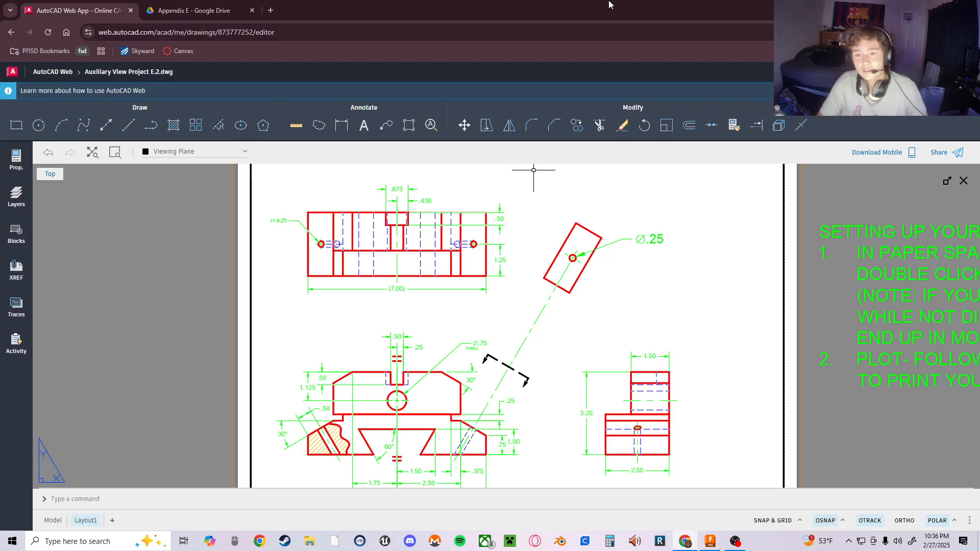
# - Switch to Autodesk Fusion and open the parameters dialog of the untitled design
pyautogui.click(921, 8)
pyautogui.click(516, 66)
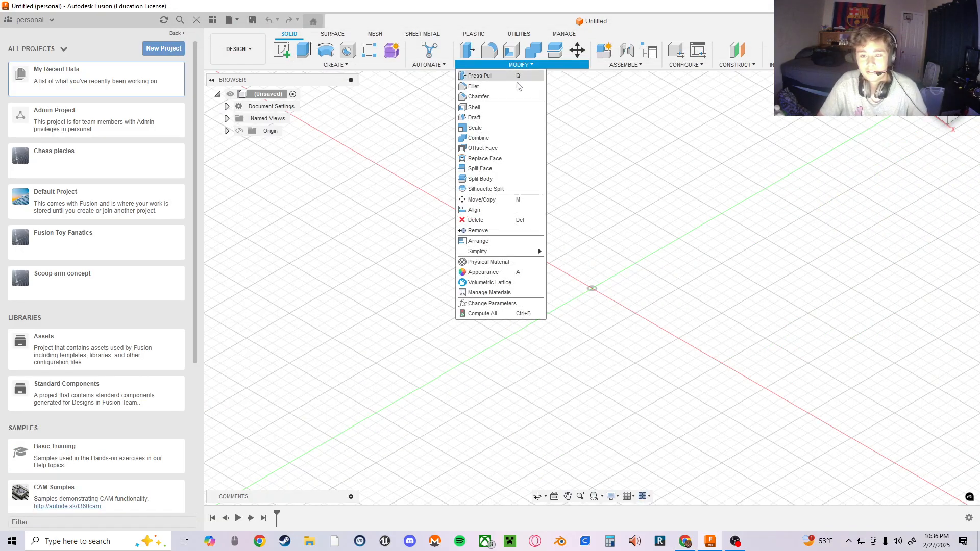
pyautogui.click(503, 305)
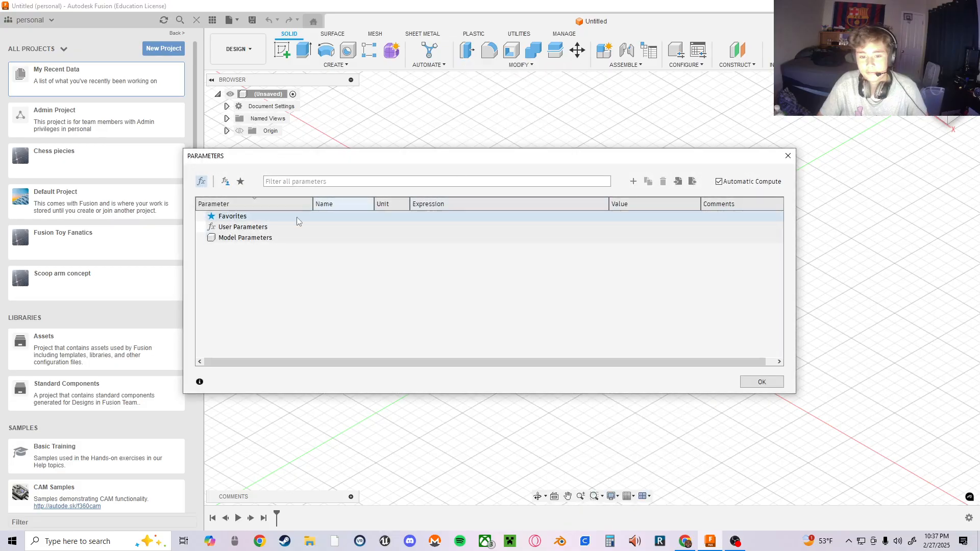
# - Add a user parameter named Diameter_big in mm with the expression .75
pyautogui.click(634, 182)
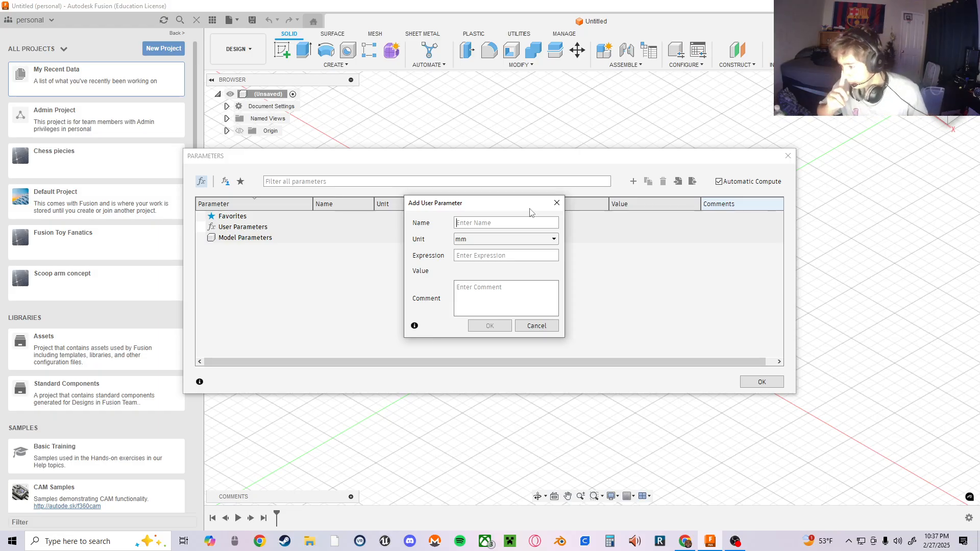
pyautogui.write('Diamet')
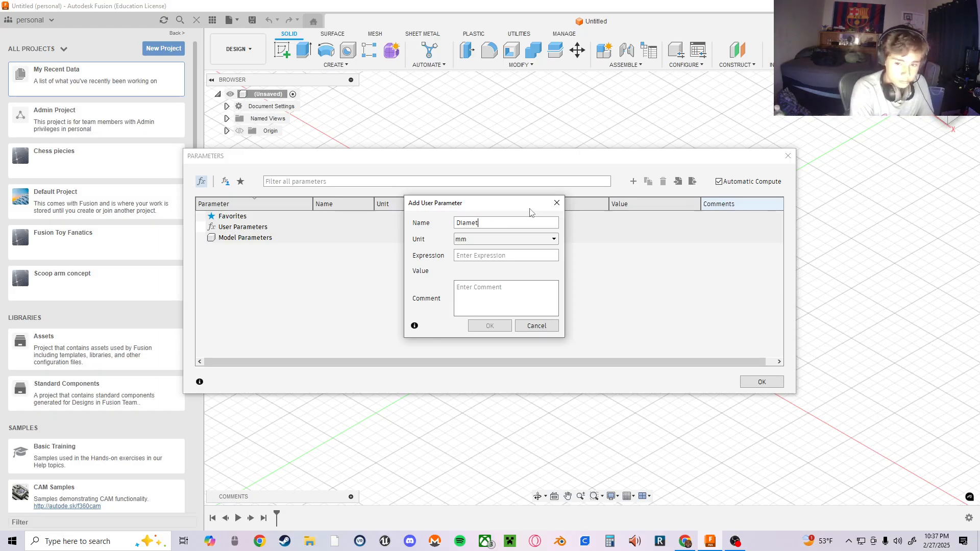
pyautogui.write('er_big')
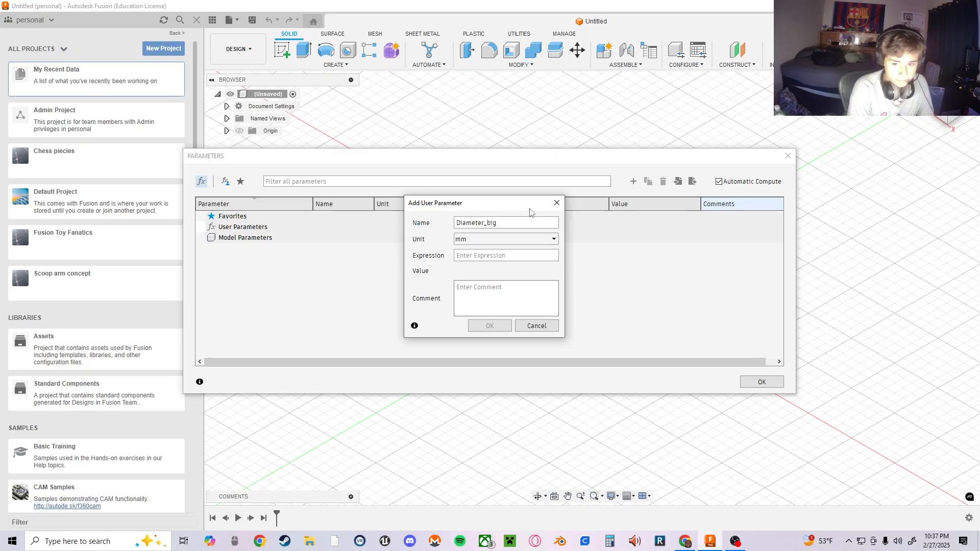
pyautogui.click(504, 255)
pyautogui.write('.75')
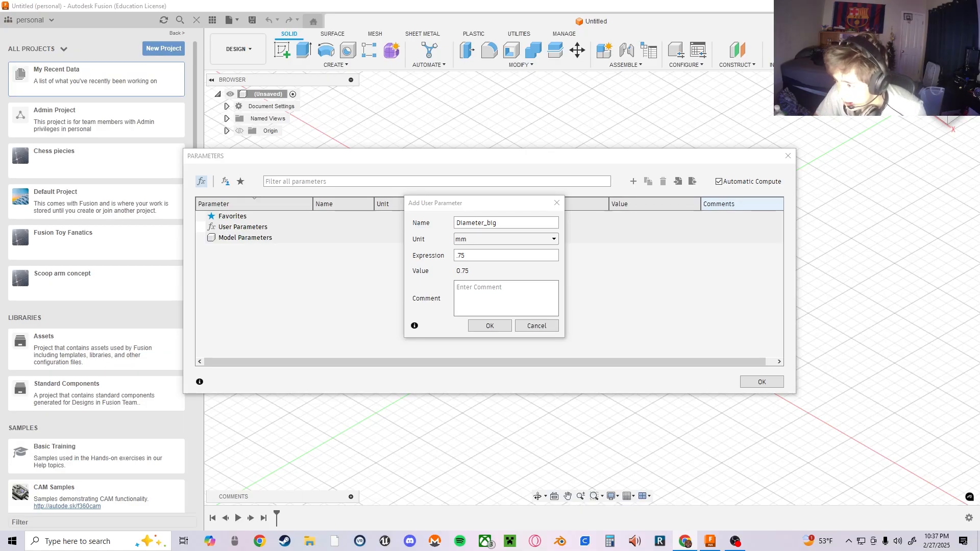
pyautogui.click(490, 326)
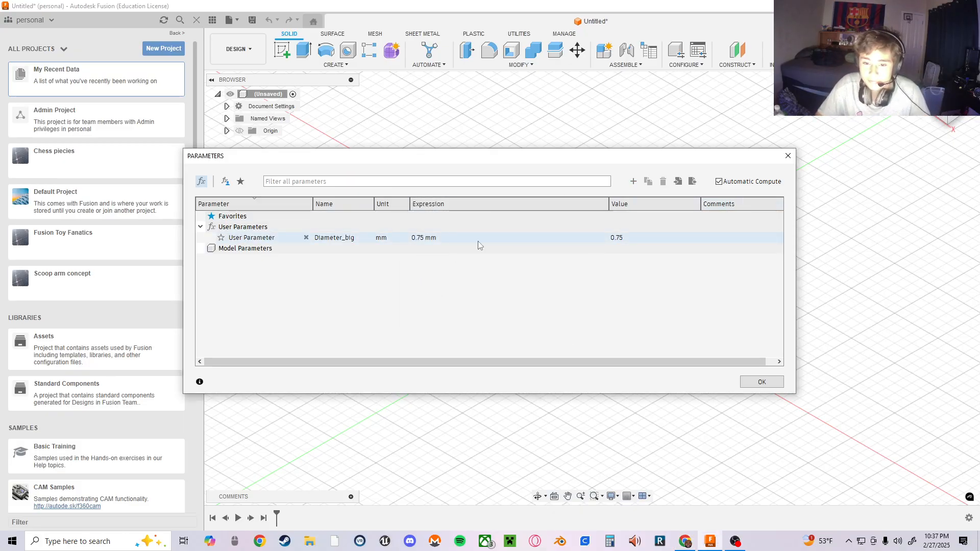
# - Try inches instead of mm in the Diameter_big parameter's expression, and delete the parameter
pyautogui.doubleClick(431, 238)
pyautogui.write('i')
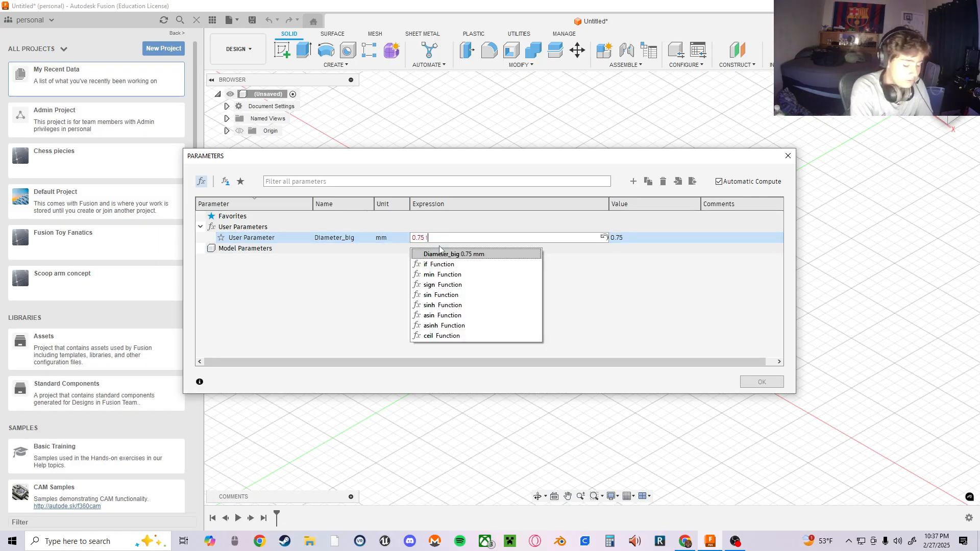
pyautogui.write('n')
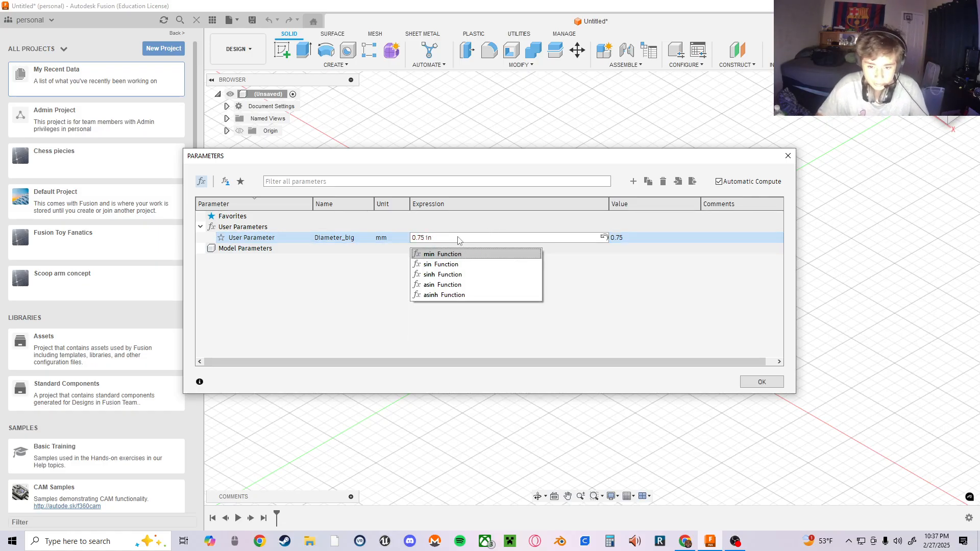
pyautogui.press('BackSpace')
pyautogui.press('BackSpace')
pyautogui.write('m')
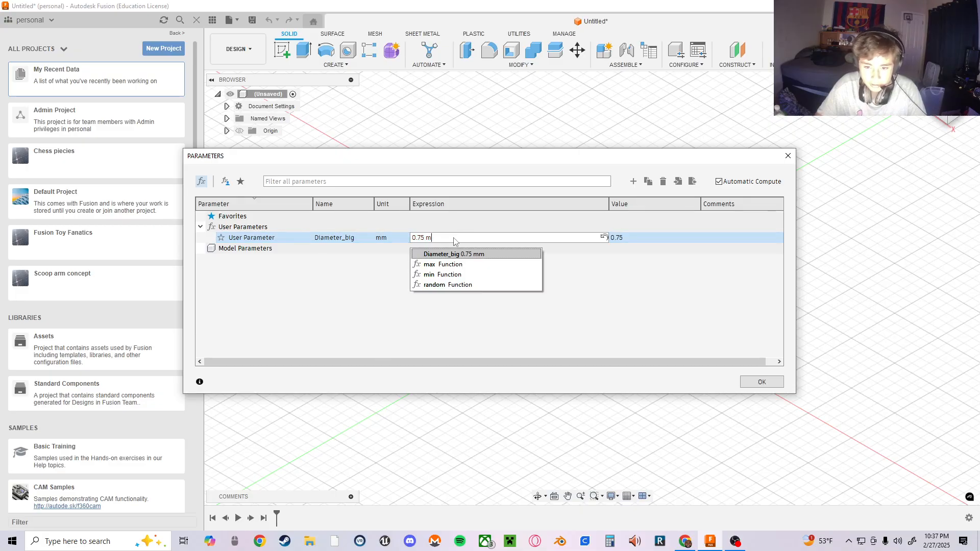
pyautogui.write('m')
pyautogui.press('Return')
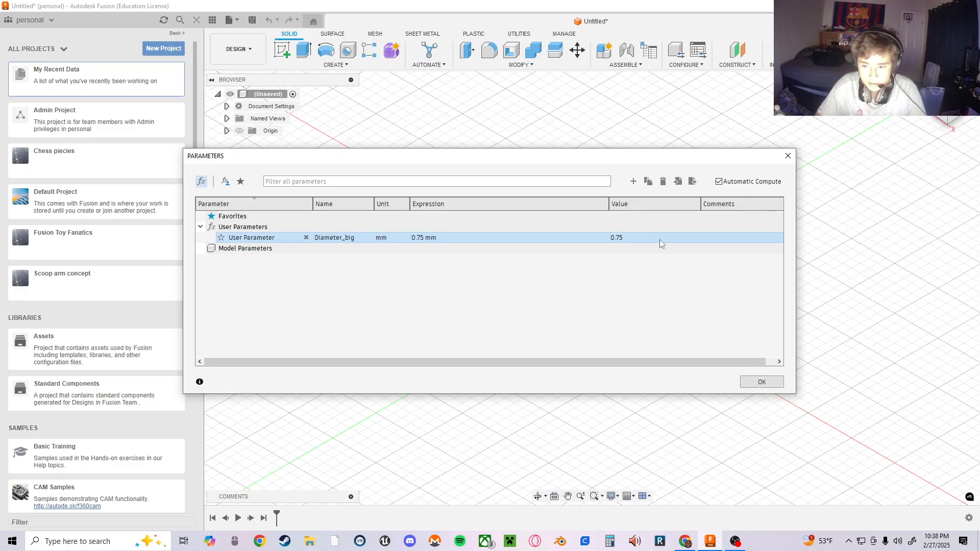
pyautogui.click(306, 238)
# - Add a user parameter named Diameter_big with the unit in and the expression .75
pyautogui.click(633, 181)
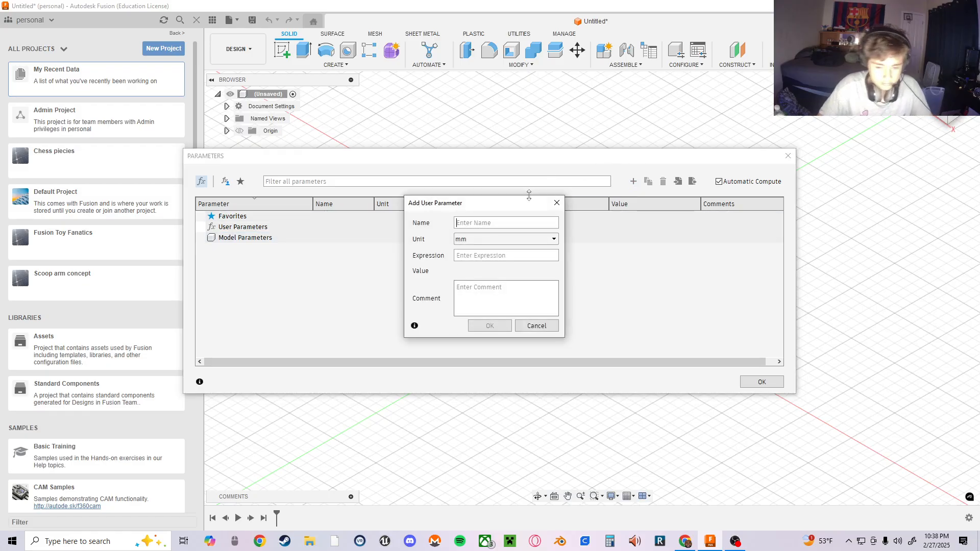
pyautogui.write('Diameter')
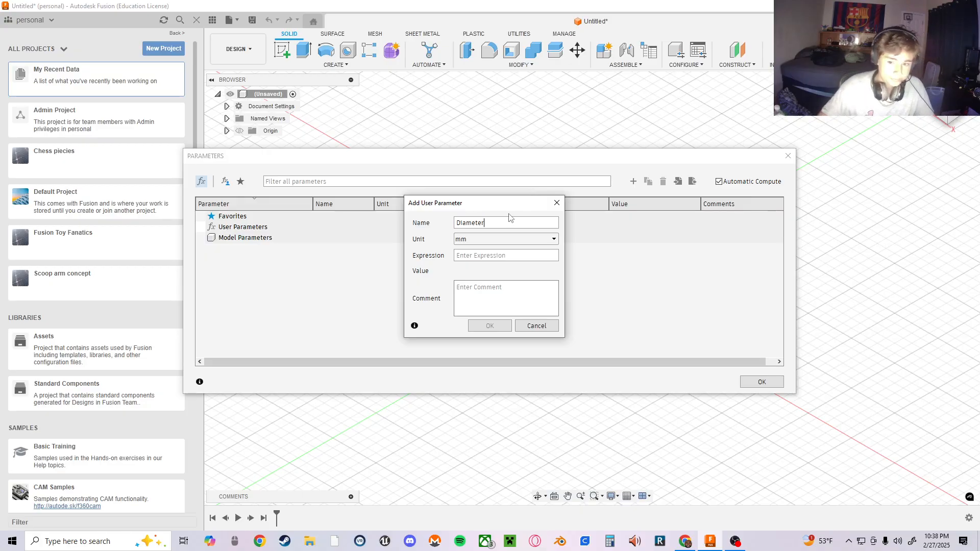
pyautogui.write('_big')
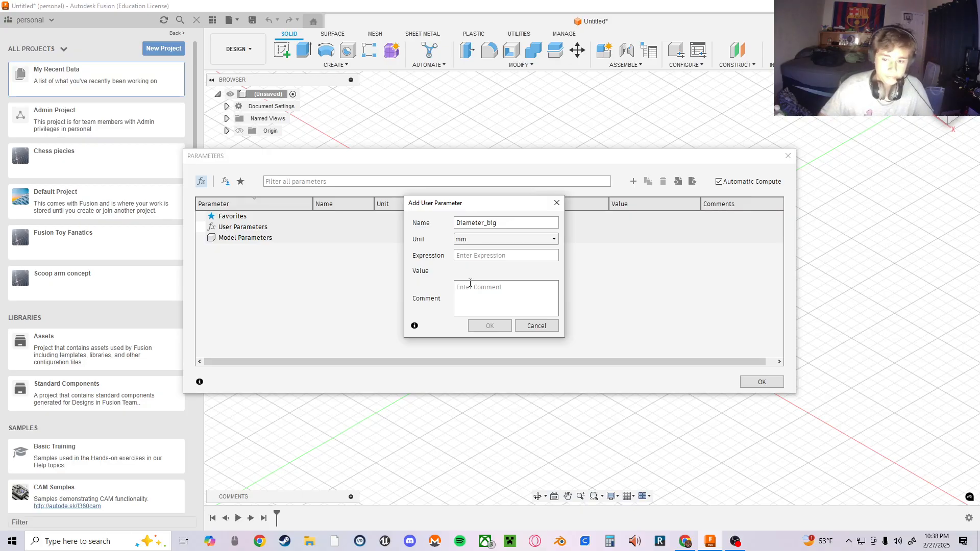
pyautogui.click(491, 238)
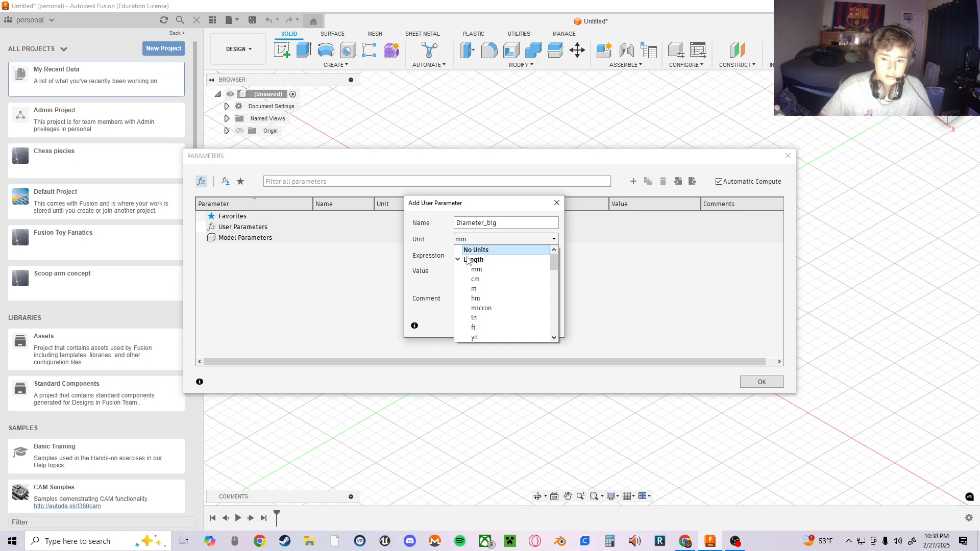
pyautogui.click(474, 317)
pyautogui.write('.75')
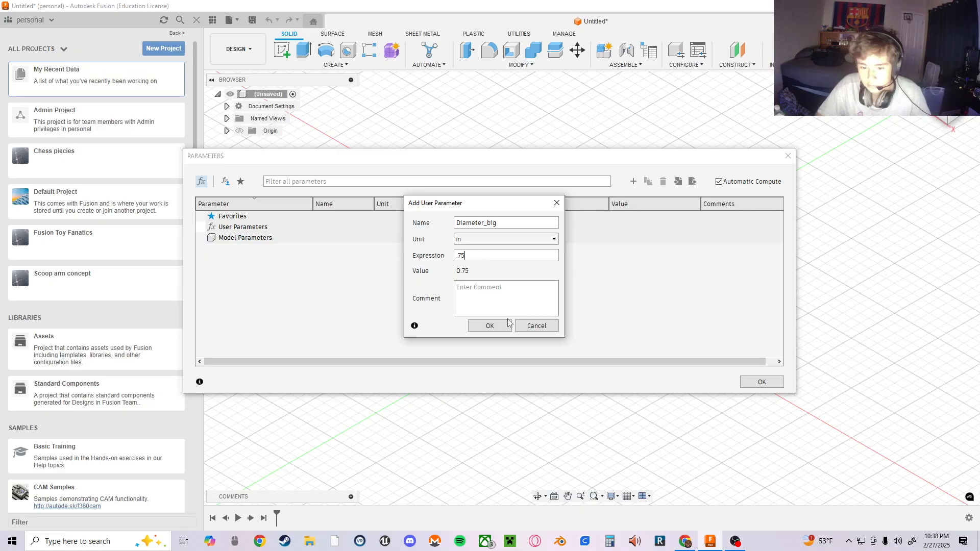
pyautogui.click(491, 326)
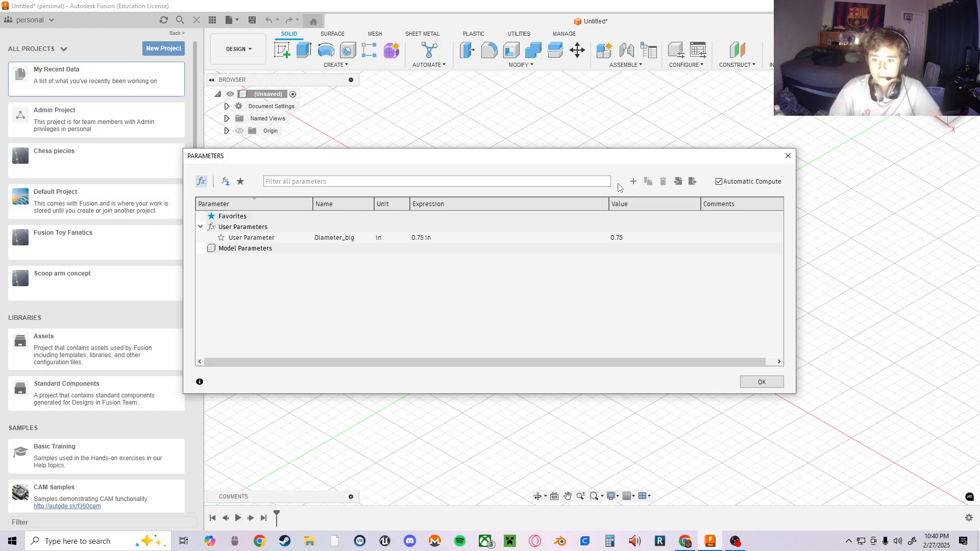
# - Add a user parameter named Foot_to_Angle in mm with the expression .75
pyautogui.click(633, 181)
pyautogui.write('Fo')
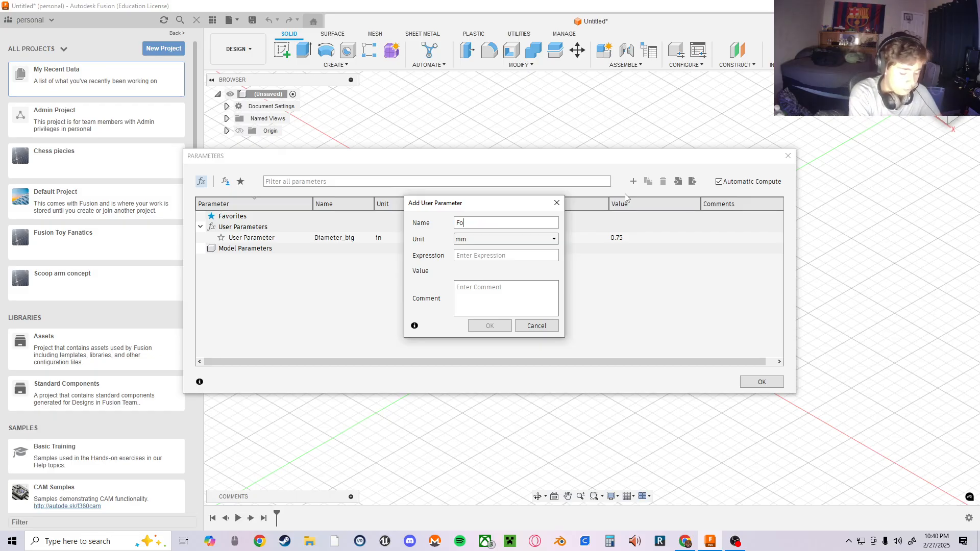
pyautogui.write('ot_')
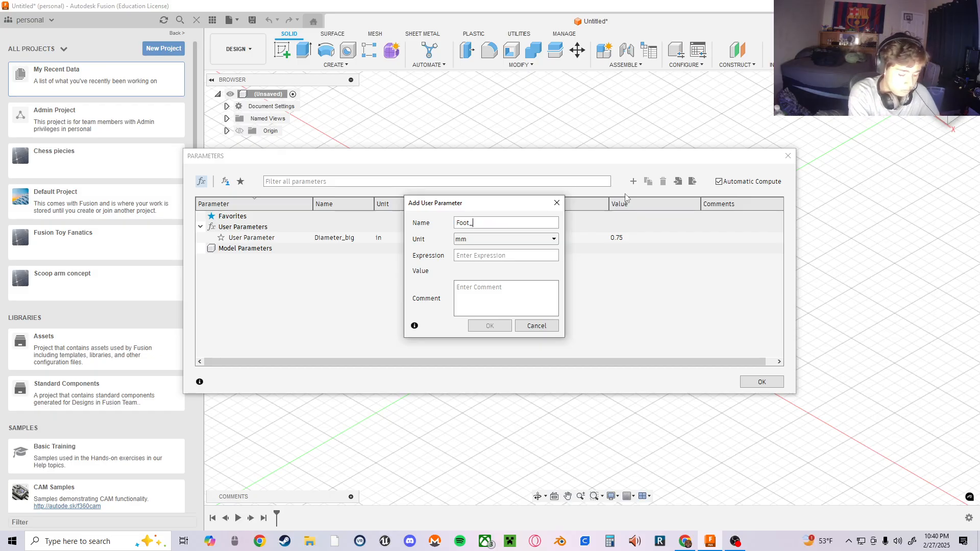
pyautogui.write('to_Angle')
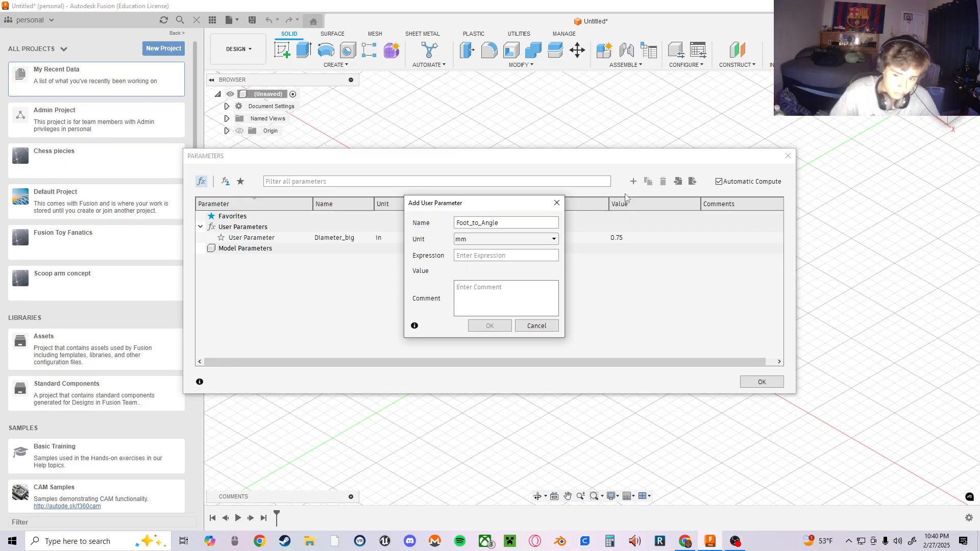
pyautogui.click(540, 252)
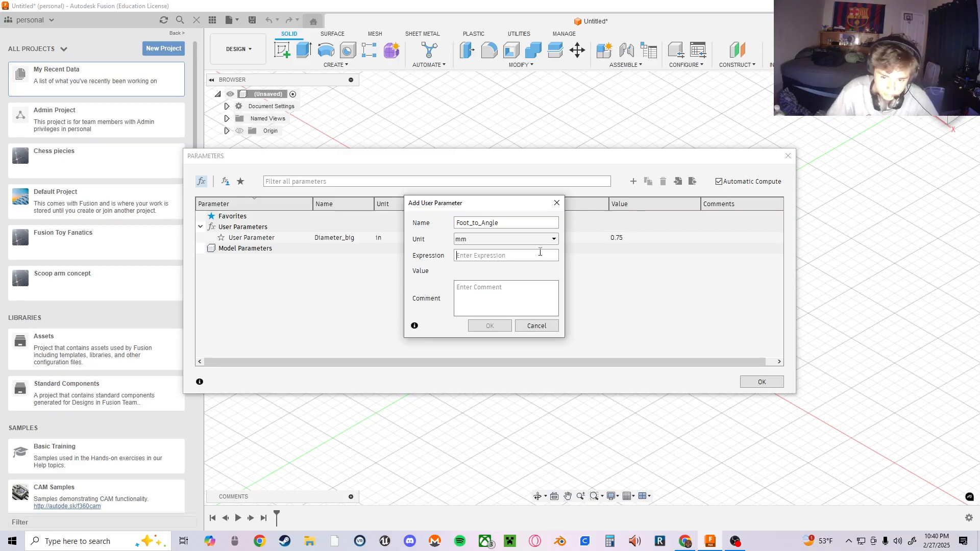
pyautogui.write('.75')
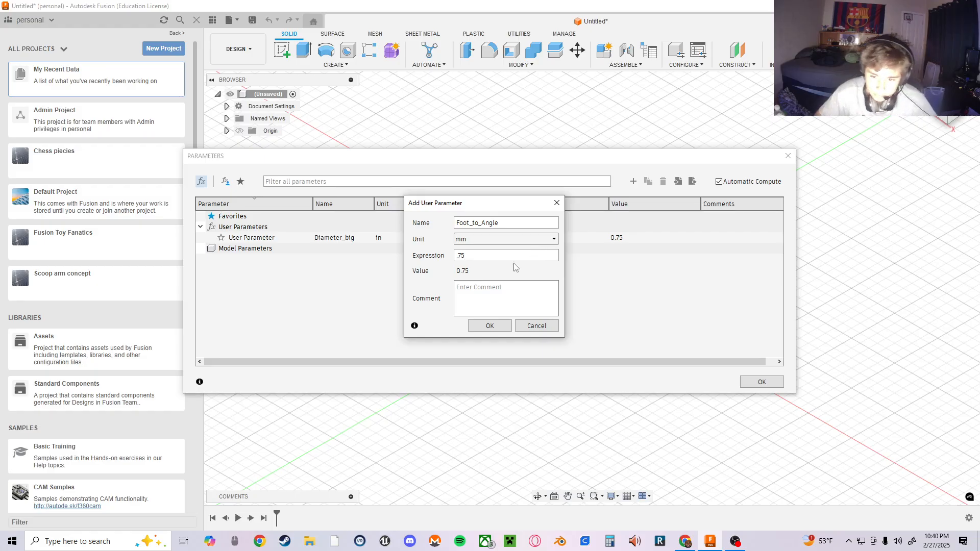
pyautogui.click(490, 327)
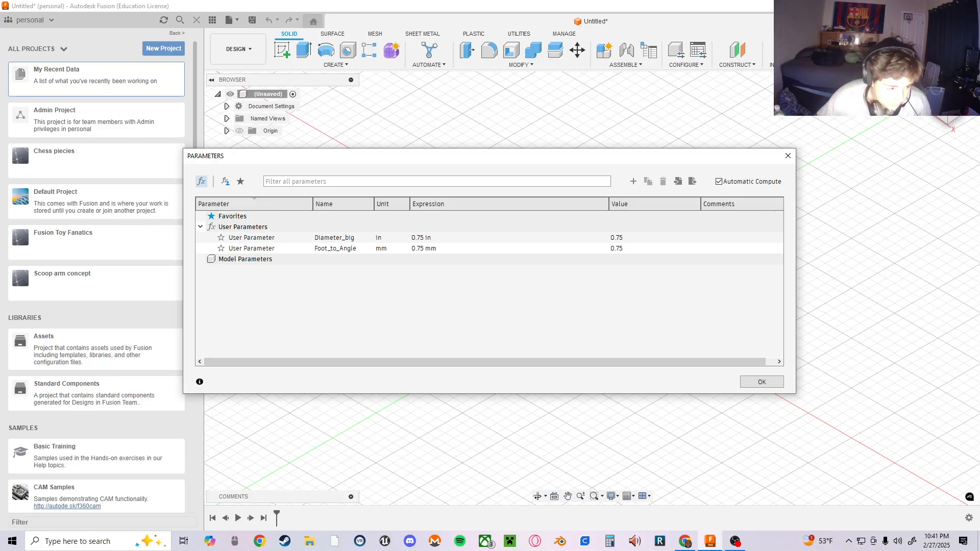
# - Switch to the AutoCAD Web drawing and examine the front view's foot, angled hole and dovetail dimensions
pyautogui.click(376, 419)
pyautogui.click(377, 419)
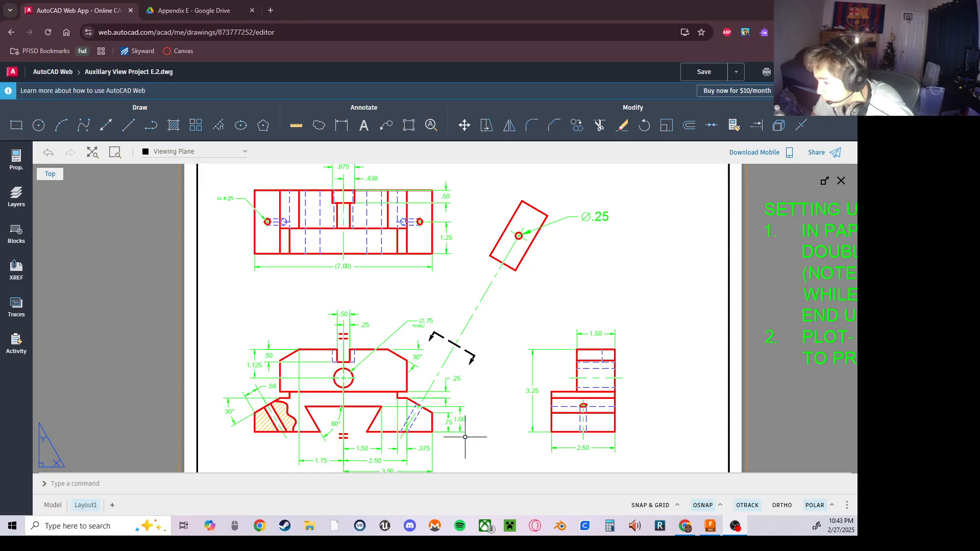
pyautogui.scroll(-2, 485, 412)
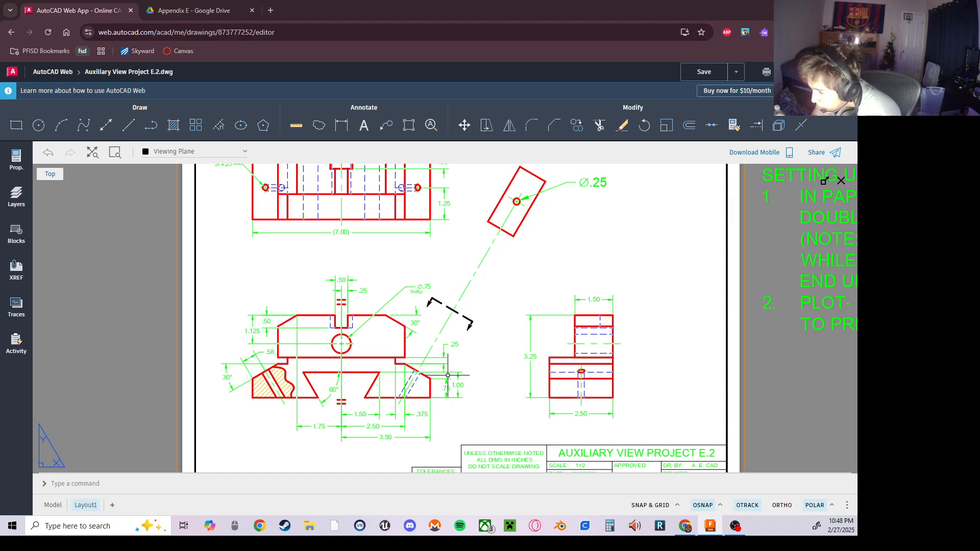
pyautogui.moveTo(493, 355); pyautogui.dragTo(499, 342, button='middle')
pyautogui.scroll(6, 459, 375)
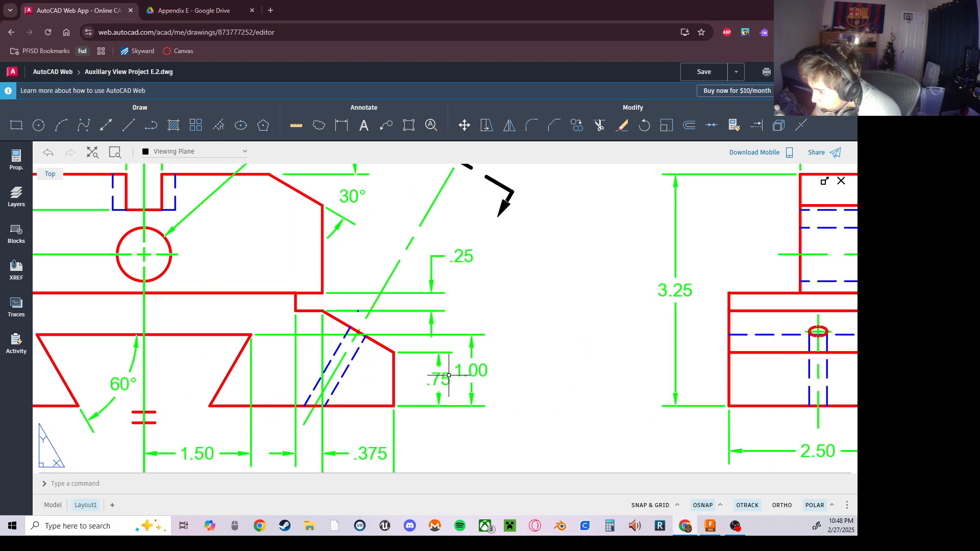
pyautogui.moveTo(356, 331); pyautogui.dragTo(403, 327, button='middle')
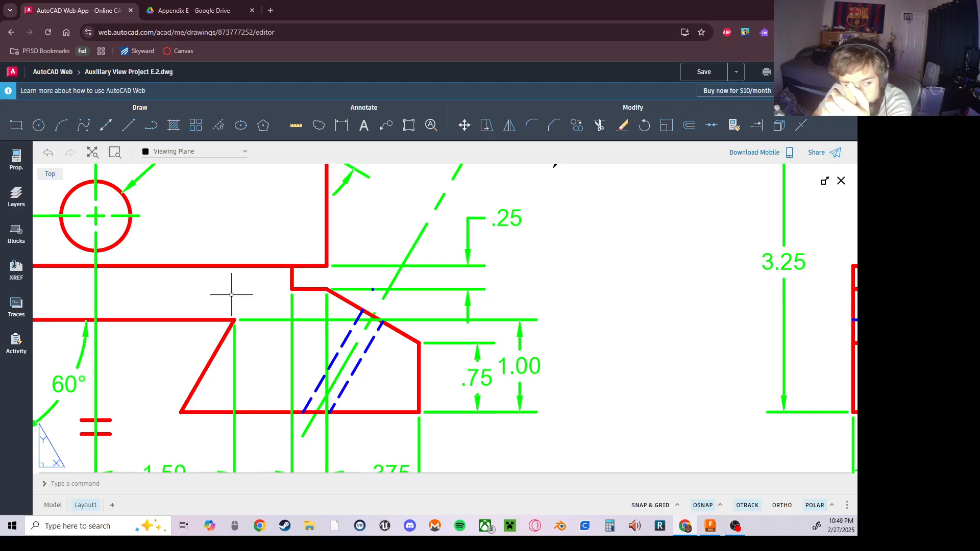
pyautogui.moveTo(308, 345)
pyautogui.mouseDown(button='middle')
pyautogui.moveTo(393, 319)
pyautogui.moveTo(407, 433)
pyautogui.moveTo(409, 363)
pyautogui.mouseUp(button='middle')
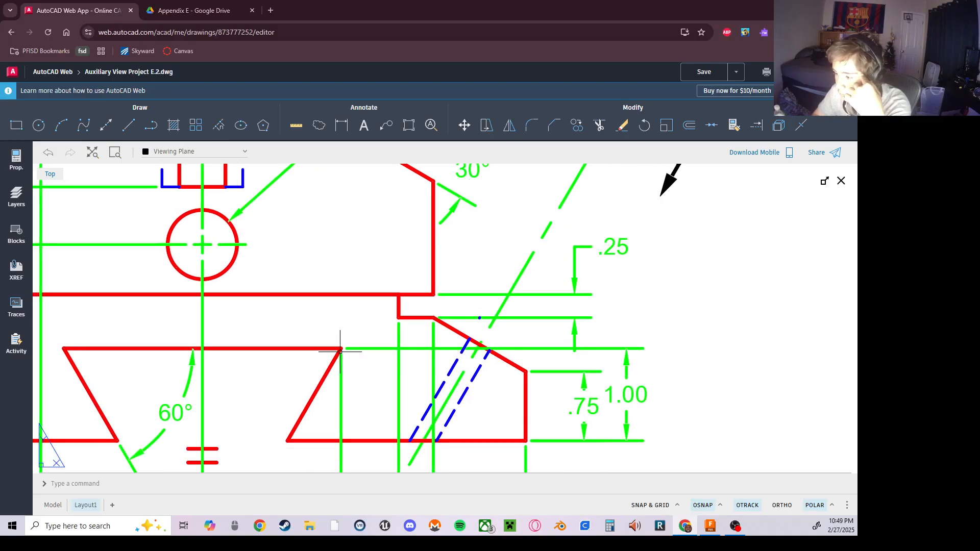
pyautogui.moveTo(459, 391); pyautogui.dragTo(454, 377, button='middle')
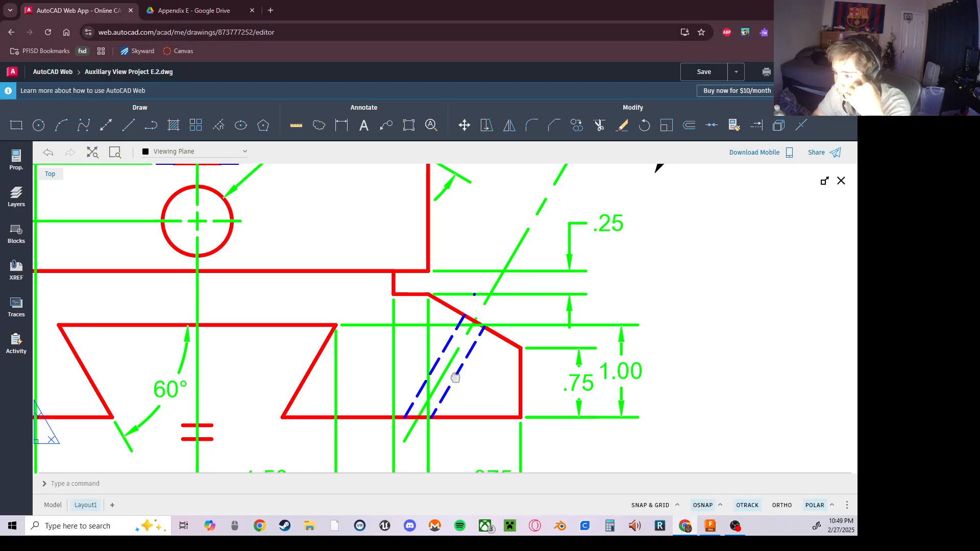
pyautogui.moveTo(454, 378); pyautogui.dragTo(473, 399, button='middle')
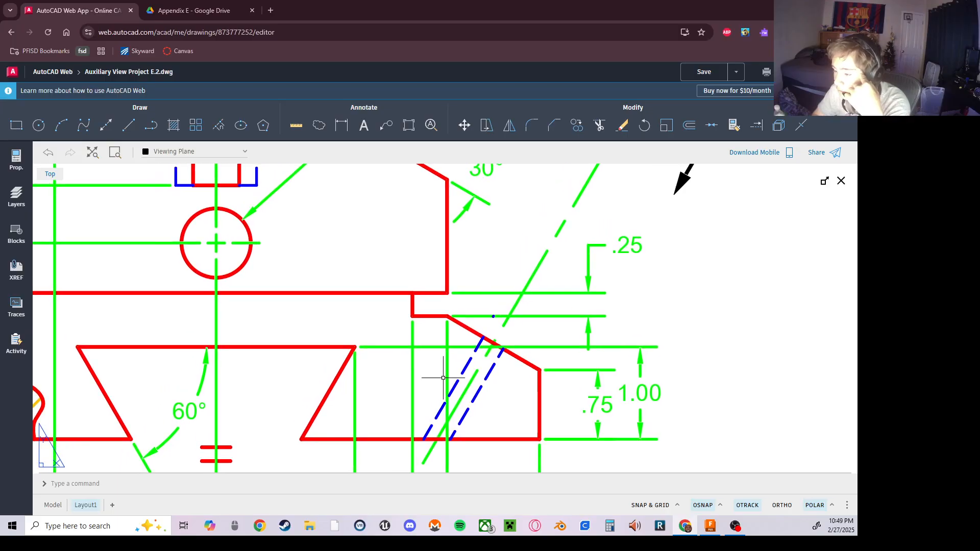
pyautogui.moveTo(477, 365)
pyautogui.mouseDown(button='middle')
pyautogui.moveTo(484, 395)
pyautogui.moveTo(521, 395)
pyautogui.mouseUp(button='middle')
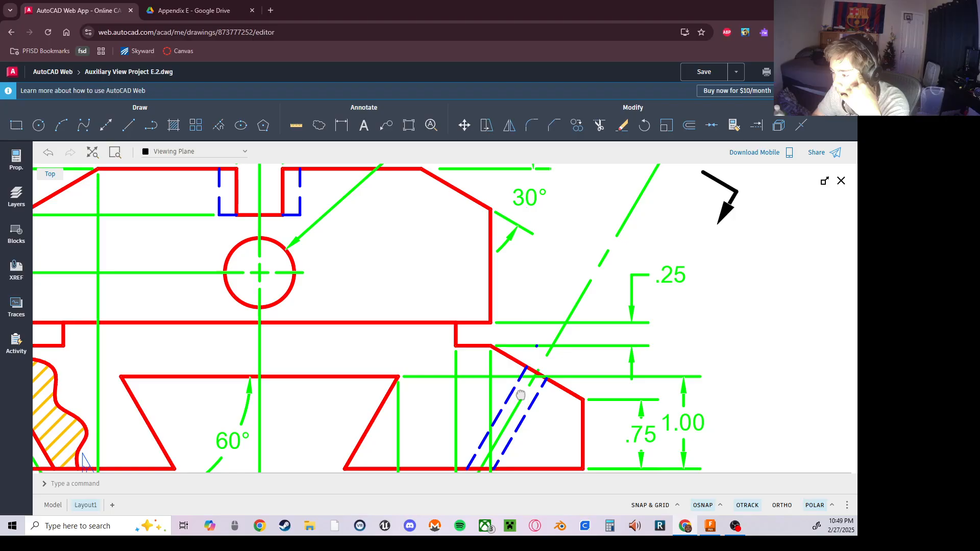
pyautogui.moveTo(521, 394); pyautogui.dragTo(526, 369, button='middle')
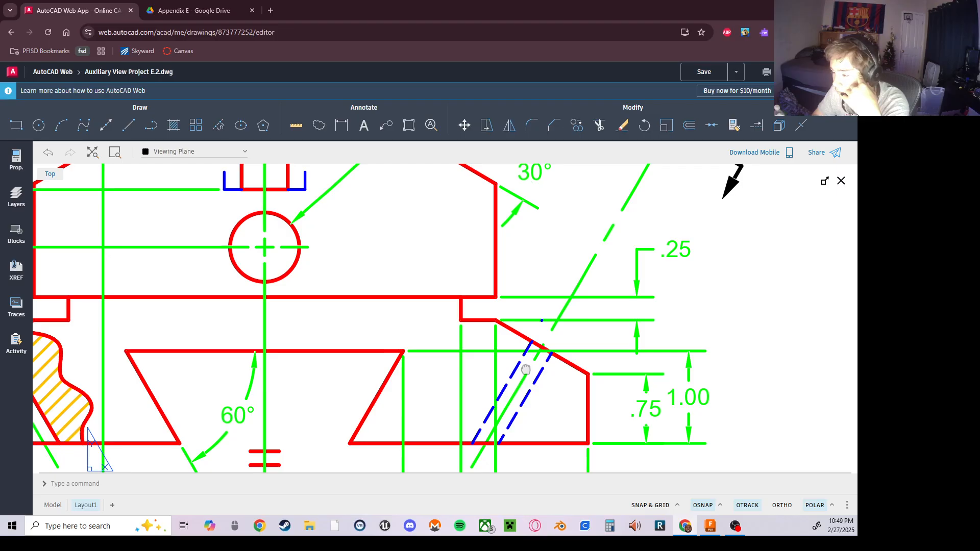
pyautogui.moveTo(525, 369)
pyautogui.mouseDown(button='middle')
pyautogui.moveTo(667, 378)
pyautogui.moveTo(689, 369)
pyautogui.moveTo(731, 388)
pyautogui.moveTo(682, 364)
pyautogui.moveTo(578, 342)
pyautogui.moveTo(510, 345)
pyautogui.mouseUp(button='middle')
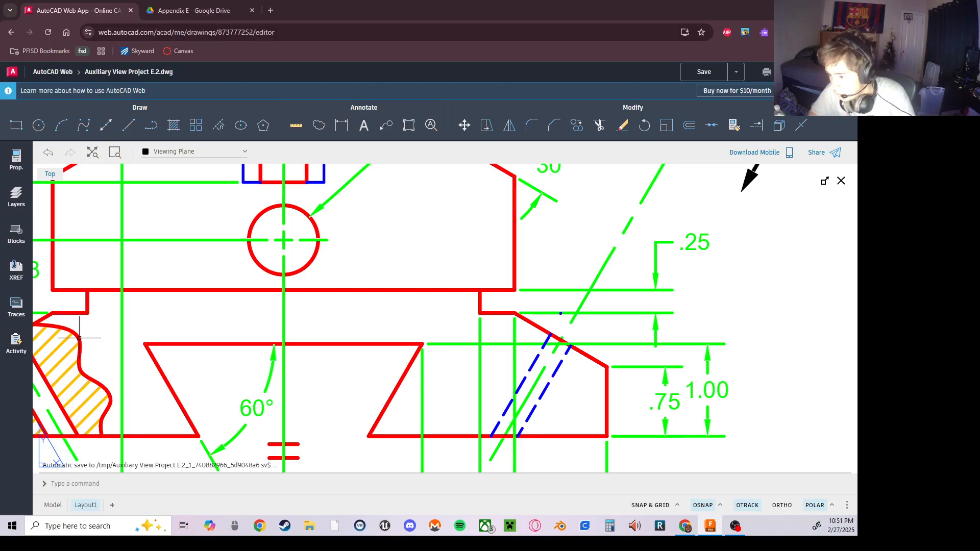
pyautogui.moveTo(396, 285)
pyautogui.mouseDown(button='middle')
pyautogui.moveTo(420, 284)
pyautogui.moveTo(418, 270)
pyautogui.mouseUp(button='middle')
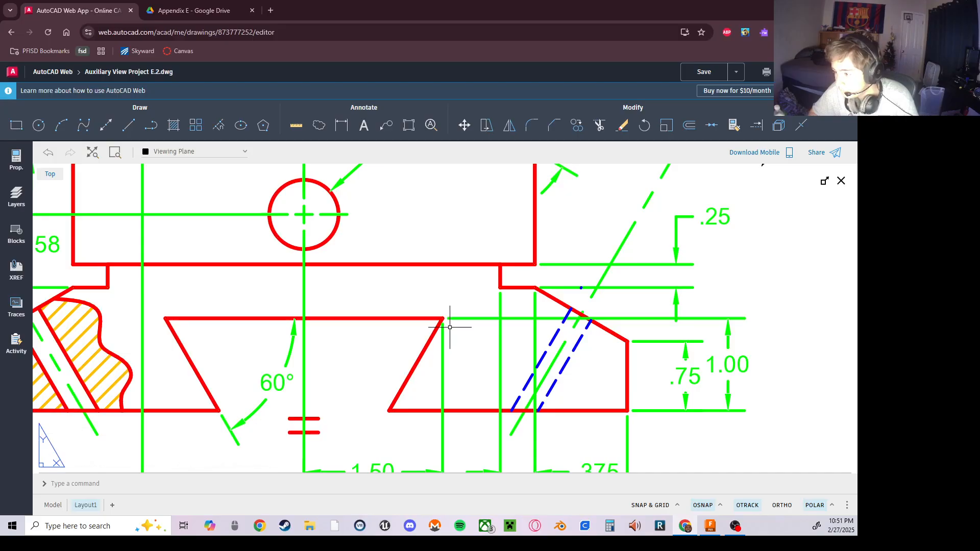
pyautogui.moveTo(387, 319)
pyautogui.mouseDown(button='middle')
pyautogui.moveTo(516, 310)
pyautogui.moveTo(439, 312)
pyautogui.moveTo(436, 302)
pyautogui.moveTo(429, 326)
pyautogui.moveTo(357, 332)
pyautogui.moveTo(387, 247)
pyautogui.moveTo(392, 291)
pyautogui.moveTo(411, 280)
pyautogui.mouseUp(button='middle')
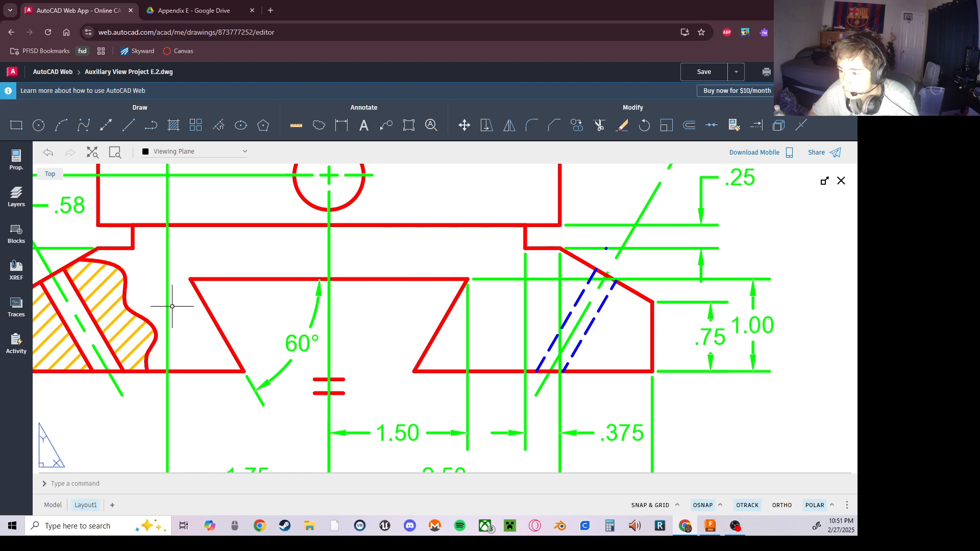
# - Examine the drawing's front view around the angled hole, the 30° slope and the 60° dovetail dimensions
pyautogui.moveTo(203, 309); pyautogui.dragTo(244, 312, button='middle')
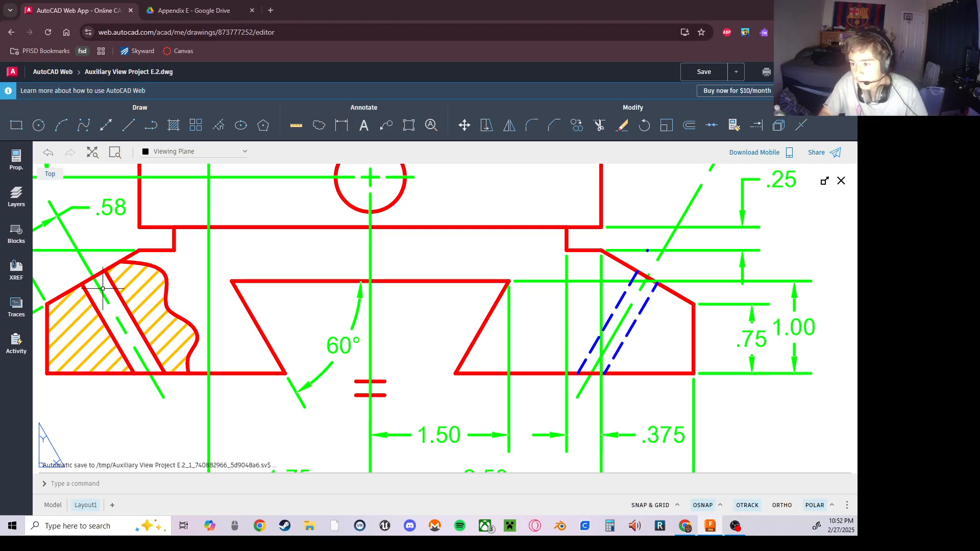
pyautogui.moveTo(311, 295)
pyautogui.mouseDown(button='middle')
pyautogui.moveTo(409, 329)
pyautogui.moveTo(378, 290)
pyautogui.moveTo(284, 282)
pyautogui.moveTo(280, 329)
pyautogui.moveTo(357, 351)
pyautogui.moveTo(475, 362)
pyautogui.mouseUp(button='middle')
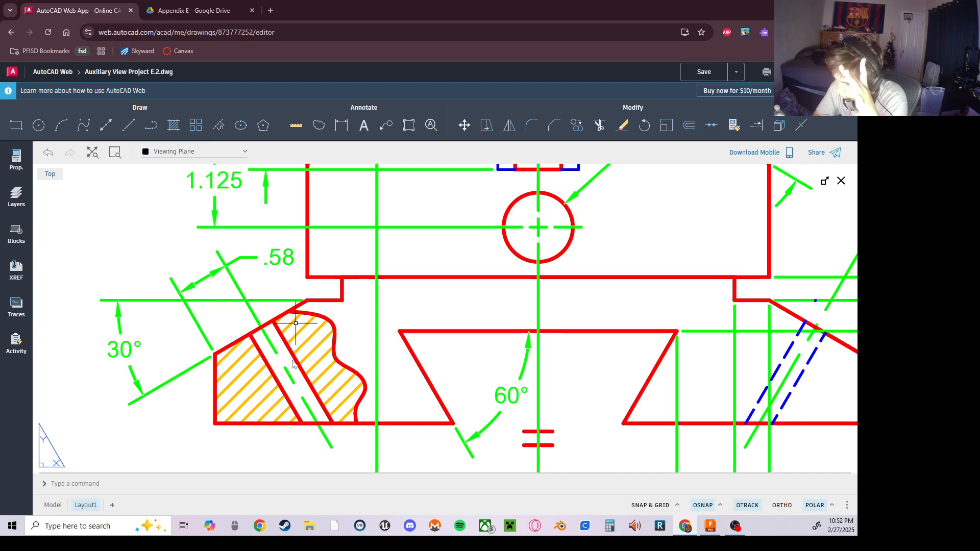
pyautogui.moveTo(295, 323)
pyautogui.mouseDown(button='middle')
pyautogui.moveTo(280, 379)
pyautogui.moveTo(291, 332)
pyautogui.mouseUp(button='middle')
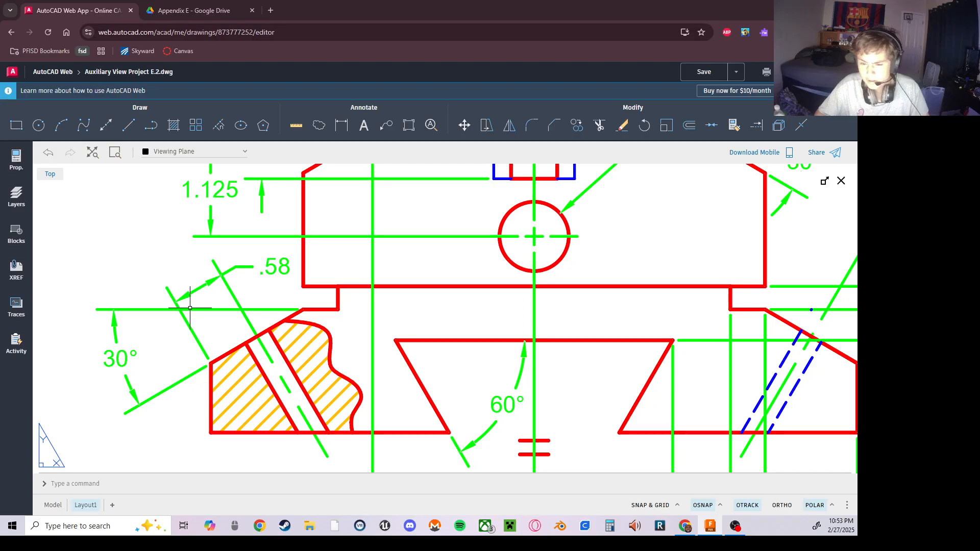
pyautogui.moveTo(359, 387)
pyautogui.mouseDown(button='middle')
pyautogui.moveTo(302, 363)
pyautogui.moveTo(247, 387)
pyautogui.moveTo(252, 416)
pyautogui.moveTo(295, 416)
pyautogui.moveTo(213, 293)
pyautogui.moveTo(246, 280)
pyautogui.moveTo(264, 259)
pyautogui.mouseUp(button='middle')
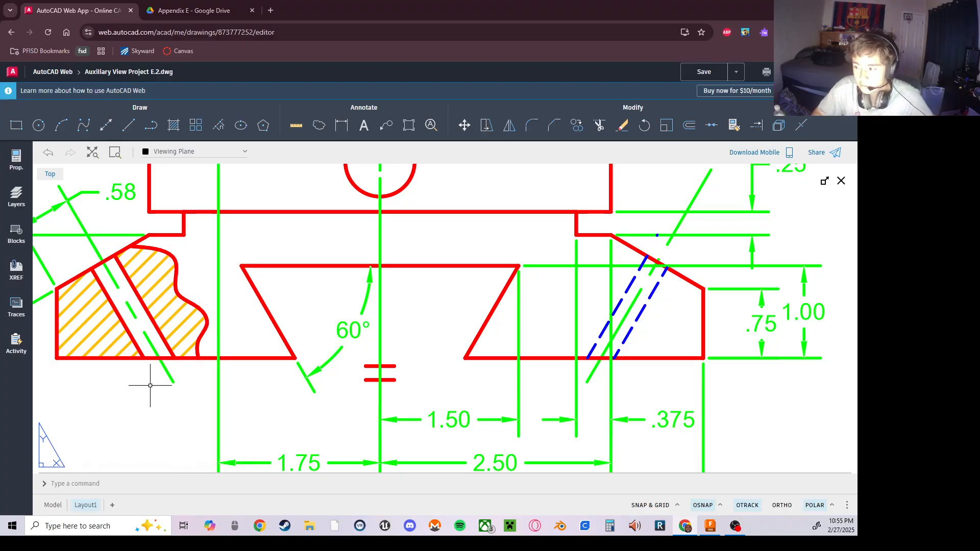
pyautogui.moveTo(553, 302)
pyautogui.mouseDown(button='middle')
pyautogui.moveTo(565, 337)
pyautogui.moveTo(643, 324)
pyautogui.moveTo(584, 312)
pyautogui.moveTo(566, 291)
pyautogui.mouseUp(button='middle')
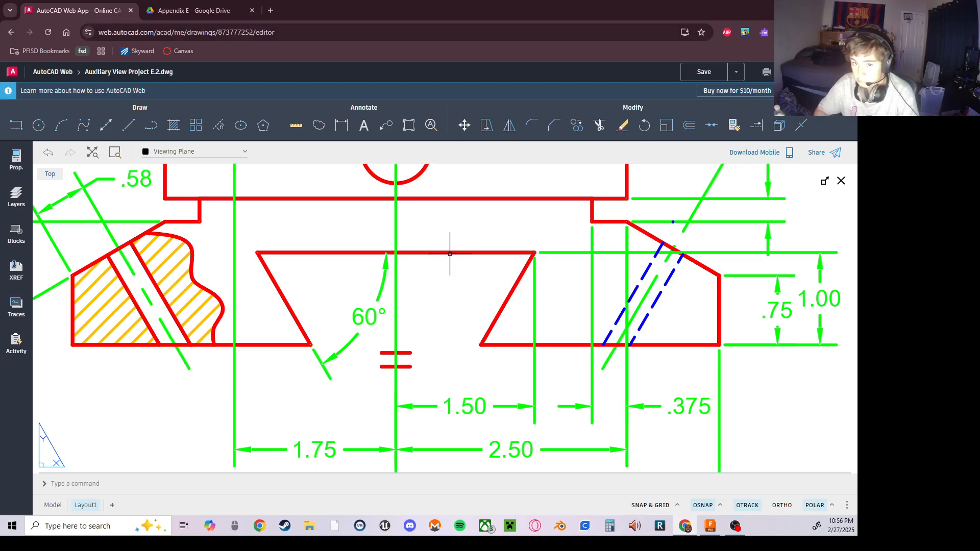
# - Search the web in a new browser tab for the 30 60 90 triangle rule
pyautogui.click(270, 11)
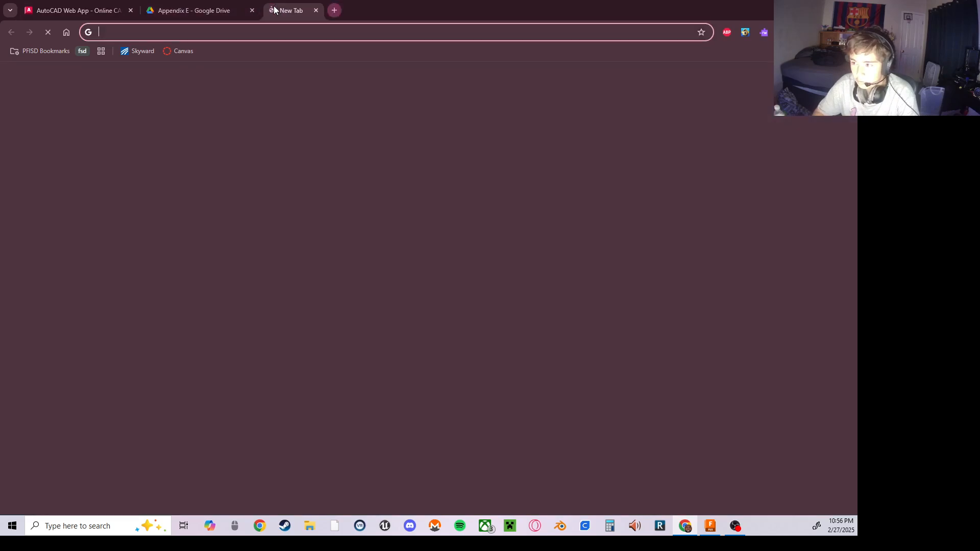
pyautogui.write('30 60 ')
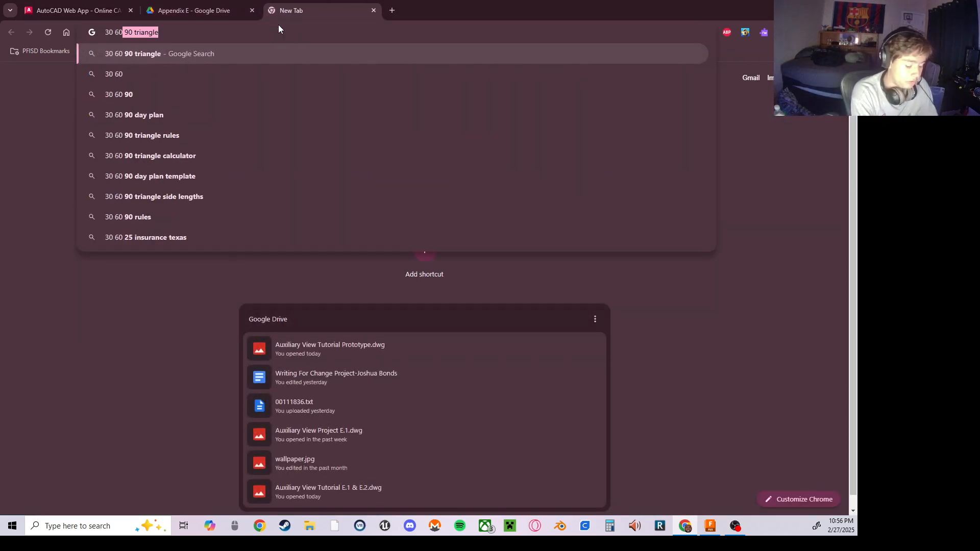
pyautogui.write('90 trai')
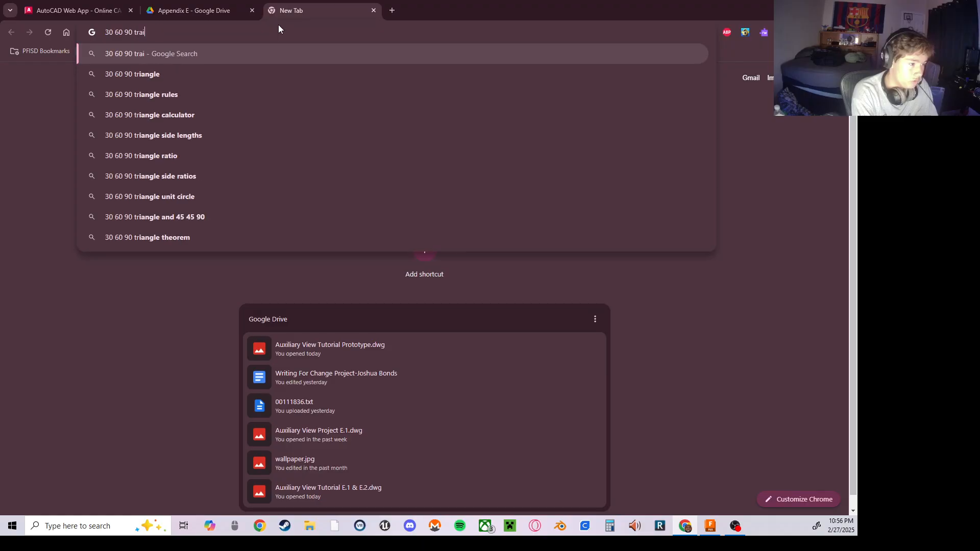
pyautogui.write('ngle rule')
pyautogui.press('Return')
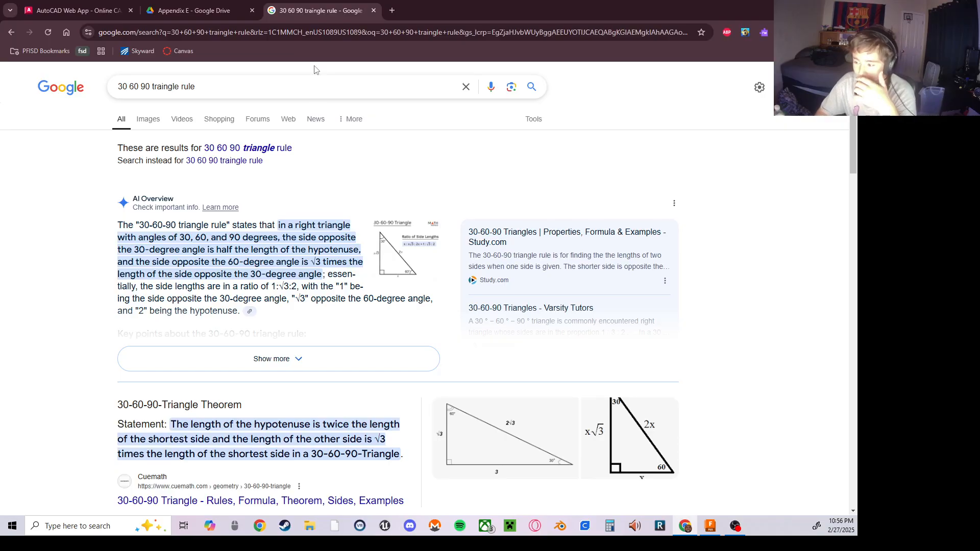
# - Place the AutoCAD drawing tab beside the search results and compare the triangle rule with the drawing's front and side view dimensions
pyautogui.click(193, 4)
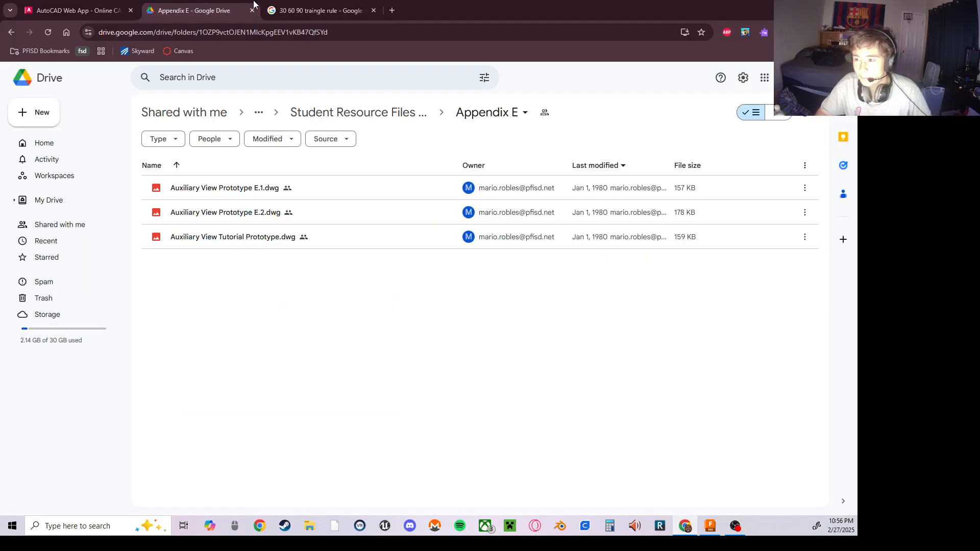
pyautogui.moveTo(77, 11); pyautogui.dragTo(213, 5)
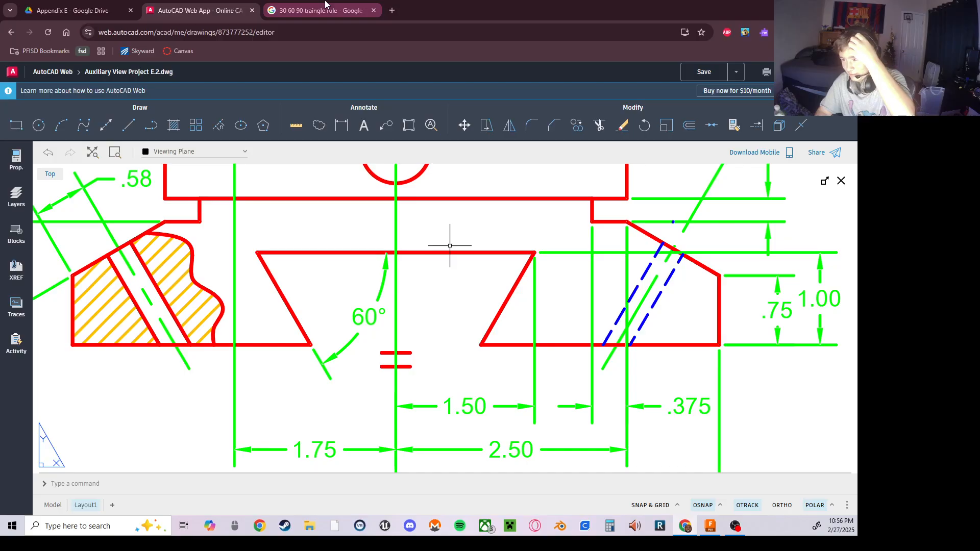
pyautogui.moveTo(325, 3)
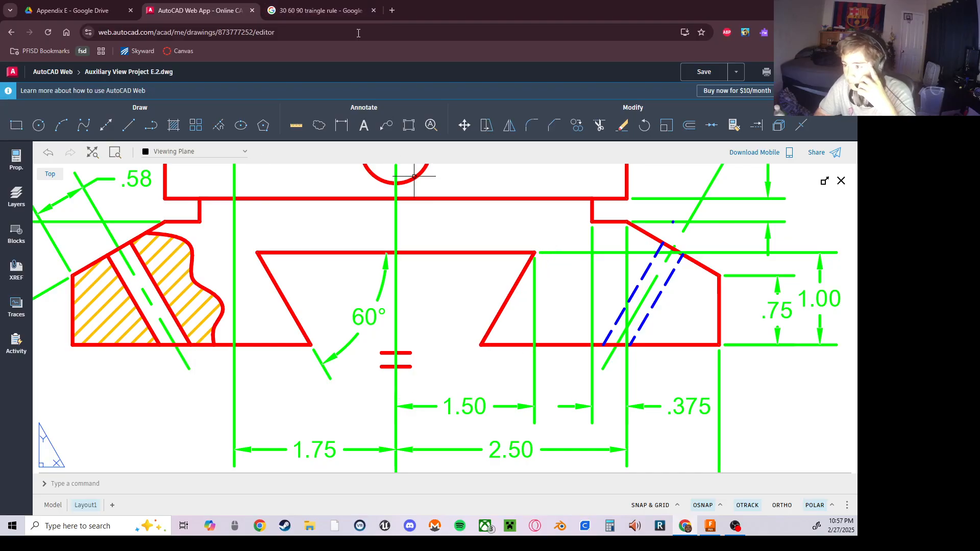
pyautogui.click(327, 9)
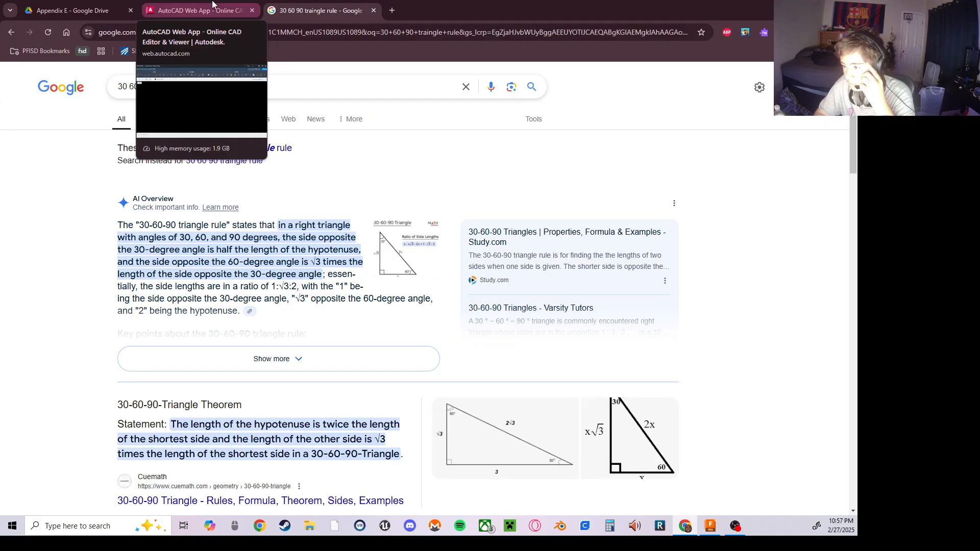
pyautogui.click(212, 5)
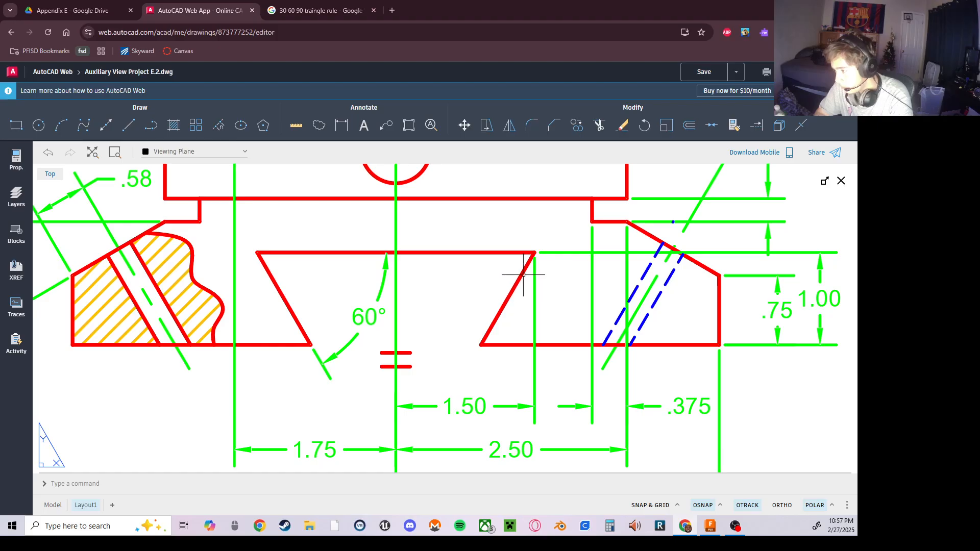
pyautogui.click(321, 11)
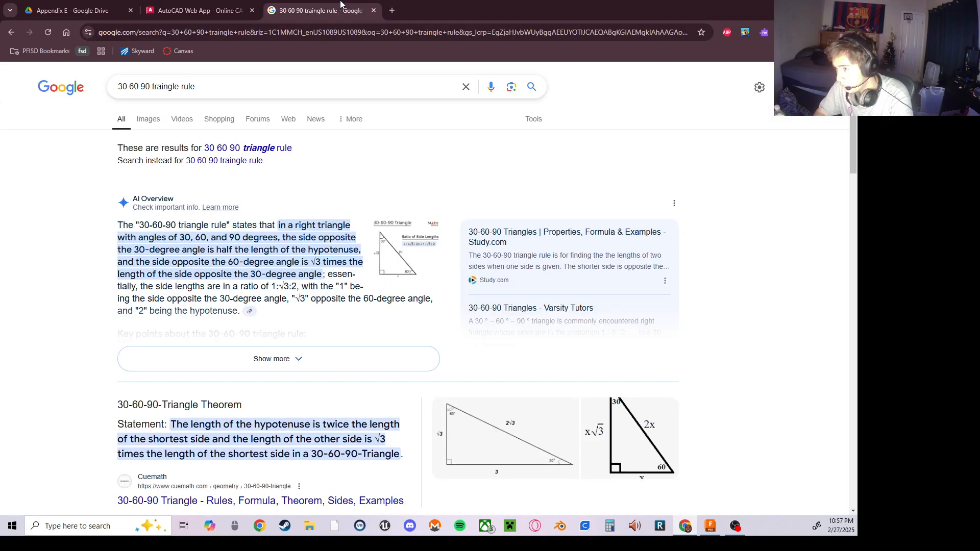
pyautogui.click(218, 4)
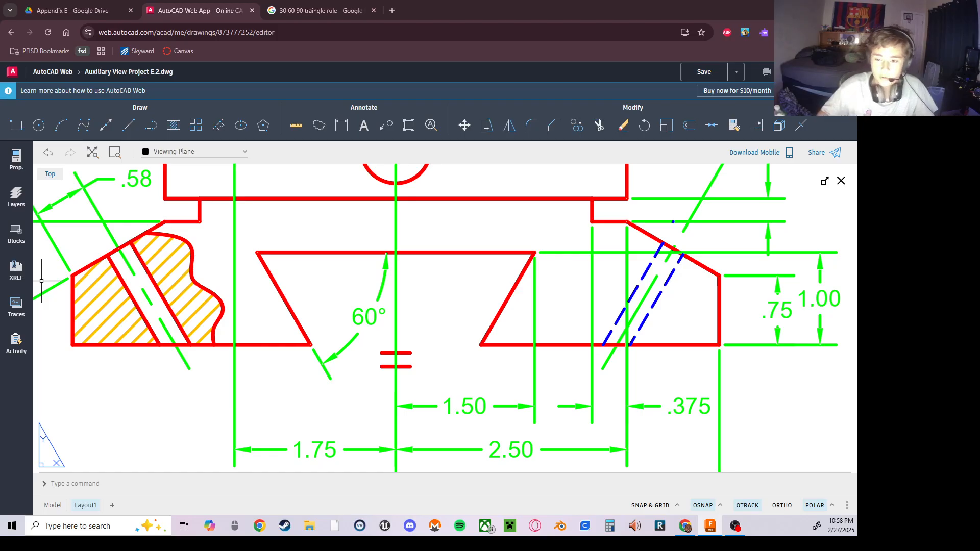
pyautogui.scroll(-2, 209, 264)
pyautogui.scroll(-3, 209, 265)
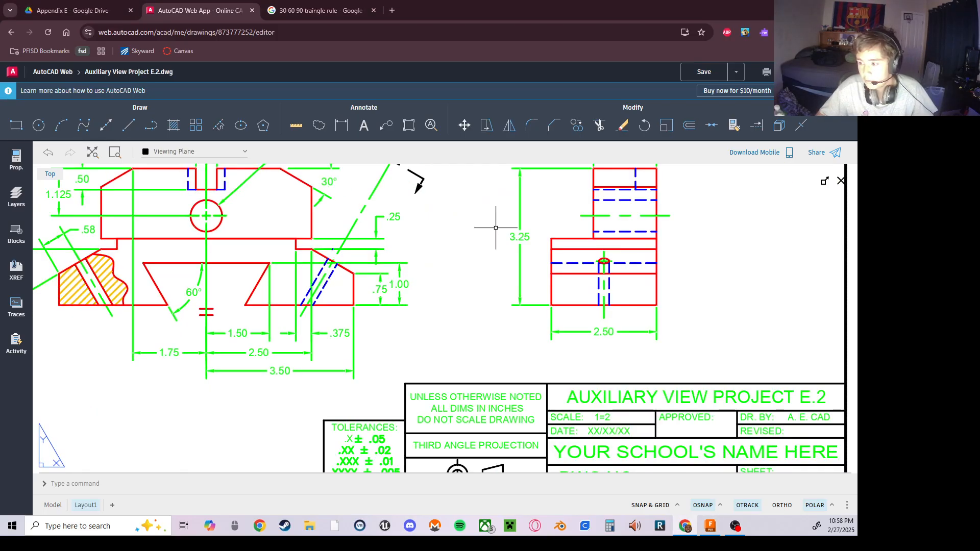
pyautogui.moveTo(512, 199); pyautogui.dragTo(421, 232, button='middle')
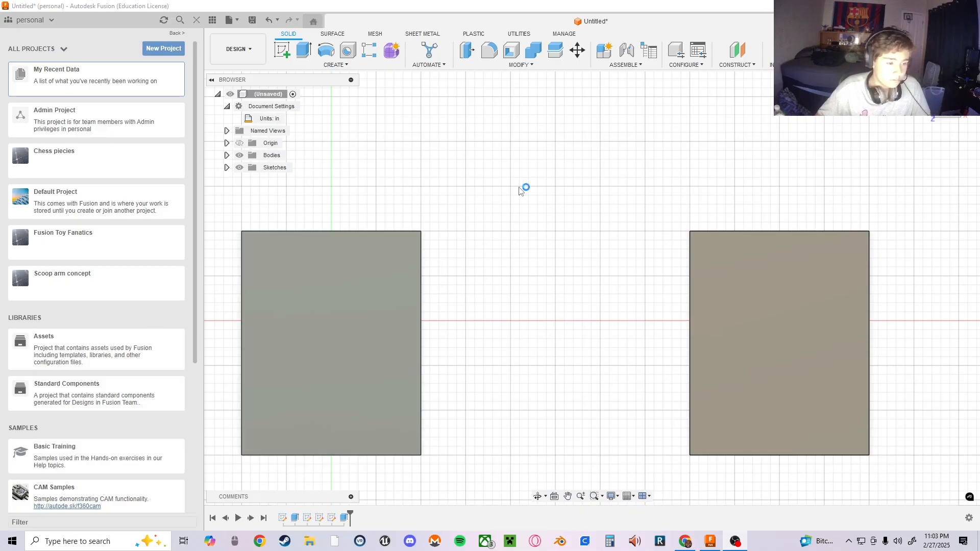
# - In Fusion, look at the blocks from the front and start a sketch on the front face of the block at the origin
pyautogui.moveTo(519, 191); pyautogui.dragTo(553, 183, button='middle')
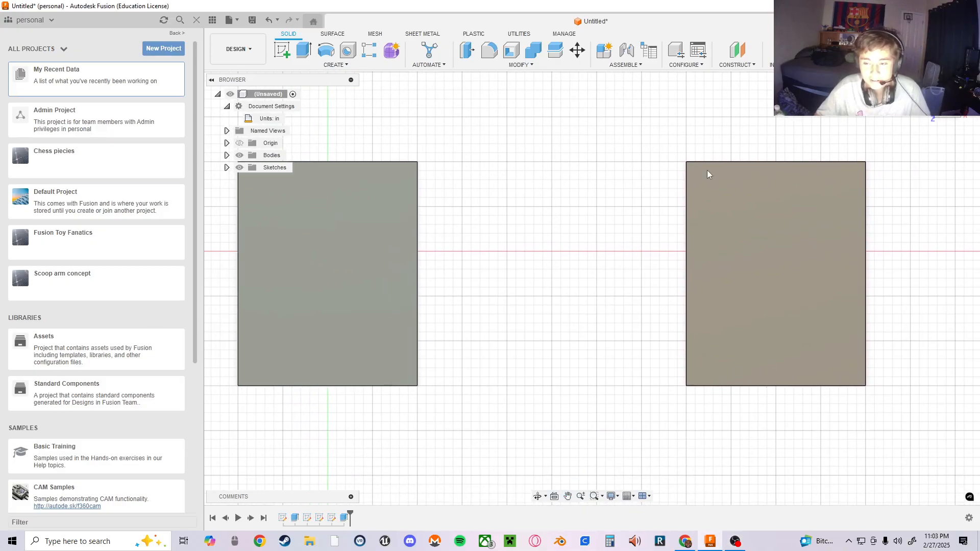
pyautogui.moveTo(625, 166); pyautogui.dragTo(574, 157, button='middle')
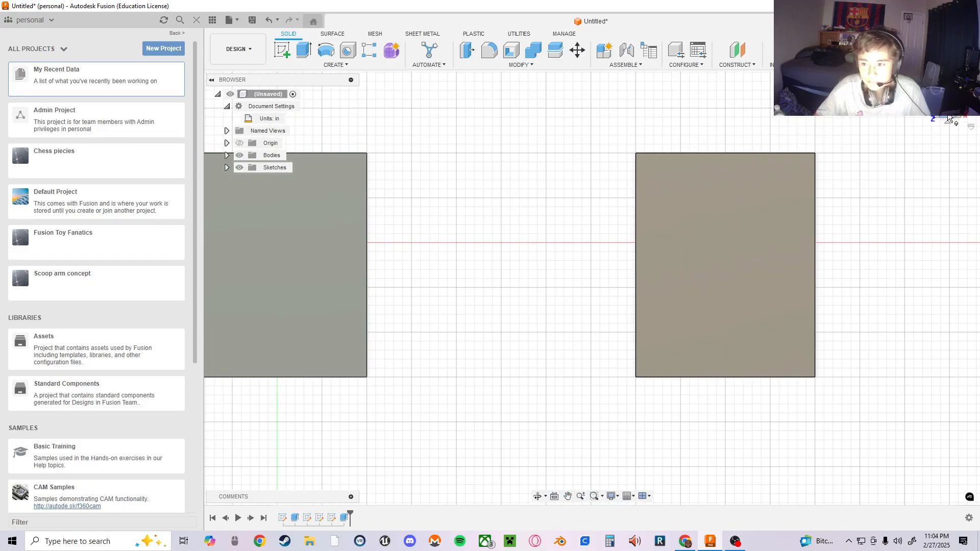
pyautogui.click(947, 117)
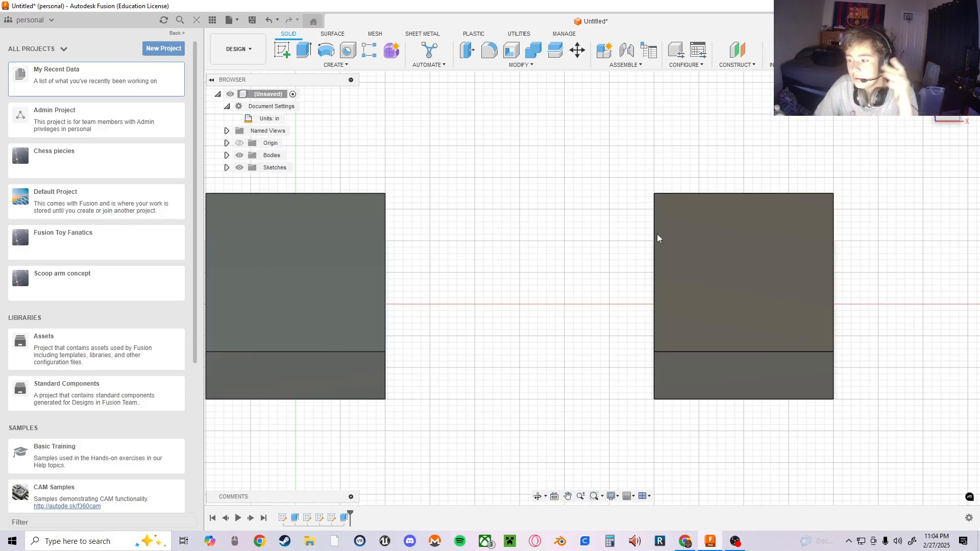
pyautogui.click(953, 118)
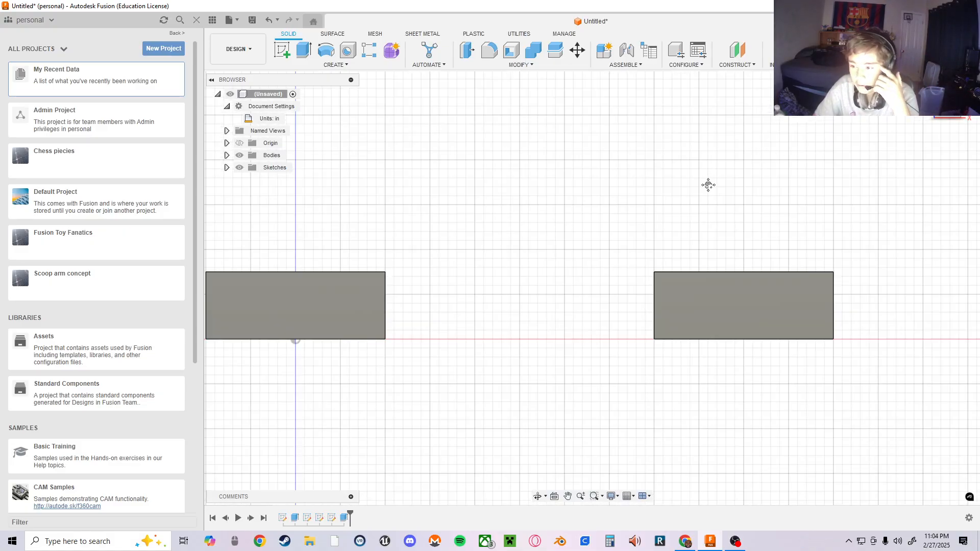
pyautogui.click(282, 50)
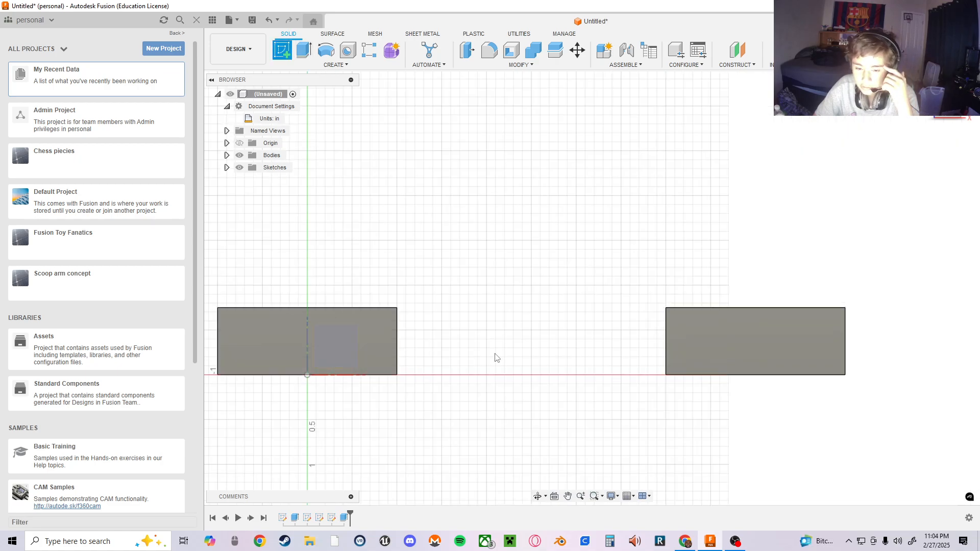
pyautogui.click(376, 322)
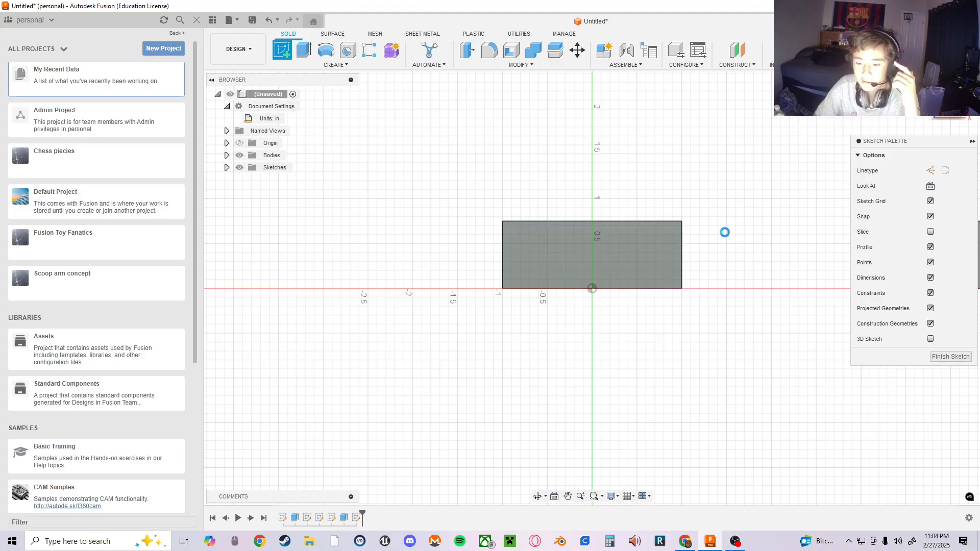
pyautogui.moveTo(739, 255)
pyautogui.mouseDown(button='middle')
pyautogui.moveTo(663, 280)
pyautogui.moveTo(654, 298)
pyautogui.moveTo(606, 276)
pyautogui.mouseUp(button='middle')
pyautogui.scroll(-1, 626, 288)
pyautogui.scroll(4, 656, 294)
pyautogui.scroll(-1, 607, 276)
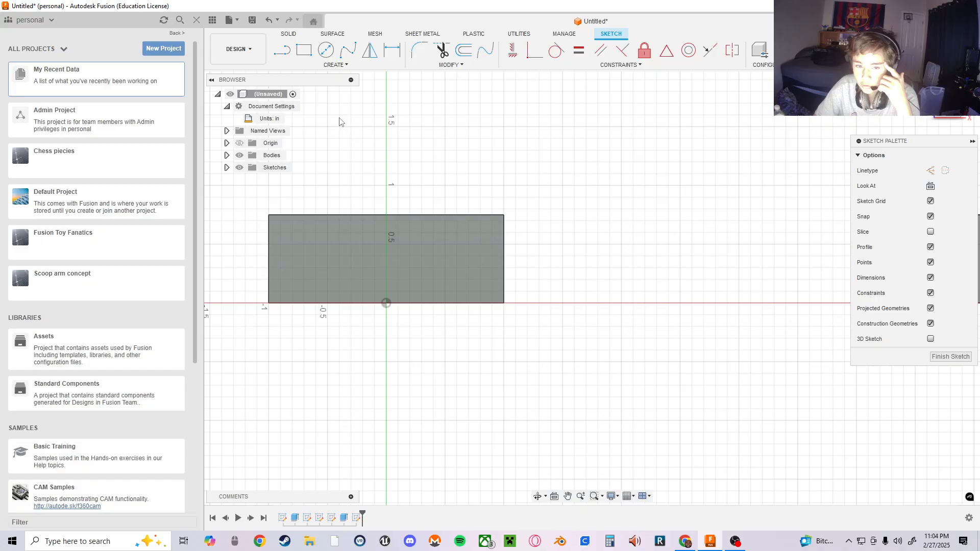
# - Sketch a horizontal line outward from the block's lower inner corner, with its length set to the Traingle_length parameter
pyautogui.click(282, 50)
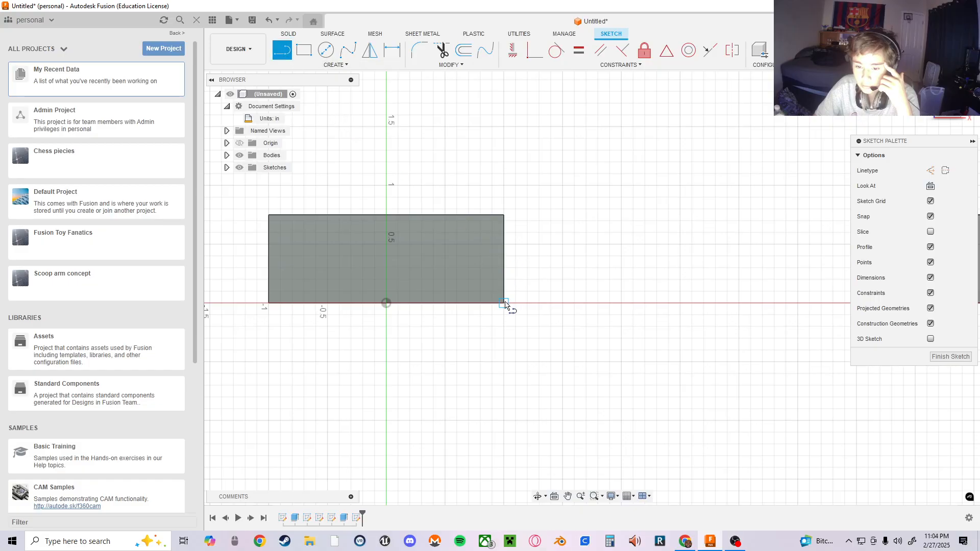
pyautogui.click(503, 303)
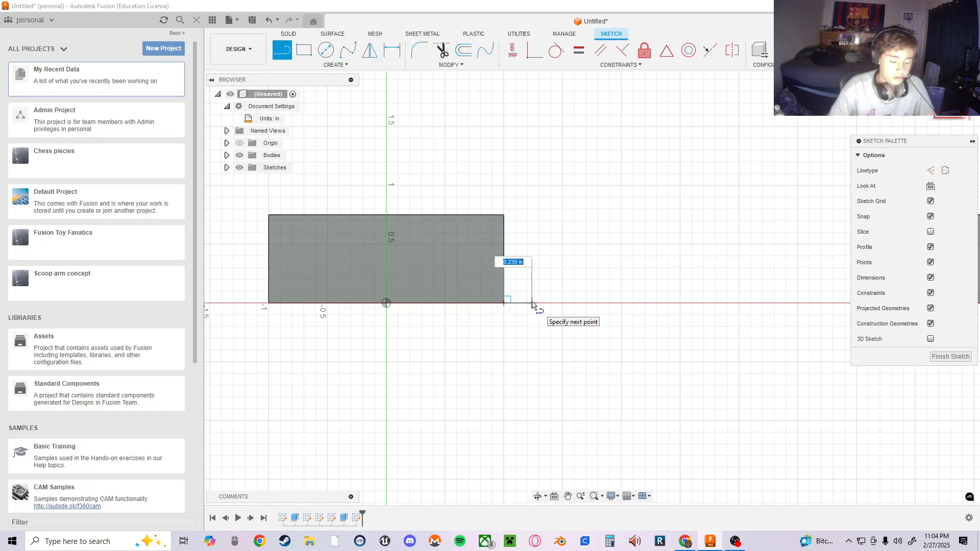
pyautogui.press('BackSpace')
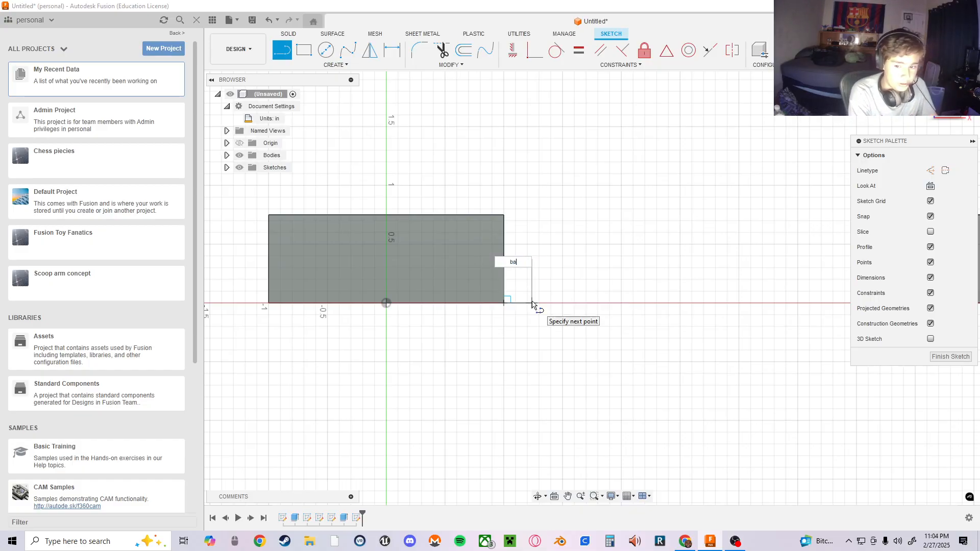
pyautogui.write('tr')
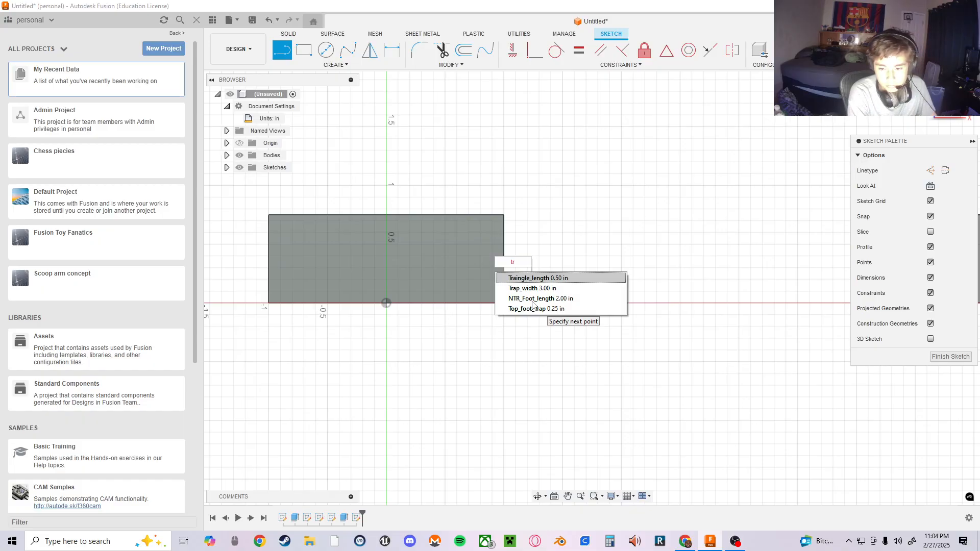
pyautogui.press('Return')
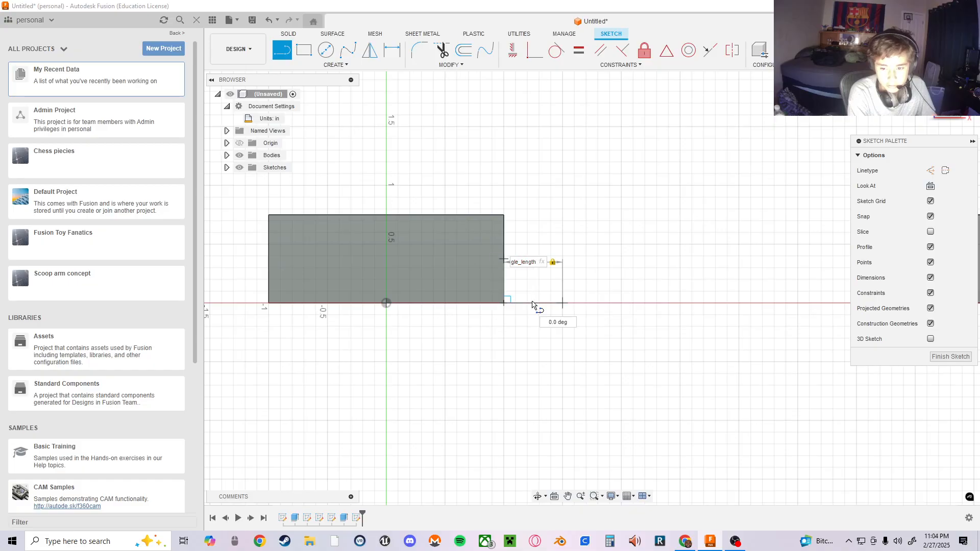
pyautogui.press('Return')
pyautogui.scroll(-1, 542, 303)
pyautogui.scroll(2, 572, 250)
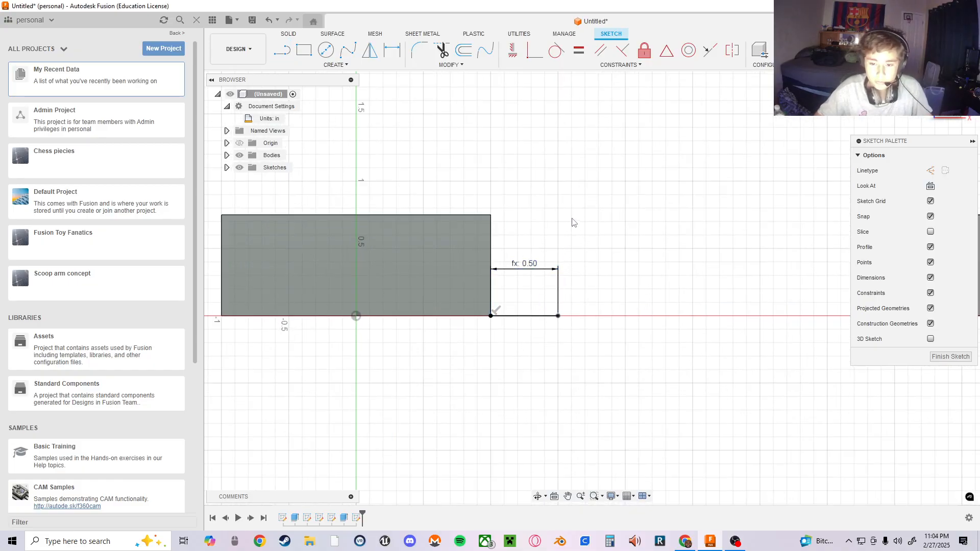
# - Close the triangle with a sloped line from the block's upper inner corner to the horizontal line's free end, and finish the sketch
pyautogui.scroll(2, 571, 221)
pyautogui.click(281, 50)
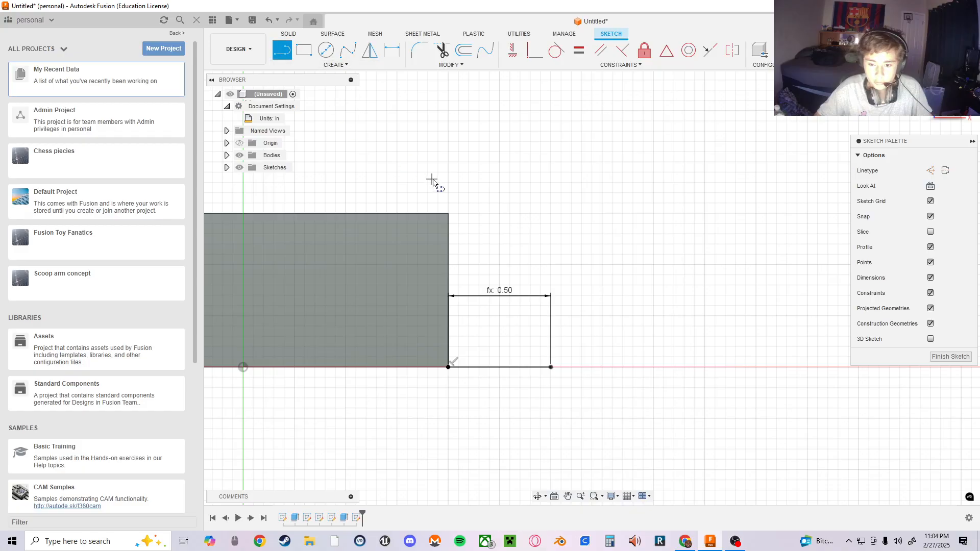
pyautogui.click(448, 213)
pyautogui.click(550, 367)
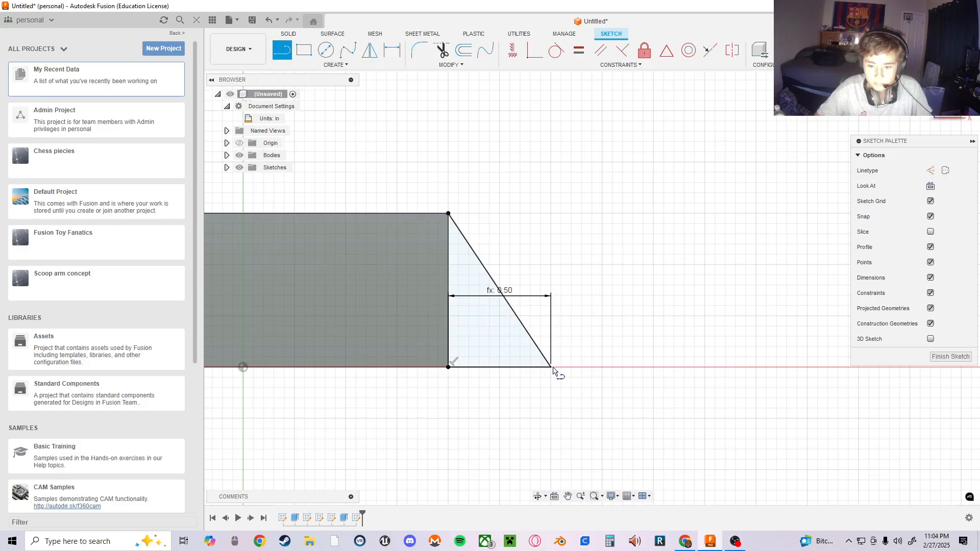
pyautogui.moveTo(622, 276)
pyautogui.mouseDown(button='middle')
pyautogui.moveTo(662, 295)
pyautogui.moveTo(623, 271)
pyautogui.mouseUp(button='middle')
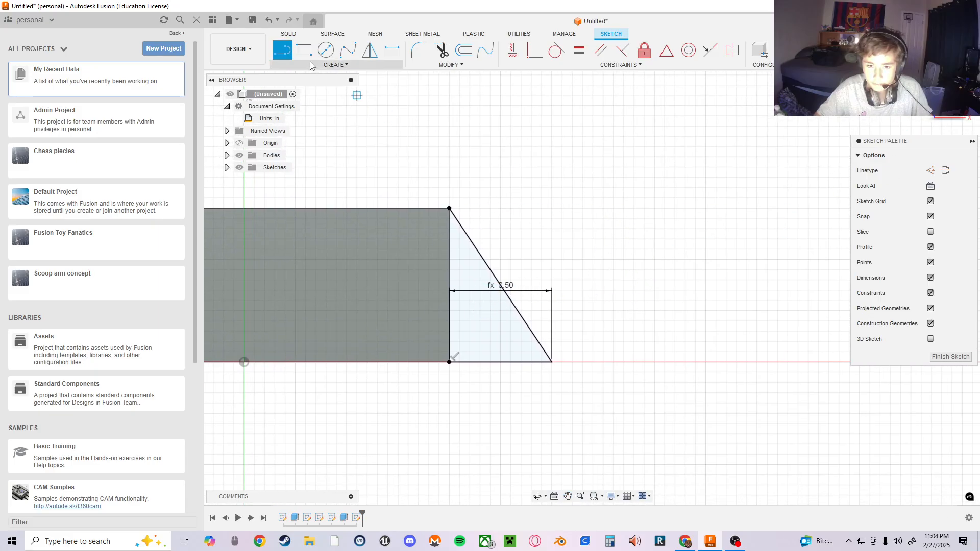
pyautogui.click(950, 356)
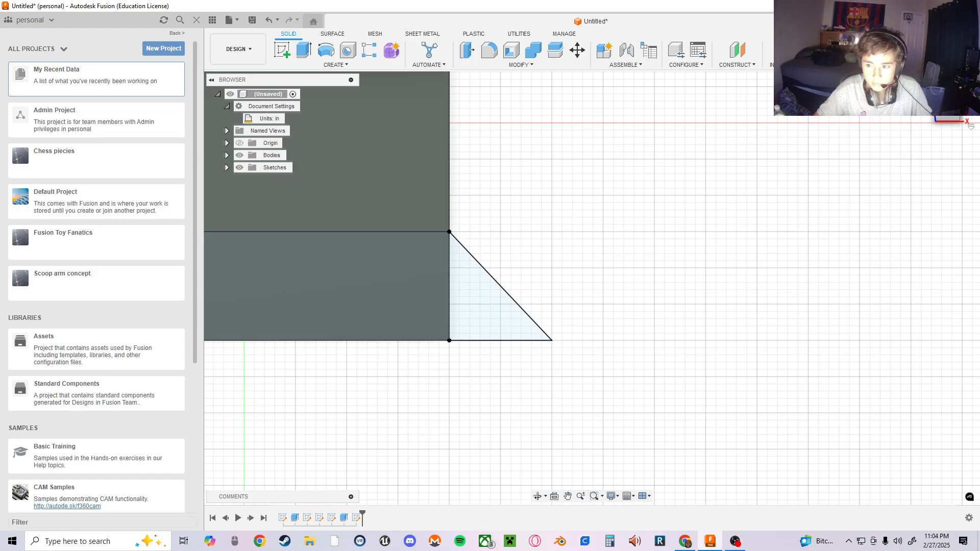
# - Extrude the triangle profile to the block's opposite end face and join it to the block
pyautogui.moveTo(706, 289); pyautogui.dragTo(678, 133, button='middle')
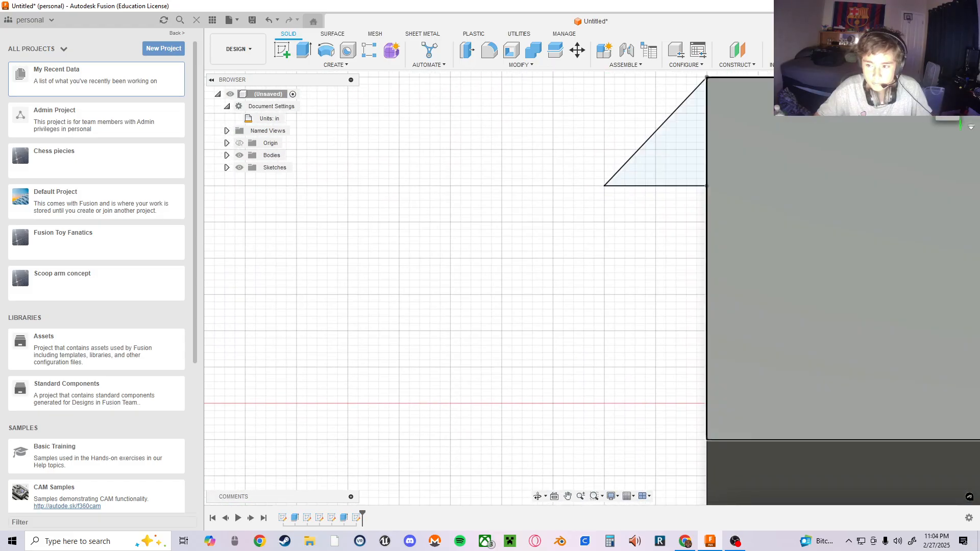
pyautogui.click(947, 121)
pyautogui.click(665, 213)
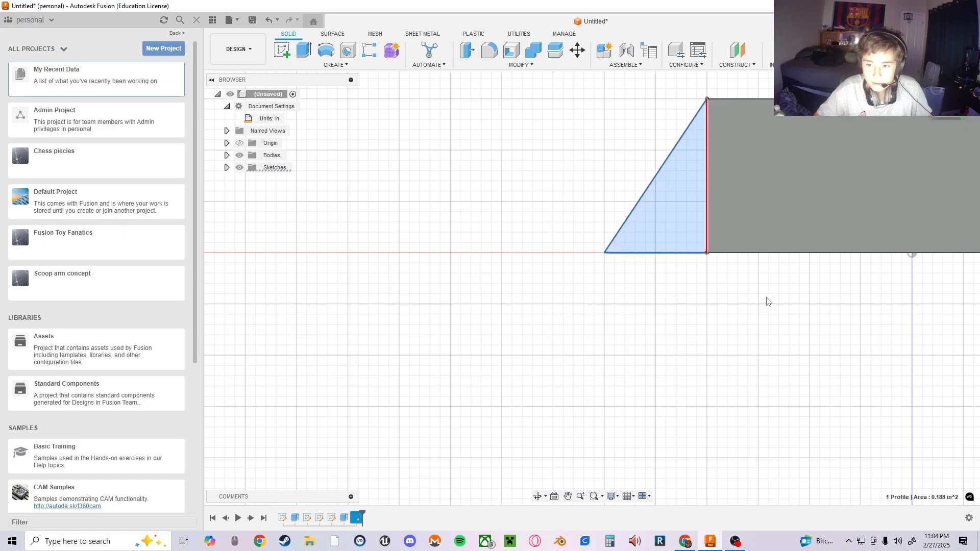
pyautogui.moveTo(768, 301); pyautogui.dragTo(582, 381, button='middle')
pyautogui.press('e')
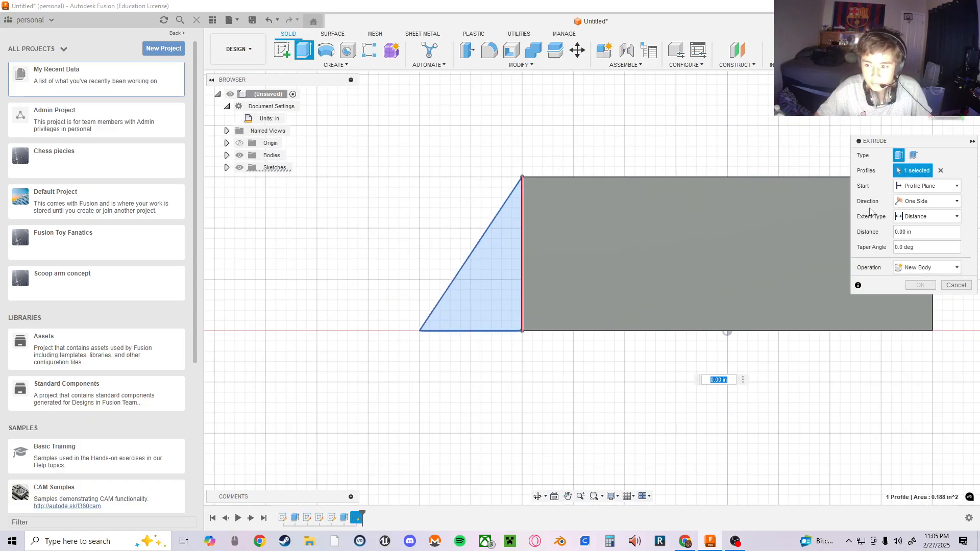
pyautogui.click(926, 217)
pyautogui.click(915, 237)
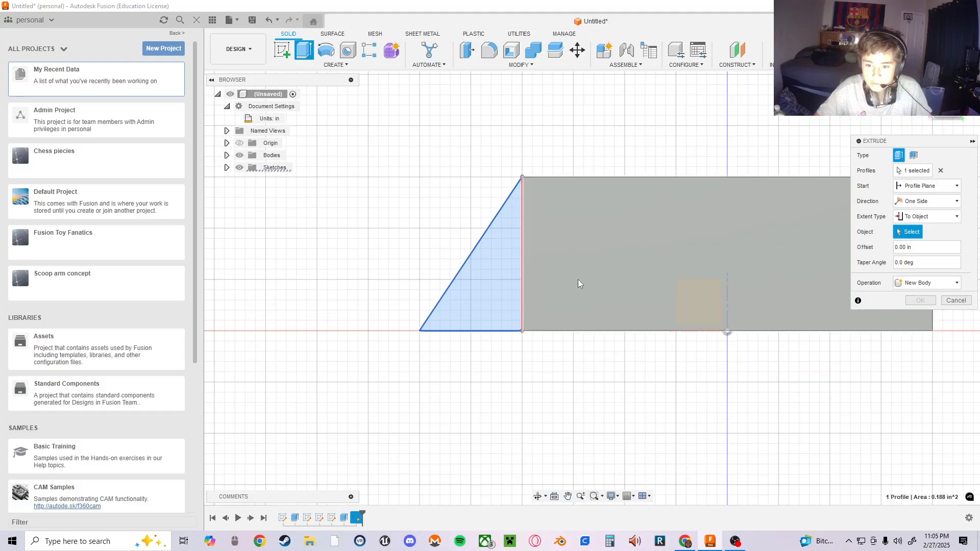
pyautogui.click(577, 283)
pyautogui.moveTo(834, 340); pyautogui.dragTo(927, 372, button='middle')
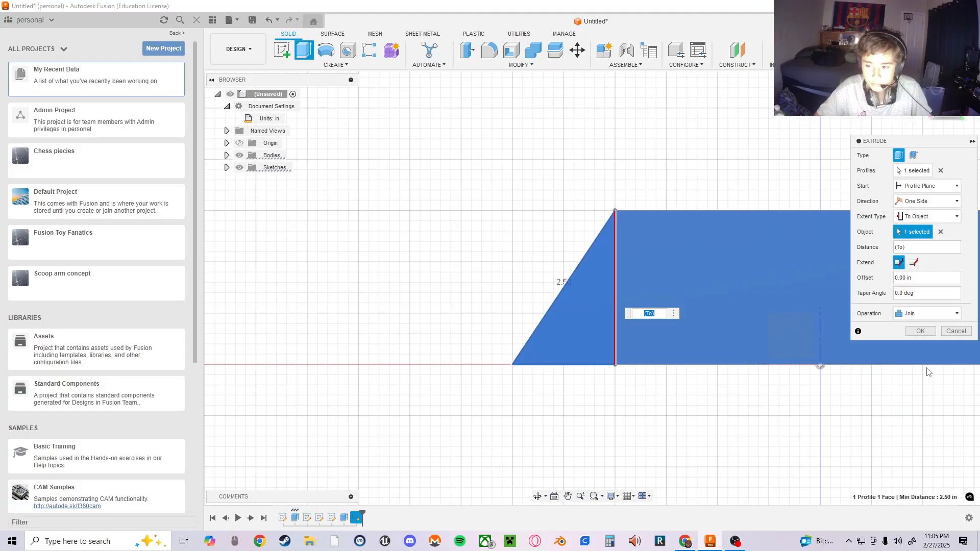
pyautogui.click(921, 331)
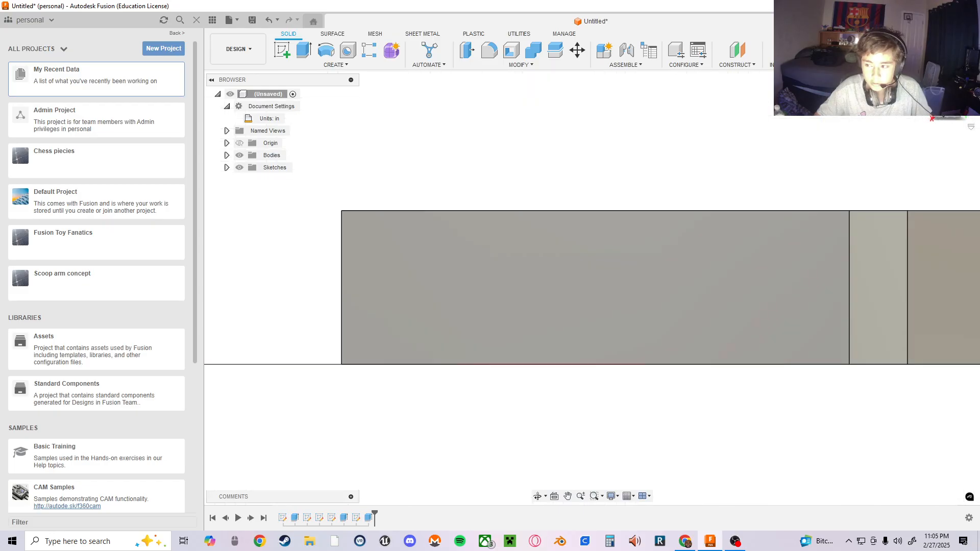
# - Return to the front view and start a sketch on the front face of the second block, opposite the joined triangle
pyautogui.click(925, 102)
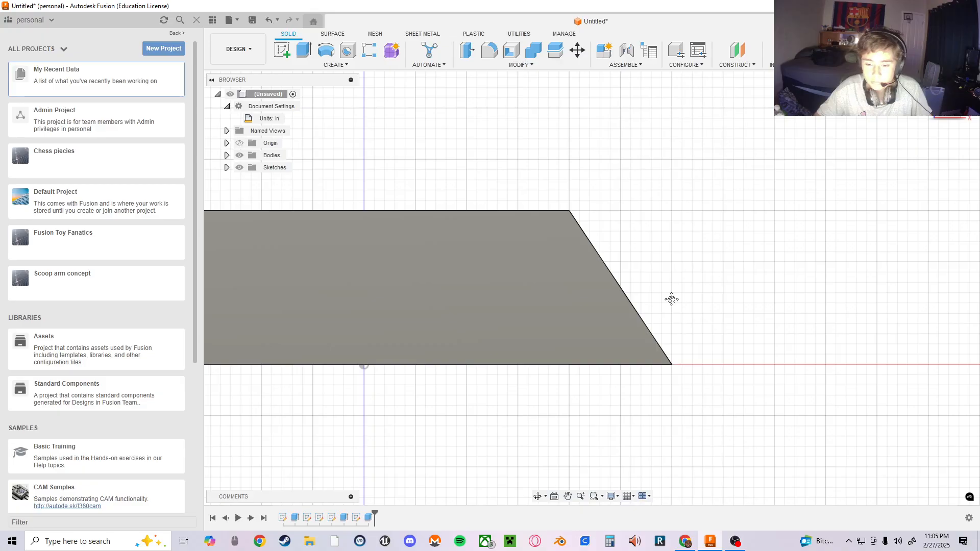
pyautogui.moveTo(672, 299); pyautogui.dragTo(630, 300, button='middle')
pyautogui.scroll(3, 668, 331)
pyautogui.scroll(-3, 667, 331)
pyautogui.moveTo(619, 341); pyautogui.dragTo(367, 315, button='middle')
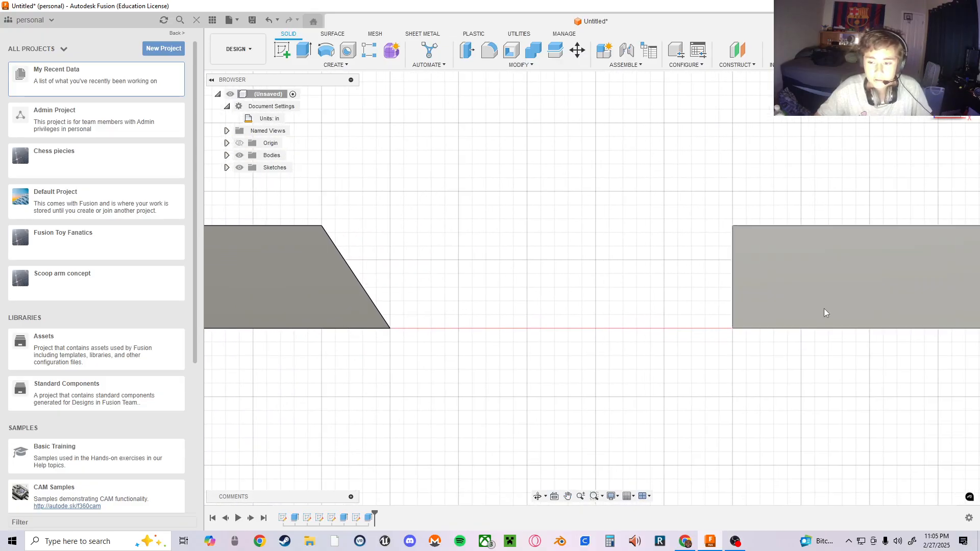
pyautogui.moveTo(823, 308); pyautogui.dragTo(574, 323, button='middle')
pyautogui.click(573, 323)
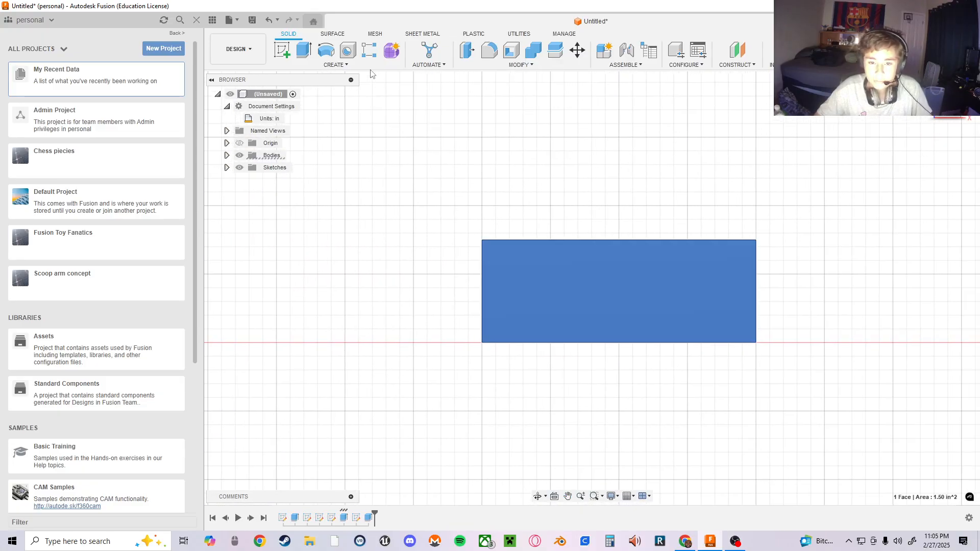
pyautogui.click(277, 54)
pyautogui.moveTo(647, 285)
pyautogui.mouseDown(button='middle')
pyautogui.moveTo(666, 290)
pyautogui.moveTo(281, 316)
pyautogui.mouseUp(button='middle')
pyautogui.moveTo(666, 306); pyautogui.dragTo(474, 293, button='middle')
pyautogui.click(516, 279)
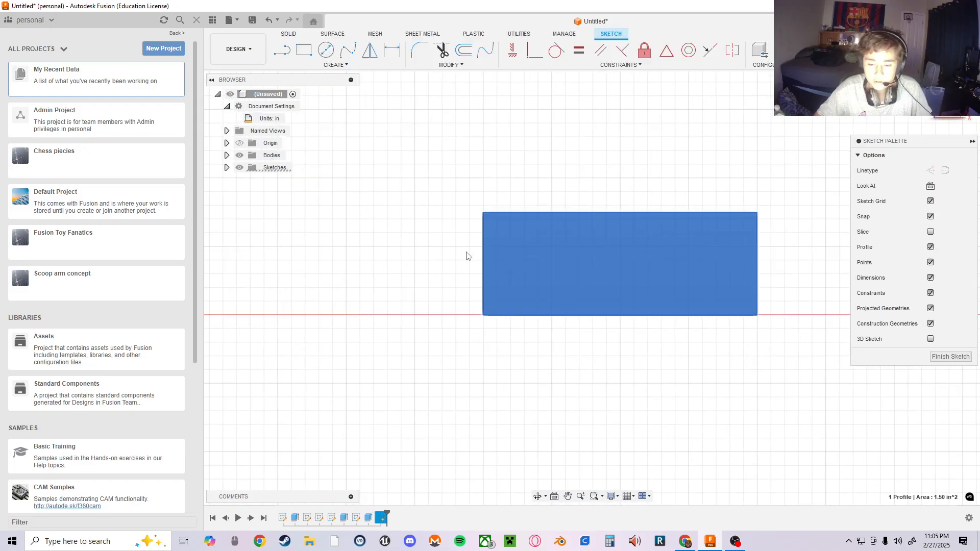
# - Sketch a triangle against the second block's inner edge with a horizontal base of Traingle_length and a sloped side to the upper corner, and finish the sketch
pyautogui.click(282, 50)
pyautogui.click(483, 315)
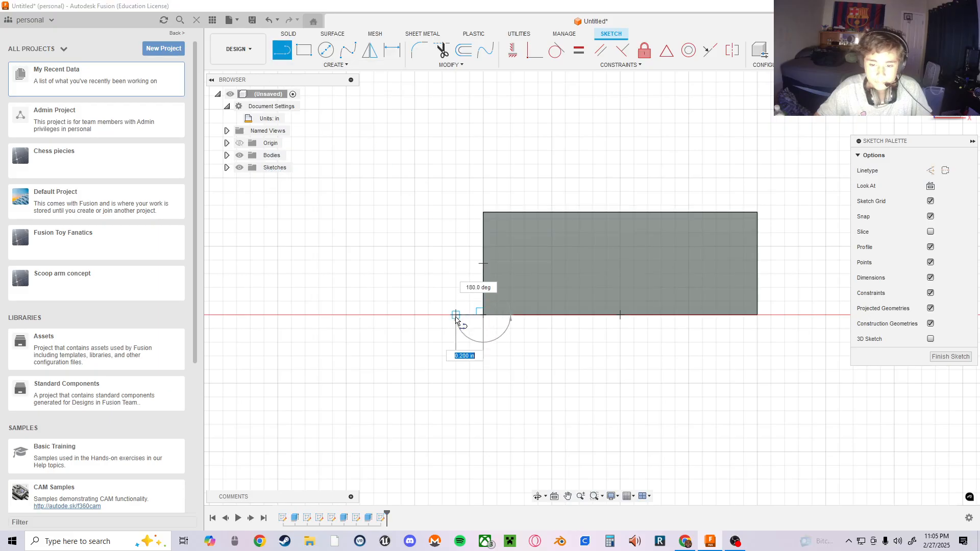
pyautogui.write('tra')
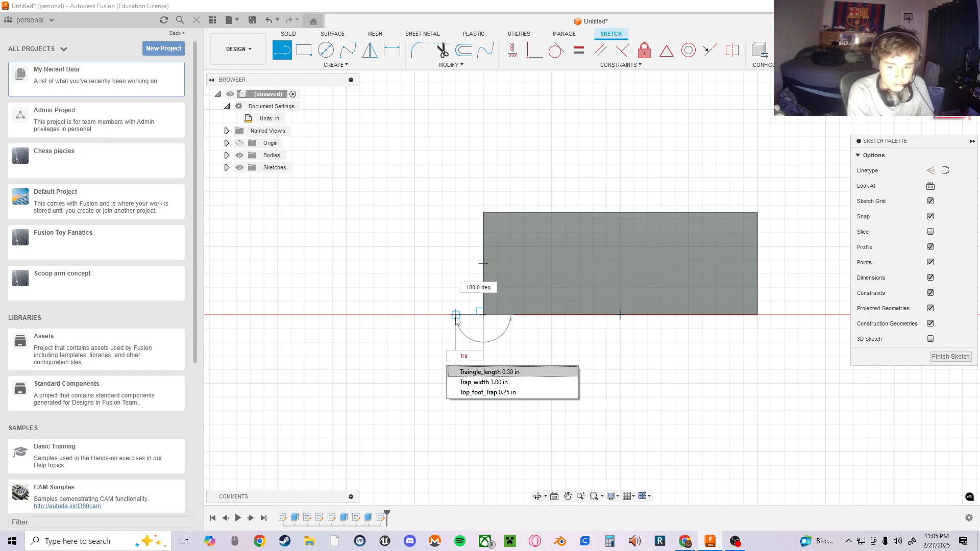
pyautogui.press('Tab')
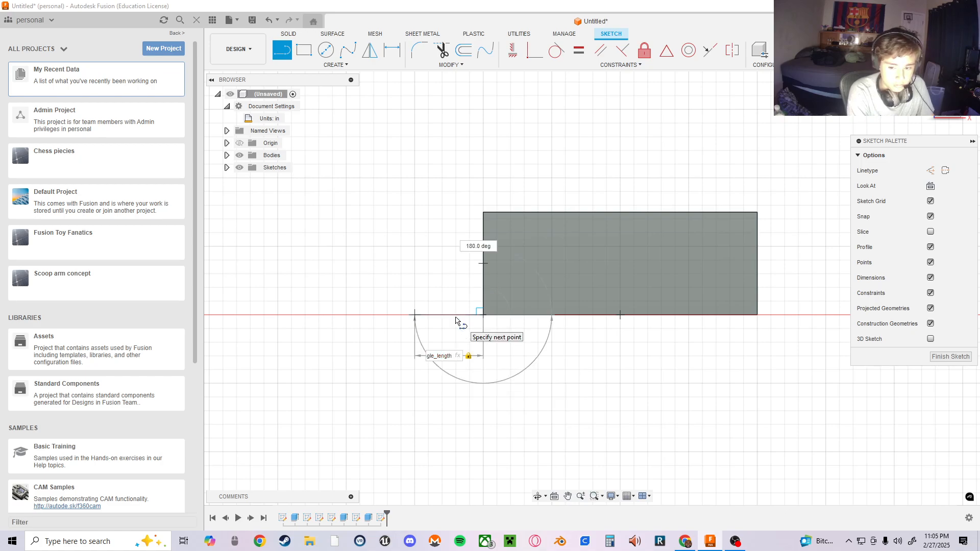
pyautogui.click(456, 321)
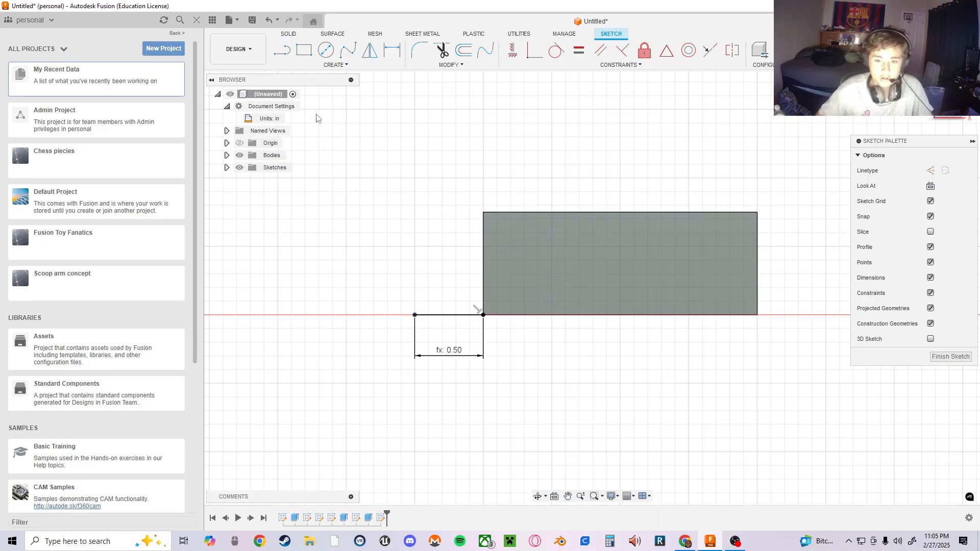
pyautogui.click(483, 213)
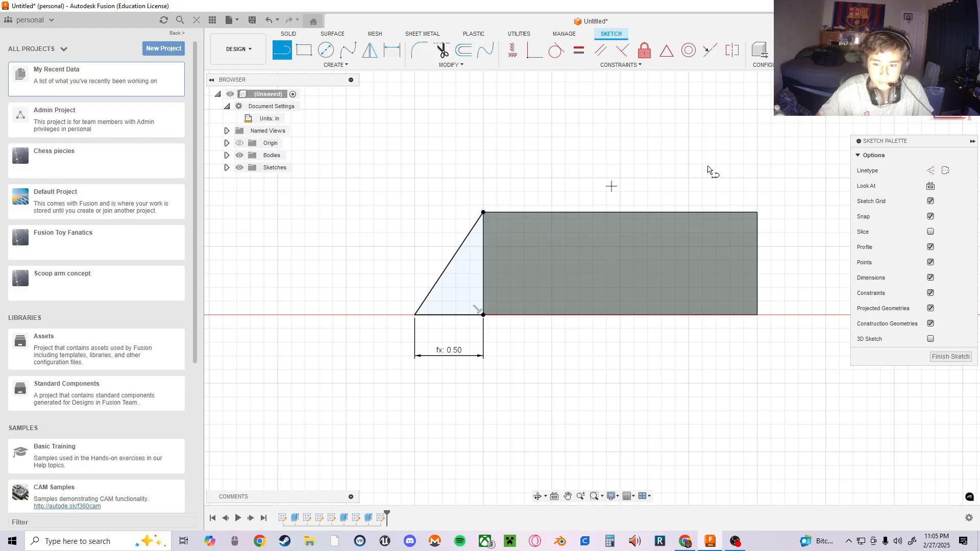
pyautogui.click(938, 356)
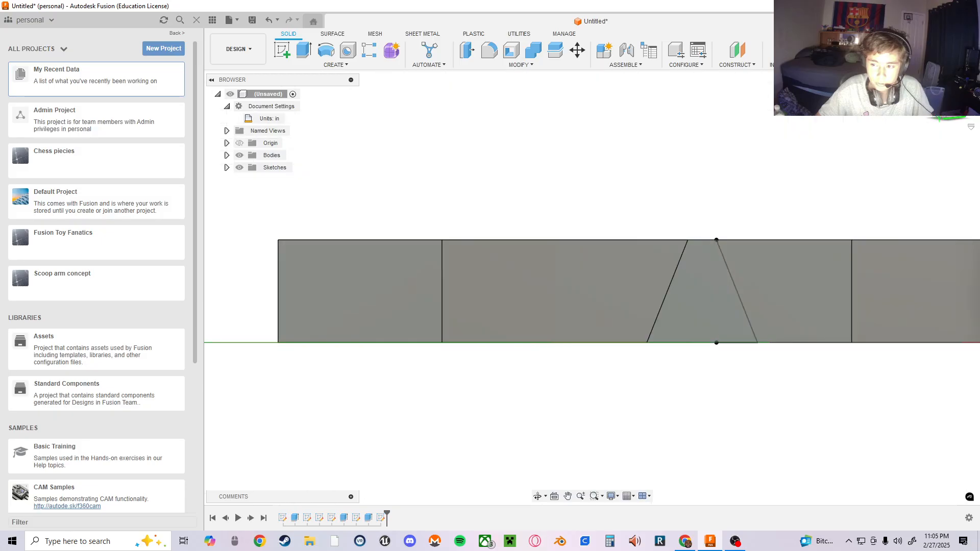
# - Extrude the second triangle profile to the far end face of its block and join it to that block
pyautogui.click(722, 321)
pyautogui.moveTo(728, 318); pyautogui.dragTo(590, 304, button='middle')
pyautogui.press('e')
pyautogui.click(926, 216)
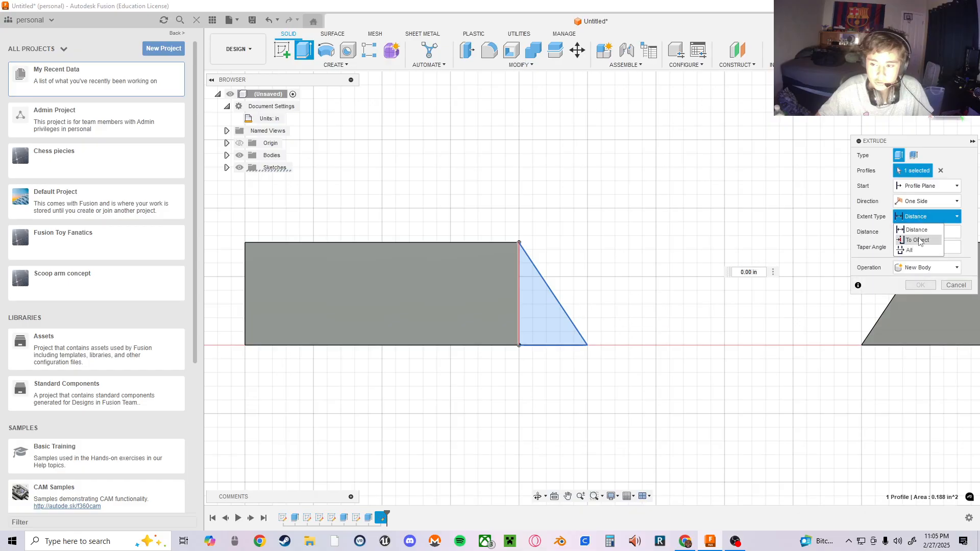
pyautogui.click(913, 239)
pyautogui.click(437, 312)
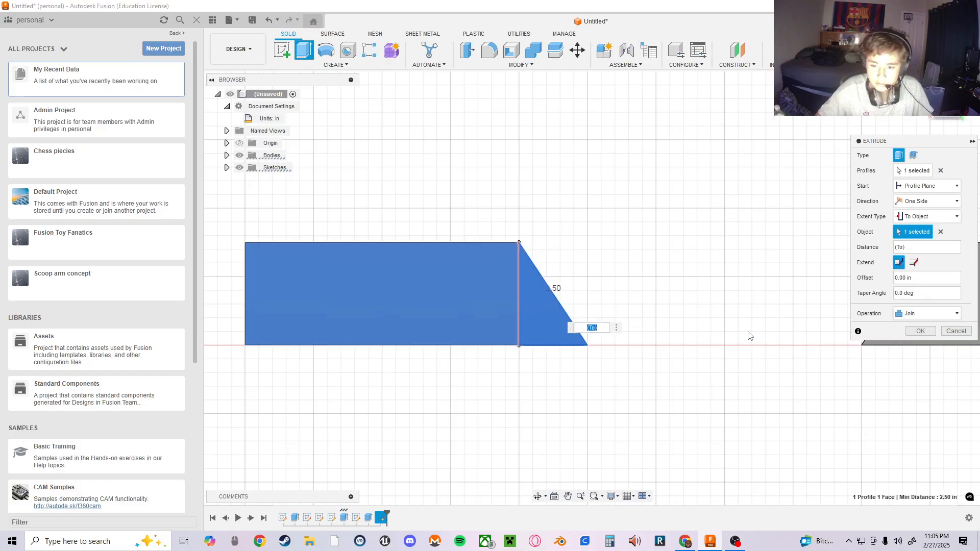
pyautogui.click(920, 331)
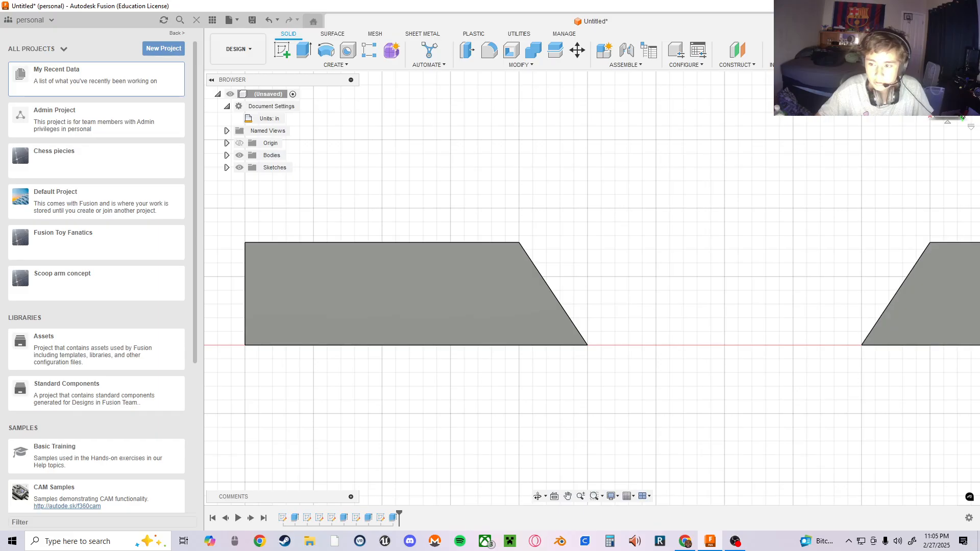
pyautogui.click(961, 109)
pyautogui.click(963, 108)
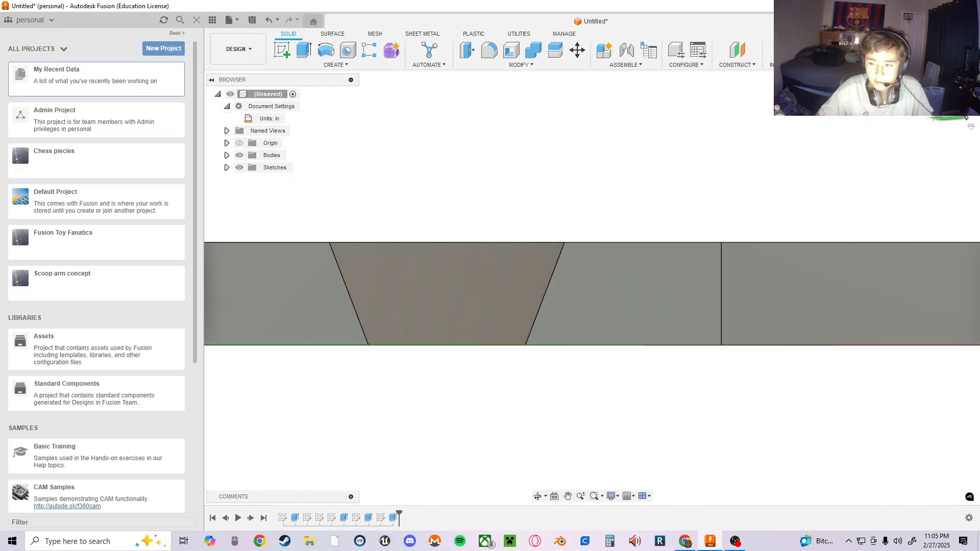
pyautogui.click(966, 118)
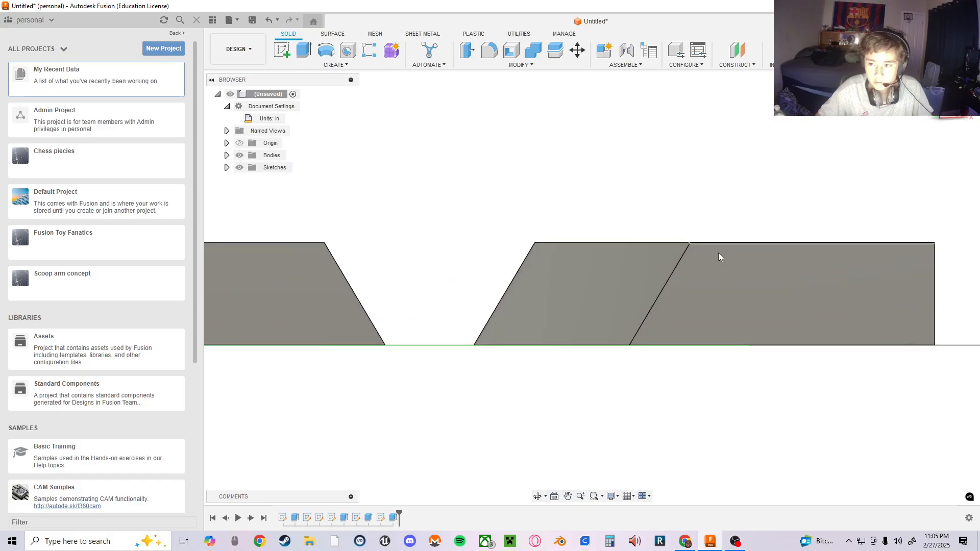
pyautogui.moveTo(532, 287); pyautogui.dragTo(589, 314, button='middle')
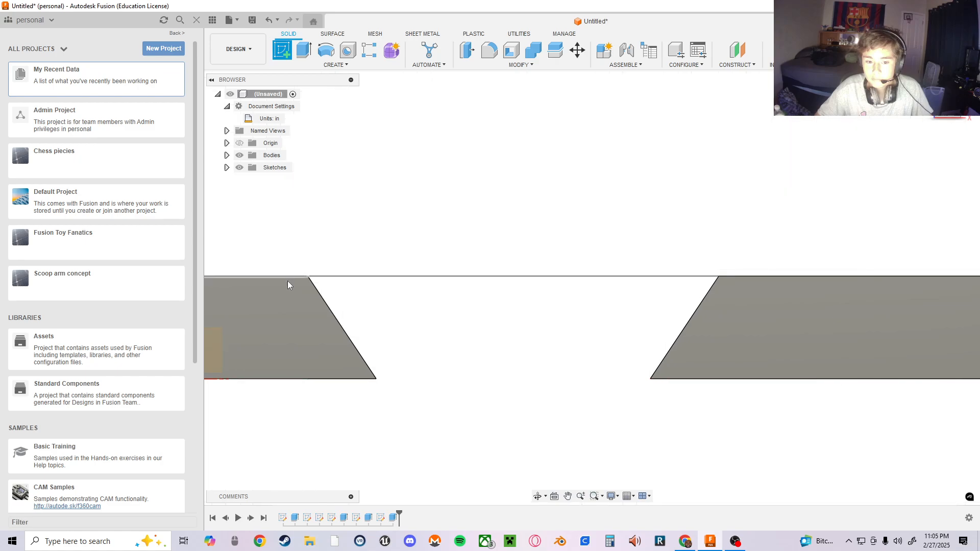
pyautogui.moveTo(287, 284)
pyautogui.mouseDown(button='middle')
pyautogui.moveTo(492, 214)
pyautogui.moveTo(589, 234)
pyautogui.moveTo(500, 218)
pyautogui.moveTo(524, 214)
pyautogui.mouseUp(button='middle')
pyautogui.press('Escape')
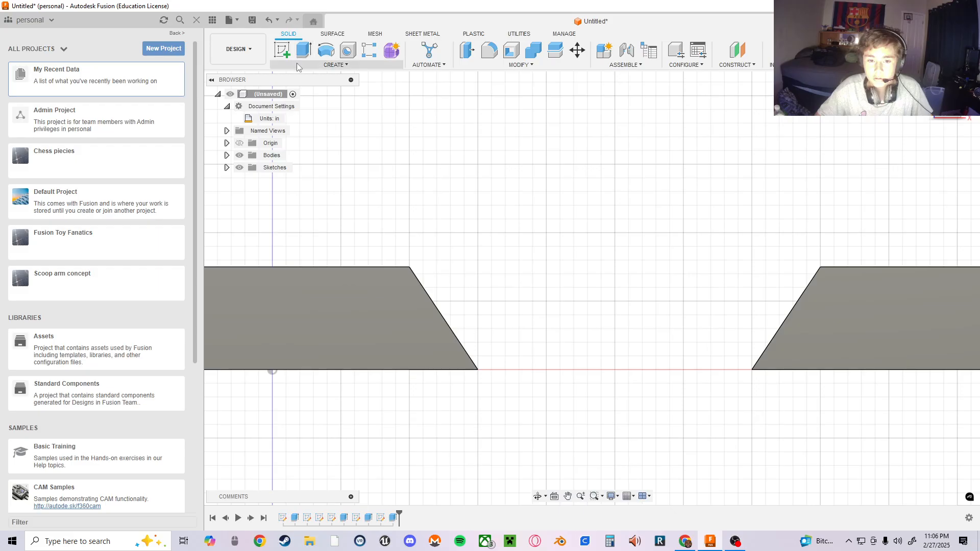
# - Check the front view dimensions in the AutoCAD drawing, and in Fusion set the I_beam_Length user parameter to 4.25 in
pyautogui.moveTo(584, 211); pyautogui.dragTo(705, 228, button='middle')
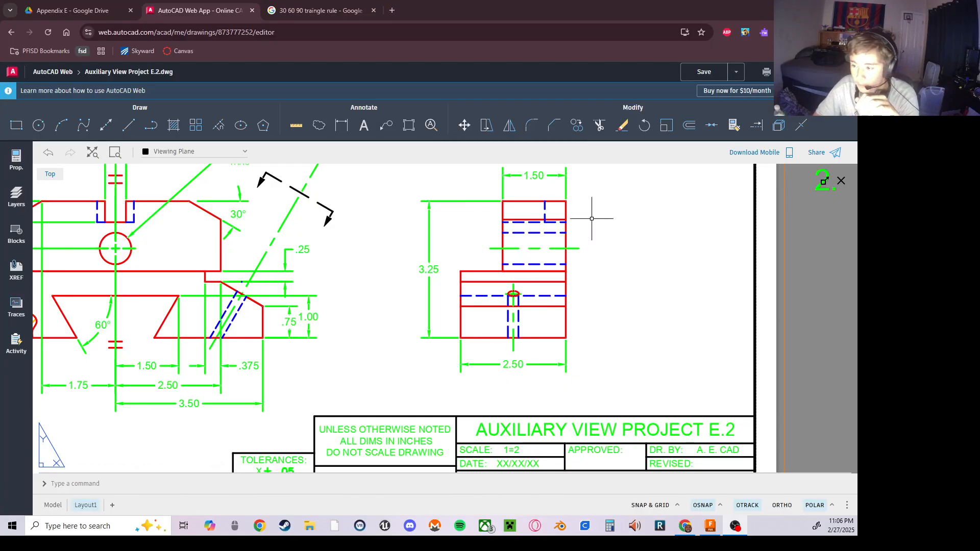
pyautogui.moveTo(216, 250); pyautogui.dragTo(303, 246, button='middle')
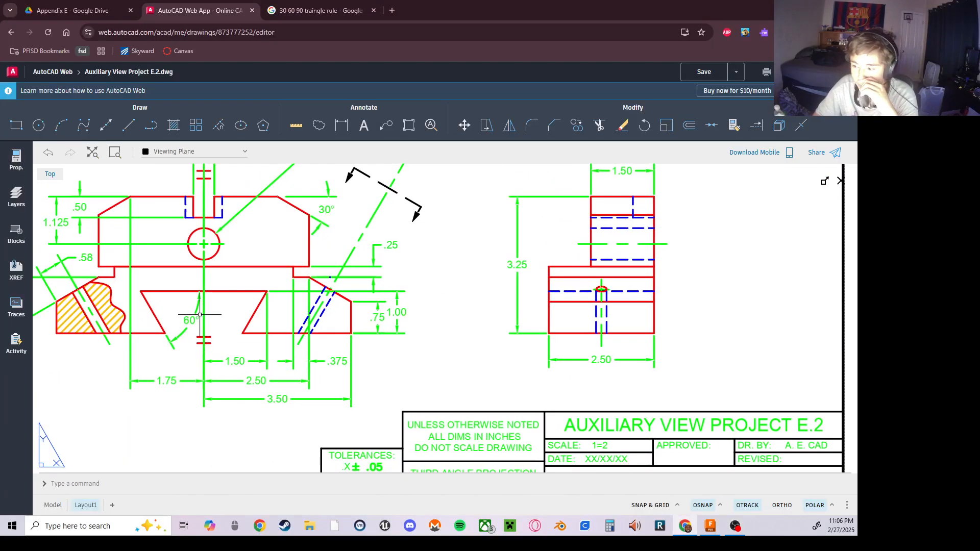
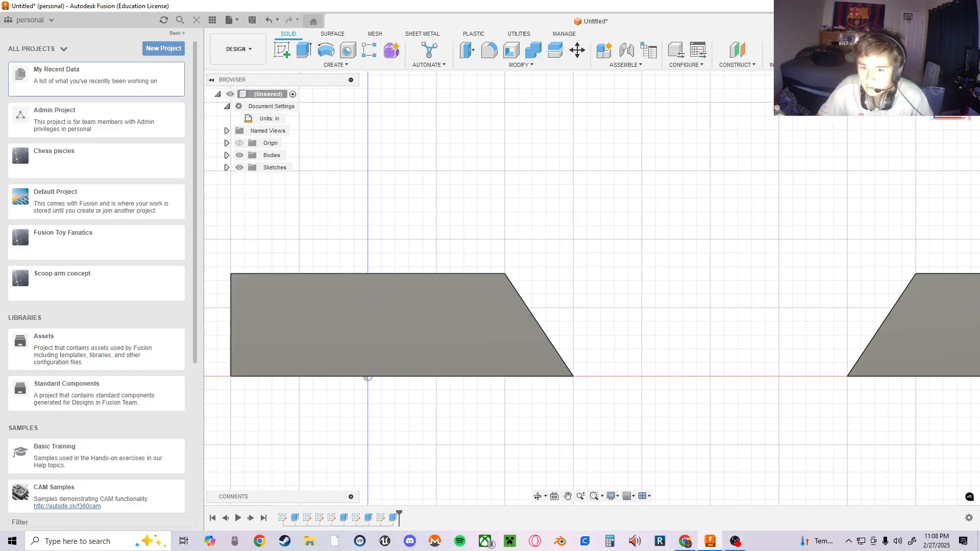
pyautogui.click(557, 65)
pyautogui.click(496, 303)
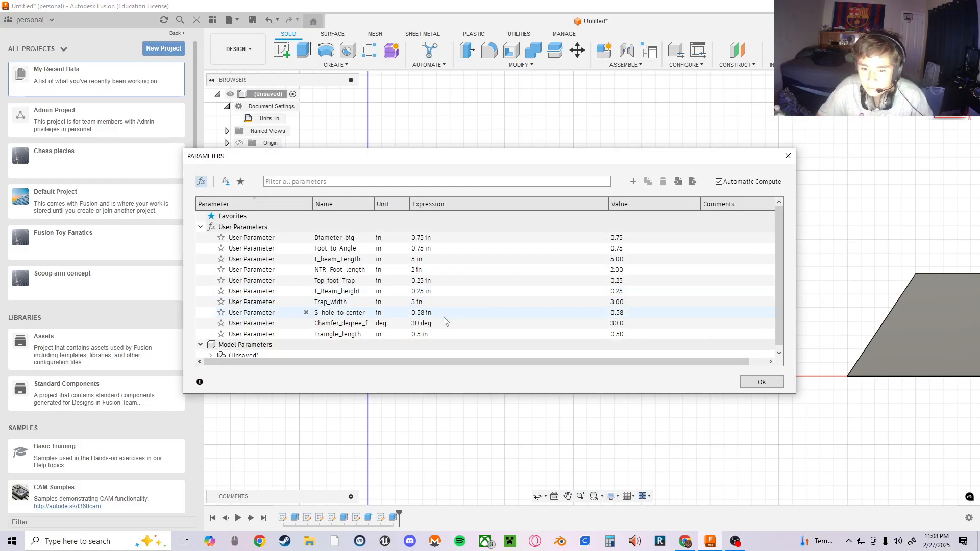
pyautogui.doubleClick(421, 259)
pyautogui.click(420, 260)
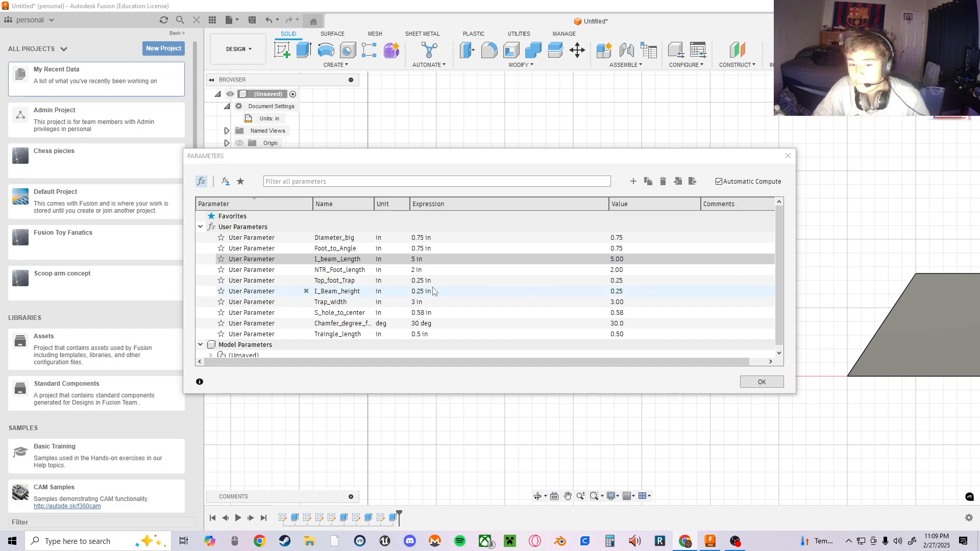
pyautogui.click(485, 262)
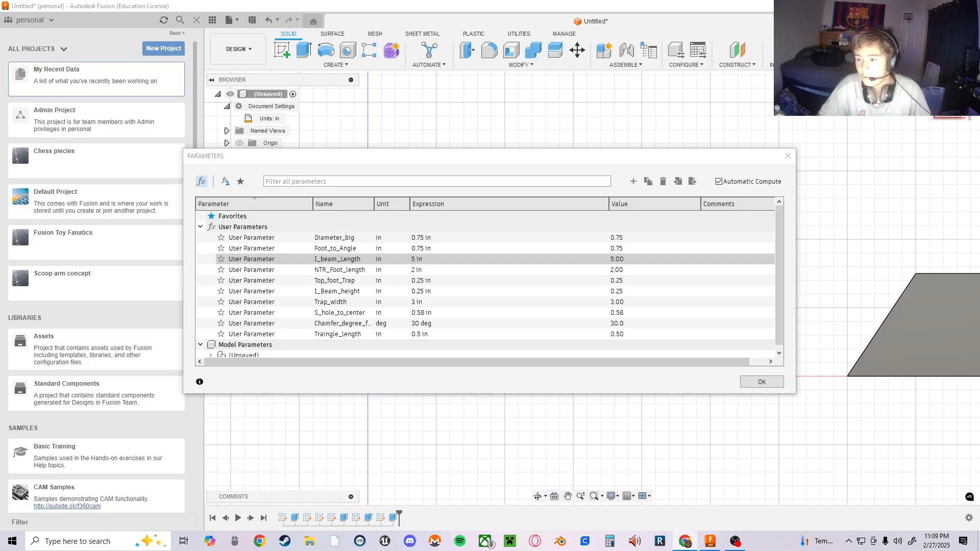
pyautogui.click(419, 259)
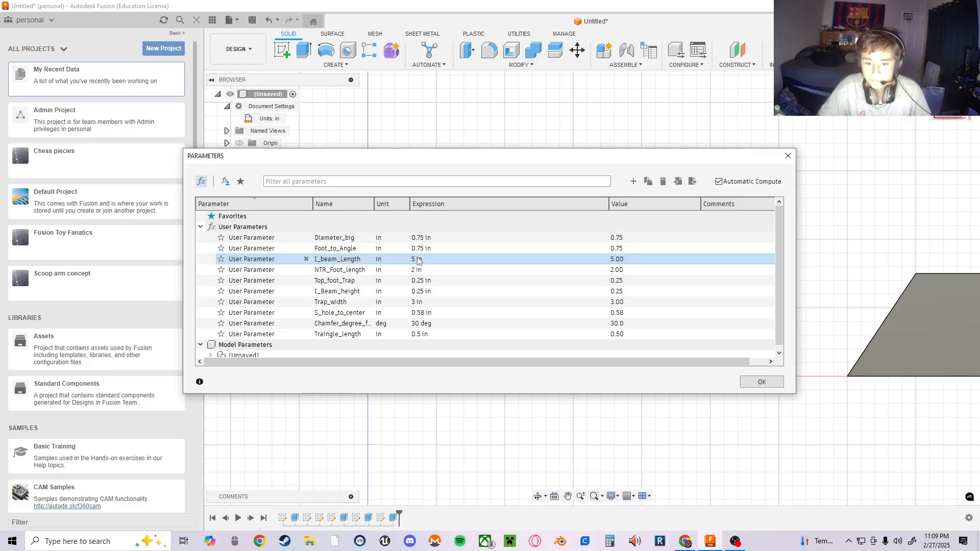
pyautogui.click(419, 260)
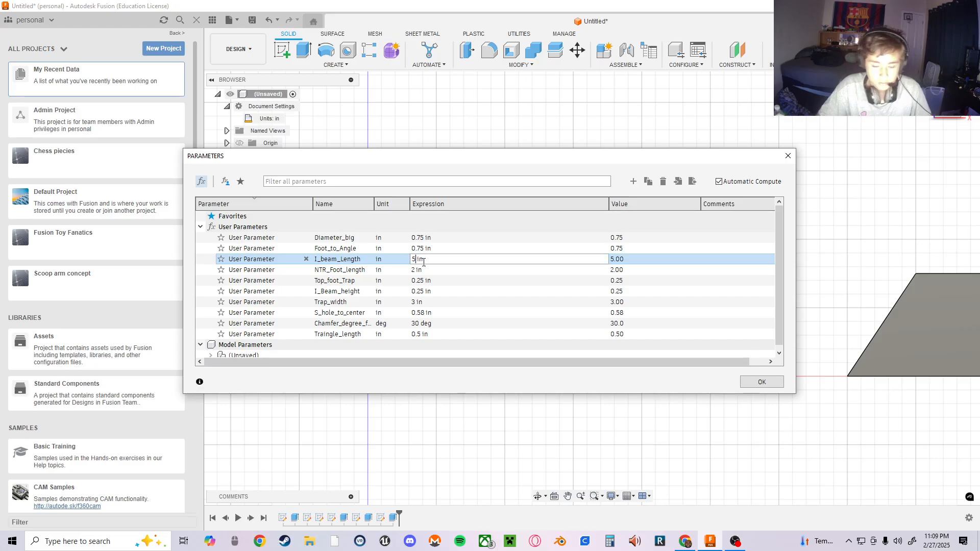
pyautogui.press('BackSpace')
pyautogui.write('4.25')
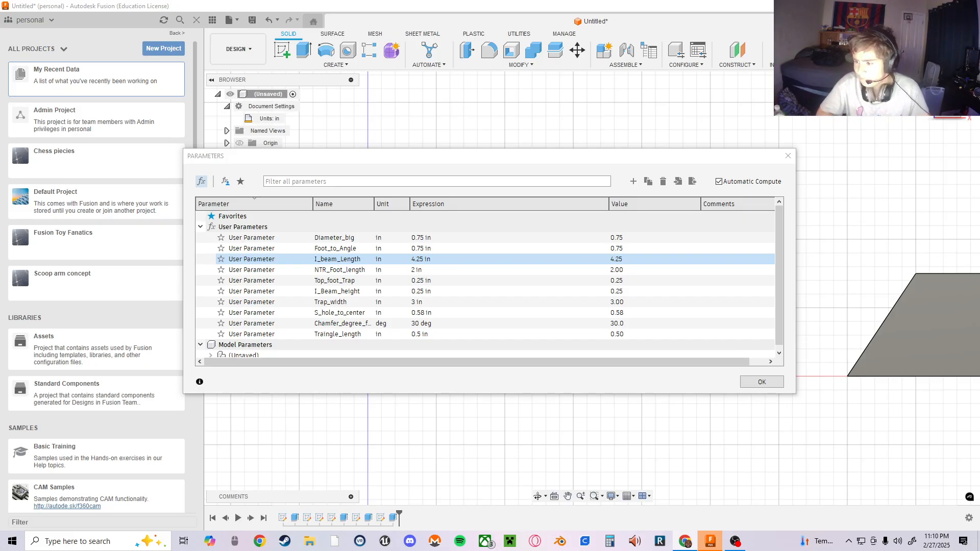
# - Add a user parameter named Trap_top_length in inches with the expression 5, and close the parameters dialog
pyautogui.click(632, 182)
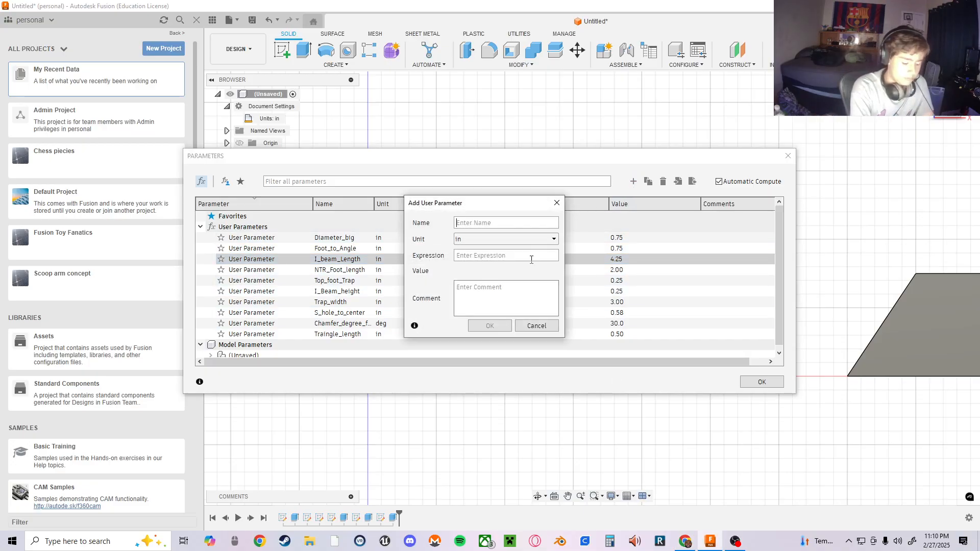
pyautogui.write('Tra')
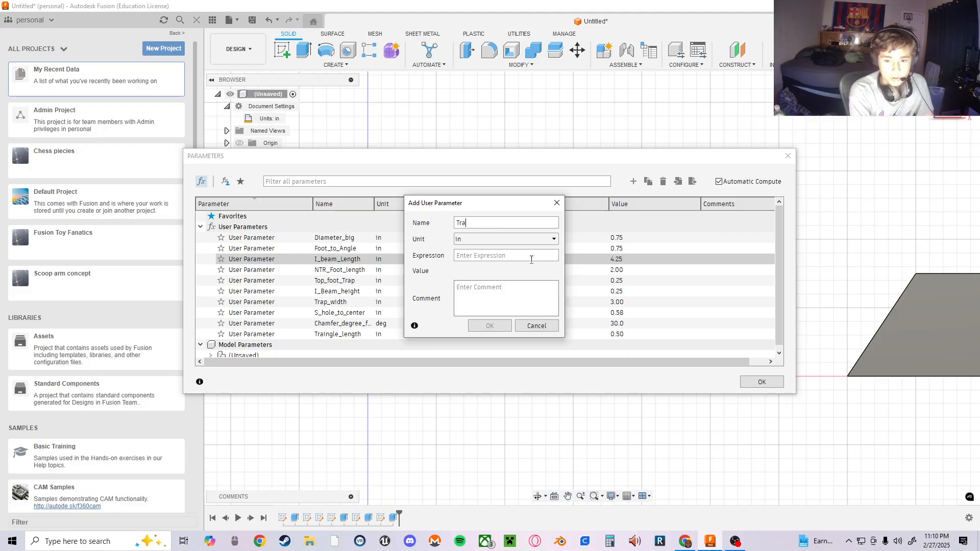
pyautogui.write('p_tap')
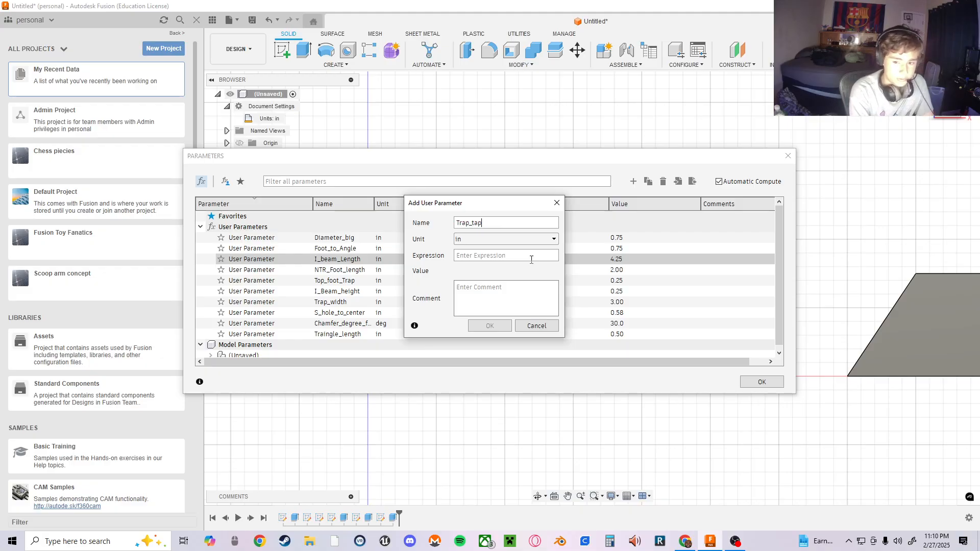
pyautogui.write('_lengthj')
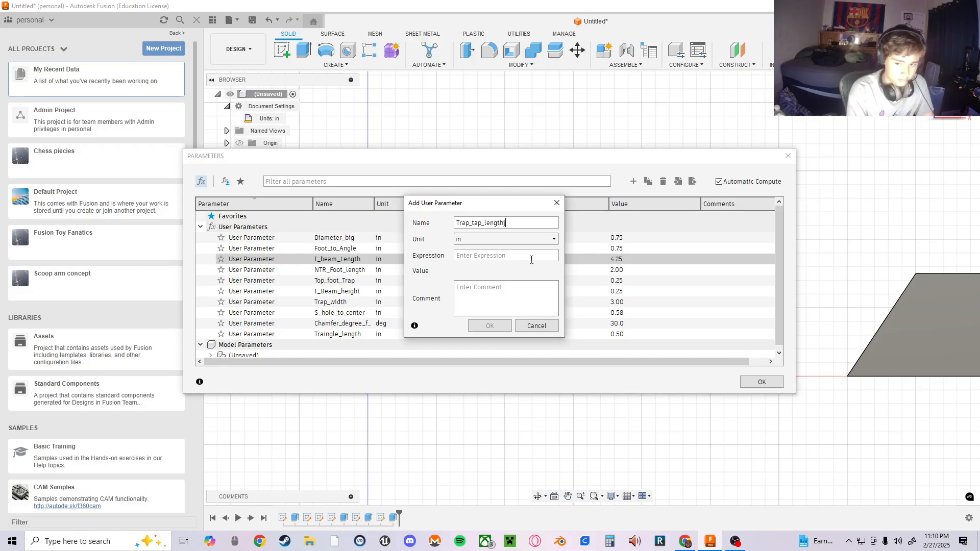
pyautogui.press('BackSpace')
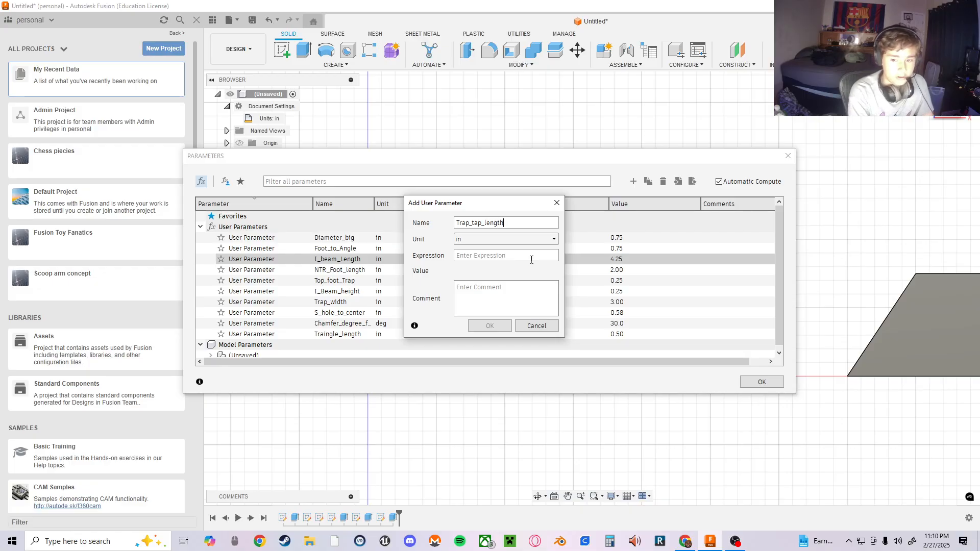
pyautogui.click(477, 223)
pyautogui.press('BackSpace')
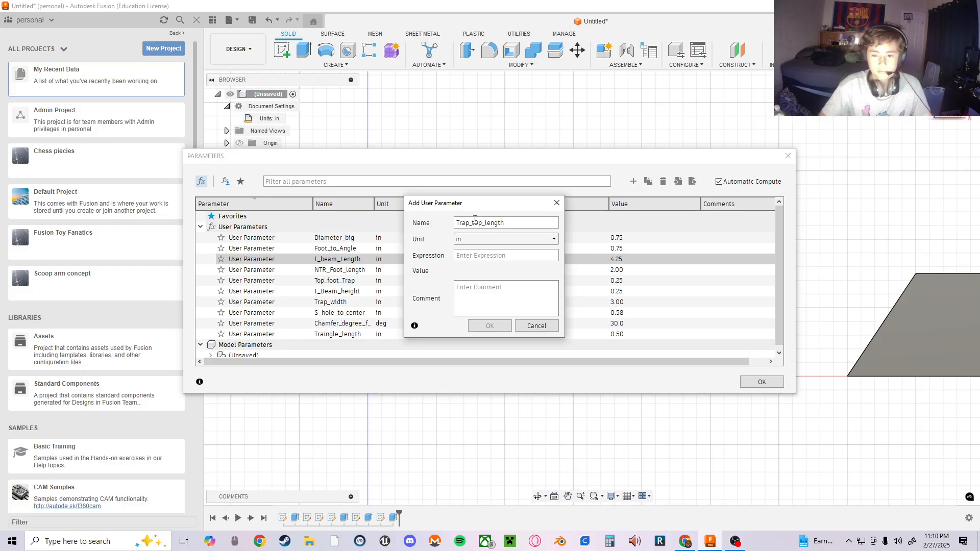
pyautogui.write('o')
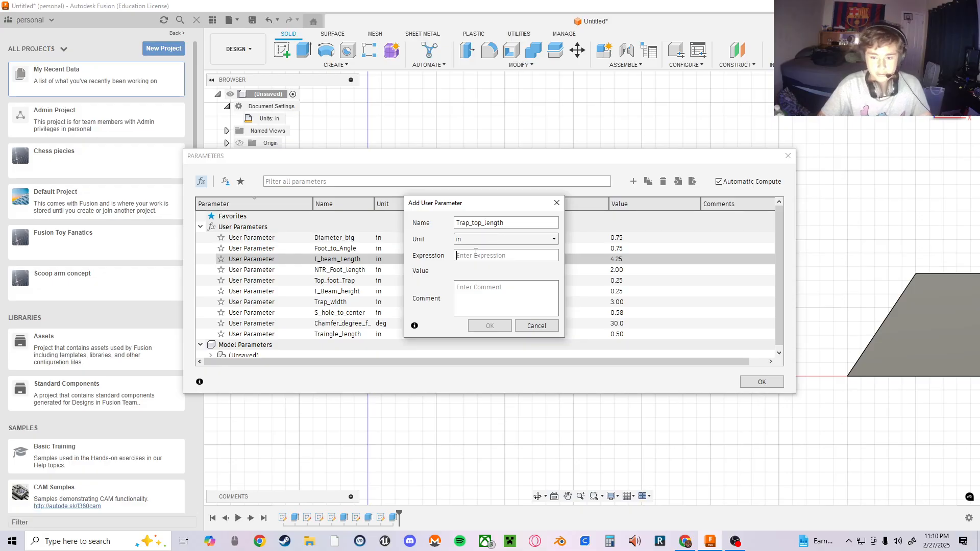
pyautogui.write('5')
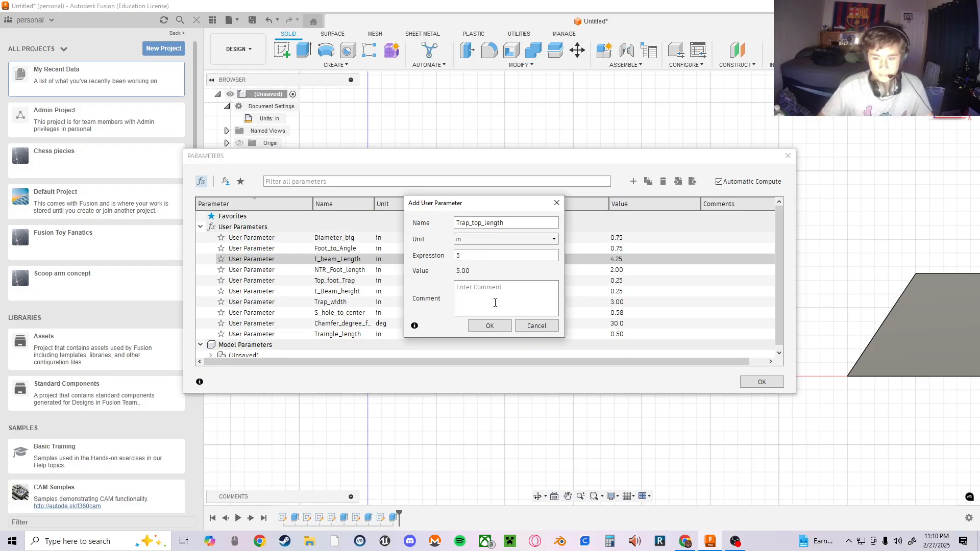
pyautogui.click(490, 326)
pyautogui.click(760, 382)
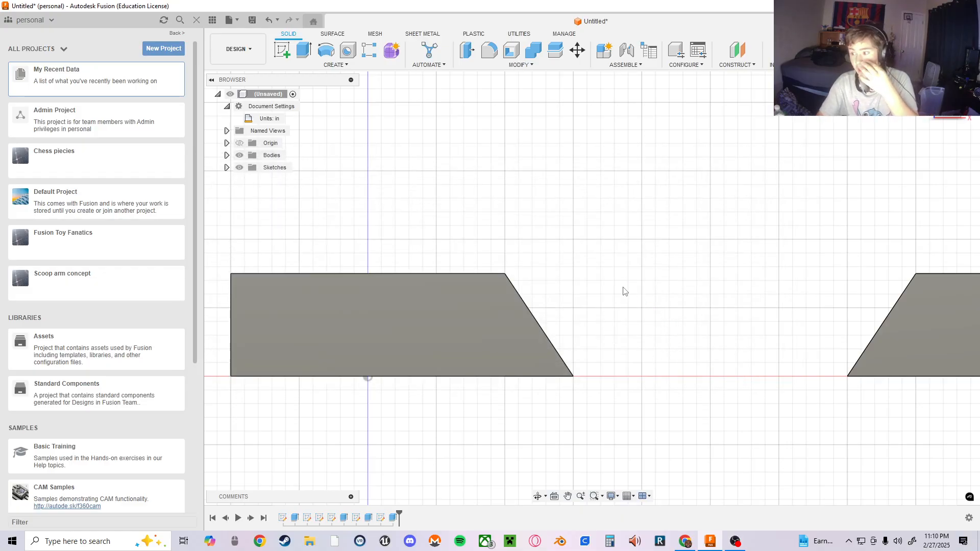
# - Start a sketch on the front face of the first block with the sloped triangle side
pyautogui.moveTo(656, 271); pyautogui.dragTo(570, 264, button='middle')
pyautogui.scroll(-3, 570, 264)
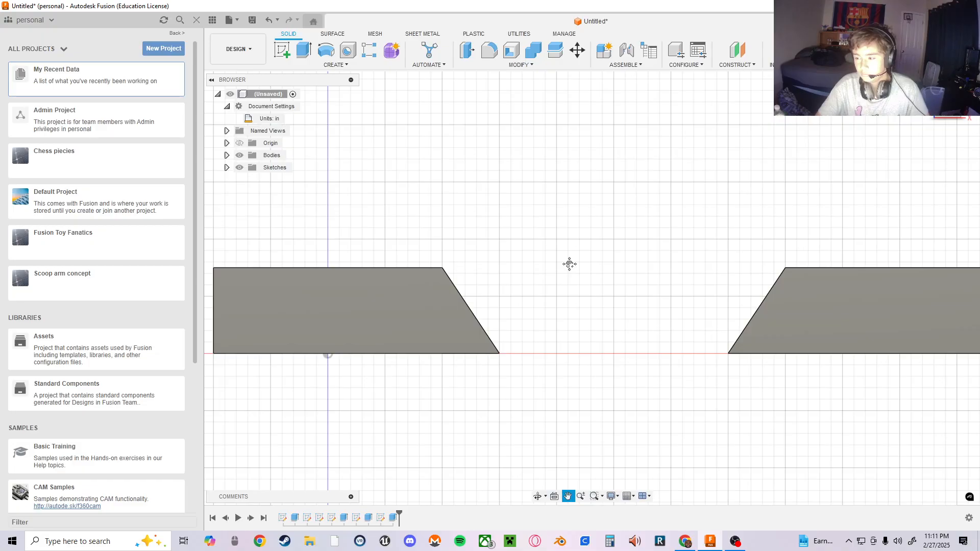
pyautogui.moveTo(569, 264); pyautogui.dragTo(569, 263, button='middle')
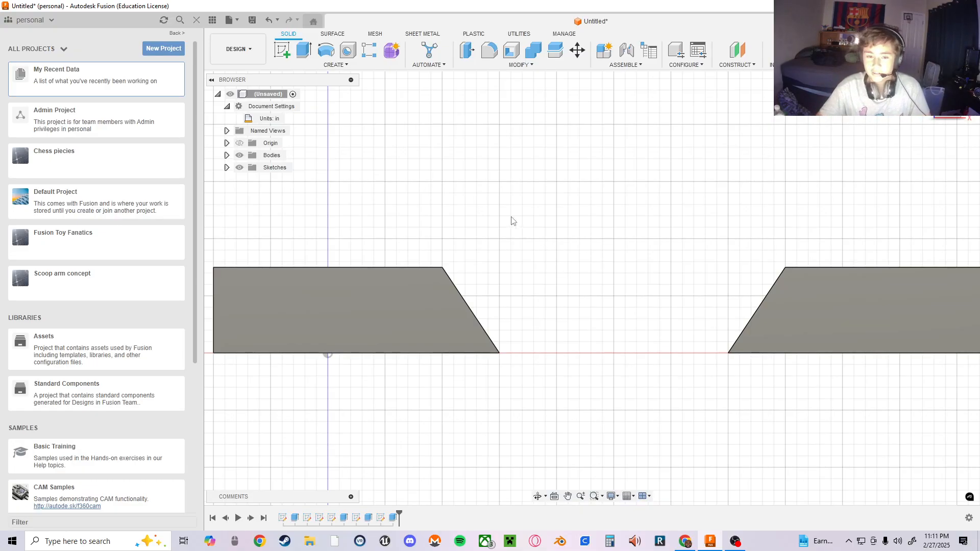
pyautogui.moveTo(511, 219)
pyautogui.mouseDown(button='middle')
pyautogui.moveTo(510, 271)
pyautogui.moveTo(550, 247)
pyautogui.mouseUp(button='middle')
pyautogui.click(282, 49)
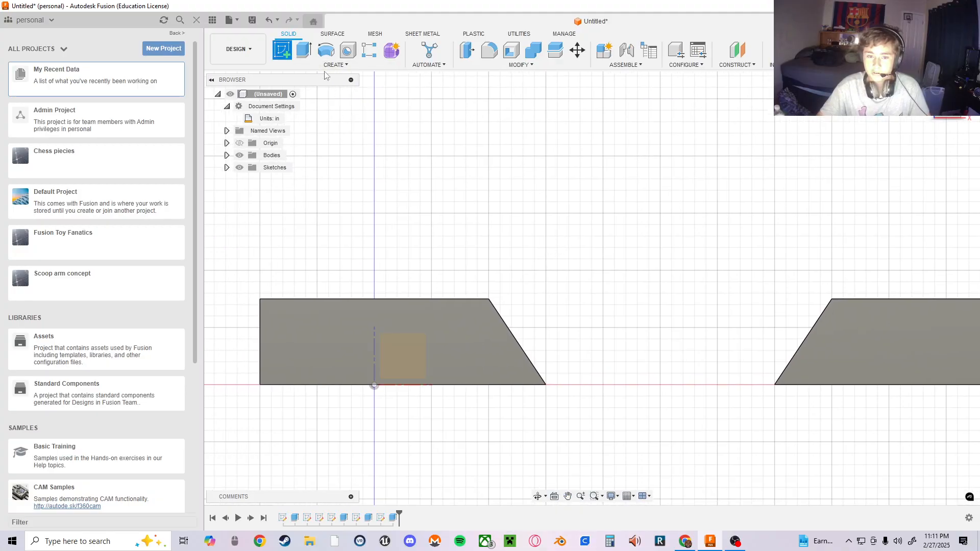
pyautogui.click(504, 354)
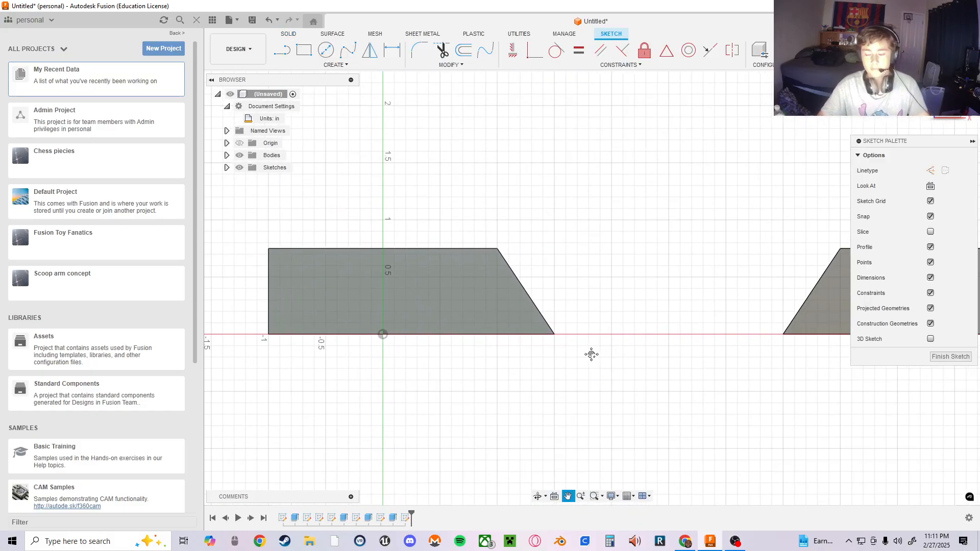
pyautogui.click(285, 47)
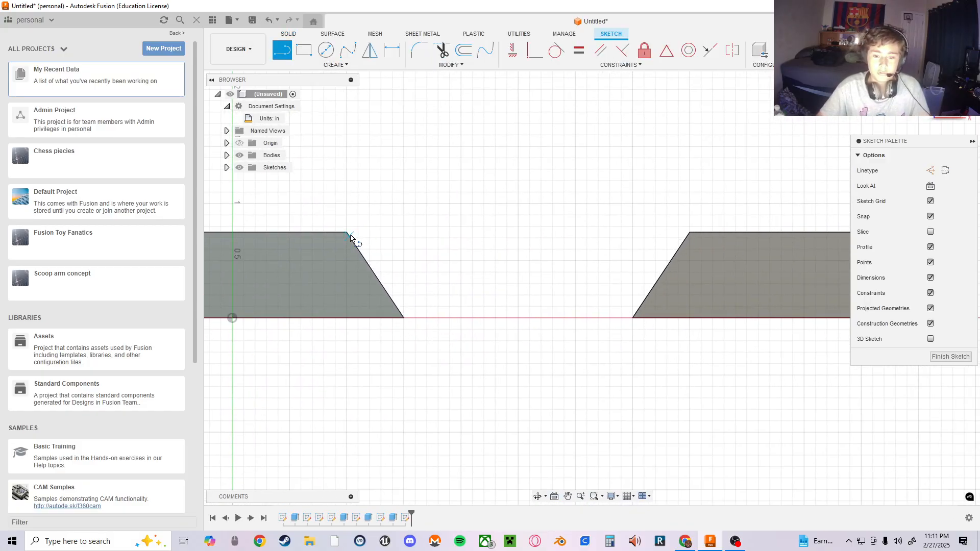
pyautogui.click(302, 44)
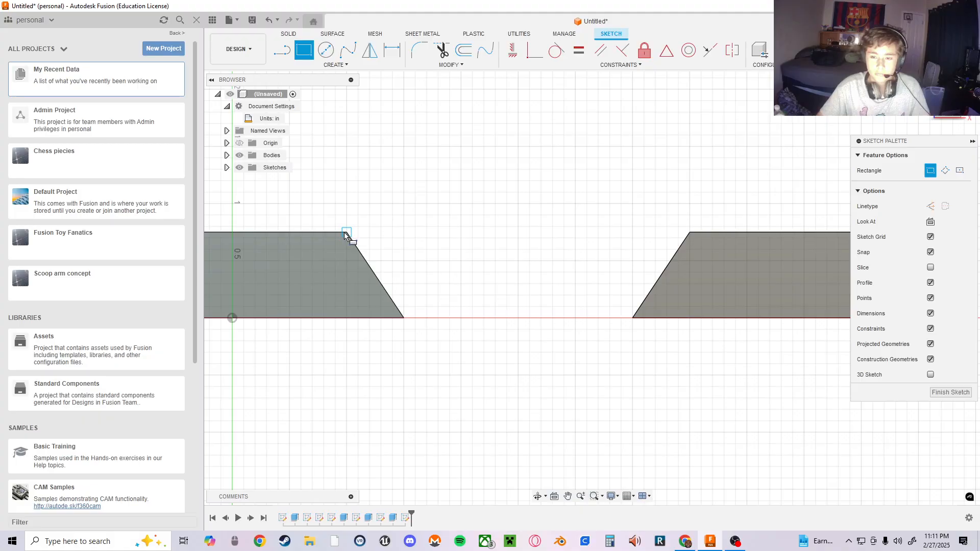
pyautogui.moveTo(411, 191); pyautogui.dragTo(561, 219, button='middle')
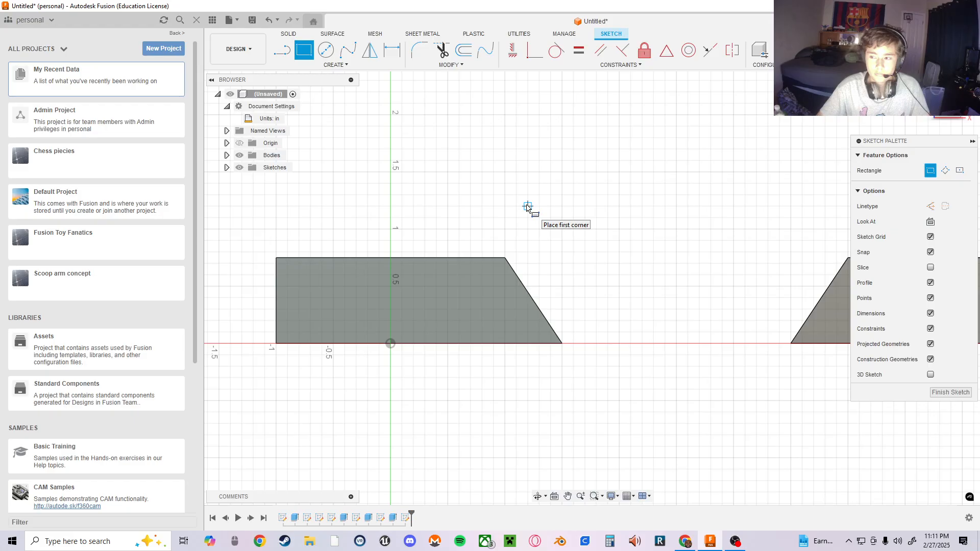
pyautogui.click(282, 50)
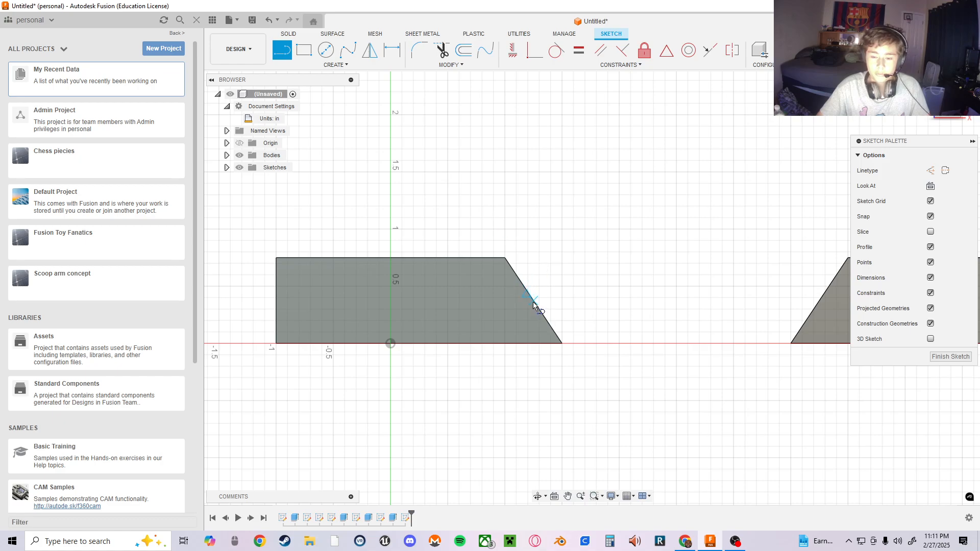
pyautogui.click(504, 259)
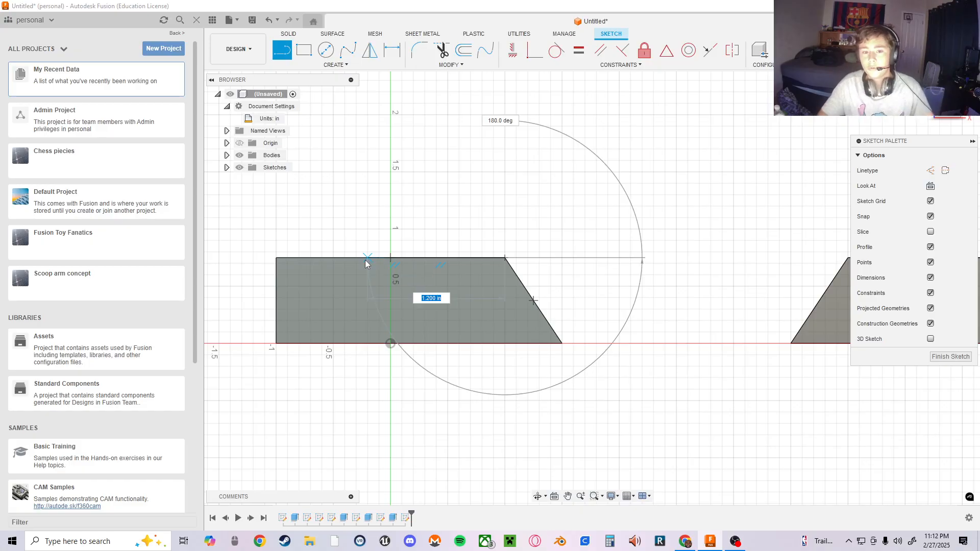
pyautogui.press('Escape')
# - Draw a horizontal line across the gap between the lower inner corners of the two blocks
pyautogui.click(282, 50)
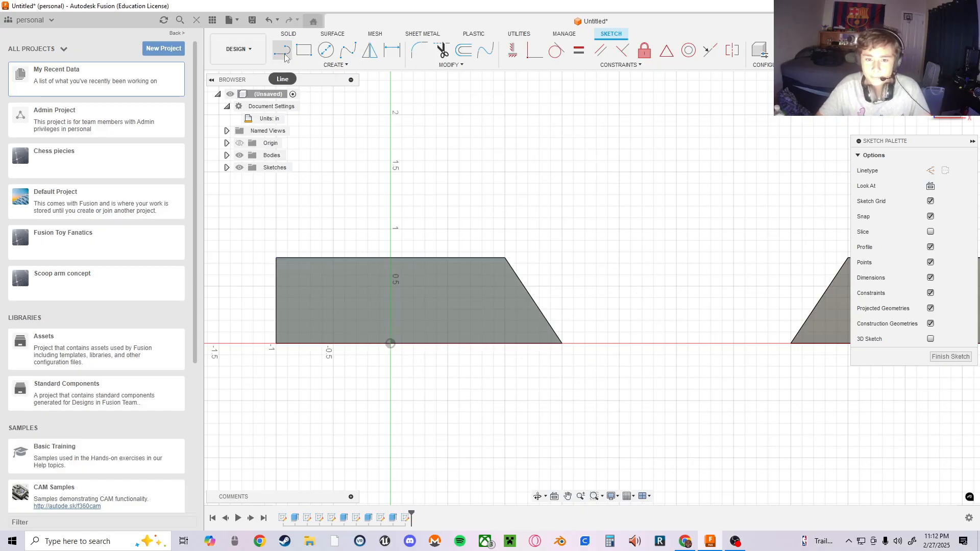
pyautogui.click(561, 343)
pyautogui.click(790, 343)
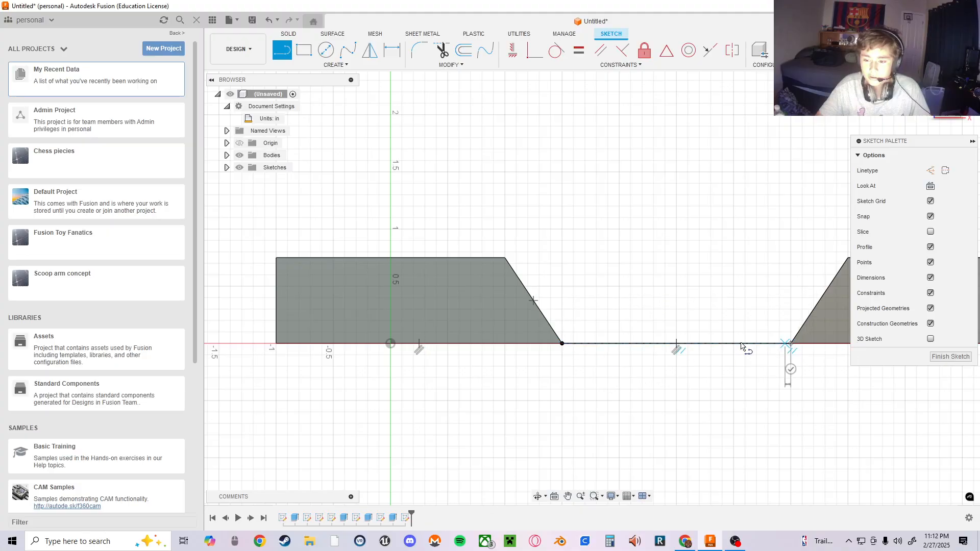
pyautogui.press('Escape')
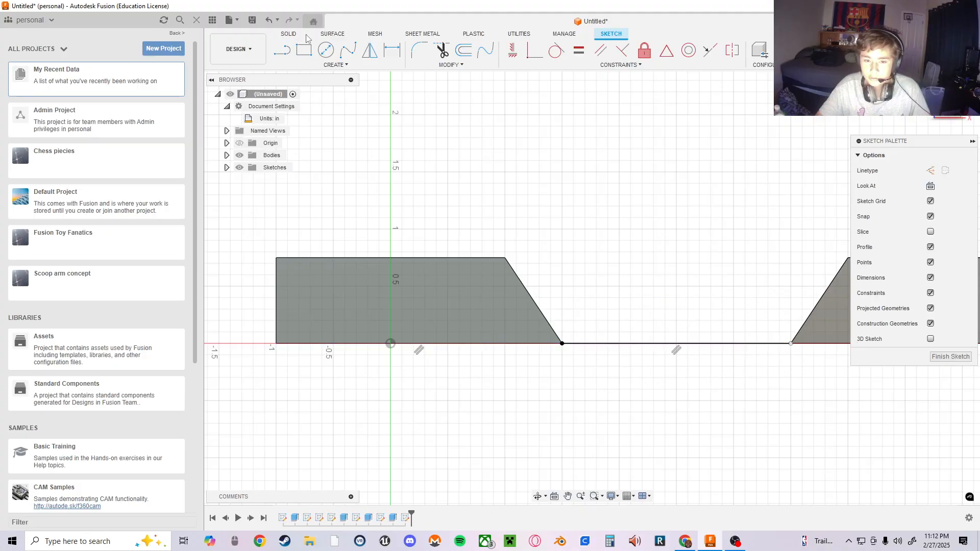
pyautogui.click(282, 51)
pyautogui.click(676, 343)
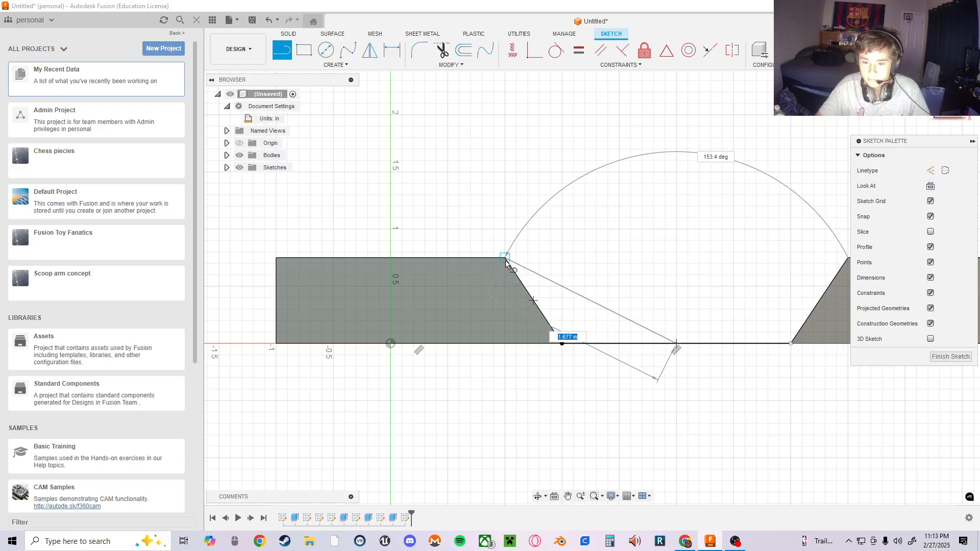
pyautogui.press('Escape')
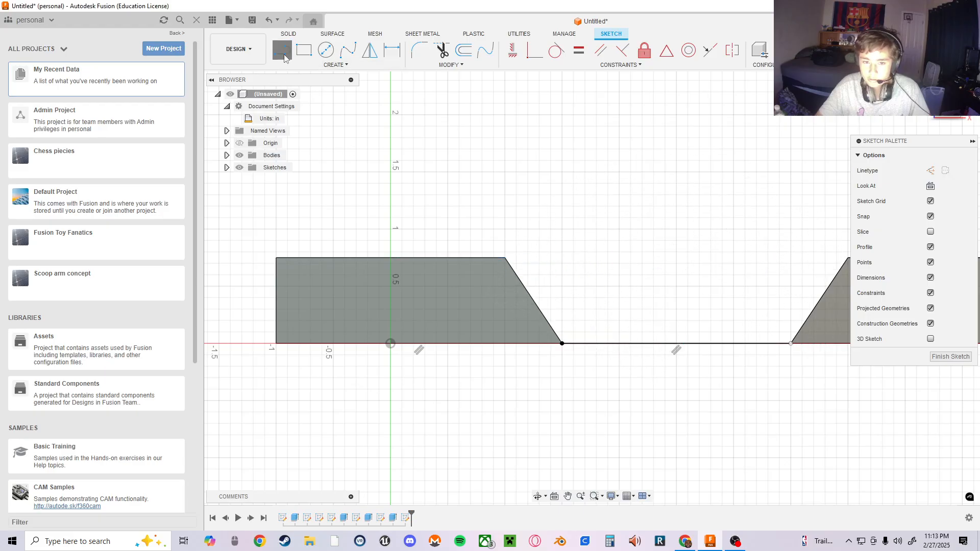
# - Draw a horizontal line across the gap between the upper inner corners of the two blocks
pyautogui.moveTo(581, 235); pyautogui.dragTo(425, 242, button='middle')
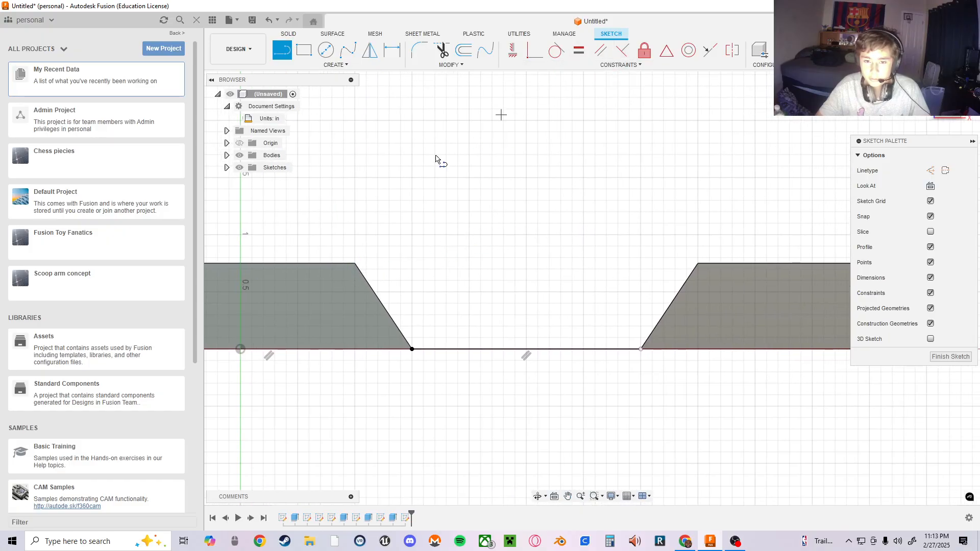
pyautogui.click(354, 263)
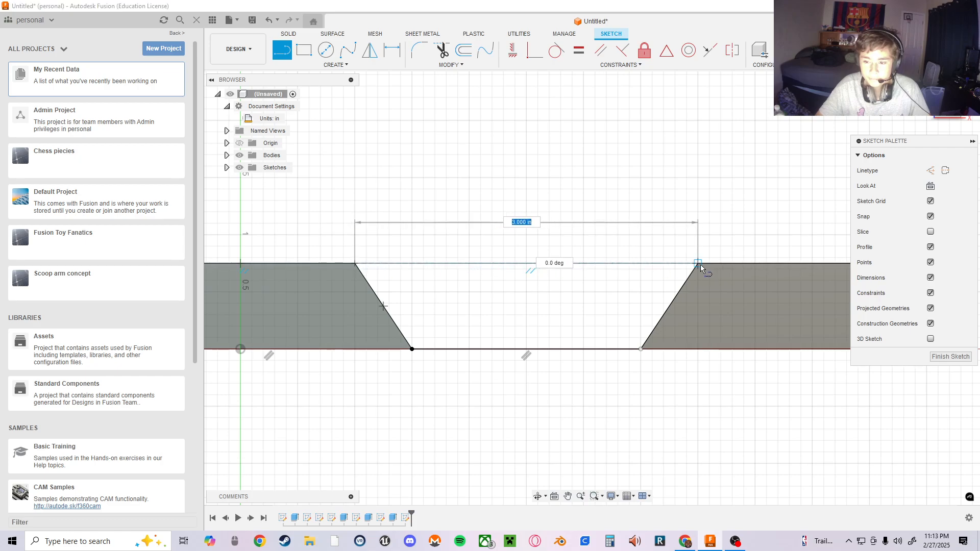
pyautogui.click(697, 264)
pyautogui.press('Escape')
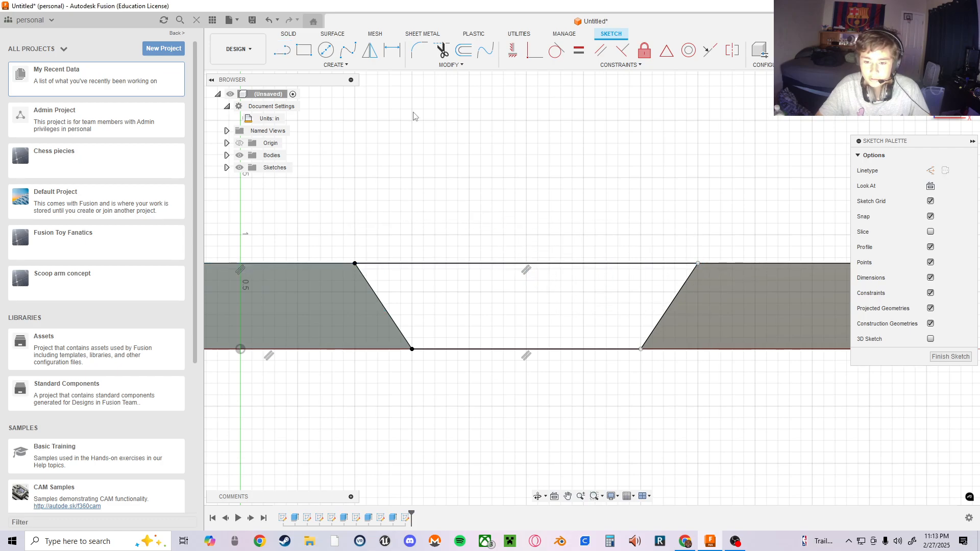
# - Draw a vertical centre line from the midpoint of the gap's upper line down to the midpoint of its lower line
pyautogui.press('l')
pyautogui.click(526, 269)
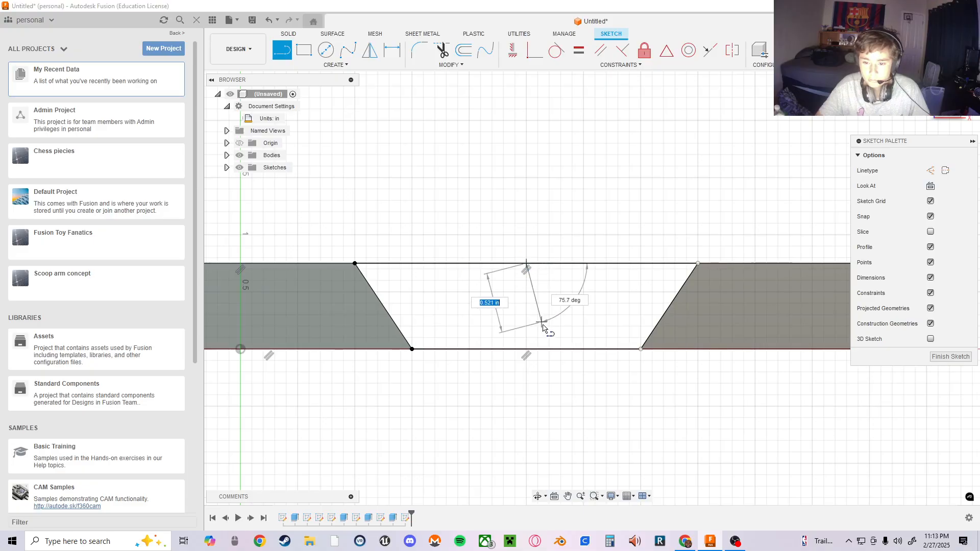
pyautogui.click(529, 355)
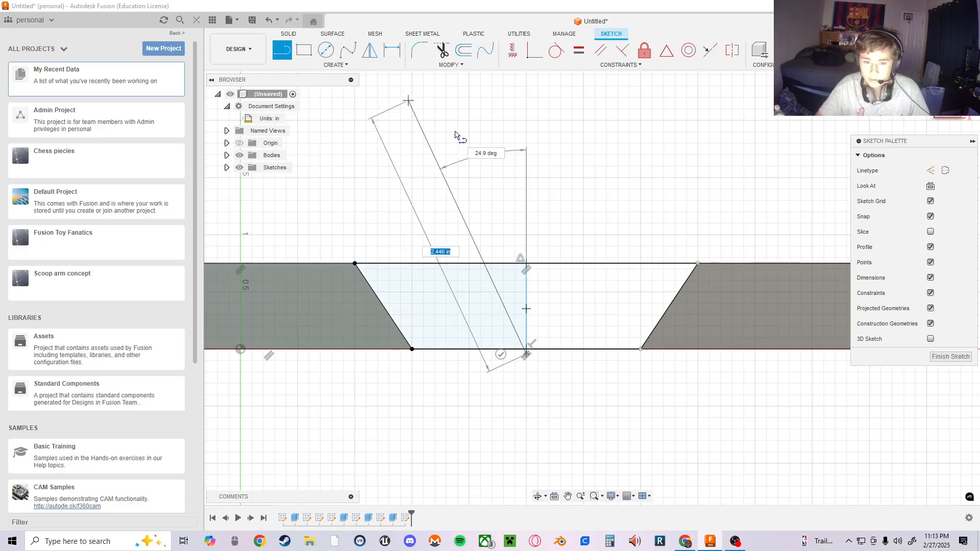
pyautogui.press('Escape')
# - Delete the horizontal line joining the blocks' upper inner corners, keeping the vertical centre line
pyautogui.click(439, 264)
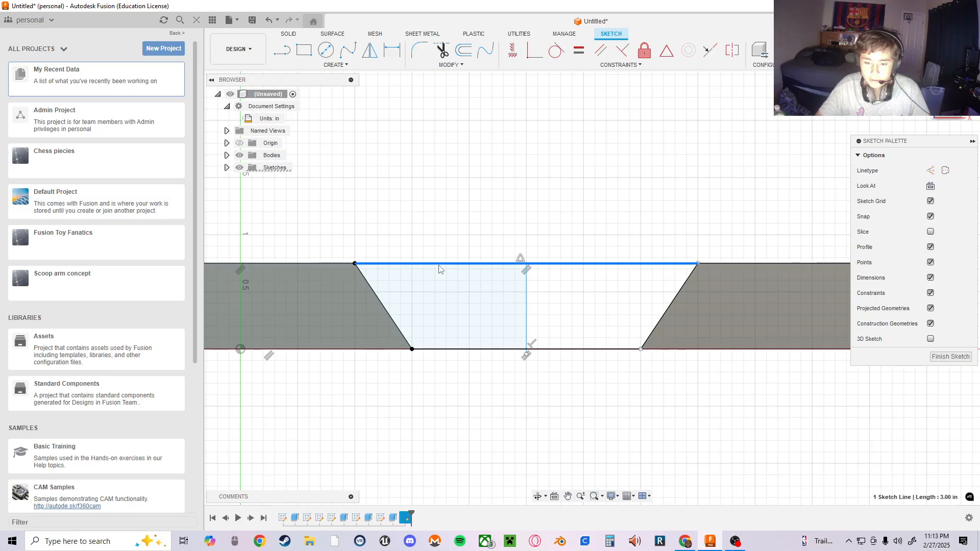
pyautogui.rightClick(440, 266)
pyautogui.click(423, 254)
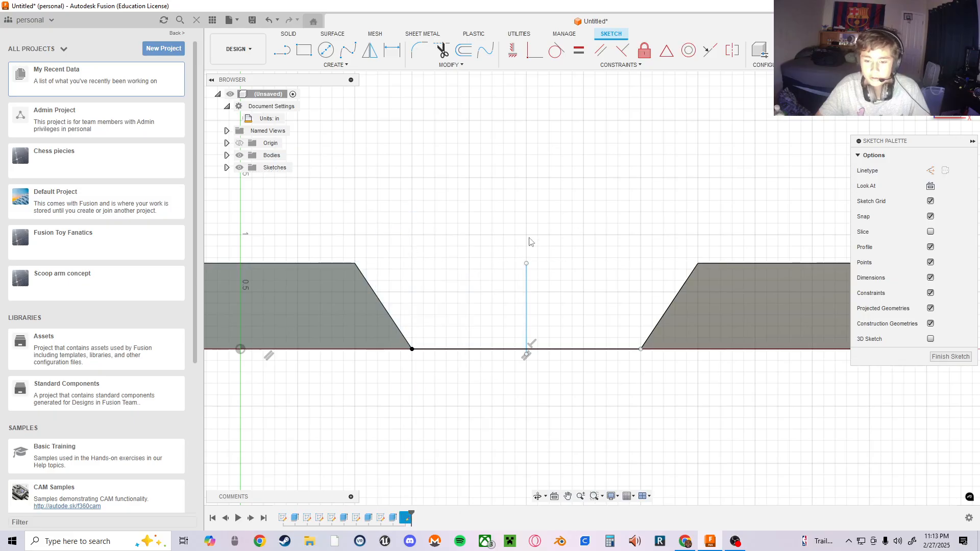
# - Draw a rectangle above the gap between the blocks, with width Trap_top_length and height 0.25 in
pyautogui.moveTo(631, 265)
pyautogui.mouseDown(button='middle')
pyautogui.moveTo(535, 238)
pyautogui.moveTo(586, 244)
pyautogui.mouseUp(button='middle')
pyautogui.scroll(1, 586, 243)
pyautogui.scroll(-4, 587, 238)
pyautogui.moveTo(451, 154); pyautogui.dragTo(398, 153, button='middle')
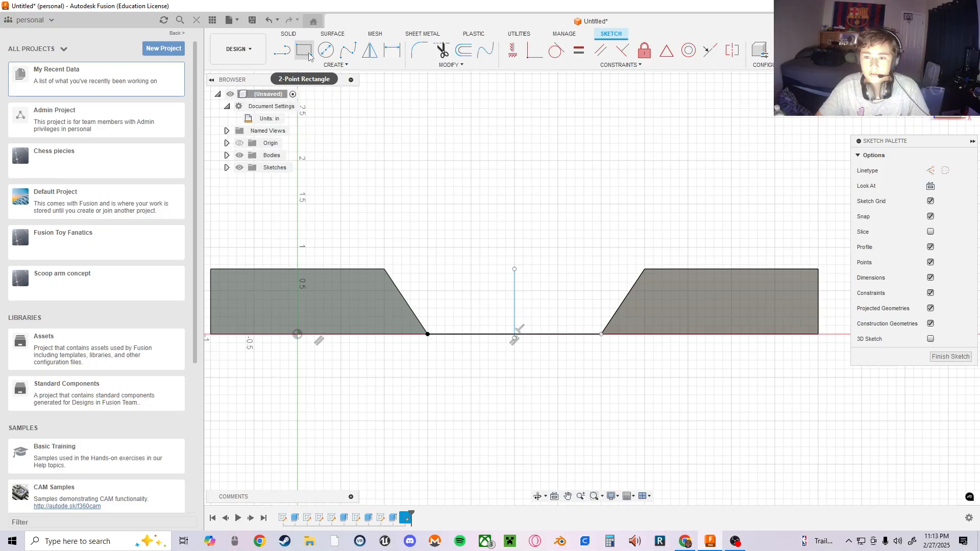
pyautogui.moveTo(512, 165); pyautogui.dragTo(531, 216, button='middle')
pyautogui.click(298, 52)
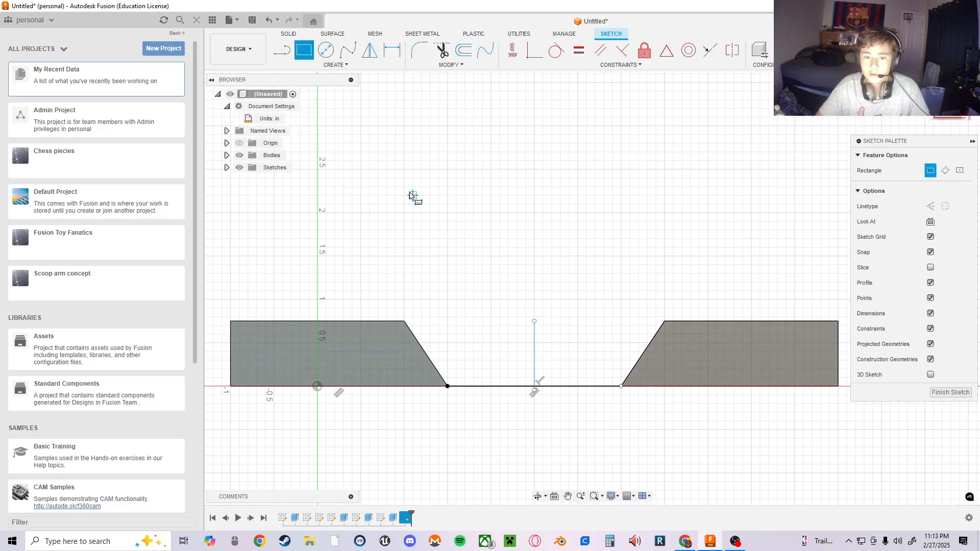
pyautogui.click(404, 168)
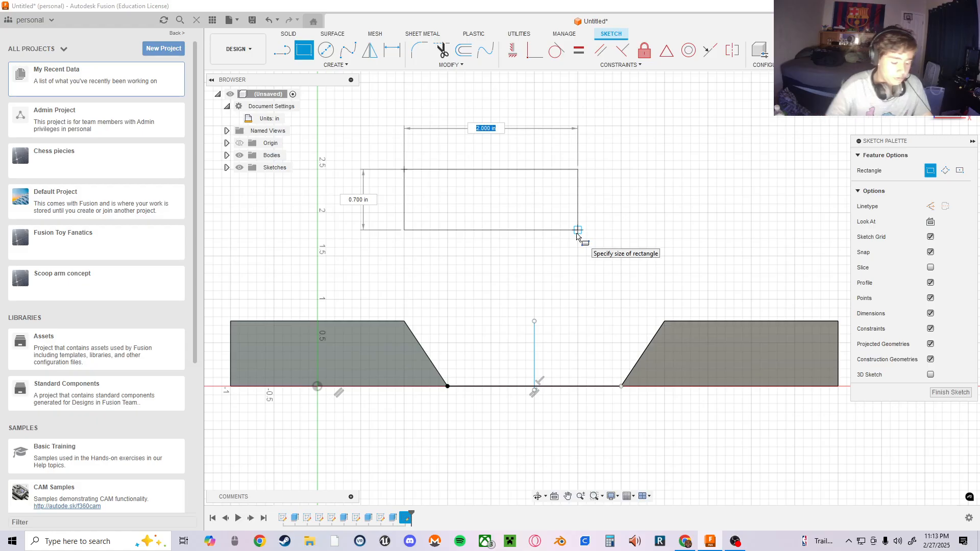
pyautogui.write('tr')
pyautogui.press('Down')
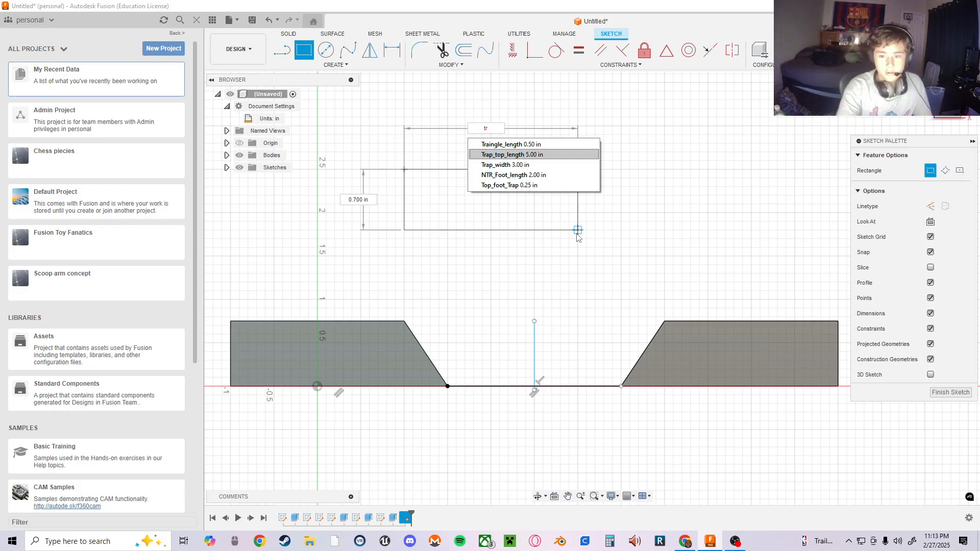
pyautogui.press('Return')
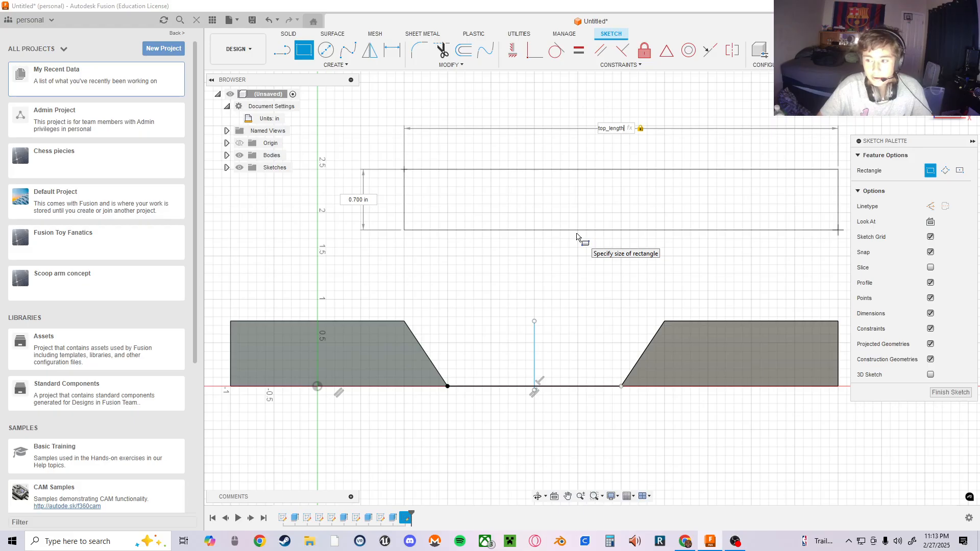
pyautogui.press('Tab')
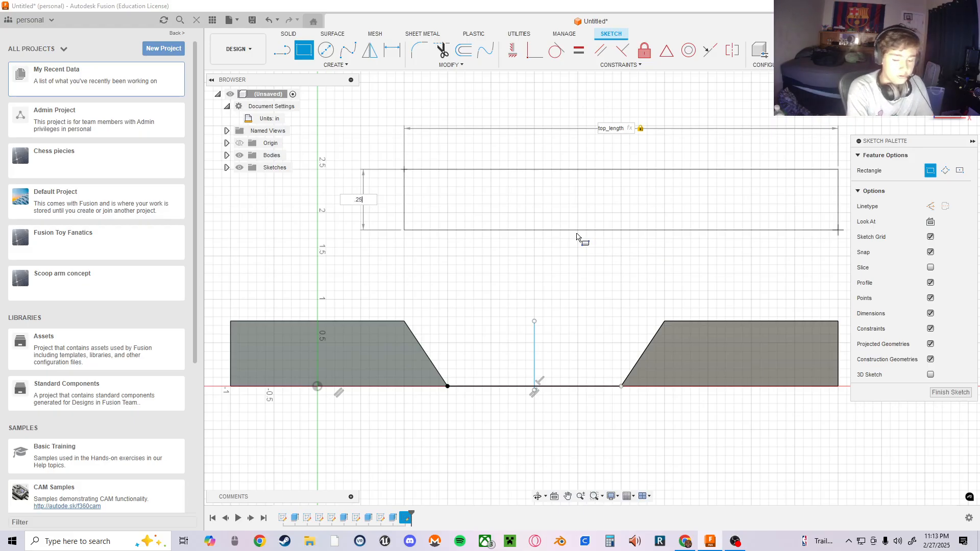
pyautogui.press('Tab')
pyautogui.press('Return')
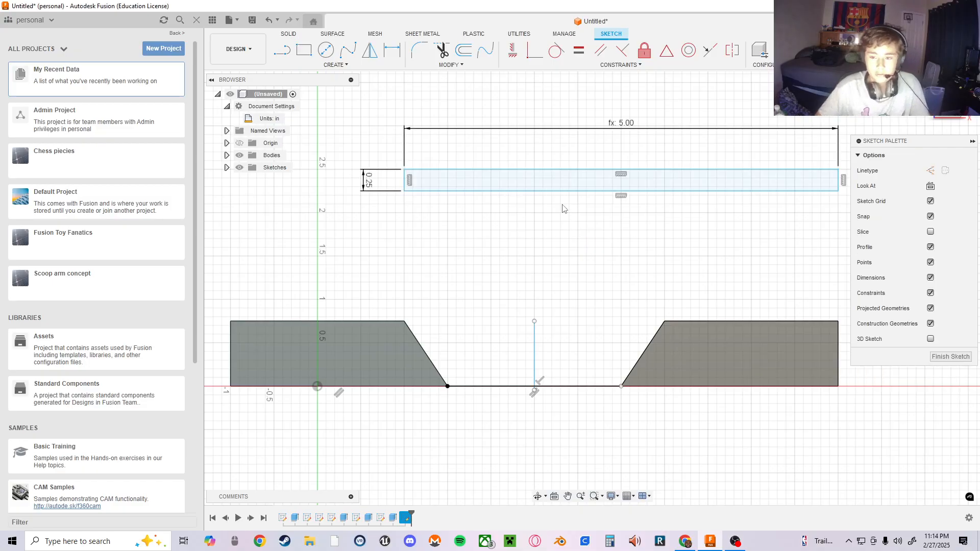
pyautogui.click(569, 190)
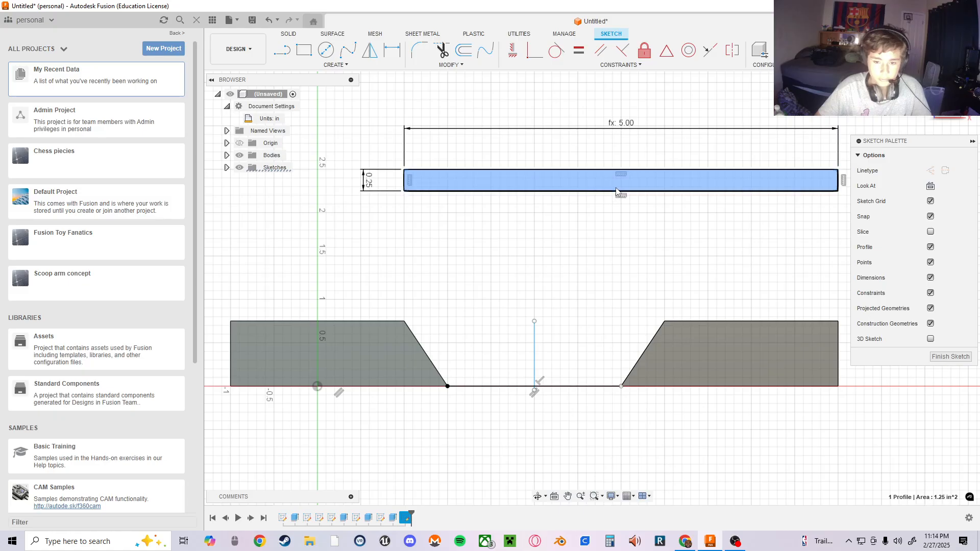
pyautogui.press('m')
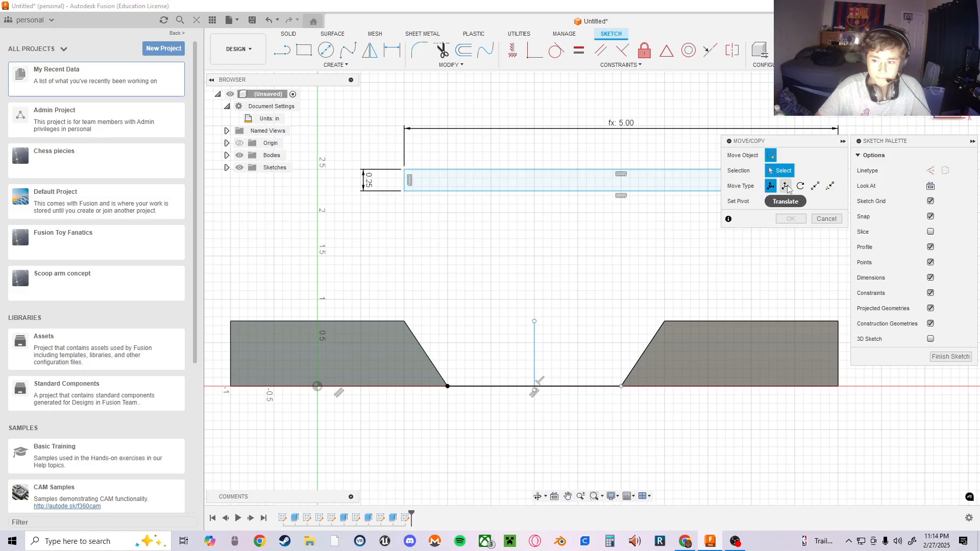
pyautogui.click(815, 186)
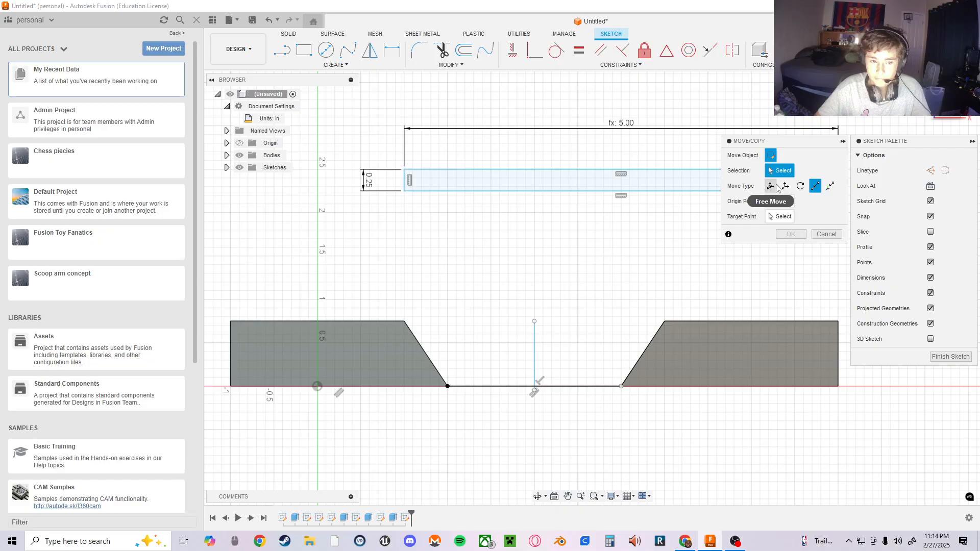
pyautogui.moveTo(556, 270); pyautogui.dragTo(514, 277, button='middle')
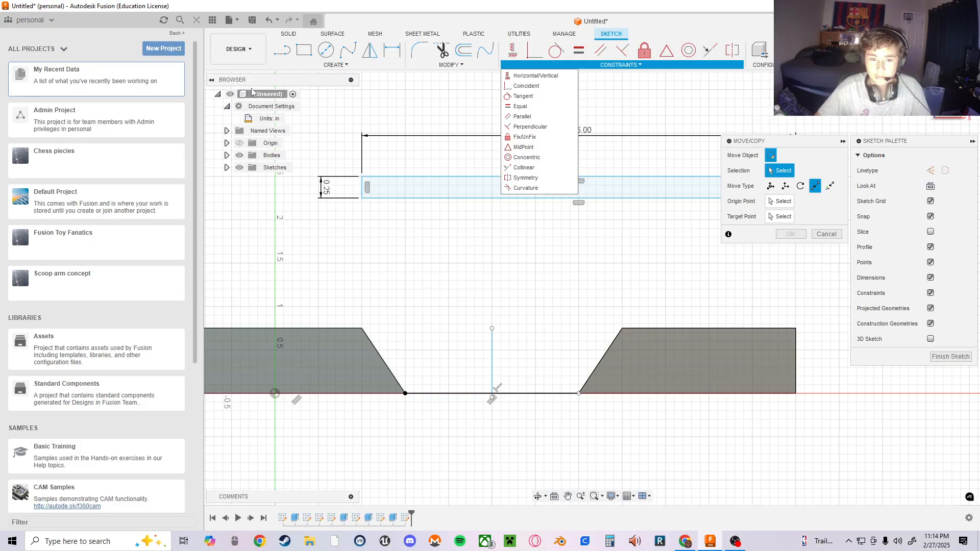
# - Draw a horizontal line across the gap between the two blocks' upper inner corners
pyautogui.click(282, 49)
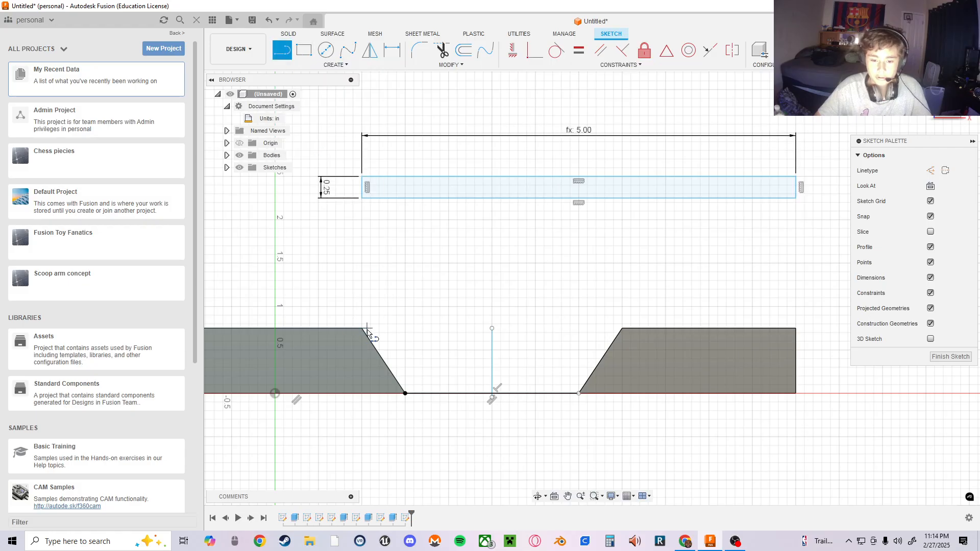
pyautogui.click(363, 329)
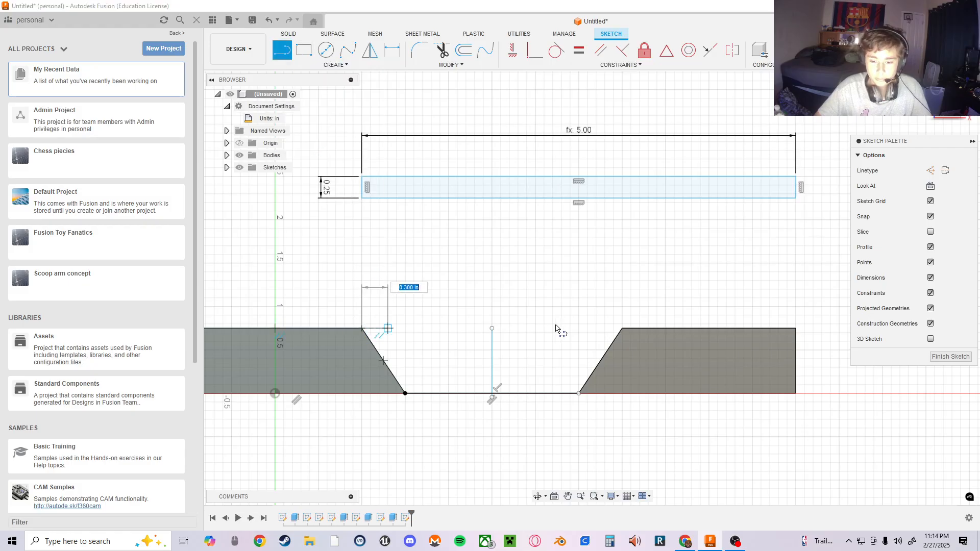
pyautogui.click(621, 329)
pyautogui.press('Escape')
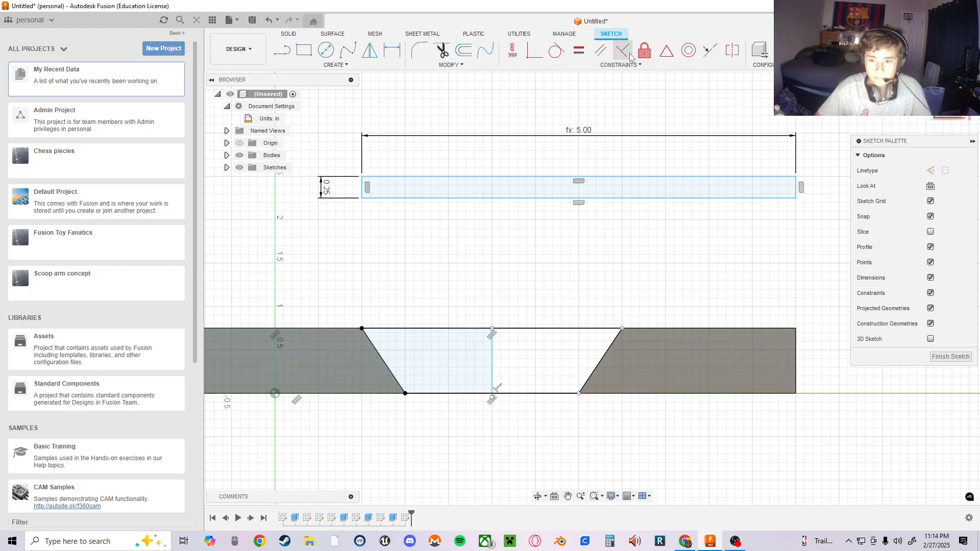
# - Constrain the rectangle's lower edge collinear with the horizontal line joining the blocks' upper inner corners
pyautogui.click(575, 196)
pyautogui.click(612, 64)
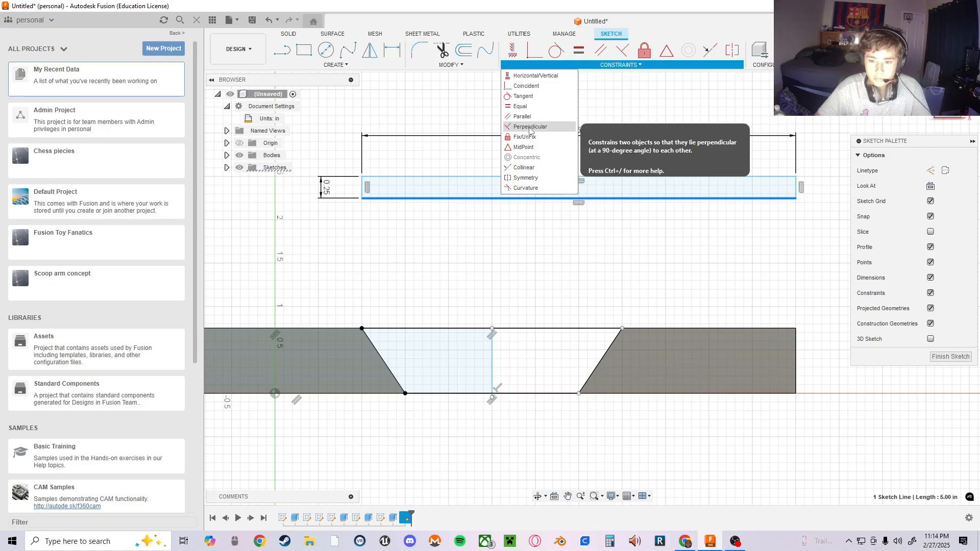
pyautogui.click(525, 167)
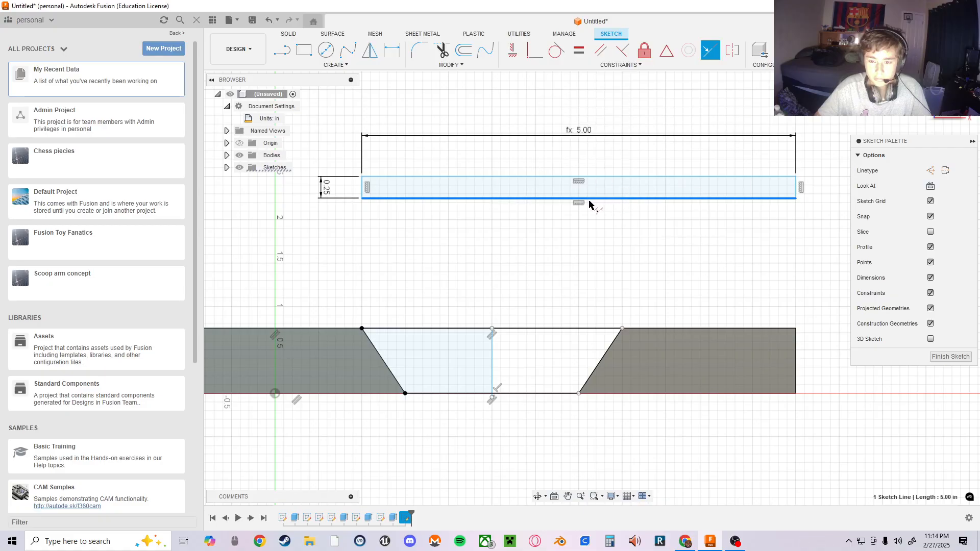
pyautogui.click(503, 332)
pyautogui.moveTo(545, 212)
pyautogui.mouseDown(button='middle')
pyautogui.moveTo(462, 185)
pyautogui.moveTo(561, 197)
pyautogui.mouseUp(button='middle')
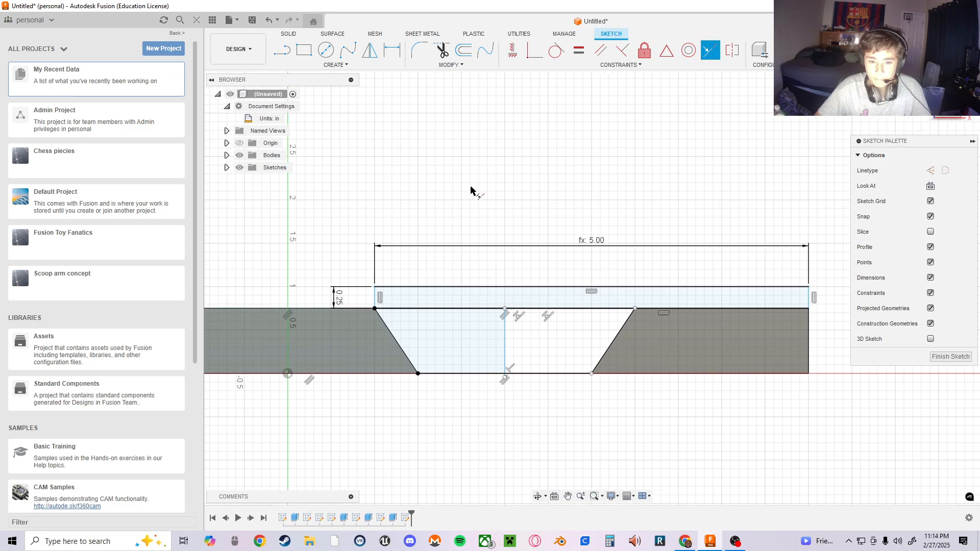
# - Draw a vertical line from the midpoint of the rectangle's lower edge to the midpoint of its upper edge
pyautogui.click(283, 50)
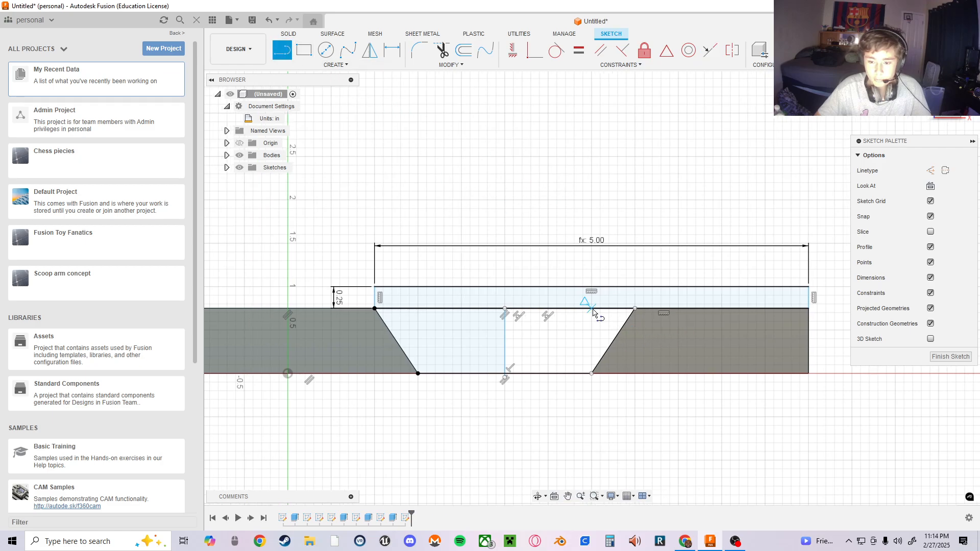
pyautogui.click(590, 309)
pyautogui.click(590, 287)
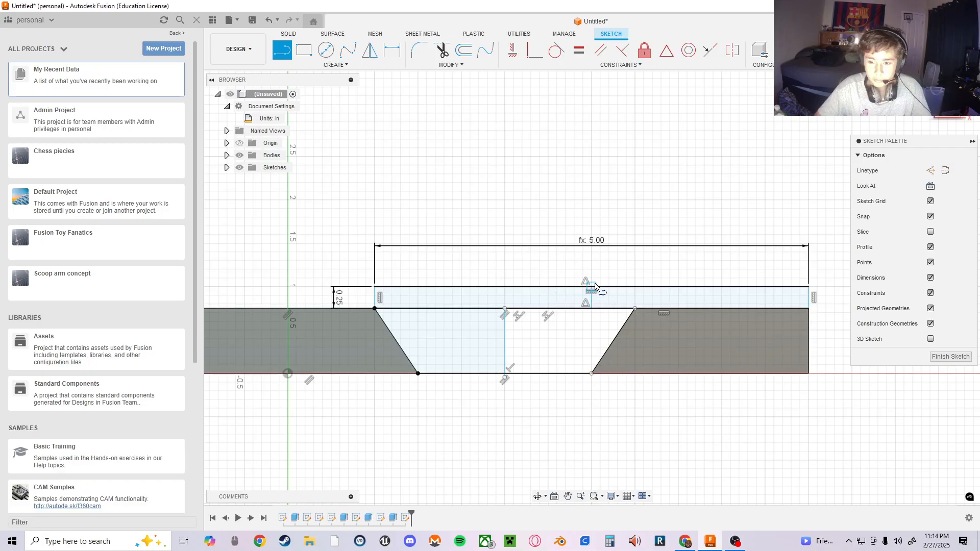
pyautogui.click(619, 65)
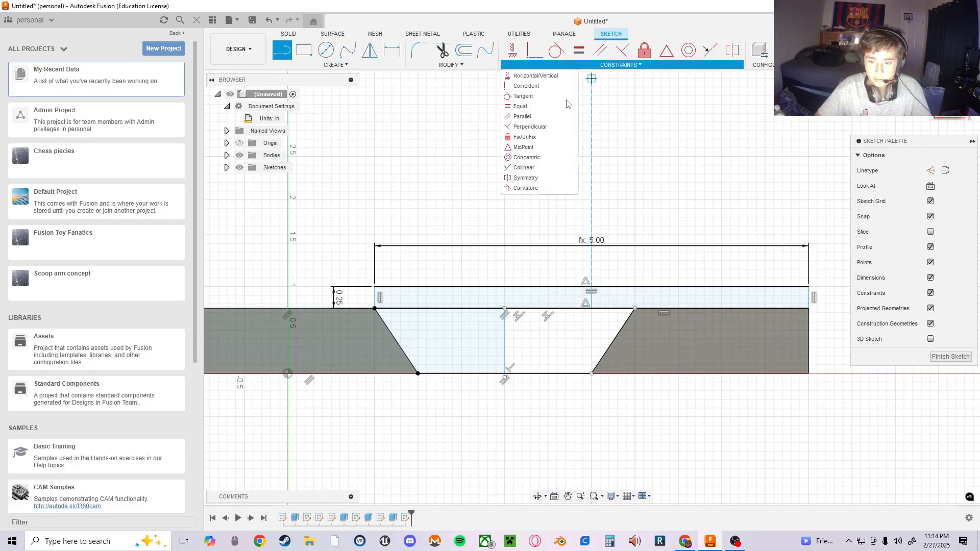
pyautogui.click(524, 167)
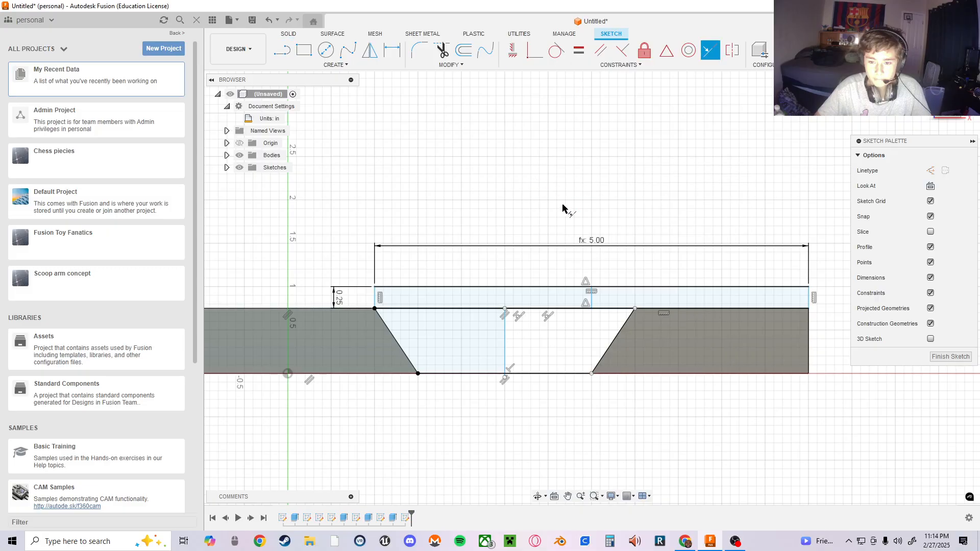
pyautogui.click(591, 298)
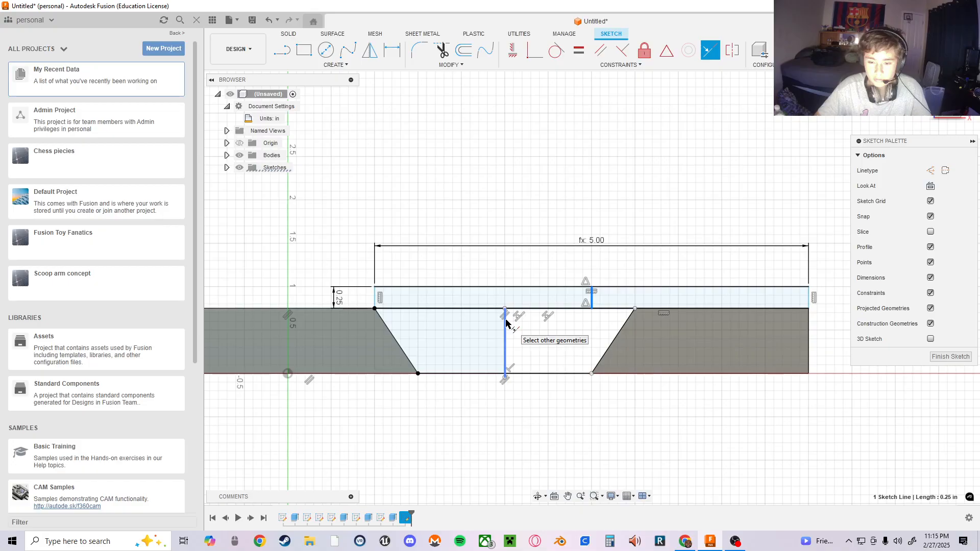
# - Extend the gap's centre line with a vertical line about 0.35 in long, rising from its upper end past the rectangle
pyautogui.click(282, 50)
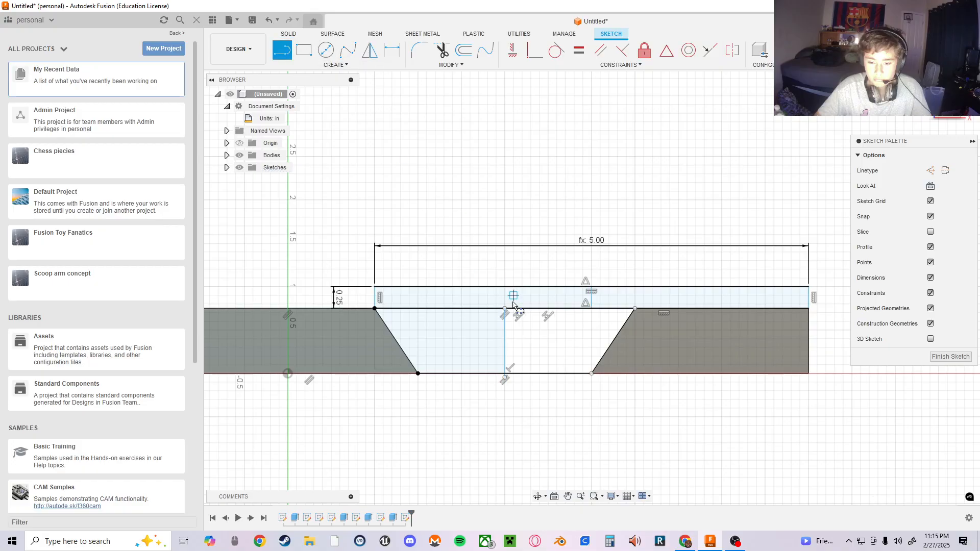
pyautogui.click(504, 309)
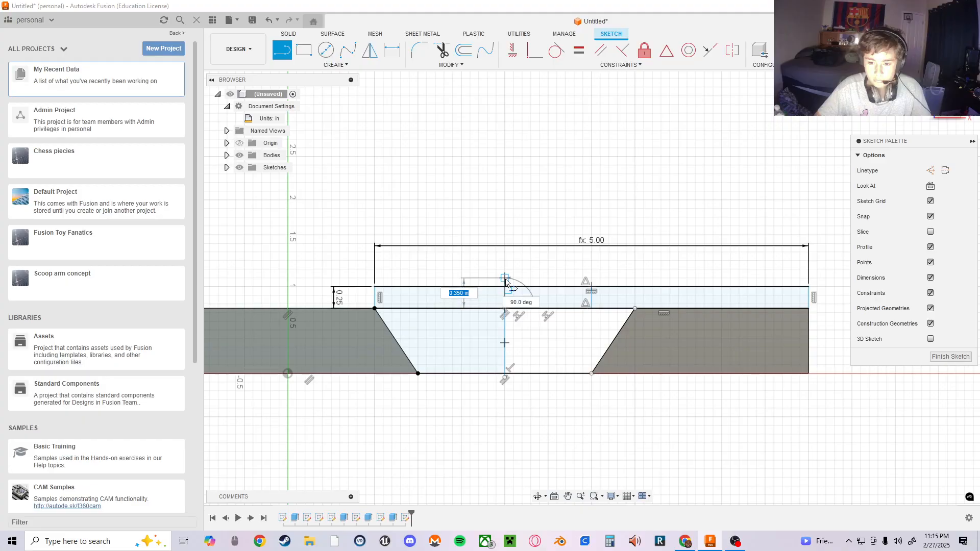
pyautogui.click(504, 278)
pyautogui.press('Escape')
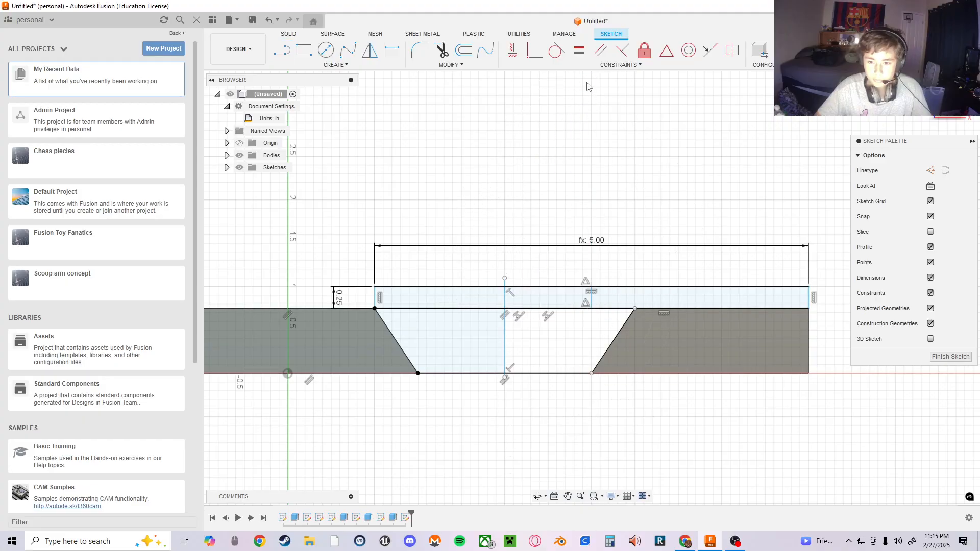
# - Centre the rectangle over the gap by constraining its vertical midline collinear with the line extending the gap's centre line
pyautogui.click(615, 65)
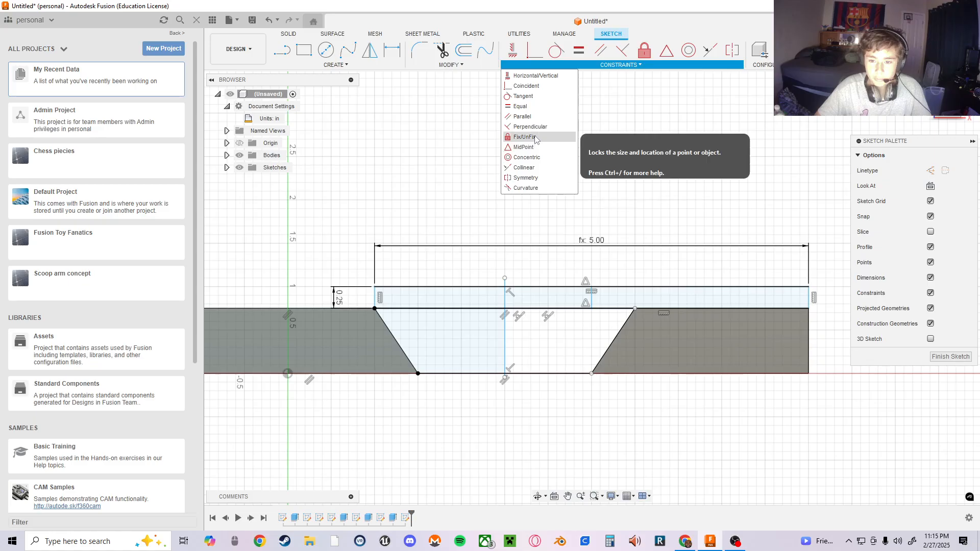
pyautogui.click(523, 168)
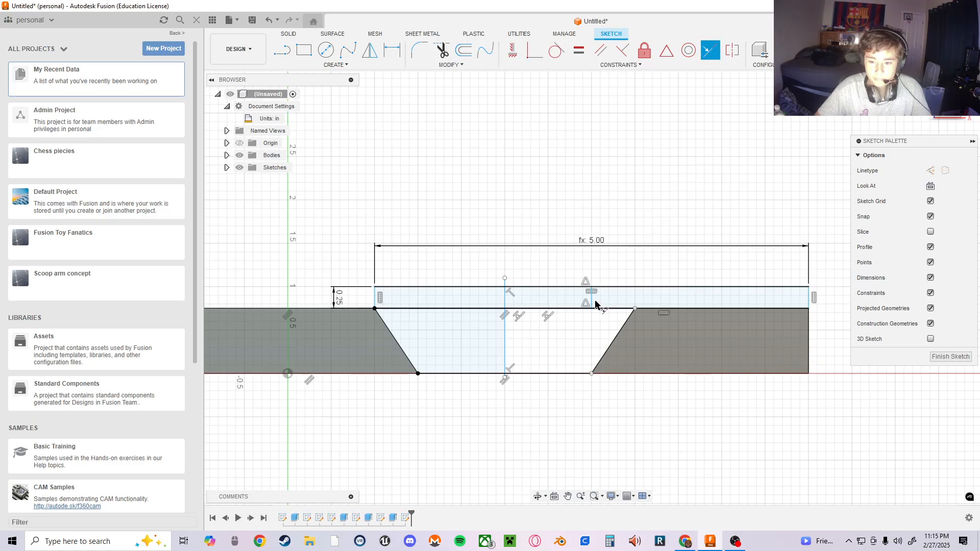
pyautogui.click(591, 300)
pyautogui.click(506, 300)
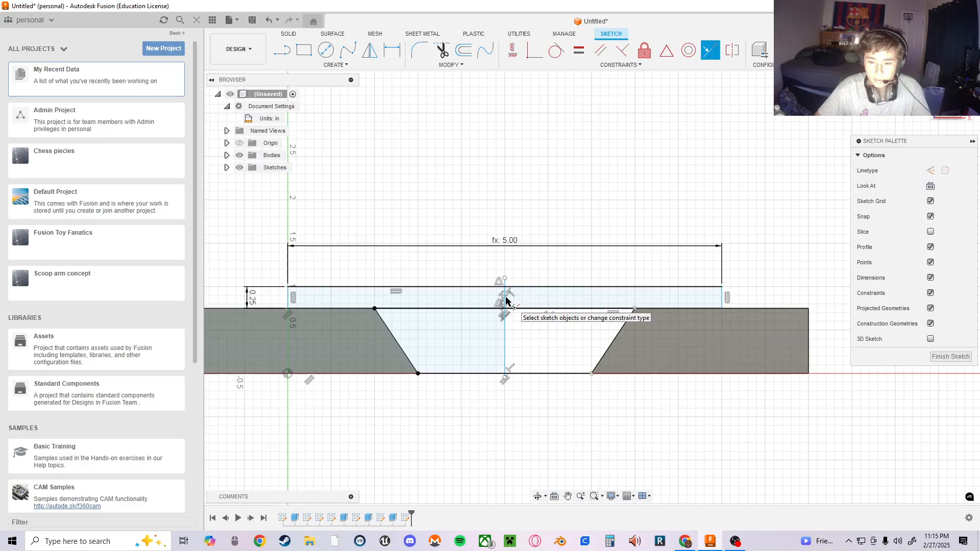
pyautogui.scroll(2, 583, 209)
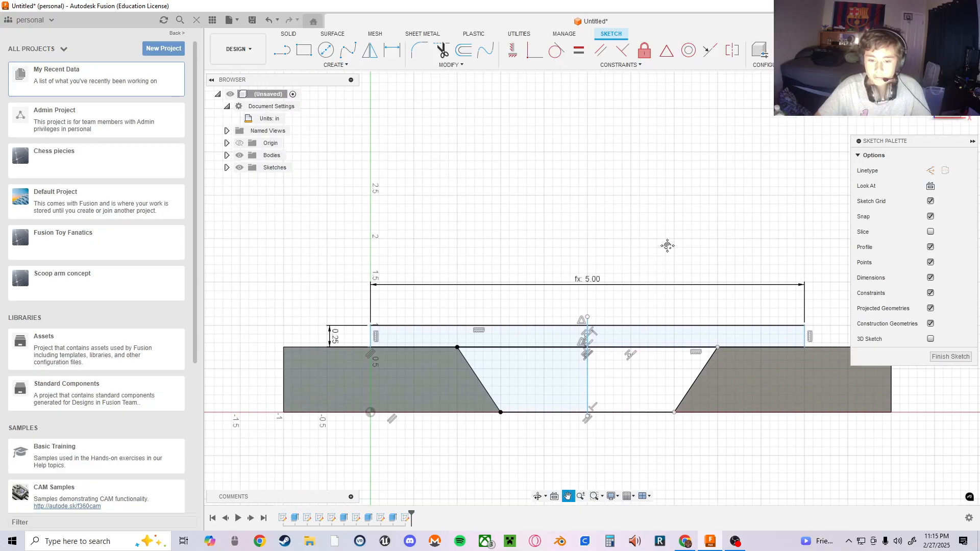
pyautogui.scroll(1, 479, 183)
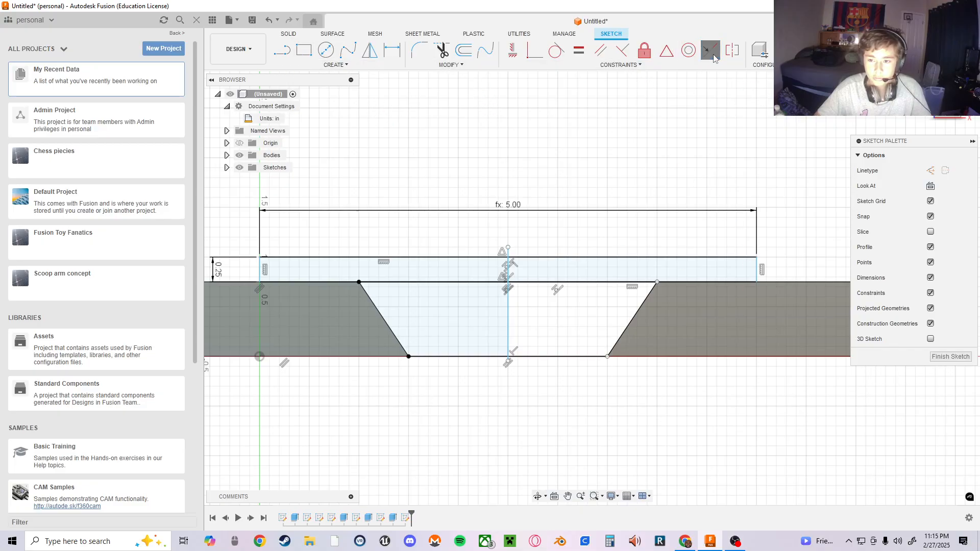
pyautogui.click(282, 50)
pyautogui.press('Escape')
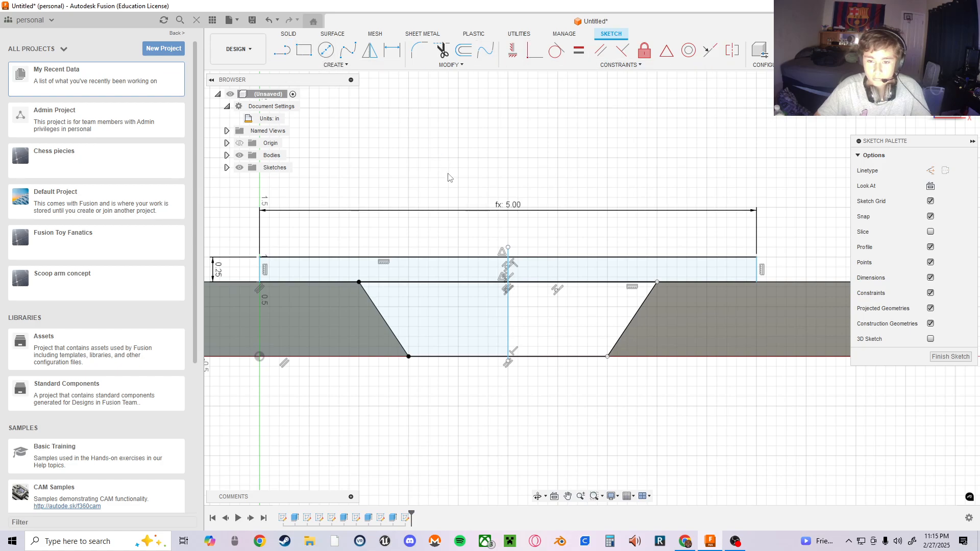
# - Delete the three vertical helper lines: the short extension above the gap, the gap's centre line and the rectangle's midline
pyautogui.scroll(4, 506, 253)
pyautogui.click(508, 262)
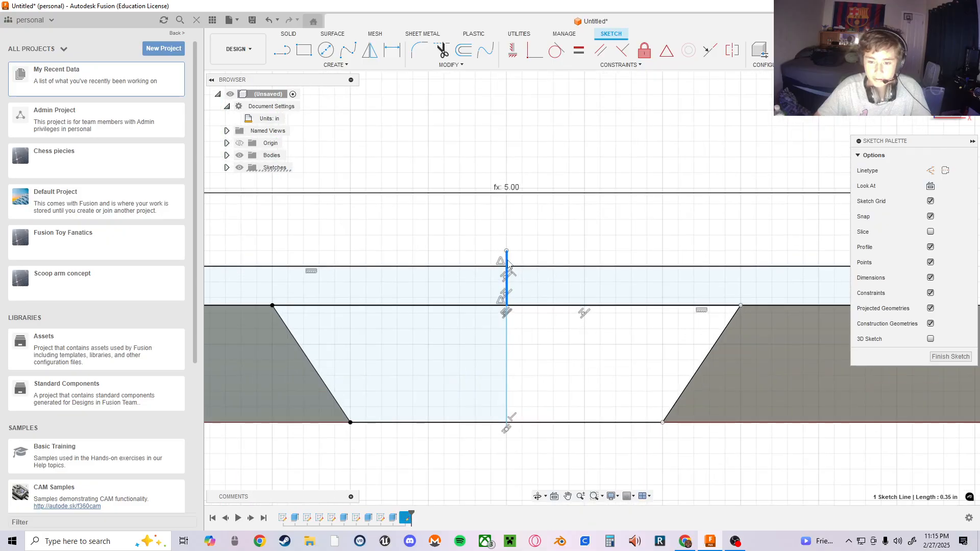
pyautogui.rightClick(508, 264)
pyautogui.click(487, 246)
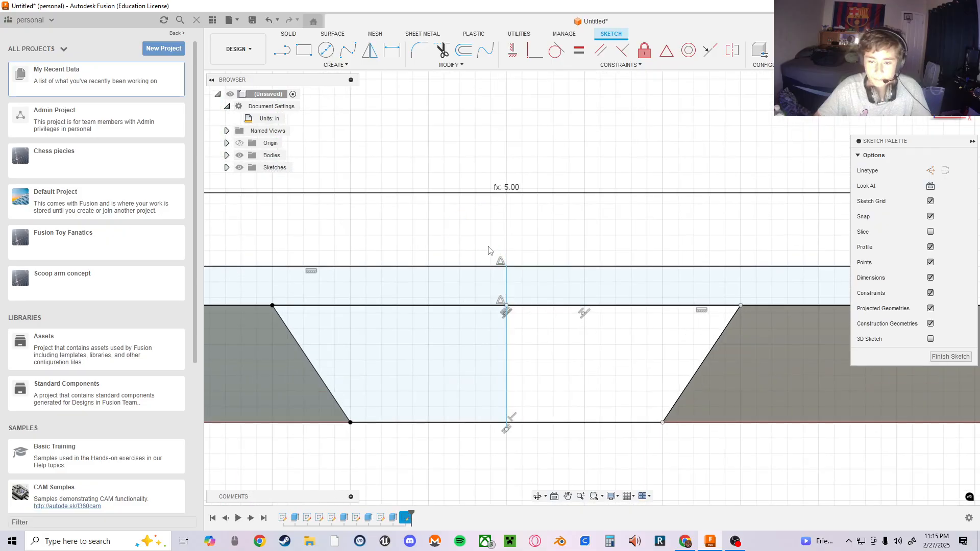
pyautogui.click(508, 351)
pyautogui.rightClick(509, 350)
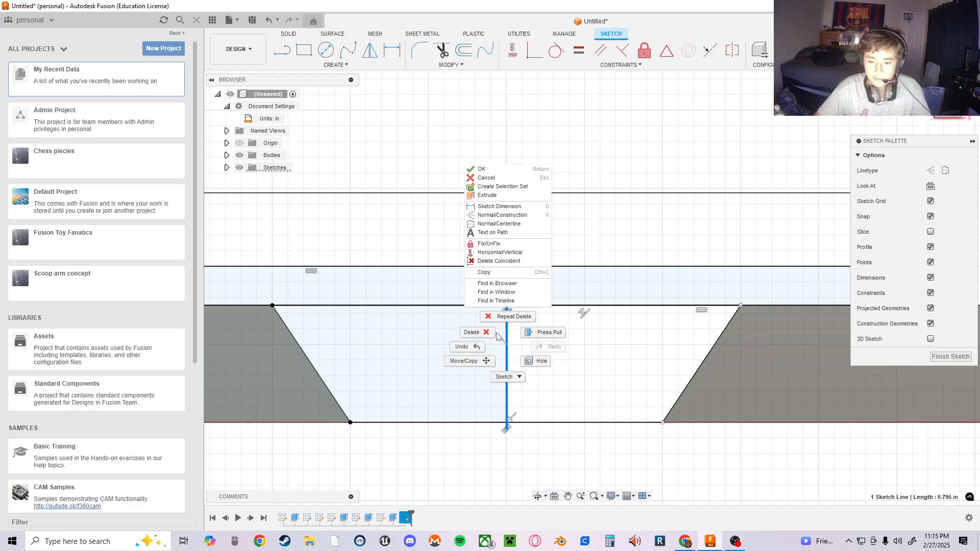
pyautogui.click(493, 334)
pyautogui.rightClick(507, 289)
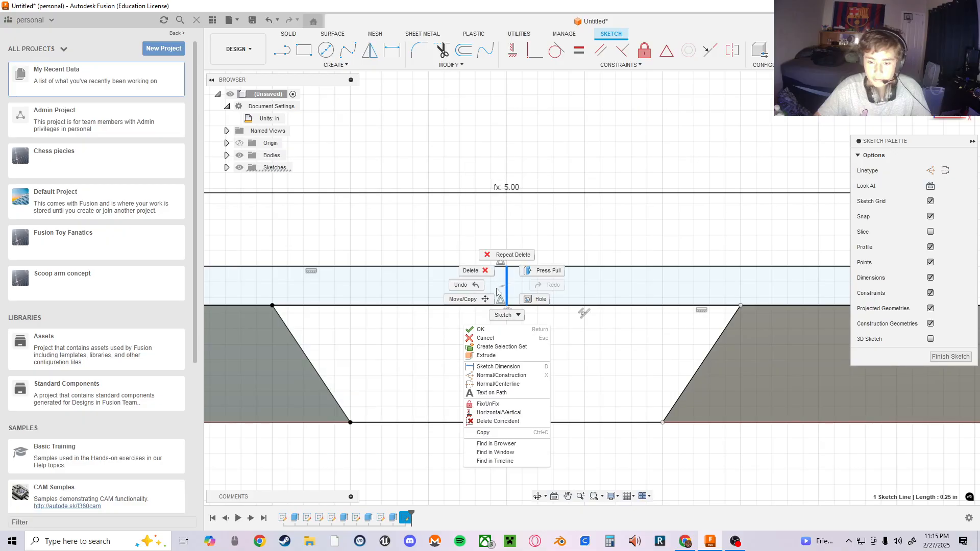
pyautogui.click(493, 273)
# - Delete the horizontal line joining the blocks' lower inner corners and finish the sketch
pyautogui.scroll(2, 535, 352)
pyautogui.scroll(-3, 573, 299)
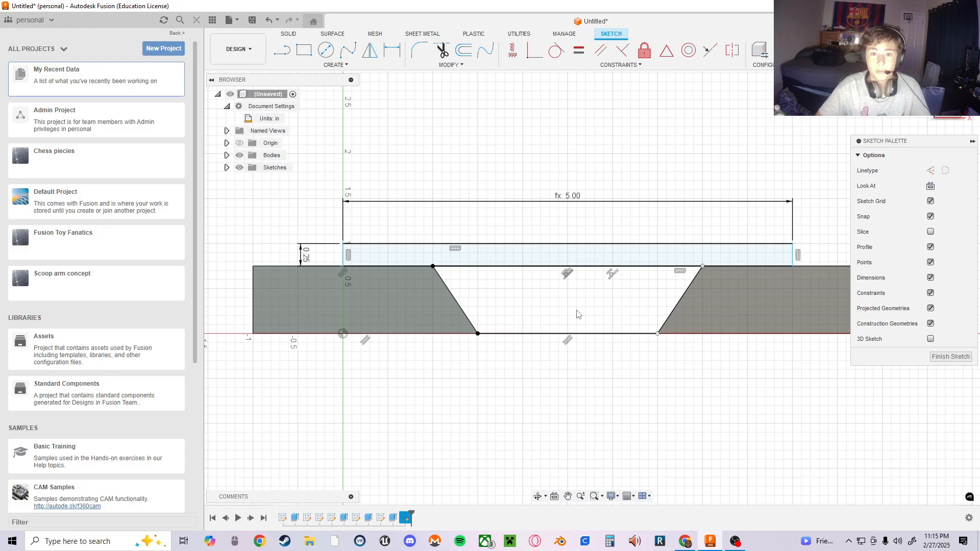
pyautogui.moveTo(541, 314); pyautogui.dragTo(507, 306, button='middle')
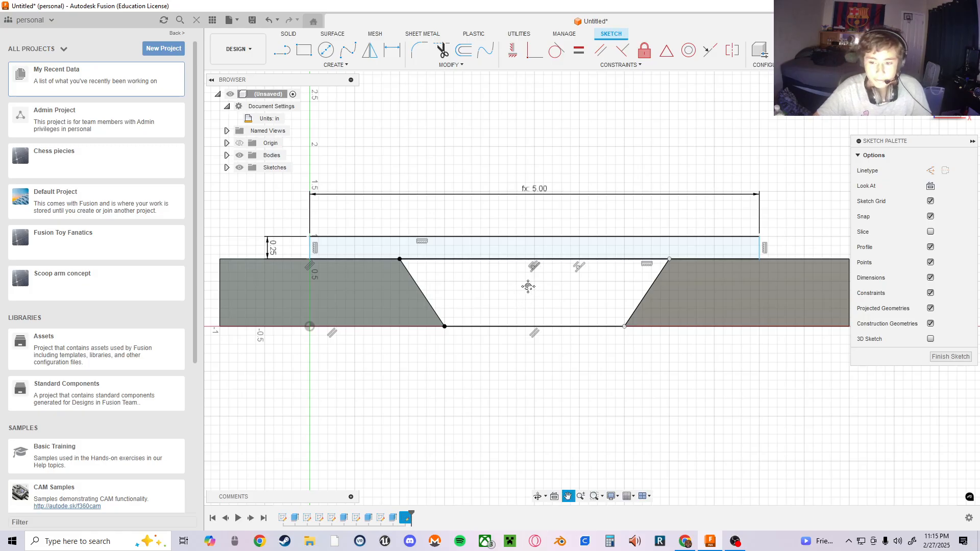
pyautogui.moveTo(530, 286); pyautogui.dragTo(495, 289, button='middle')
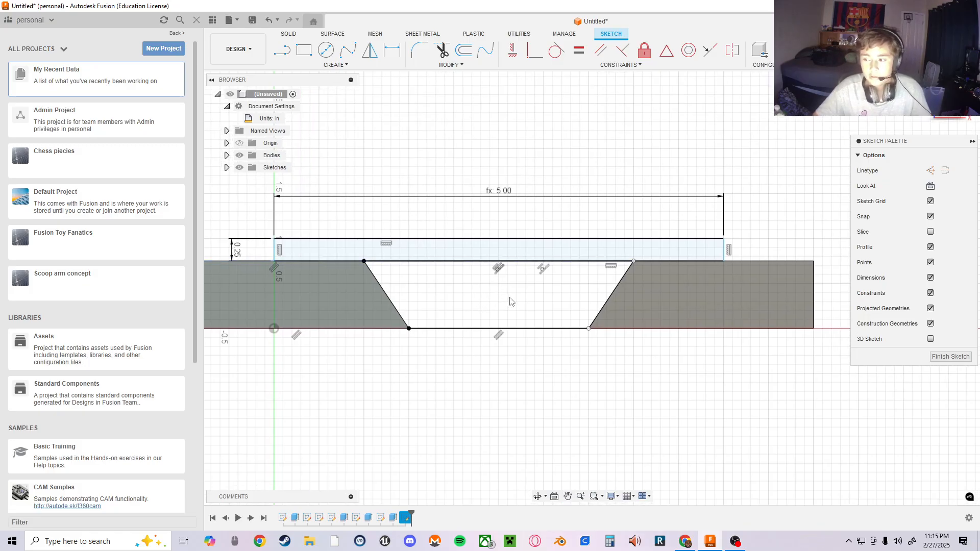
pyautogui.rightClick(523, 330)
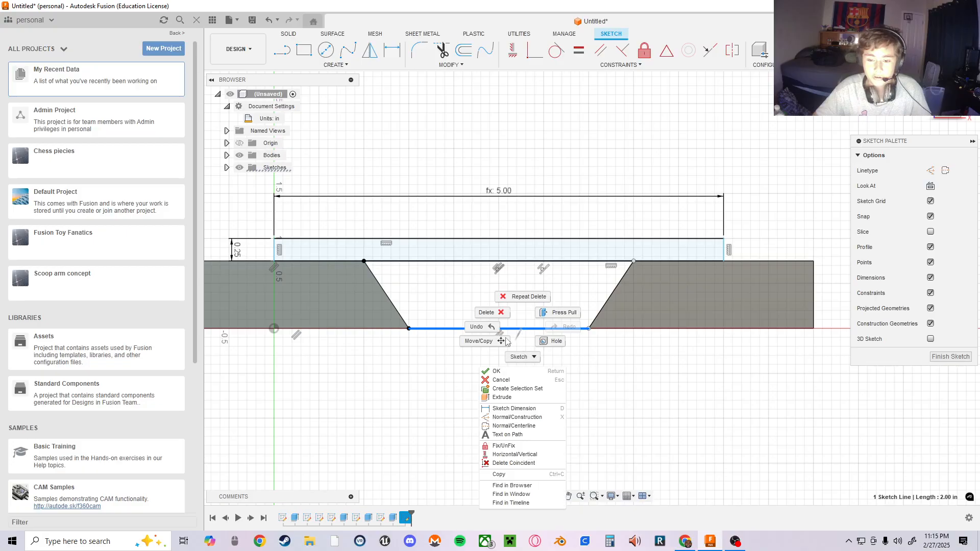
pyautogui.click(502, 320)
pyautogui.moveTo(512, 310); pyautogui.dragTo(518, 368, button='middle')
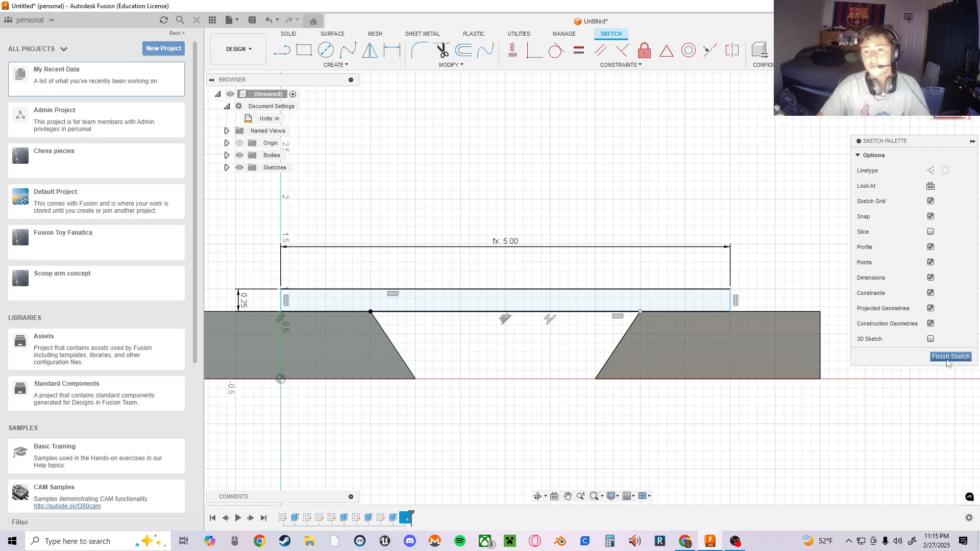
pyautogui.click(948, 359)
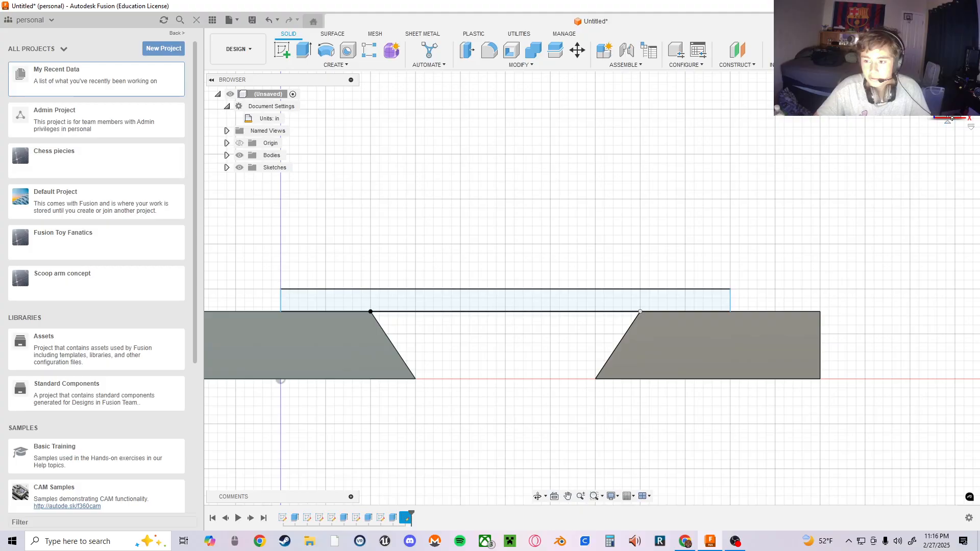
# - Extrude the rectangle with a To Object extent up to the block's opposite face, using the Join operation
pyautogui.click(947, 119)
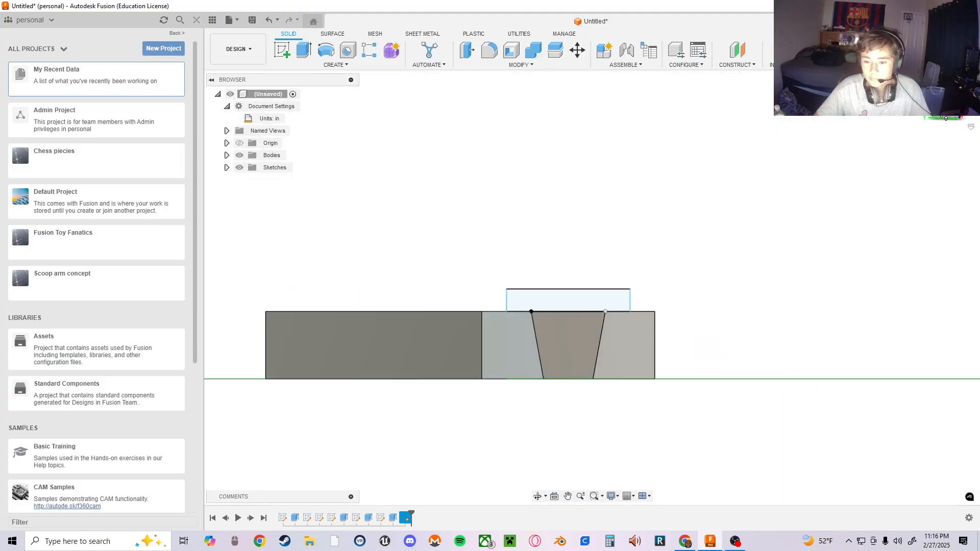
pyautogui.click(945, 118)
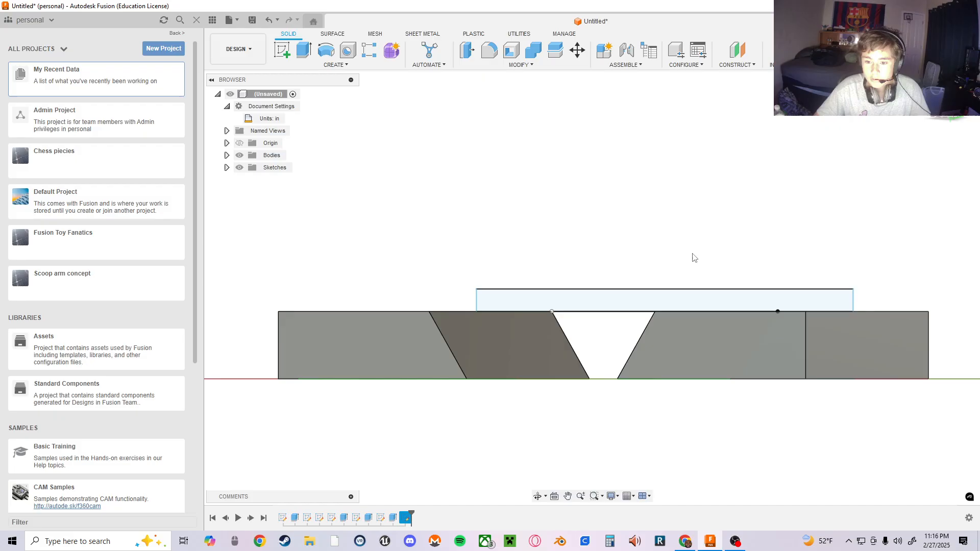
pyautogui.click(625, 299)
pyautogui.moveTo(703, 229); pyautogui.dragTo(454, 193, button='middle')
pyautogui.press('e')
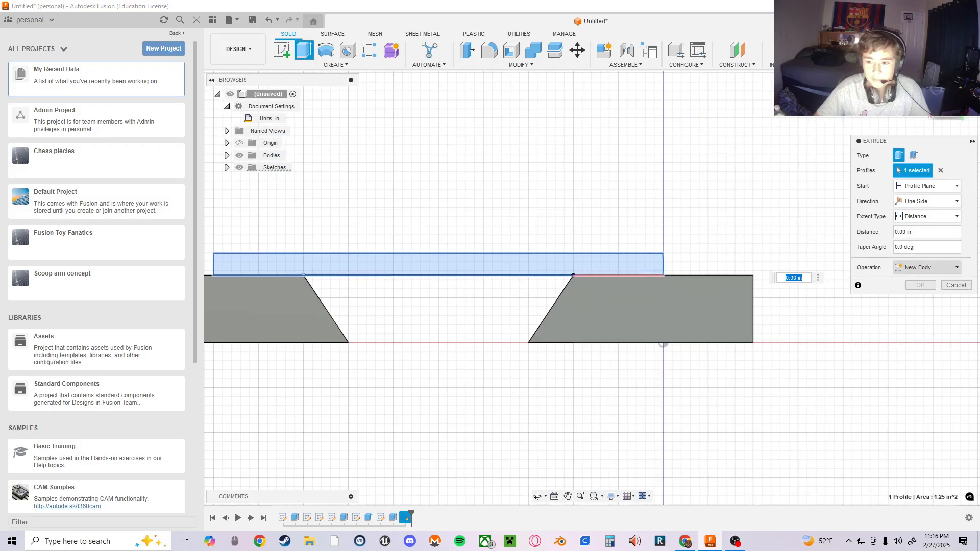
pyautogui.click(913, 269)
pyautogui.click(918, 312)
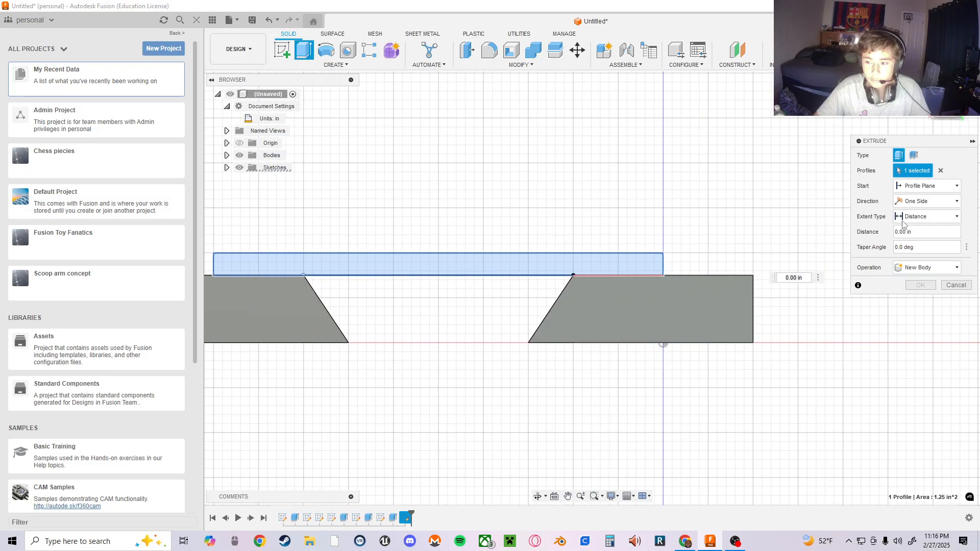
pyautogui.click(912, 216)
pyautogui.click(917, 240)
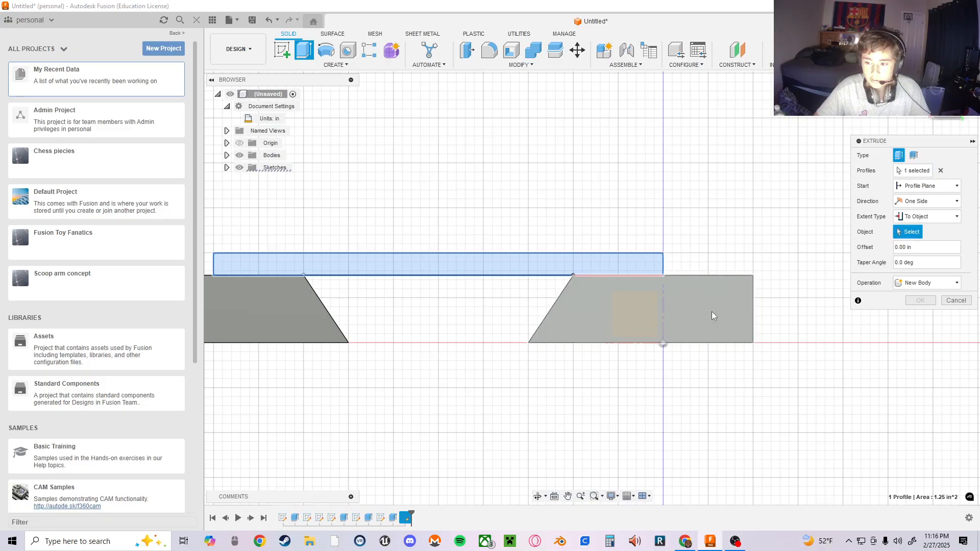
pyautogui.click(598, 313)
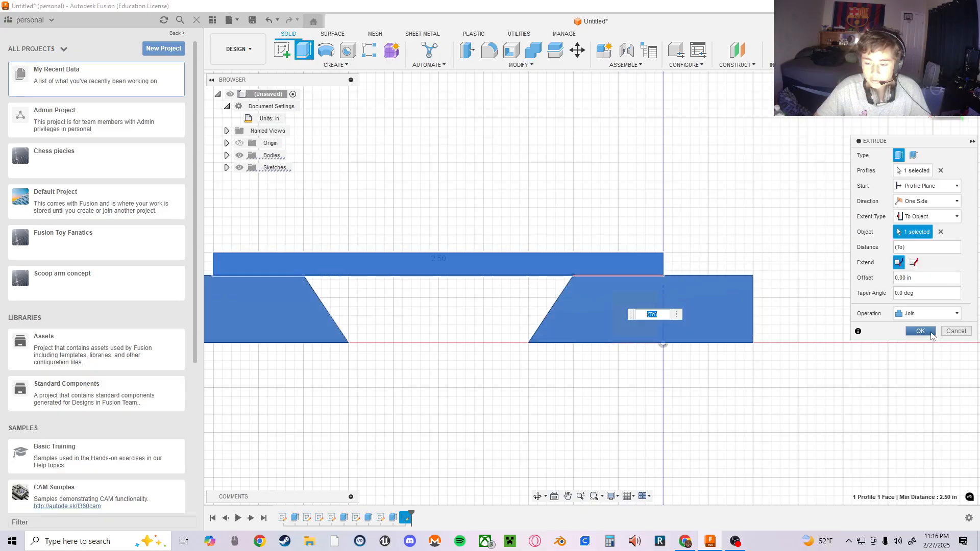
pyautogui.click(920, 332)
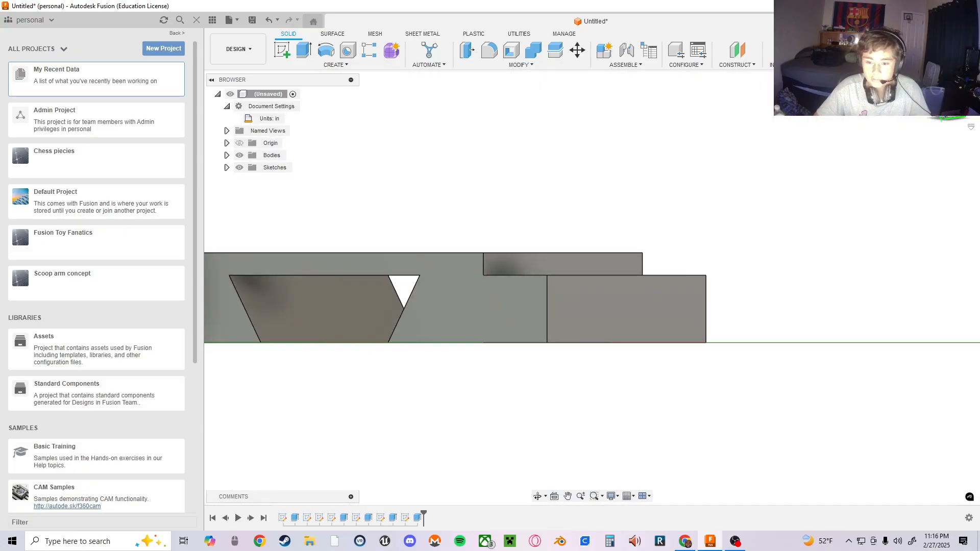
# - Reopen the rectangle's extrusion to review its settings, close it and view the joined part from the front
pyautogui.doubleClick(417, 517)
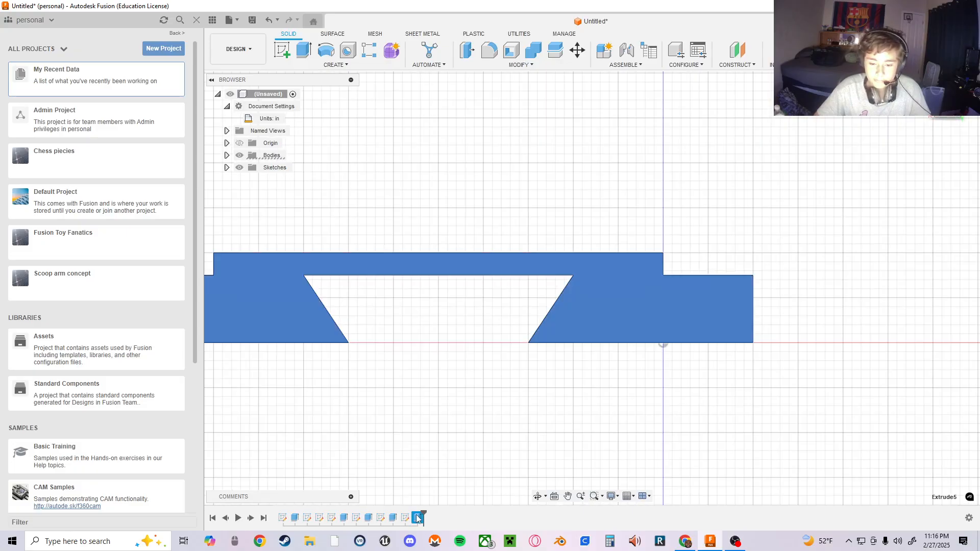
pyautogui.click(919, 316)
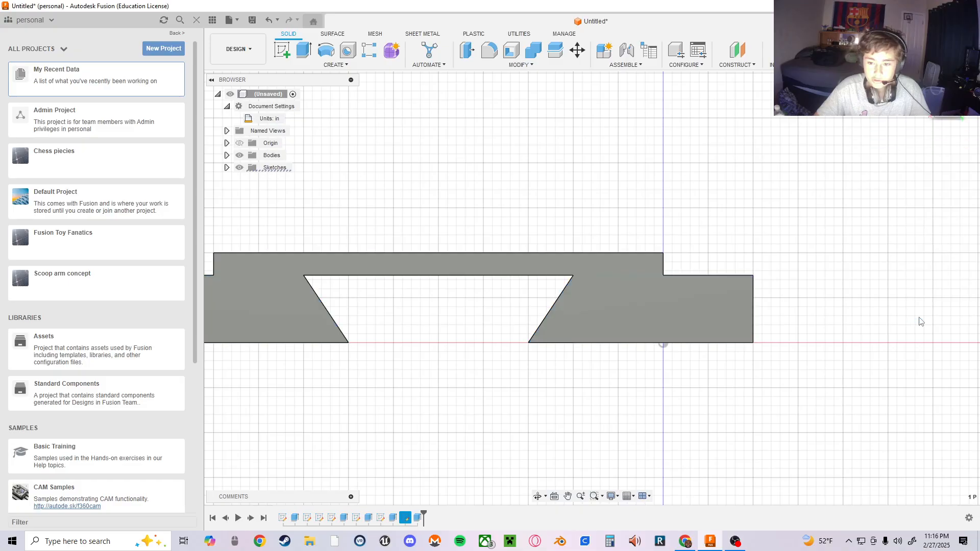
pyautogui.click(966, 117)
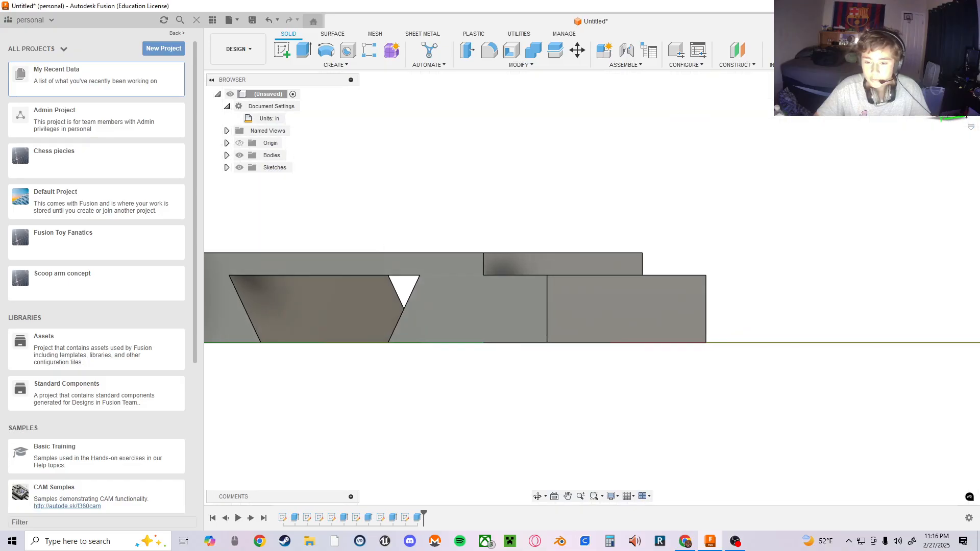
pyautogui.click(964, 113)
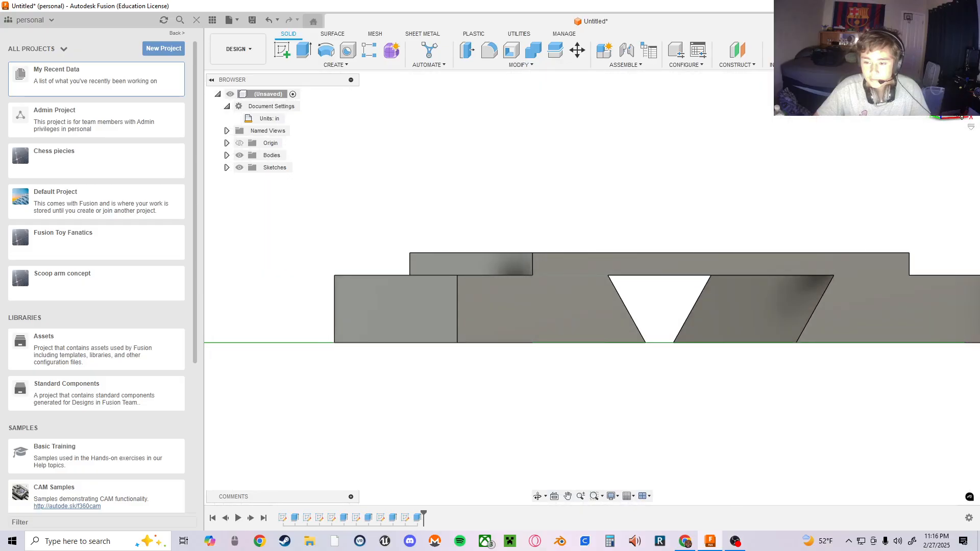
pyautogui.moveTo(781, 176); pyautogui.dragTo(561, 204, button='middle')
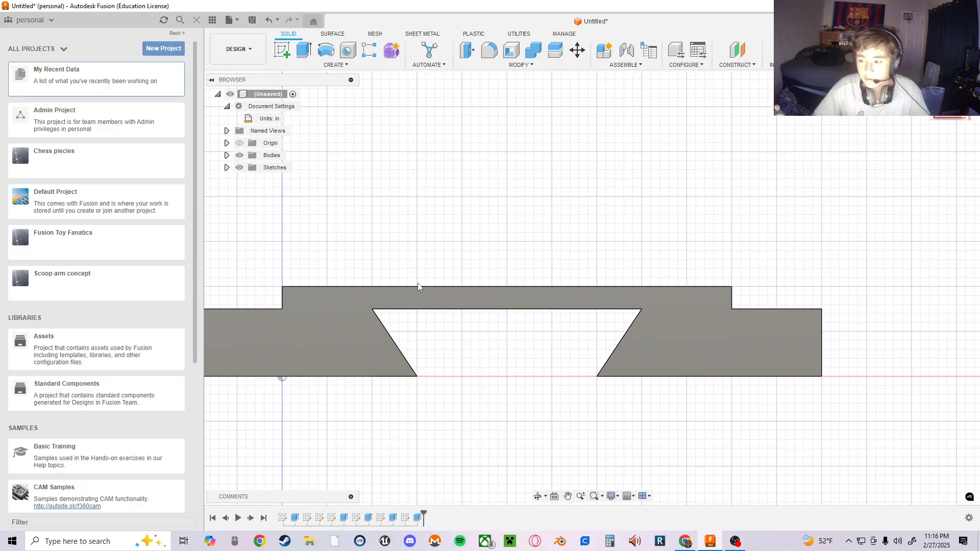
# - Switch to the Auxiliary View Project E.2 drawing in AutoCAD Web to check the upper section's dimensions, and return to Fusion
pyautogui.hotkey('alt', 'Tab')
pyautogui.doubleClick(519, 4)
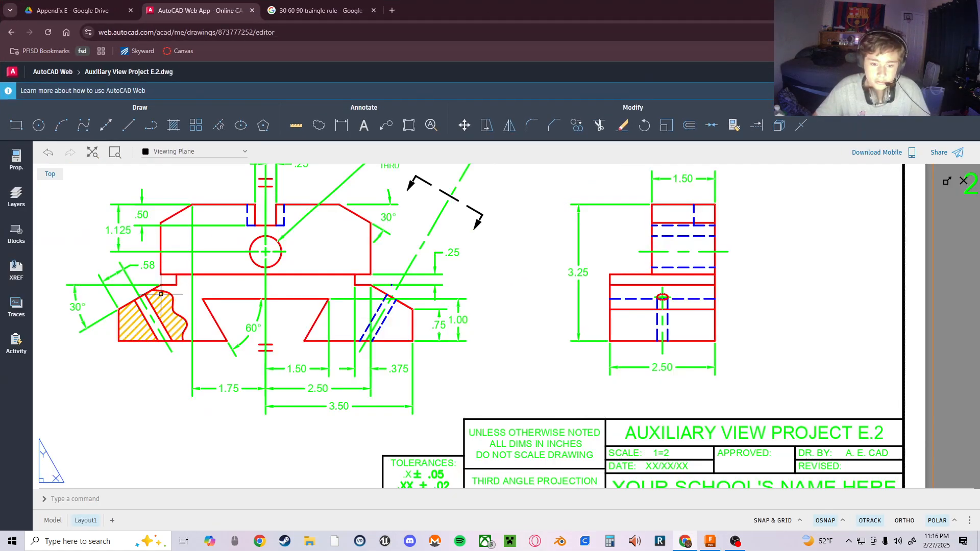
pyautogui.moveTo(433, 6); pyautogui.dragTo(979, 219)
pyautogui.moveTo(493, 216); pyautogui.dragTo(621, 217, button='middle')
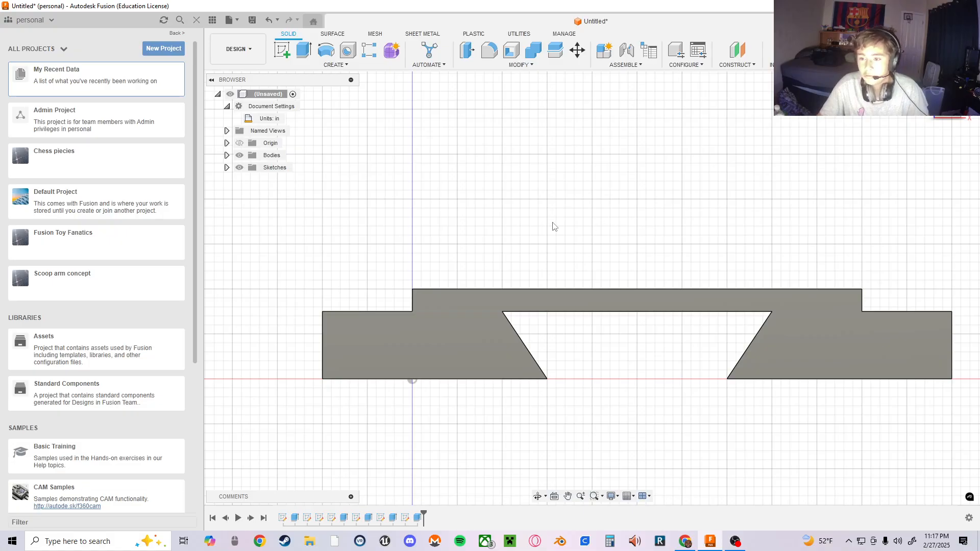
# - Reopen the sketch of the rectangle above the gap for editing
pyautogui.moveTo(544, 260); pyautogui.dragTo(419, 280, button='middle')
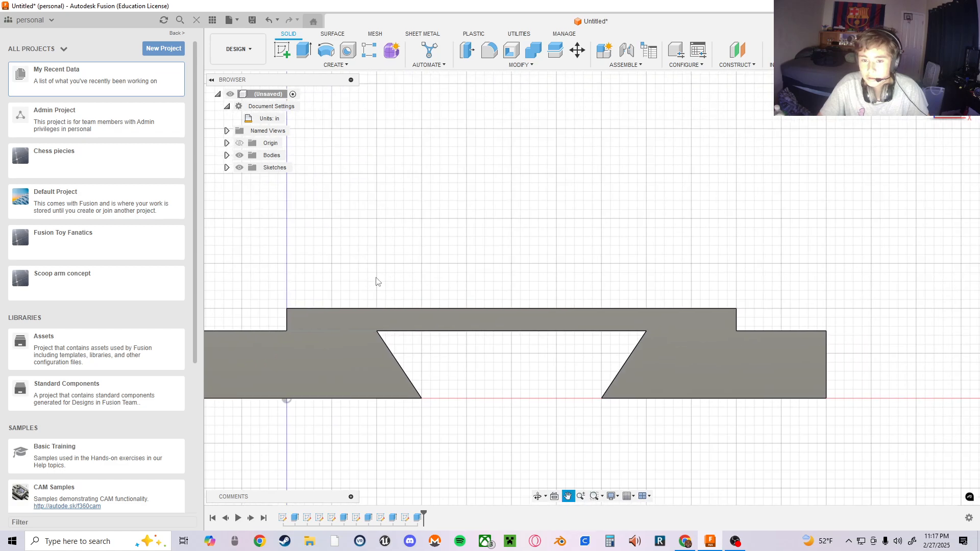
pyautogui.click(470, 323)
pyautogui.doubleClick(404, 517)
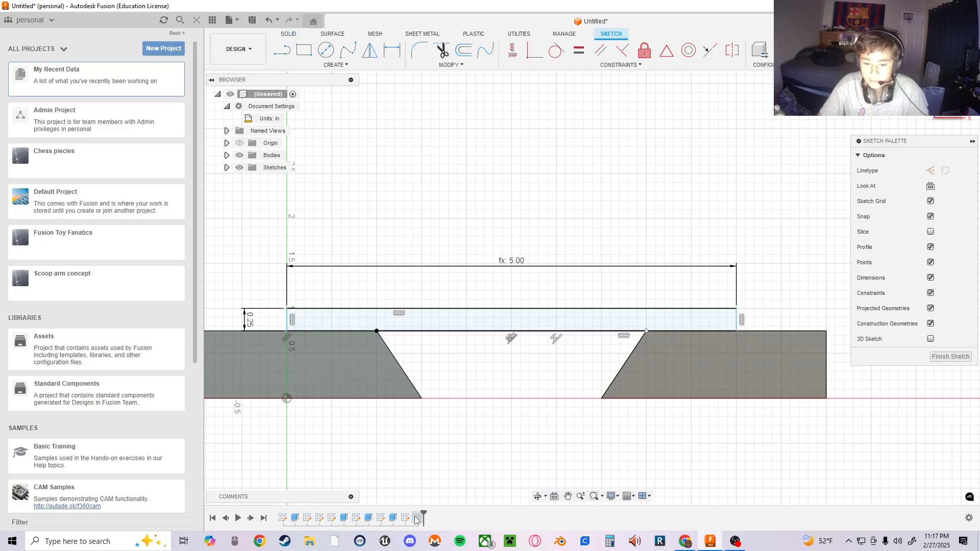
pyautogui.click(451, 319)
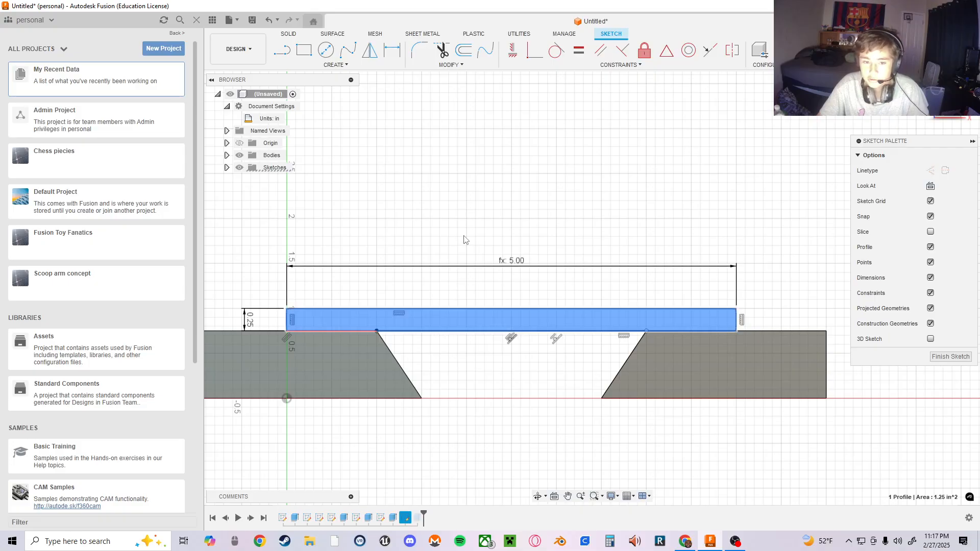
pyautogui.moveTo(471, 224); pyautogui.dragTo(521, 207, button='middle')
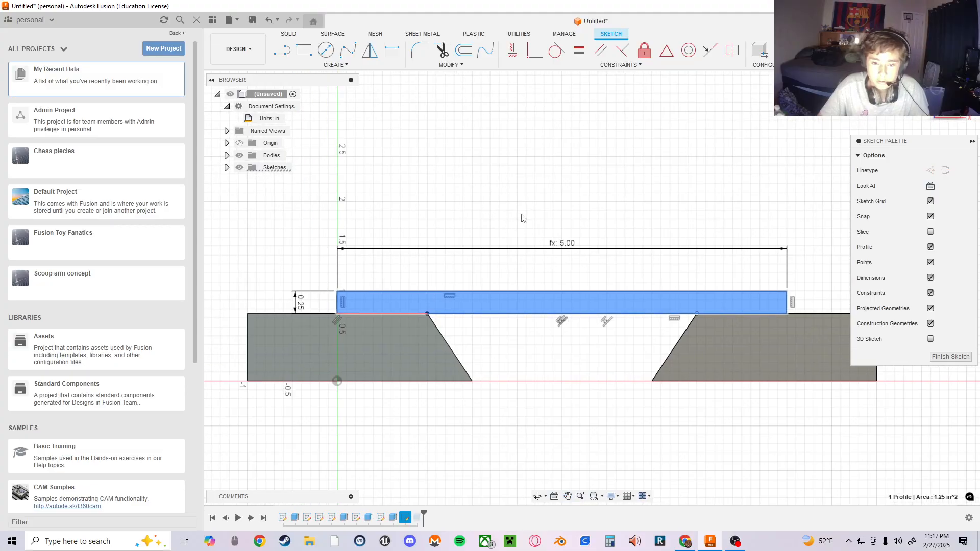
pyautogui.press('m')
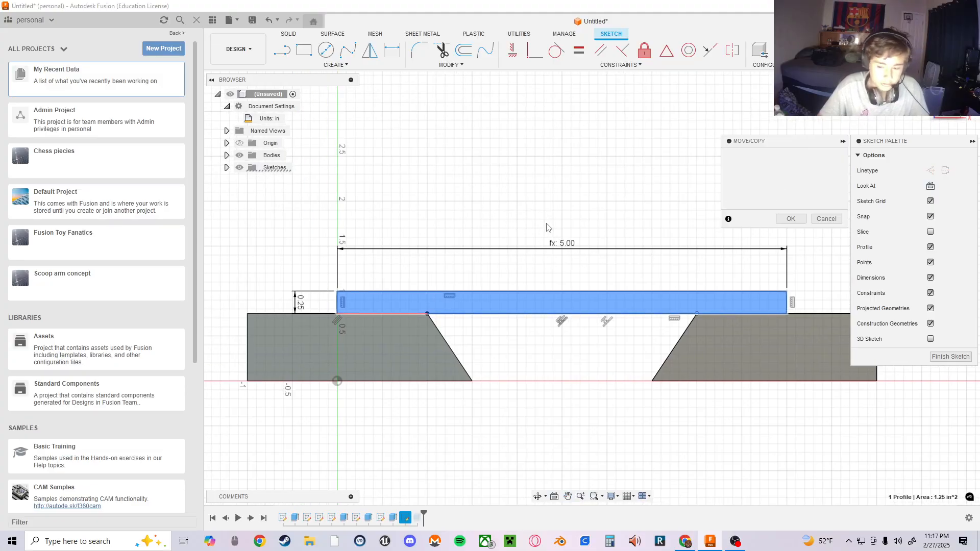
pyautogui.click(536, 292)
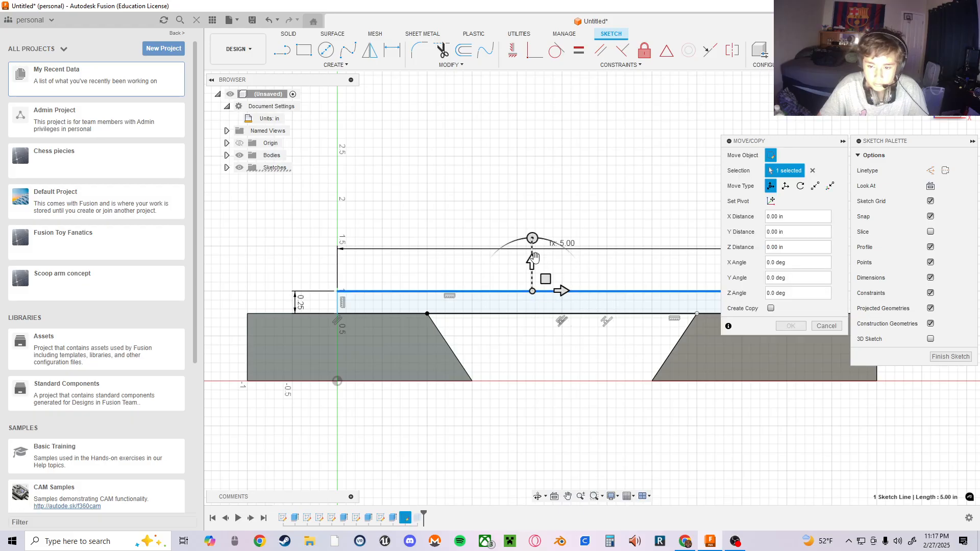
pyautogui.moveTo(533, 257); pyautogui.dragTo(536, 241)
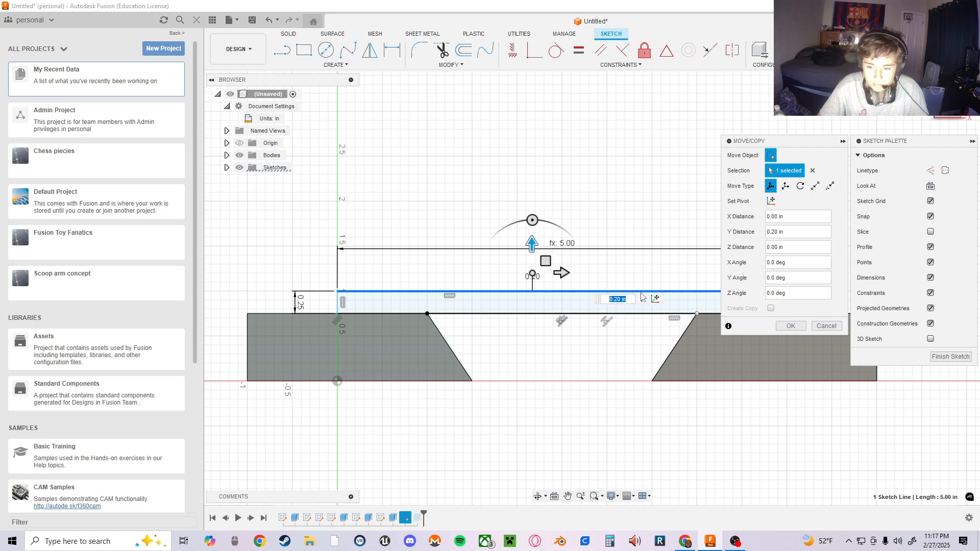
pyautogui.click(619, 300)
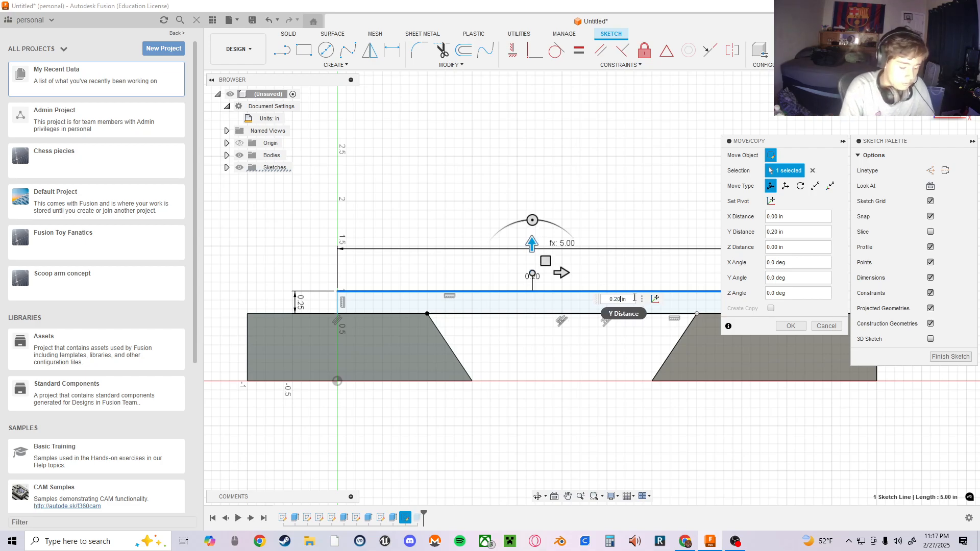
pyautogui.press('BackSpace')
pyautogui.write('5')
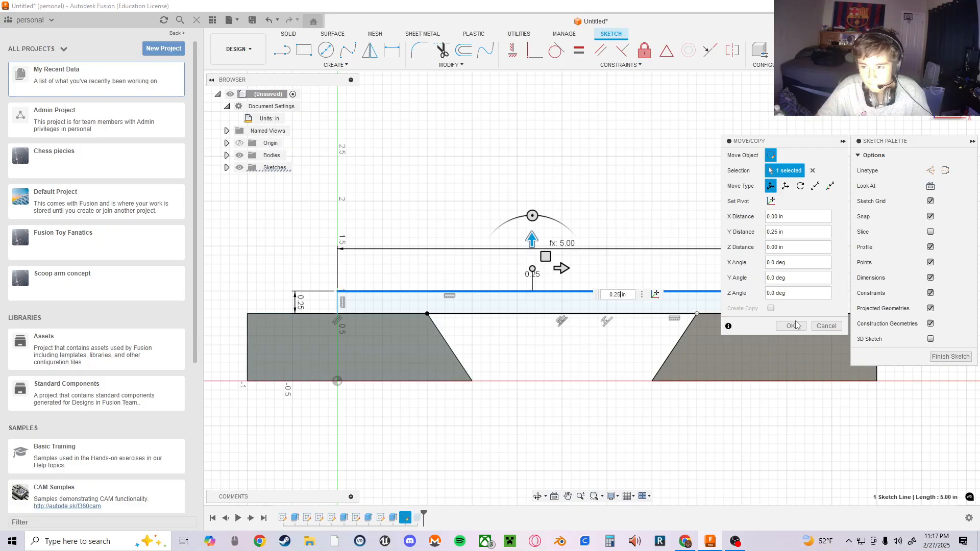
pyautogui.click(827, 326)
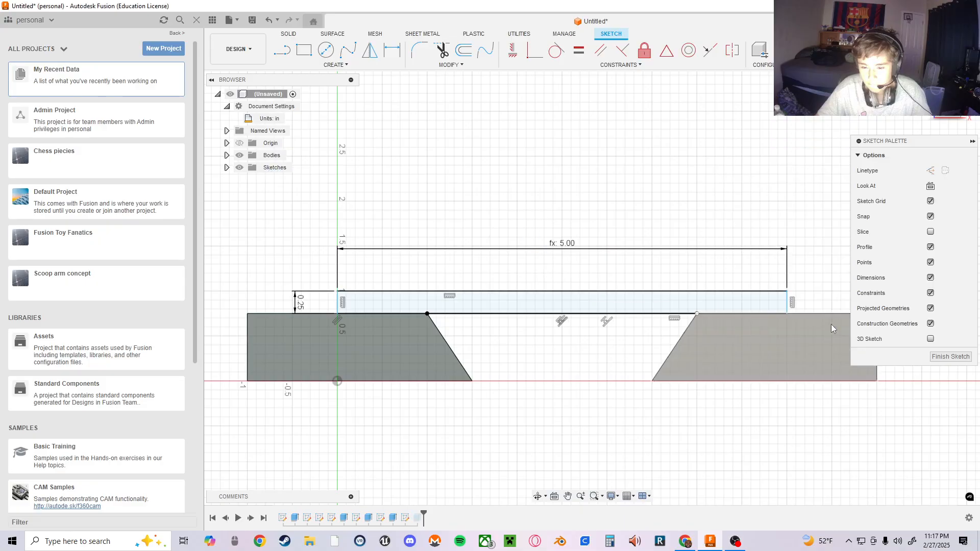
# - Draw a vertical line 1 in long from the baseline midway across the dovetail gap up to the rectangle's top edge
pyautogui.moveTo(640, 160); pyautogui.dragTo(599, 168, button='middle')
pyautogui.click(282, 50)
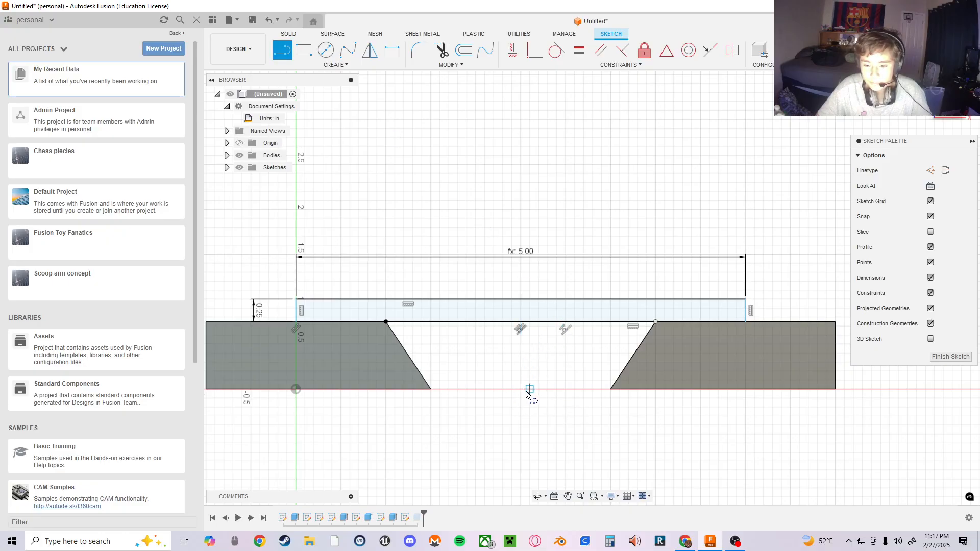
pyautogui.click(520, 389)
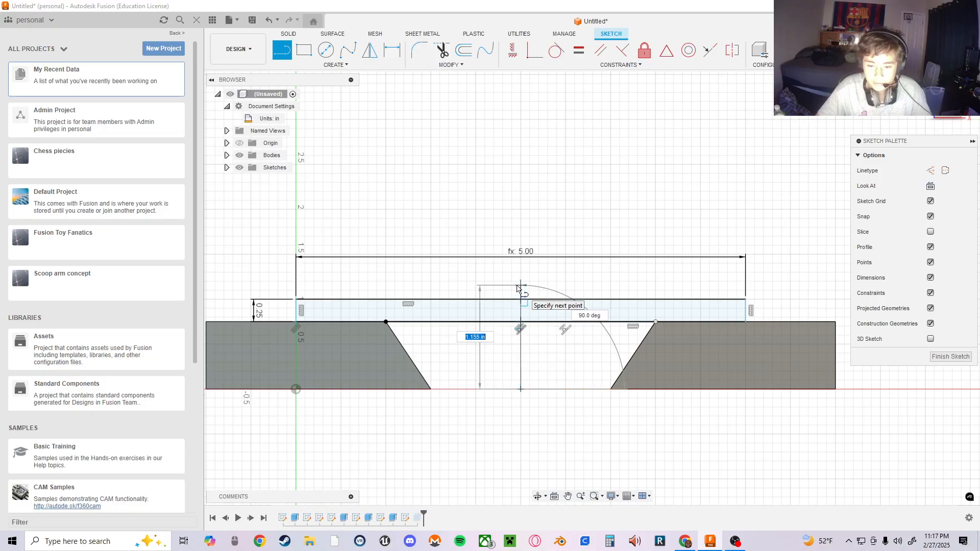
pyautogui.write('1')
pyautogui.press('Tab')
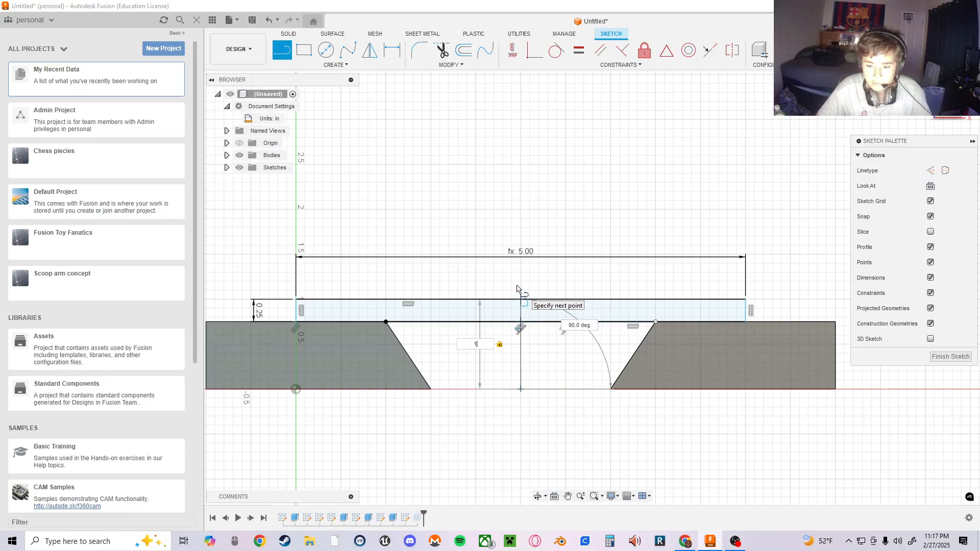
pyautogui.press('Return')
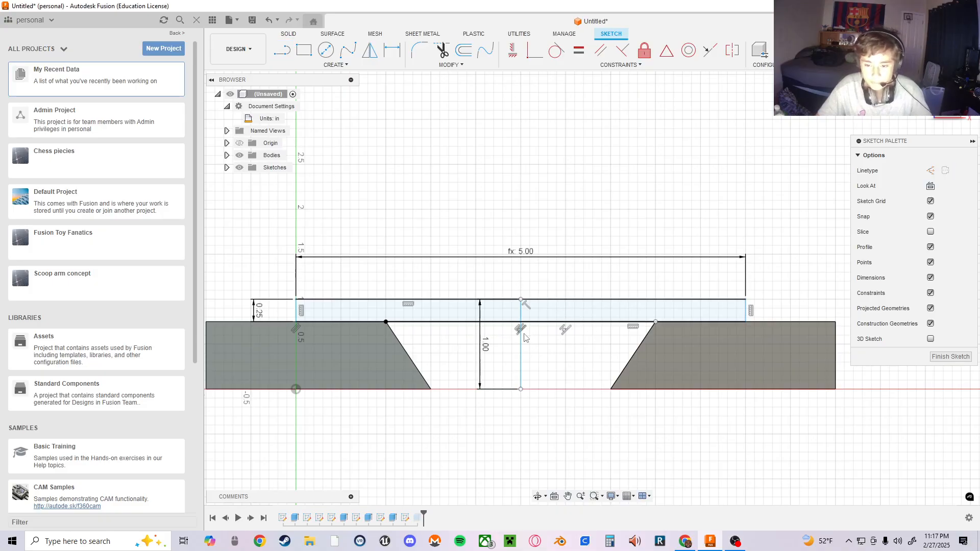
# - Try to constrain the vertical line perpendicular to the rectangle's lower edge
pyautogui.click(622, 50)
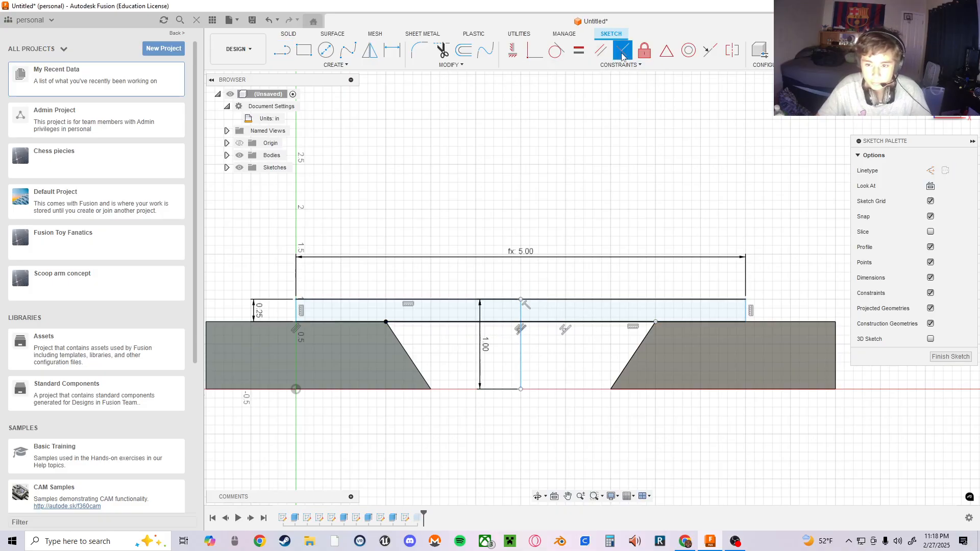
pyautogui.click(524, 322)
pyautogui.click(521, 307)
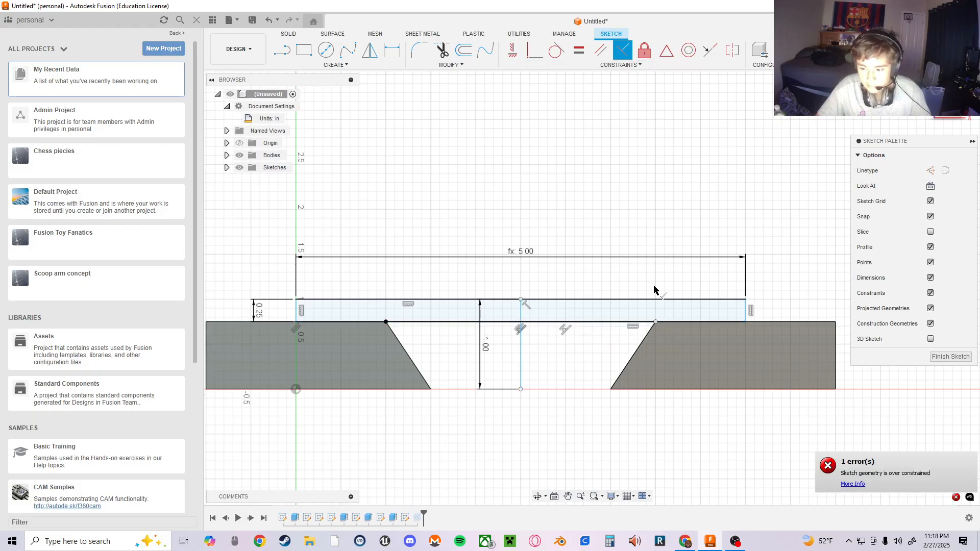
pyautogui.scroll(2, 588, 365)
pyautogui.press('Escape')
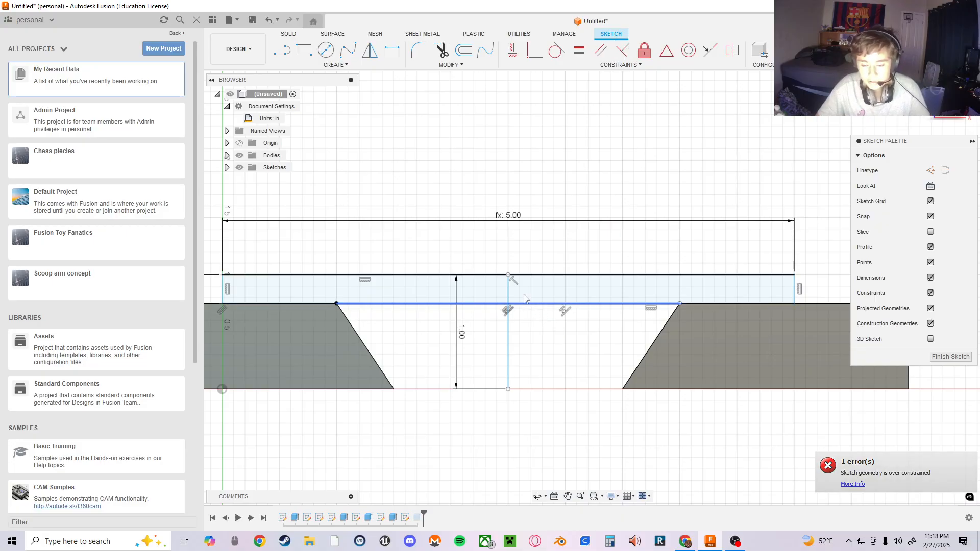
pyautogui.scroll(2, 489, 345)
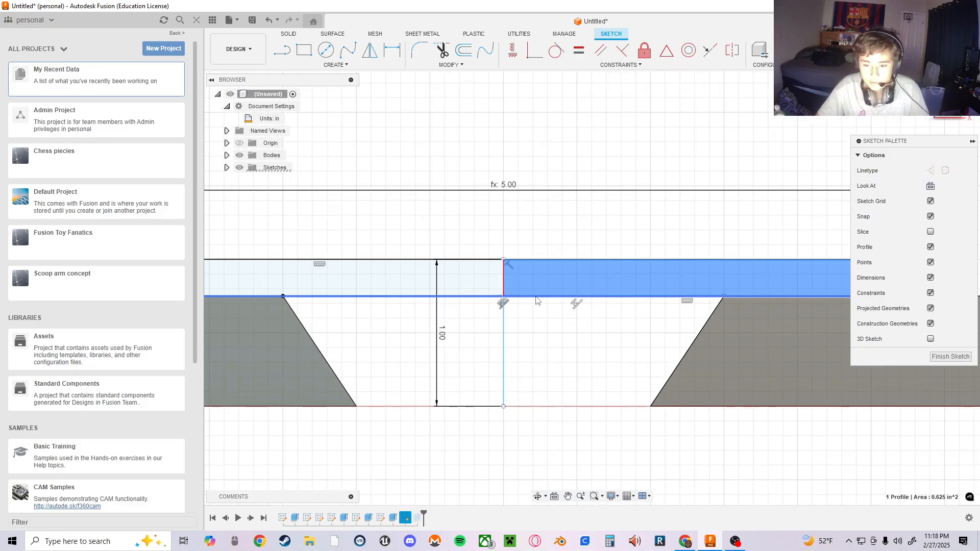
pyautogui.click(535, 296)
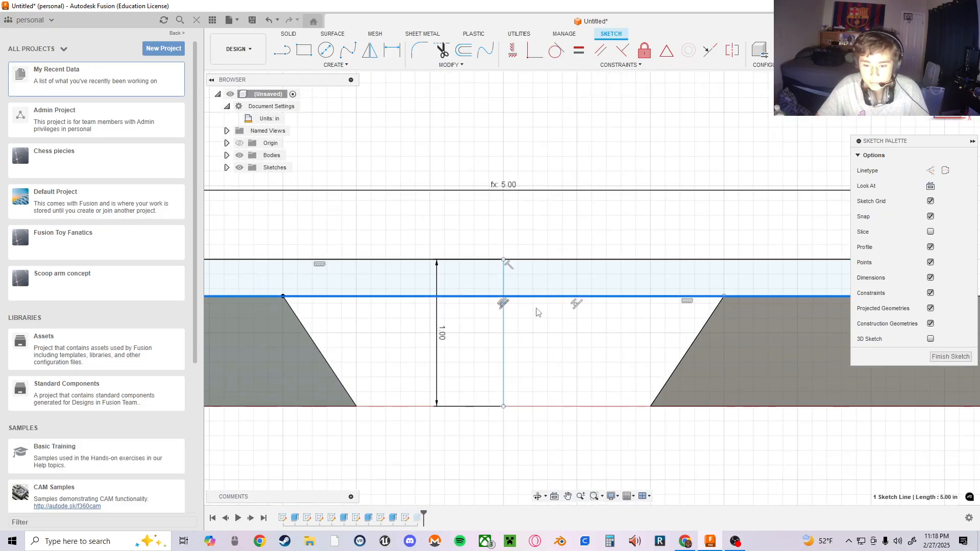
pyautogui.click(631, 69)
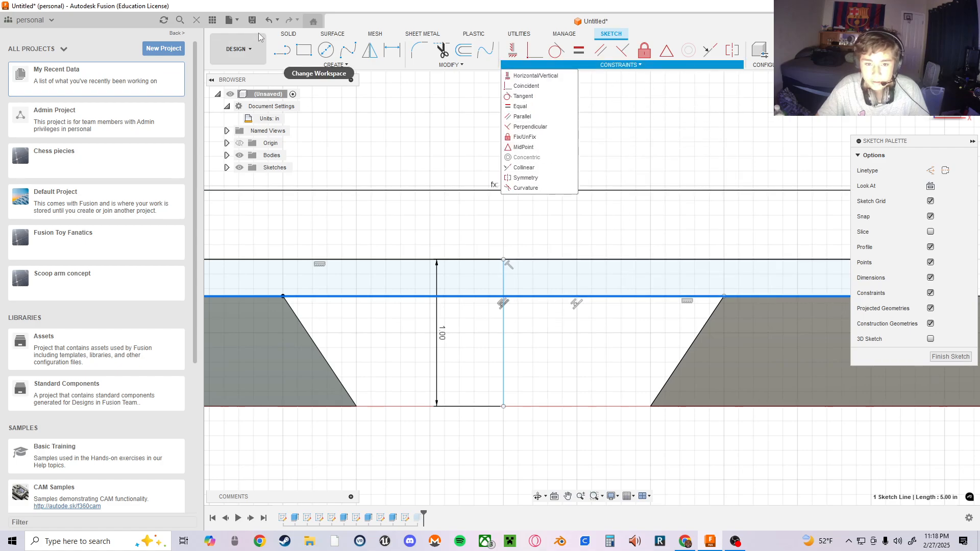
# - Draw a short horizontal line along the rectangle's top edge, starting at the vertical line's upper endpoint
pyautogui.click(282, 50)
pyautogui.click(504, 260)
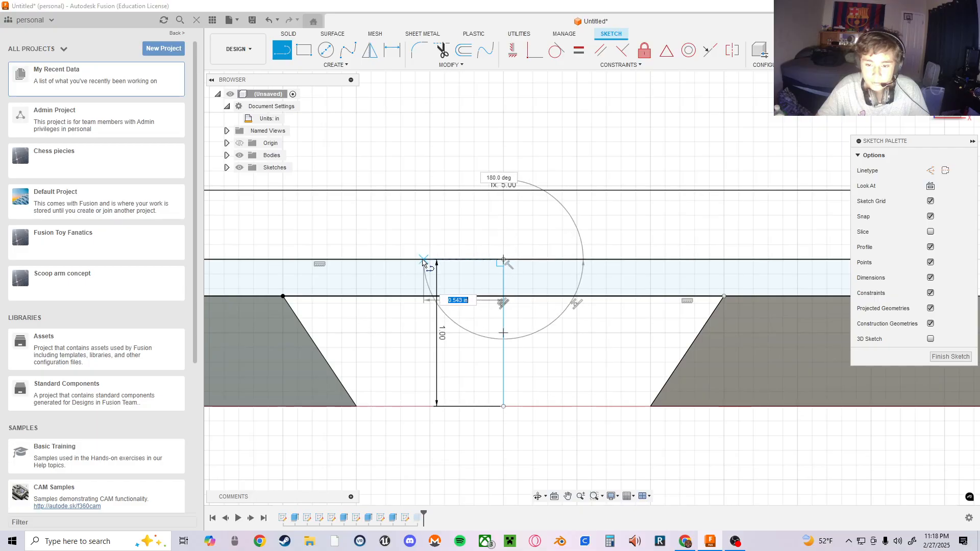
pyautogui.click(415, 259)
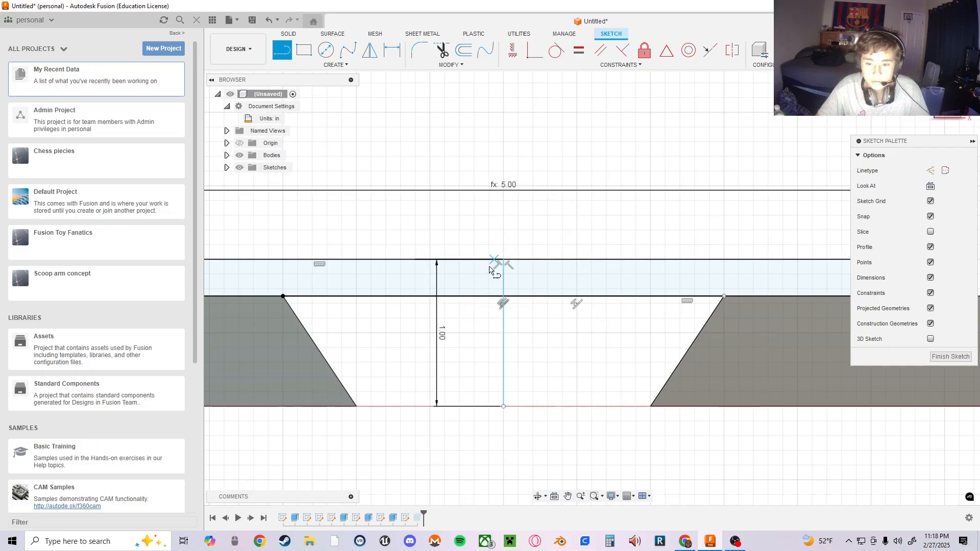
pyautogui.press('Escape')
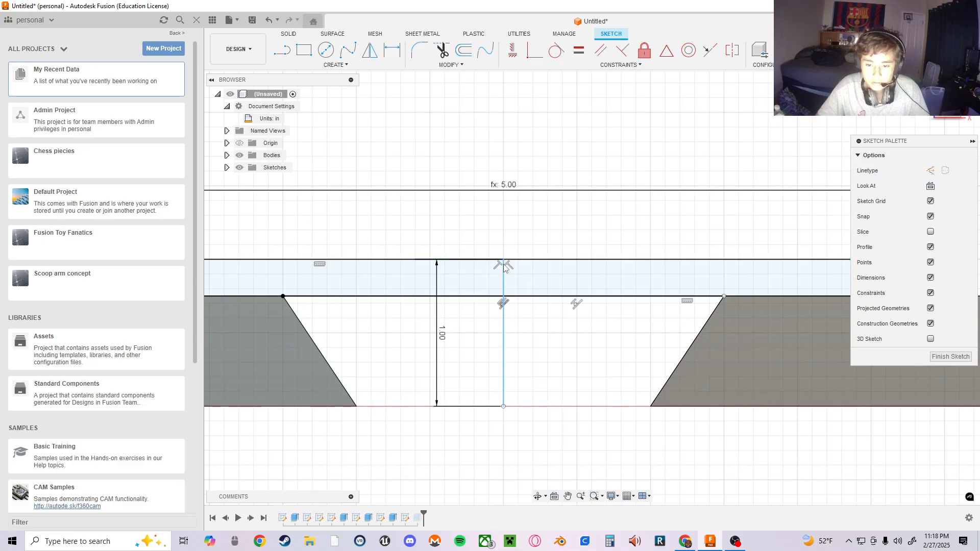
# - Check the geometry where the vertical line meets the rectangle's top edge and undo the short horizontal line
pyautogui.click(508, 263)
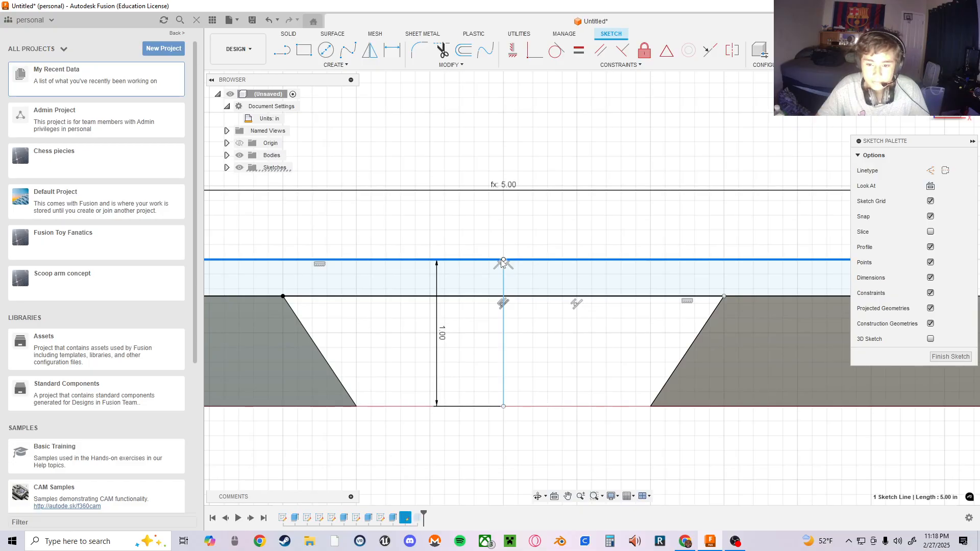
pyautogui.click(501, 262)
pyautogui.moveTo(503, 260)
pyautogui.mouseDown()
pyautogui.moveTo(640, 260)
pyautogui.moveTo(487, 260)
pyautogui.moveTo(504, 260)
pyautogui.mouseUp()
pyautogui.click(475, 272)
pyautogui.click(528, 276)
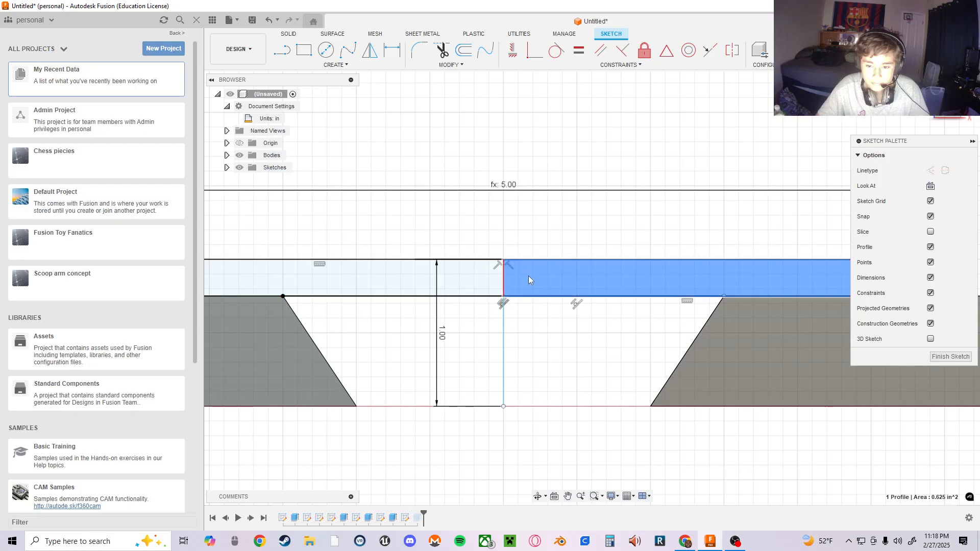
pyautogui.click(533, 319)
pyautogui.hotkey('ctrl', 'z')
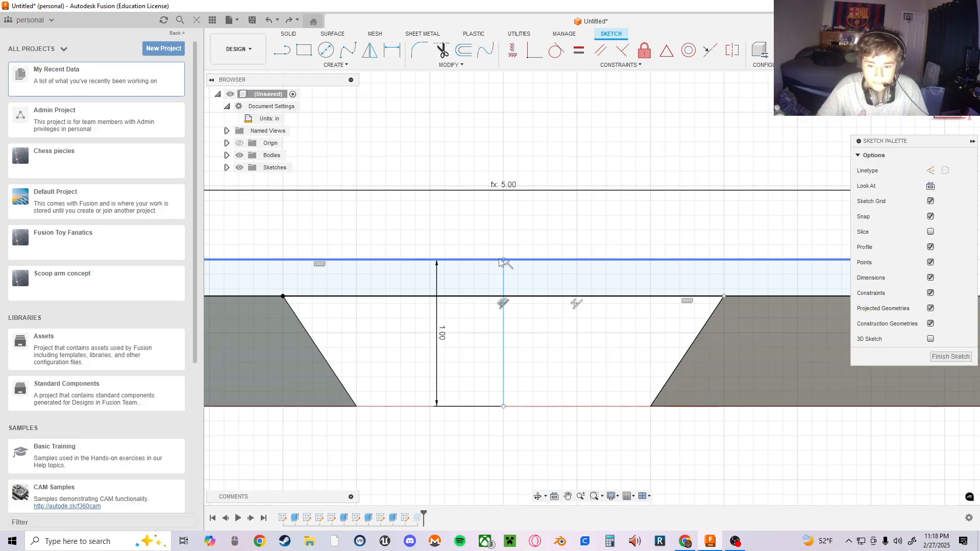
pyautogui.click(506, 291)
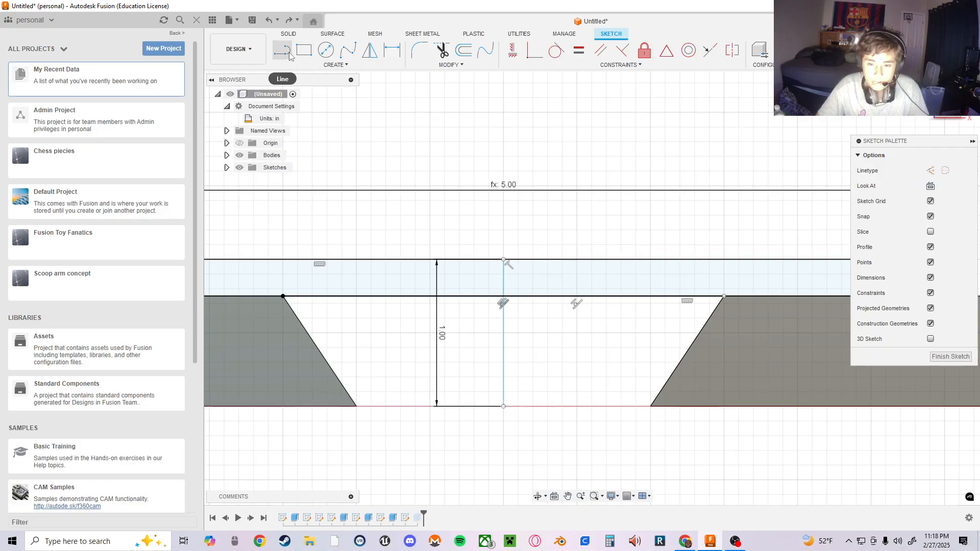
# - Try repeatedly to shift the vertical line sideways toward the left block, undoing each shift
pyautogui.scroll(-3, 482, 281)
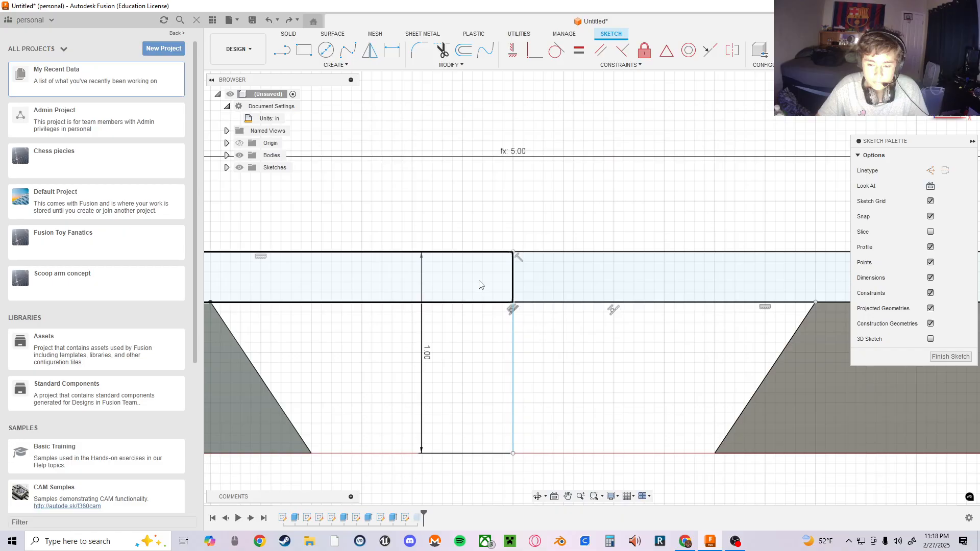
pyautogui.scroll(-1, 484, 282)
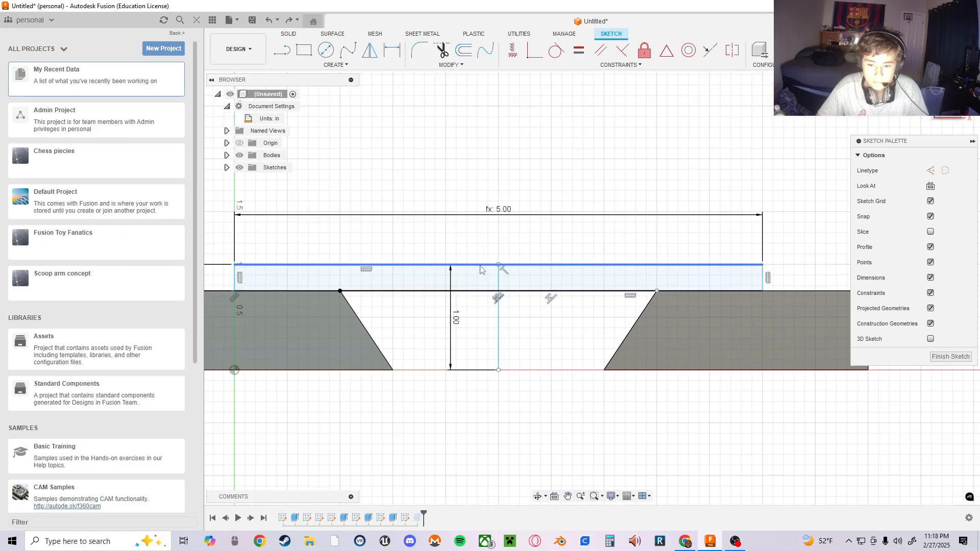
pyautogui.click(501, 320)
pyautogui.scroll(3, 556, 323)
pyautogui.moveTo(555, 323); pyautogui.dragTo(877, 358, button='middle')
pyautogui.scroll(-4, 877, 358)
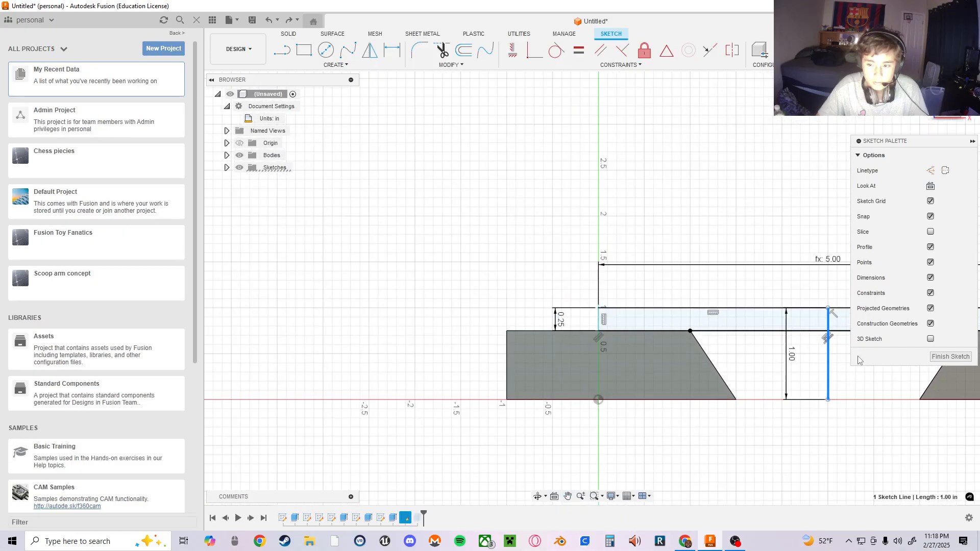
pyautogui.moveTo(827, 365); pyautogui.dragTo(453, 351)
pyautogui.hotkey('ctrl', 'z')
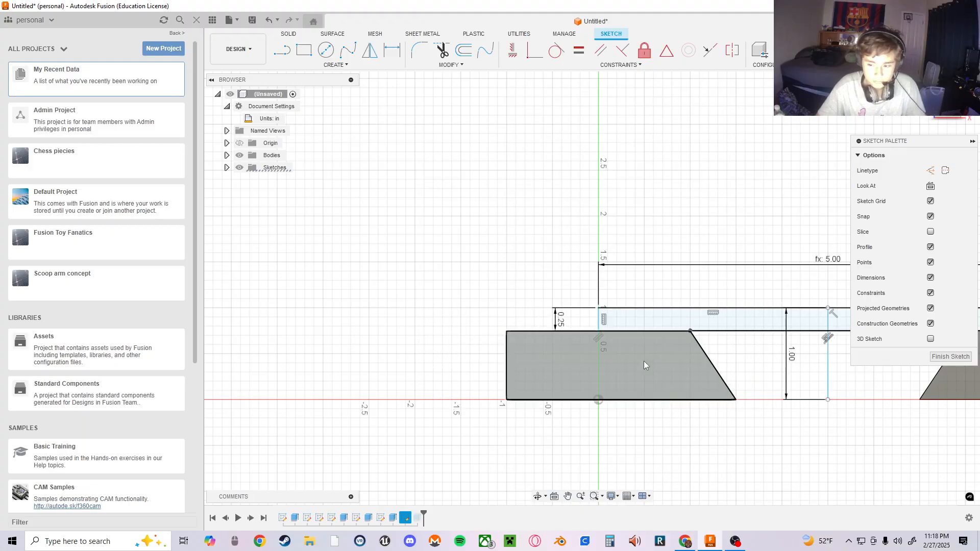
pyautogui.moveTo(807, 369); pyautogui.dragTo(757, 366)
pyautogui.hotkey('ctrl', 'z')
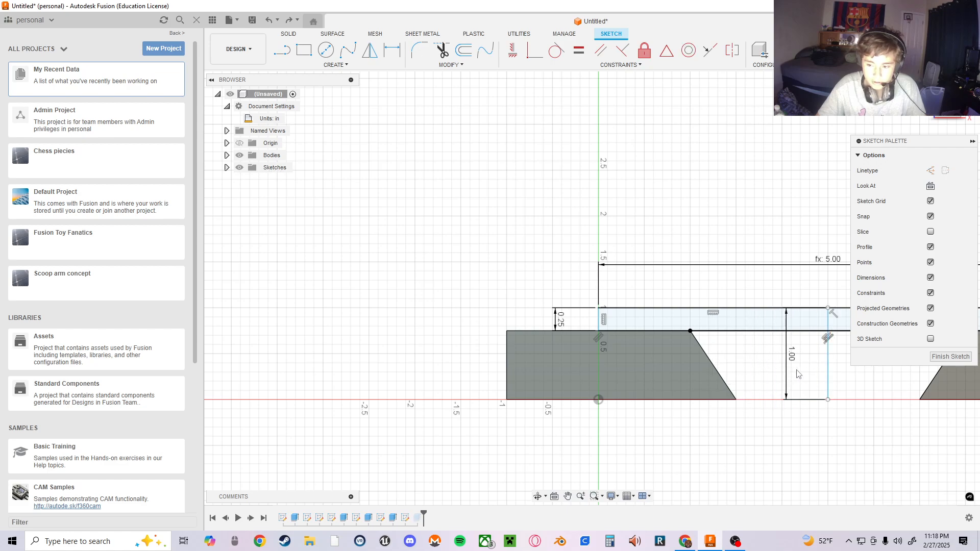
pyautogui.moveTo(826, 366); pyautogui.dragTo(751, 365)
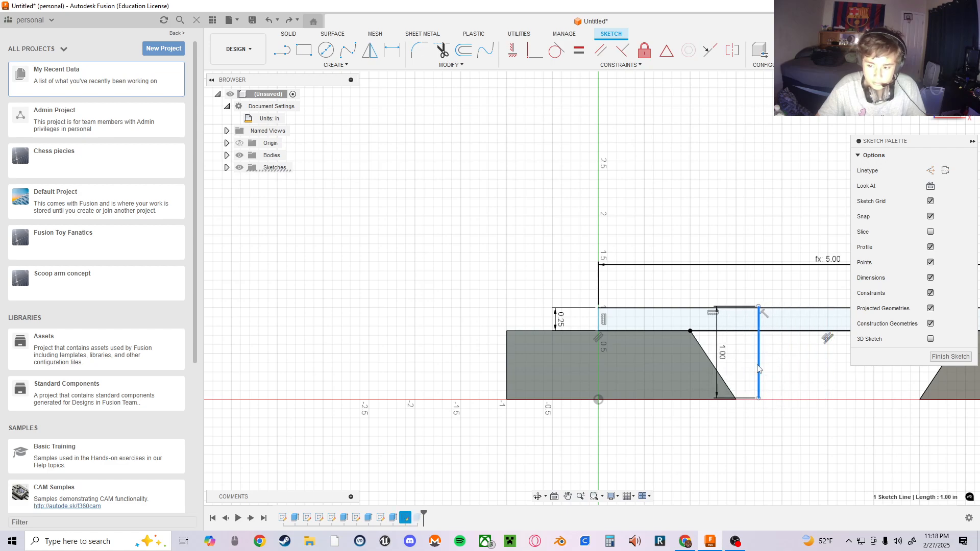
pyautogui.hotkey('ctrl', 'z')
pyautogui.moveTo(802, 366); pyautogui.dragTo(599, 349, button='middle')
pyautogui.scroll(-2, 361, 278)
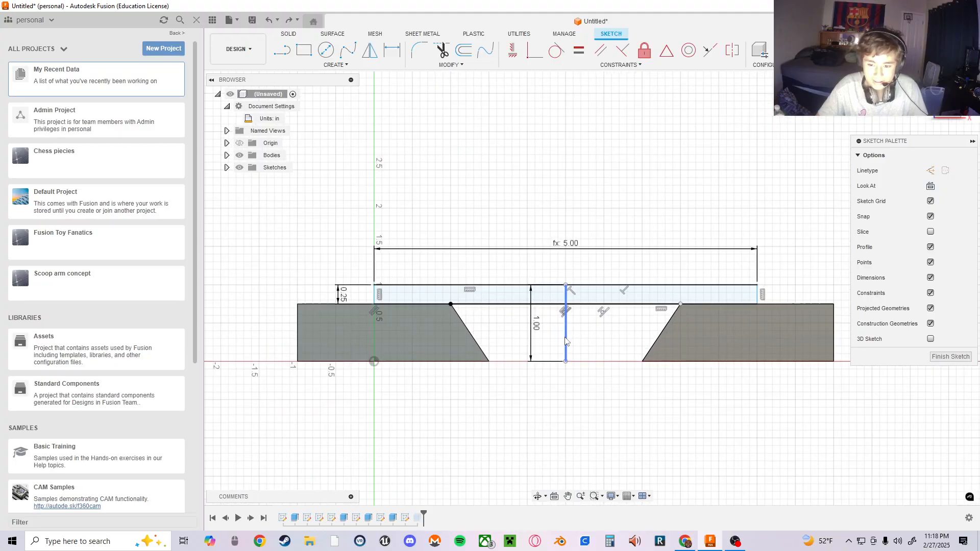
pyautogui.click(568, 337)
pyautogui.scroll(5, 584, 341)
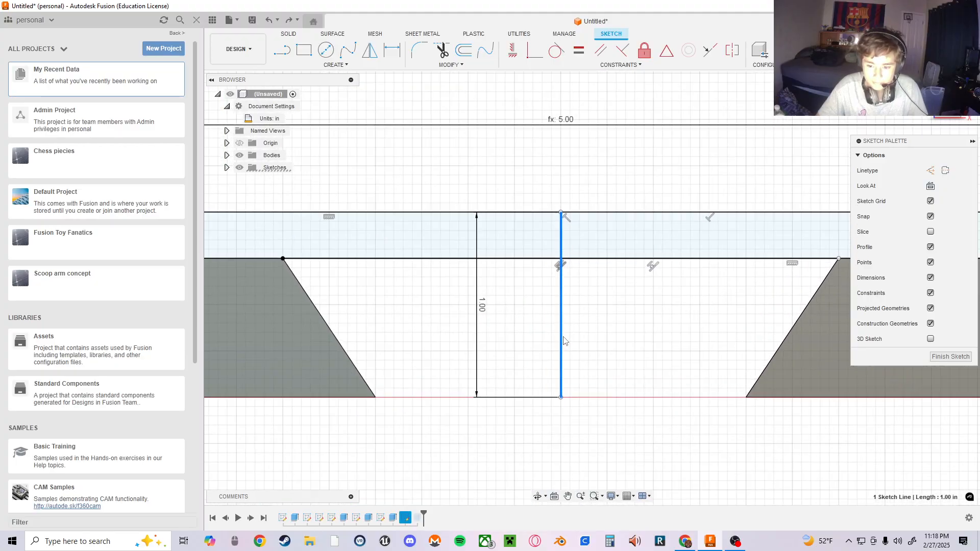
pyautogui.moveTo(561, 342); pyautogui.dragTo(436, 319)
pyautogui.hotkey('ctrl', 'z')
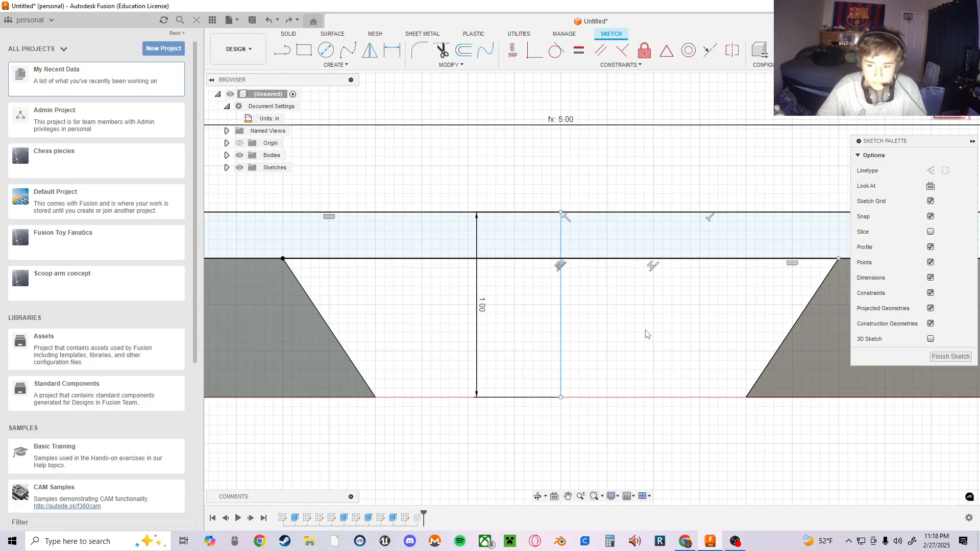
# - Try to move the rectangle's four edges upward by 0.20 in with Move/Copy, and cancel the move
pyautogui.moveTo(599, 320)
pyautogui.mouseDown(button='middle')
pyautogui.moveTo(541, 351)
pyautogui.moveTo(548, 347)
pyautogui.mouseUp(button='middle')
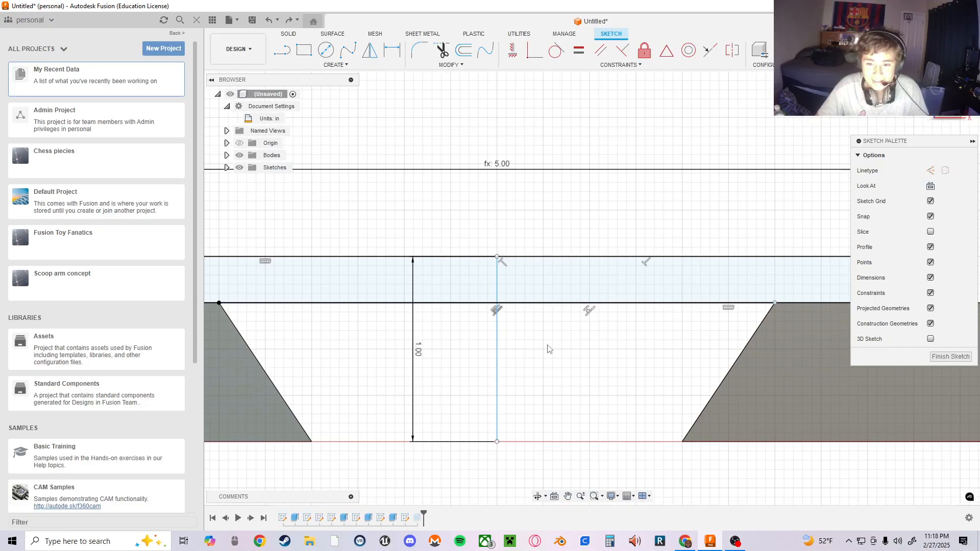
pyautogui.click(497, 352)
pyautogui.click(538, 287)
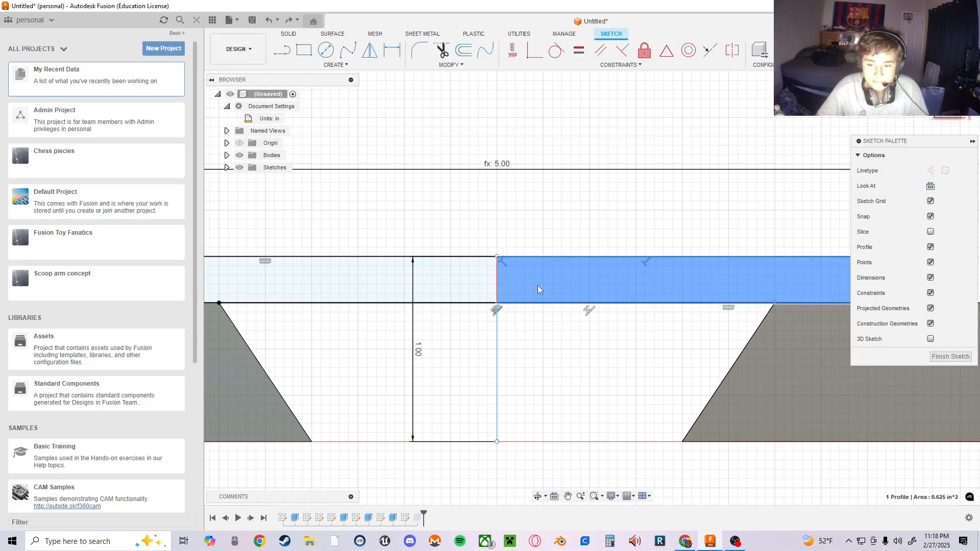
pyautogui.click(467, 285)
pyautogui.press('m')
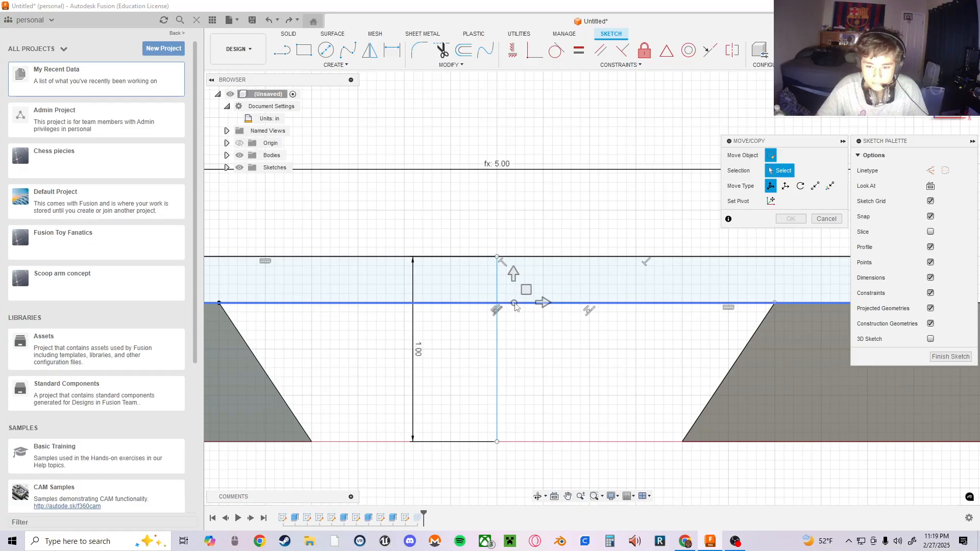
pyautogui.click(515, 304)
pyautogui.click(550, 258)
pyautogui.scroll(3, 601, 284)
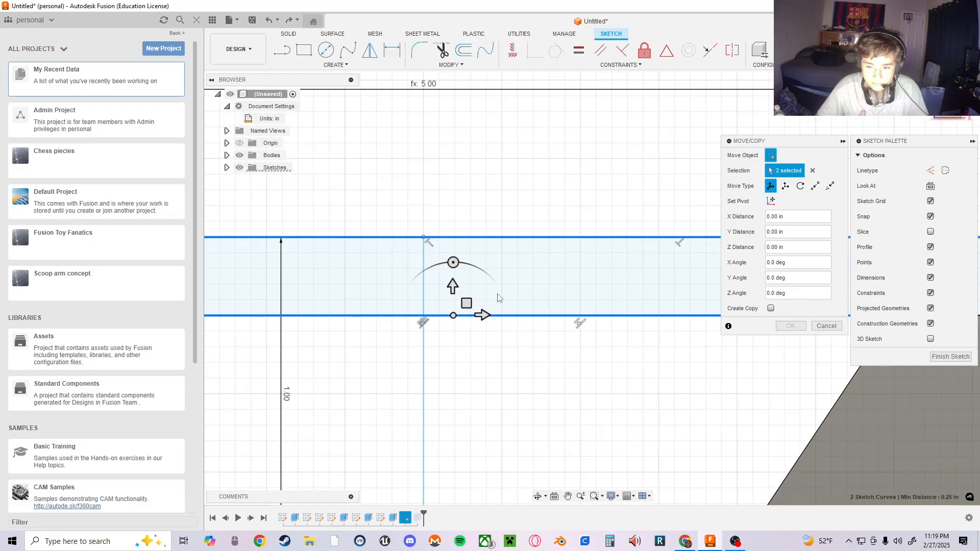
pyautogui.scroll(-3, 694, 347)
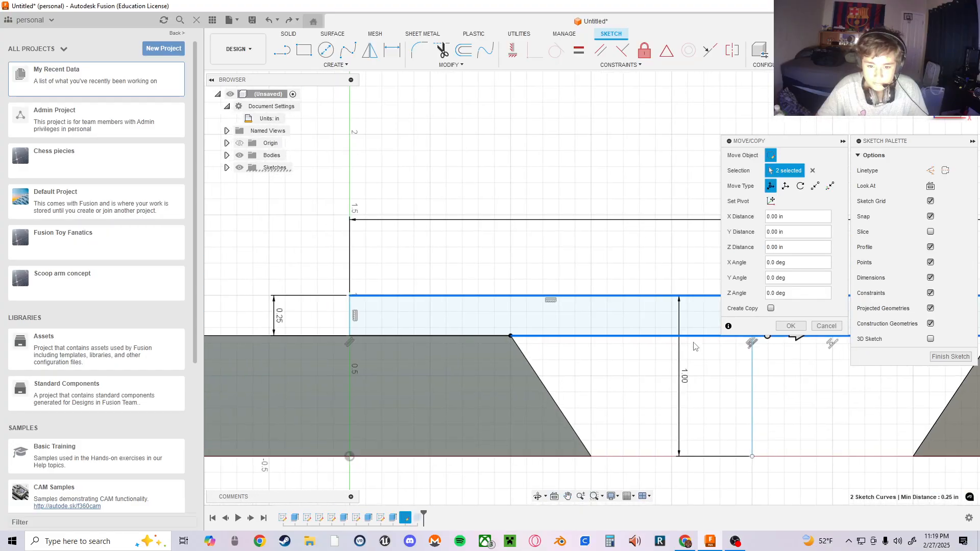
pyautogui.click(350, 313)
pyautogui.moveTo(656, 306); pyautogui.dragTo(286, 310, button='middle')
pyautogui.moveTo(670, 310); pyautogui.dragTo(258, 305, button='middle')
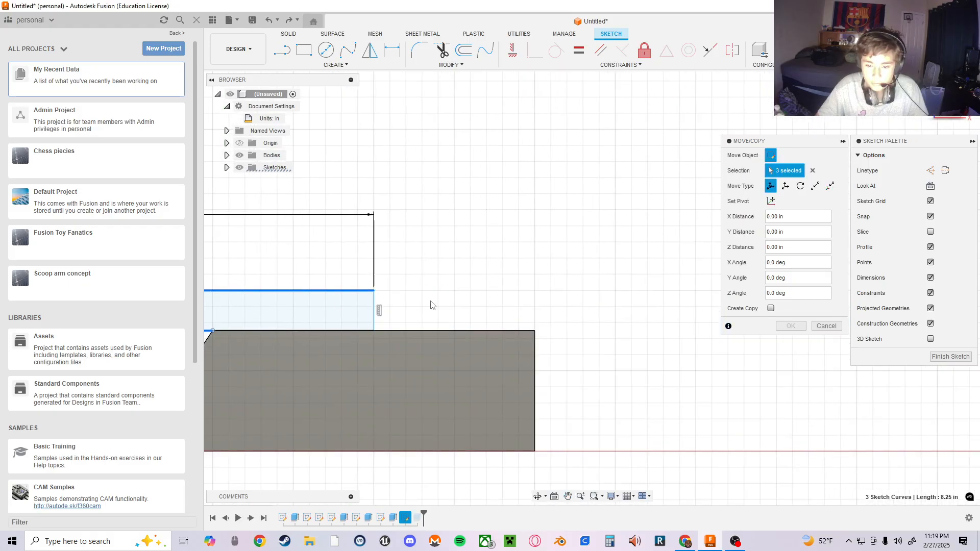
pyautogui.click(374, 312)
pyautogui.moveTo(374, 312)
pyautogui.mouseDown(button='middle')
pyautogui.moveTo(470, 295)
pyautogui.moveTo(649, 290)
pyautogui.mouseUp(button='middle')
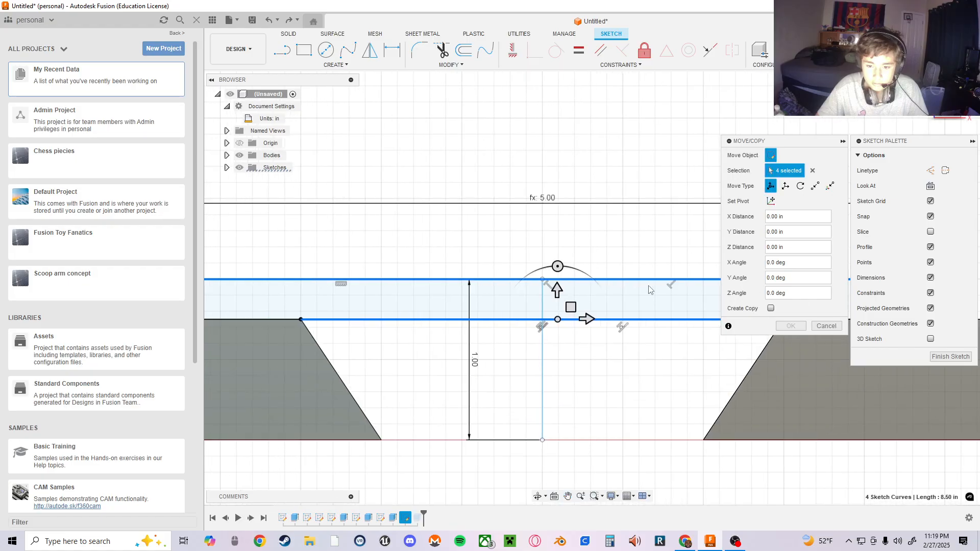
pyautogui.moveTo(557, 289); pyautogui.dragTo(558, 258)
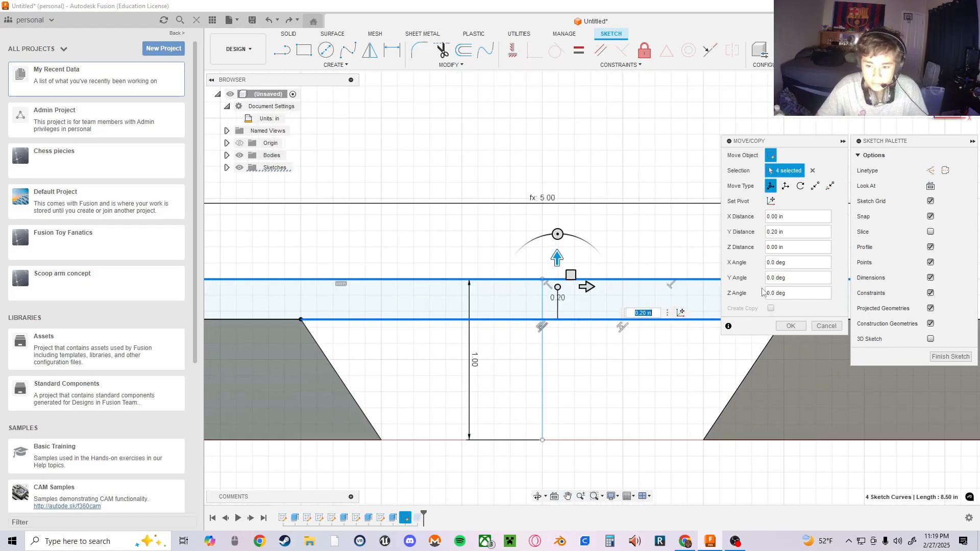
pyautogui.click(827, 326)
pyautogui.moveTo(617, 357); pyautogui.dragTo(614, 320, button='middle')
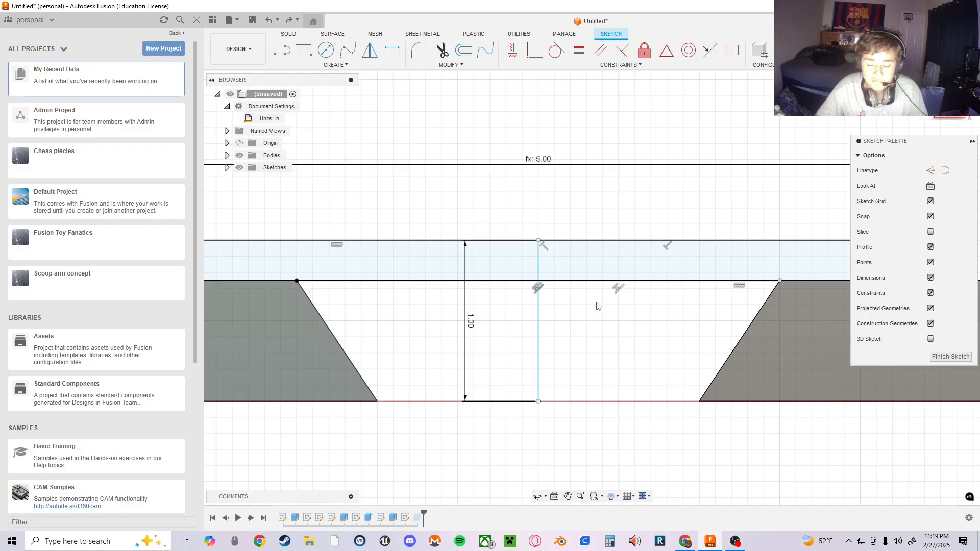
# - Try to delete the collinear constraint where the vertical line crosses the rectangle's bottom edge
pyautogui.scroll(-2, 598, 306)
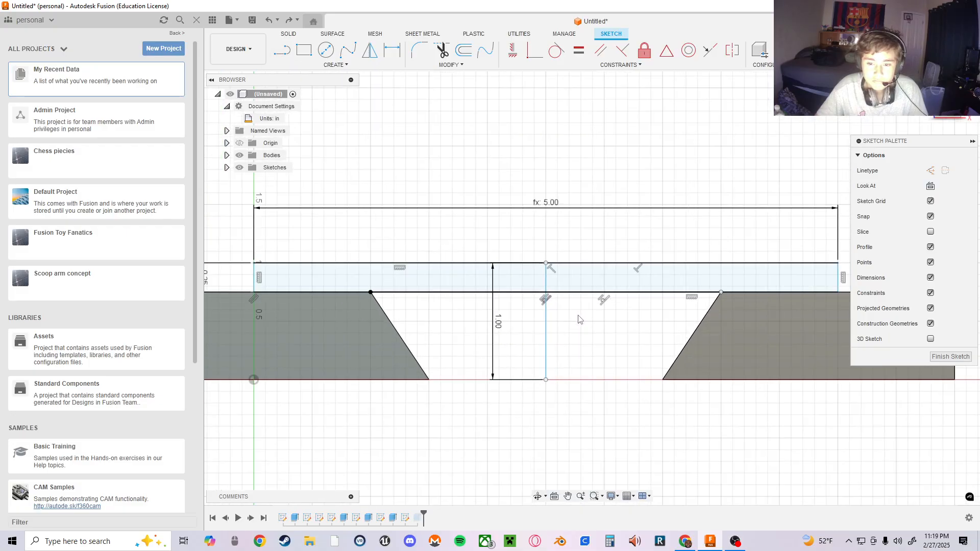
pyautogui.moveTo(562, 330)
pyautogui.mouseDown(button='middle')
pyautogui.moveTo(601, 334)
pyautogui.moveTo(626, 352)
pyautogui.mouseUp(button='middle')
pyautogui.click(626, 352)
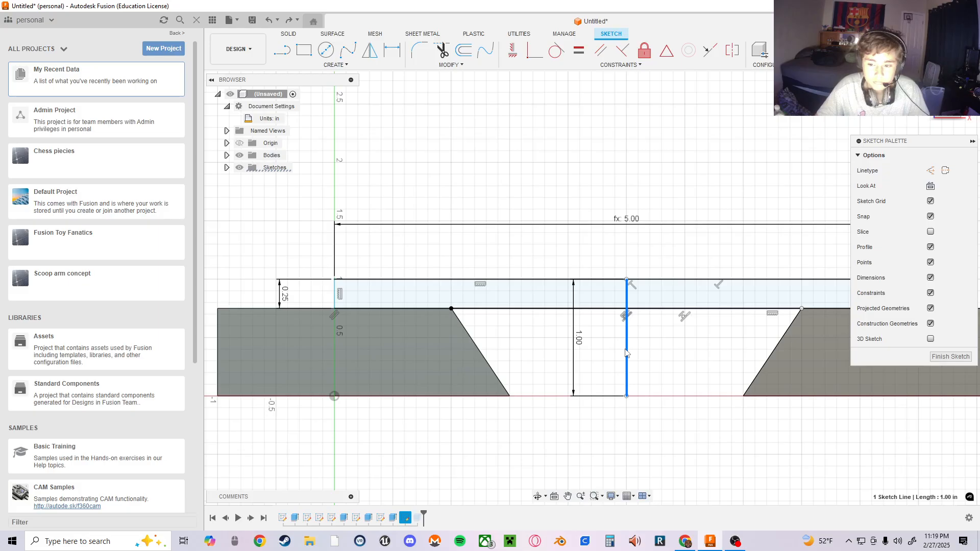
pyautogui.scroll(6, 626, 352)
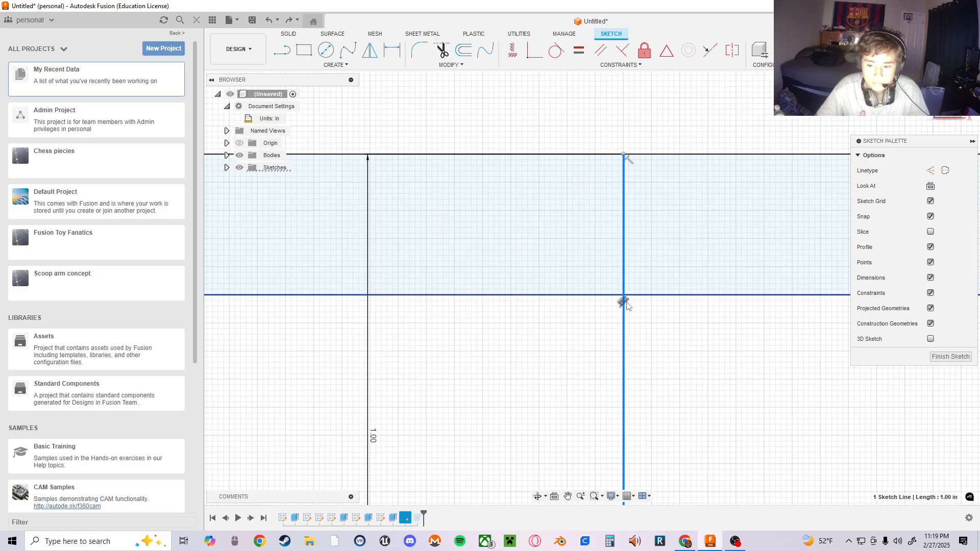
pyautogui.click(624, 302)
pyautogui.press('Delete')
pyautogui.click(622, 303)
pyautogui.scroll(-1, 622, 315)
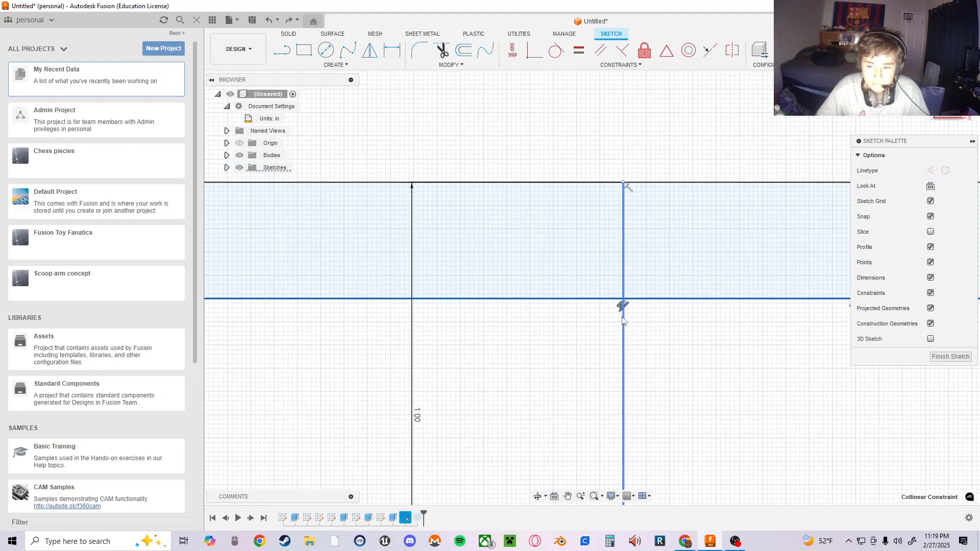
# - Delete the parallel constraint at the crossing of the vertical line and the rectangle's bottom edge
pyautogui.scroll(3, 621, 285)
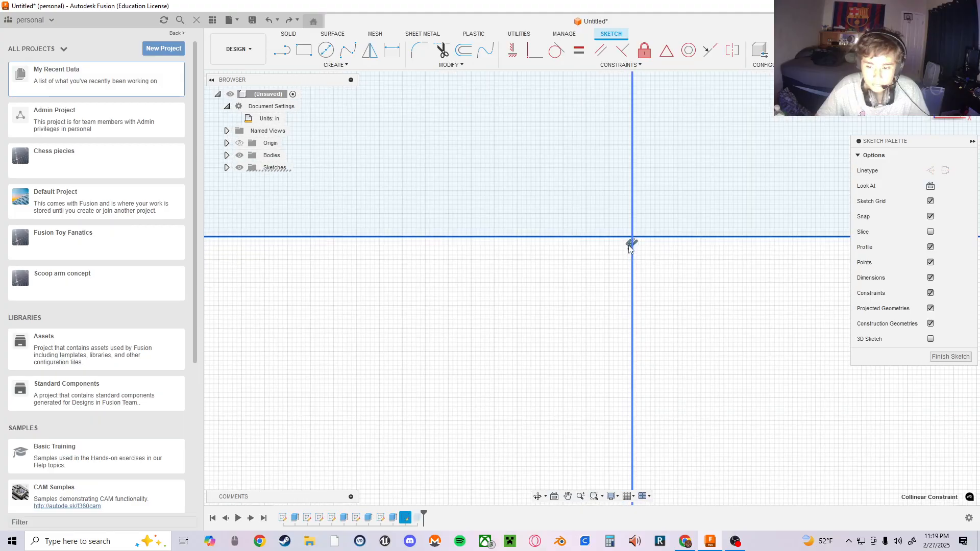
pyautogui.click(630, 244)
pyautogui.scroll(1, 685, 260)
pyautogui.scroll(-5, 720, 311)
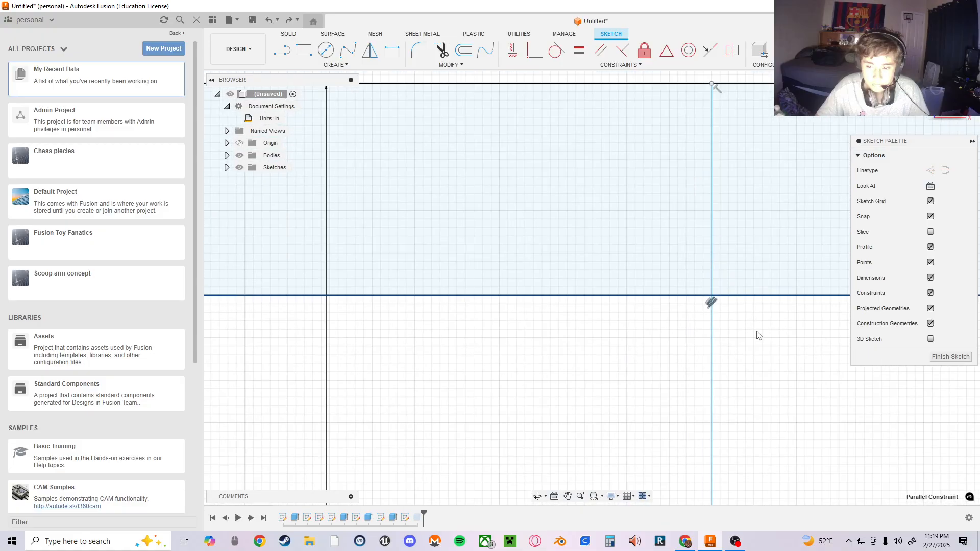
pyautogui.scroll(-3, 760, 337)
pyautogui.moveTo(768, 341); pyautogui.dragTo(535, 358, button='middle')
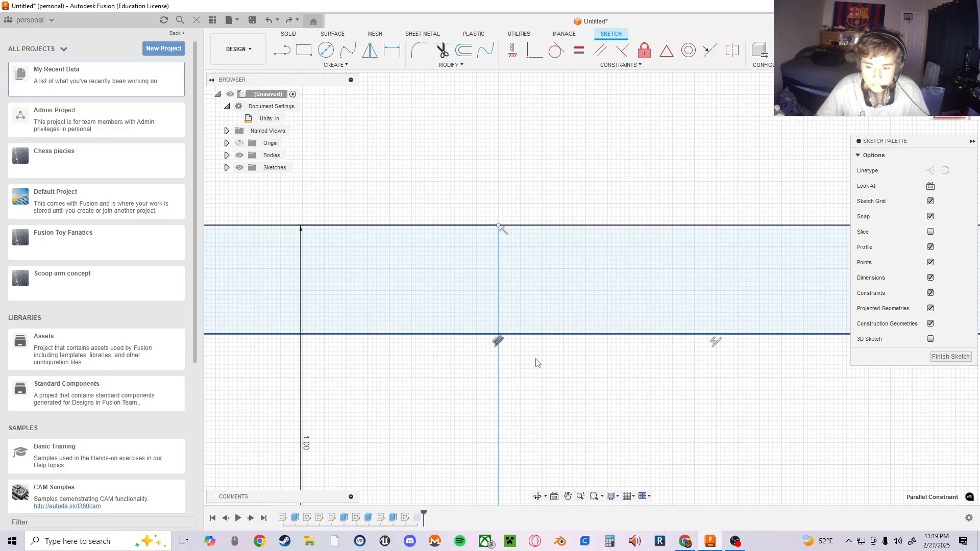
pyautogui.rightClick(504, 342)
pyautogui.click(472, 325)
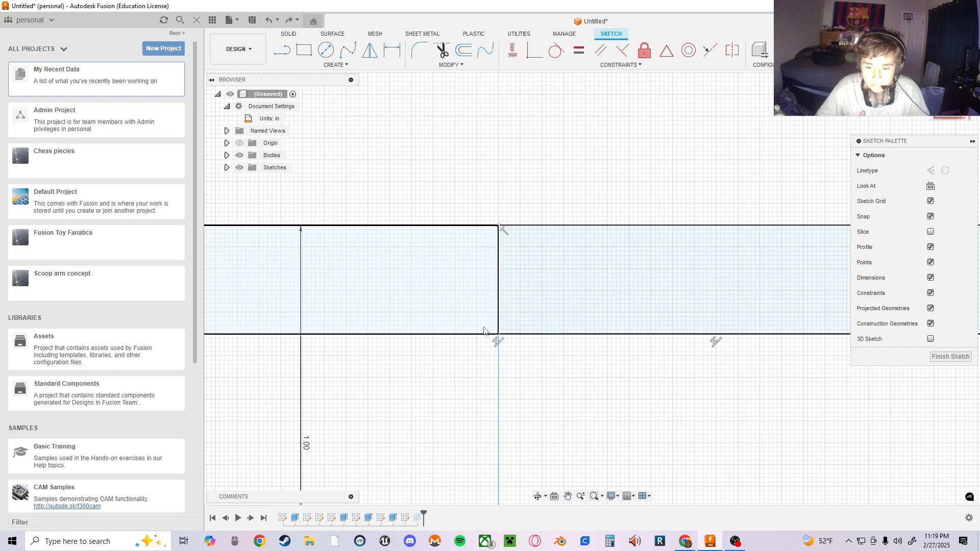
# - Delete the remaining constraint at the crossing and the perpendicular constraint between the vertical line and the rectangle's top edge
pyautogui.rightClick(504, 343)
pyautogui.click(488, 326)
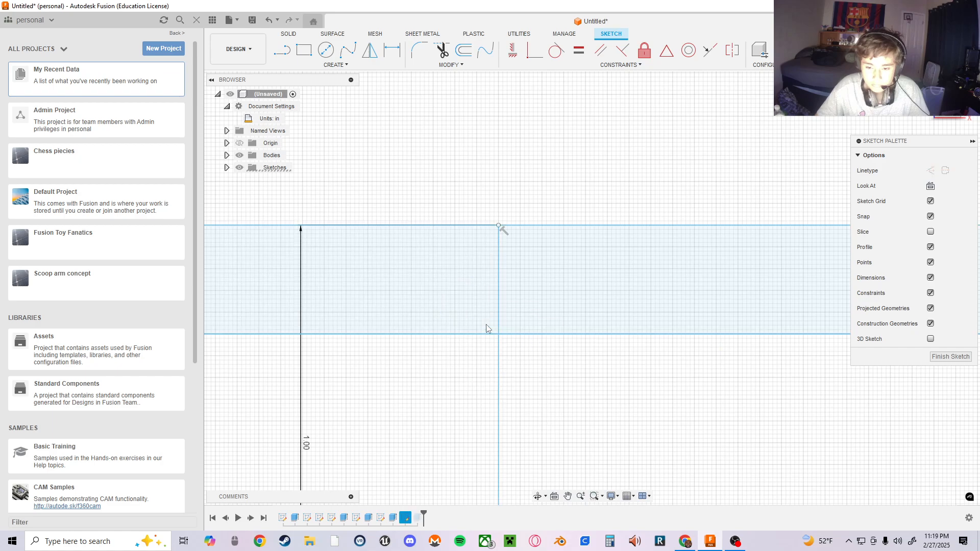
pyautogui.scroll(-5, 709, 347)
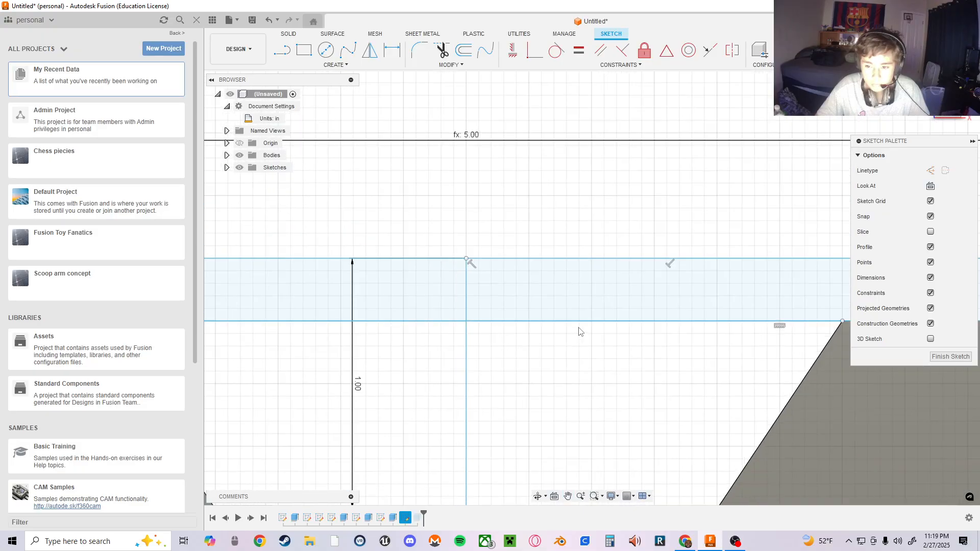
pyautogui.rightClick(680, 288)
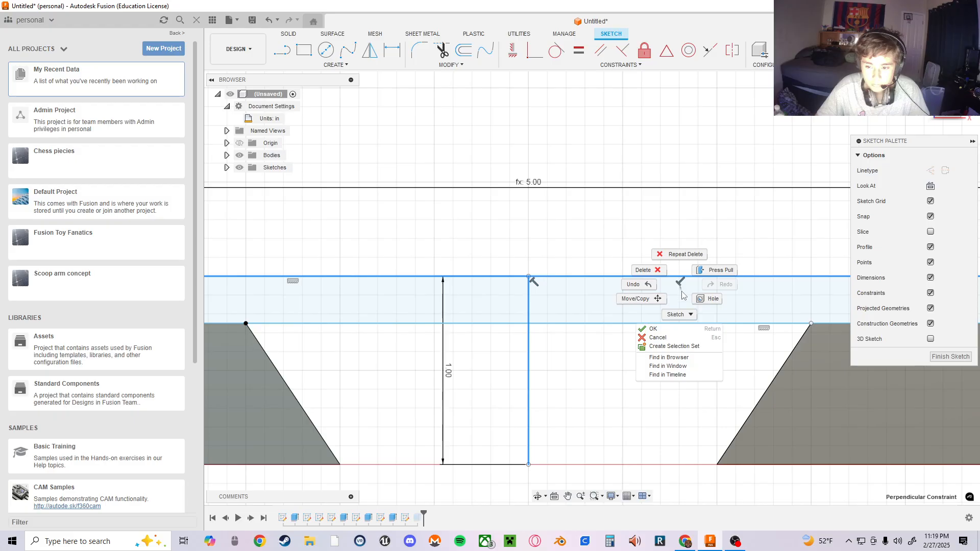
pyautogui.click(653, 273)
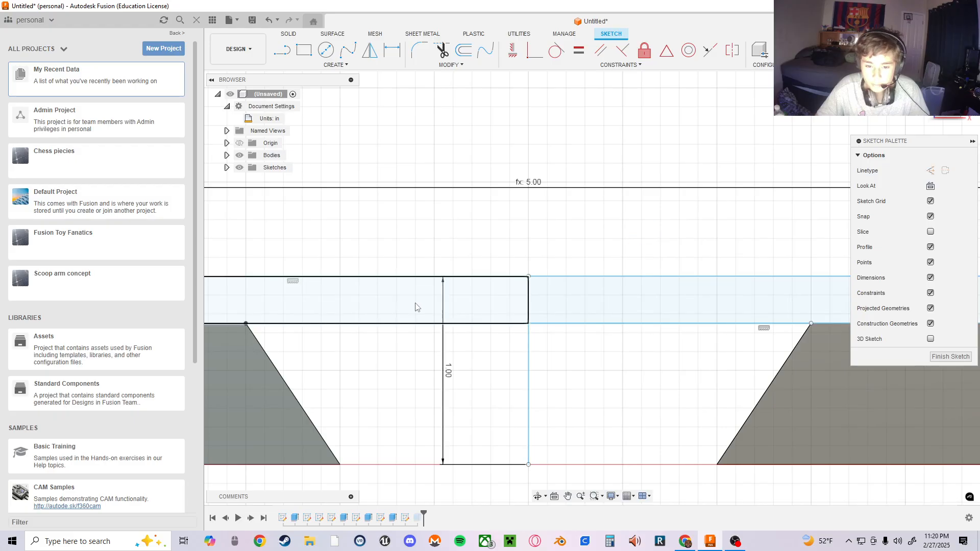
# - Try a perpendicular constraint between the vertical line and the rectangle's bottom edge, and delete it again
pyautogui.scroll(-3, 564, 306)
pyautogui.moveTo(653, 319); pyautogui.dragTo(594, 322, button='middle')
pyautogui.scroll(5, 587, 318)
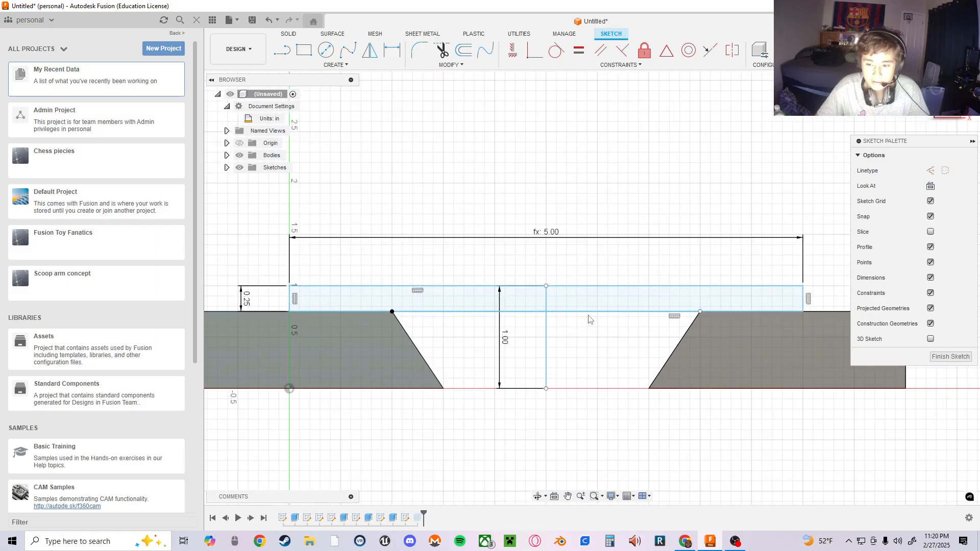
pyautogui.click(534, 280)
pyautogui.click(490, 286)
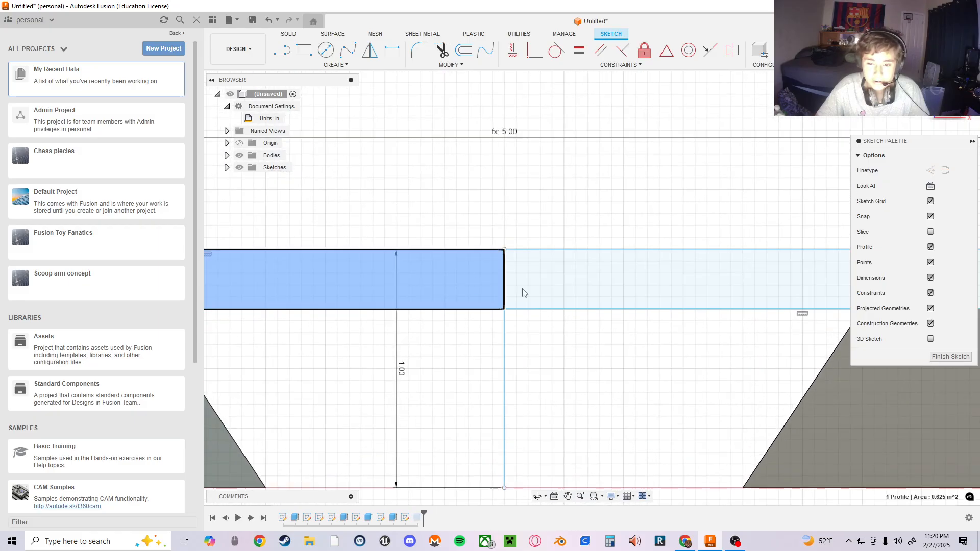
pyautogui.click(505, 353)
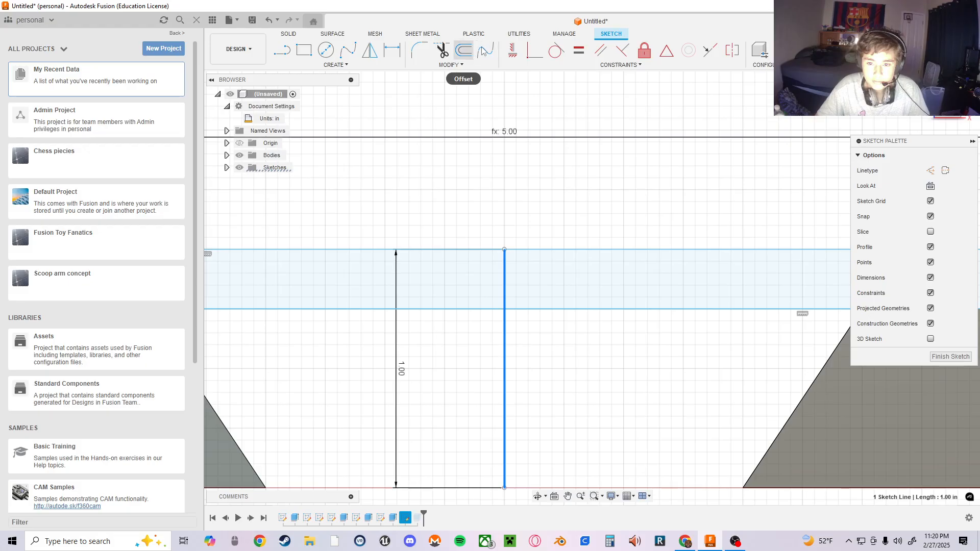
pyautogui.click(620, 65)
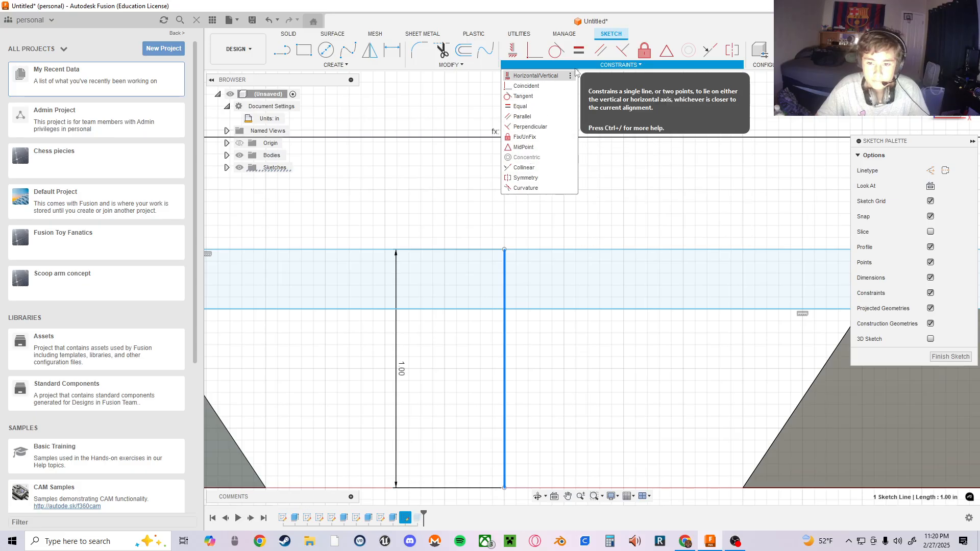
pyautogui.click(625, 53)
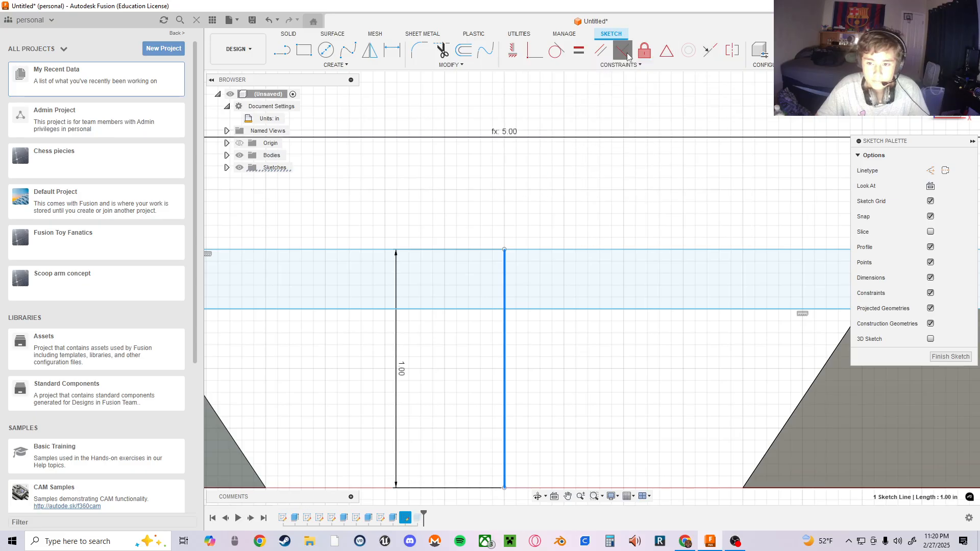
pyautogui.click(506, 310)
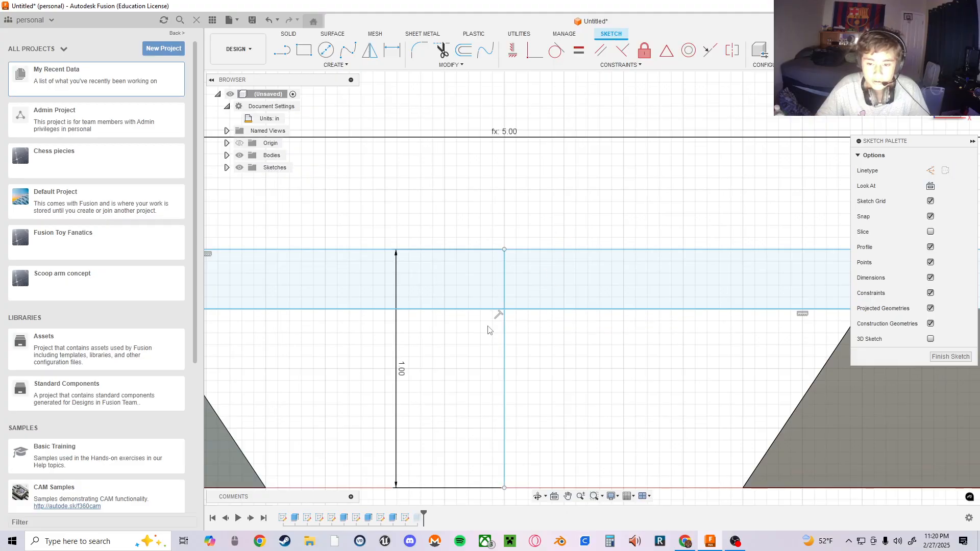
pyautogui.rightClick(499, 315)
pyautogui.click(470, 308)
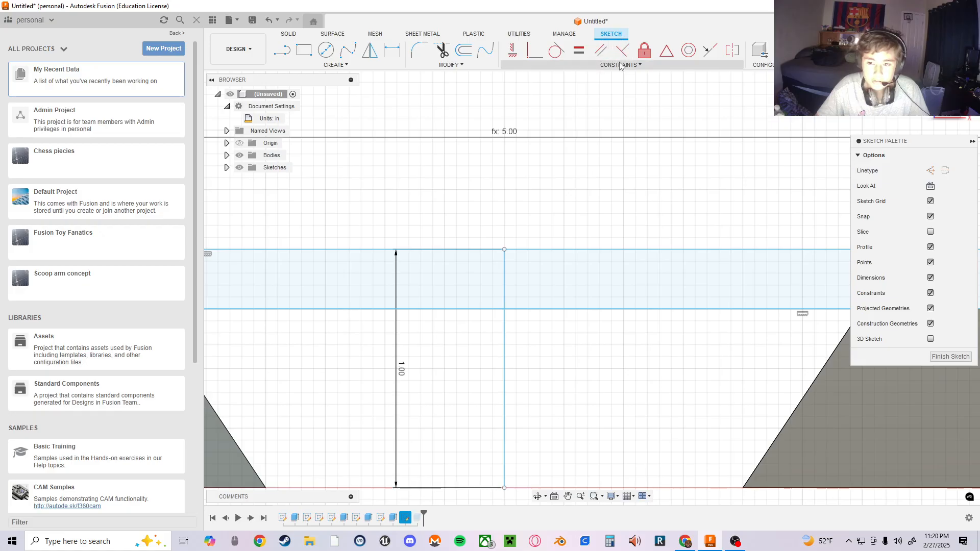
pyautogui.click(638, 66)
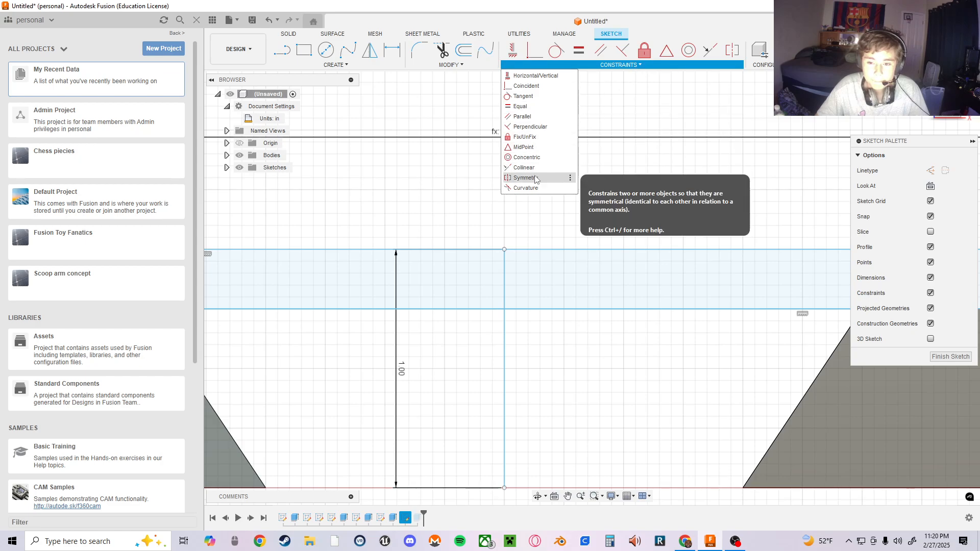
pyautogui.click(530, 126)
pyautogui.click(535, 309)
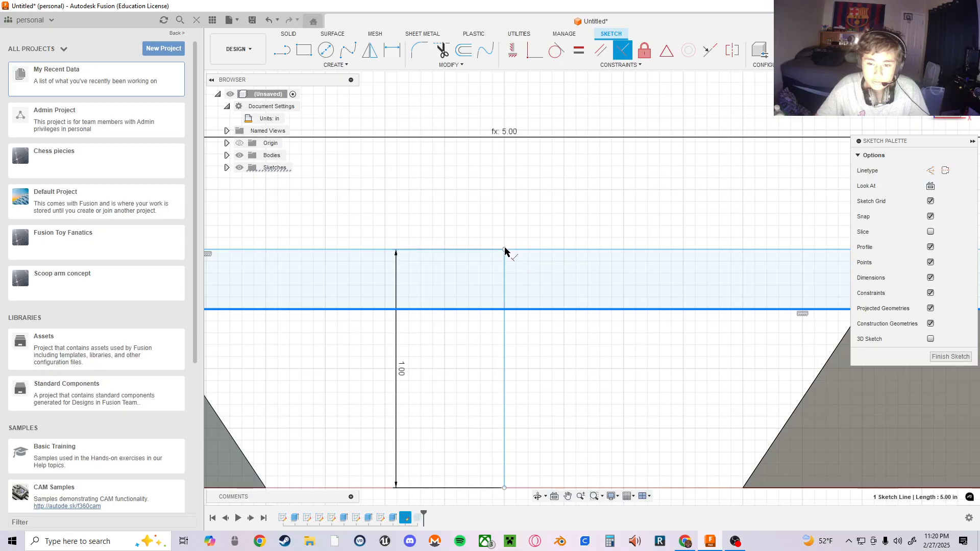
pyautogui.scroll(3, 502, 253)
pyautogui.scroll(3, 503, 255)
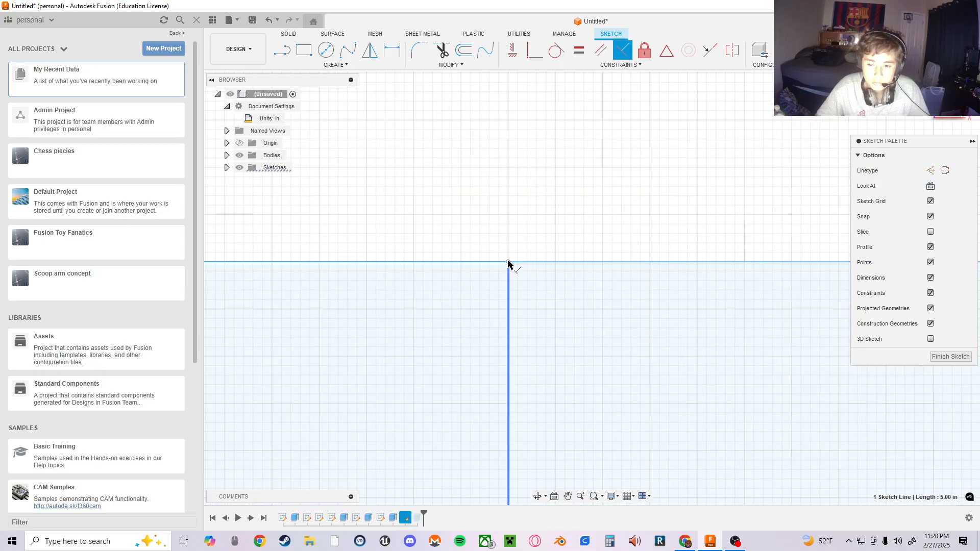
pyautogui.press('Escape')
pyautogui.scroll(1, 623, 316)
pyautogui.scroll(1, 645, 346)
pyautogui.click(596, 342)
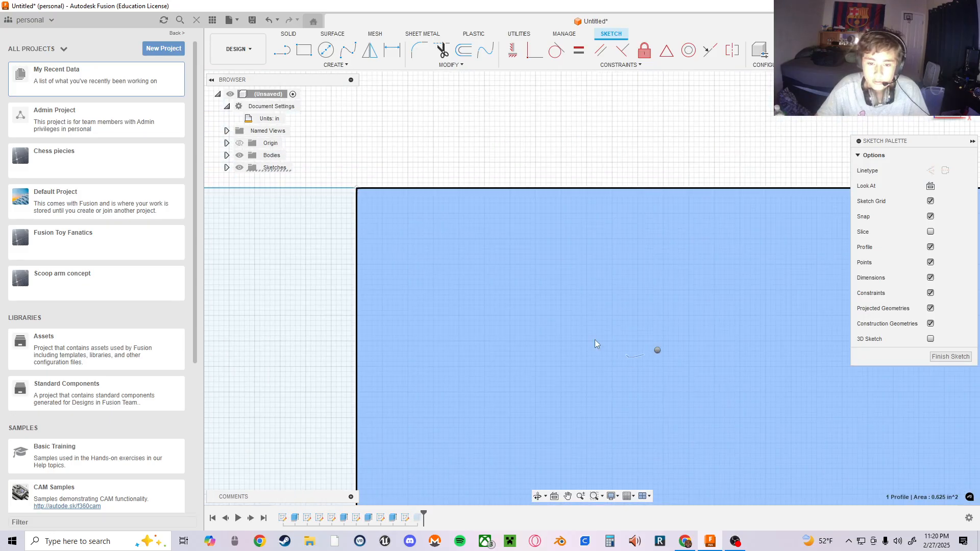
pyautogui.moveTo(484, 147); pyautogui.dragTo(516, 156, button='right')
pyautogui.click(531, 128)
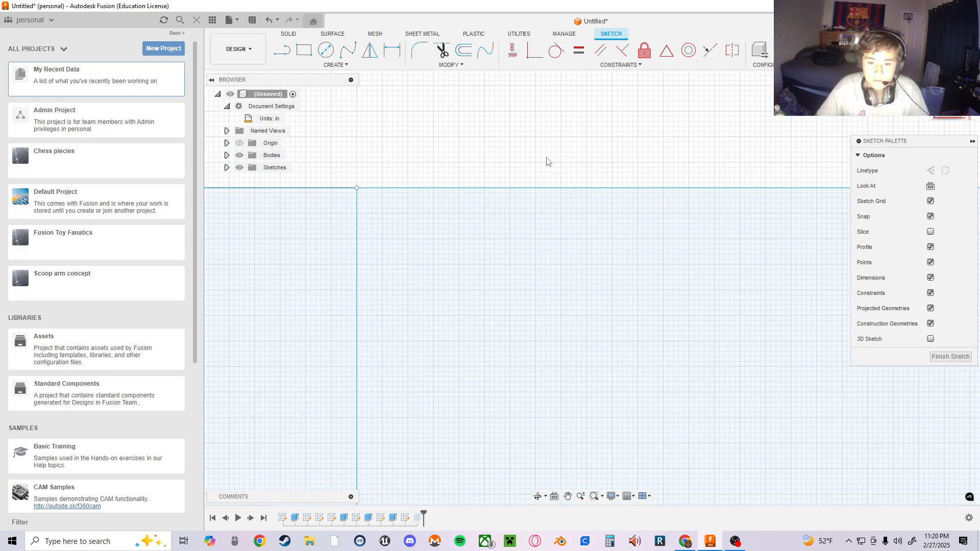
# - Delete the vertical line in the middle of the dovetail gap
pyautogui.moveTo(557, 149)
pyautogui.mouseDown(button='middle')
pyautogui.moveTo(592, 109)
pyautogui.moveTo(647, 86)
pyautogui.mouseUp(button='middle')
pyautogui.scroll(3, 640, 204)
pyautogui.scroll(-5, 613, 265)
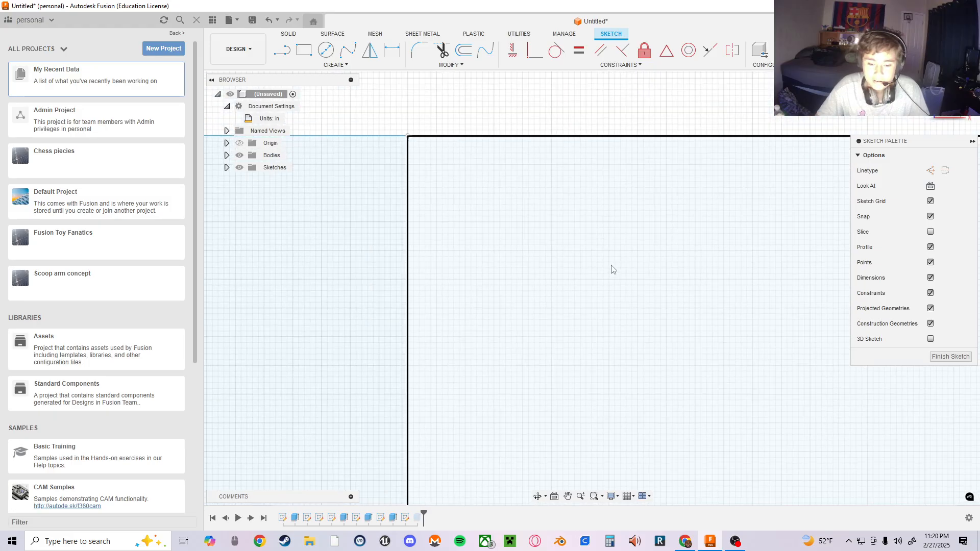
pyautogui.scroll(-2, 674, 388)
pyautogui.moveTo(674, 388); pyautogui.dragTo(589, 165, button='middle')
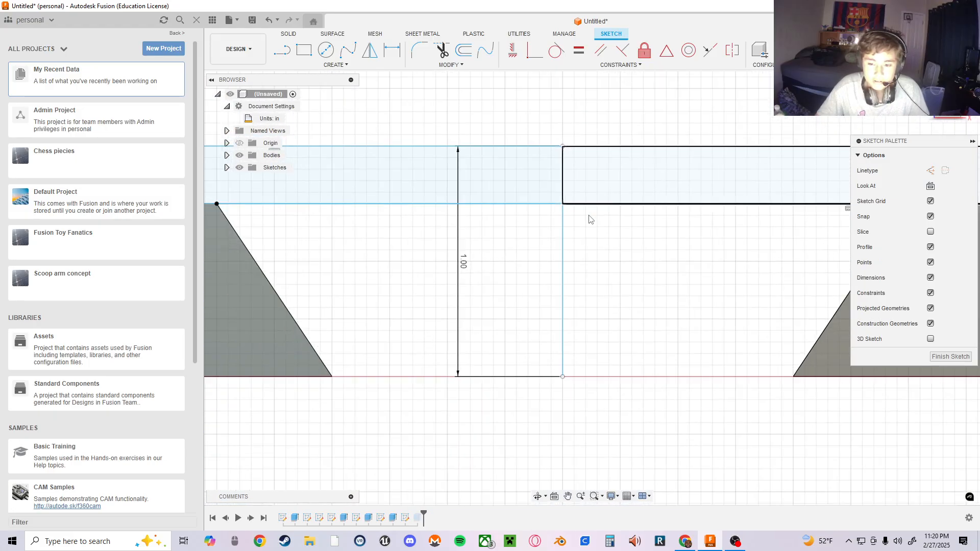
pyautogui.scroll(-1, 577, 284)
pyautogui.scroll(1, 577, 284)
pyautogui.moveTo(566, 286)
pyautogui.mouseDown(button='middle')
pyautogui.moveTo(555, 304)
pyautogui.moveTo(750, 247)
pyautogui.moveTo(979, 241)
pyautogui.mouseUp(button='middle')
pyautogui.click(549, 302)
pyautogui.rightClick(549, 302)
pyautogui.click(511, 286)
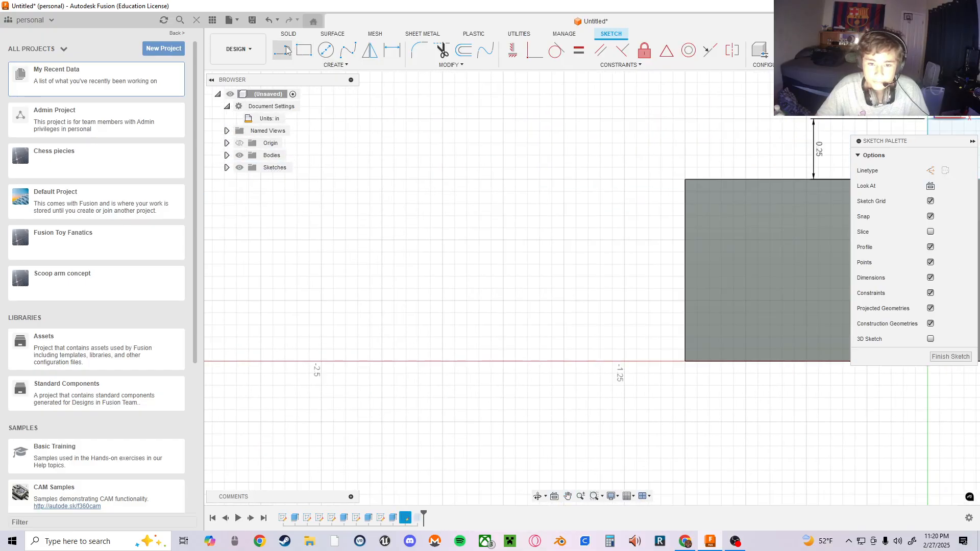
# - Draw a 1 in vertical line upward from the horizontal axis, in the empty area beyond the left block
pyautogui.click(480, 361)
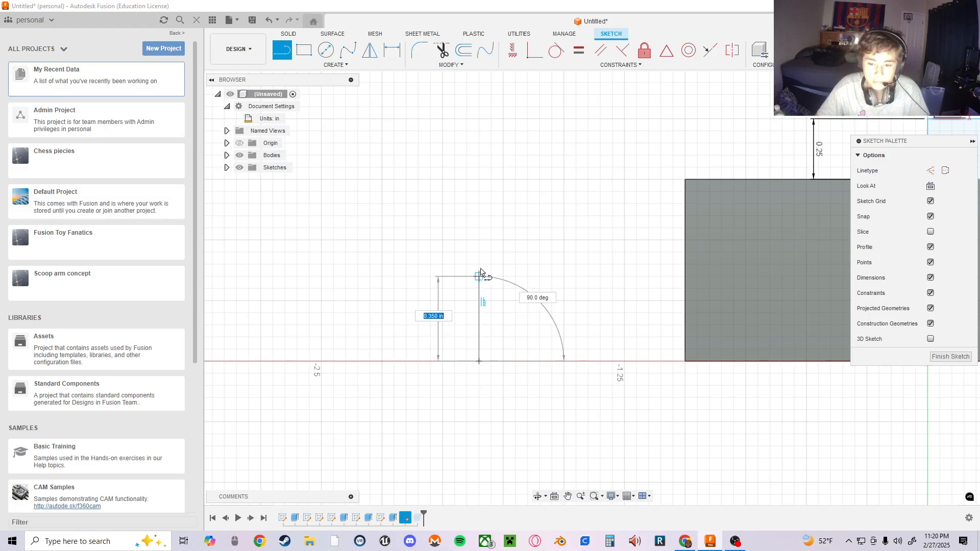
pyautogui.write('1')
pyautogui.press('Return')
pyautogui.press('Escape')
pyautogui.scroll(2, 551, 214)
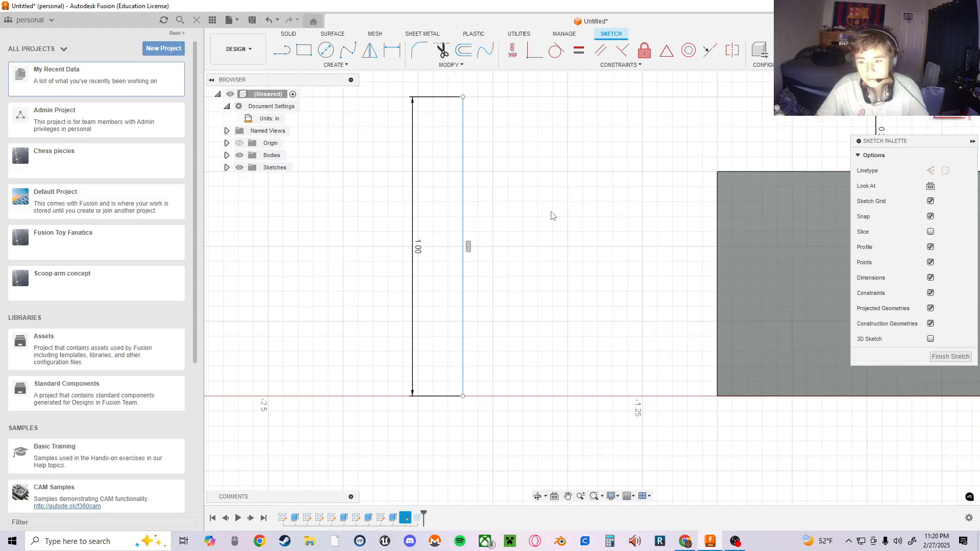
# - Draw a short horizontal line toward the left block from the upper endpoint of the new vertical line
pyautogui.scroll(-5, 603, 199)
pyautogui.moveTo(625, 210); pyautogui.dragTo(431, 238, button='middle')
pyautogui.scroll(1, 431, 238)
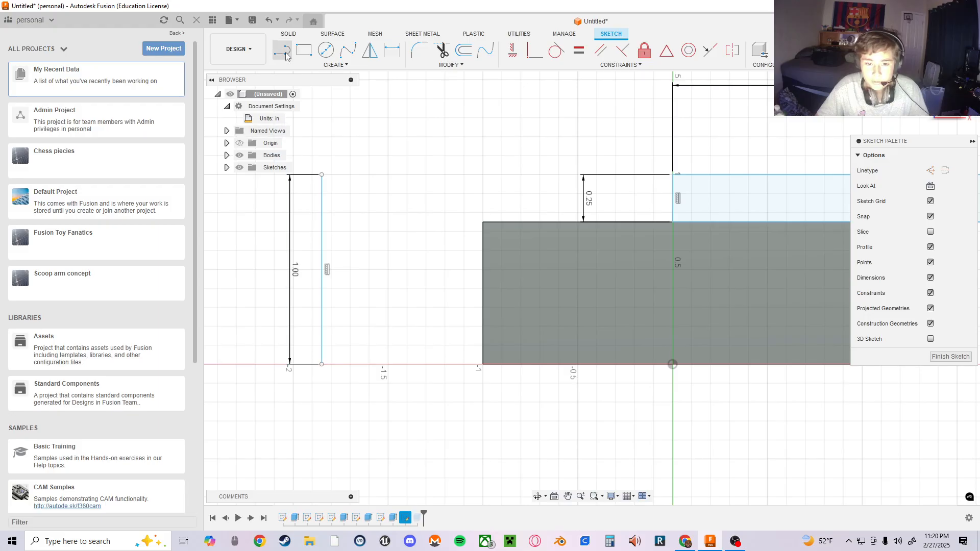
pyautogui.click(321, 175)
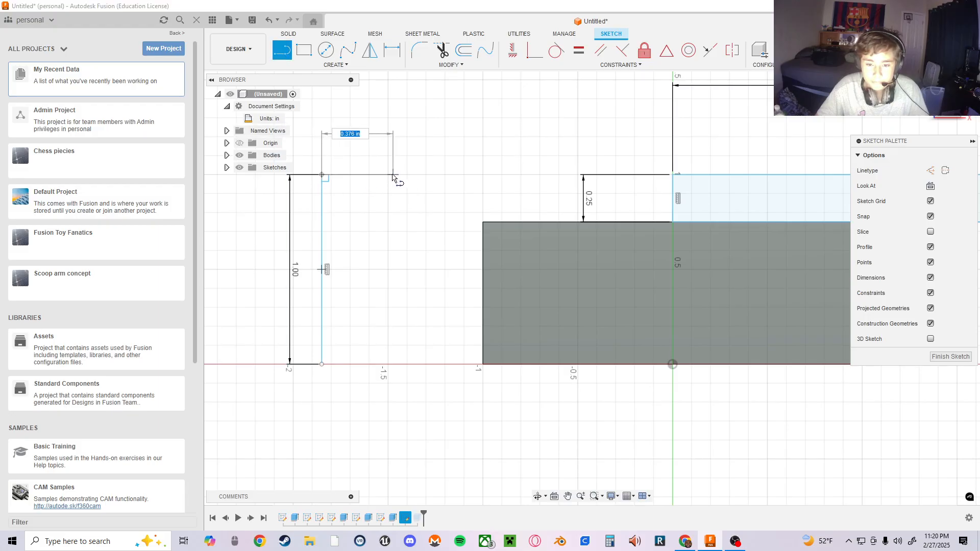
pyautogui.click(383, 175)
pyautogui.moveTo(513, 219); pyautogui.dragTo(474, 208, button='middle')
pyautogui.press('Escape')
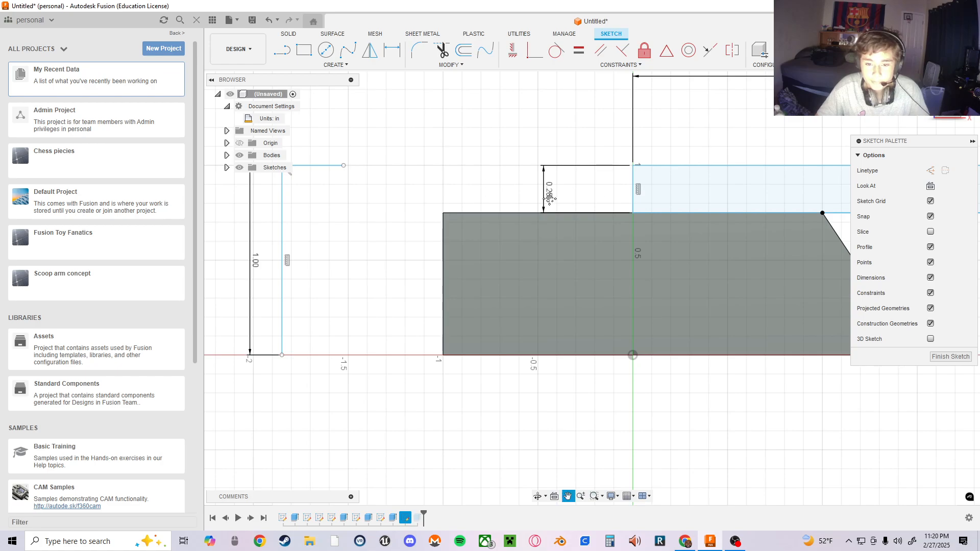
# - Try a collinear constraint between the rectangle's bottom edge and the short horizontal line beyond the left block, and undo it
pyautogui.moveTo(549, 199); pyautogui.dragTo(427, 221, button='middle')
pyautogui.scroll(-2, 427, 220)
pyautogui.scroll(1, 544, 241)
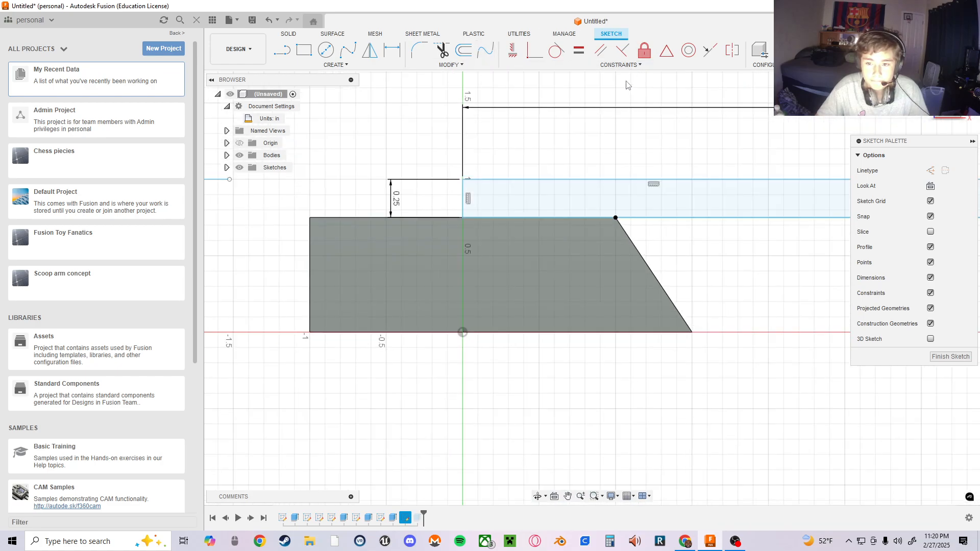
pyautogui.click(556, 65)
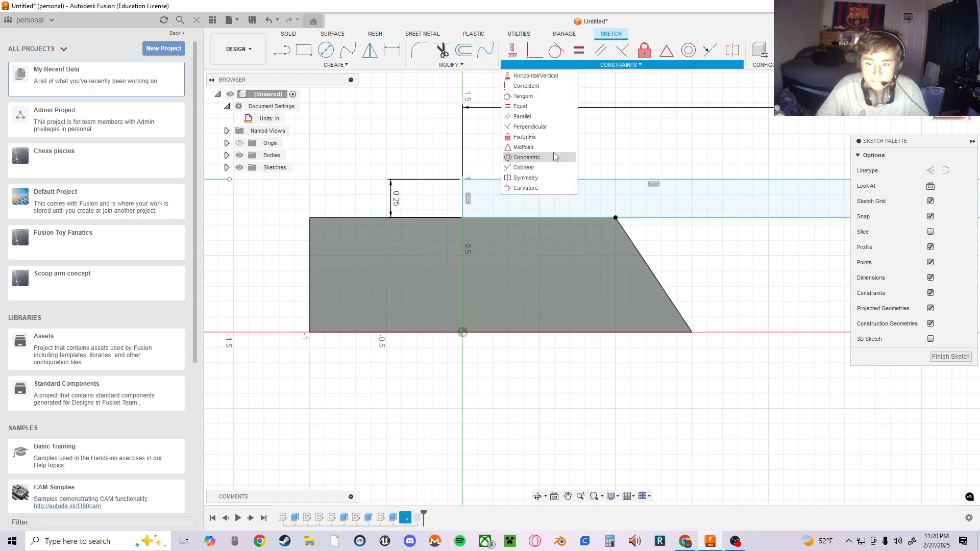
pyautogui.click(526, 167)
pyautogui.click(638, 219)
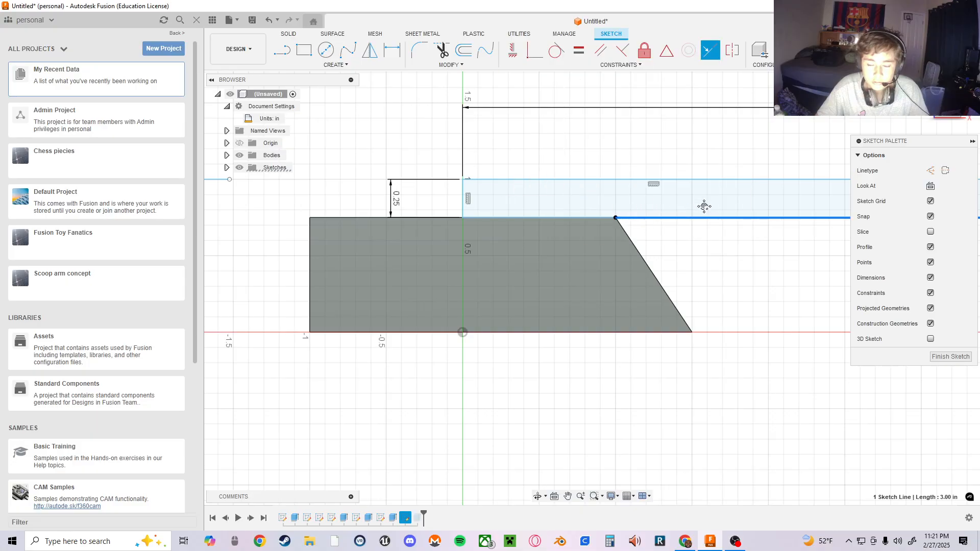
pyautogui.moveTo(704, 206); pyautogui.dragTo(832, 272, button='middle')
pyautogui.click(337, 245)
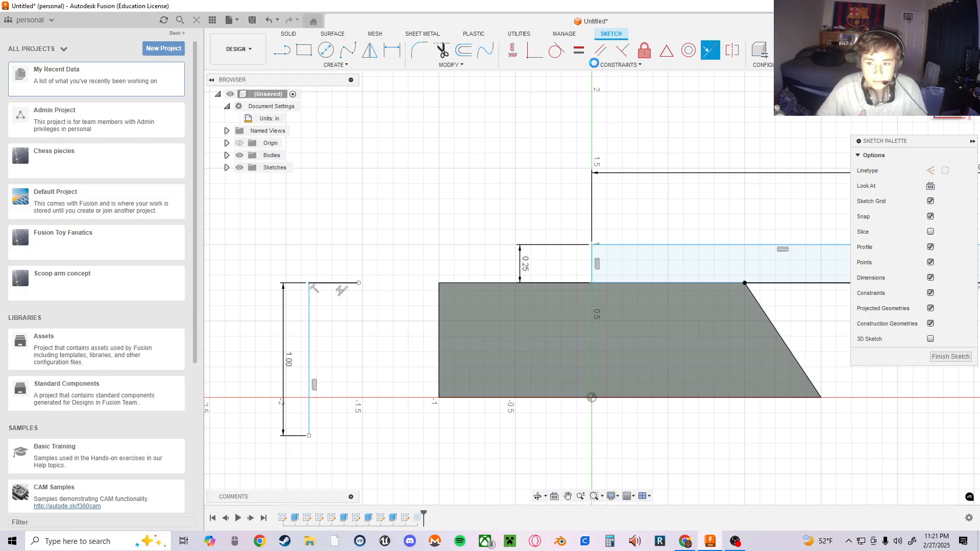
pyautogui.press('Escape')
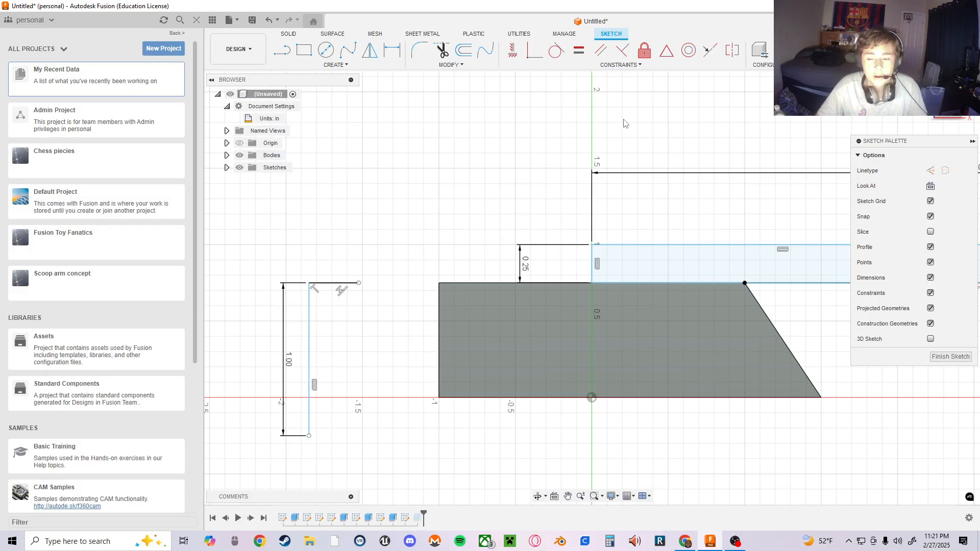
pyautogui.hotkey('ctrl', 'z')
# - Retry making the short horizontal line collinear with the rectangle's bottom edge, and undo the constraint again
pyautogui.click(629, 65)
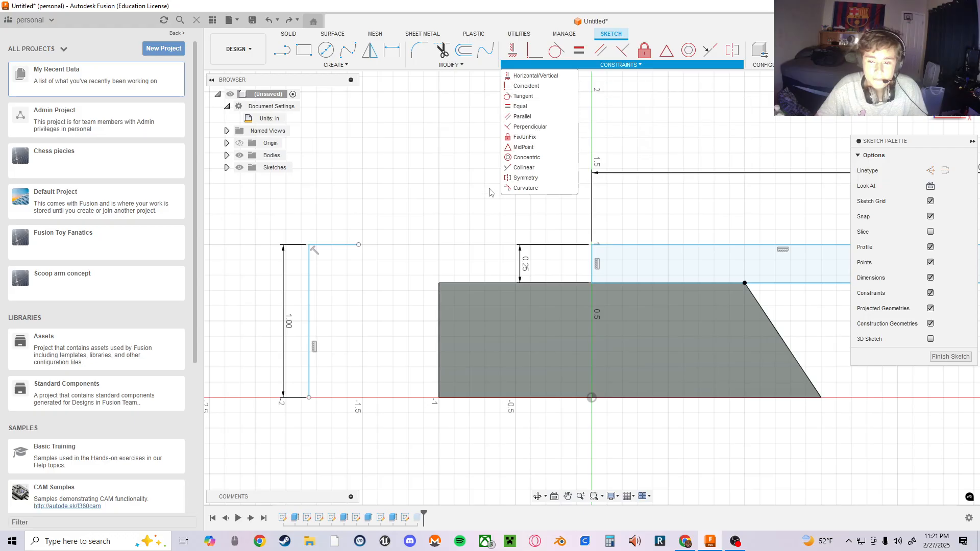
pyautogui.moveTo(468, 221); pyautogui.dragTo(373, 227, button='middle')
pyautogui.click(701, 286)
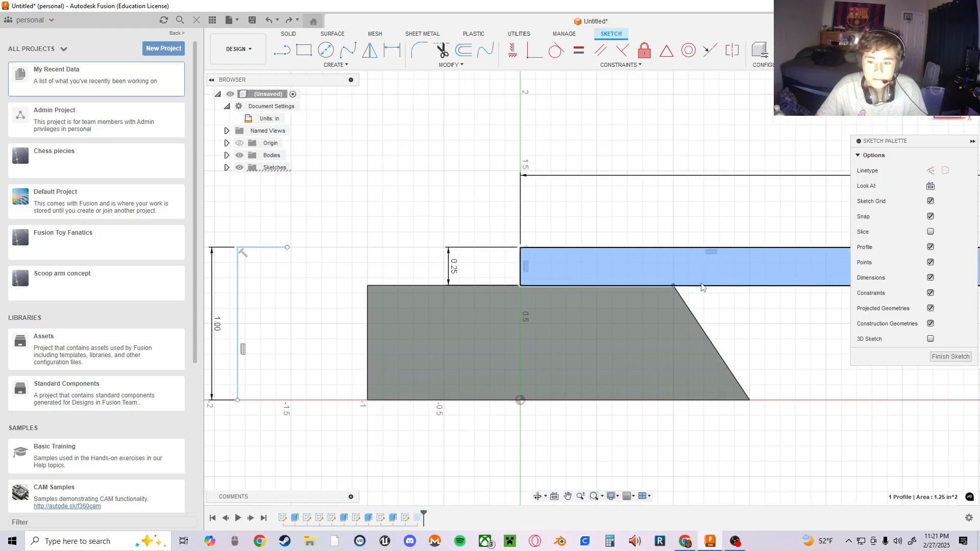
pyautogui.click(622, 50)
pyautogui.click(623, 65)
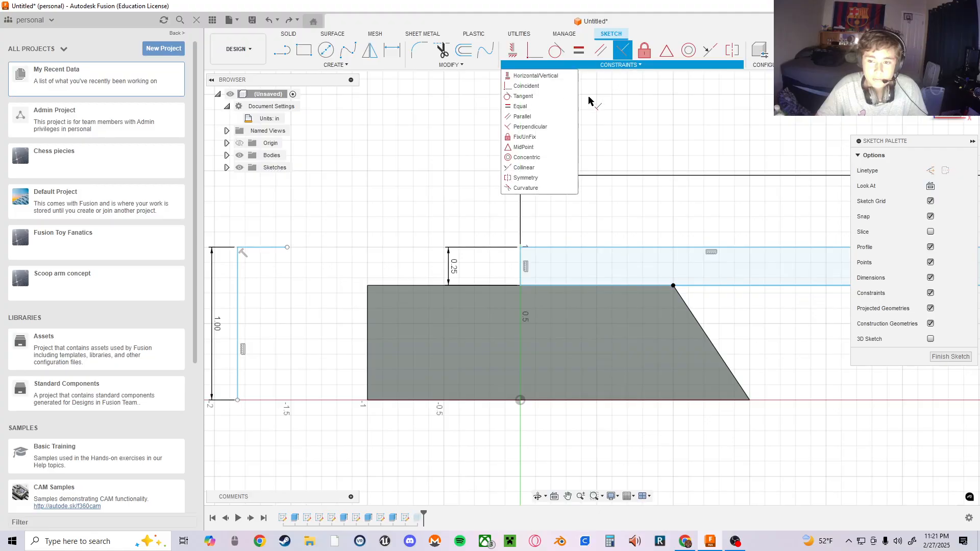
pyautogui.click(534, 168)
pyautogui.click(710, 285)
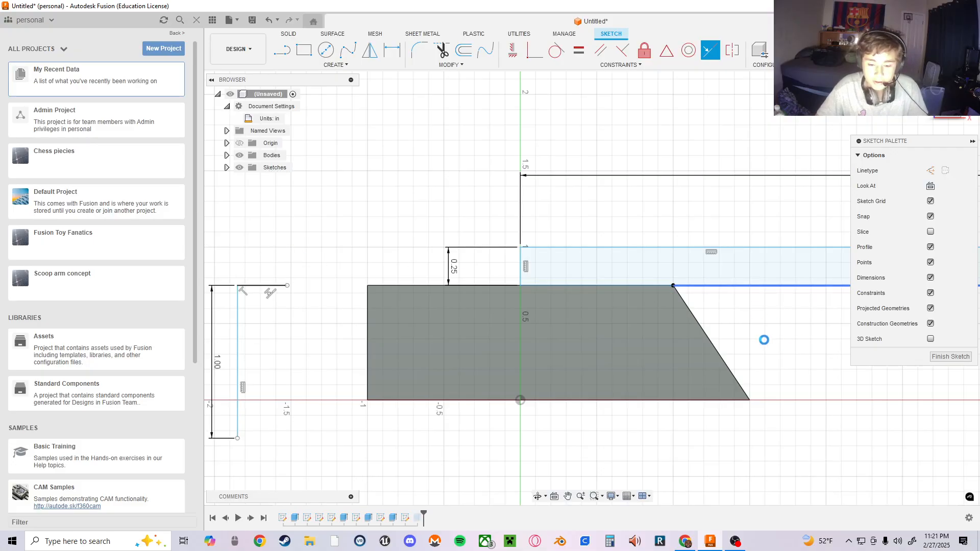
pyautogui.hotkey('ctrl', 'z')
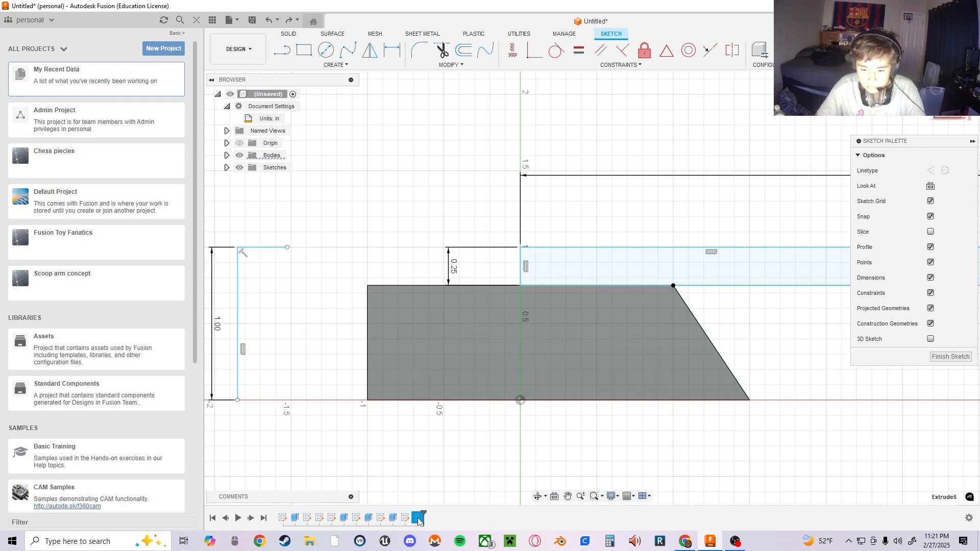
# - Finish the sketch and delete the extrusion of the upper section
pyautogui.click(950, 356)
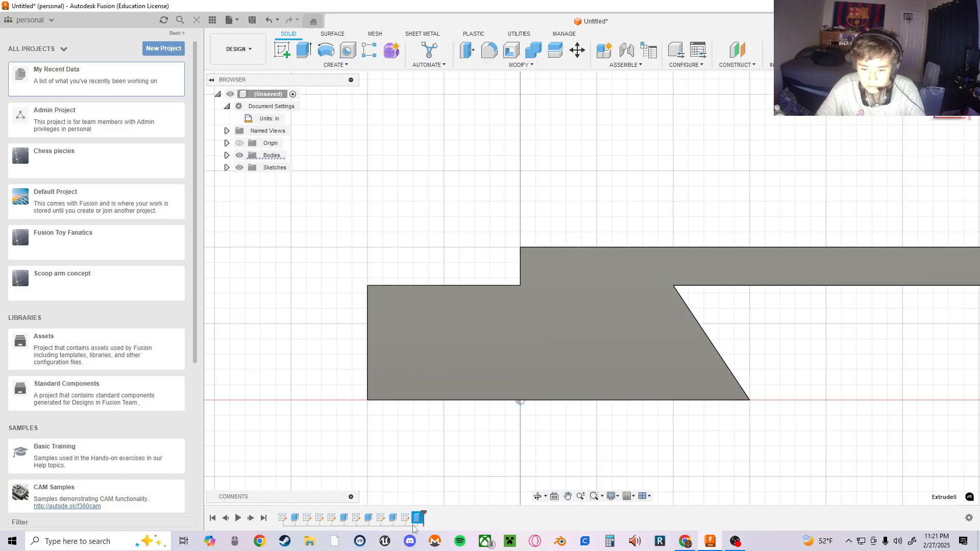
pyautogui.press('Delete')
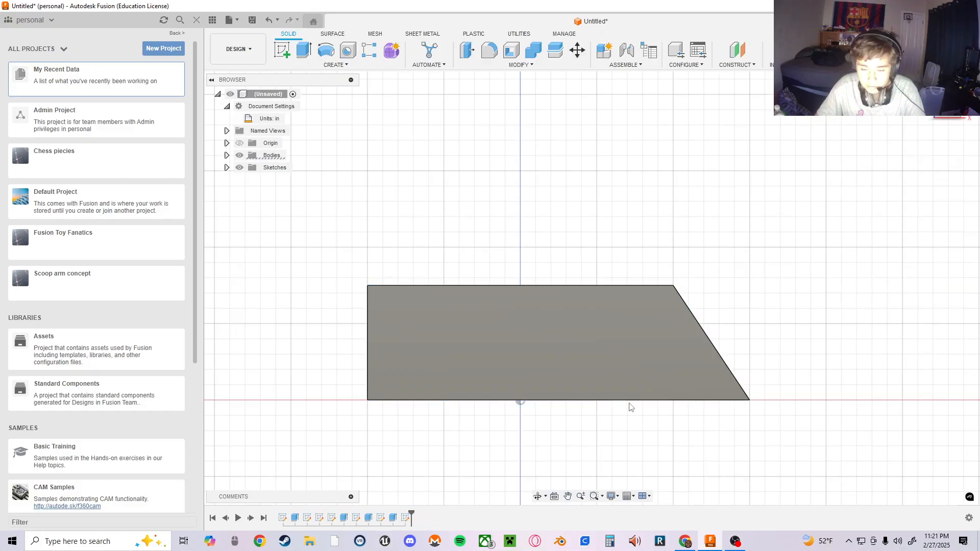
# - Start a new sketch on the front face of the left dovetail block
pyautogui.scroll(1, 630, 403)
pyautogui.moveTo(631, 369); pyautogui.dragTo(366, 343, button='middle')
pyautogui.scroll(1, 383, 233)
pyautogui.scroll(-3, 398, 138)
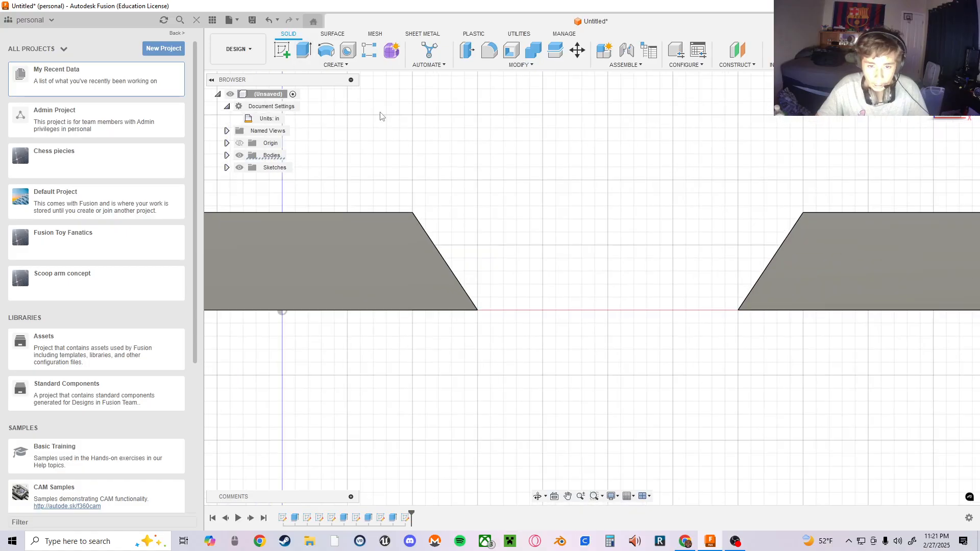
pyautogui.click(282, 50)
pyautogui.click(473, 241)
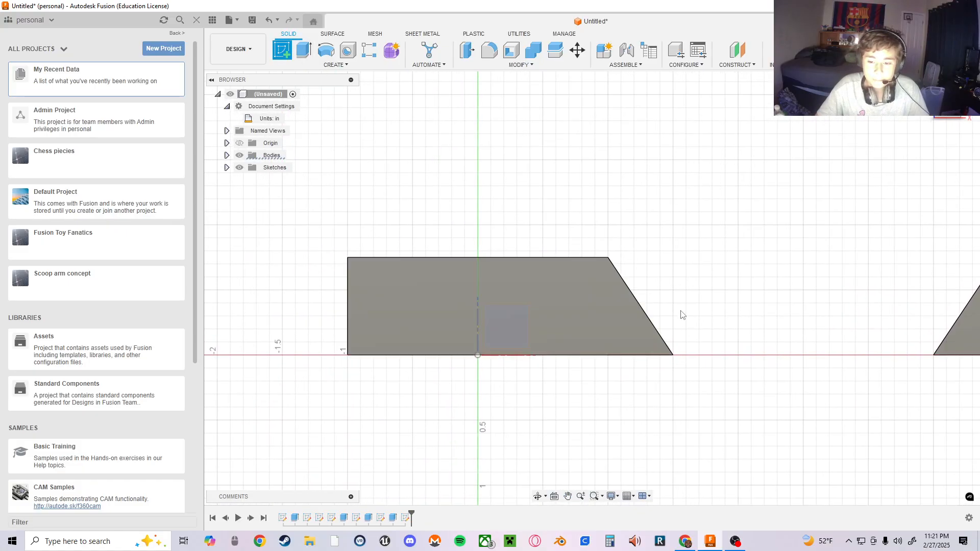
pyautogui.click(588, 321)
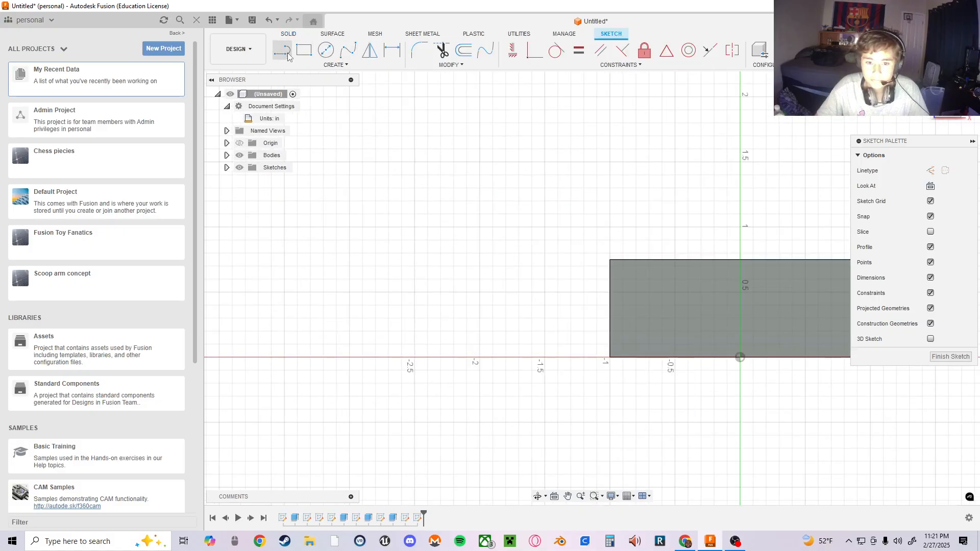
# - Draw a 1 in vertical line upward from the horizontal axis in the middle of the dovetail gap
pyautogui.moveTo(740, 304); pyautogui.dragTo(341, 263, button='middle')
pyautogui.moveTo(540, 300); pyautogui.dragTo(465, 334, button='middle')
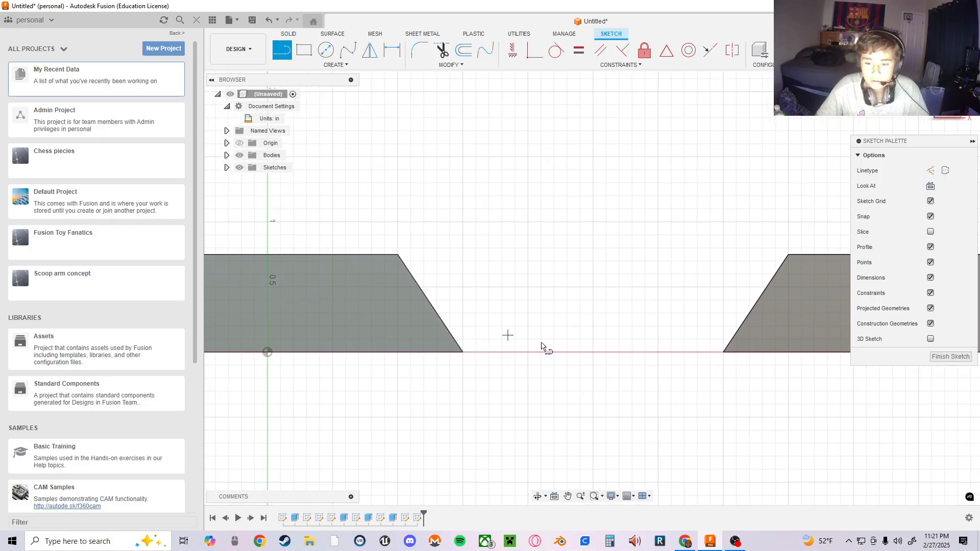
pyautogui.click(592, 352)
pyautogui.write('1')
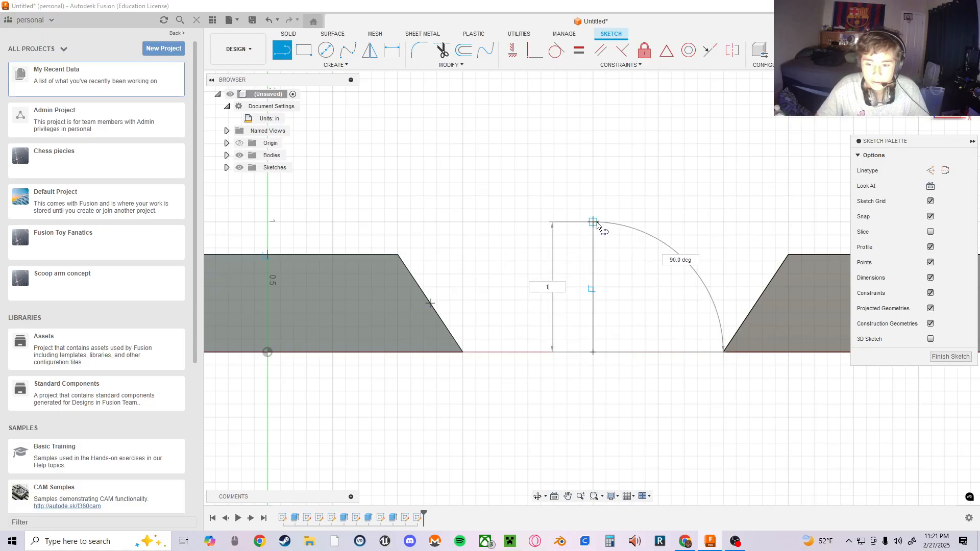
pyautogui.press('Return')
pyautogui.press('Escape')
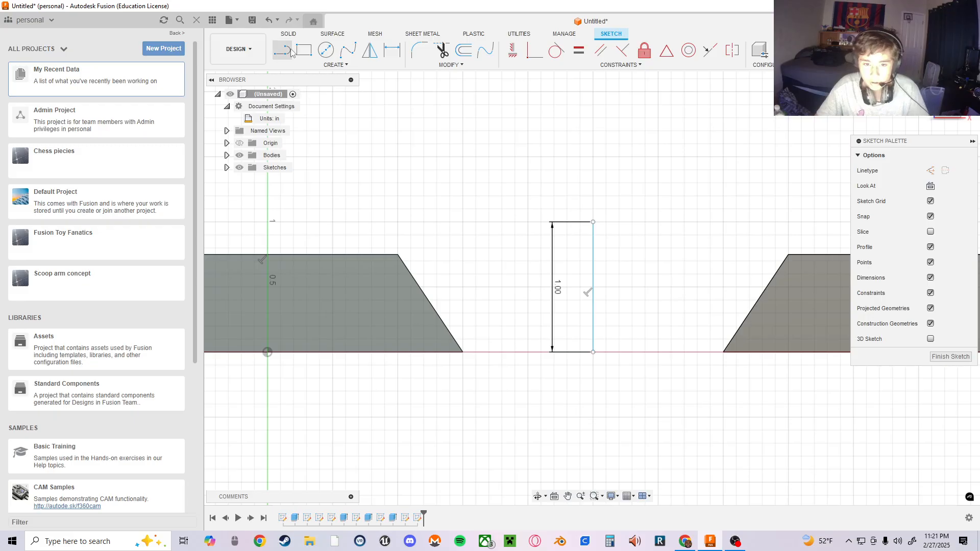
# - Draw a 1.5 in horizontal line from the vertical line's upper endpoint to directly above the left block's sloped upper corner
pyautogui.click(593, 222)
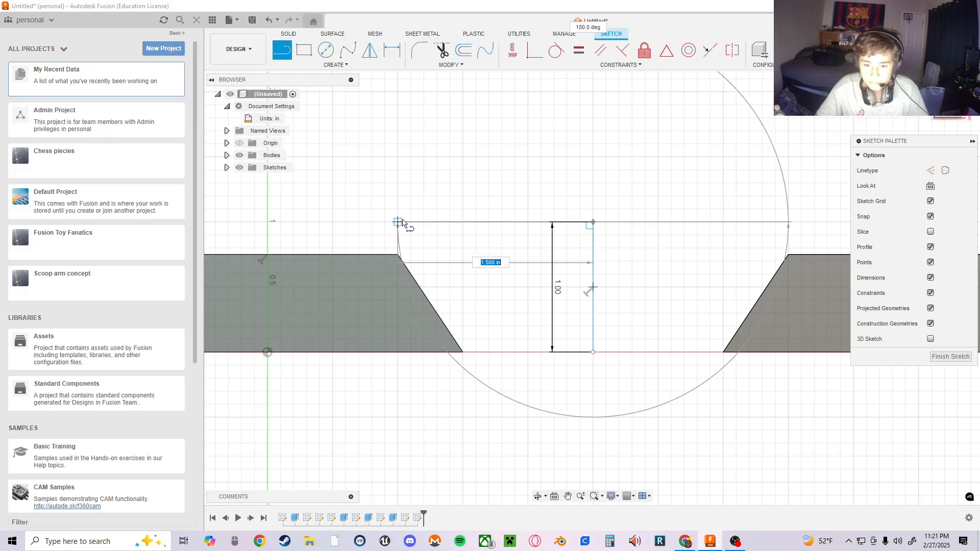
pyautogui.click(399, 222)
pyautogui.moveTo(605, 169); pyautogui.dragTo(606, 212, button='middle')
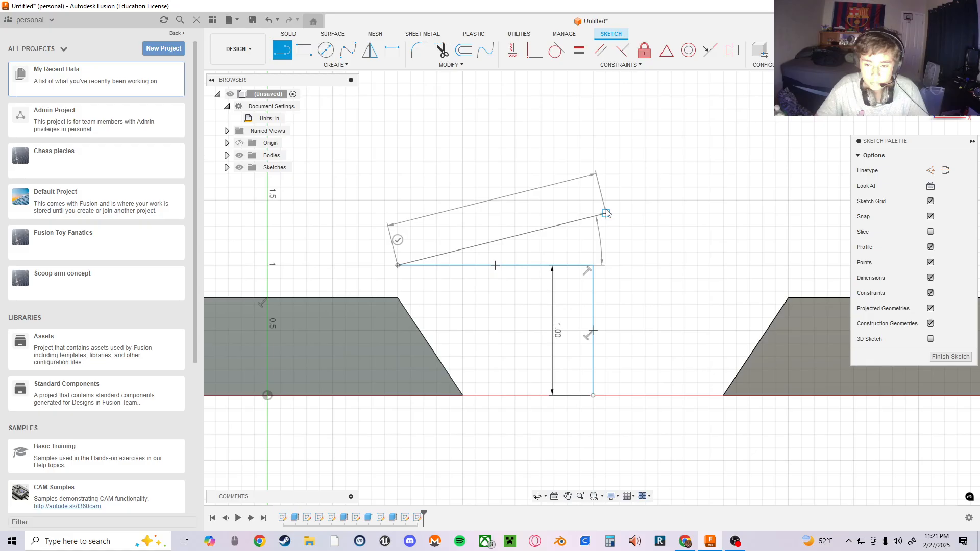
pyautogui.press('Escape')
pyautogui.moveTo(581, 249); pyautogui.dragTo(653, 276, button='middle')
# - Draw a rectangle upward from the horizontal line's free end, using Trap_top_length for its width and 0.25 in for its height
pyautogui.click(305, 50)
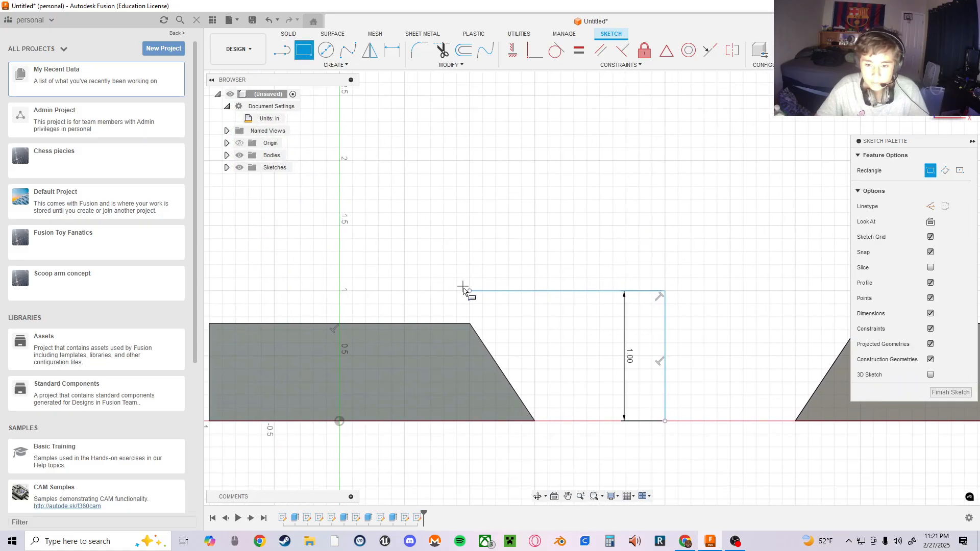
pyautogui.click(470, 292)
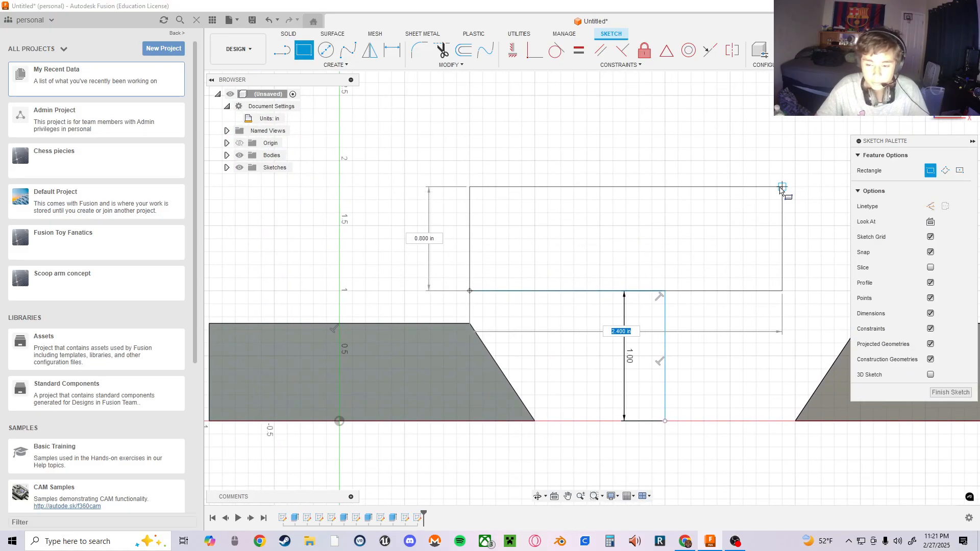
pyautogui.write('tra')
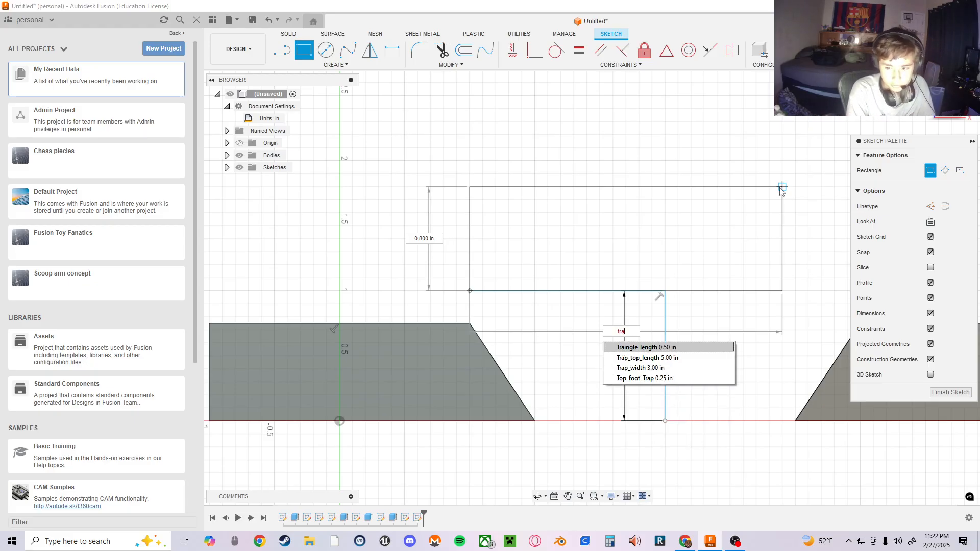
pyautogui.press('Down')
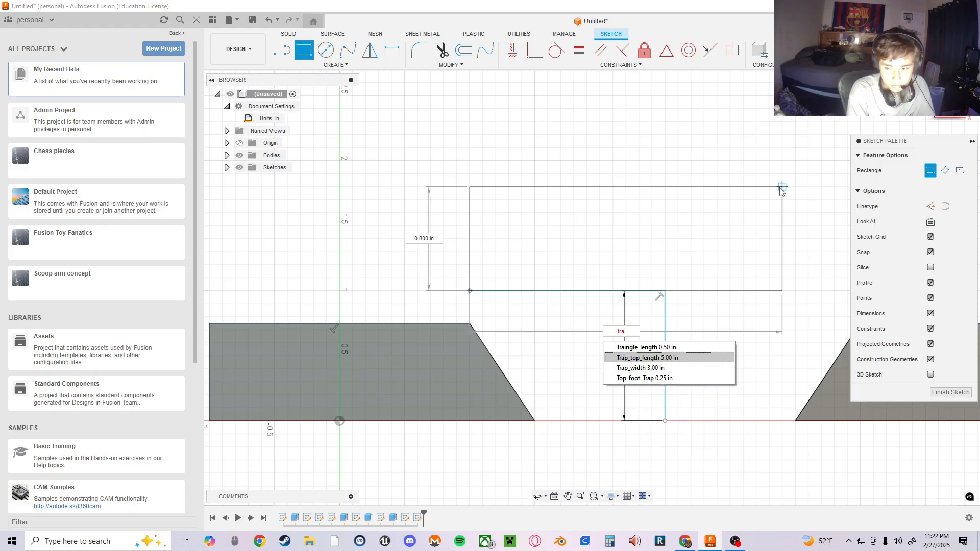
pyautogui.press('Return')
pyautogui.press('Tab')
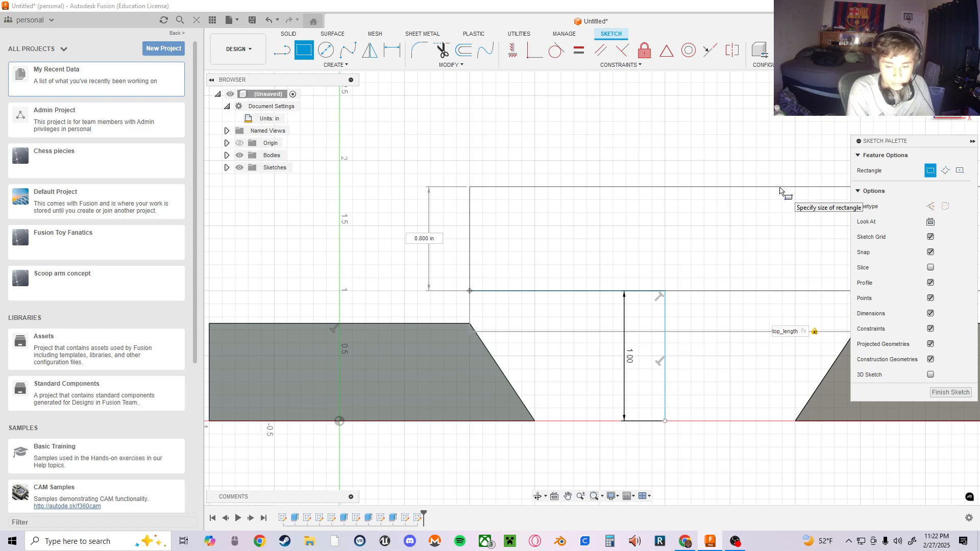
pyautogui.press('Tab')
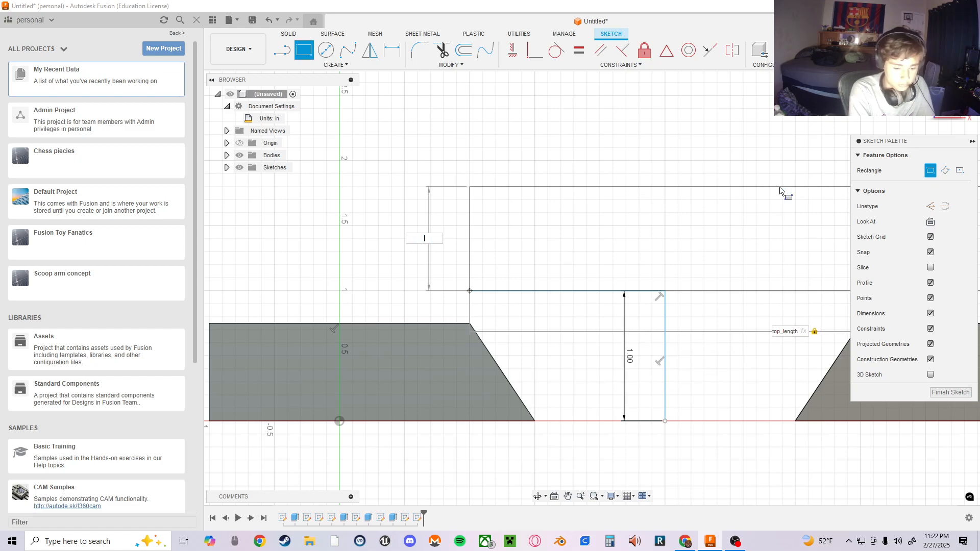
pyautogui.write('.25')
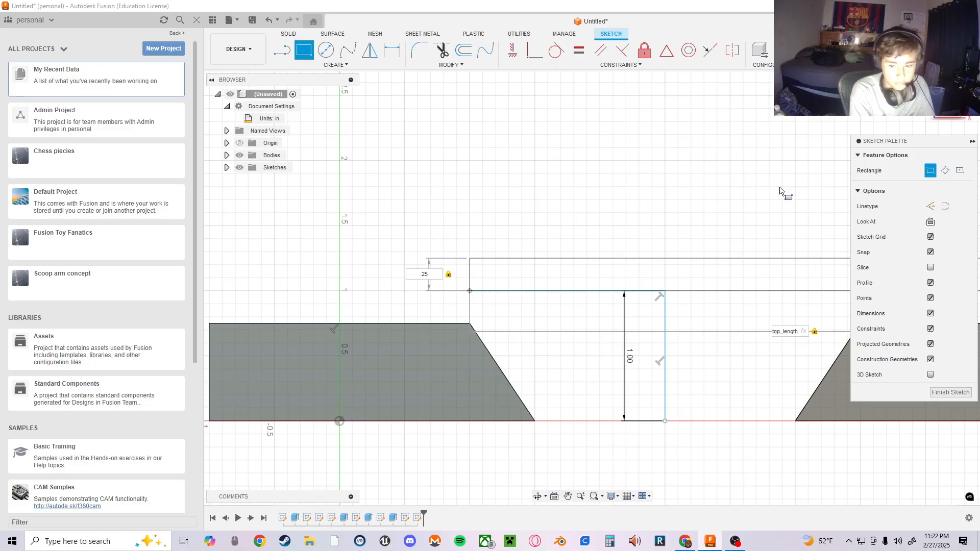
pyautogui.press('Return')
pyautogui.moveTo(837, 195)
pyautogui.mouseDown(button='middle')
pyautogui.moveTo(553, 221)
pyautogui.moveTo(449, 216)
pyautogui.moveTo(611, 216)
pyautogui.mouseUp(button='middle')
# - Draw a vertical line across the rectangle between the midpoints of its bottom and top edges
pyautogui.click(282, 50)
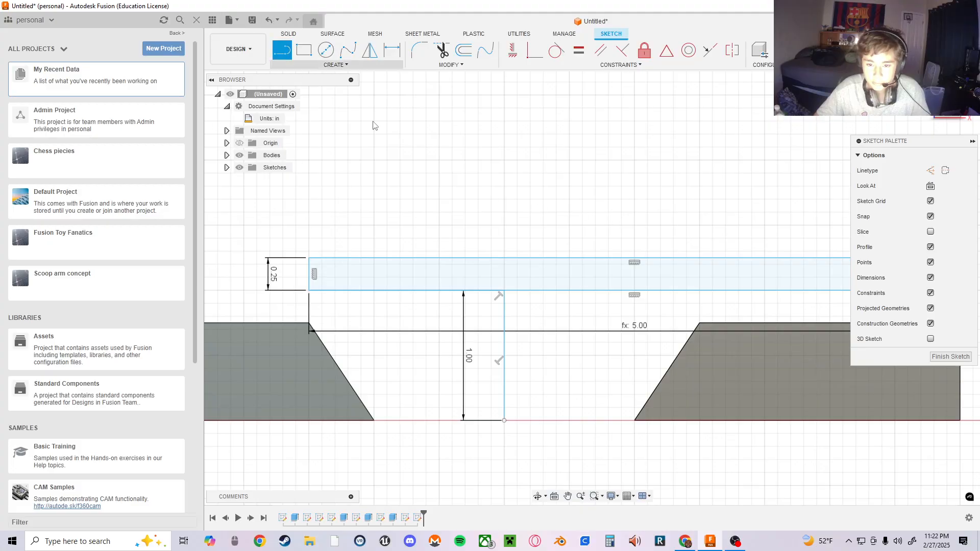
pyautogui.click(634, 291)
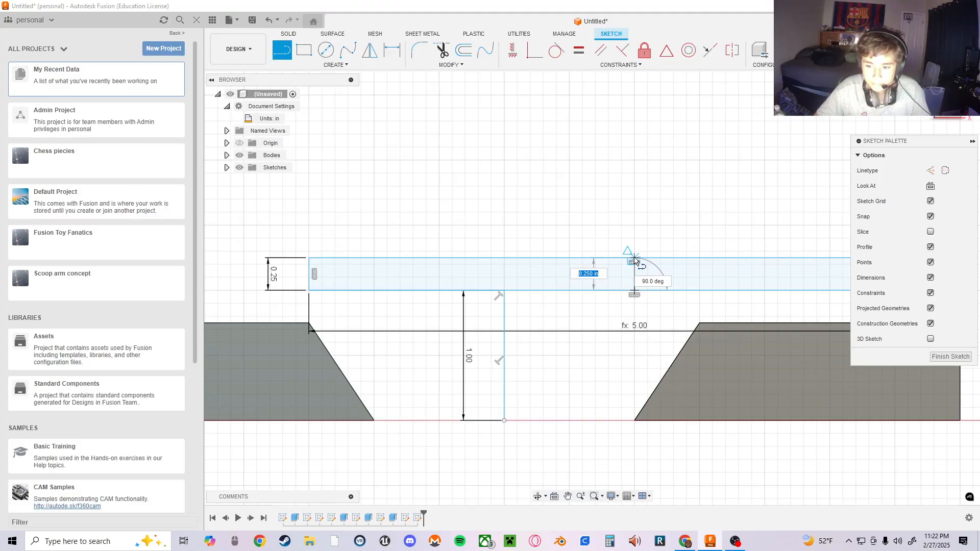
pyautogui.click(635, 258)
pyautogui.moveTo(607, 152); pyautogui.dragTo(651, 149, button='middle')
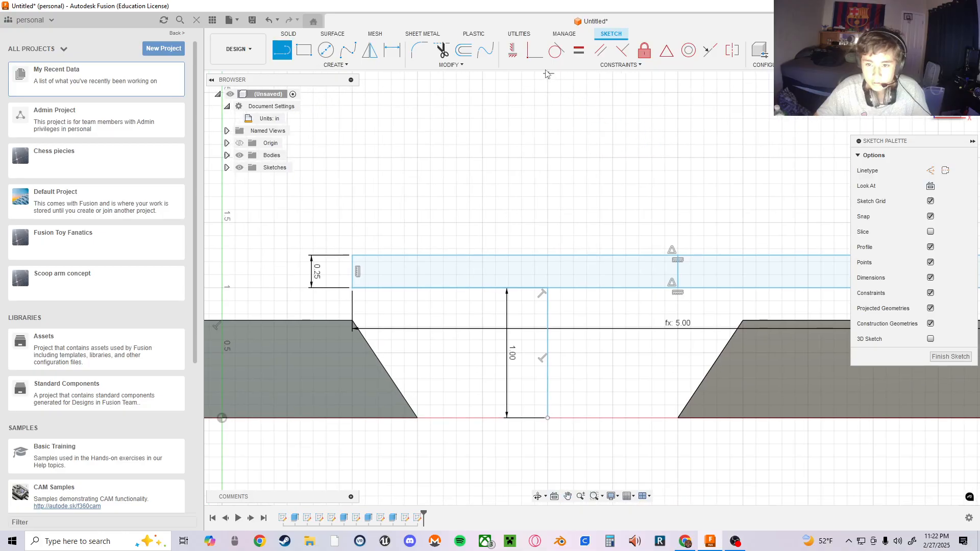
# - Try a collinear constraint between the rectangle's vertical centre line and the 1 in vertical line, and undo it
pyautogui.click(593, 65)
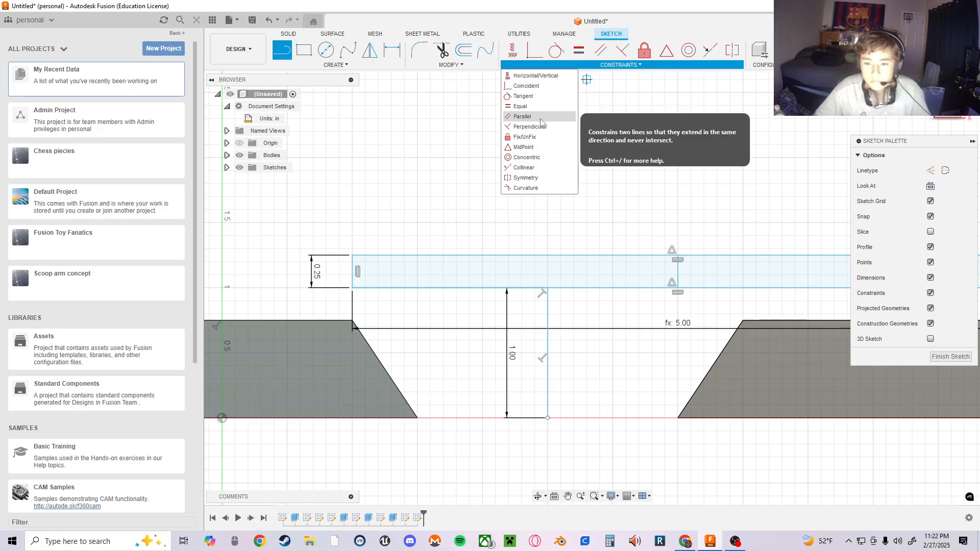
pyautogui.click(525, 168)
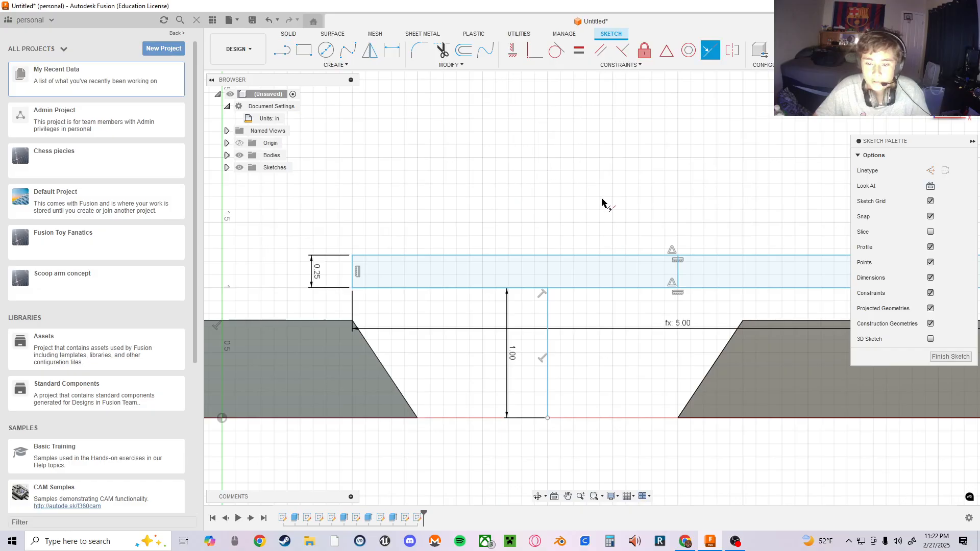
pyautogui.click(678, 276)
pyautogui.click(547, 318)
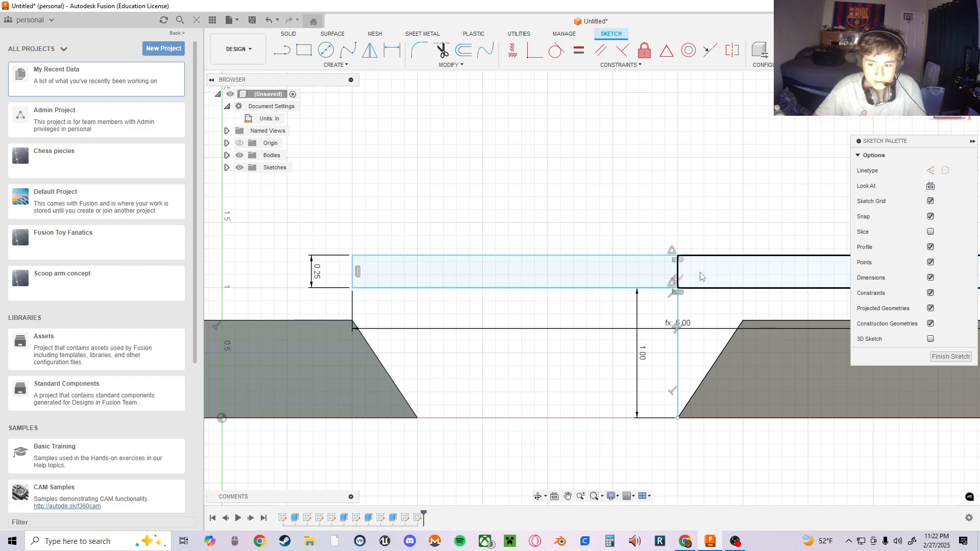
pyautogui.hotkey('ctrl', 'z')
pyautogui.click(676, 272)
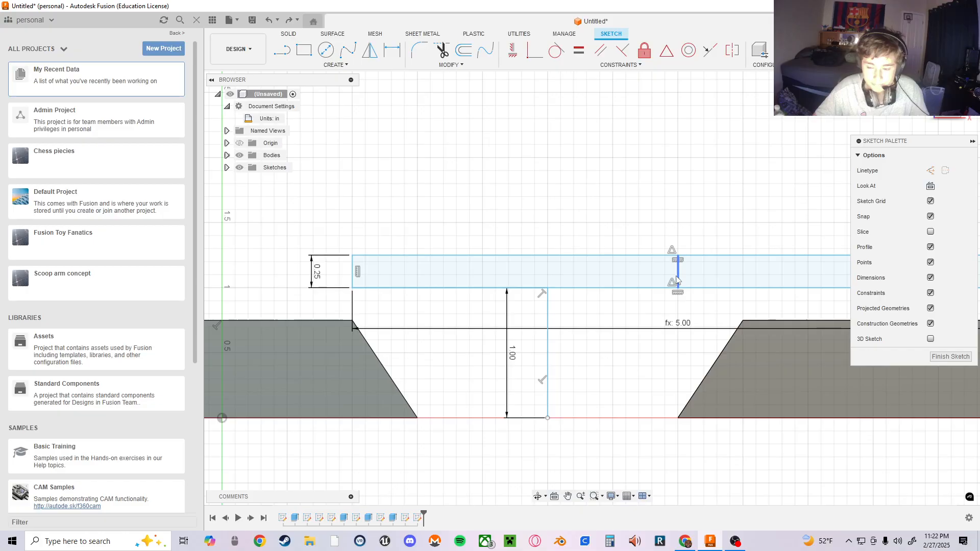
pyautogui.moveTo(653, 319); pyautogui.dragTo(589, 318, button='middle')
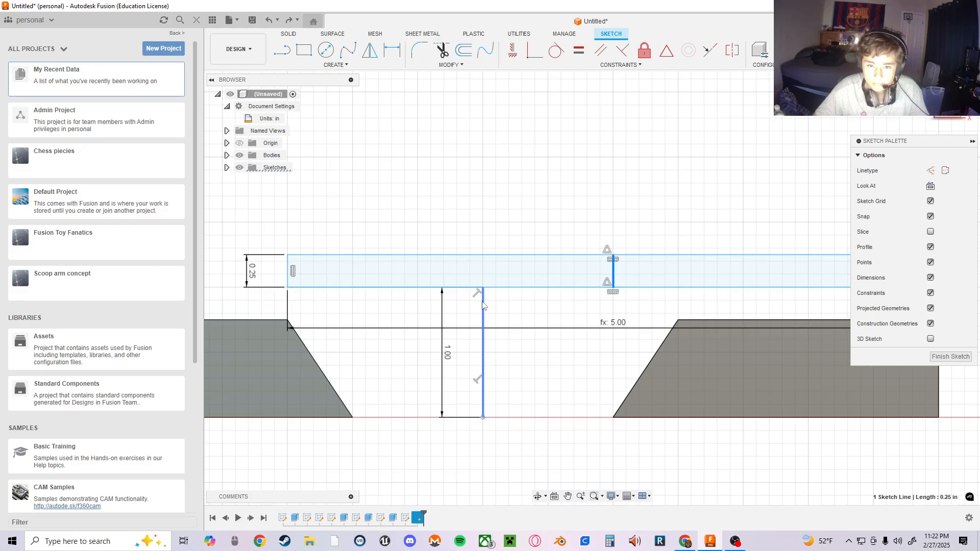
pyautogui.click(283, 56)
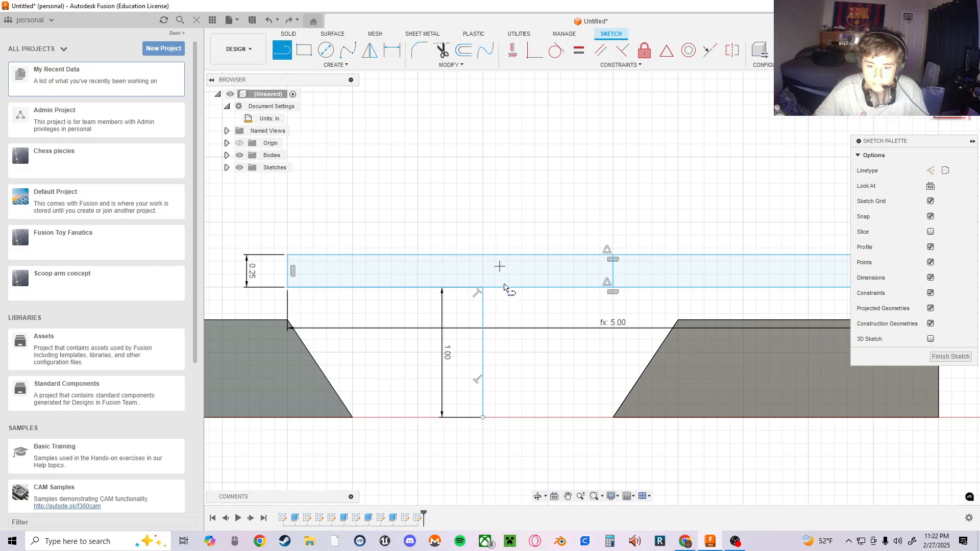
pyautogui.click(483, 287)
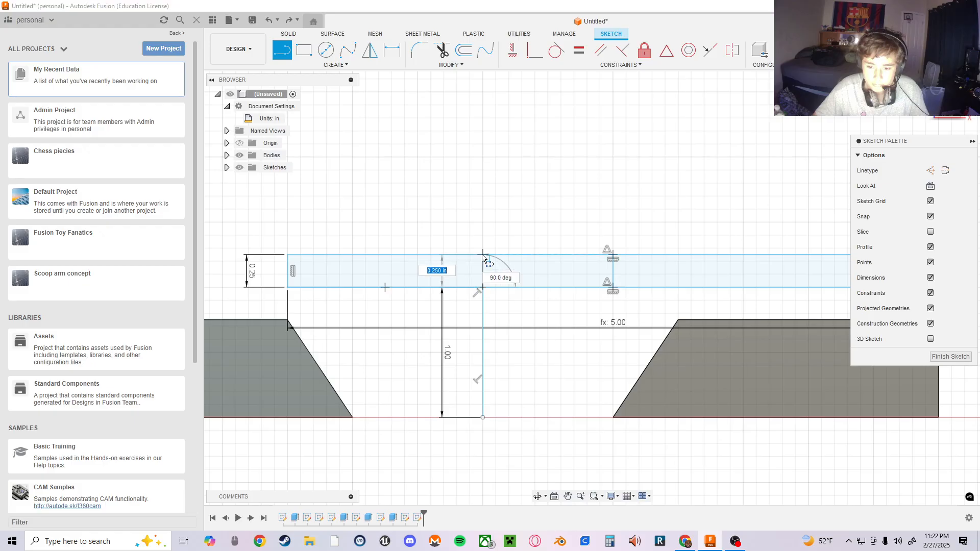
pyautogui.press('Escape')
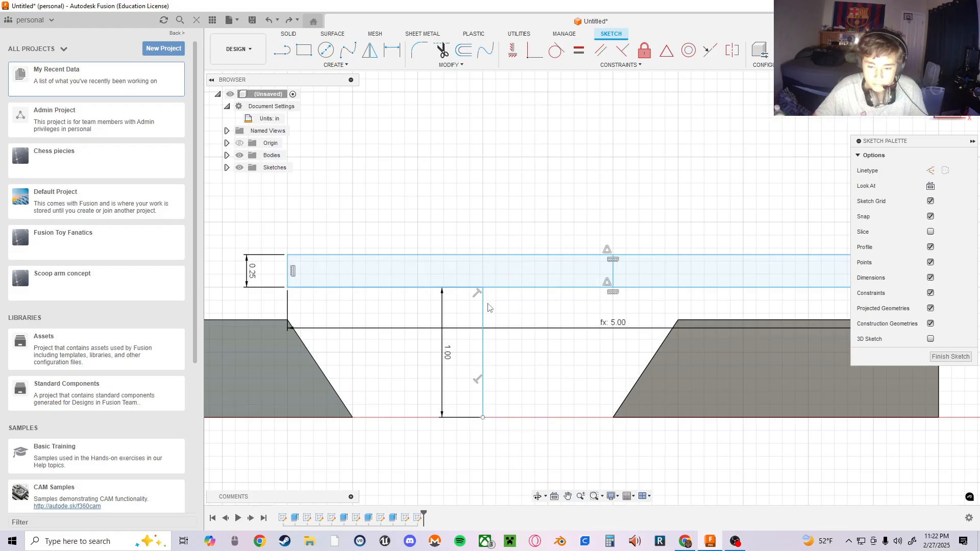
pyautogui.moveTo(648, 325)
pyautogui.mouseDown(button='middle')
pyautogui.moveTo(469, 340)
pyautogui.moveTo(730, 342)
pyautogui.moveTo(768, 316)
pyautogui.mouseUp(button='middle')
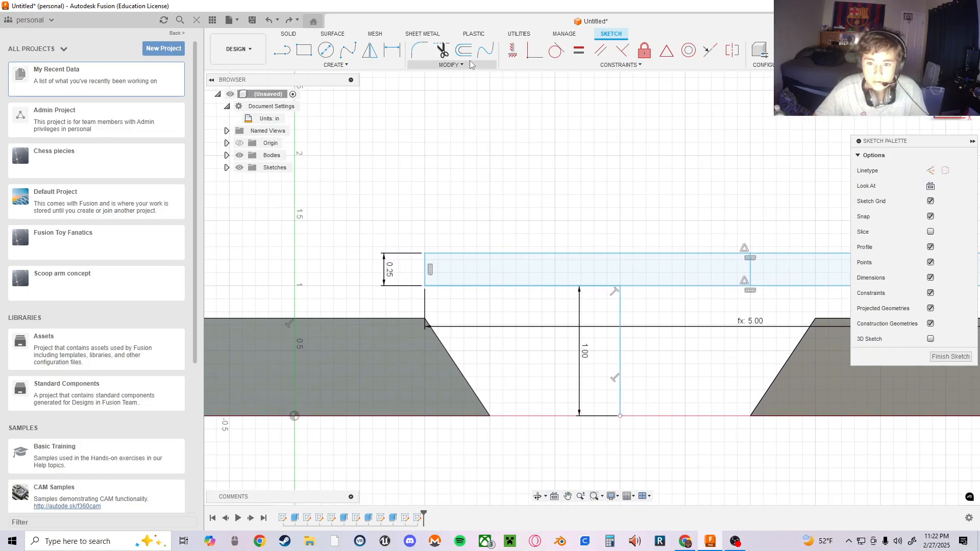
pyautogui.scroll(3, 622, 306)
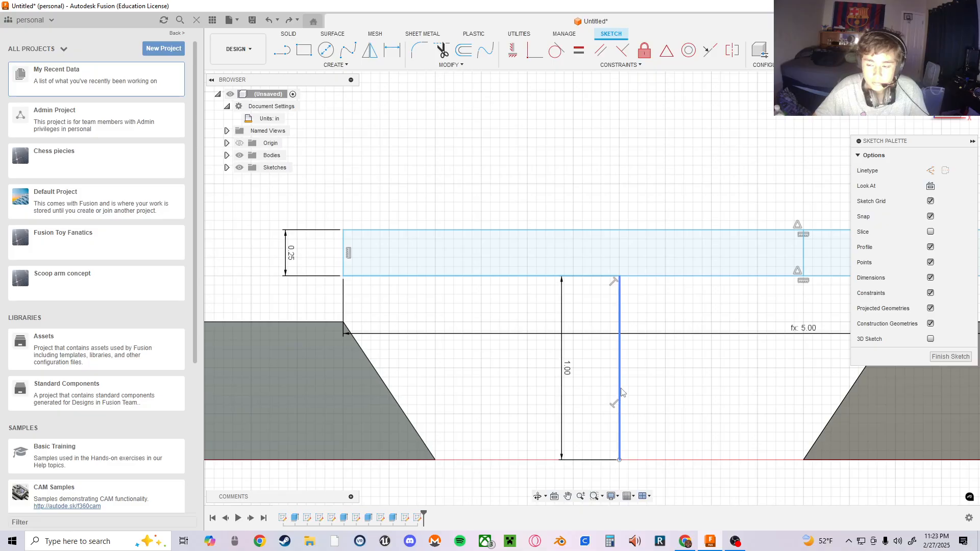
# - Delete the short vertical line at the middle of the 5.00 in bar and finish the sketch
pyautogui.moveTo(732, 433)
pyautogui.mouseDown(button='middle')
pyautogui.moveTo(567, 355)
pyautogui.moveTo(654, 375)
pyautogui.mouseUp(button='middle')
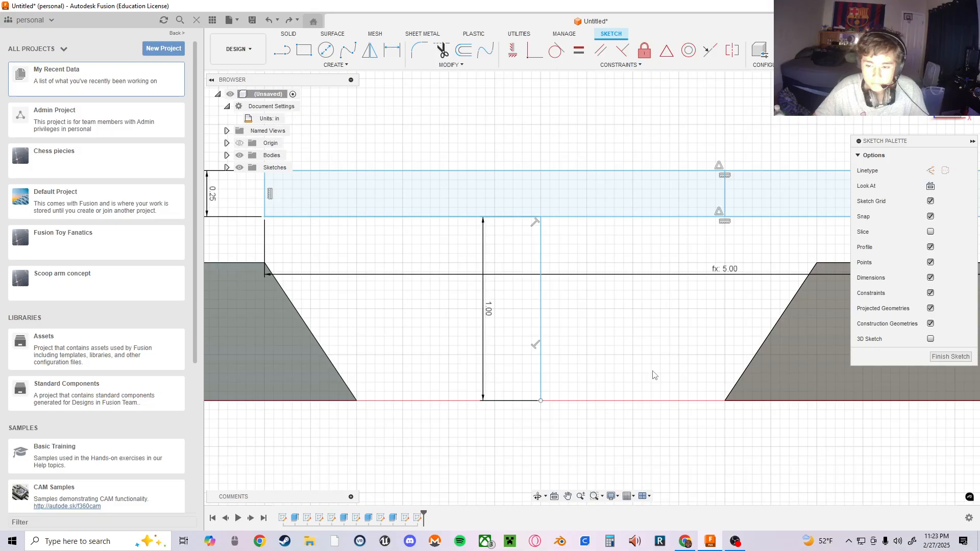
pyautogui.click(724, 199)
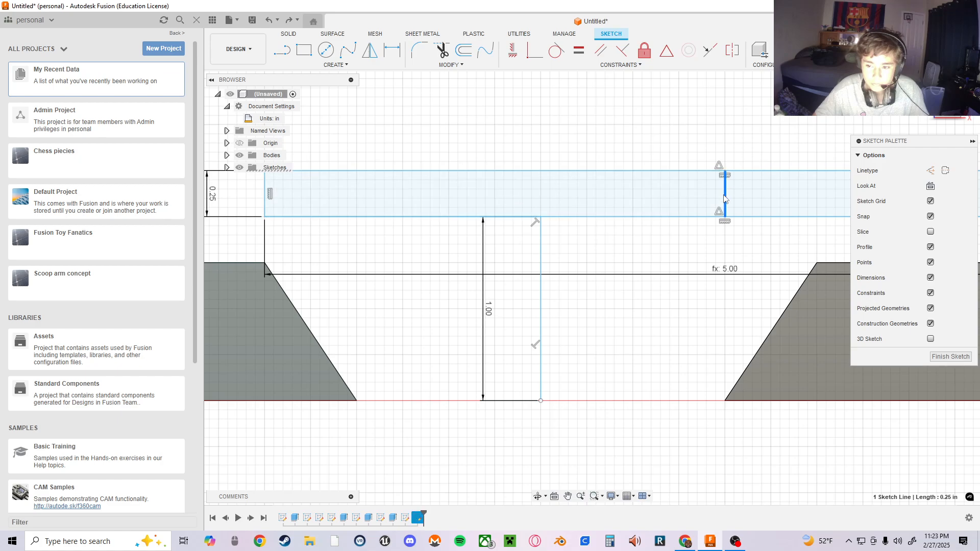
pyautogui.rightClick(724, 198)
pyautogui.click(690, 181)
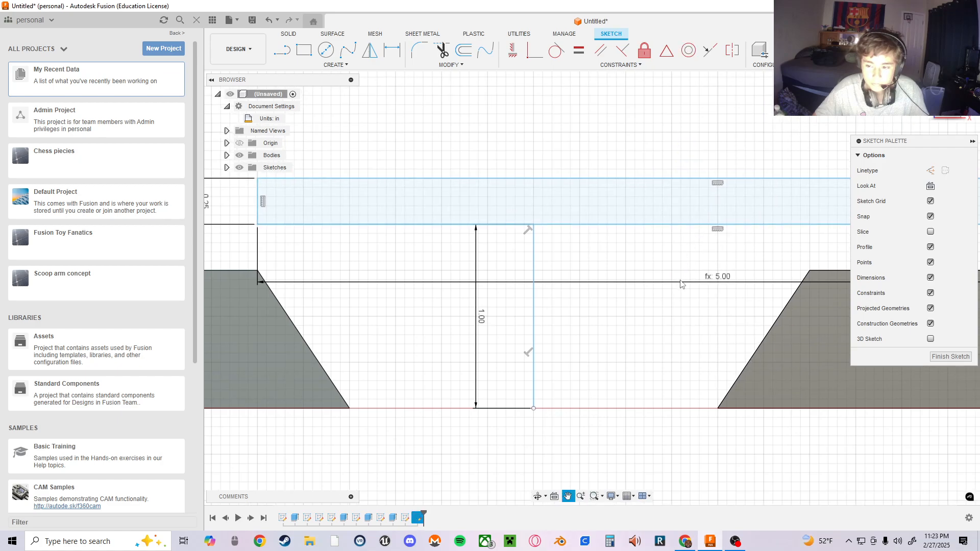
pyautogui.click(942, 357)
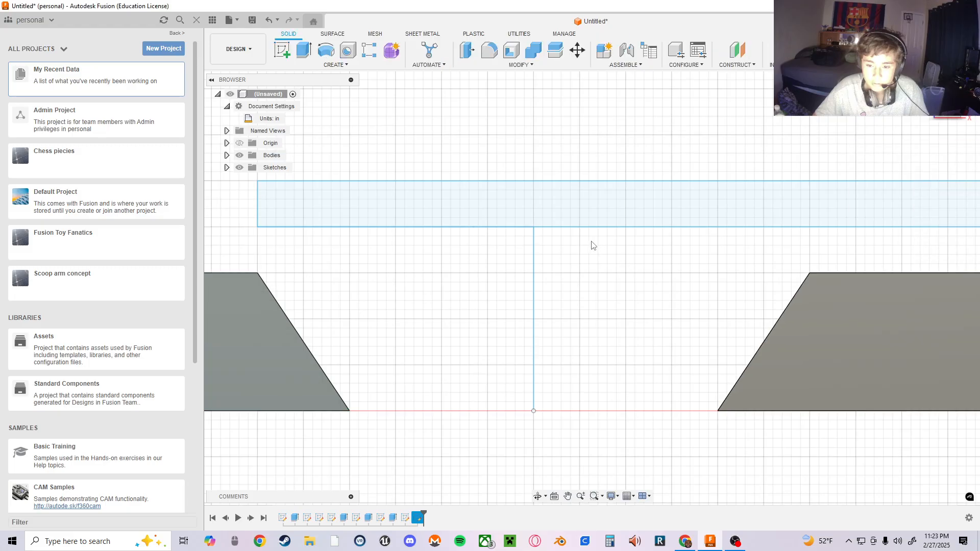
# - Start a new sketch on the left trapezoidal block's face and draw a vertical line across the bar, above the 1.00 in line
pyautogui.click(515, 288)
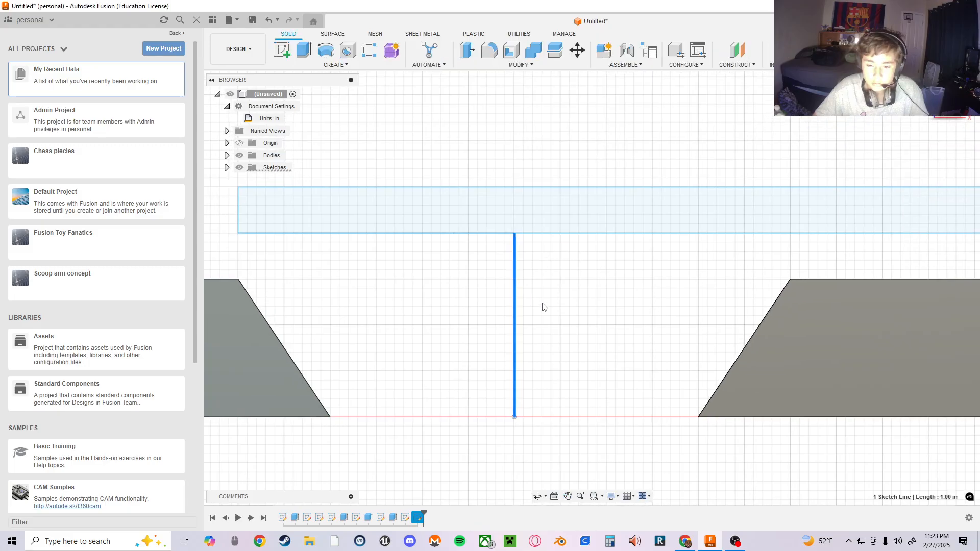
pyautogui.click(288, 49)
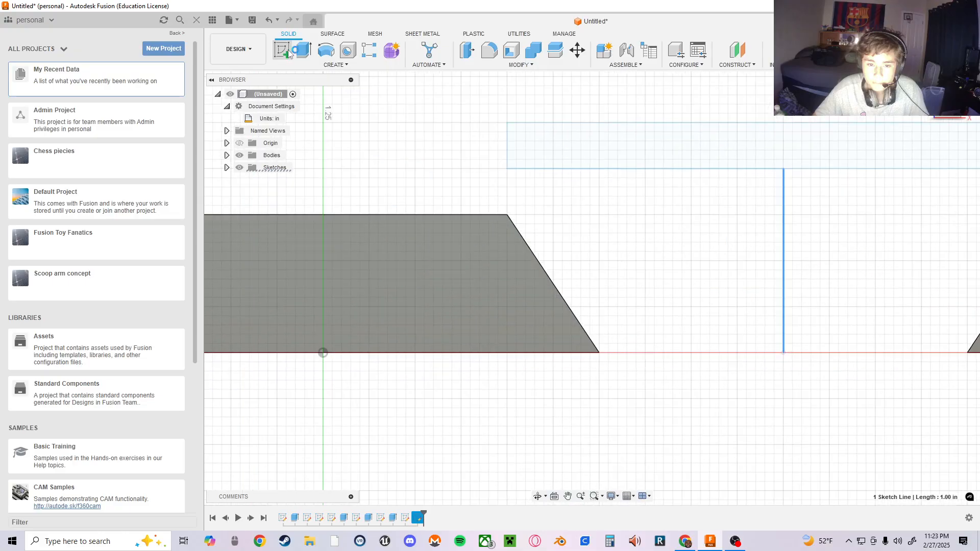
pyautogui.moveTo(758, 240); pyautogui.dragTo(485, 309, button='middle')
pyautogui.click(485, 310)
pyautogui.moveTo(654, 261); pyautogui.dragTo(308, 321, button='middle')
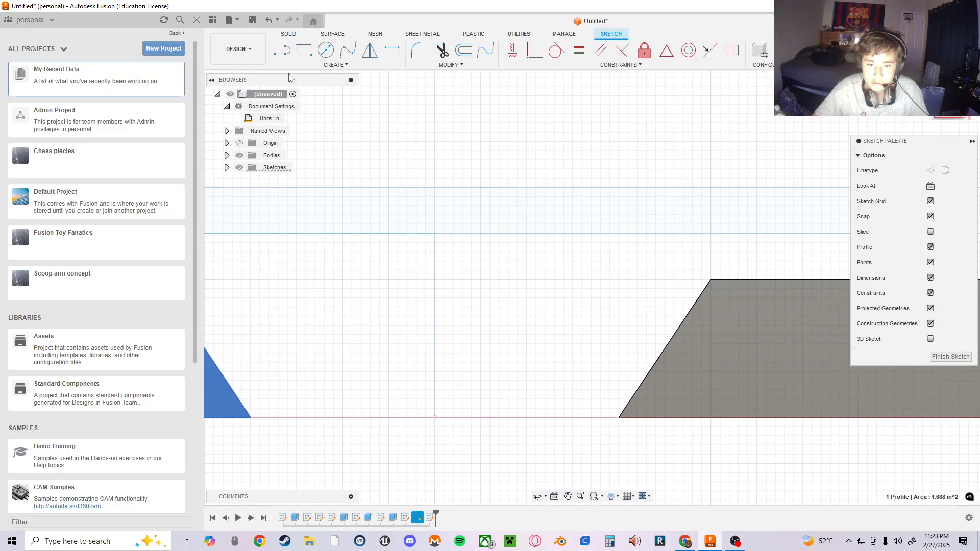
pyautogui.click(283, 50)
pyautogui.click(435, 233)
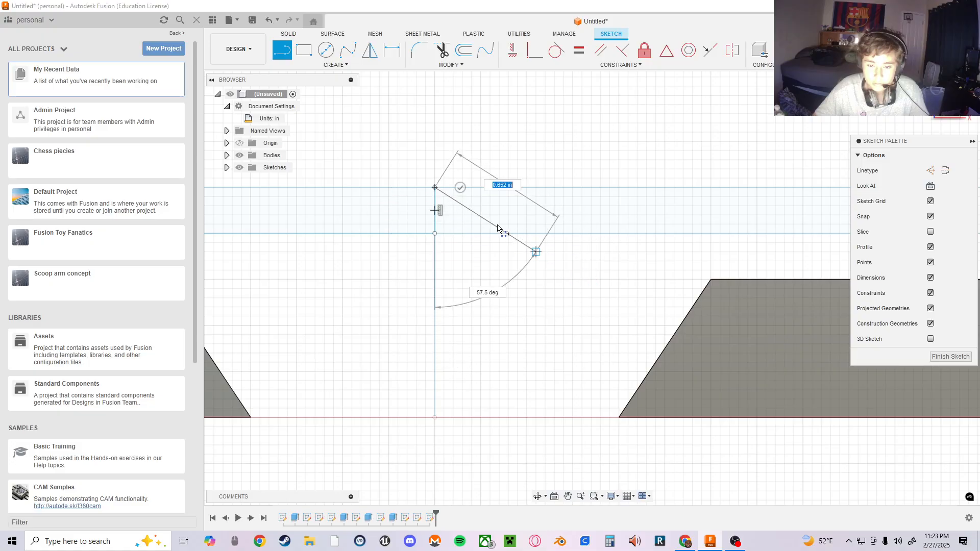
pyautogui.press('Escape')
# - Delete the newest sketch containing the vertical line across the bar
pyautogui.scroll(-2, 717, 221)
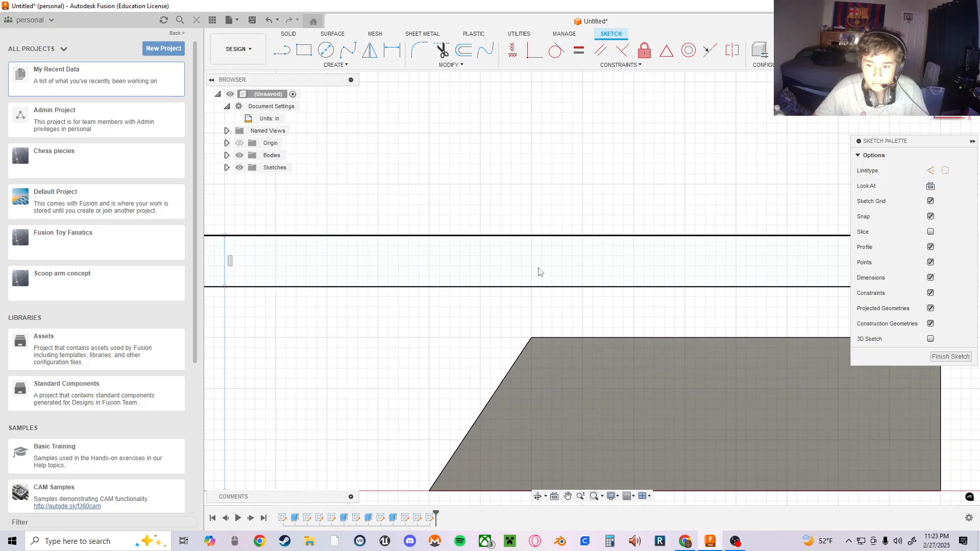
pyautogui.click(287, 55)
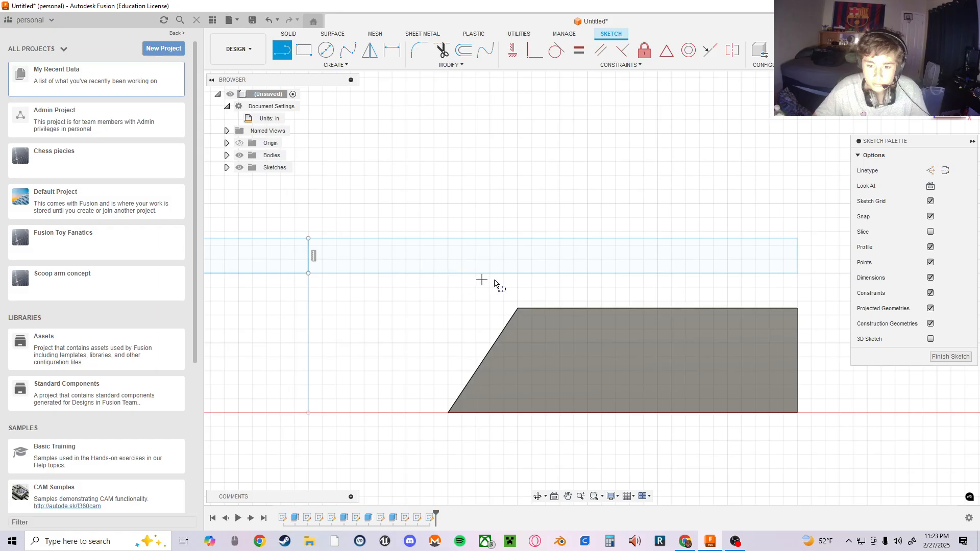
pyautogui.press('Escape')
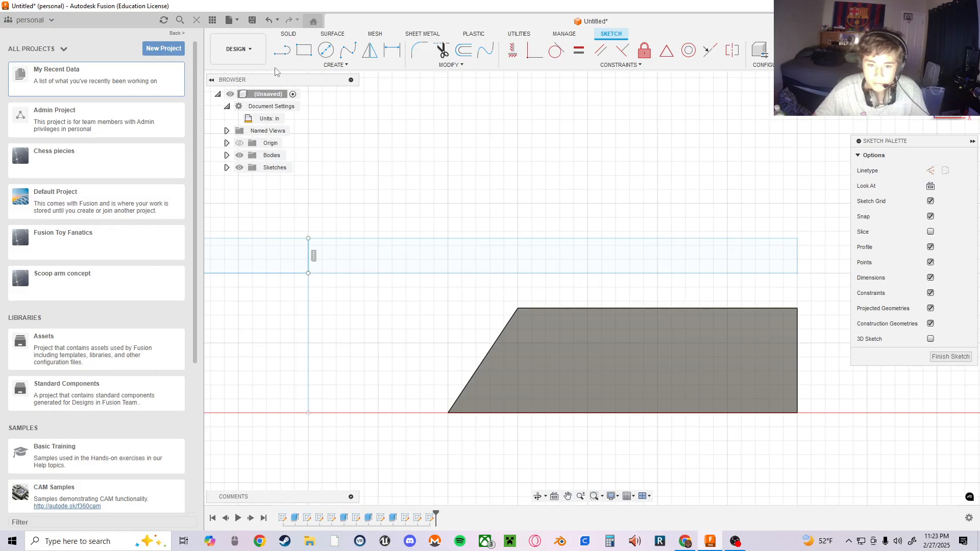
pyautogui.press('Escape')
pyautogui.moveTo(479, 289)
pyautogui.mouseDown(button='middle')
pyautogui.moveTo(508, 302)
pyautogui.moveTo(556, 298)
pyautogui.mouseUp(button='middle')
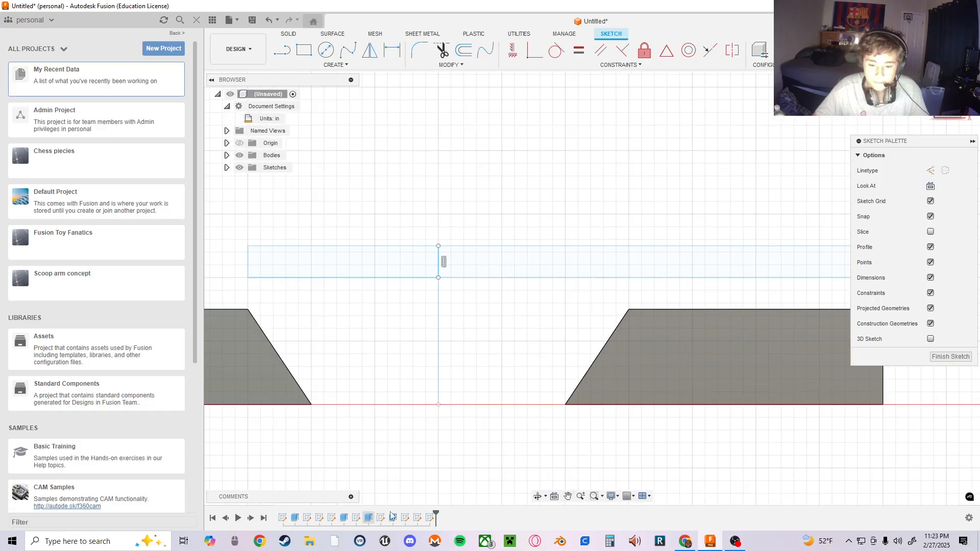
pyautogui.rightClick(431, 518)
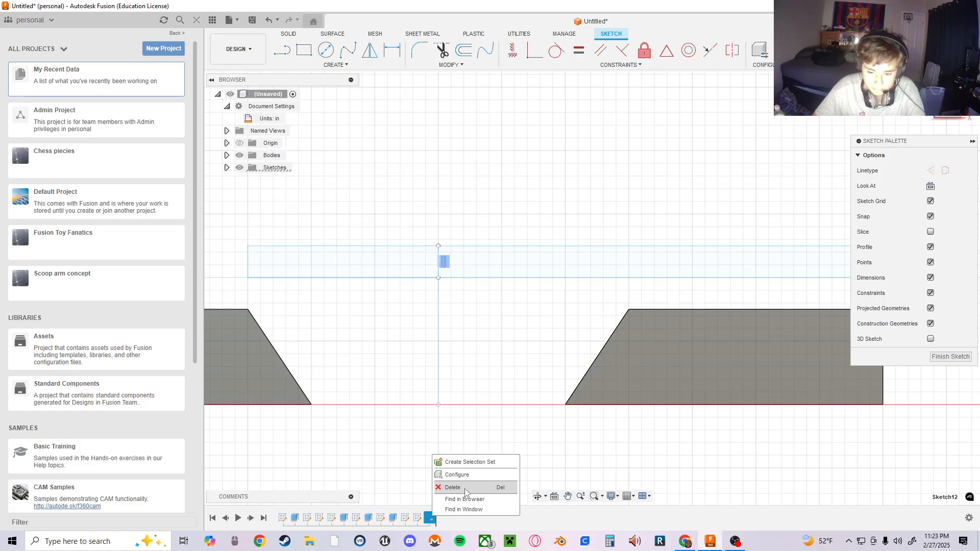
pyautogui.click(463, 490)
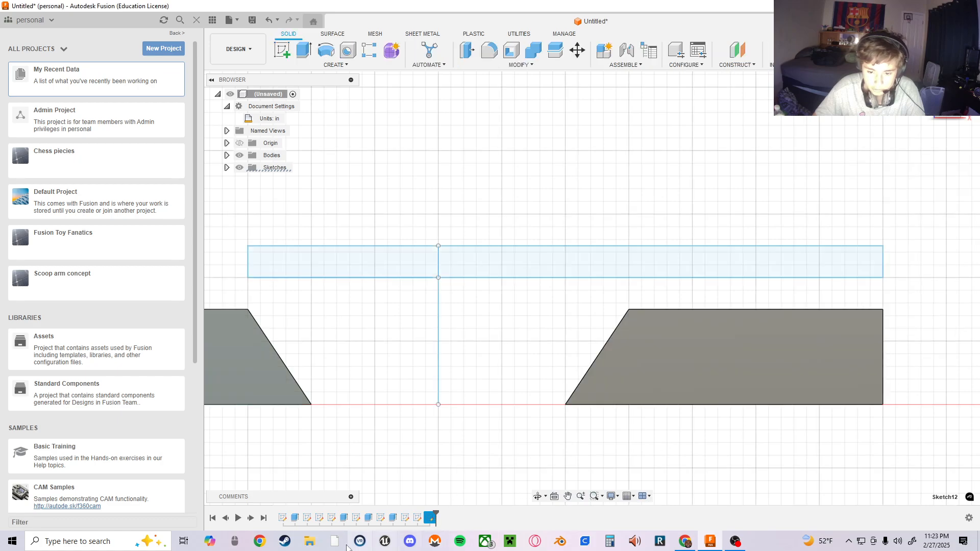
# - Reopen the bar sketch and delete the 1.50 in line lying along the bar's lower edge
pyautogui.doubleClick(418, 518)
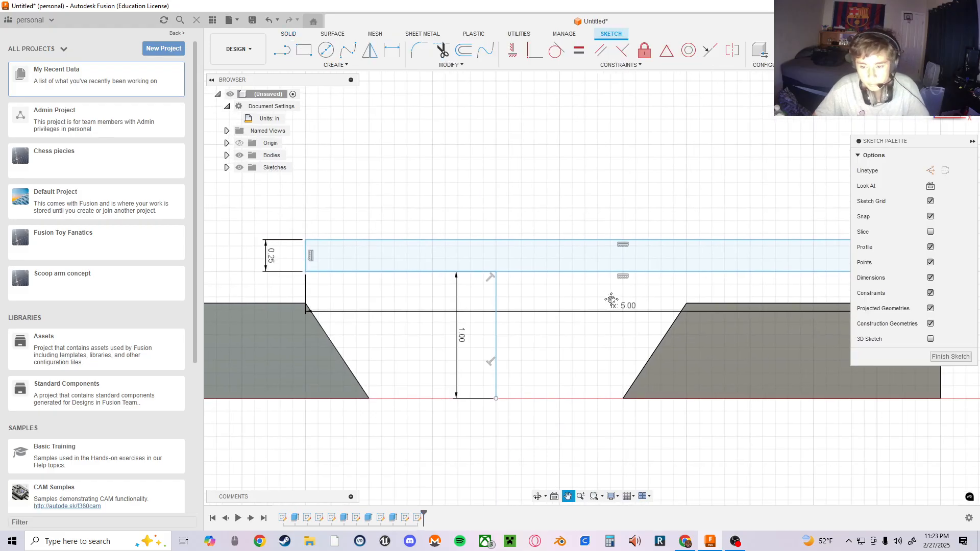
pyautogui.scroll(5, 511, 306)
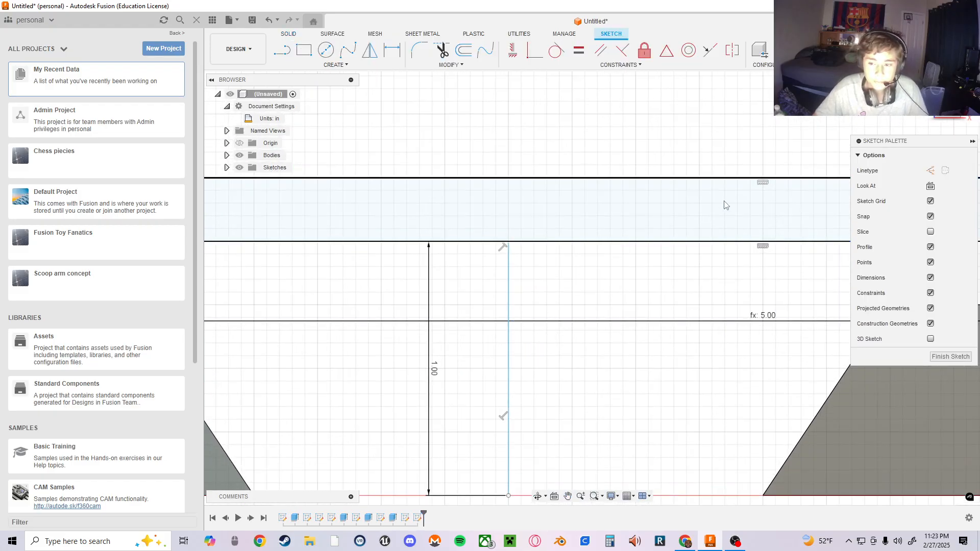
pyautogui.click(724, 206)
pyautogui.scroll(-3, 771, 343)
pyautogui.click(603, 312)
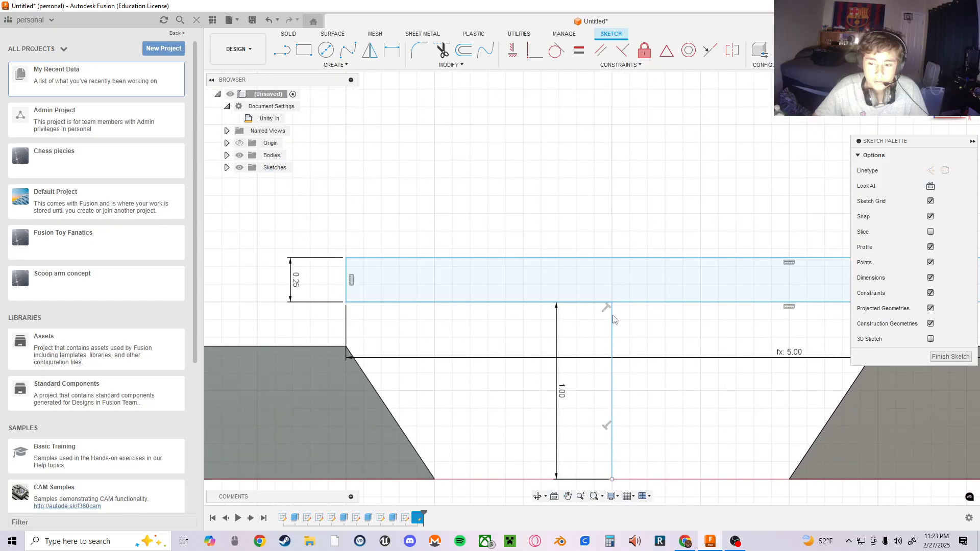
pyautogui.click(595, 305)
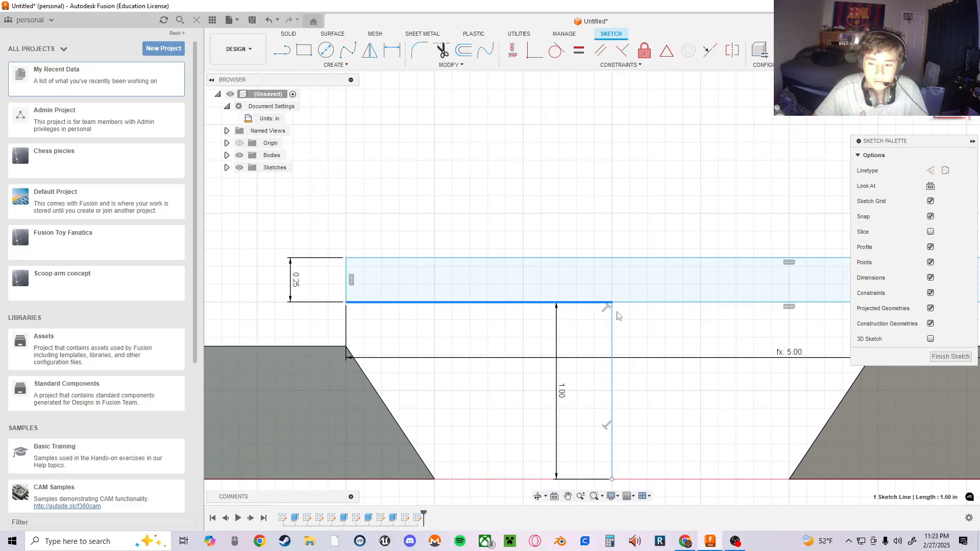
pyautogui.rightClick(583, 305)
pyautogui.click(553, 291)
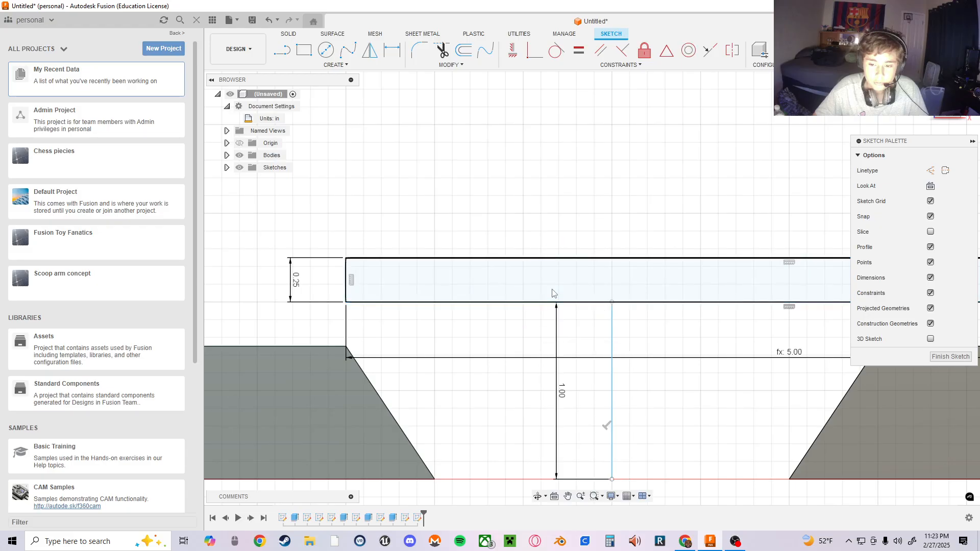
pyautogui.click(612, 346)
pyautogui.moveTo(675, 321)
pyautogui.mouseDown(button='middle')
pyautogui.moveTo(536, 313)
pyautogui.moveTo(589, 329)
pyautogui.moveTo(477, 306)
pyautogui.mouseUp(button='middle')
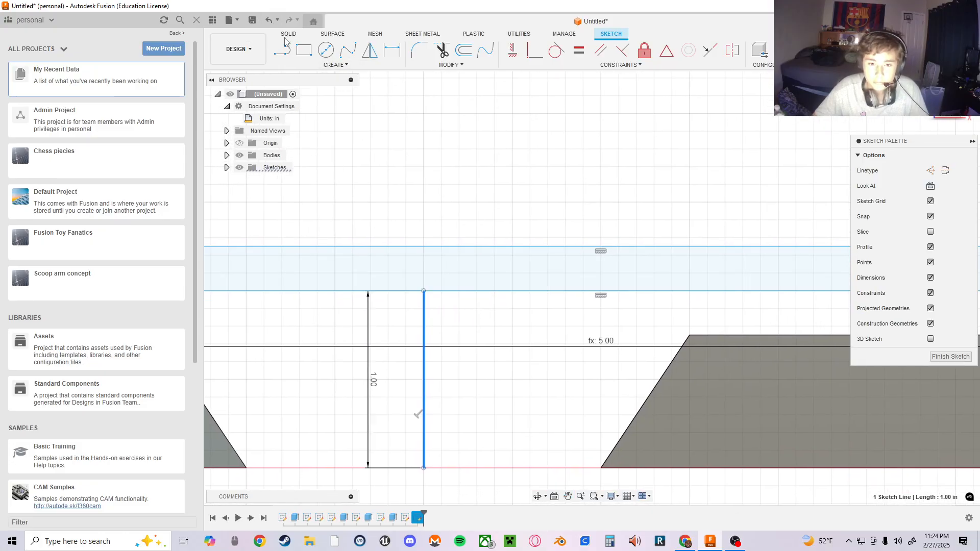
pyautogui.click(612, 65)
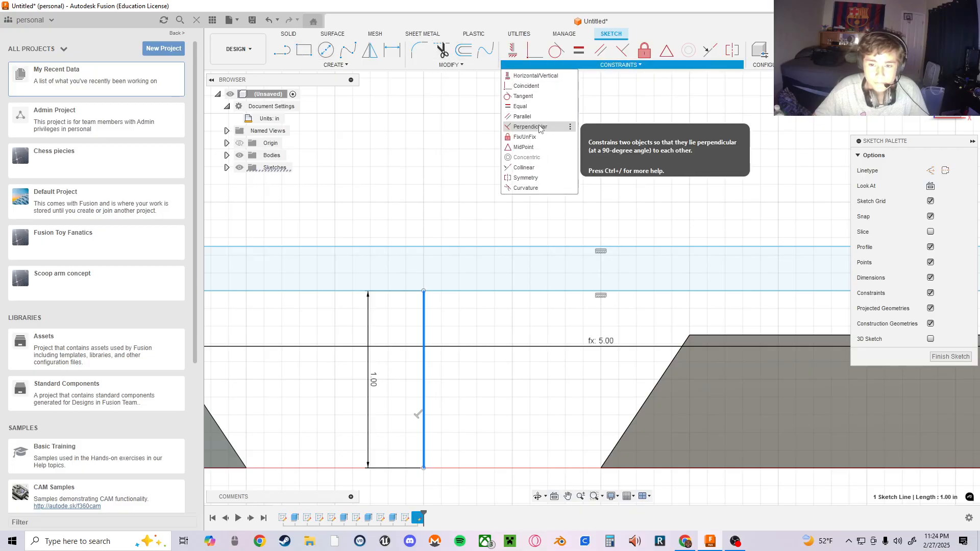
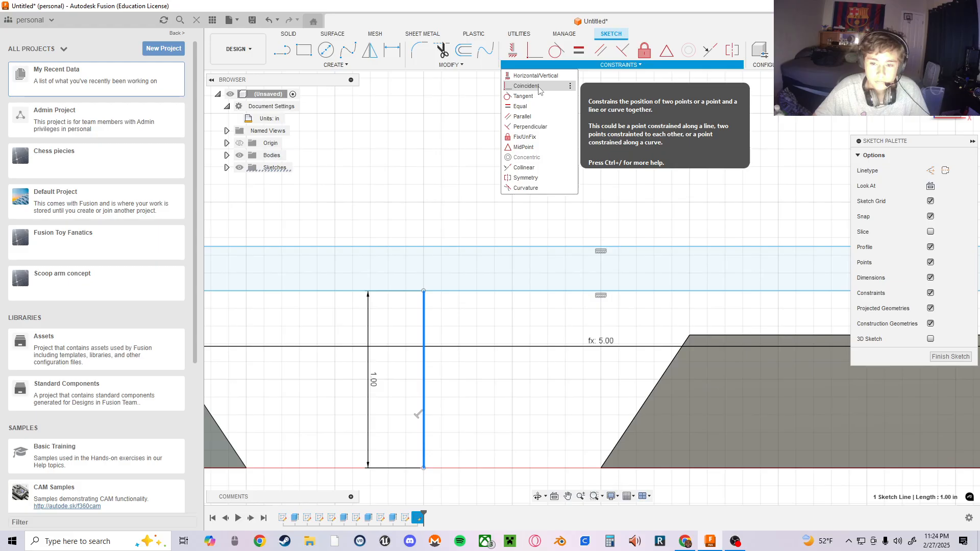
pyautogui.click(448, 129)
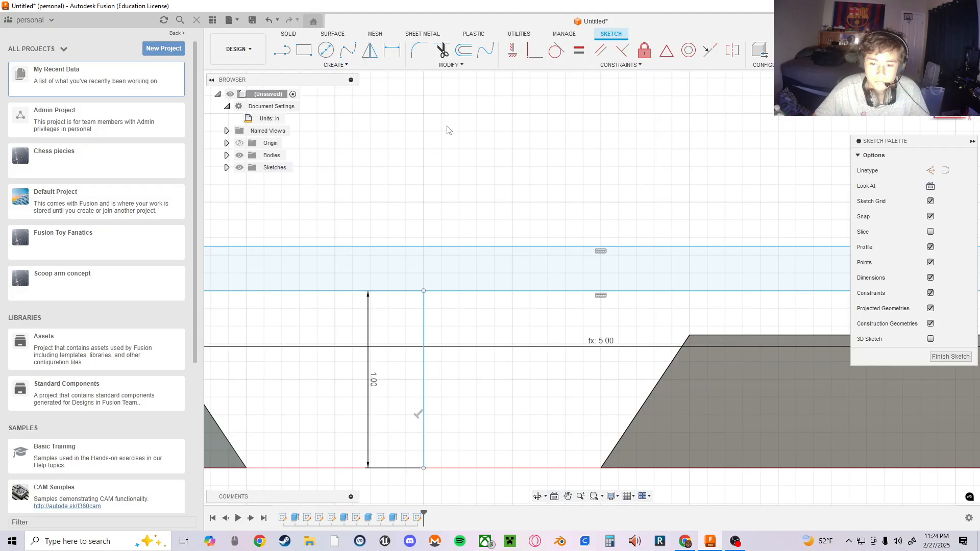
# - Draw a vertical line connecting the midpoints of the bar's lower and upper edges
pyautogui.click(282, 50)
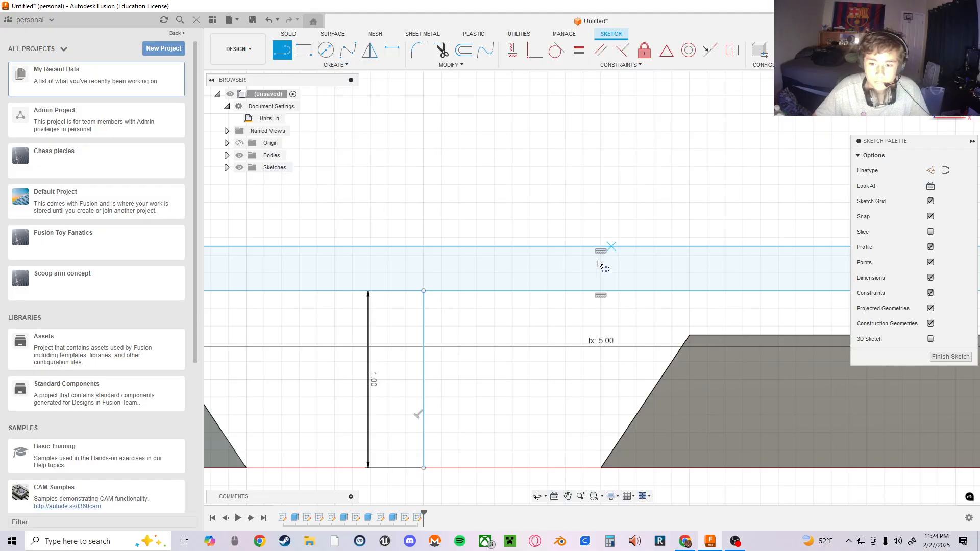
pyautogui.click(600, 291)
pyautogui.click(600, 247)
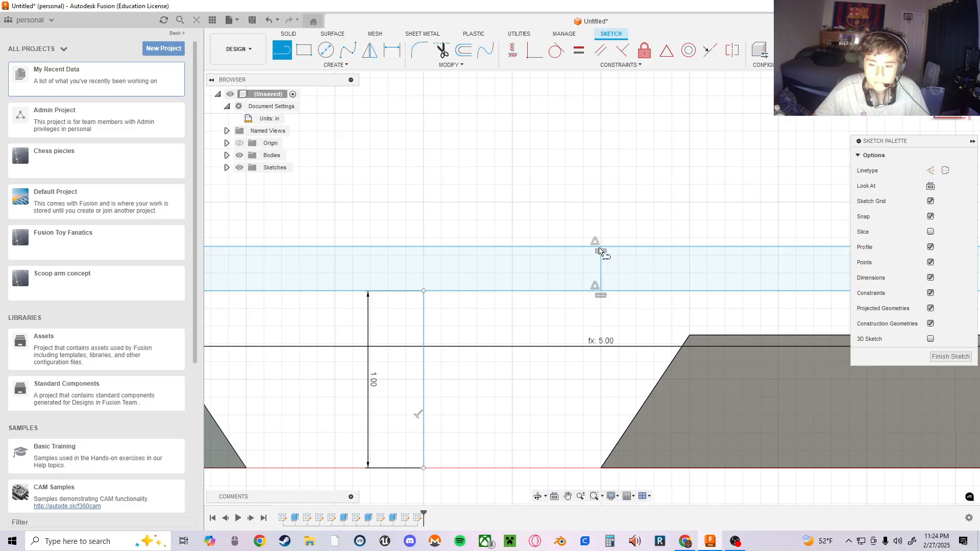
# - Try a collinear constraint from the bar's short midline to the 1.00 in vertical line, and undo it
pyautogui.click(450, 65)
pyautogui.moveTo(620, 65)
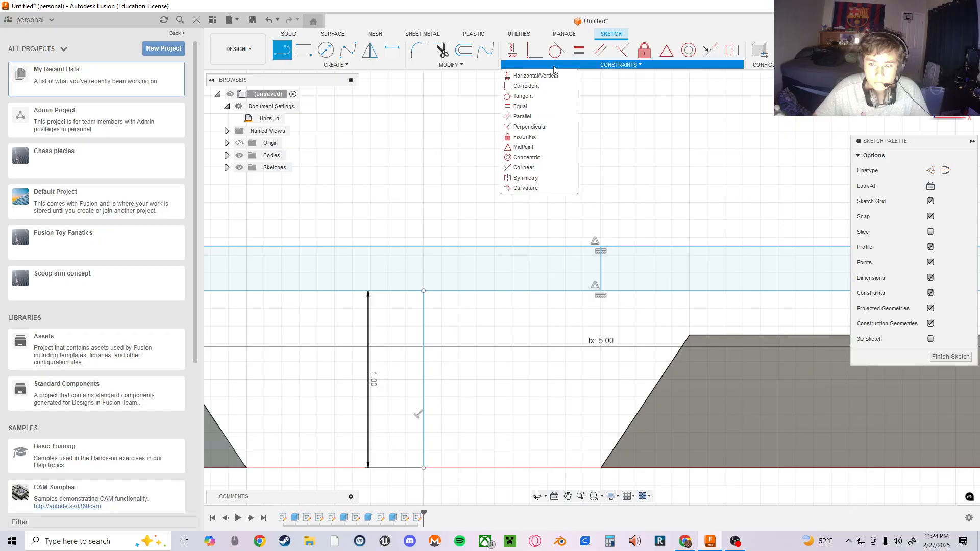
pyautogui.click(530, 170)
pyautogui.click(602, 276)
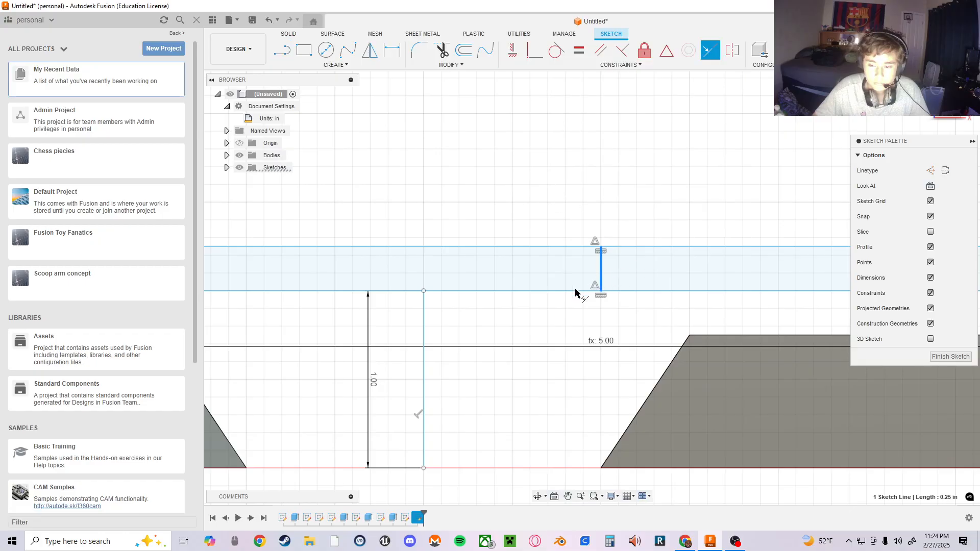
pyautogui.click(423, 320)
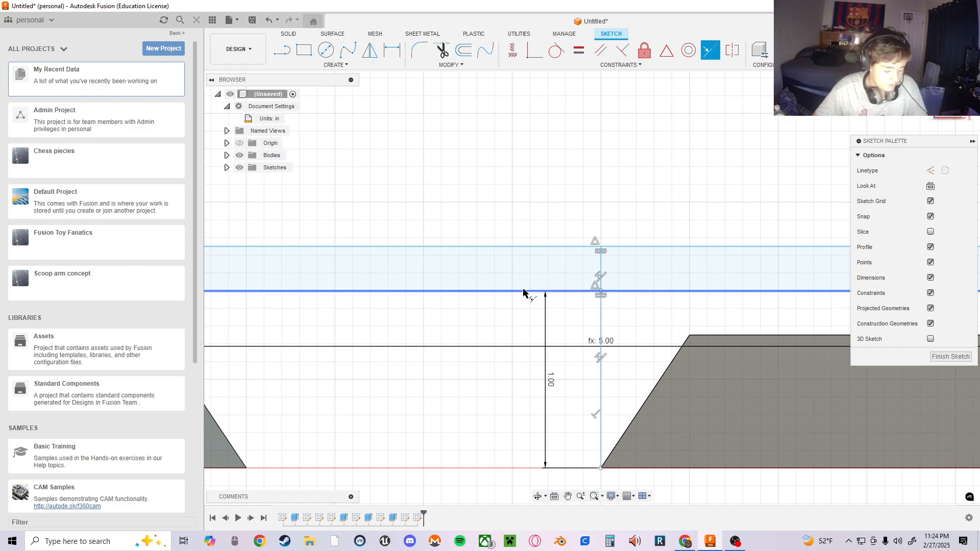
pyautogui.press('Escape')
pyautogui.hotkey('ctrl', 'z')
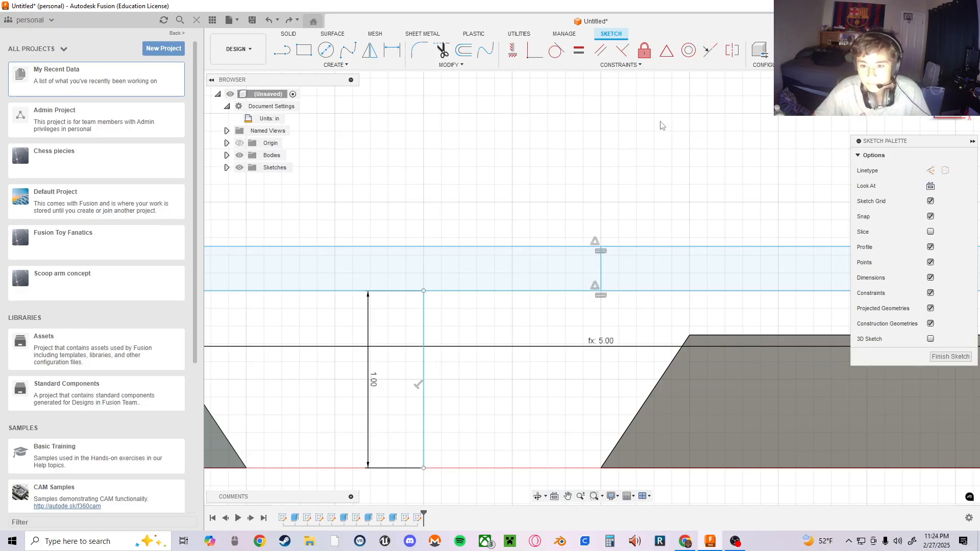
# - Try the collinear constraint in the opposite order, picking the 1.00 in line before the bar's midline, and undo it
pyautogui.click(626, 66)
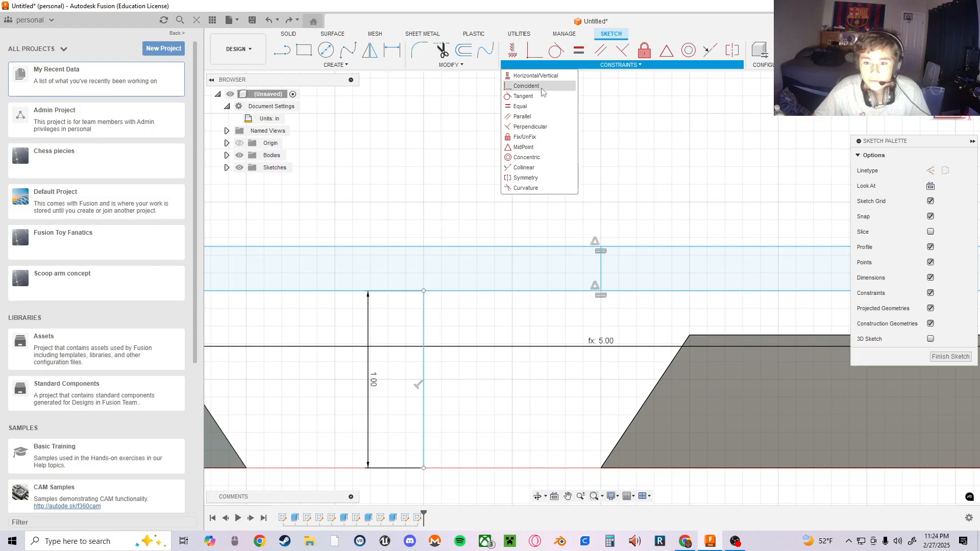
pyautogui.click(523, 167)
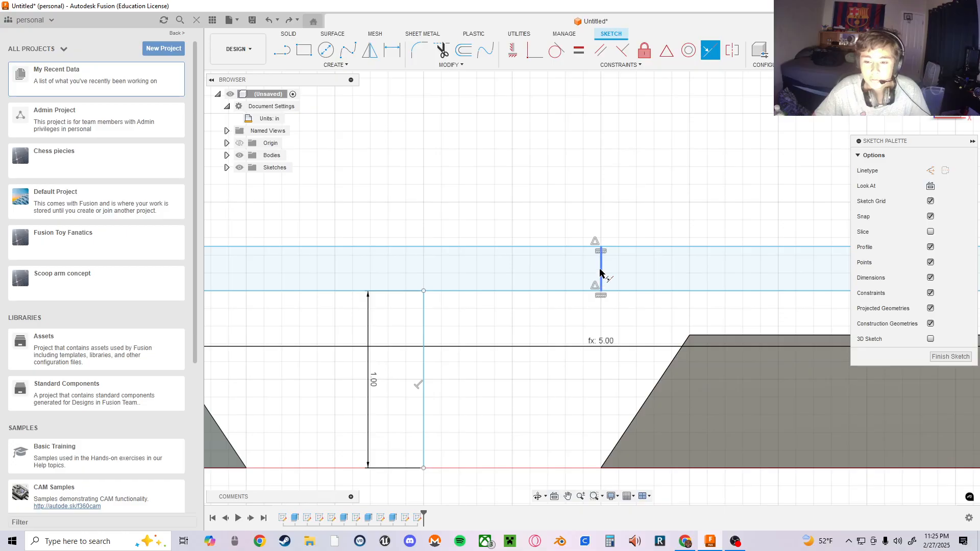
pyautogui.moveTo(596, 245); pyautogui.dragTo(727, 247, button='middle')
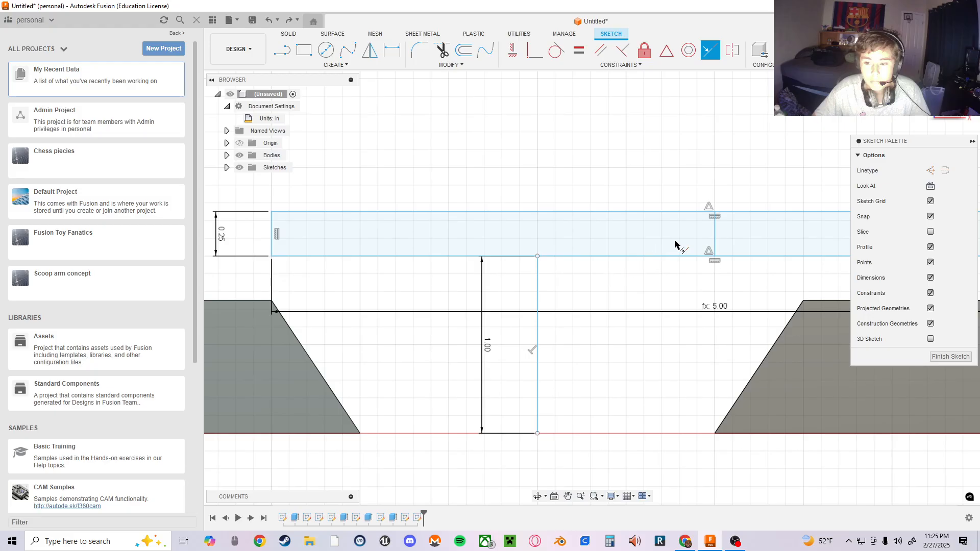
pyautogui.click(537, 291)
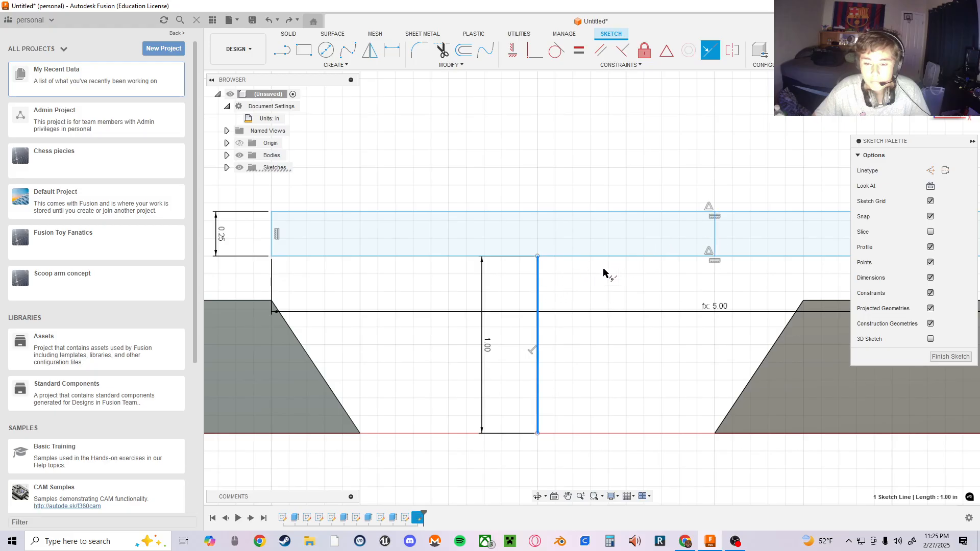
pyautogui.click(714, 226)
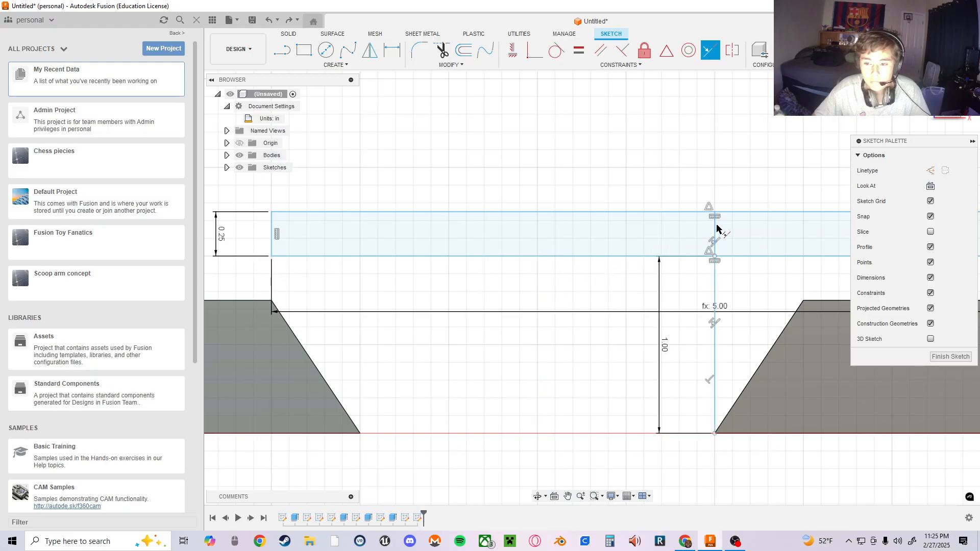
pyautogui.hotkey('ctrl', 'z')
# - Retry the collinear constraint from the bar's short midline to the 1.00 in vertical line, and undo it again
pyautogui.click(618, 65)
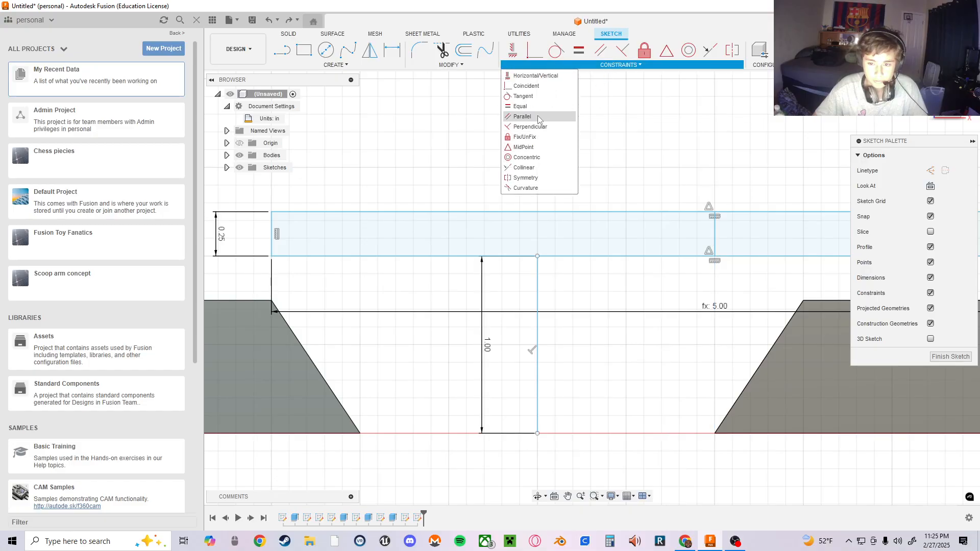
pyautogui.click(524, 167)
pyautogui.click(715, 238)
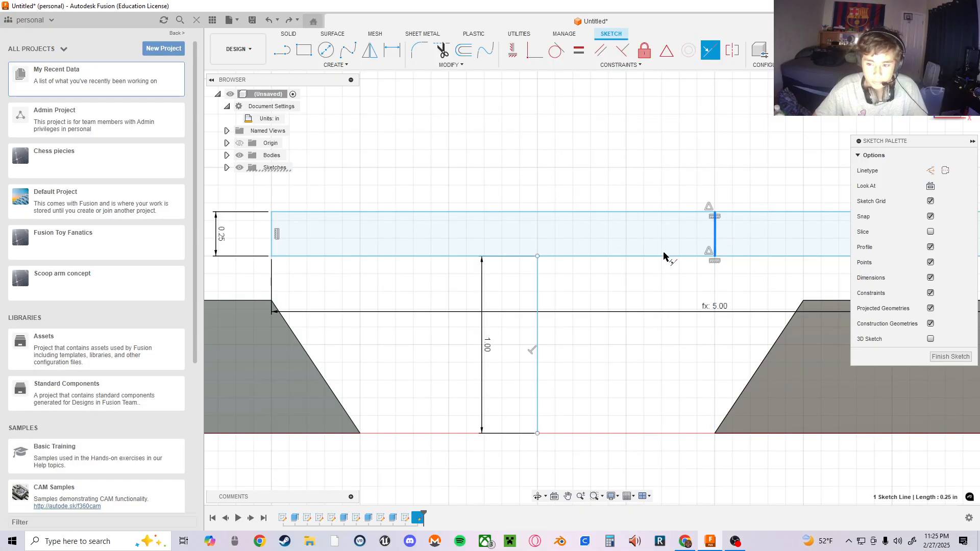
pyautogui.click(537, 295)
pyautogui.press('Escape')
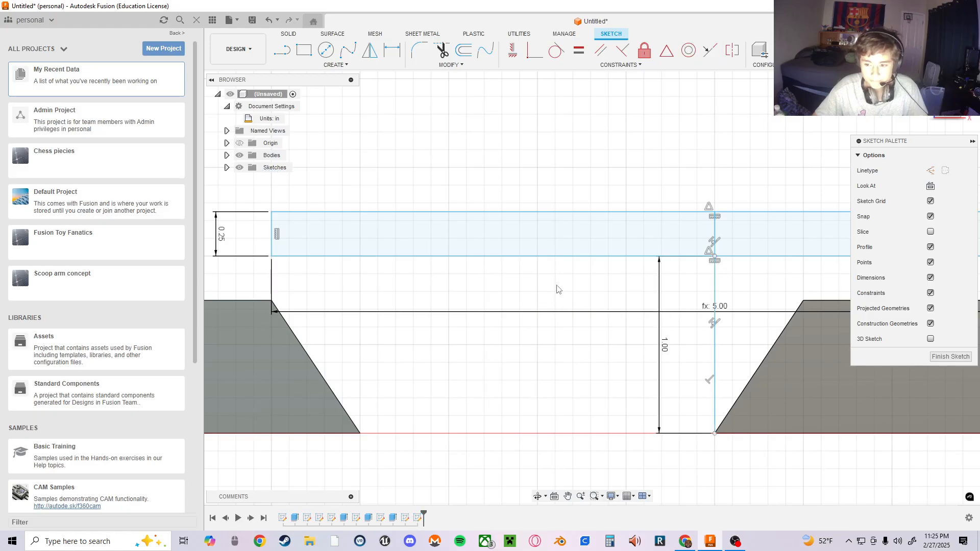
pyautogui.hotkey('ctrl', 'z')
pyautogui.moveTo(622, 265)
pyautogui.mouseDown(button='middle')
pyautogui.moveTo(507, 259)
pyautogui.moveTo(389, 269)
pyautogui.mouseUp(button='middle')
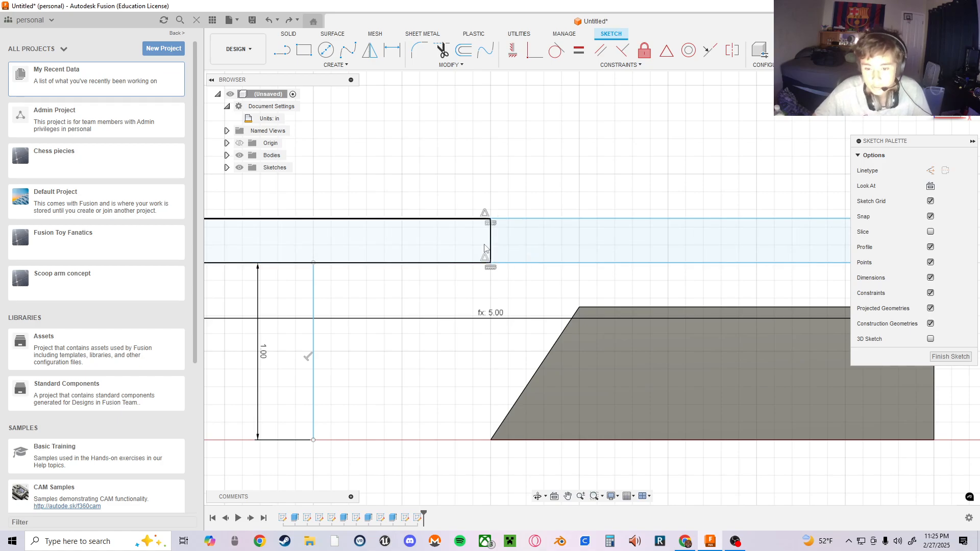
pyautogui.scroll(5, 495, 231)
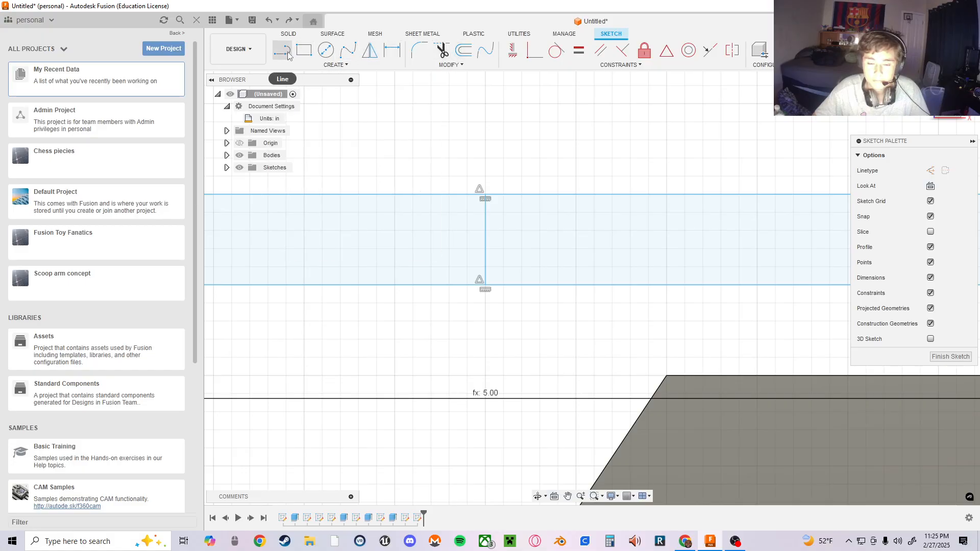
pyautogui.scroll(1, 388, 256)
pyautogui.scroll(-3, 387, 256)
pyautogui.moveTo(384, 284); pyautogui.dragTo(663, 304, button='middle')
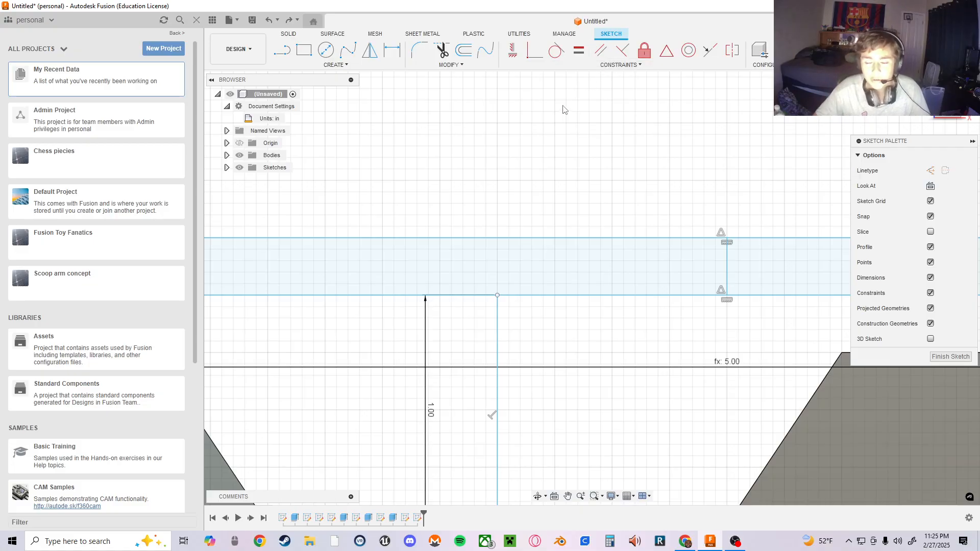
pyautogui.click(547, 63)
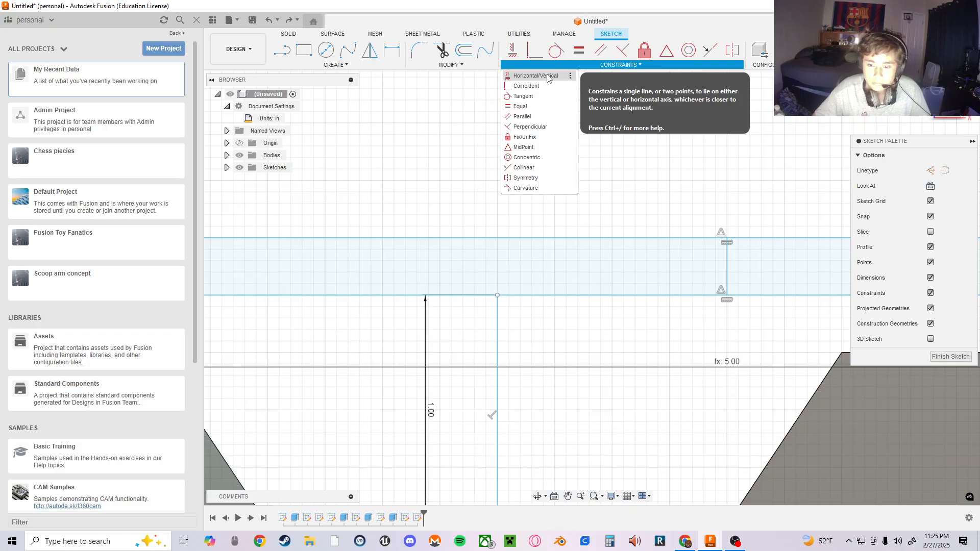
# - Move the lower endpoint of the bar's midline point-to-point onto the upper end of the 1.00 in vertical line
pyautogui.rightClick(727, 297)
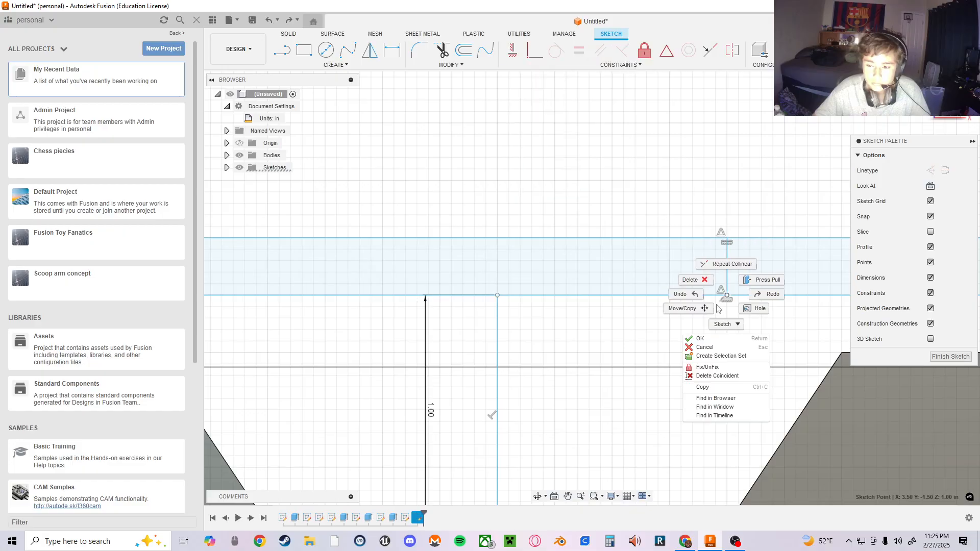
pyautogui.click(716, 305)
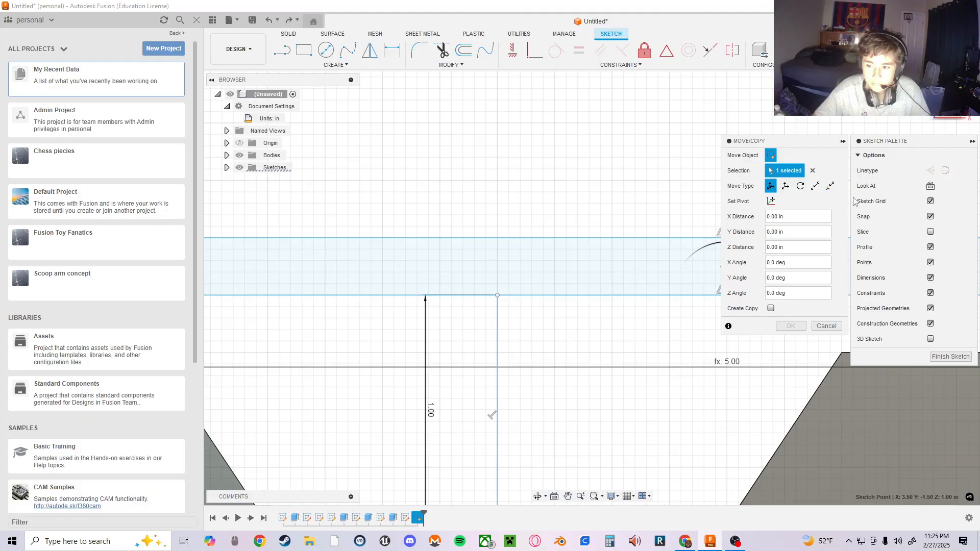
pyautogui.click(815, 186)
pyautogui.moveTo(726, 246); pyautogui.dragTo(642, 247, button='middle')
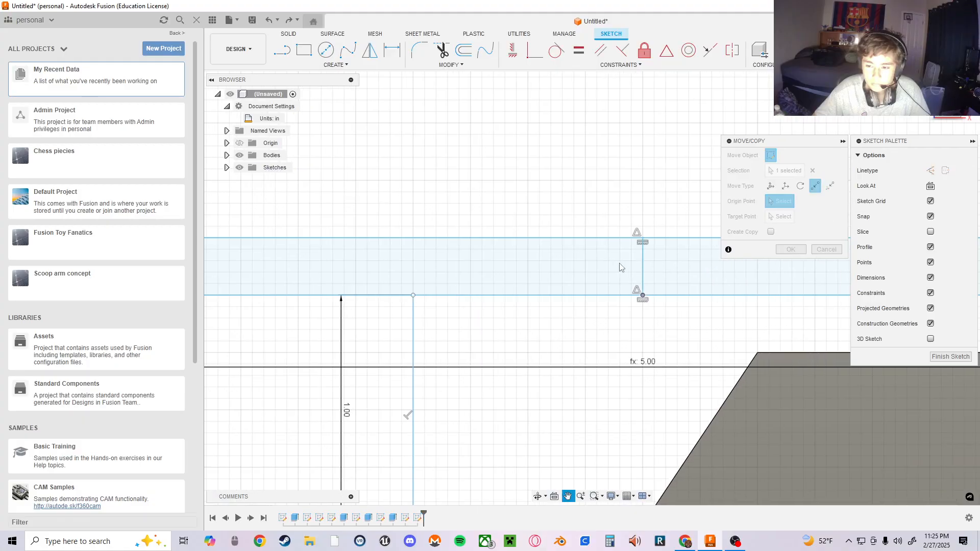
pyautogui.click(642, 296)
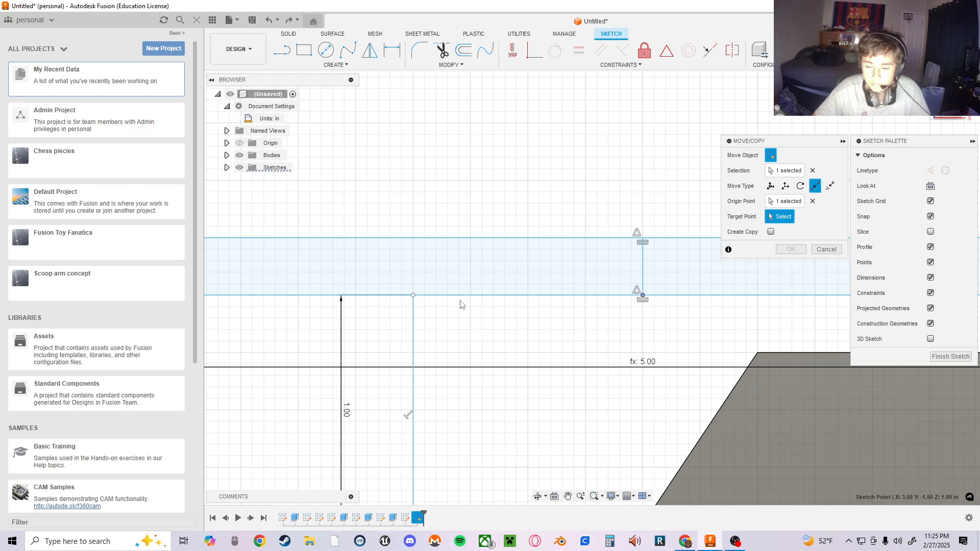
pyautogui.click(413, 296)
pyautogui.scroll(2, 625, 305)
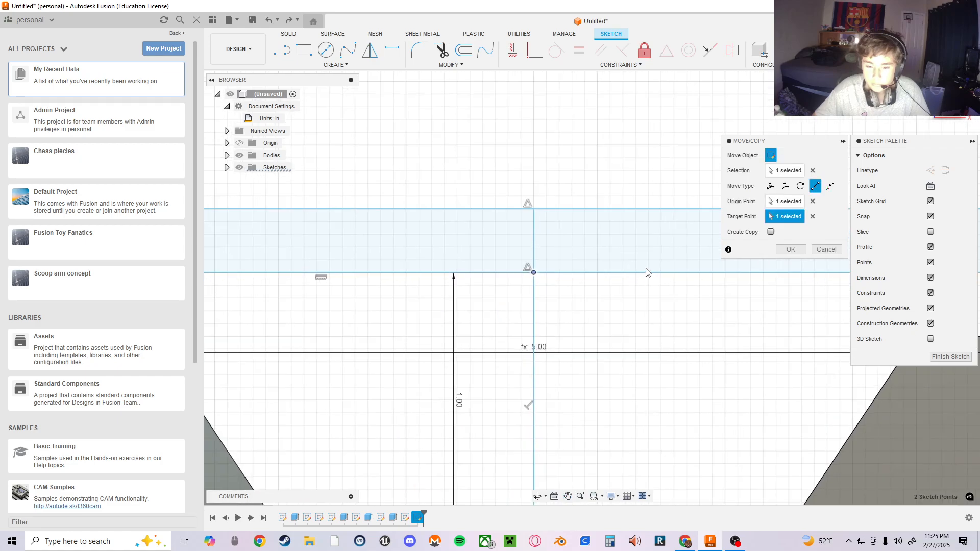
pyautogui.scroll(-5, 625, 304)
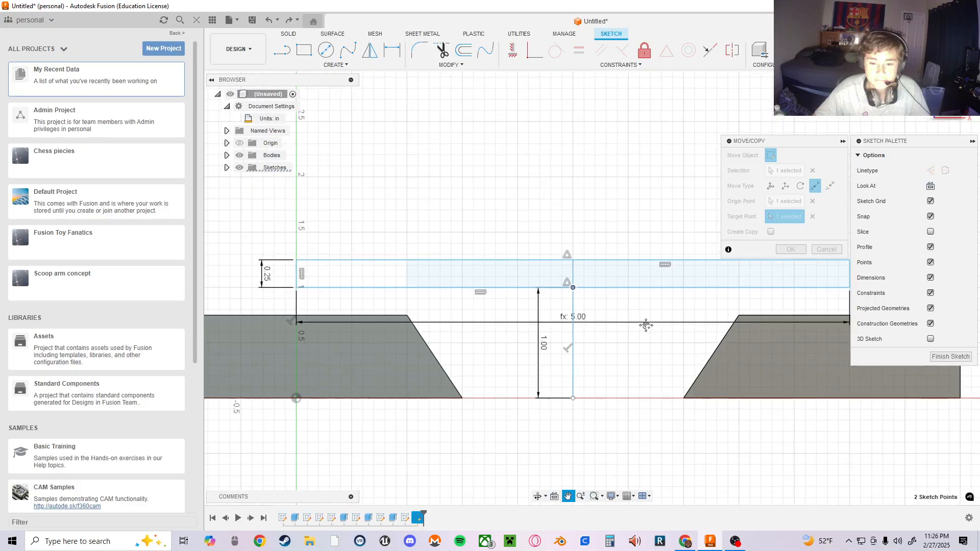
pyautogui.scroll(1, 706, 307)
pyautogui.click(791, 249)
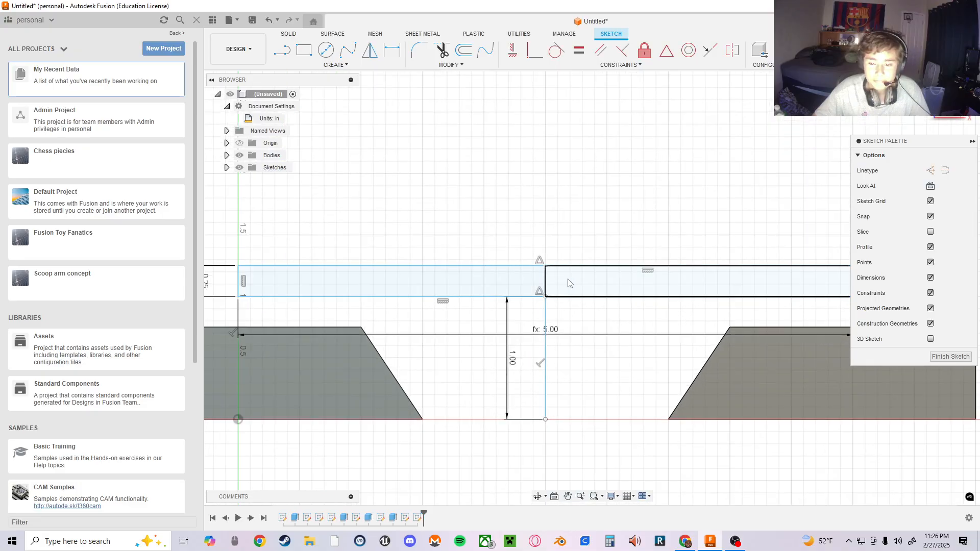
# - Delete the bar's short midline and the 1.00 in vertical line below it
pyautogui.rightClick(546, 291)
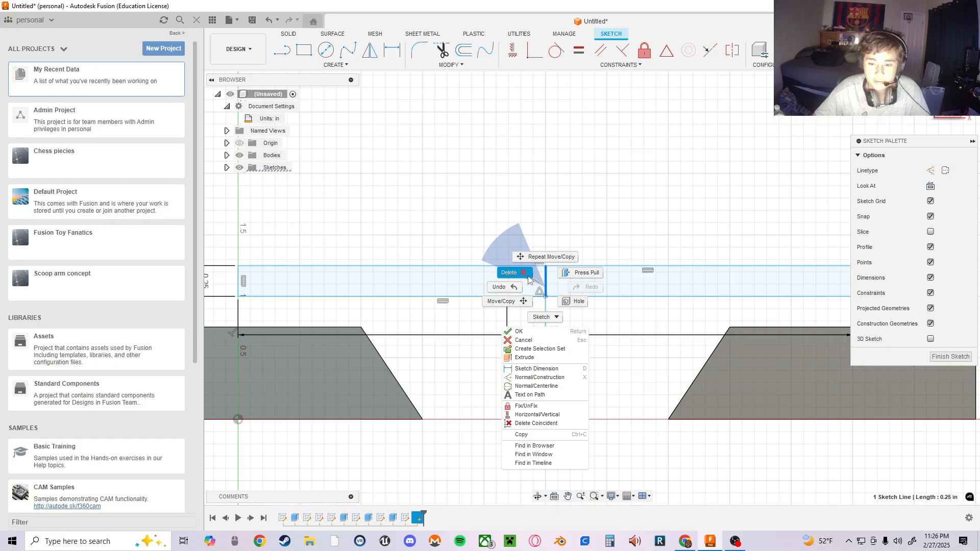
pyautogui.click(564, 350)
pyautogui.moveTo(564, 336); pyautogui.dragTo(574, 315, button='middle')
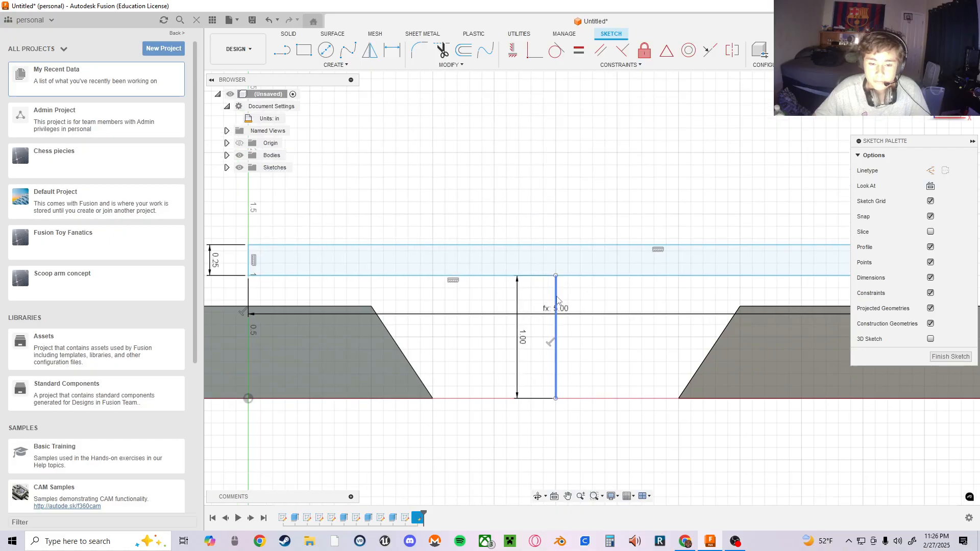
pyautogui.rightClick(555, 301)
pyautogui.click(493, 315)
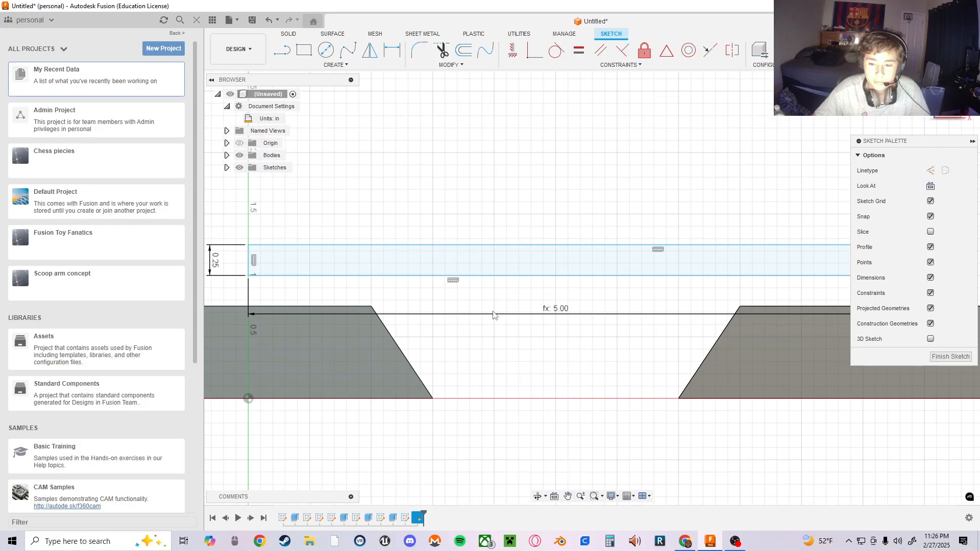
# - Draw a line at 120 degrees from the left block's upper inner corner up to the bar's lower edge
pyautogui.moveTo(494, 319); pyautogui.dragTo(498, 328, button='middle')
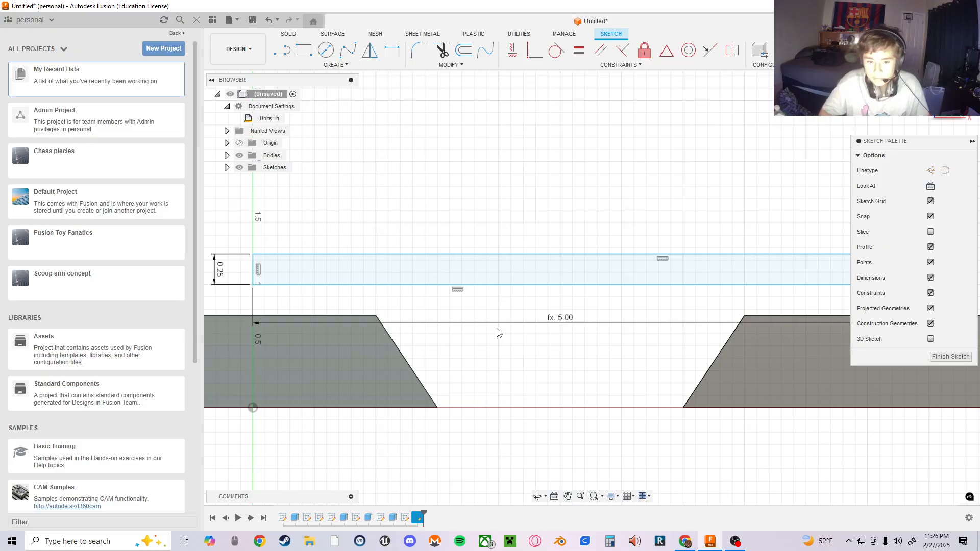
pyautogui.moveTo(499, 329); pyautogui.dragTo(668, 337, button='middle')
pyautogui.scroll(-3, 474, 302)
pyautogui.scroll(6, 488, 307)
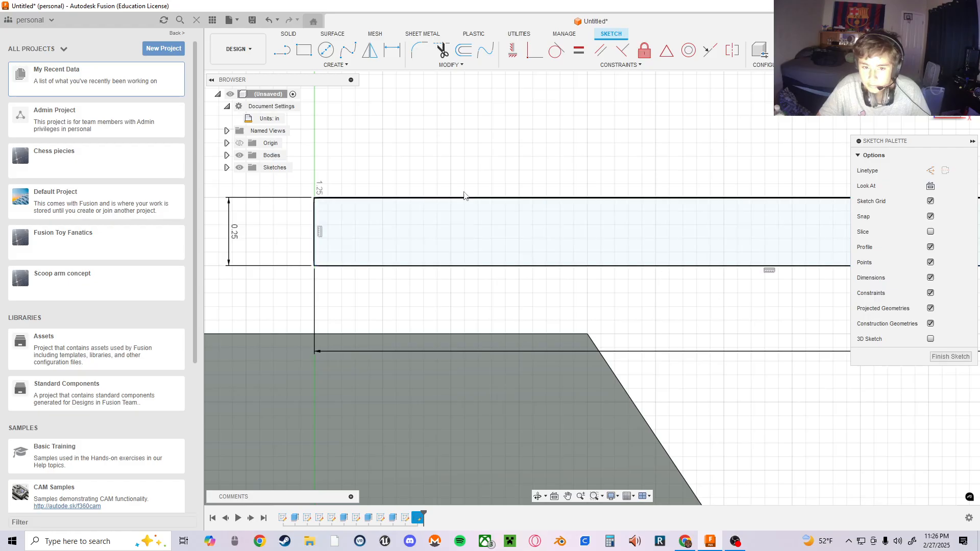
pyautogui.click(283, 50)
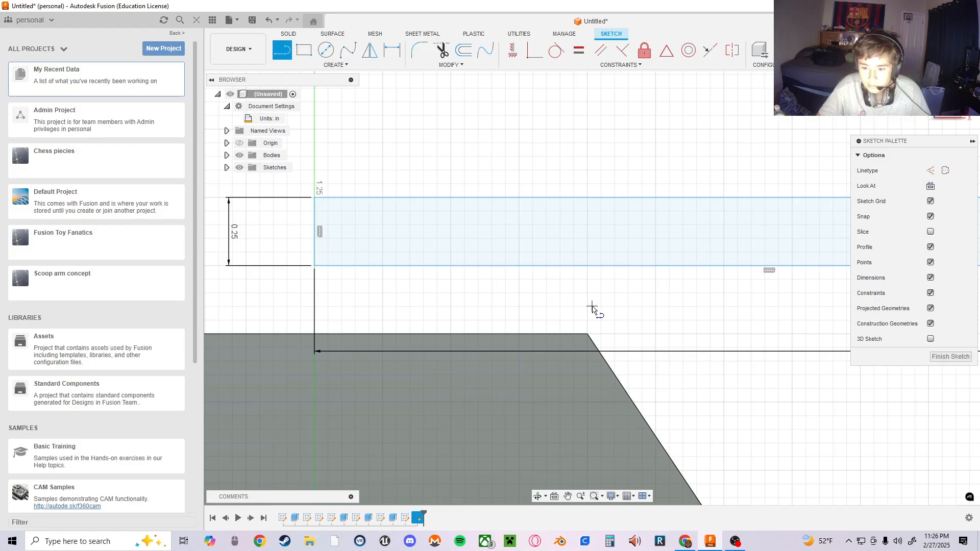
pyautogui.click(588, 334)
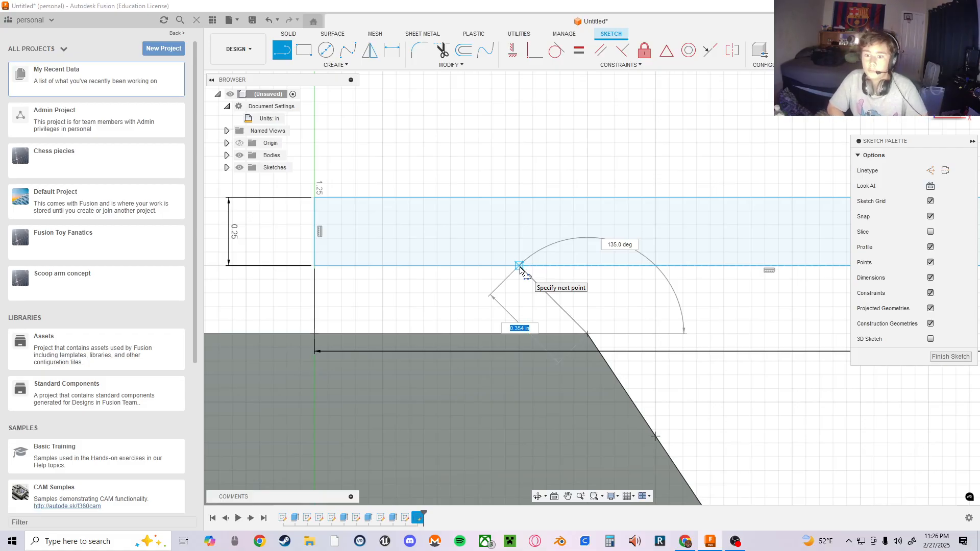
pyautogui.press('Tab')
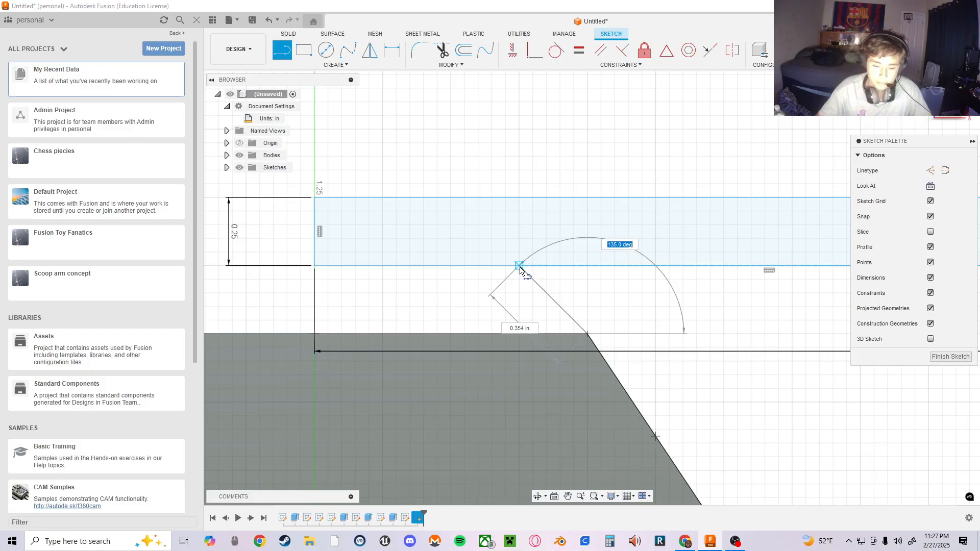
pyautogui.press('Tab')
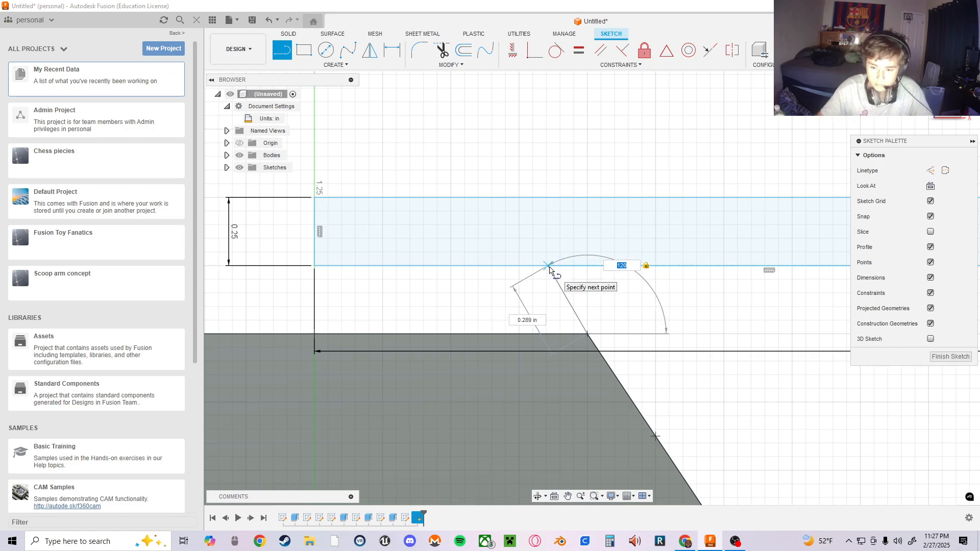
pyautogui.click(550, 268)
# - Examine how the 120-degree line meets the left block's slanted edge at the corner
pyautogui.moveTo(671, 350); pyautogui.dragTo(610, 321, button='middle')
pyautogui.scroll(1, 610, 320)
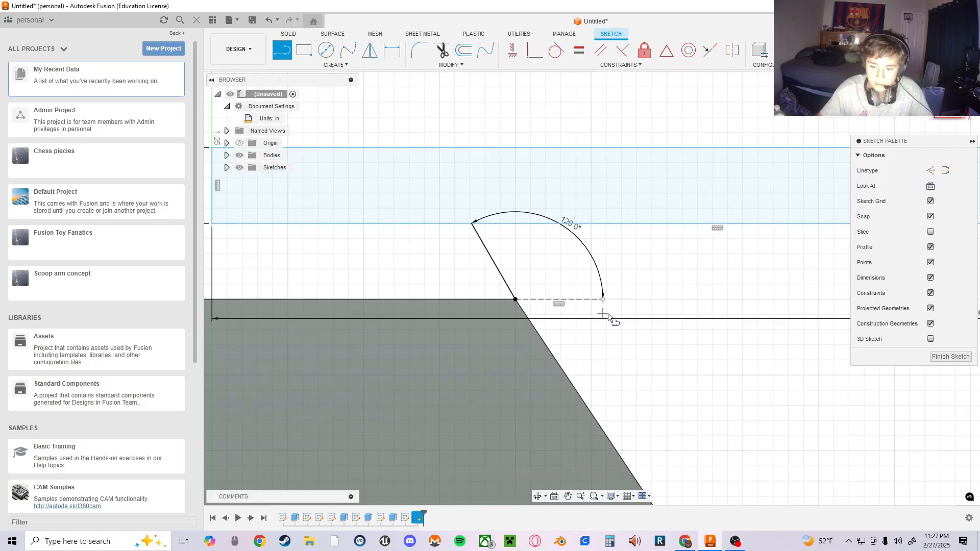
pyautogui.scroll(-3, 564, 300)
pyautogui.scroll(7, 542, 293)
pyautogui.scroll(14, 542, 317)
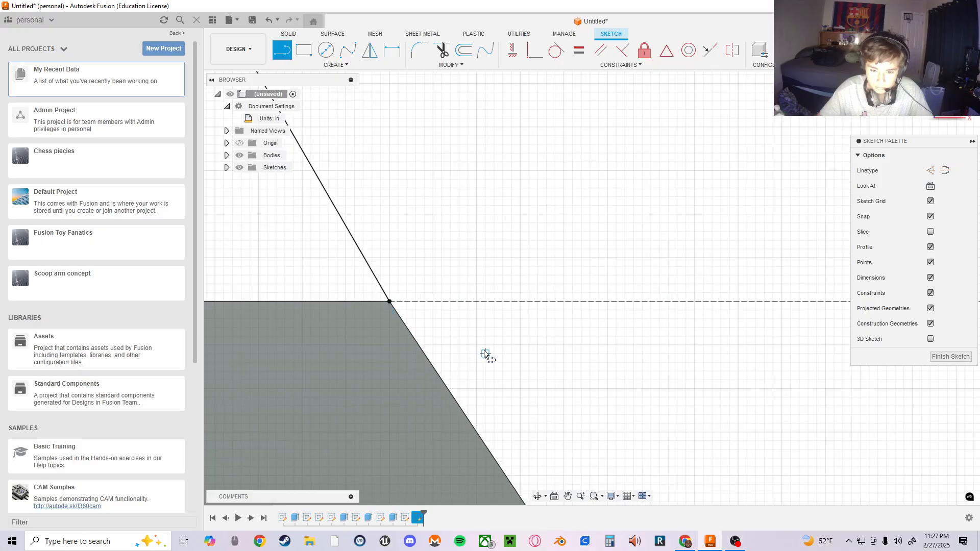
pyautogui.scroll(-2, 485, 352)
pyautogui.scroll(-6, 525, 353)
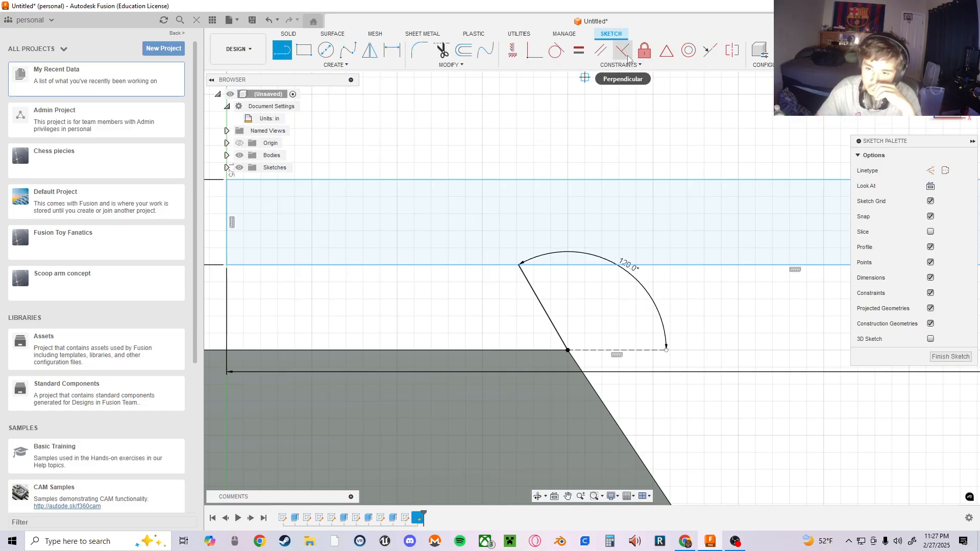
# - Try a collinear constraint between the 120-degree line and the left block's slanted edge
pyautogui.click(600, 51)
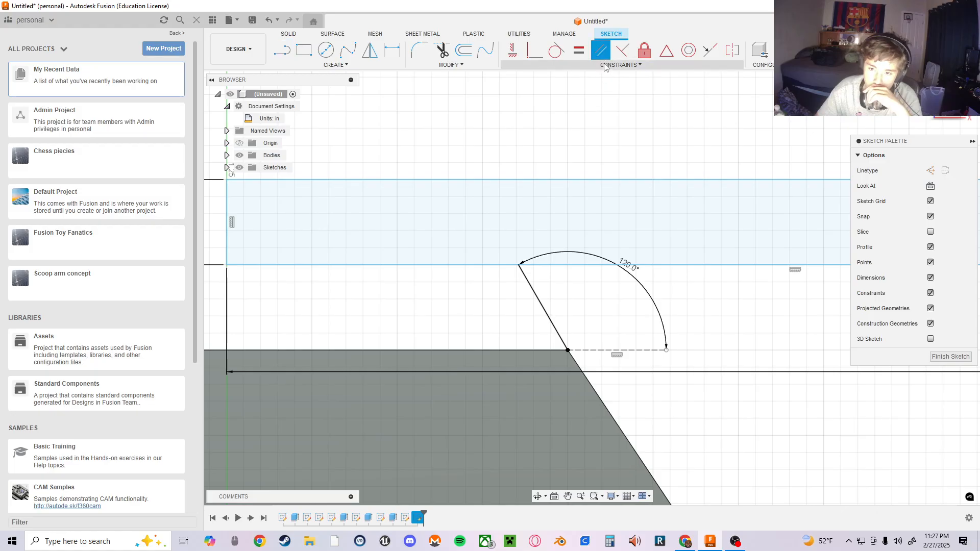
pyautogui.click(601, 65)
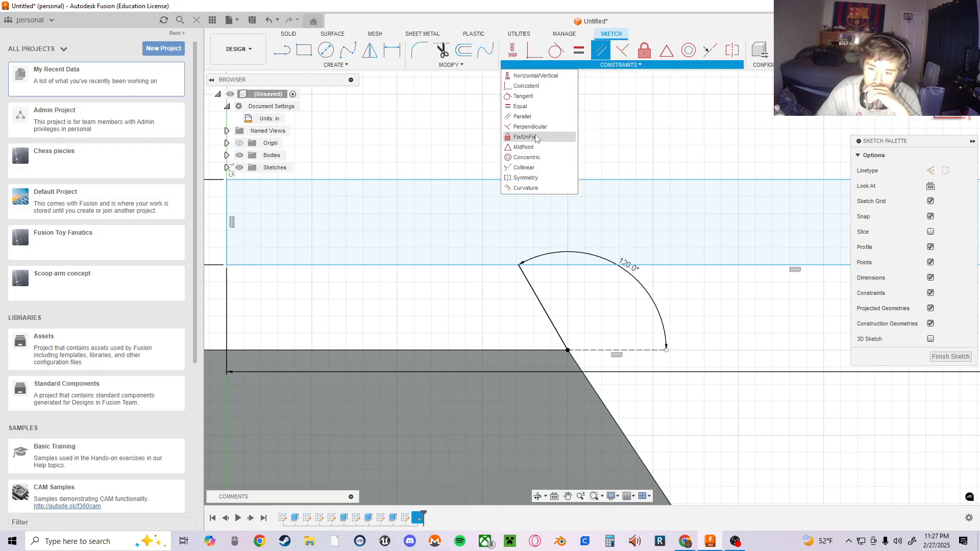
pyautogui.click(525, 167)
pyautogui.click(582, 377)
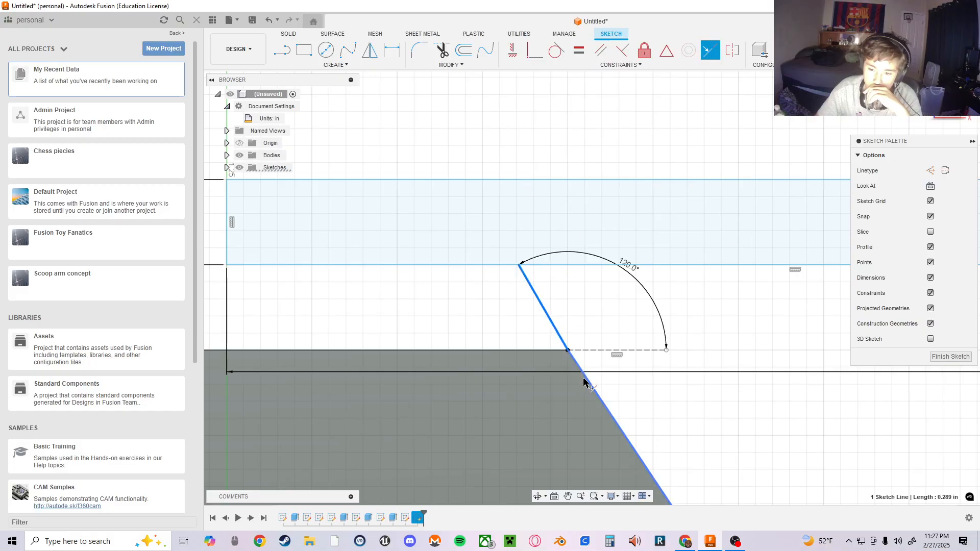
pyautogui.click(583, 377)
pyautogui.press('Escape')
pyautogui.moveTo(732, 409); pyautogui.dragTo(673, 394, button='middle')
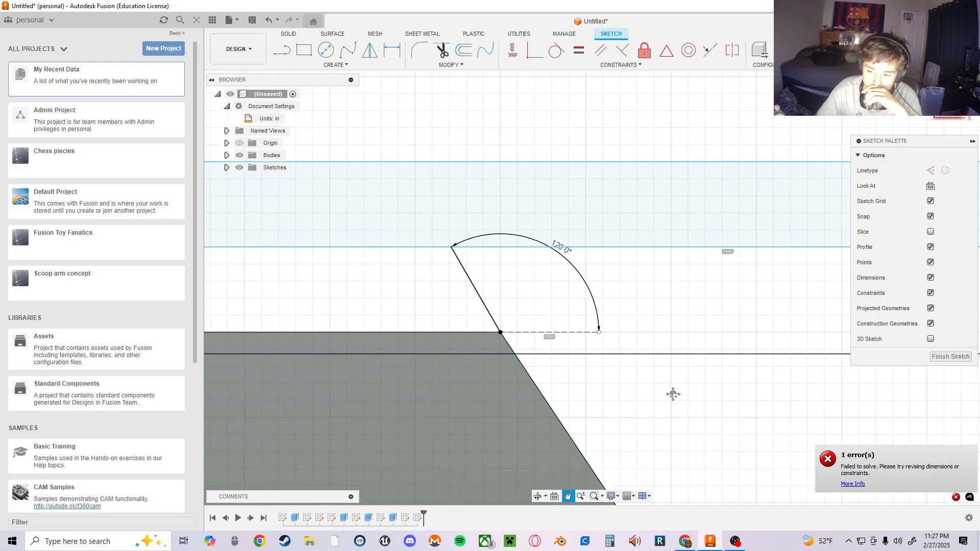
pyautogui.press('Return')
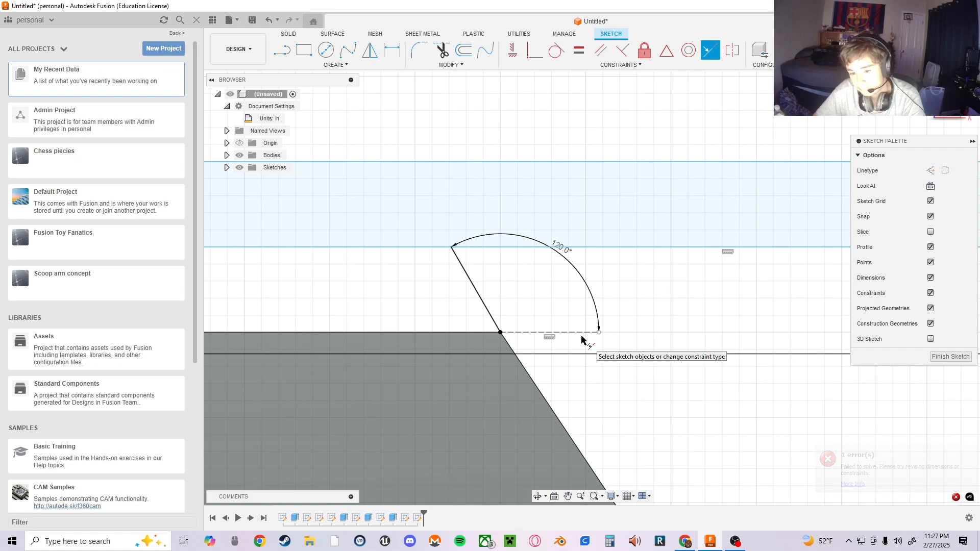
pyautogui.press('Escape')
# - Draw a vertical line from the bar's lower left corner down to the left block's top edge
pyautogui.moveTo(701, 316)
pyautogui.mouseDown(button='middle')
pyautogui.moveTo(673, 270)
pyautogui.moveTo(698, 261)
pyautogui.mouseUp(button='middle')
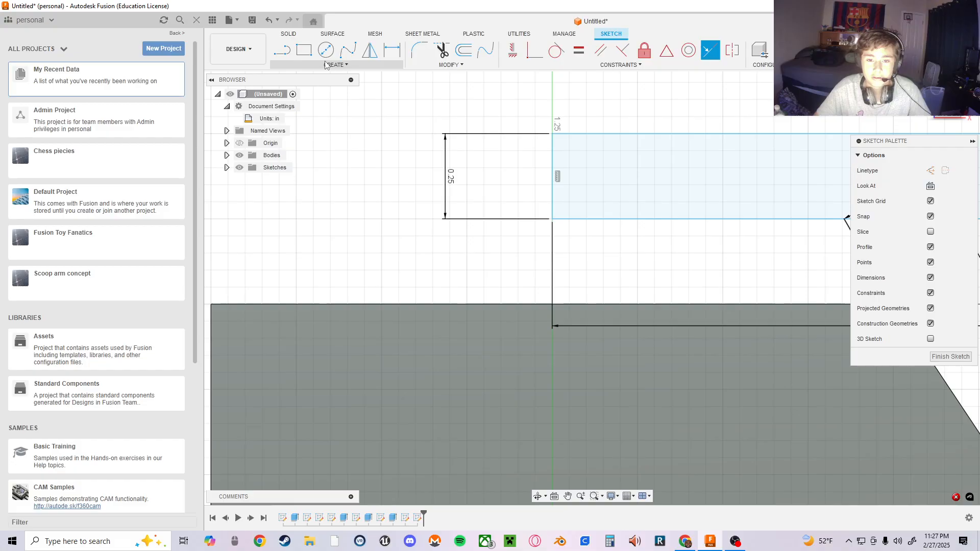
pyautogui.click(333, 65)
pyautogui.click(291, 83)
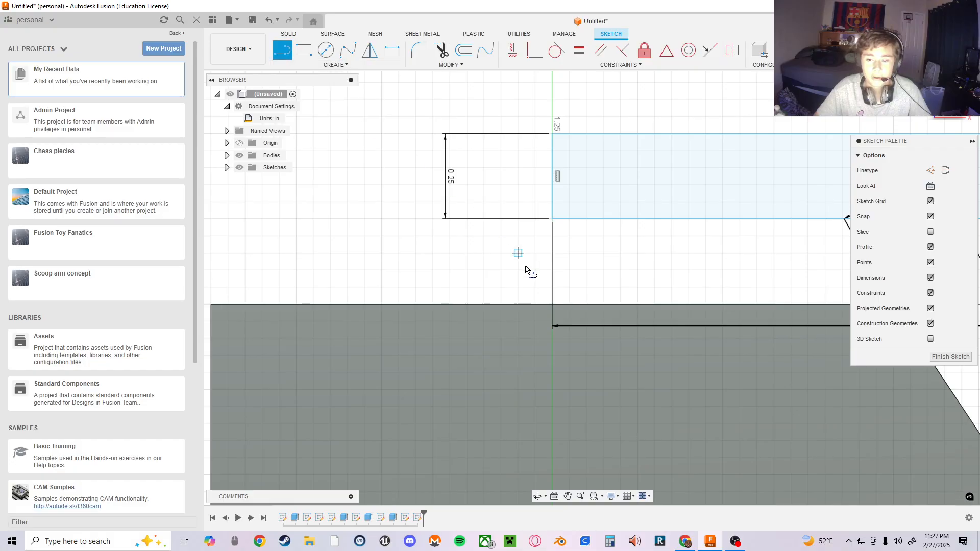
pyautogui.click(553, 221)
pyautogui.click(552, 305)
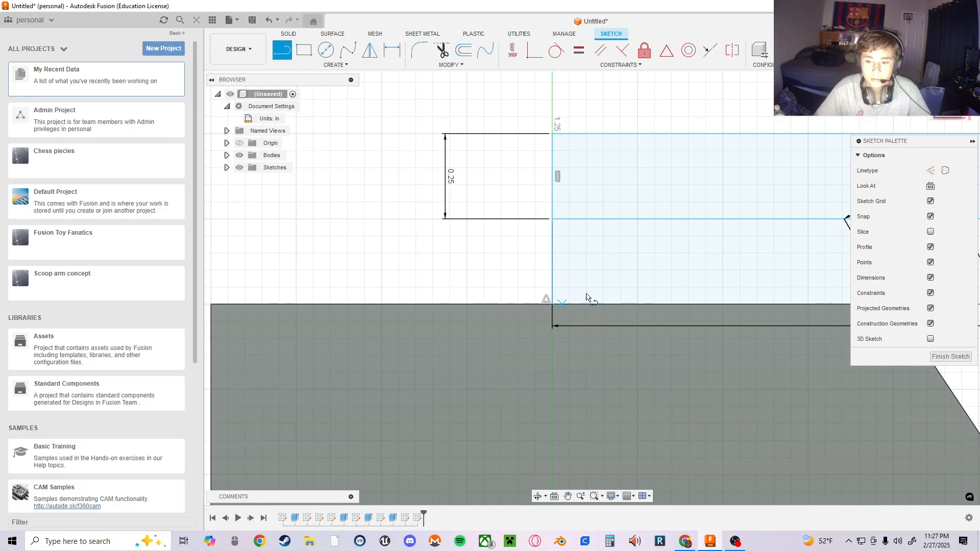
pyautogui.moveTo(646, 269); pyautogui.dragTo(318, 252, button='middle')
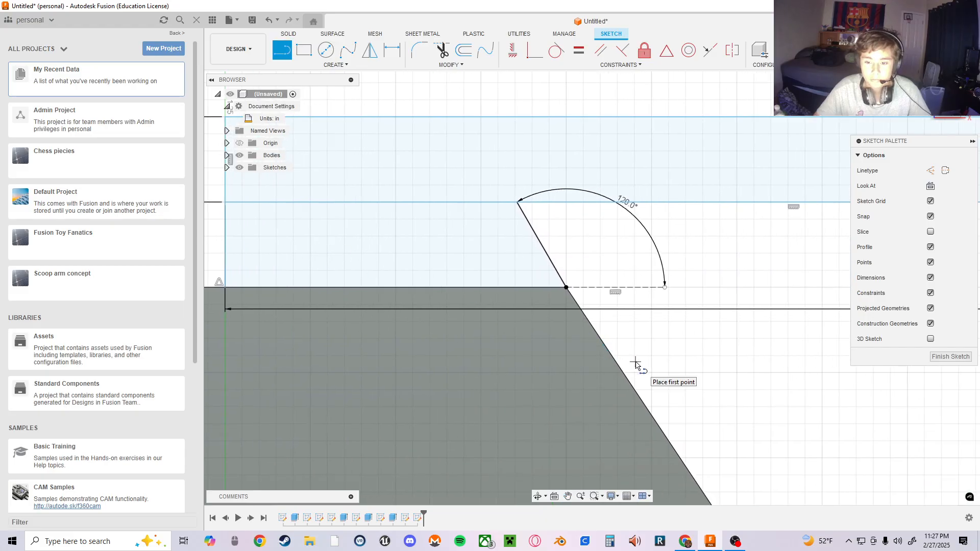
pyautogui.press('Escape')
pyautogui.moveTo(634, 361)
pyautogui.mouseDown(button='middle')
pyautogui.moveTo(656, 393)
pyautogui.moveTo(689, 345)
pyautogui.moveTo(374, 371)
pyautogui.moveTo(136, 372)
pyautogui.mouseUp(button='middle')
pyautogui.scroll(-2, 575, 321)
pyautogui.scroll(3, 576, 321)
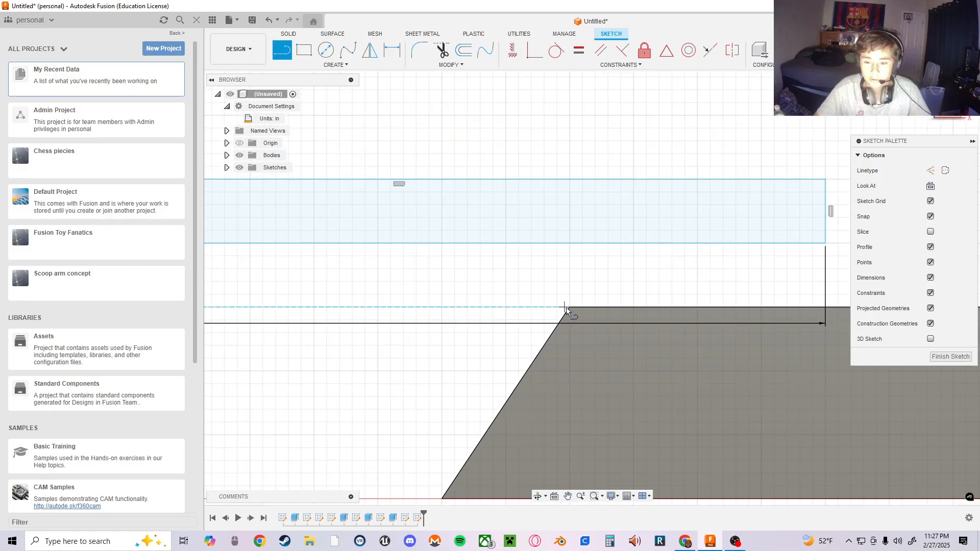
pyautogui.click(570, 308)
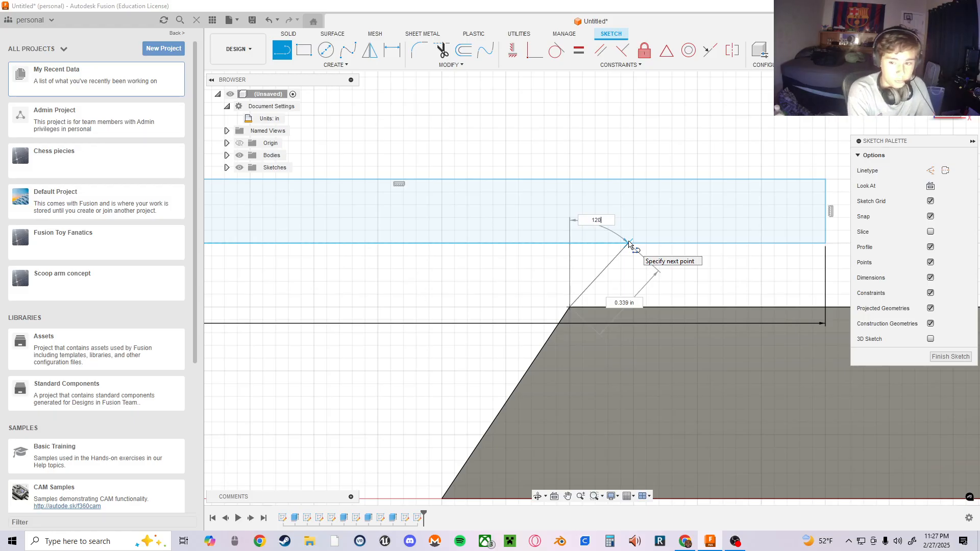
pyautogui.press('Tab')
pyautogui.press('BackSpace')
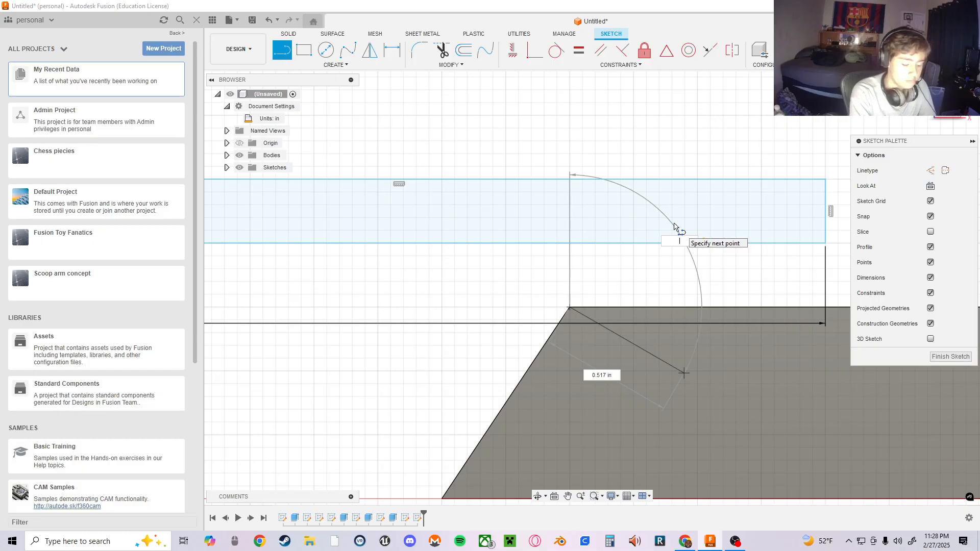
pyautogui.press('Tab')
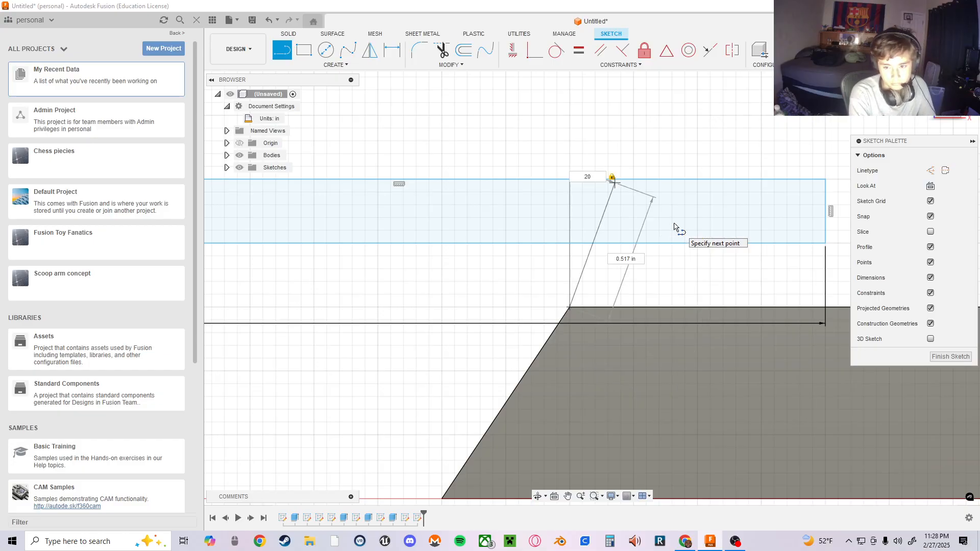
pyautogui.write('40')
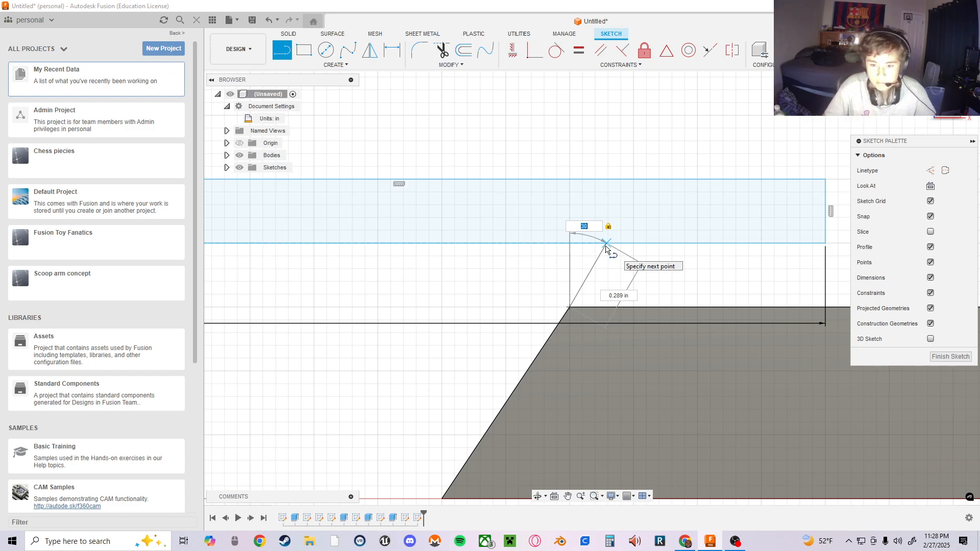
pyautogui.press('Escape')
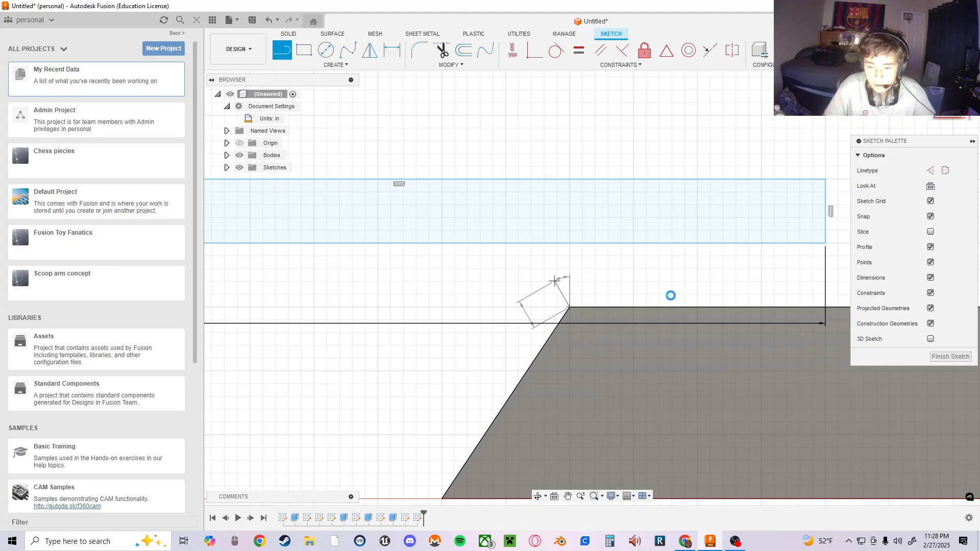
# - Check the length of the 120-degree line at the left block's upper inner corner
pyautogui.moveTo(362, 297); pyautogui.dragTo(771, 273, button='middle')
pyautogui.moveTo(213, 272); pyautogui.dragTo(500, 281, button='middle')
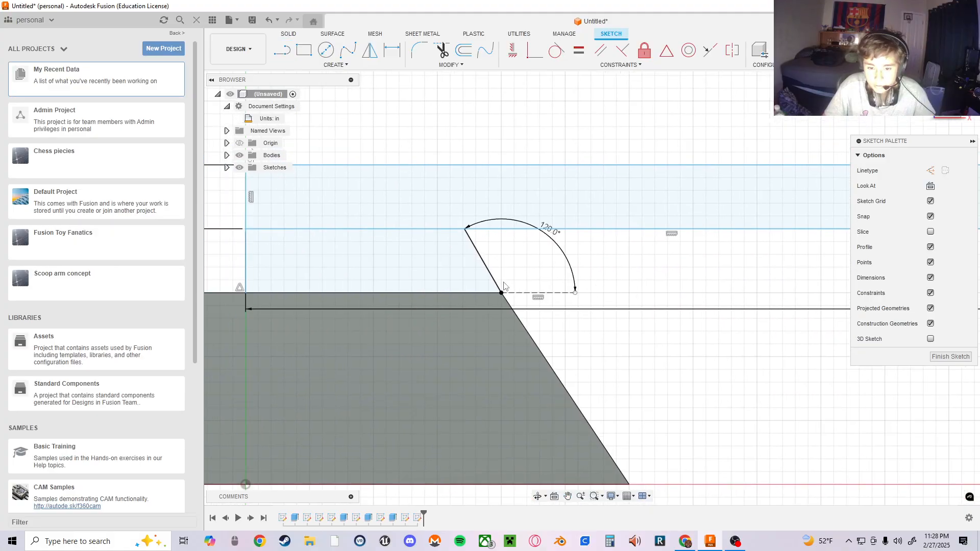
pyautogui.scroll(-2, 499, 280)
pyautogui.scroll(2, 500, 284)
pyautogui.click(496, 283)
pyautogui.scroll(4, 495, 282)
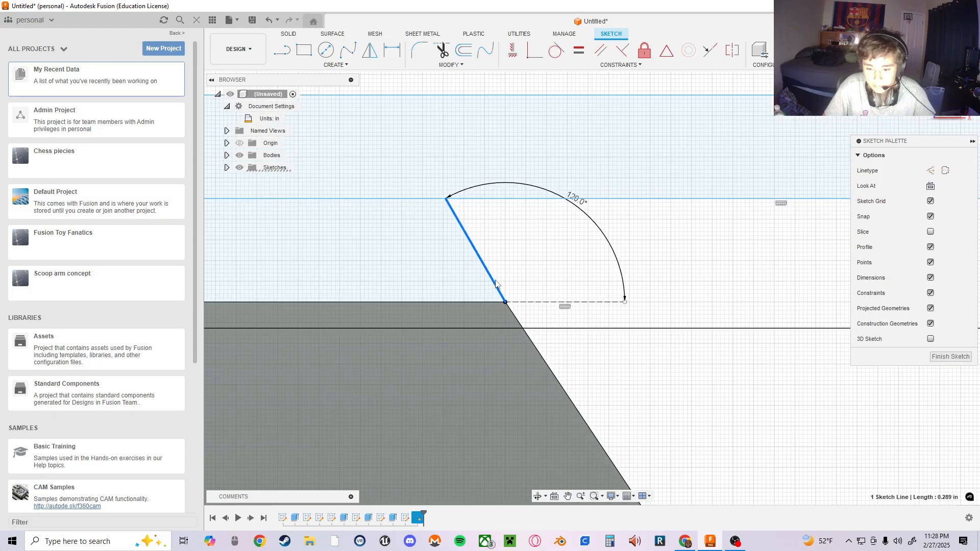
# - Draw a 0.289 in line at 60 degrees from the right block's upper inner corner toward the bar's lower edge
pyautogui.scroll(-3, 567, 287)
pyautogui.moveTo(601, 296); pyautogui.dragTo(224, 298, button='middle')
pyautogui.moveTo(587, 306); pyautogui.dragTo(299, 304, button='middle')
pyautogui.moveTo(772, 235); pyautogui.dragTo(322, 248, button='middle')
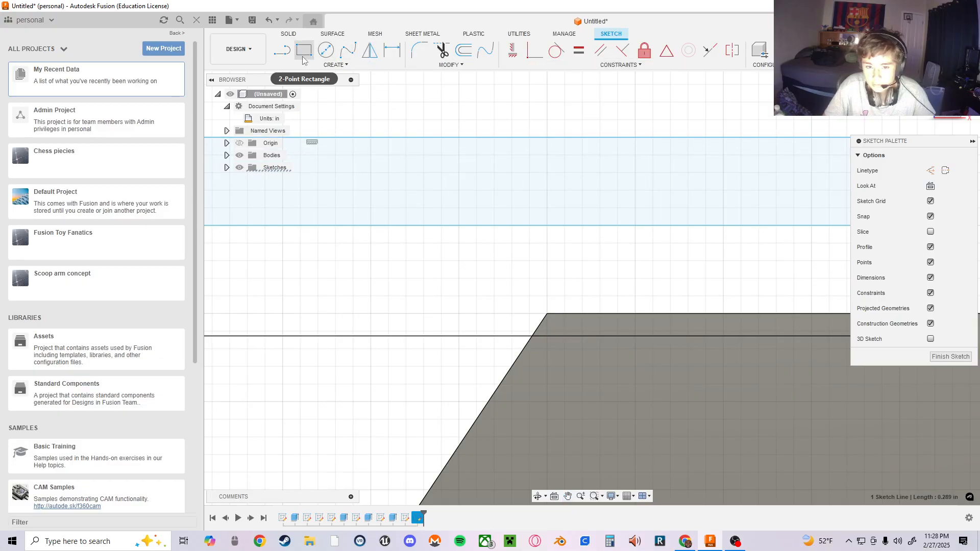
pyautogui.click(282, 50)
pyautogui.click(547, 315)
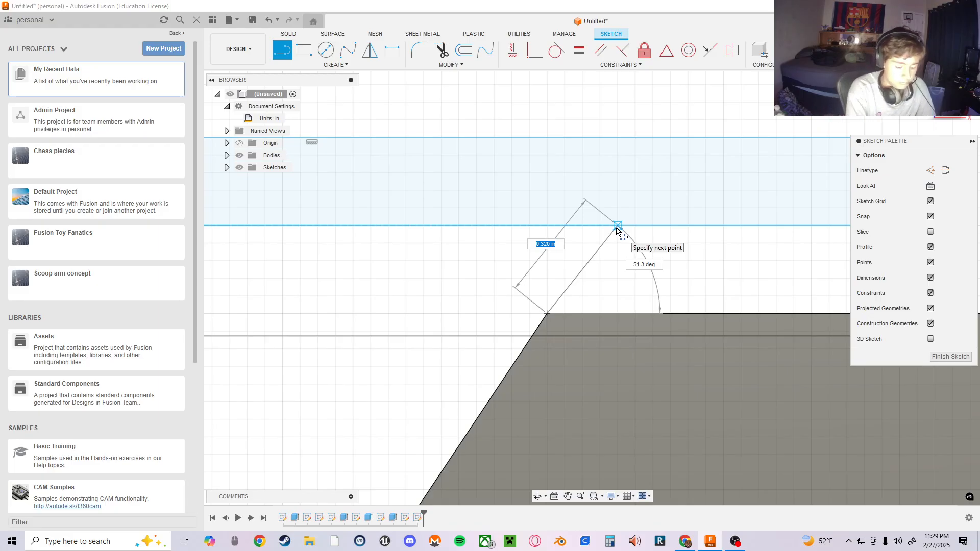
pyautogui.write('.2')
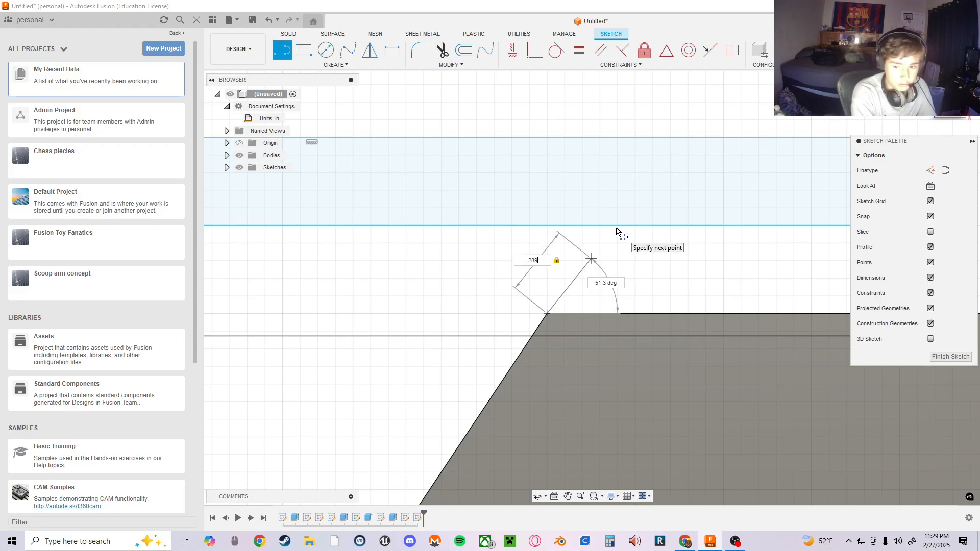
pyautogui.write('89')
pyautogui.press('Tab')
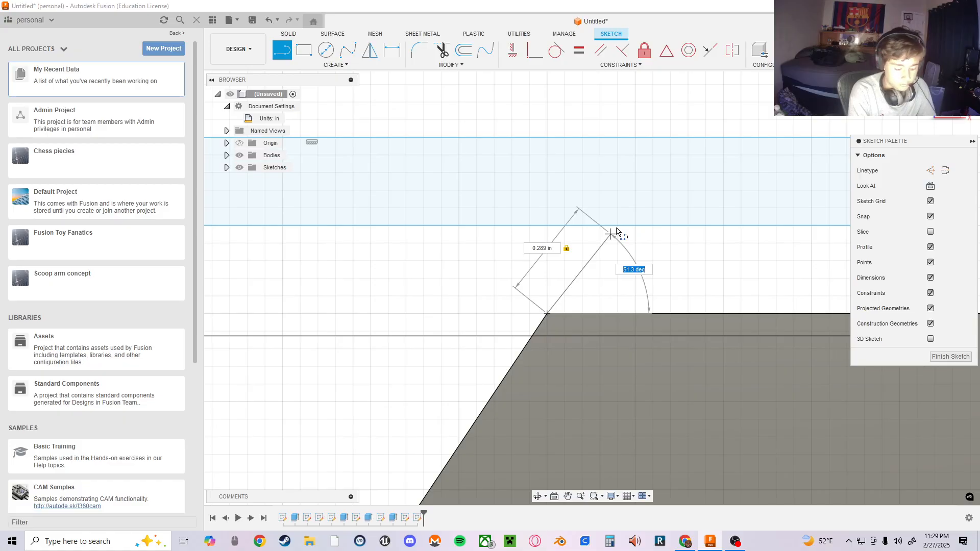
pyautogui.write('6')
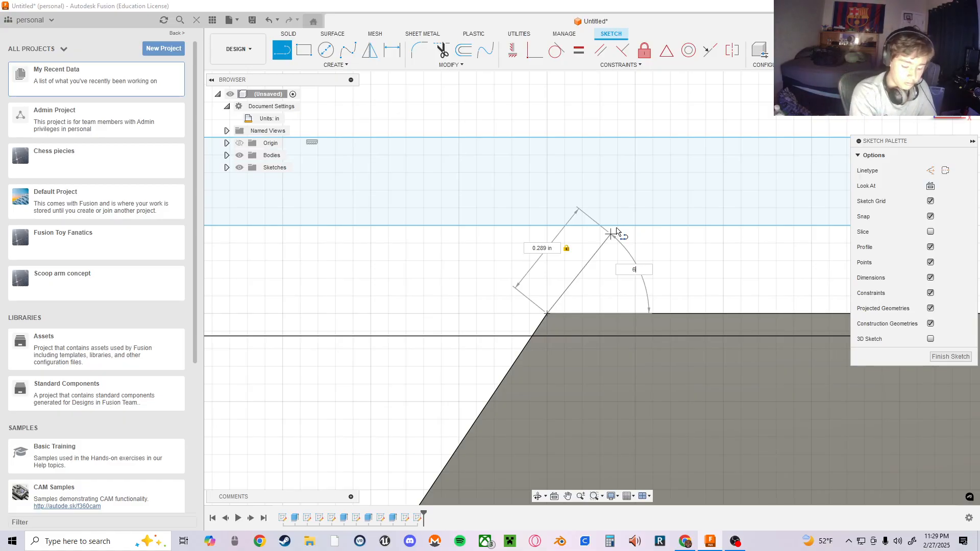
pyautogui.write('0')
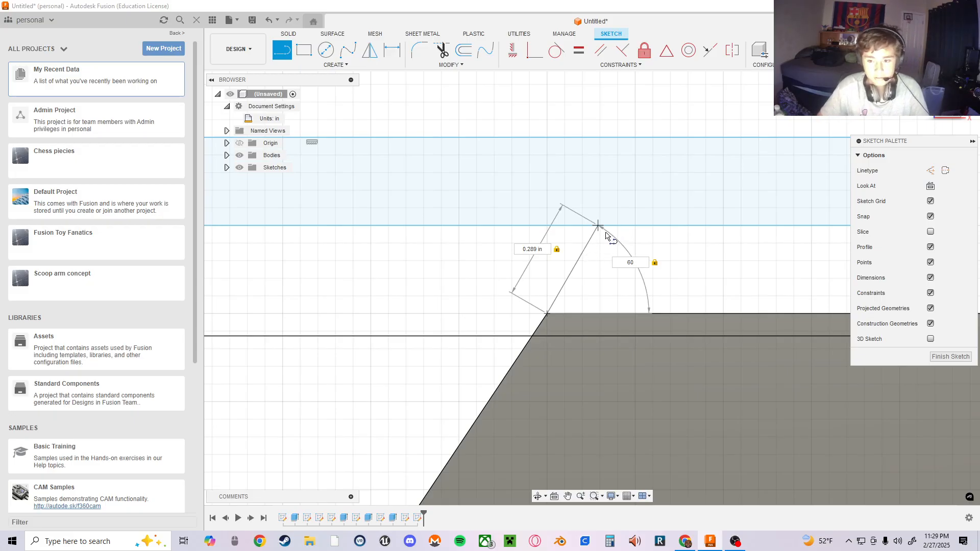
pyautogui.press('Return')
pyautogui.press('Escape')
# - Draw a vertical line from the bar's lower right corner down to the right block's top edge
pyautogui.scroll(5, 604, 234)
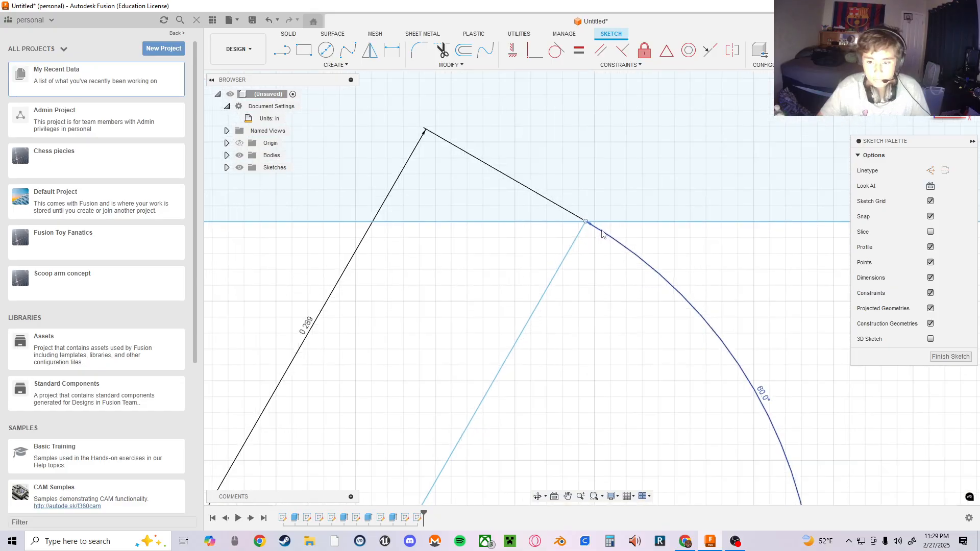
pyautogui.scroll(5, 600, 231)
pyautogui.scroll(-8, 564, 228)
pyautogui.moveTo(624, 308); pyautogui.dragTo(331, 227, button='middle')
pyautogui.moveTo(618, 265); pyautogui.dragTo(585, 267, button='middle')
pyautogui.moveTo(418, 234); pyautogui.dragTo(499, 230, button='middle')
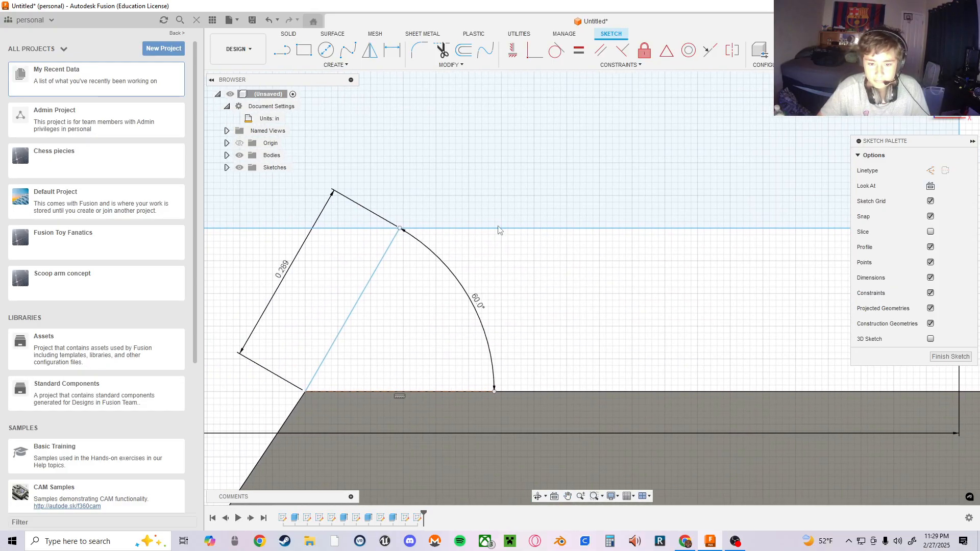
pyautogui.click(273, 57)
pyautogui.scroll(-6, 372, 268)
pyautogui.scroll(6, 680, 214)
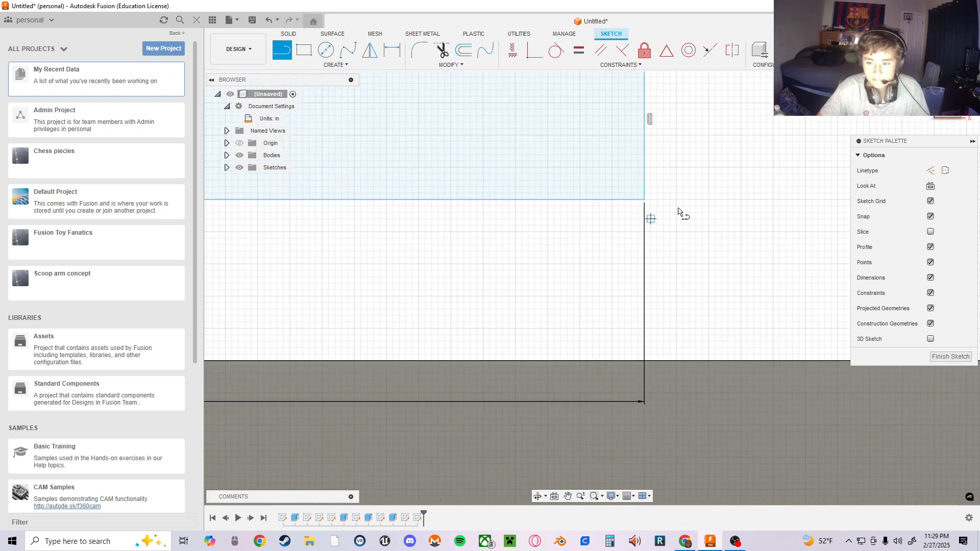
pyautogui.click(644, 199)
pyautogui.click(644, 360)
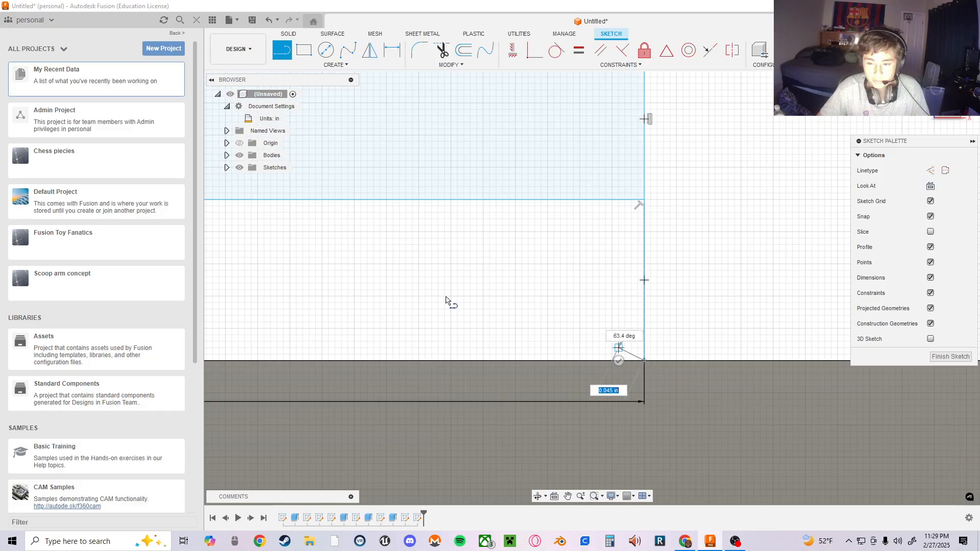
pyautogui.moveTo(445, 300); pyautogui.dragTo(759, 301, button='middle')
pyautogui.press('Escape')
# - Delete the 0.289 in slanted line at the right block's upper inner corner
pyautogui.scroll(2, 479, 259)
pyautogui.scroll(-4, 468, 296)
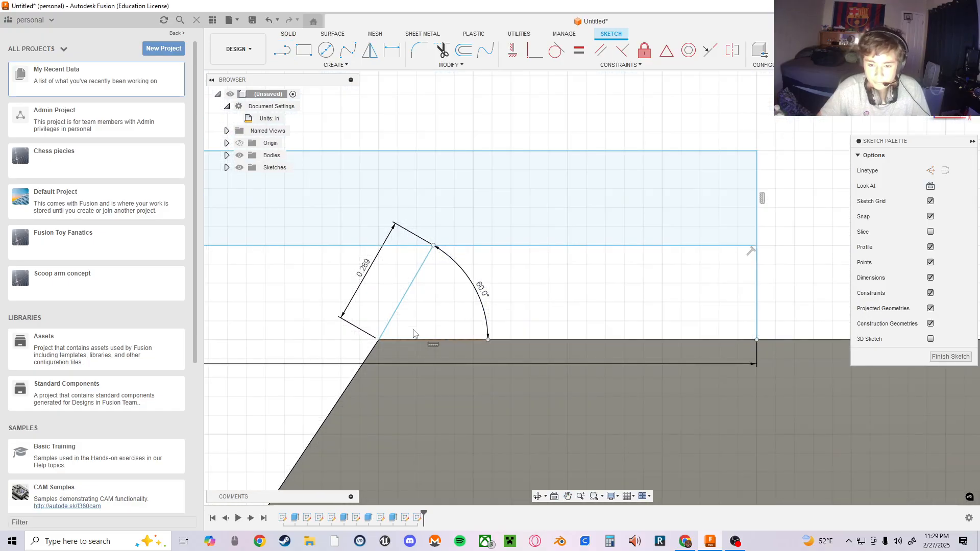
pyautogui.scroll(-3, 413, 334)
pyautogui.moveTo(412, 334); pyautogui.dragTo(804, 353, button='middle')
pyautogui.scroll(-1, 408, 350)
pyautogui.moveTo(372, 351); pyautogui.dragTo(584, 341, button='middle')
pyautogui.moveTo(760, 335); pyautogui.dragTo(204, 323, button='middle')
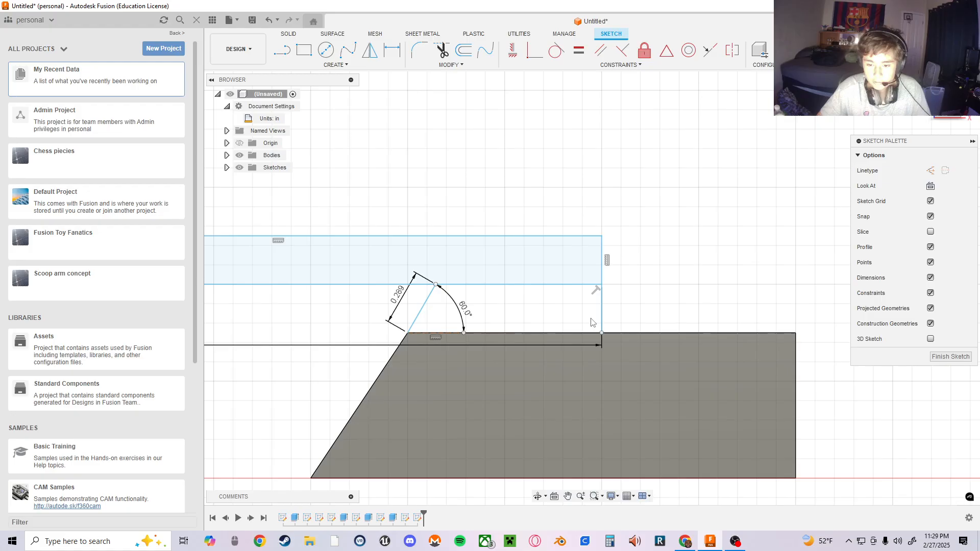
pyautogui.scroll(3, 413, 311)
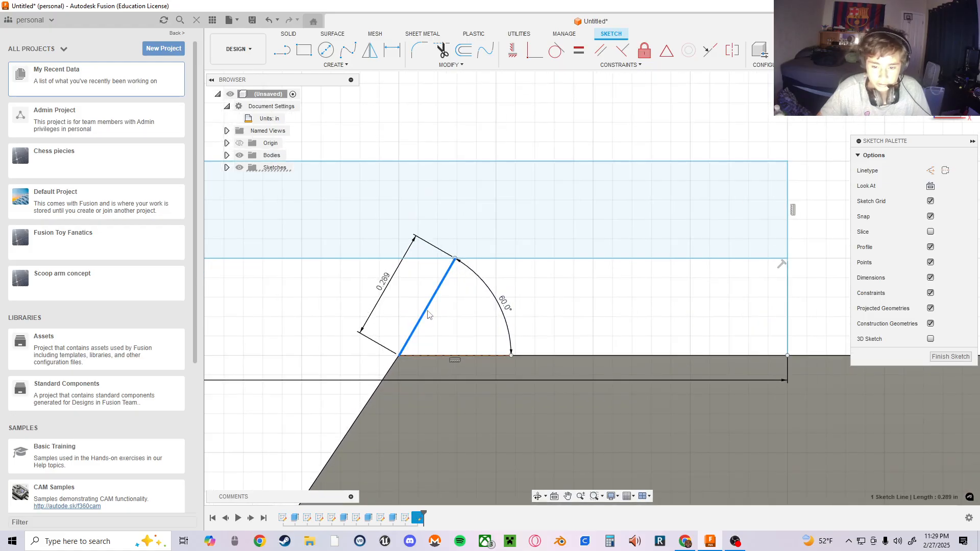
pyautogui.rightClick(427, 315)
pyautogui.click(391, 290)
# - Draw a line at 60 degrees from the right block's upper inner corner up to the bar's lower edge
pyautogui.click(282, 51)
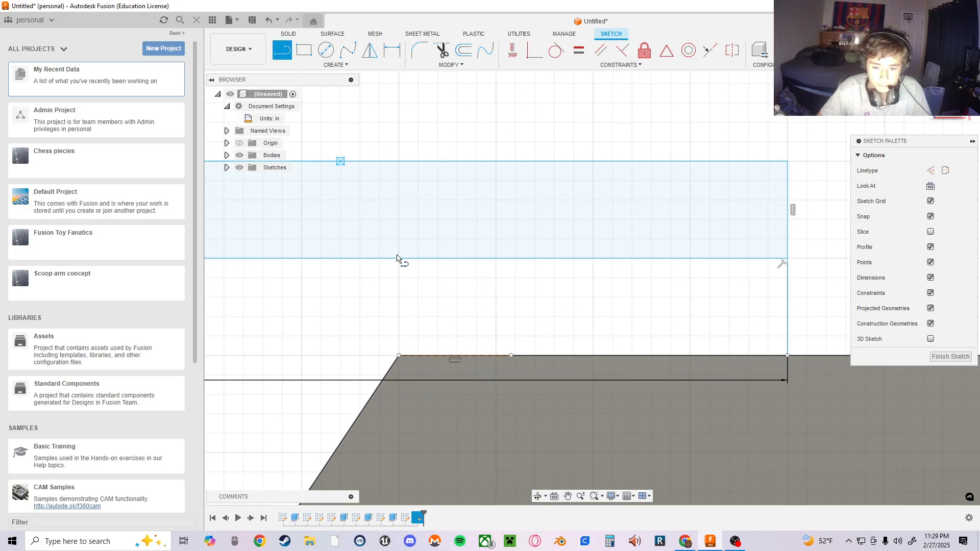
pyautogui.click(399, 356)
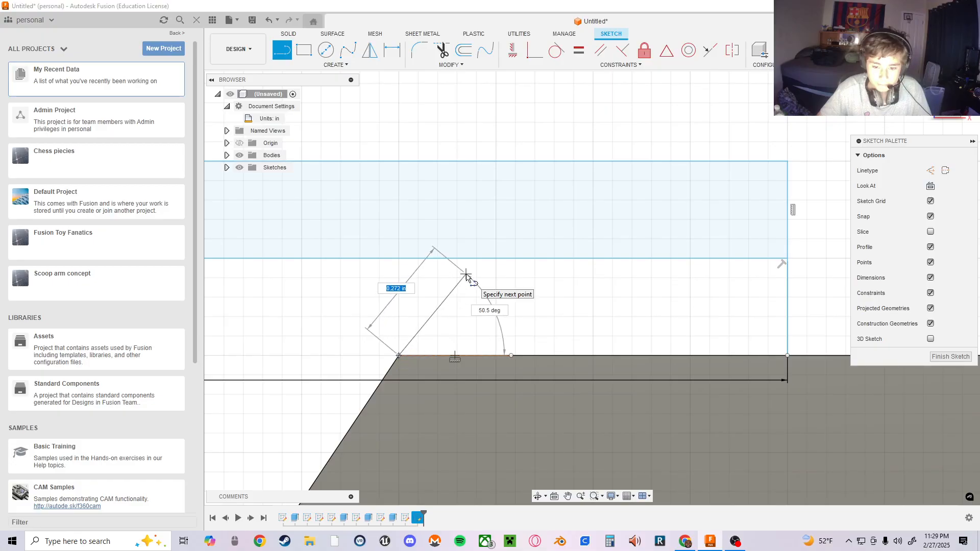
pyautogui.write('60')
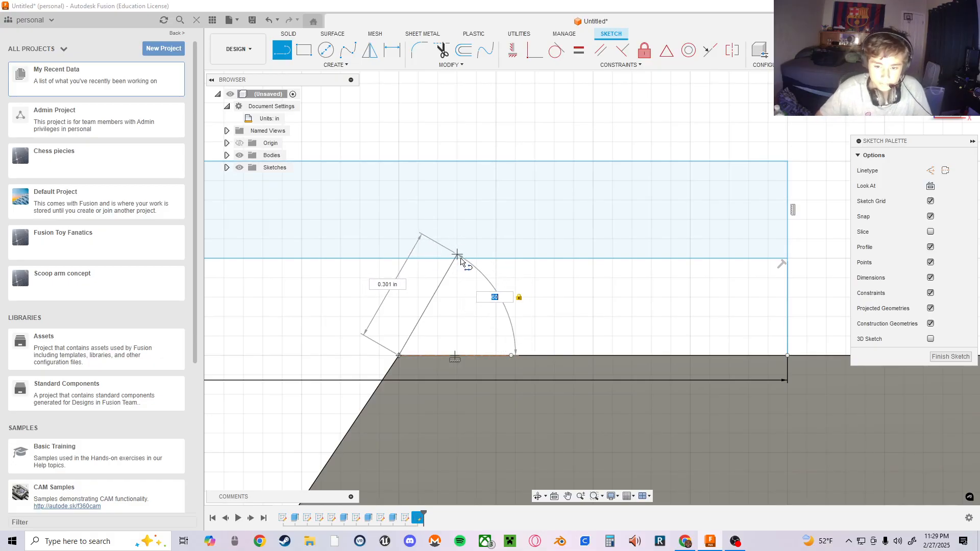
pyautogui.click(456, 261)
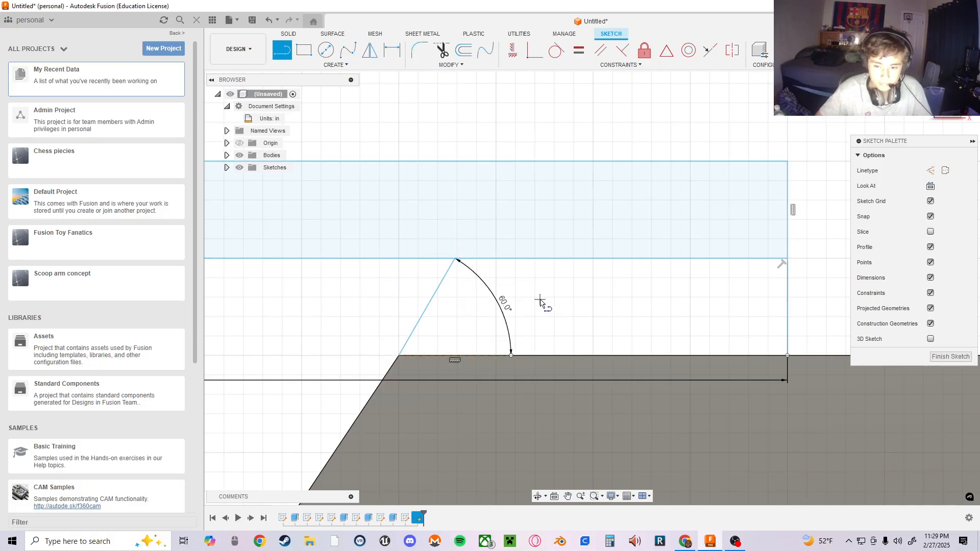
pyautogui.press('Escape')
# - Examine the right block's top edge and the ends of the 60-degree and vertical lines for gaps in the outline
pyautogui.click(542, 357)
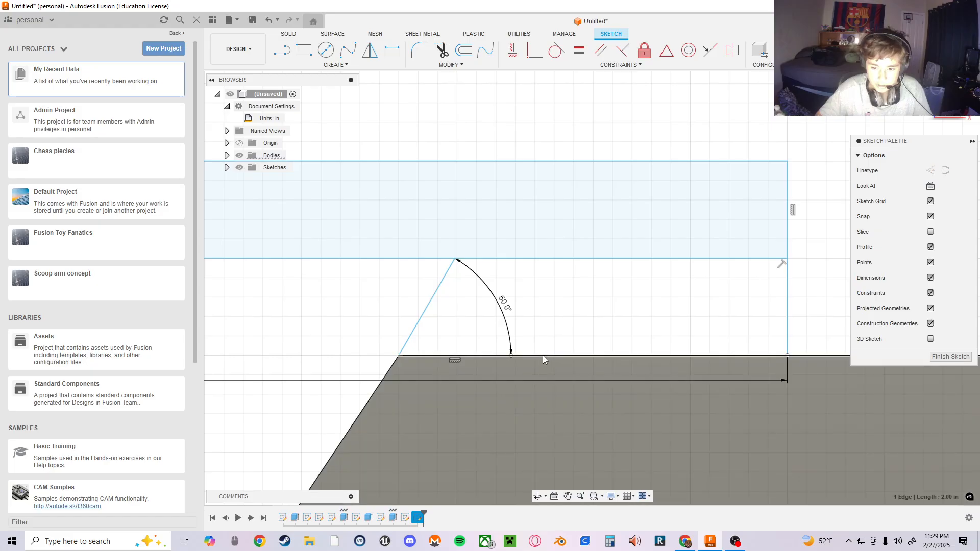
pyautogui.moveTo(627, 308)
pyautogui.mouseDown(button='middle')
pyautogui.moveTo(742, 271)
pyautogui.moveTo(769, 247)
pyautogui.mouseUp(button='middle')
pyautogui.scroll(-2, 769, 247)
pyautogui.scroll(4, 424, 298)
pyautogui.moveTo(424, 298)
pyautogui.mouseDown(button='middle')
pyautogui.moveTo(378, 306)
pyautogui.moveTo(395, 319)
pyautogui.mouseUp(button='middle')
pyautogui.scroll(-5, 395, 319)
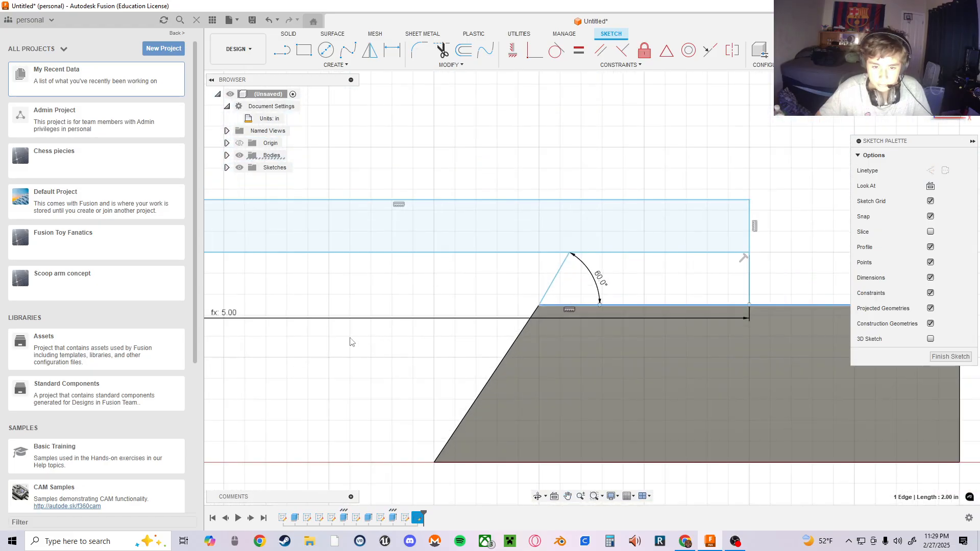
pyautogui.moveTo(350, 342); pyautogui.dragTo(585, 359, button='middle')
pyautogui.scroll(-1, 335, 307)
pyautogui.moveTo(306, 295)
pyautogui.mouseDown(button='middle')
pyautogui.moveTo(579, 301)
pyautogui.moveTo(553, 315)
pyautogui.moveTo(299, 319)
pyautogui.mouseUp(button='middle')
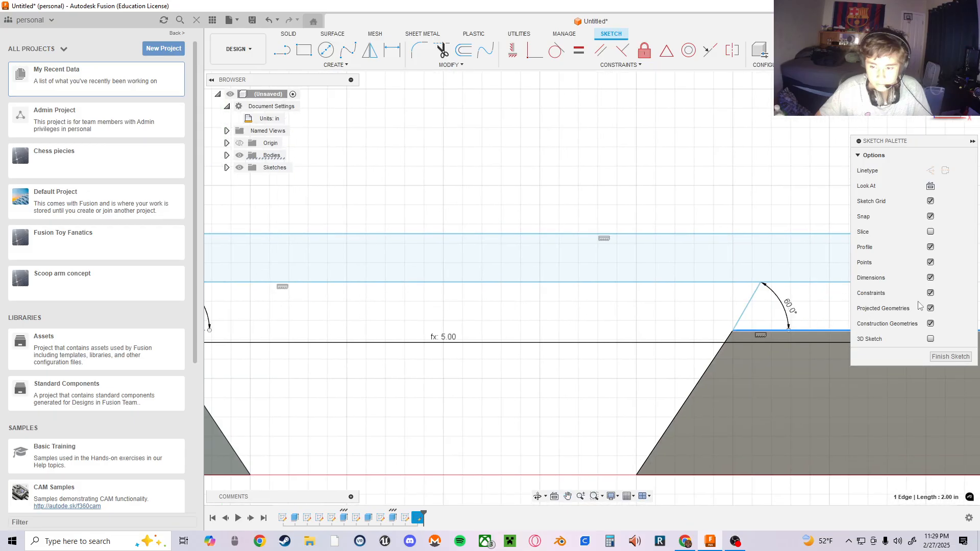
pyautogui.press('Escape')
pyautogui.moveTo(810, 309); pyautogui.dragTo(600, 316, button='middle')
pyautogui.scroll(-2, 666, 316)
pyautogui.scroll(5, 675, 319)
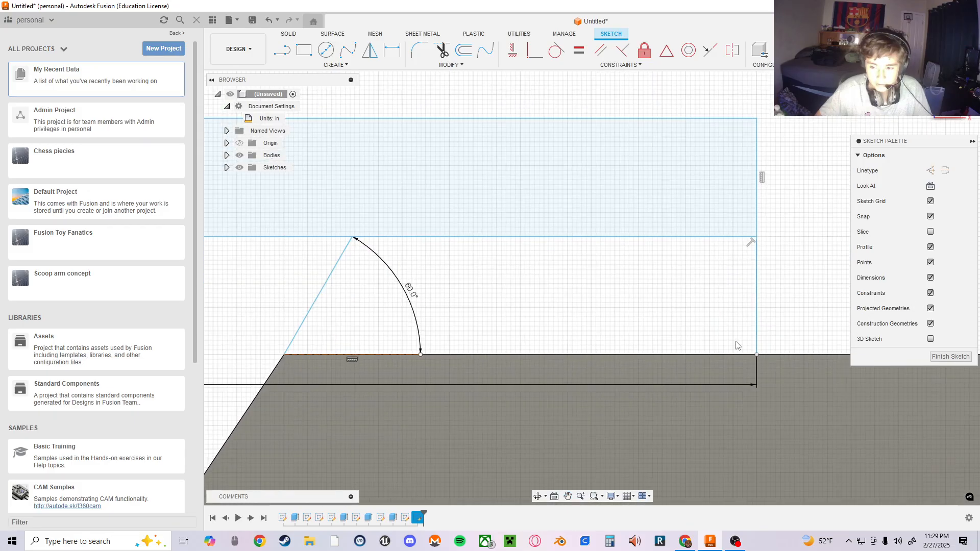
pyautogui.scroll(6, 267, 355)
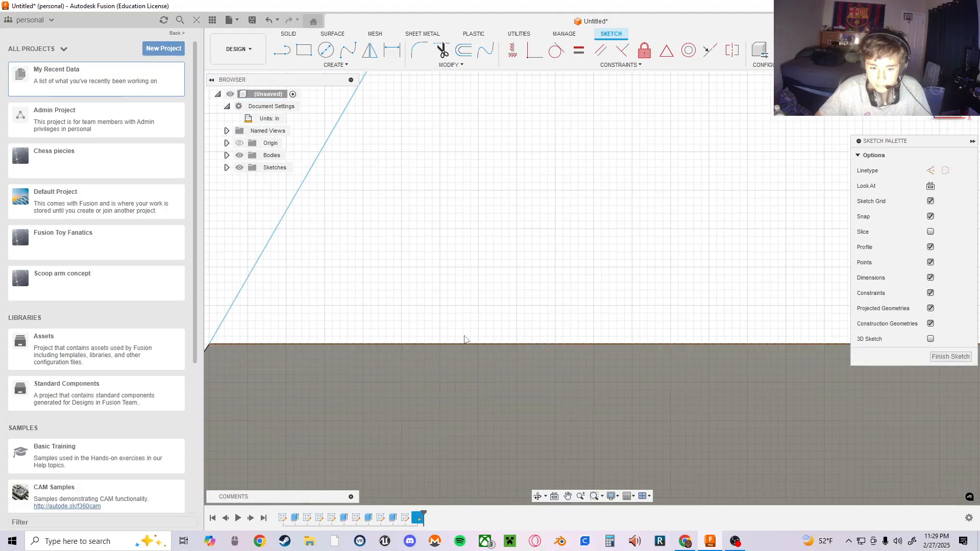
pyautogui.moveTo(342, 344)
pyautogui.mouseDown(button='middle')
pyautogui.moveTo(628, 342)
pyautogui.moveTo(321, 325)
pyautogui.mouseUp(button='middle')
pyautogui.scroll(-3, 652, 326)
pyautogui.scroll(-2, 321, 325)
pyautogui.moveTo(708, 261); pyautogui.dragTo(527, 306, button='middle')
pyautogui.scroll(-1, 527, 306)
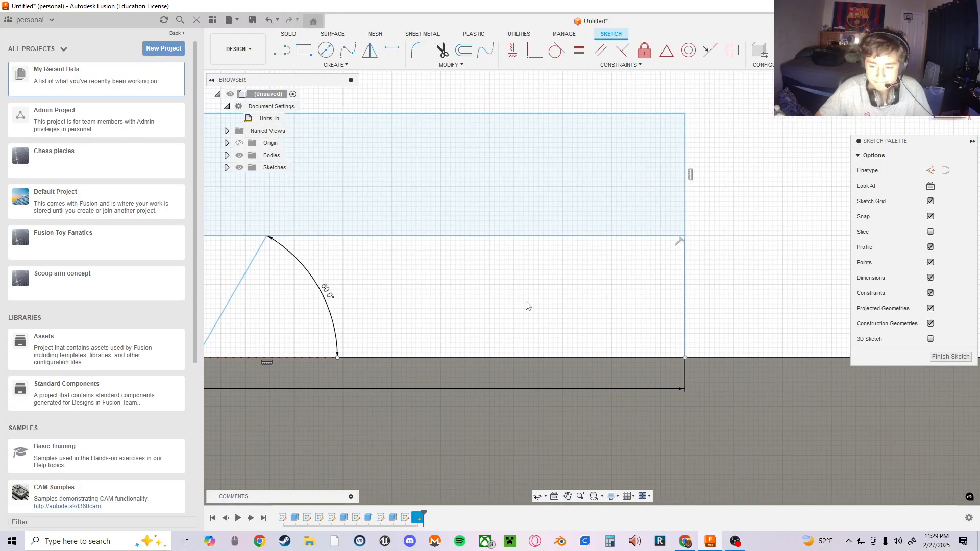
pyautogui.scroll(-2, 706, 243)
pyautogui.scroll(5, 688, 241)
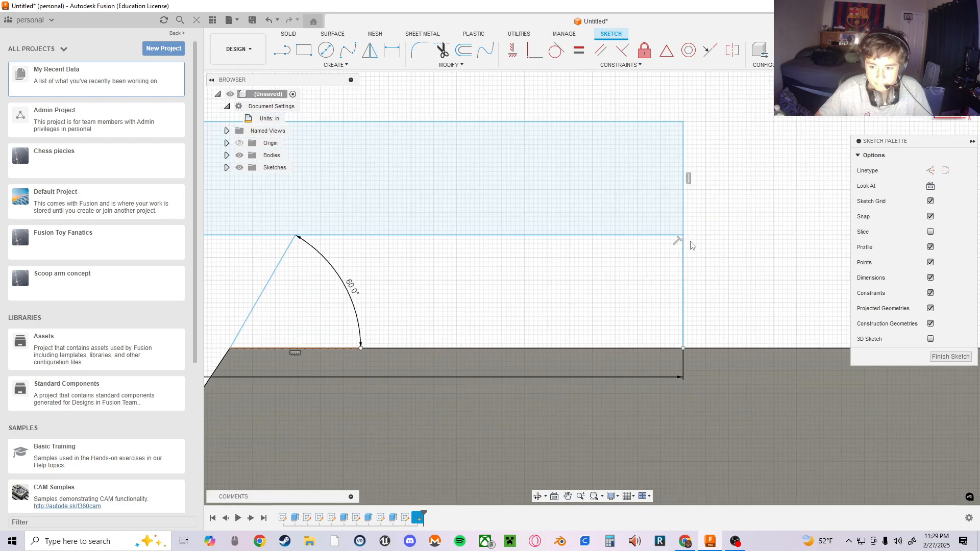
# - Inspect the right vertical connecting line and compare that side with the closed profile above the left block
pyautogui.click(677, 247)
pyautogui.moveTo(586, 336); pyautogui.dragTo(691, 311, button='middle')
pyautogui.scroll(1, 691, 311)
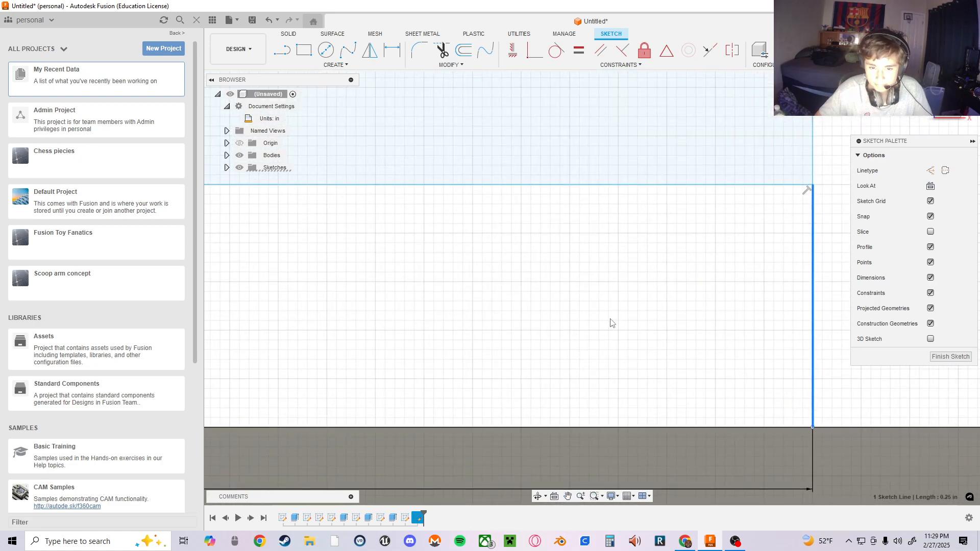
pyautogui.scroll(-4, 610, 323)
pyautogui.scroll(-3, 471, 333)
pyautogui.moveTo(367, 329); pyautogui.dragTo(695, 331, button='middle')
pyautogui.scroll(-2, 463, 328)
pyautogui.moveTo(477, 332); pyautogui.dragTo(755, 317, button='middle')
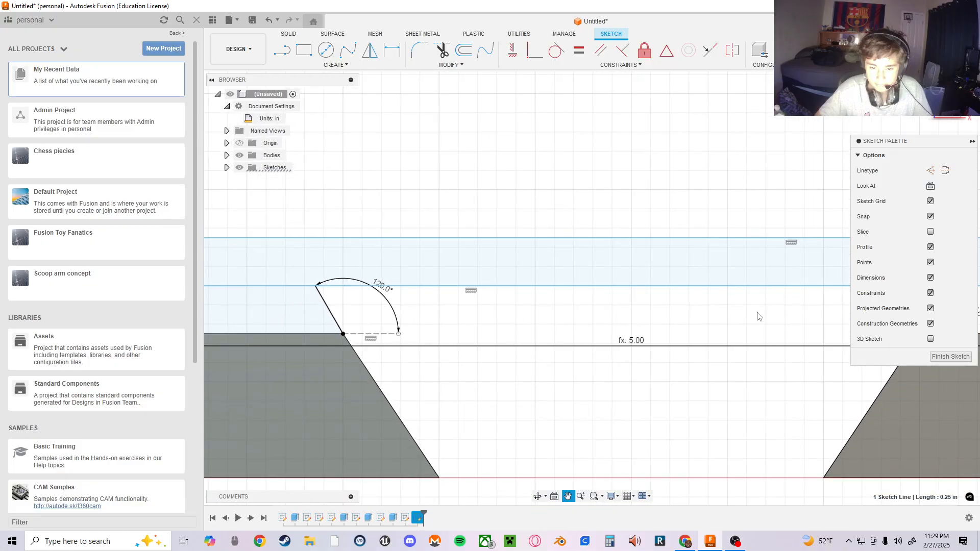
pyautogui.scroll(-1, 658, 336)
pyautogui.click(351, 325)
pyautogui.scroll(6, 369, 321)
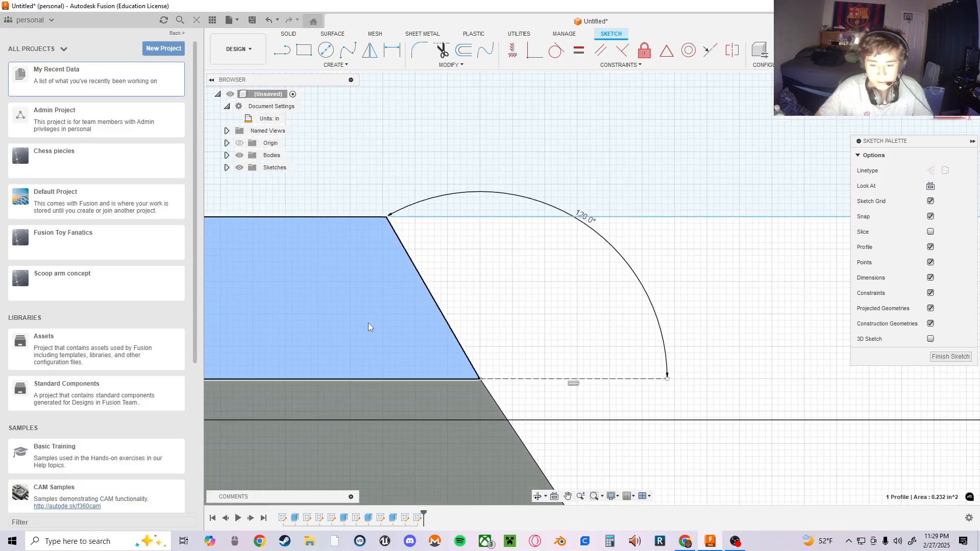
# - Delete the vertical line between the bar's lower right corner and the right block's top edge
pyautogui.moveTo(470, 332); pyautogui.dragTo(680, 320, button='middle')
pyautogui.click(724, 291)
pyautogui.moveTo(753, 303); pyautogui.dragTo(299, 269, button='middle')
pyautogui.scroll(1, 711, 308)
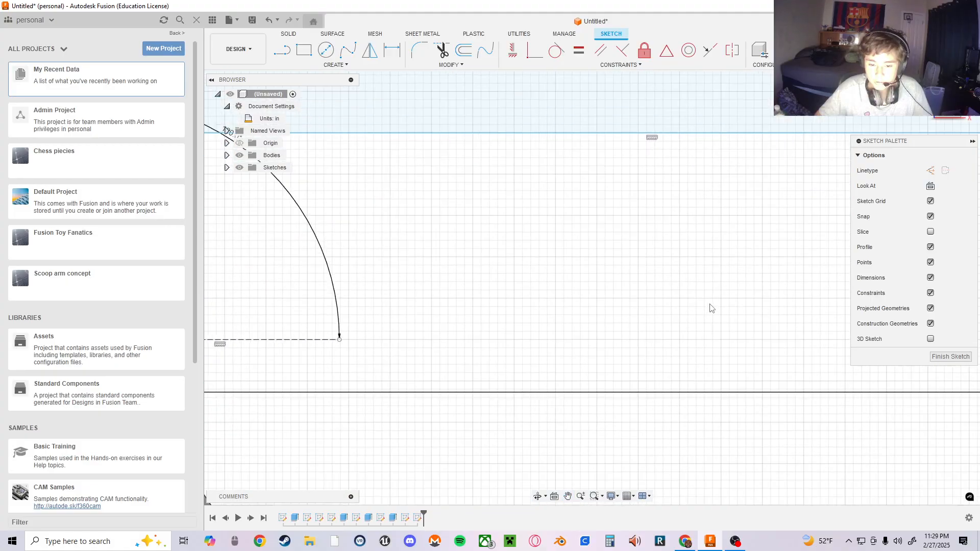
pyautogui.scroll(-3, 710, 308)
pyautogui.moveTo(600, 310); pyautogui.dragTo(357, 314, button='middle')
pyautogui.moveTo(715, 331)
pyautogui.mouseDown(button='middle')
pyautogui.moveTo(295, 354)
pyautogui.moveTo(526, 313)
pyautogui.mouseUp(button='middle')
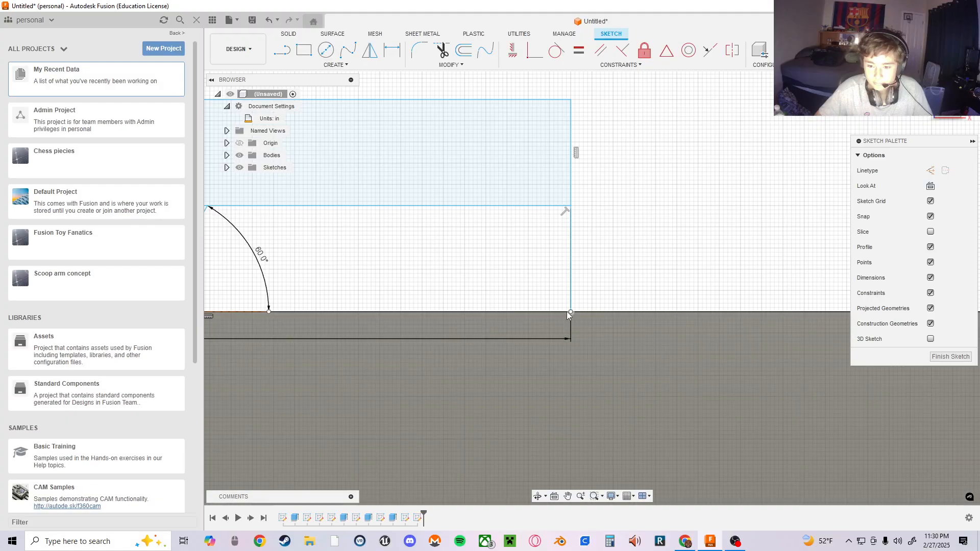
pyautogui.click(571, 299)
pyautogui.rightClick(571, 293)
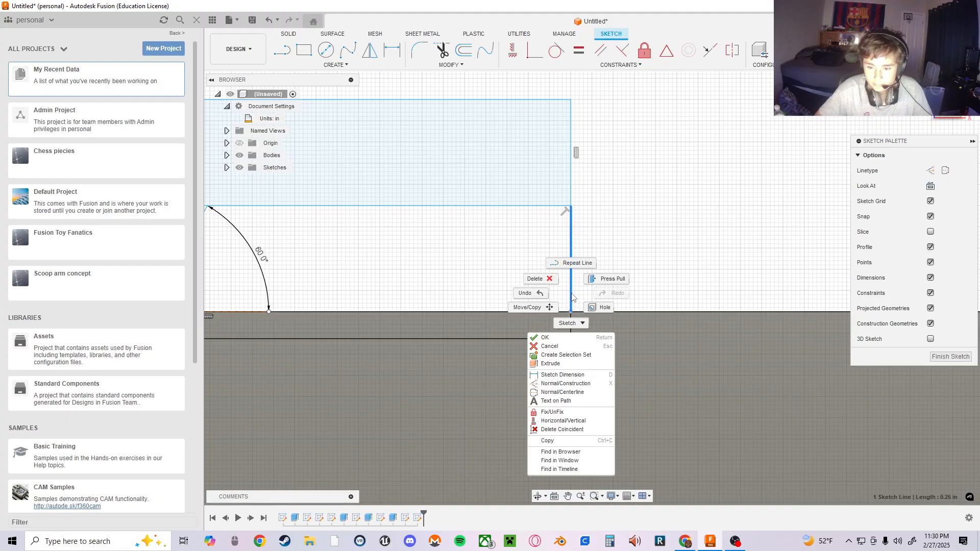
pyautogui.click(540, 278)
# - Try to redraw the vertical line from the bar's lower right corner, about 0.26 in down to the right block
pyautogui.press('l')
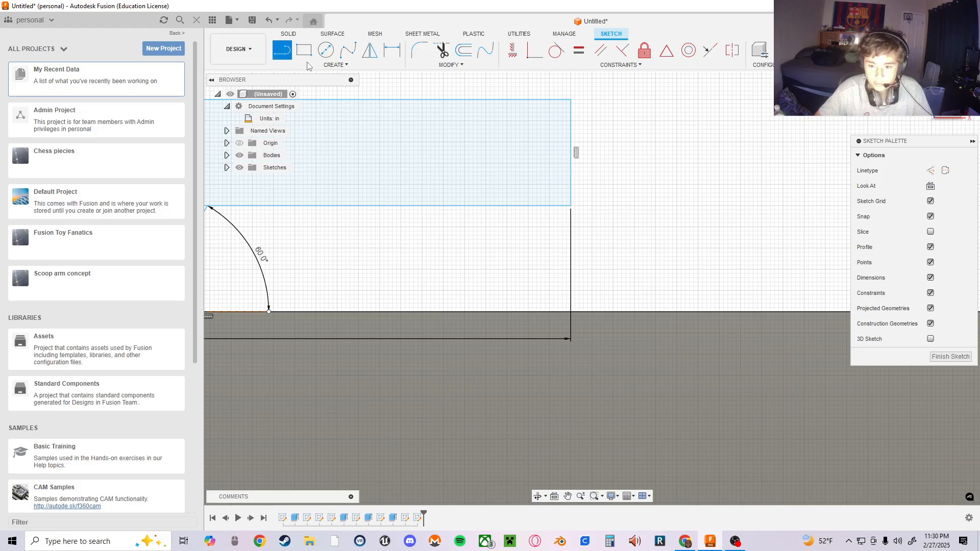
pyautogui.click(571, 206)
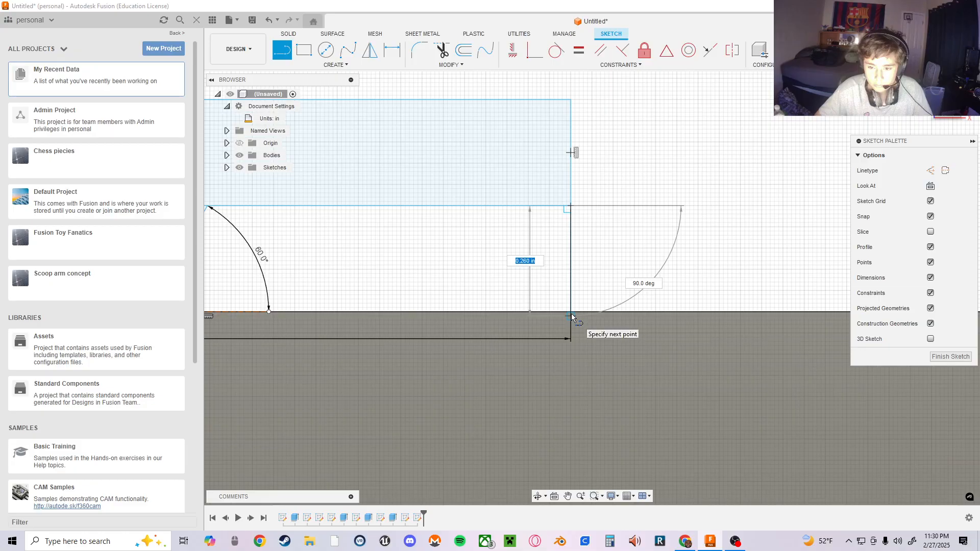
pyautogui.click(571, 312)
pyautogui.press('Escape')
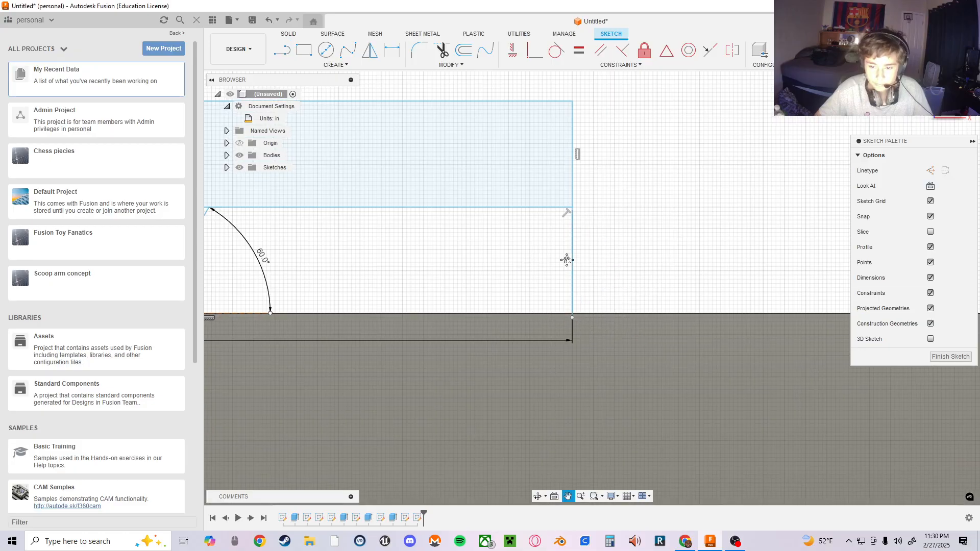
# - Delete the redrawn vertical line below the bar's right end
pyautogui.moveTo(557, 265); pyautogui.dragTo(704, 282, button='middle')
pyautogui.rightClick(719, 278)
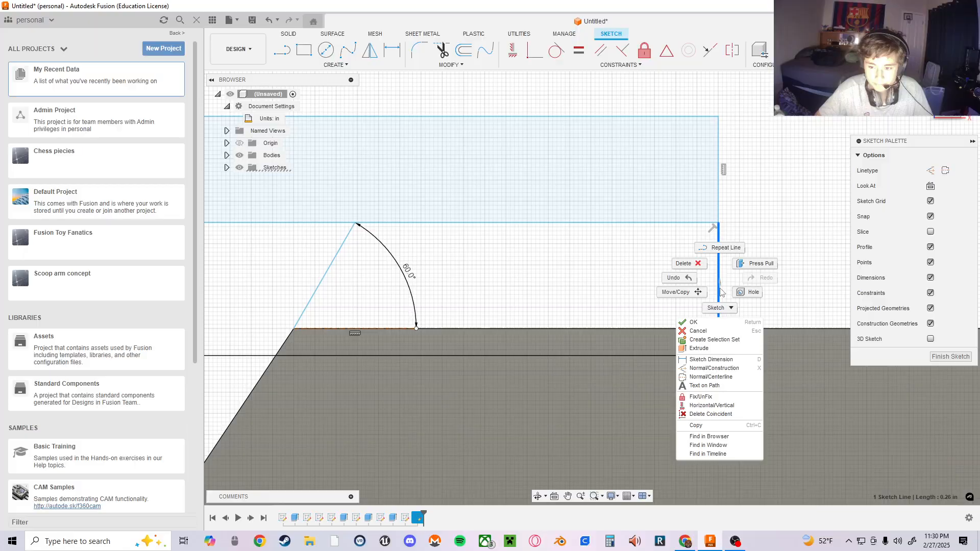
pyautogui.click(690, 262)
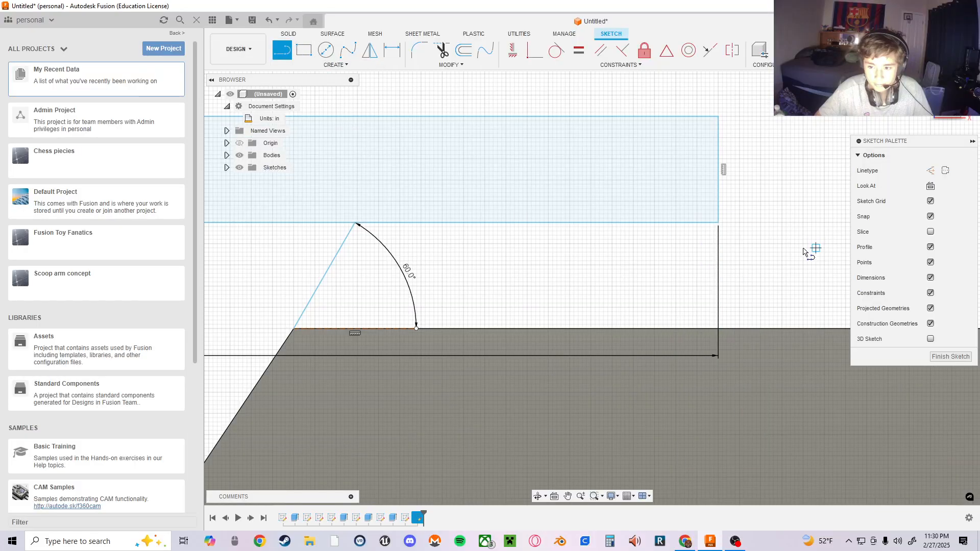
# - Draw a 0.25 in vertical line from the bar's lower right corner down to the right block's top edge
pyautogui.click(718, 223)
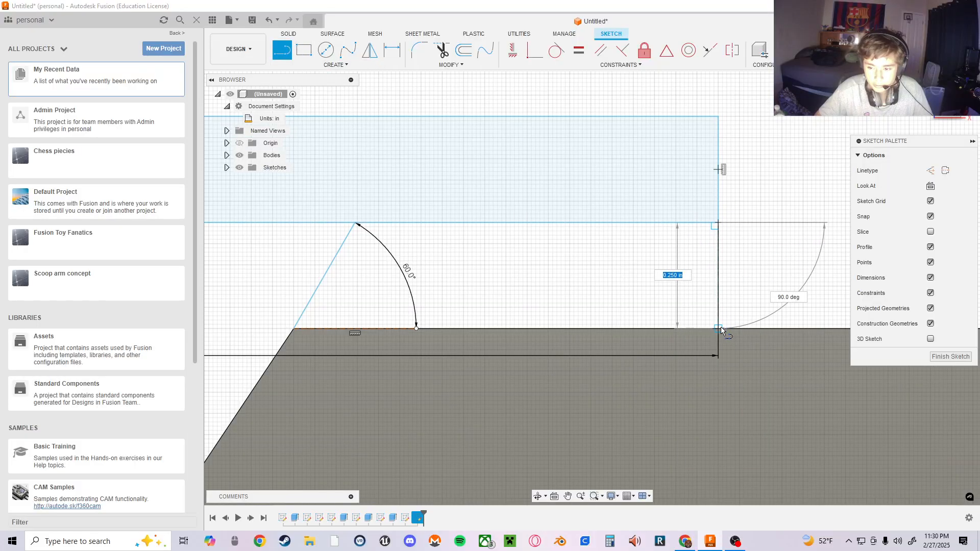
pyautogui.click(719, 329)
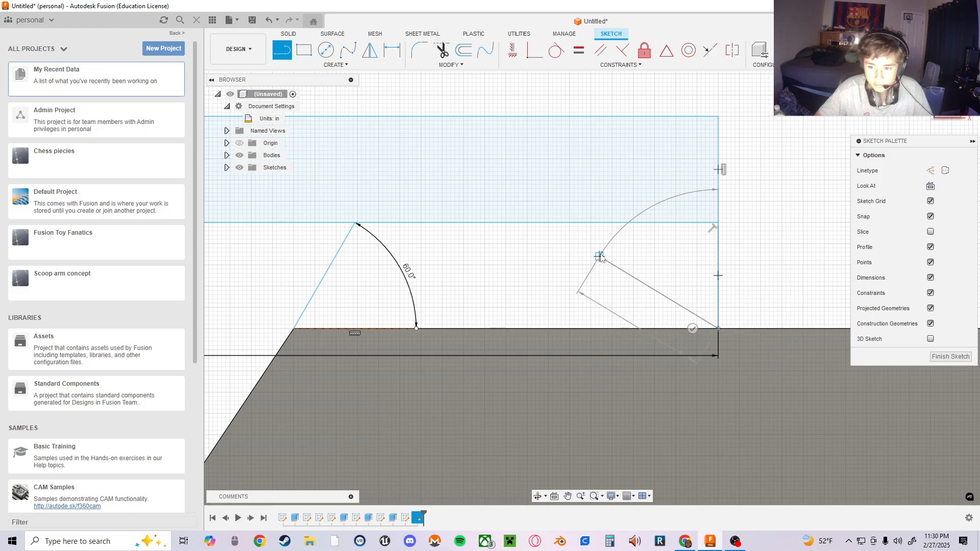
pyautogui.press('Escape')
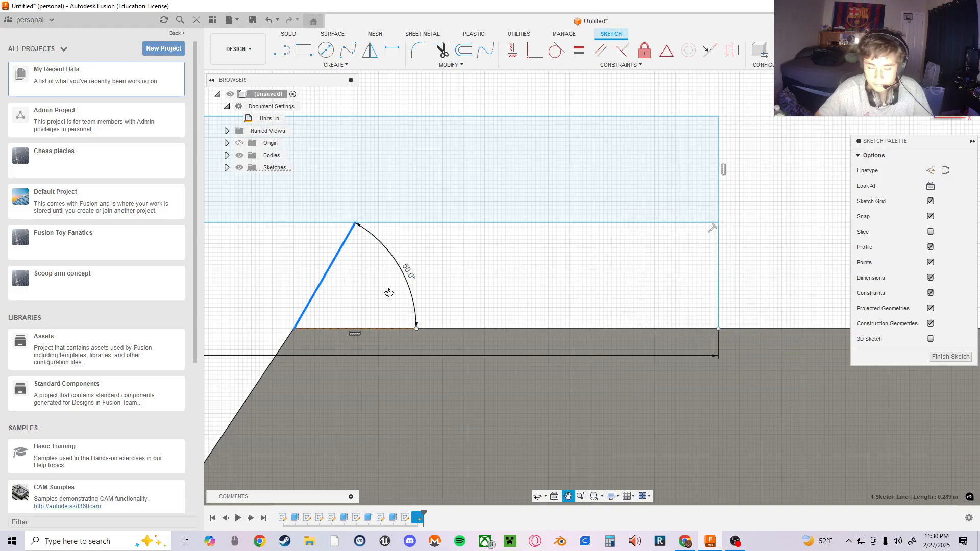
# - Delete the slanted 60-degree line at the right block's upper inner corner
pyautogui.moveTo(387, 291); pyautogui.dragTo(505, 293, button='middle')
pyautogui.rightClick(445, 273)
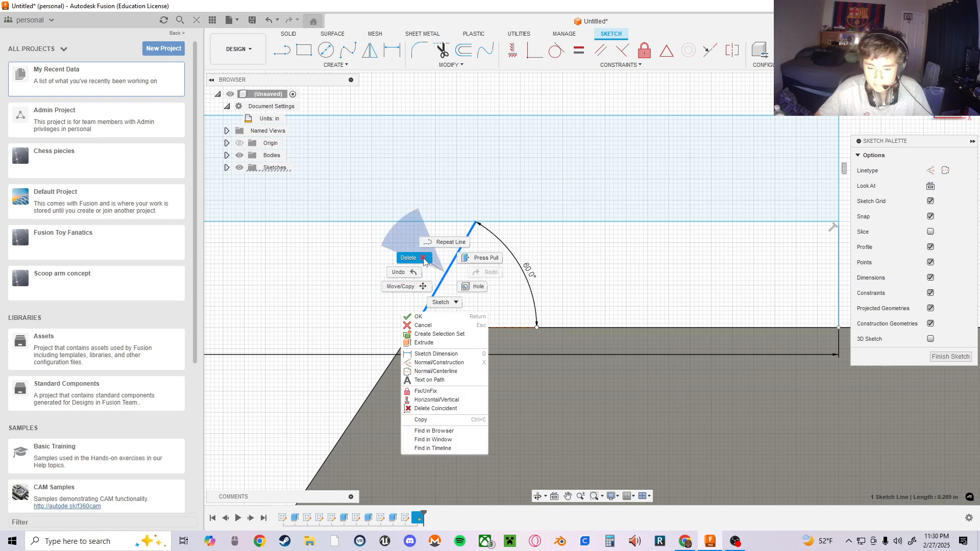
pyautogui.click(421, 270)
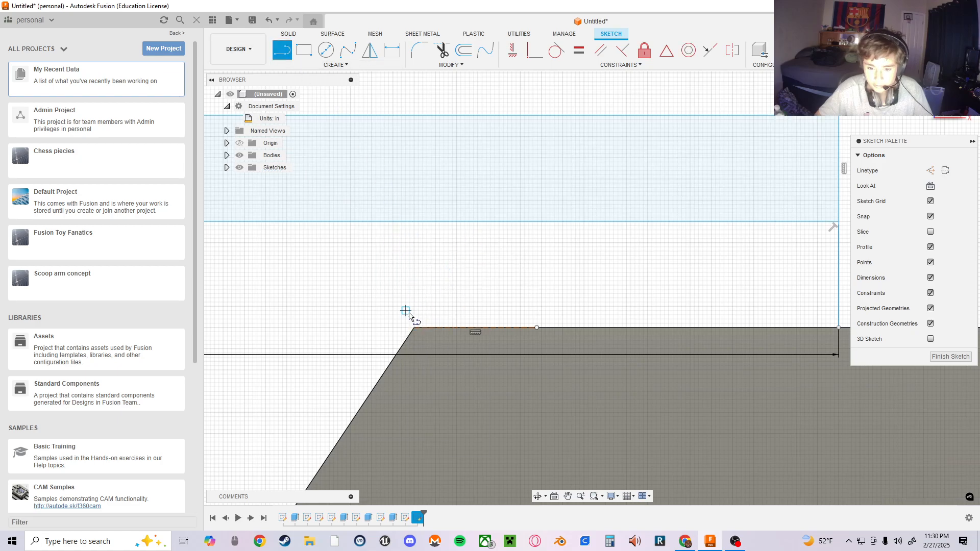
# - Draw a new line at 60 degrees from the right block's upper inner corner to the bar's lower edge
pyautogui.click(413, 327)
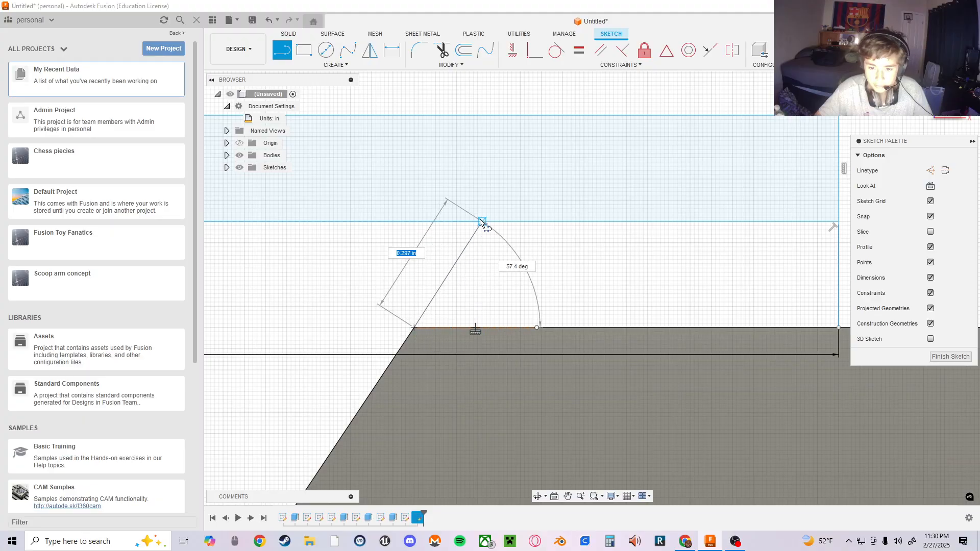
pyautogui.press('Tab')
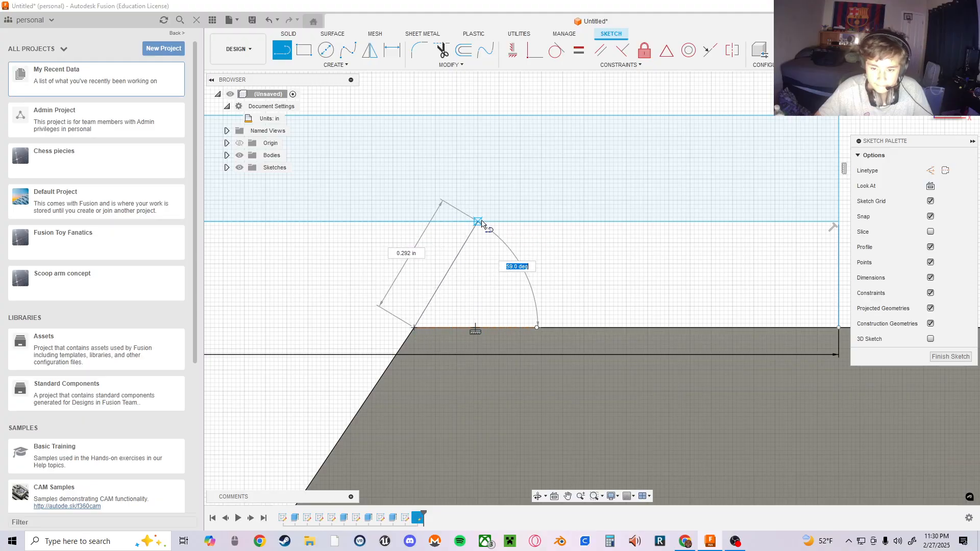
pyautogui.write('60')
pyautogui.press('Tab')
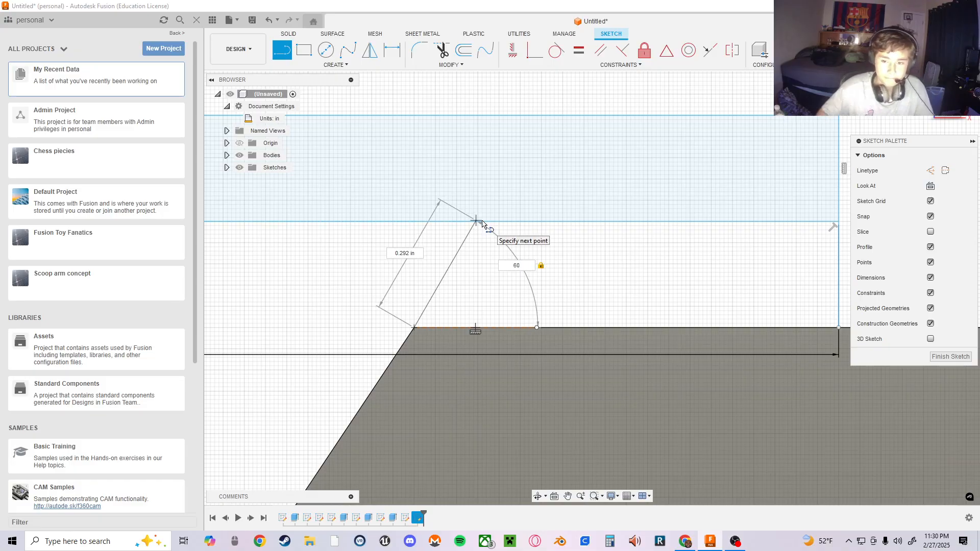
pyautogui.doubleClick(475, 225)
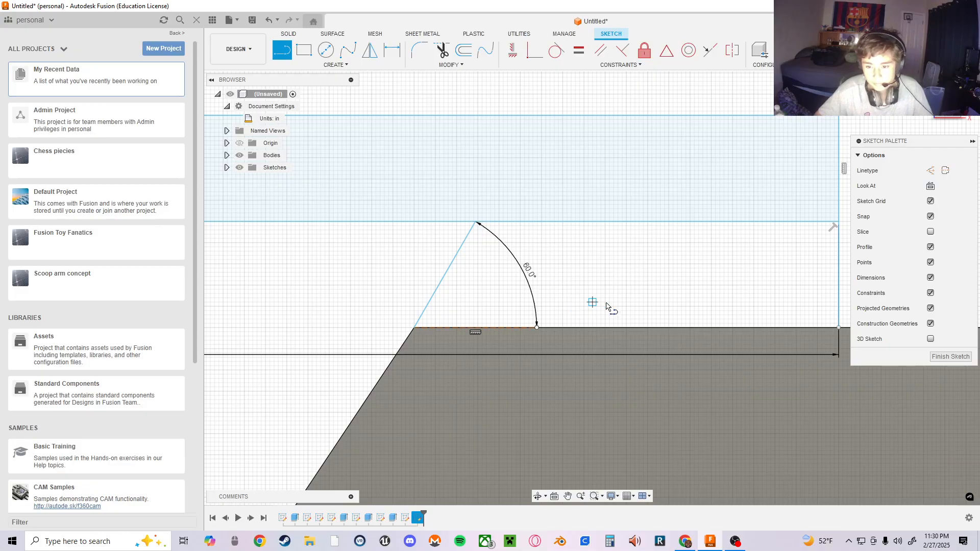
pyautogui.moveTo(537, 307); pyautogui.dragTo(646, 302, button='middle')
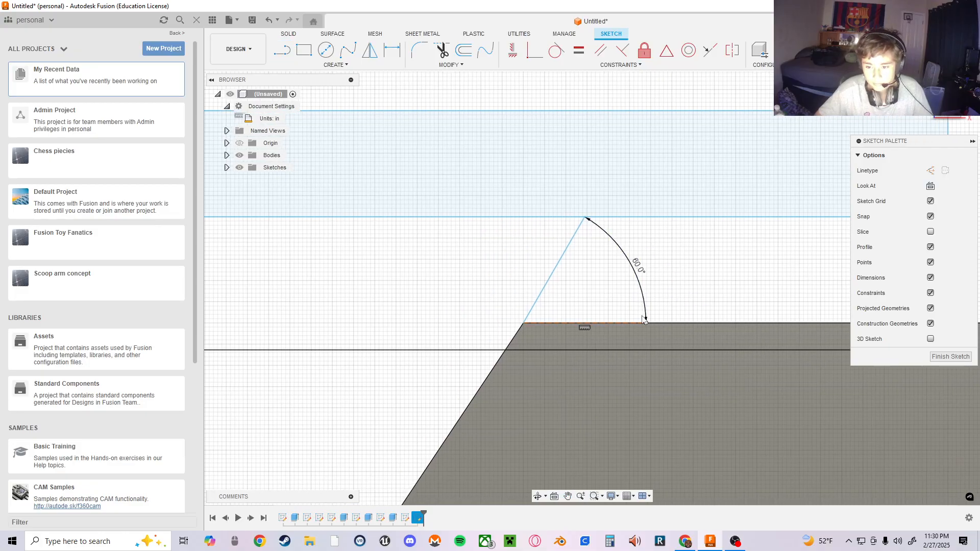
pyautogui.click(644, 322)
pyautogui.press('m')
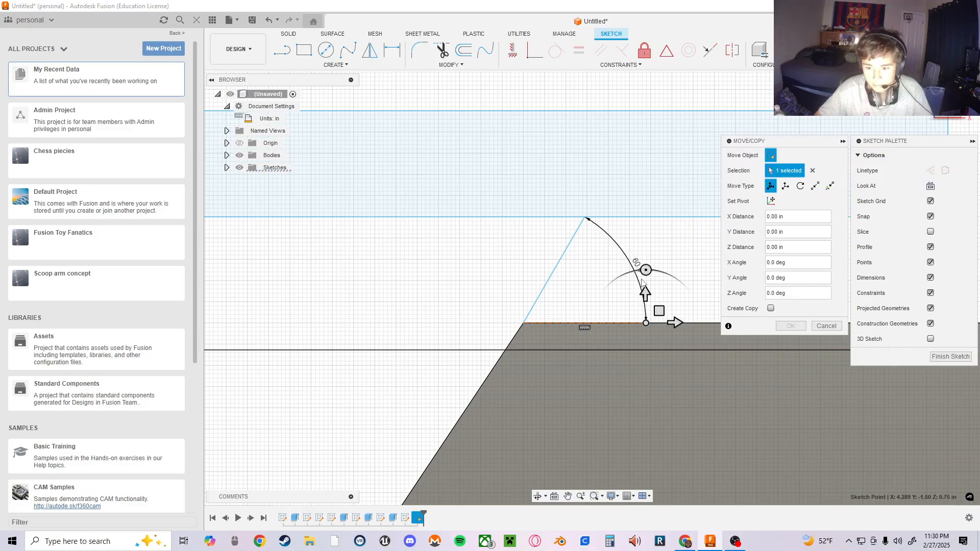
pyautogui.press('Escape')
# - Compare the right connecting outline with the closed profile above the left block, checking its corners and line ends
pyautogui.moveTo(637, 245); pyautogui.dragTo(493, 262, button='middle')
pyautogui.scroll(-1, 522, 266)
pyautogui.scroll(3, 525, 246)
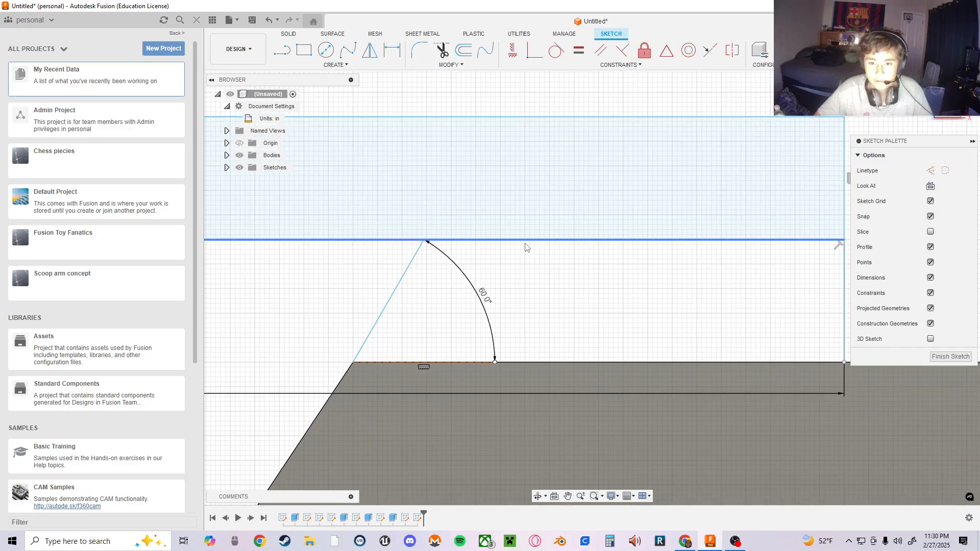
pyautogui.scroll(-3, 510, 276)
pyautogui.moveTo(352, 286); pyautogui.dragTo(716, 277, button='middle')
pyautogui.moveTo(256, 311); pyautogui.dragTo(583, 298, button='middle')
pyautogui.moveTo(301, 278); pyautogui.dragTo(575, 289, button='middle')
pyautogui.scroll(-1, 524, 288)
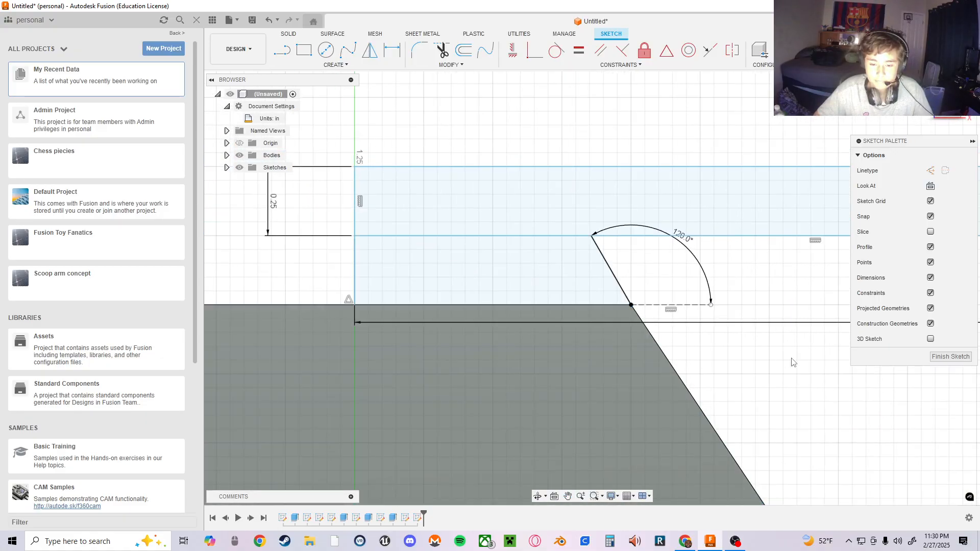
pyautogui.scroll(-2, 794, 362)
pyautogui.moveTo(794, 362); pyautogui.dragTo(383, 357, button='middle')
pyautogui.moveTo(637, 368); pyautogui.dragTo(271, 344, button='middle')
pyautogui.moveTo(631, 332); pyautogui.dragTo(551, 335, button='middle')
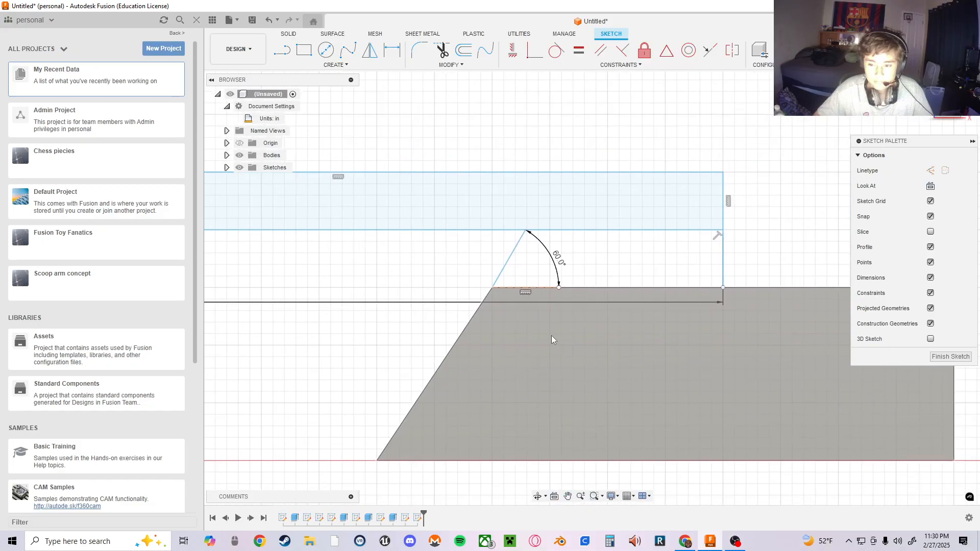
pyautogui.moveTo(612, 262); pyautogui.dragTo(654, 278, button='middle')
pyautogui.scroll(-3, 557, 308)
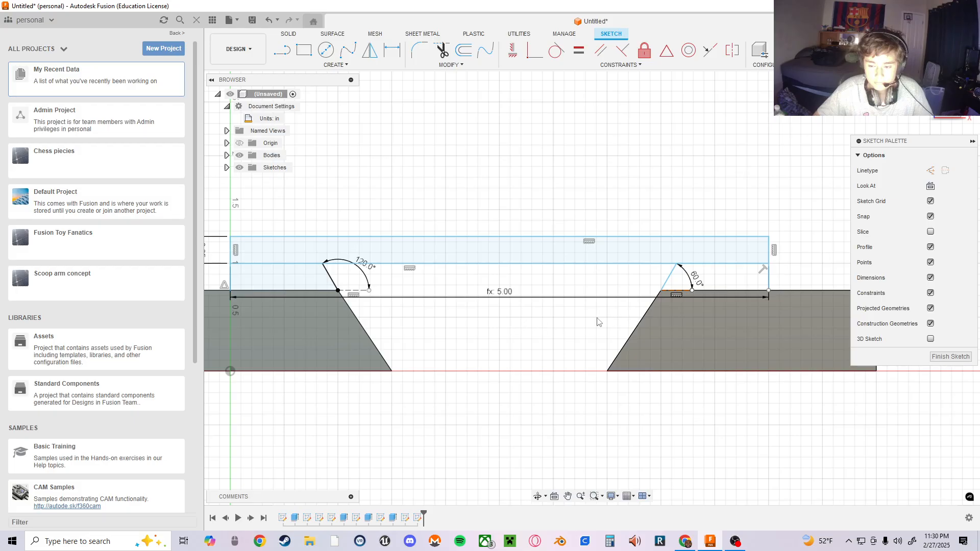
# - Reposition the 60-degree dimension away from the right slanted line and back beside it
pyautogui.click(692, 279)
pyautogui.scroll(-3, 690, 278)
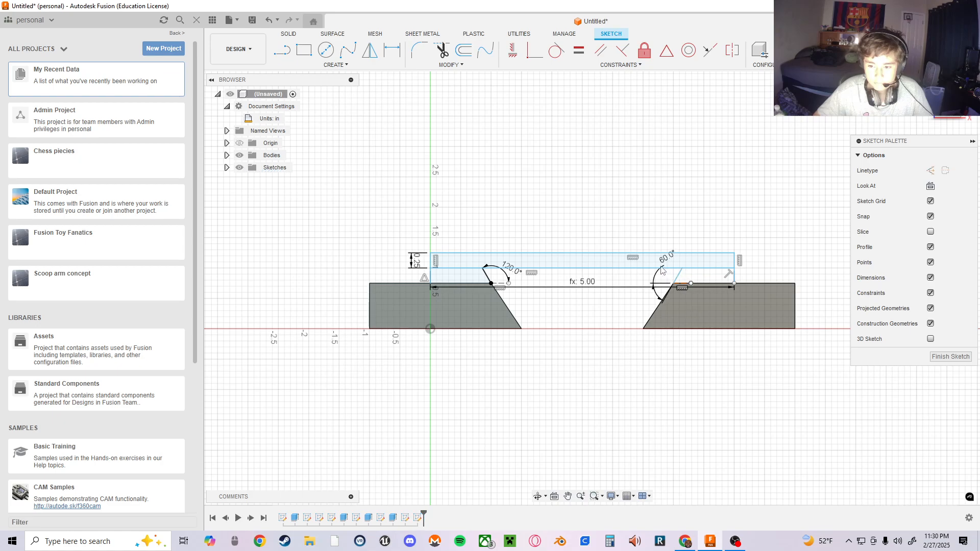
pyautogui.moveTo(672, 253)
pyautogui.mouseDown()
pyautogui.moveTo(666, 162)
pyautogui.moveTo(685, 92)
pyautogui.mouseUp()
pyautogui.moveTo(684, 162); pyautogui.dragTo(554, 284, button='middle')
pyautogui.scroll(1, 554, 283)
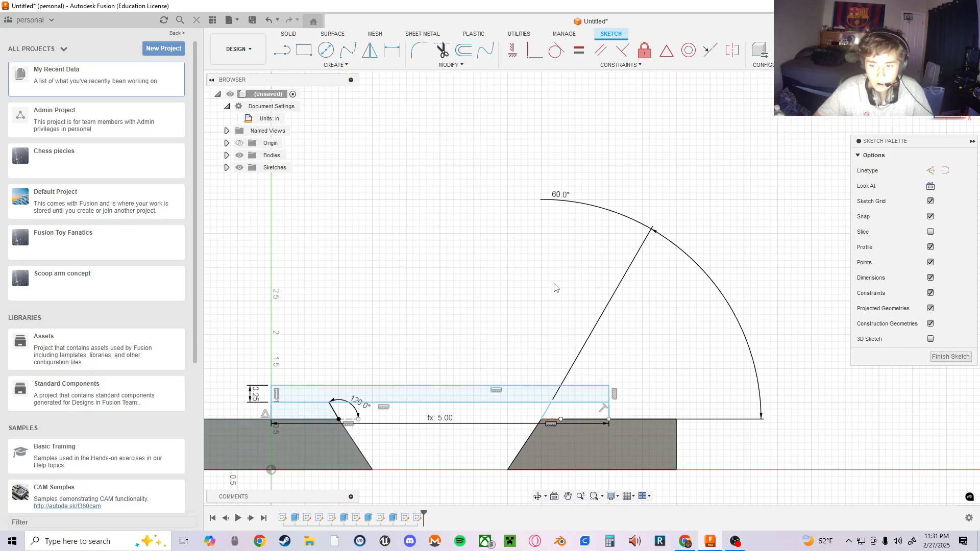
pyautogui.moveTo(561, 200); pyautogui.dragTo(561, 410)
pyautogui.scroll(-5, 561, 411)
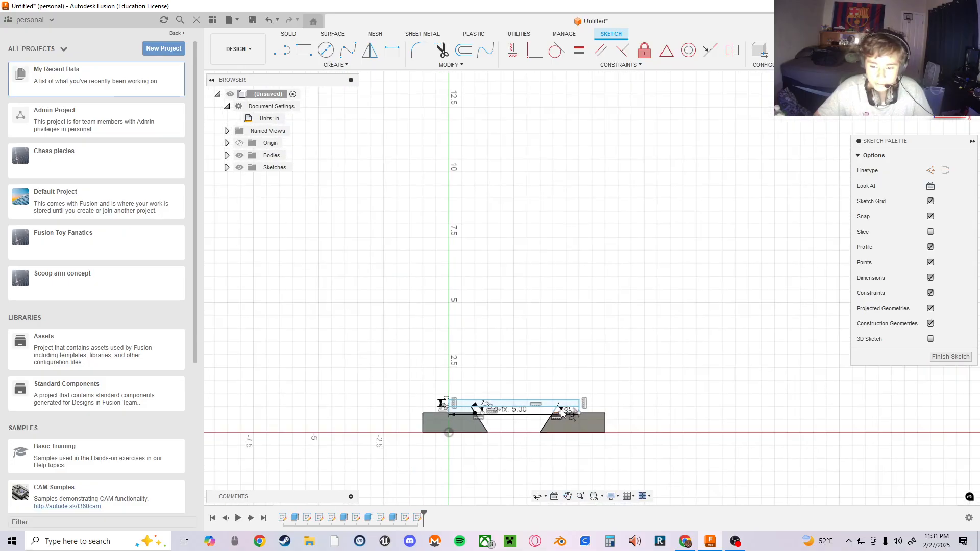
pyautogui.scroll(2, 561, 413)
pyautogui.scroll(8, 561, 411)
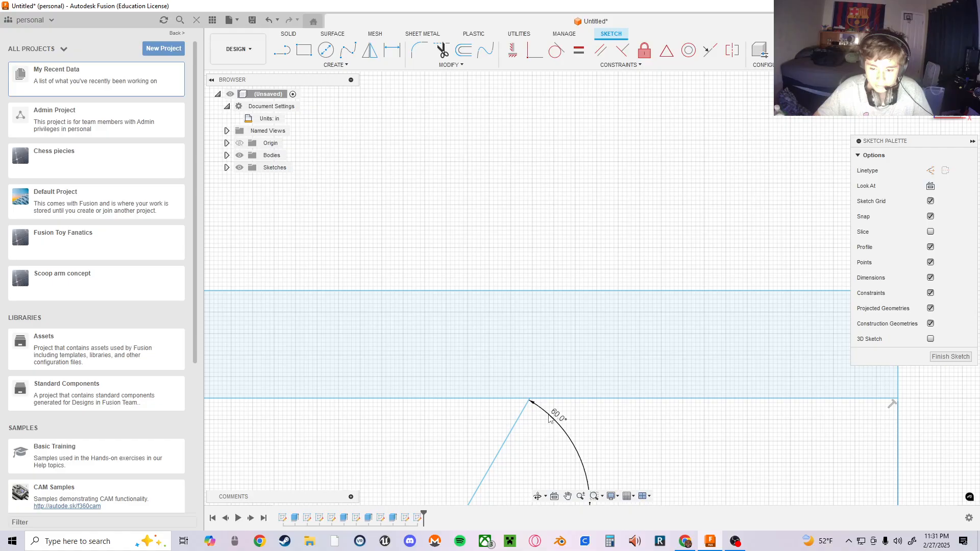
pyautogui.moveTo(550, 408); pyautogui.dragTo(548, 410)
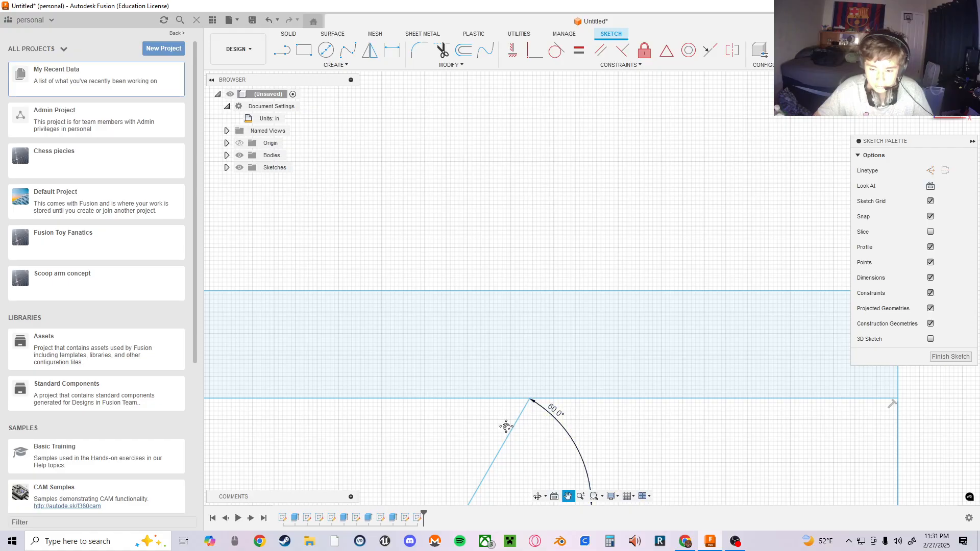
# - Check the 120-degree and 60-degree connecting lines once more and finish the sketch
pyautogui.moveTo(547, 414)
pyautogui.mouseDown(button='middle')
pyautogui.moveTo(516, 302)
pyautogui.moveTo(433, 326)
pyautogui.moveTo(760, 272)
pyautogui.mouseUp(button='middle')
pyautogui.moveTo(210, 289)
pyautogui.mouseDown(button='middle')
pyautogui.moveTo(614, 311)
pyautogui.moveTo(704, 330)
pyautogui.moveTo(472, 335)
pyautogui.mouseUp(button='middle')
pyautogui.scroll(2, 553, 321)
pyautogui.scroll(-5, 577, 319)
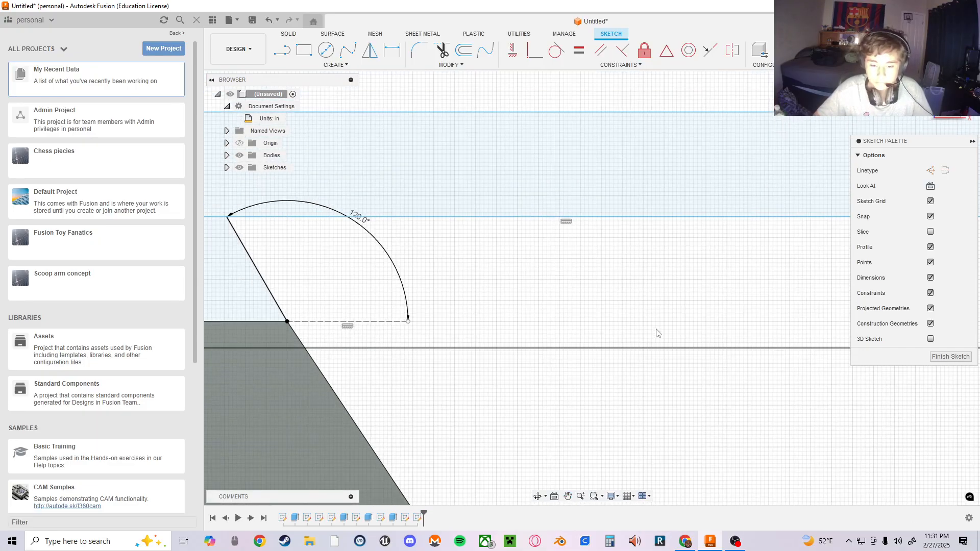
pyautogui.scroll(-2, 732, 357)
pyautogui.moveTo(711, 357); pyautogui.dragTo(488, 339, button='middle')
pyautogui.scroll(-1, 488, 339)
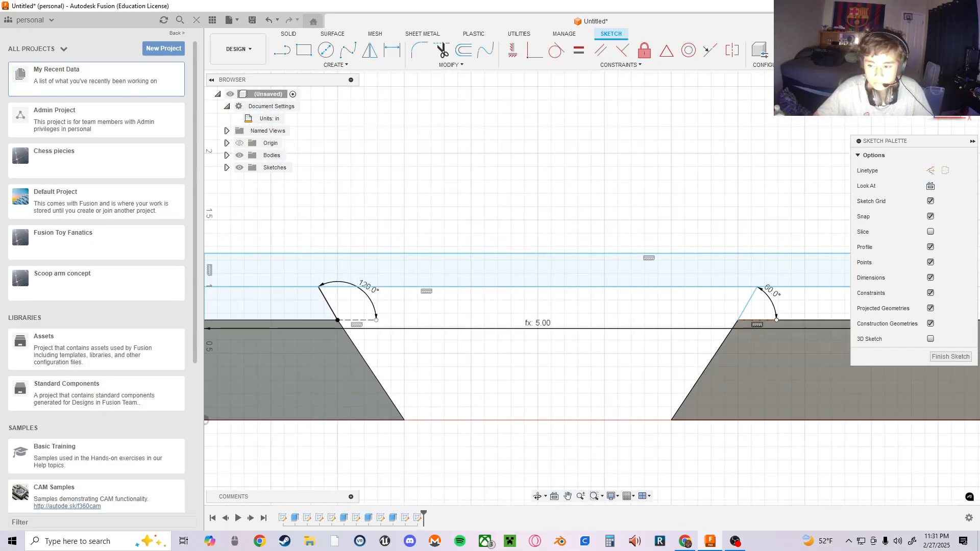
pyautogui.click(966, 357)
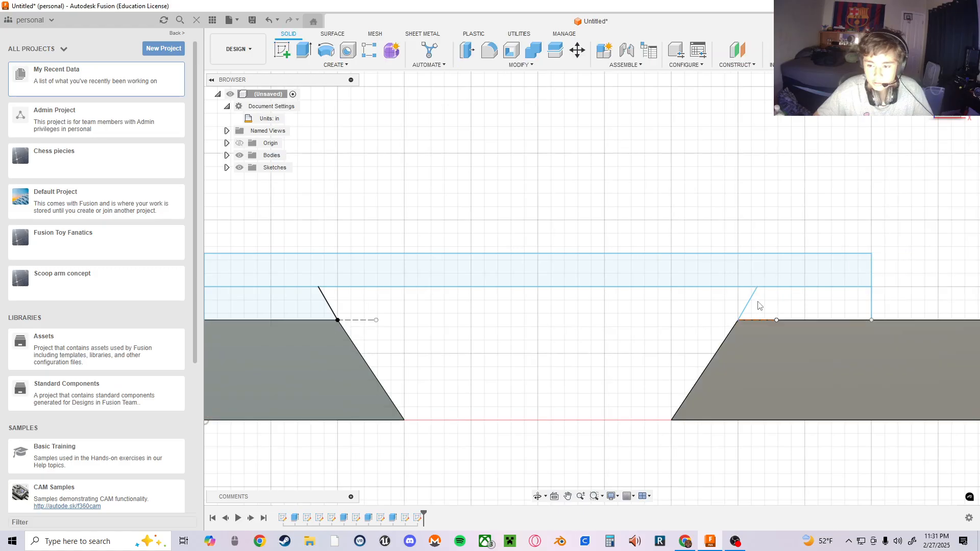
# - Examine the right block's top edge and the point where it meets the 60-degree line for a gap
pyautogui.scroll(-1, 775, 308)
pyautogui.scroll(4, 795, 312)
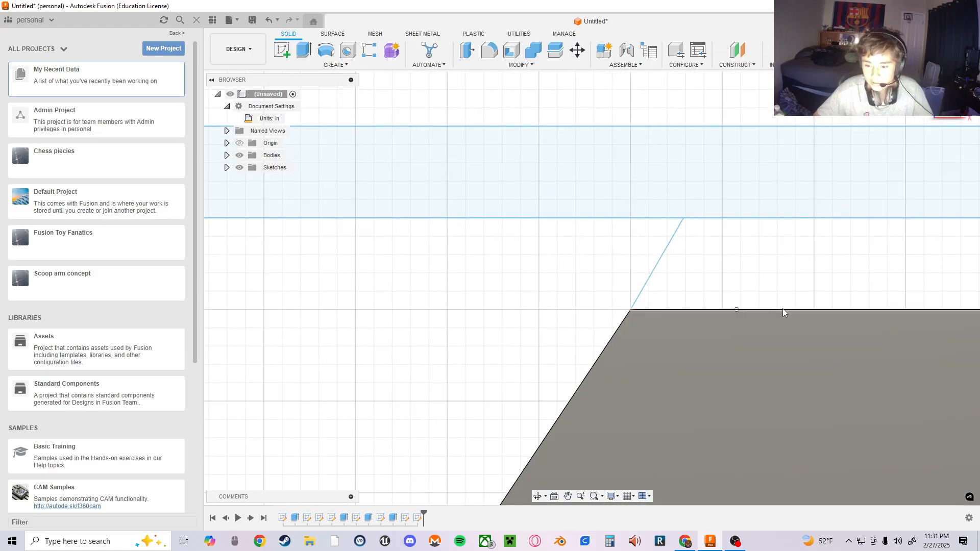
pyautogui.scroll(2, 782, 308)
pyautogui.click(771, 308)
pyautogui.scroll(-2, 539, 362)
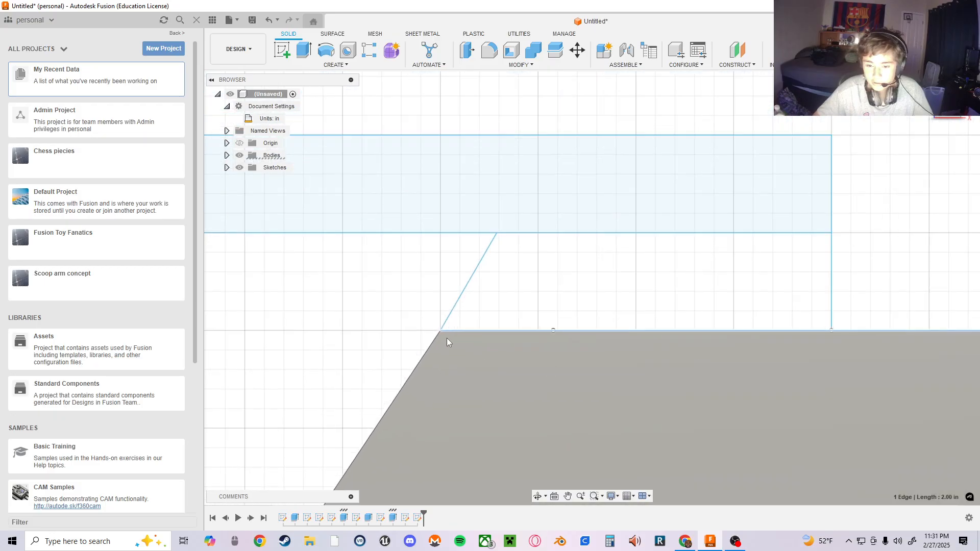
pyautogui.scroll(-3, 445, 338)
pyautogui.scroll(5, 445, 328)
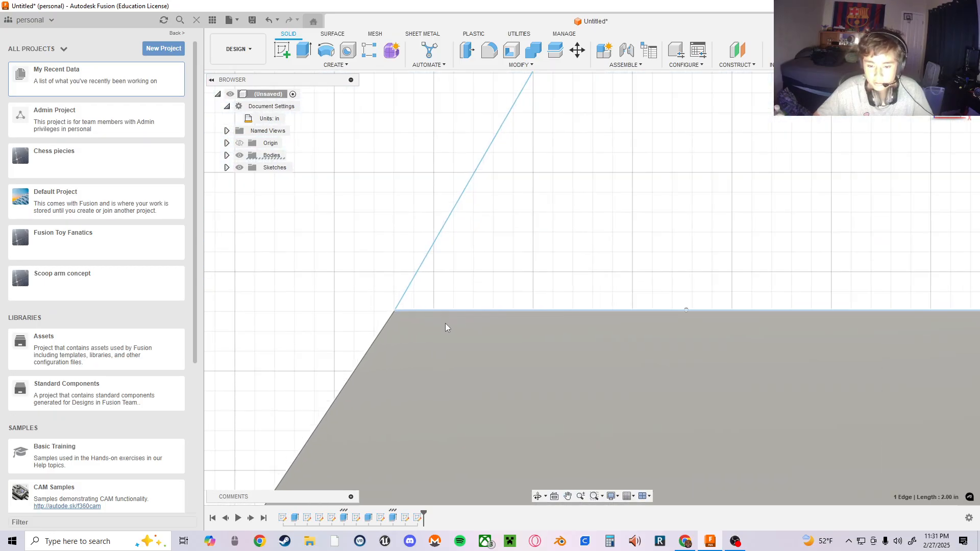
pyautogui.scroll(-3, 471, 309)
pyautogui.scroll(5, 462, 318)
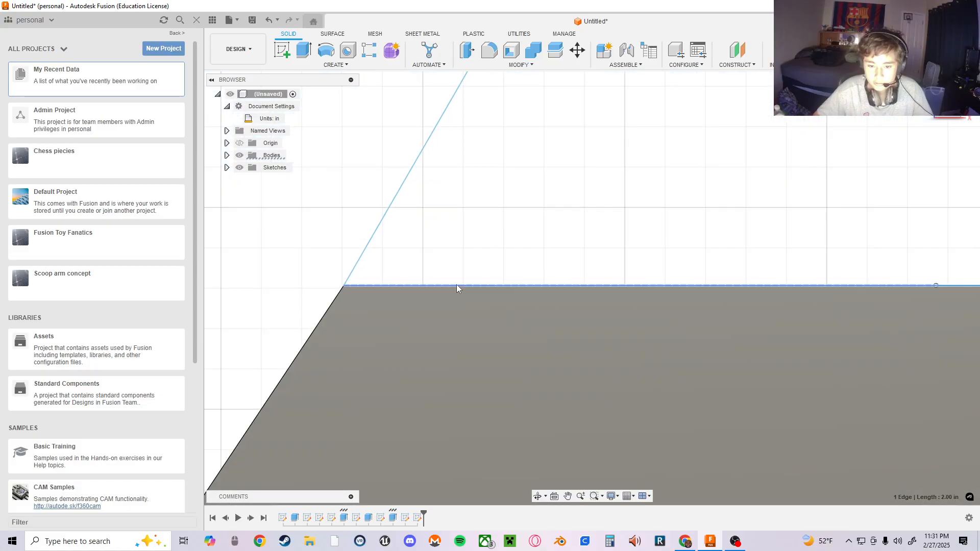
# - Identify which sketch holds the connecting profiles and reopen it for editing
pyautogui.click(457, 285)
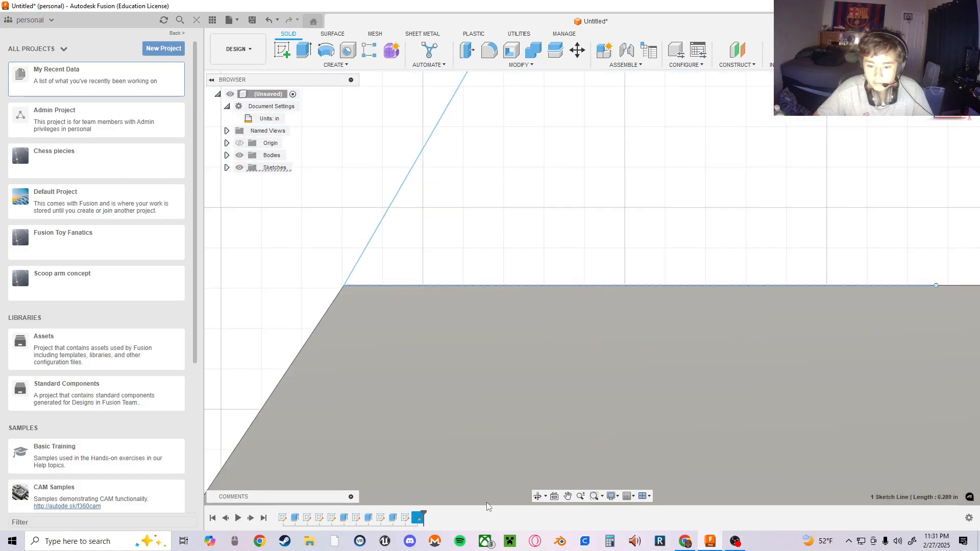
pyautogui.click(404, 517)
pyautogui.scroll(-2, 458, 411)
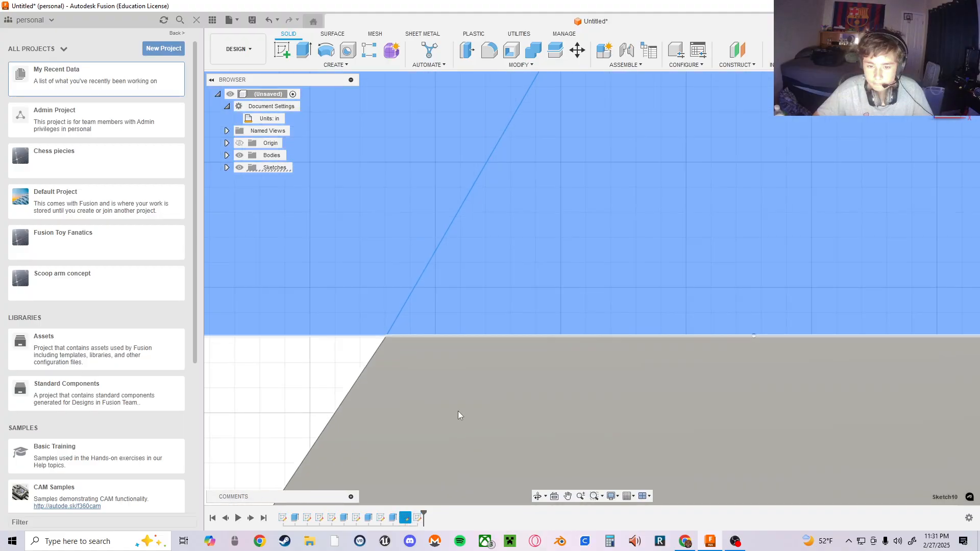
pyautogui.scroll(1, 443, 415)
pyautogui.scroll(-5, 408, 425)
pyautogui.scroll(-5, 730, 393)
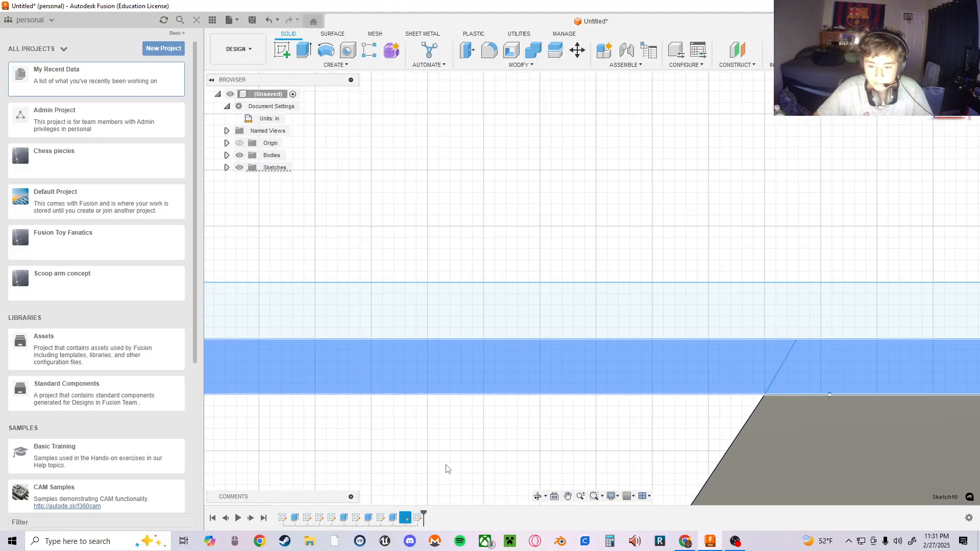
pyautogui.click(418, 518)
pyautogui.click(418, 518)
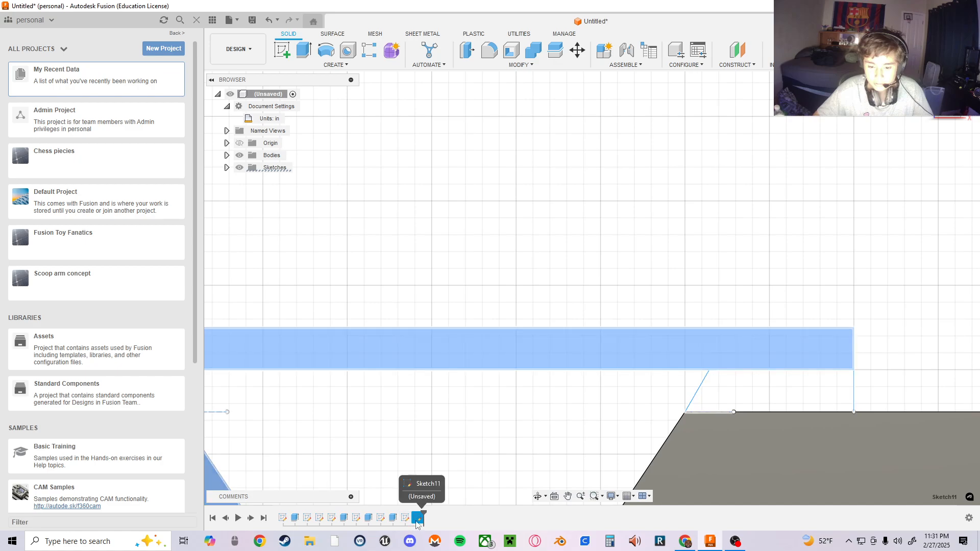
pyautogui.scroll(-3, 691, 447)
pyautogui.doubleClick(417, 518)
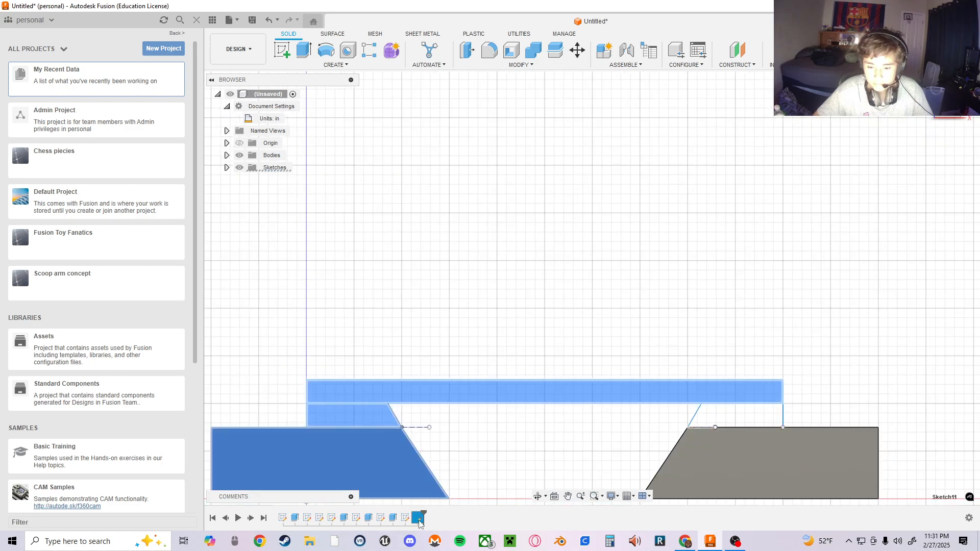
# - Draw a line along the right block's top edge, from the 60-degree line's lower end to the vertical line, closing the right connecting profile
pyautogui.scroll(10, 704, 391)
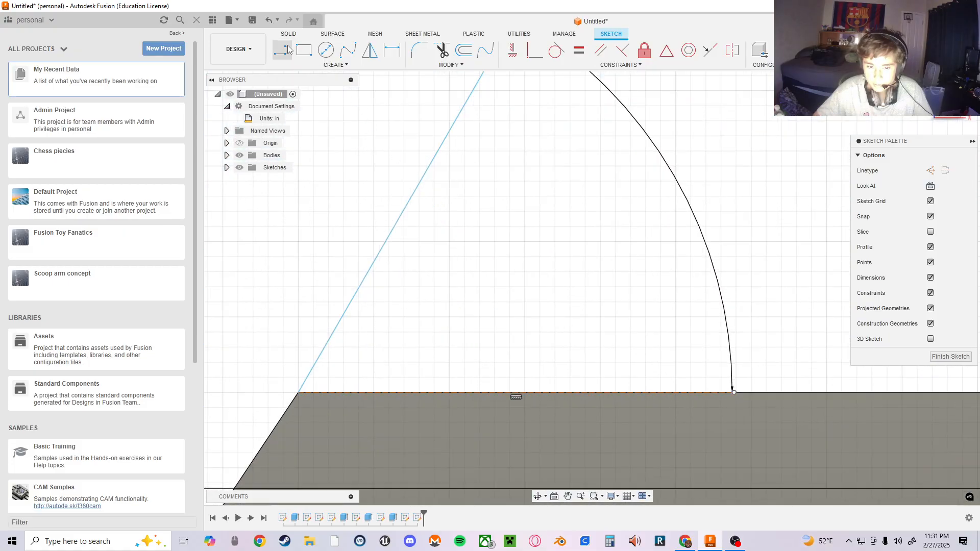
pyautogui.click(300, 398)
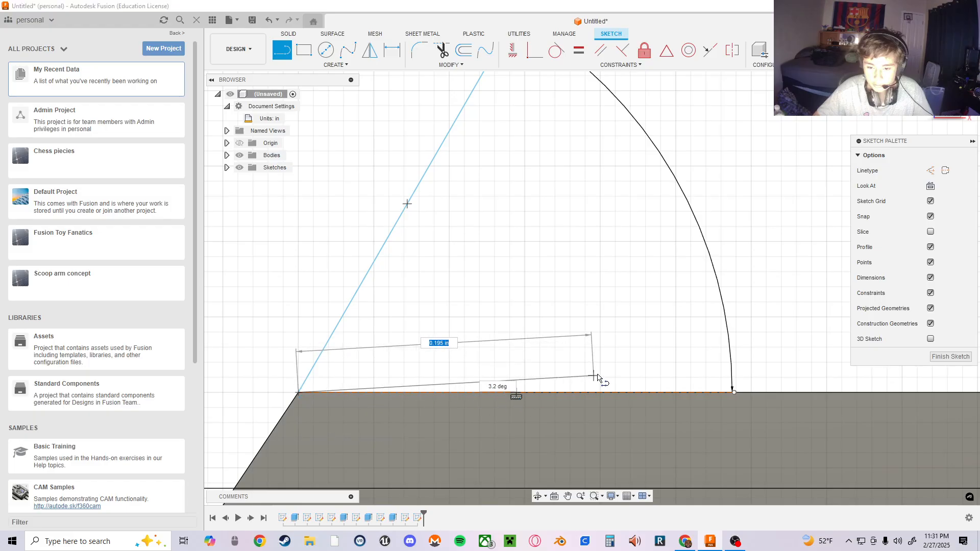
pyautogui.press('Escape')
pyautogui.scroll(1, 615, 359)
pyautogui.scroll(-6, 616, 359)
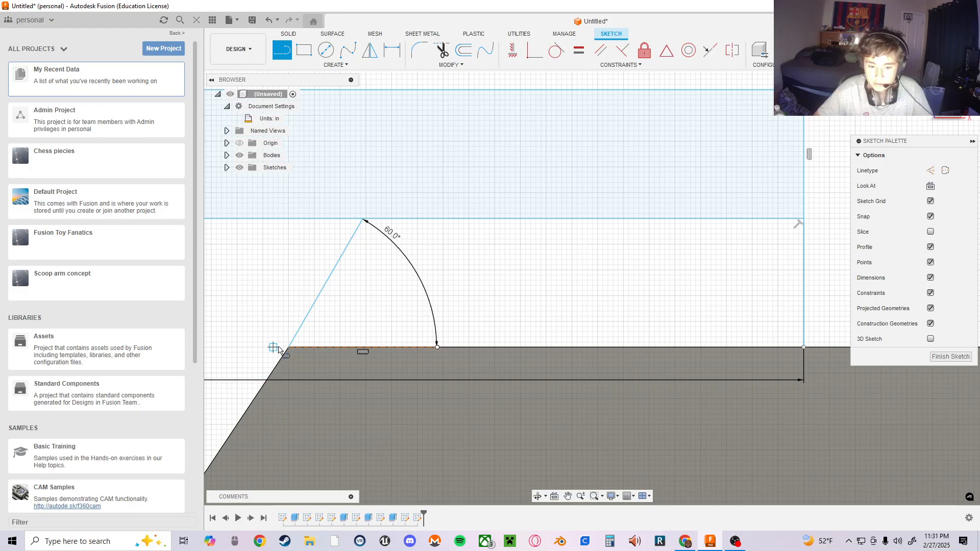
pyautogui.click(289, 347)
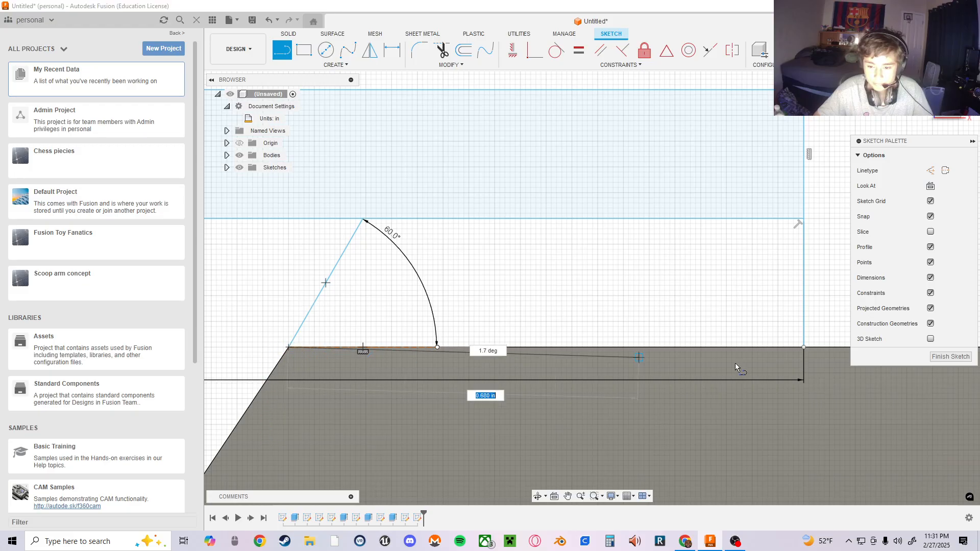
pyautogui.click(803, 347)
pyautogui.scroll(-1, 426, 268)
pyautogui.press('Escape')
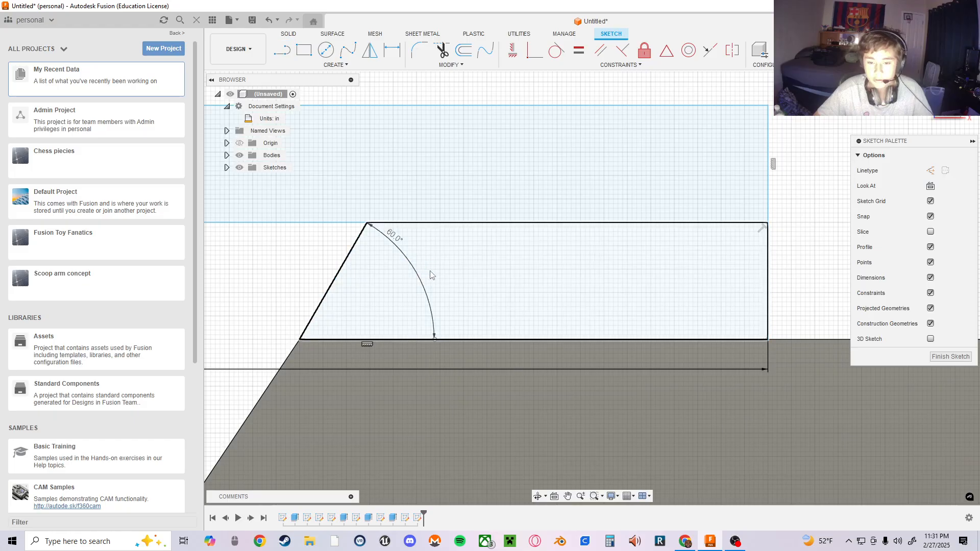
# - Check the closed connecting profiles above both blocks and finish the sketch
pyautogui.moveTo(408, 301)
pyautogui.mouseDown(button='middle')
pyautogui.moveTo(542, 296)
pyautogui.moveTo(600, 309)
pyautogui.mouseUp(button='middle')
pyautogui.scroll(2, 413, 300)
pyautogui.scroll(1, 412, 300)
pyautogui.scroll(-3, 393, 260)
pyautogui.moveTo(387, 289); pyautogui.dragTo(694, 301, button='middle')
pyautogui.scroll(-4, 616, 393)
pyautogui.moveTo(587, 336)
pyautogui.mouseDown(button='middle')
pyautogui.moveTo(579, 328)
pyautogui.moveTo(759, 301)
pyautogui.mouseUp(button='middle')
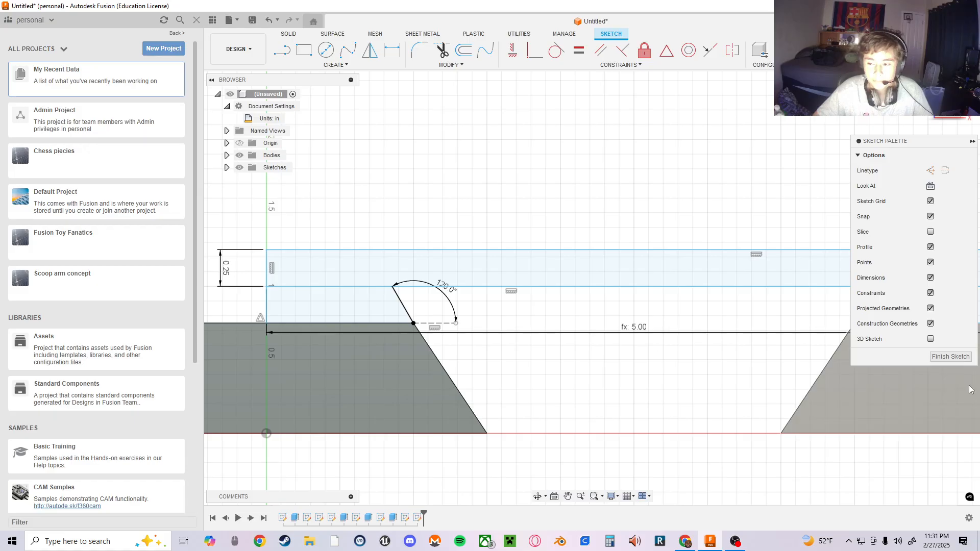
pyautogui.click(950, 356)
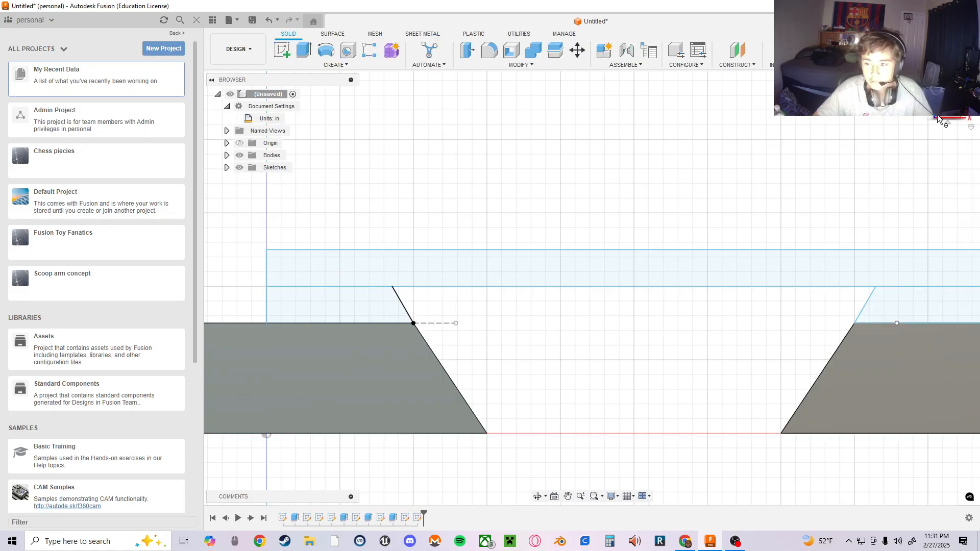
# - Extrude the long bar and both connecting profiles to the block's back face, using the To Object extent and the Join operation
pyautogui.click(947, 120)
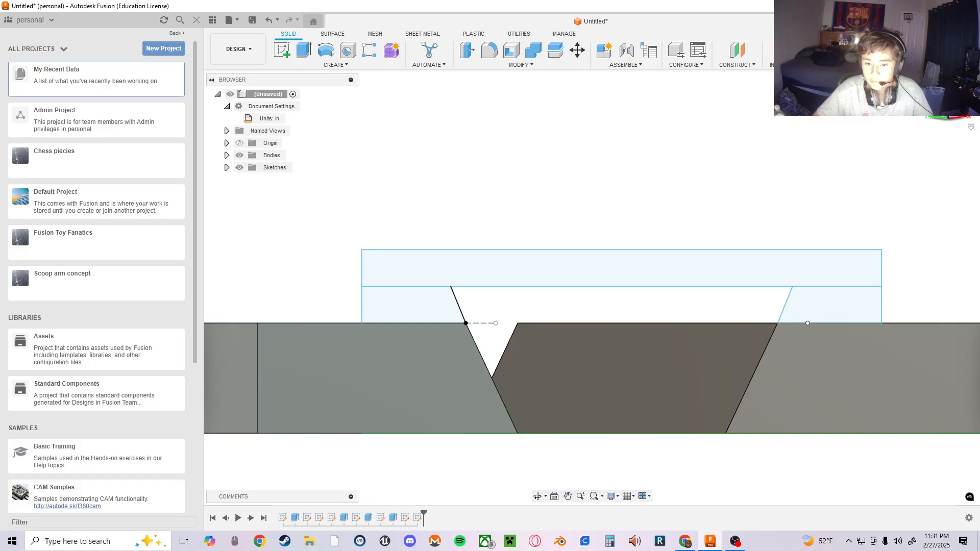
pyautogui.click(921, 97)
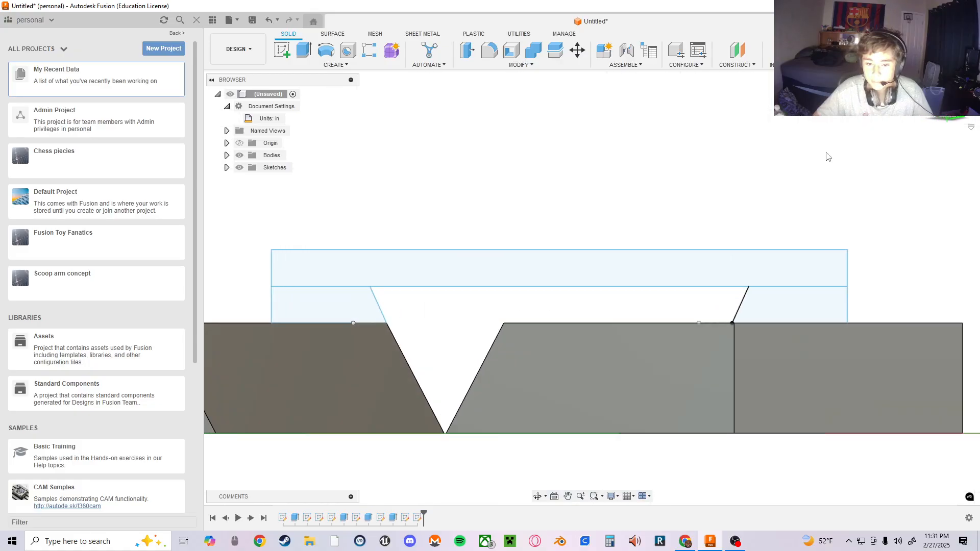
pyautogui.click(296, 293)
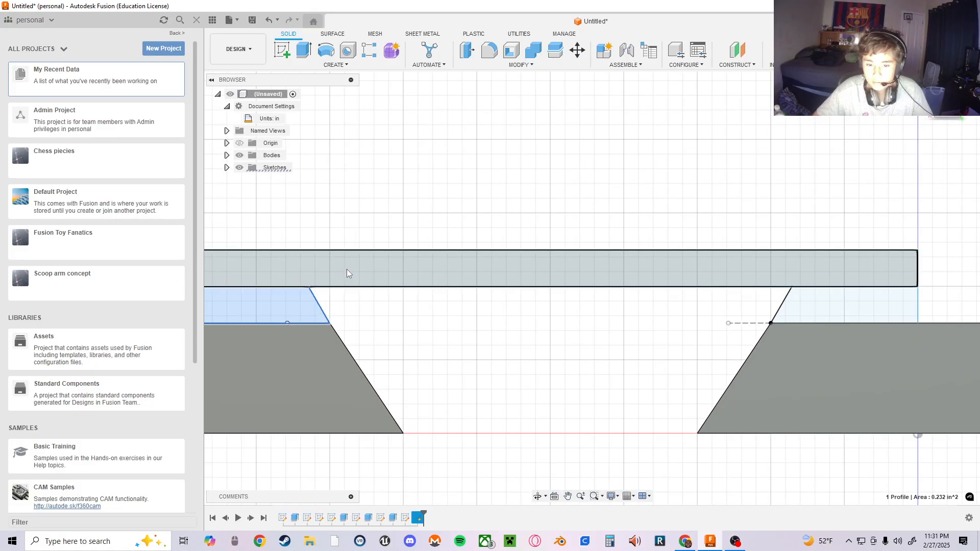
pyautogui.click(347, 268)
pyautogui.click(804, 295)
pyautogui.press('e')
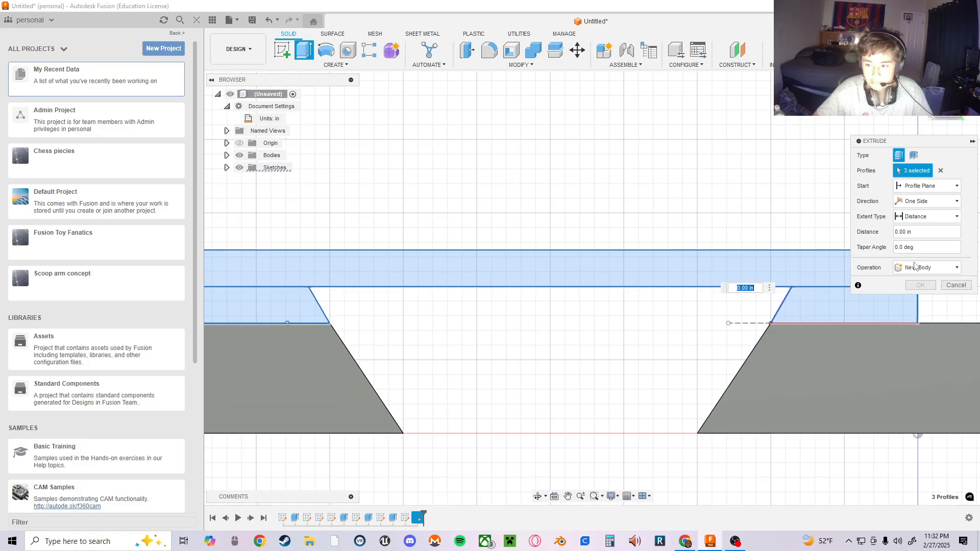
pyautogui.click(926, 268)
pyautogui.click(910, 281)
pyautogui.click(926, 216)
pyautogui.click(919, 239)
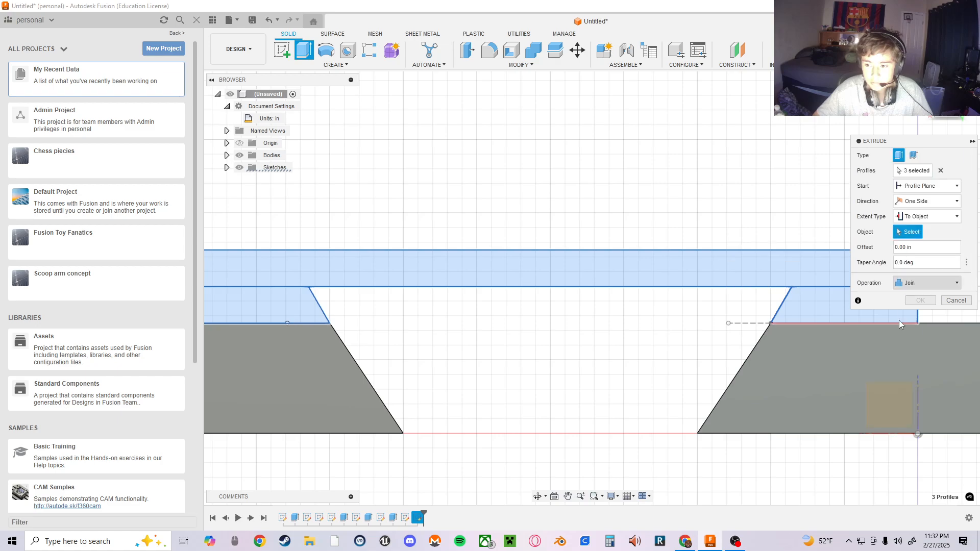
pyautogui.click(868, 369)
pyautogui.click(919, 300)
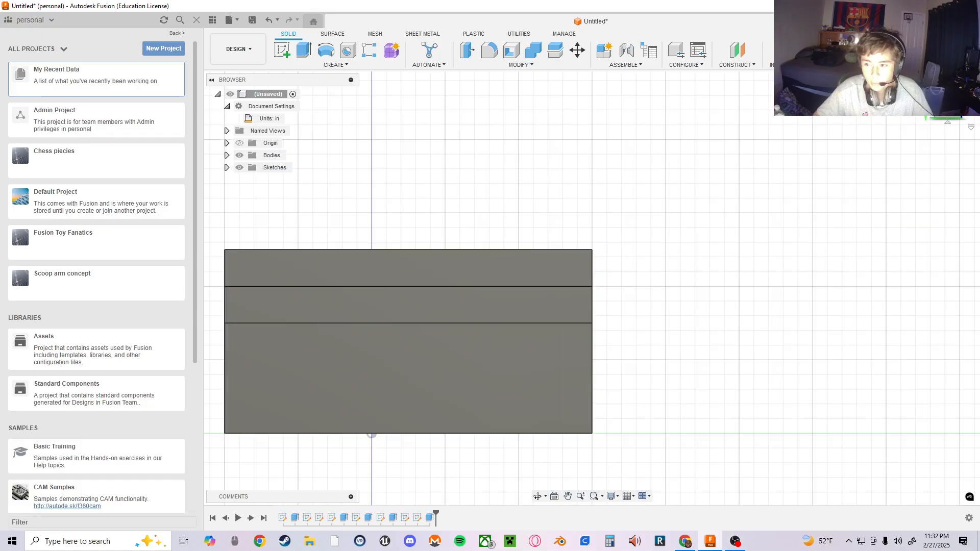
# - Examine the joined body from the front, checking where the connectors' slanted edges meet the blocks' sloped sides
pyautogui.click(972, 96)
pyautogui.moveTo(695, 302); pyautogui.dragTo(584, 283, button='middle')
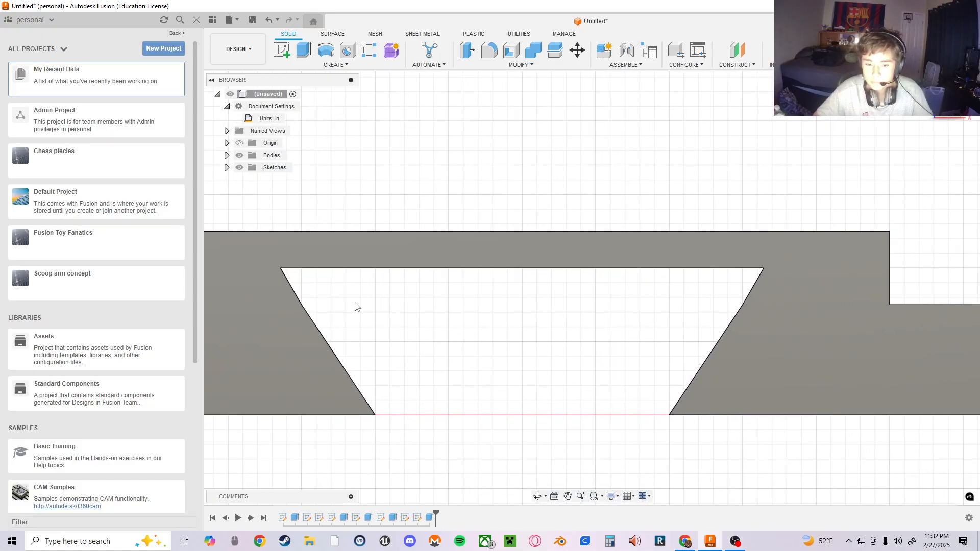
pyautogui.scroll(-2, 298, 306)
pyautogui.scroll(10, 316, 305)
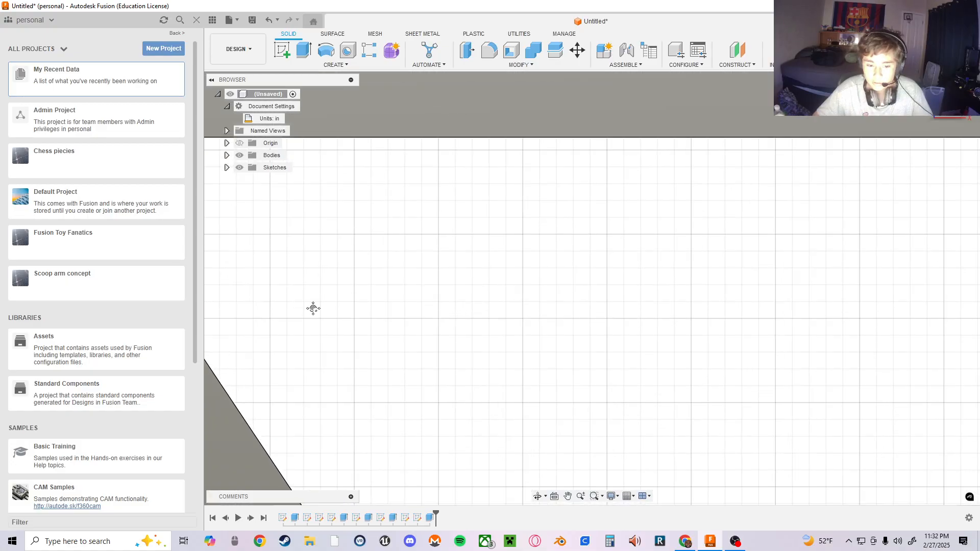
pyautogui.scroll(3, 575, 376)
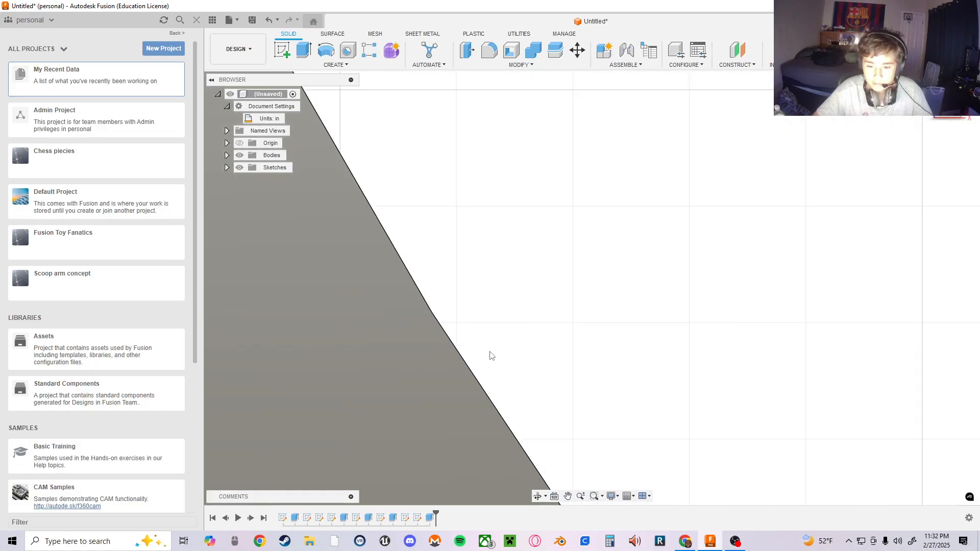
pyautogui.scroll(-4, 619, 385)
pyautogui.moveTo(658, 380); pyautogui.dragTo(517, 352, button='middle')
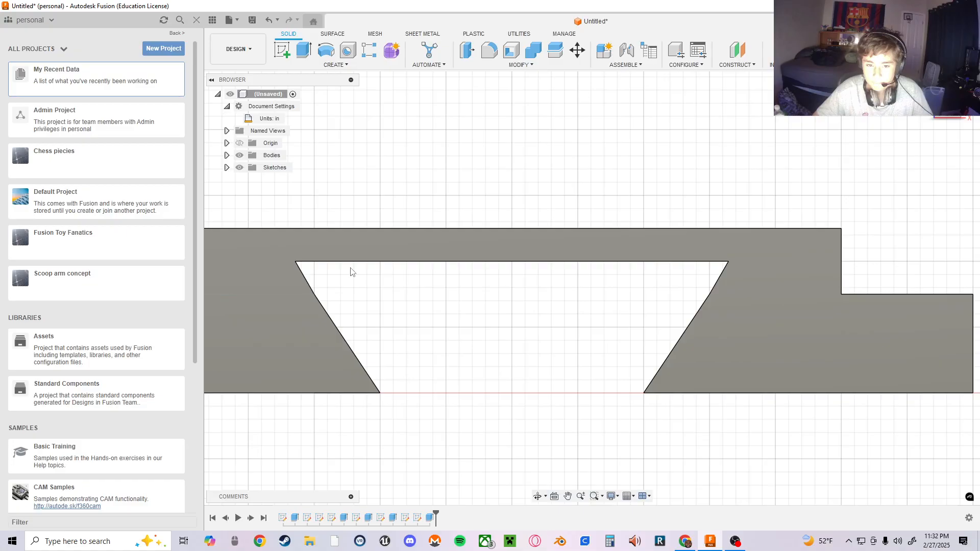
pyautogui.moveTo(453, 305); pyautogui.dragTo(496, 312, button='middle')
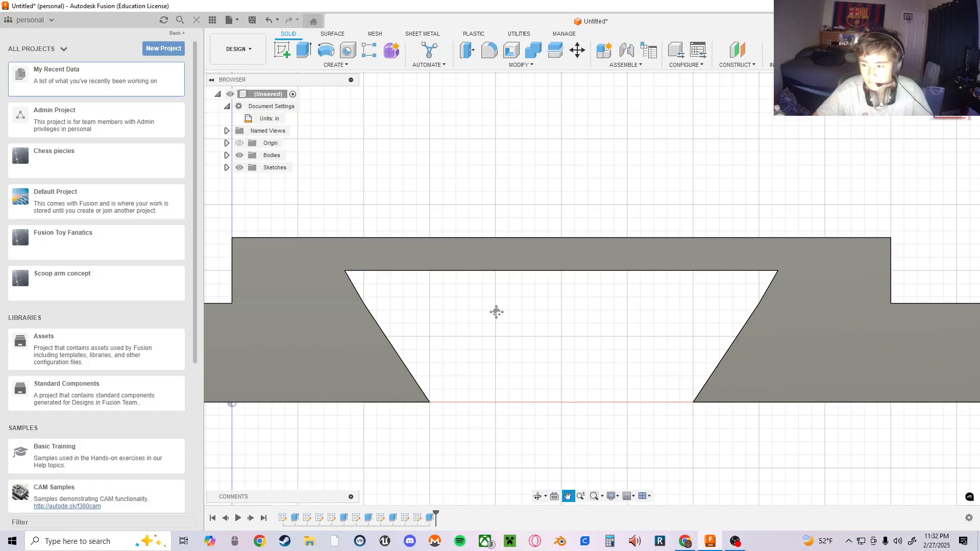
pyautogui.moveTo(496, 312); pyautogui.dragTo(496, 312, button='middle')
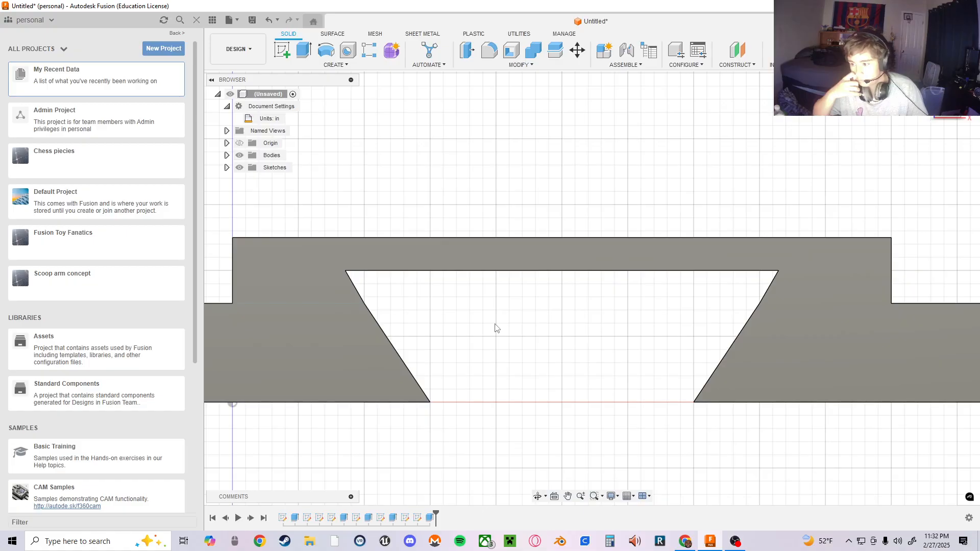
# - Start a sketch on the body's front face and draw a sloped line from the bar's top left corner to the left block's outer top corner
pyautogui.moveTo(534, 303); pyautogui.dragTo(671, 336, button='middle')
pyautogui.moveTo(445, 300); pyautogui.dragTo(554, 267, button='middle')
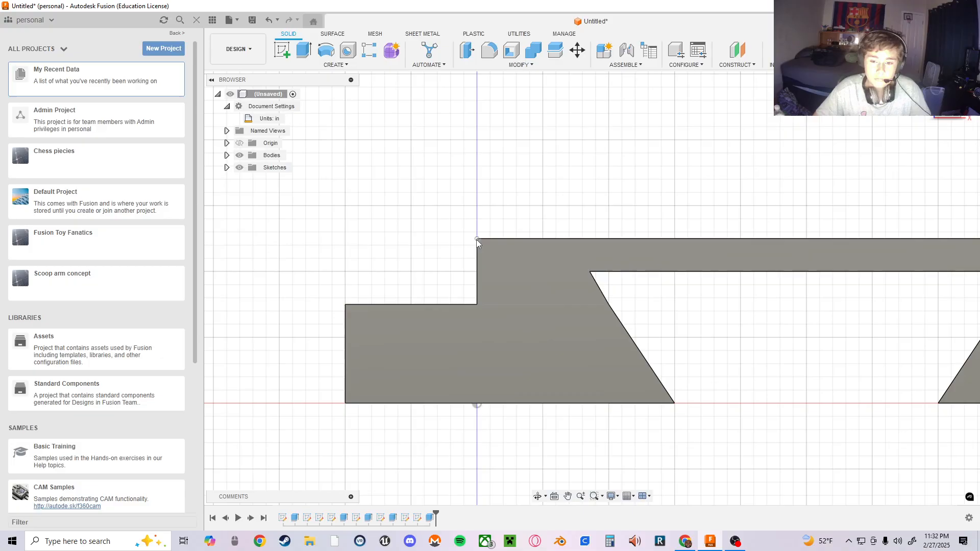
pyautogui.click(282, 50)
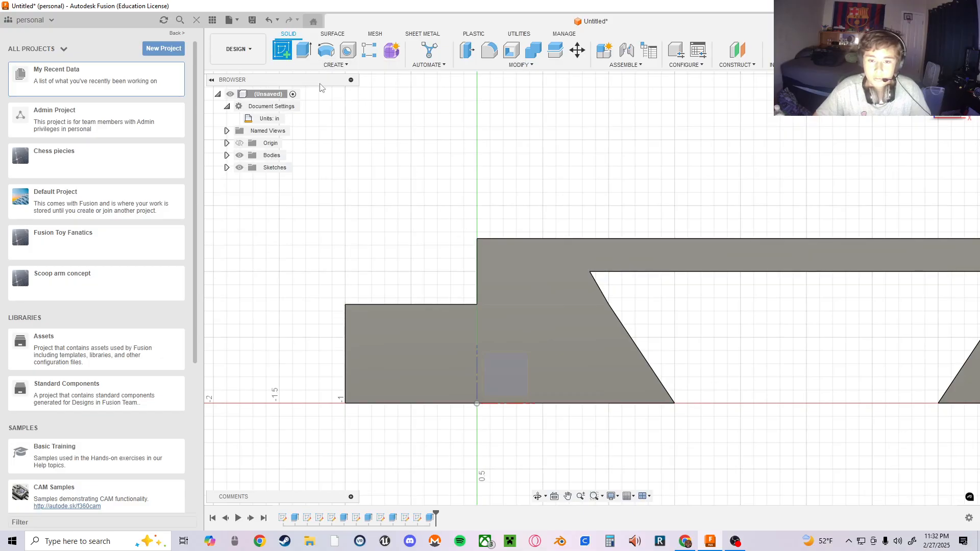
pyautogui.click(410, 328)
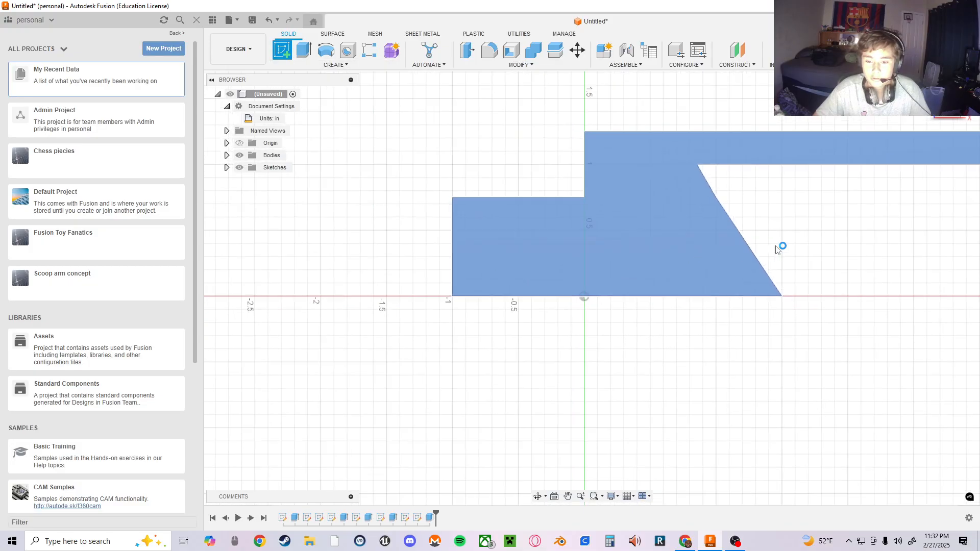
pyautogui.moveTo(473, 119); pyautogui.dragTo(301, 184, button='middle')
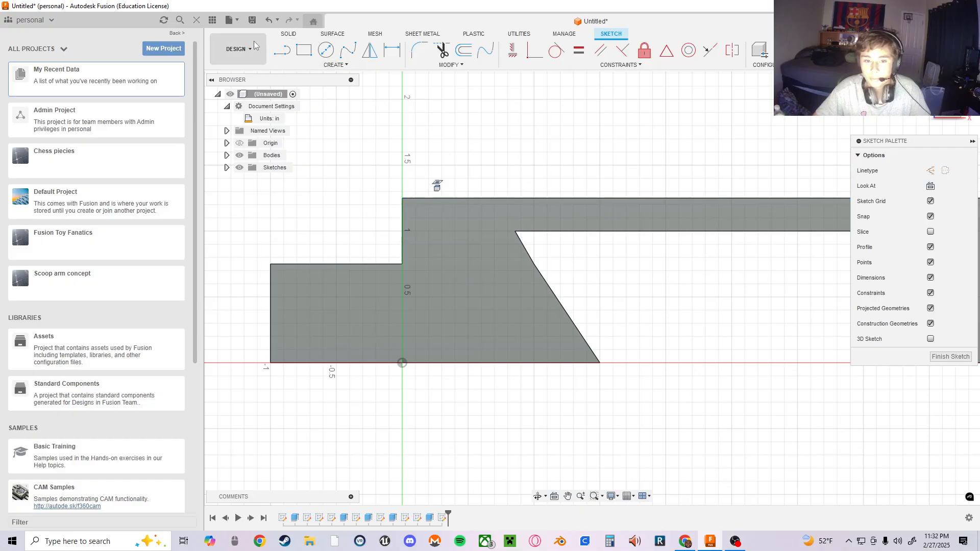
pyautogui.click(282, 50)
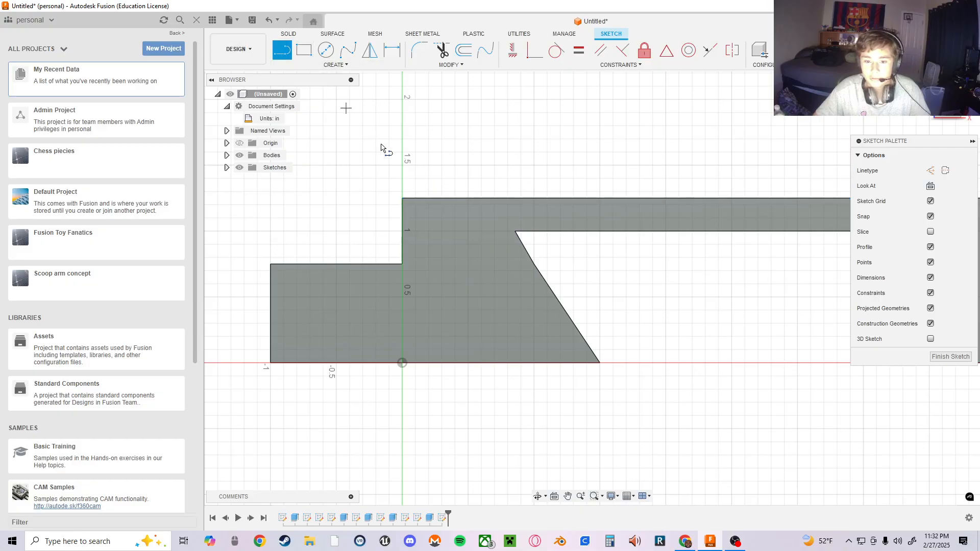
pyautogui.click(403, 199)
pyautogui.click(271, 264)
pyautogui.press('Escape')
# - Draw a matching sloped line from the bar's top right corner to the right block's outer top corner
pyautogui.moveTo(369, 273); pyautogui.dragTo(126, 275, button='middle')
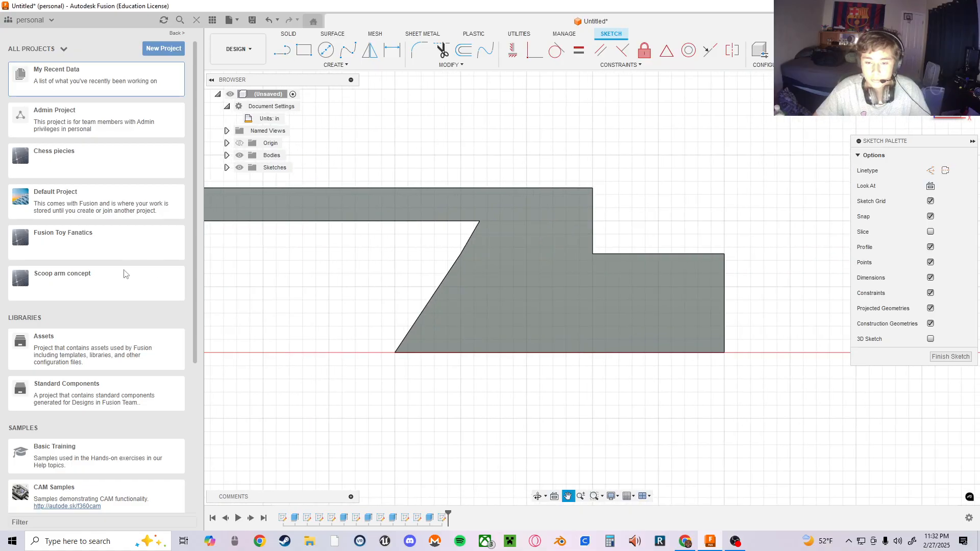
pyautogui.moveTo(604, 217); pyautogui.dragTo(483, 233, button='middle')
pyautogui.press('l')
pyautogui.click(473, 206)
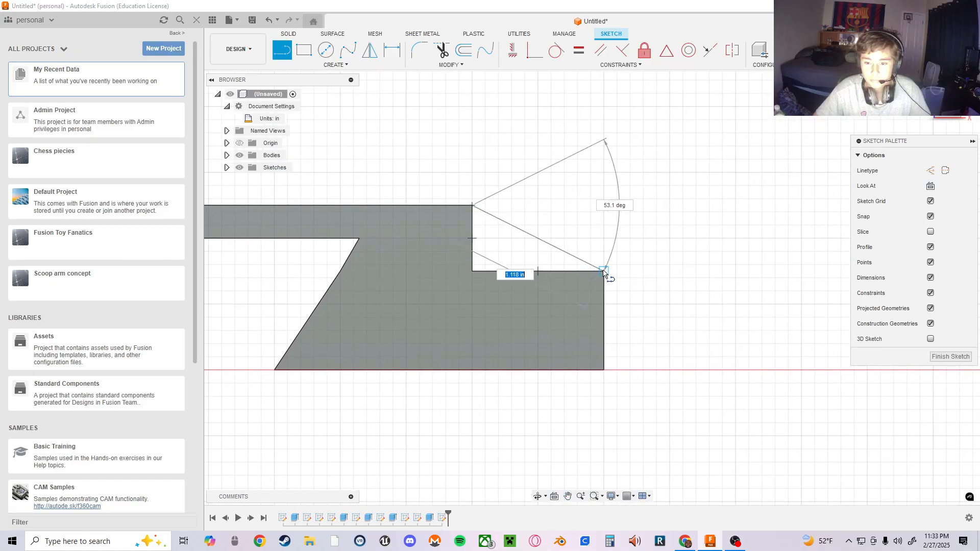
pyautogui.click(604, 271)
# - Compare the triangular profiles under the sloped lines at both ends of the body
pyautogui.moveTo(436, 179); pyautogui.dragTo(634, 199, button='middle')
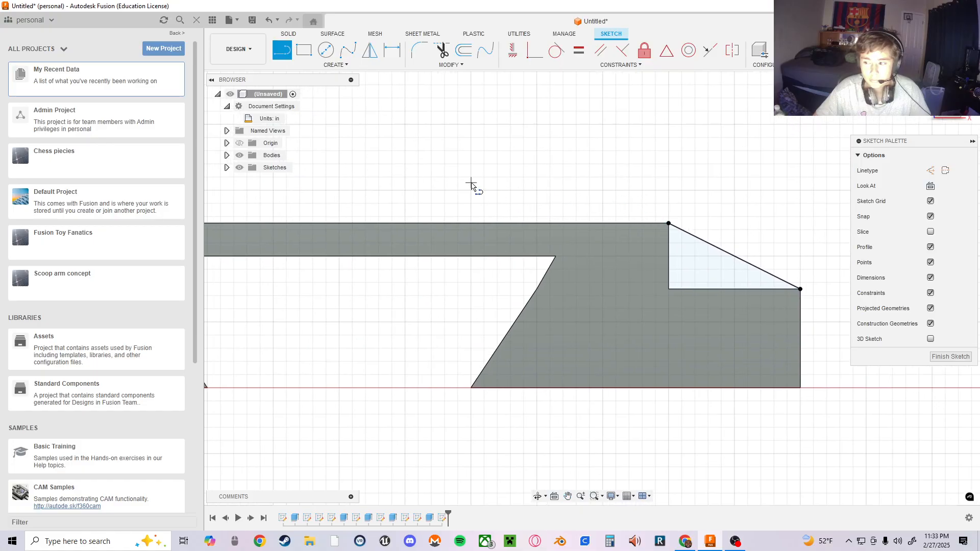
pyautogui.moveTo(470, 186); pyautogui.dragTo(640, 196, button='middle')
pyautogui.moveTo(586, 212); pyautogui.dragTo(352, 213, button='middle')
pyautogui.press('l')
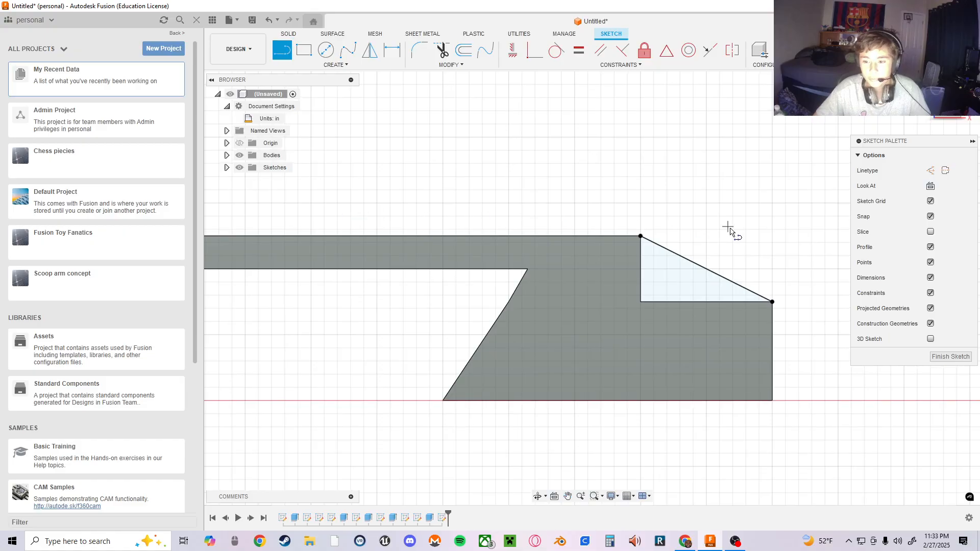
pyautogui.moveTo(481, 223); pyautogui.dragTo(798, 216, button='middle')
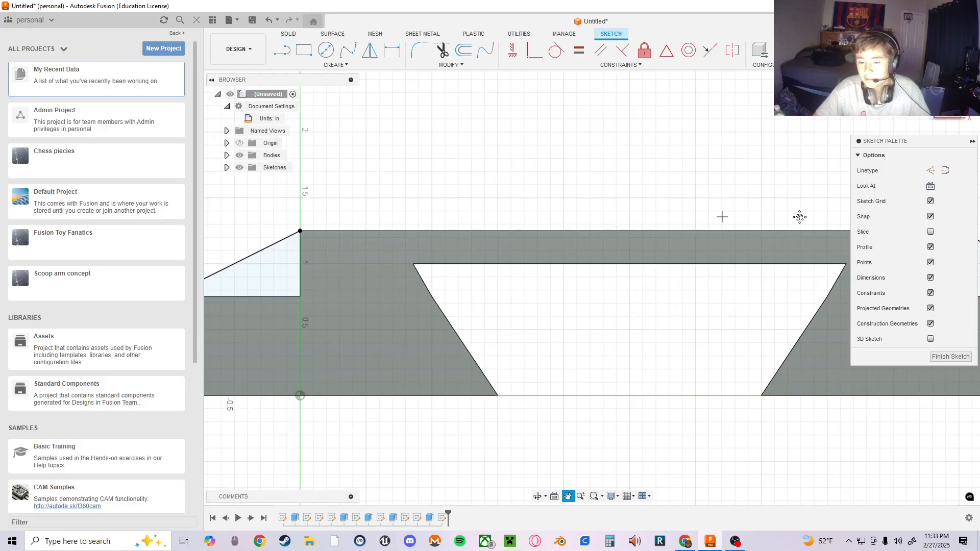
pyautogui.moveTo(323, 222); pyautogui.dragTo(607, 225, button='middle')
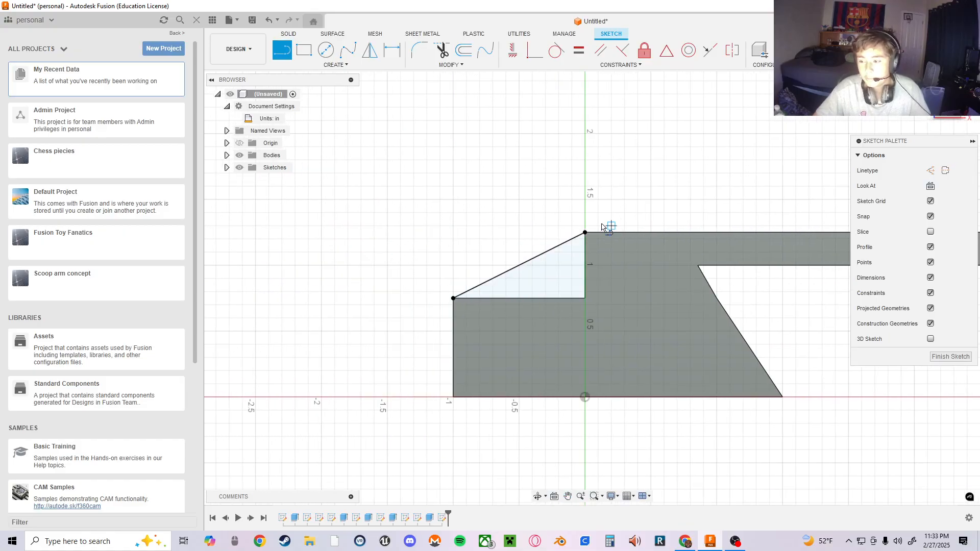
# - Finish the sketch and extrude both triangular end profiles to the body's opposite face, joining them to the body
pyautogui.click(950, 356)
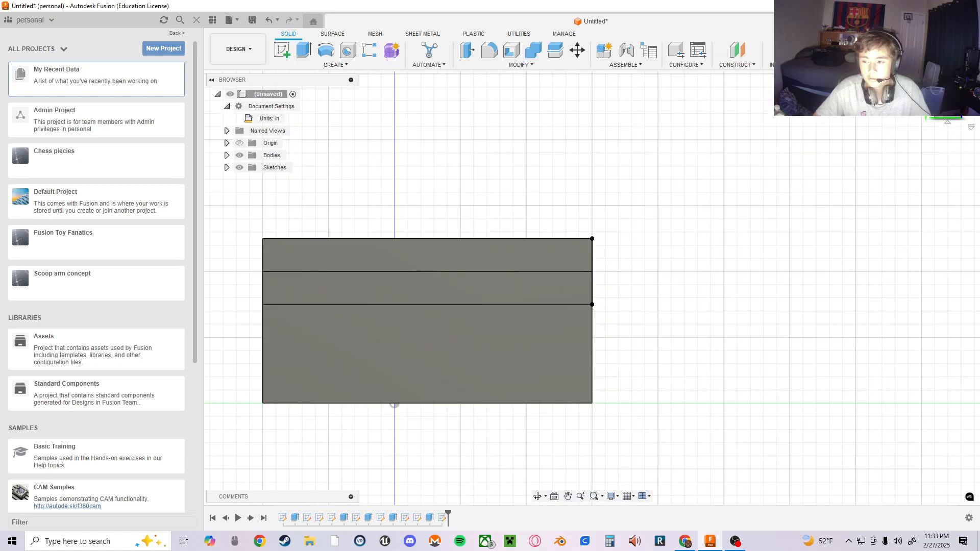
pyautogui.click(918, 101)
pyautogui.click(720, 275)
pyautogui.keyDown('shift'); pyautogui.moveTo(505, 293); pyautogui.dragTo(830, 313, button='middle'); pyautogui.keyUp('shift')
pyautogui.click(958, 119)
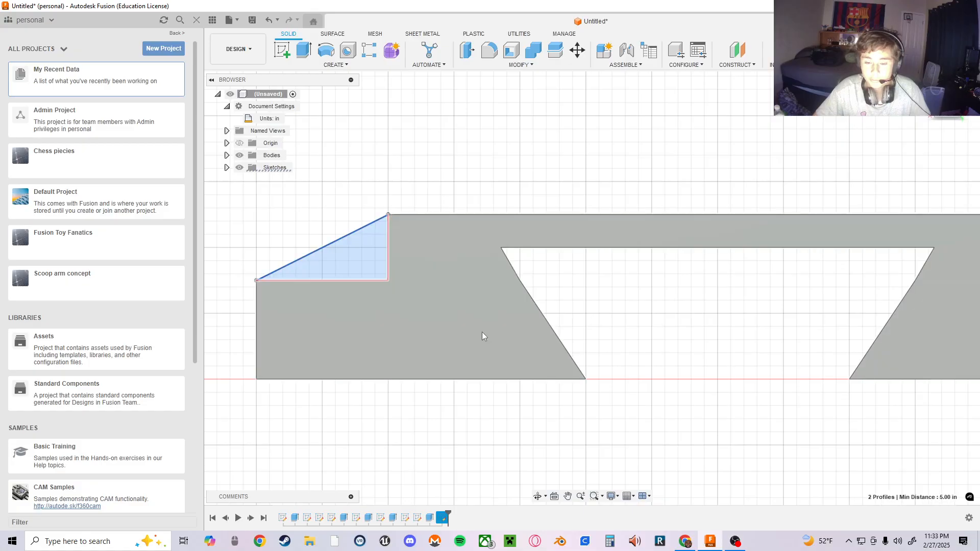
pyautogui.press('e')
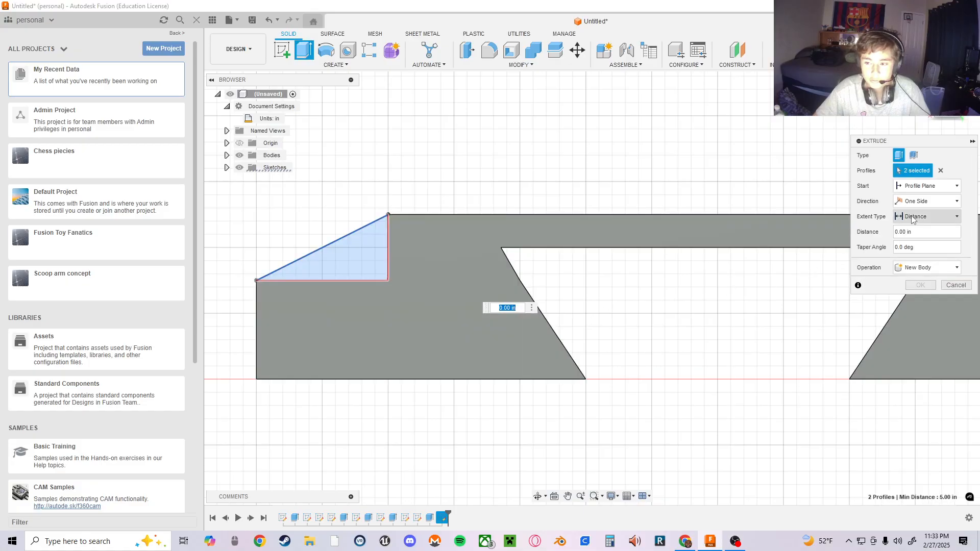
pyautogui.click(917, 218)
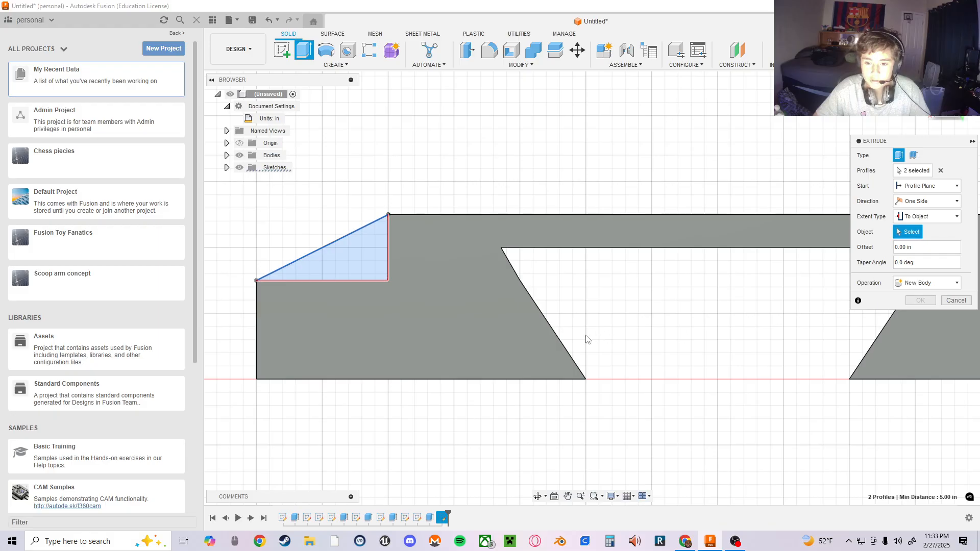
pyautogui.click(468, 317)
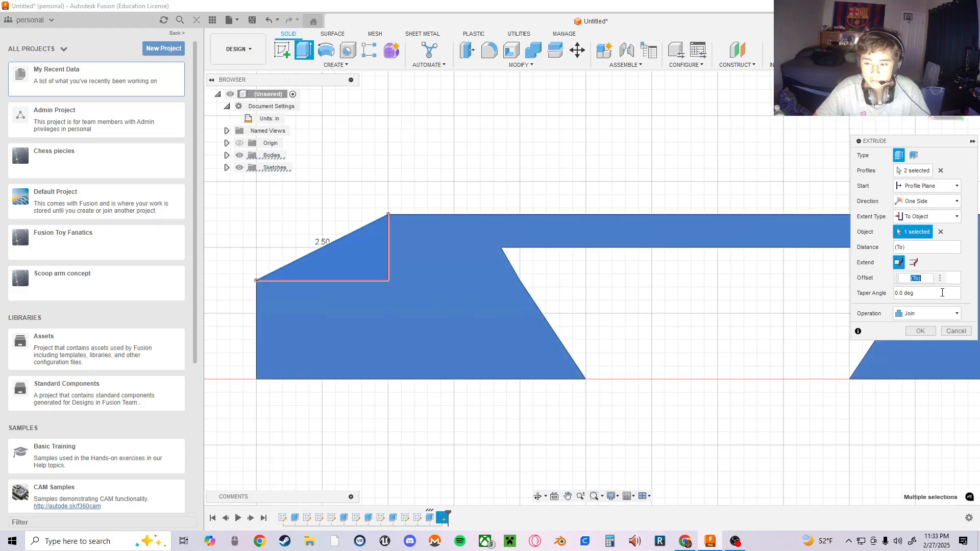
pyautogui.click(920, 331)
# - Start a new sketch on the front face of the joined body
pyautogui.scroll(3, 787, 201)
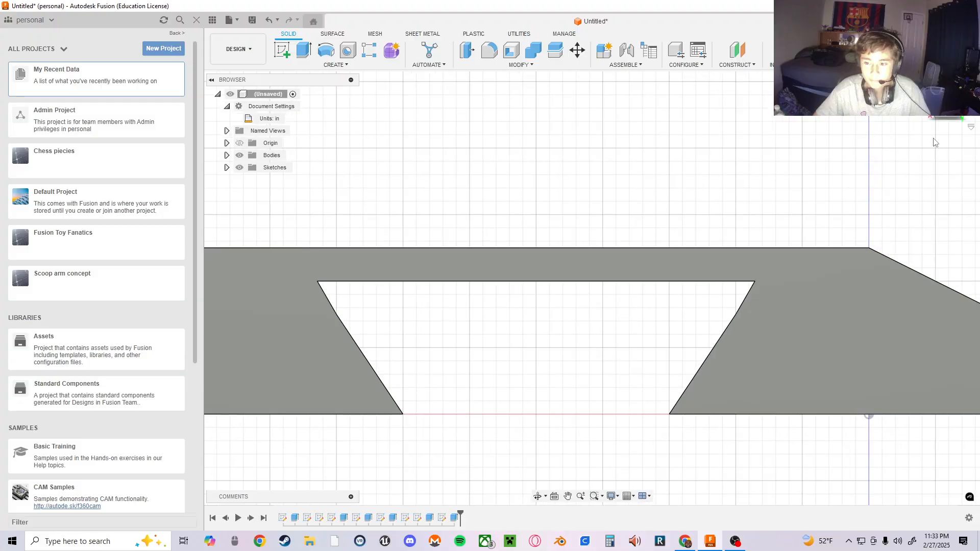
pyautogui.moveTo(947, 93); pyautogui.dragTo(709, 306)
pyautogui.scroll(1, 709, 306)
pyautogui.scroll(-6, 703, 308)
pyautogui.scroll(2, 702, 309)
pyautogui.moveTo(702, 308); pyautogui.dragTo(586, 341, button='middle')
pyautogui.scroll(2, 561, 340)
pyautogui.moveTo(507, 338); pyautogui.dragTo(595, 351, button='middle')
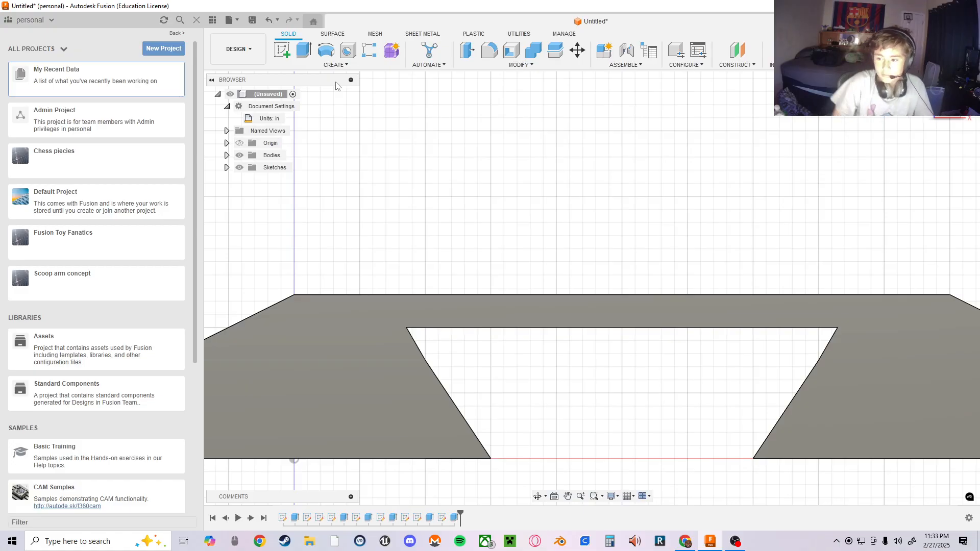
pyautogui.click(282, 49)
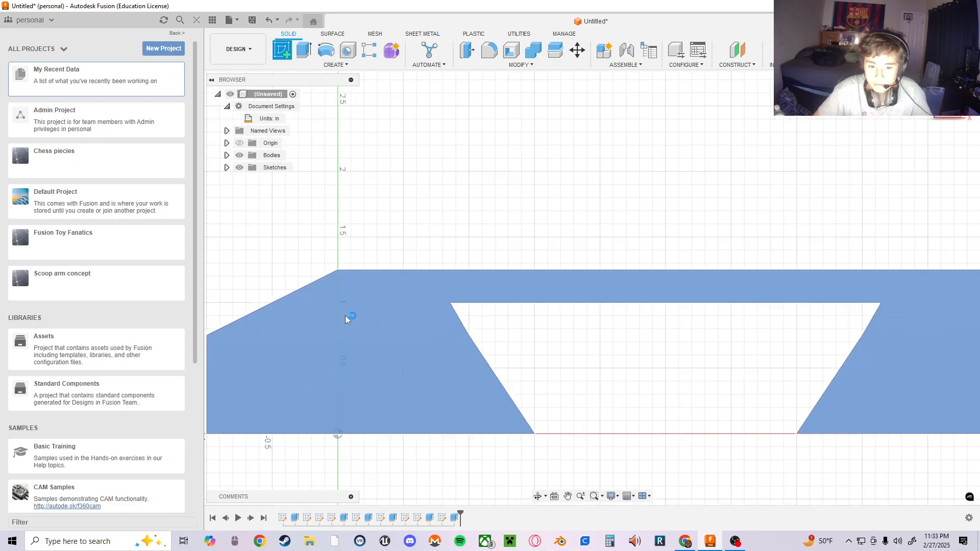
pyautogui.click(345, 316)
# - Draw a rectangle above the body with its width set to I_beam_Length and its height to I_Beam_height
pyautogui.click(304, 51)
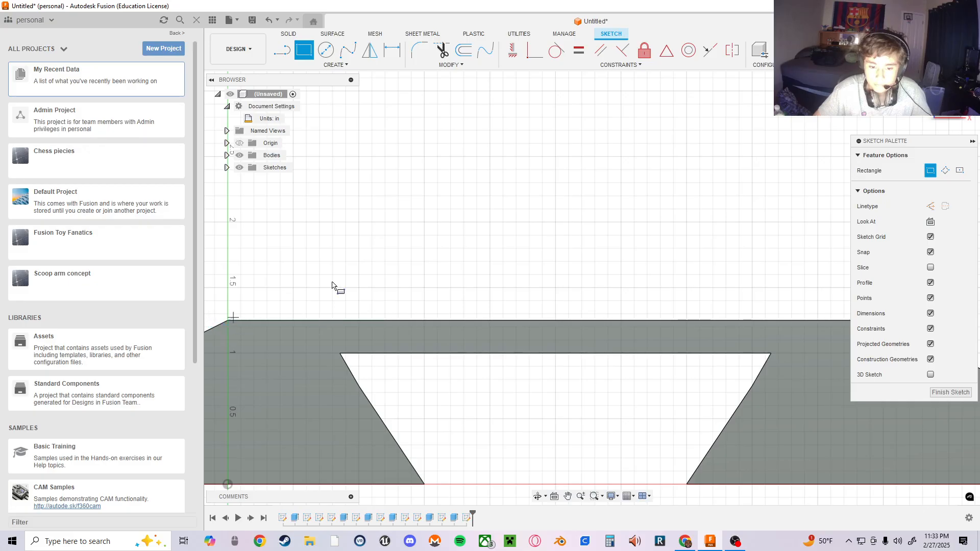
pyautogui.click(400, 178)
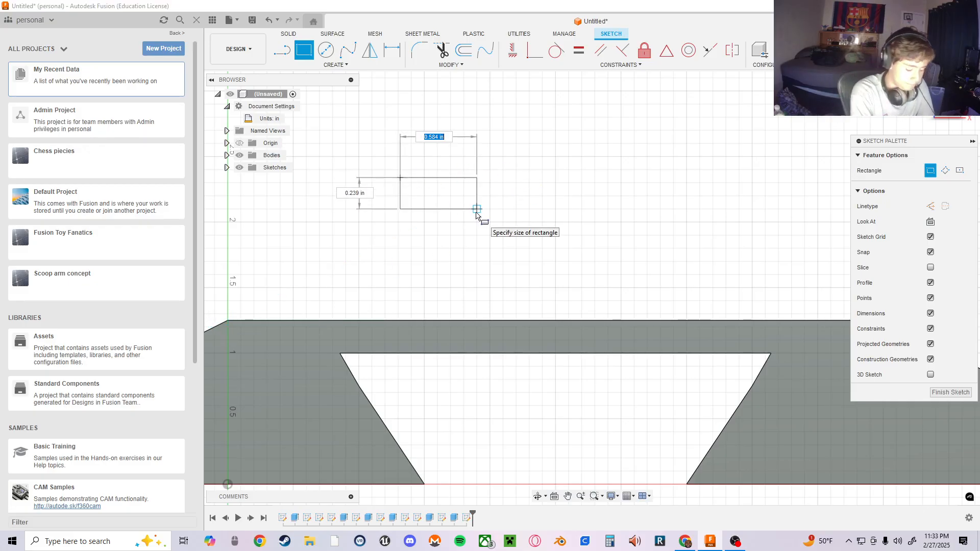
pyautogui.write('I')
pyautogui.press('Down')
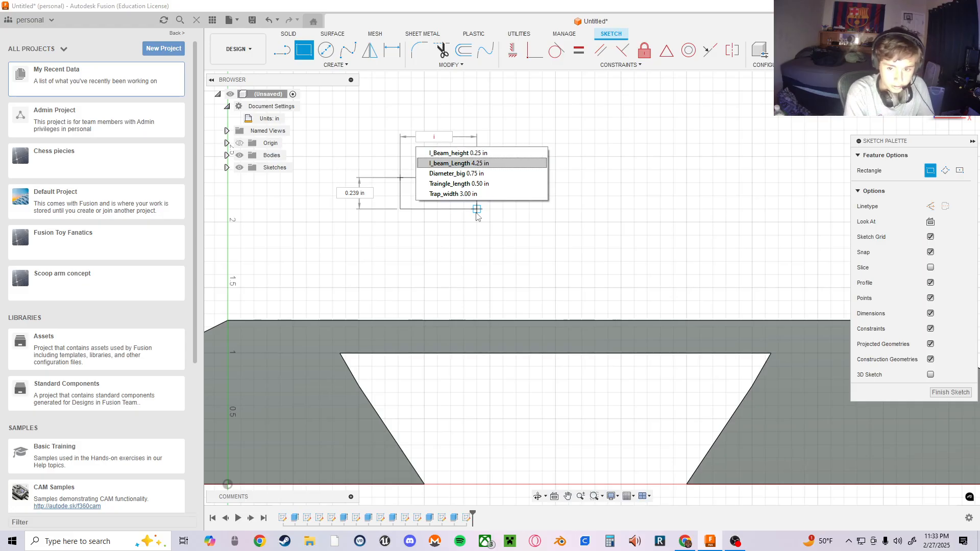
pyautogui.press('Return')
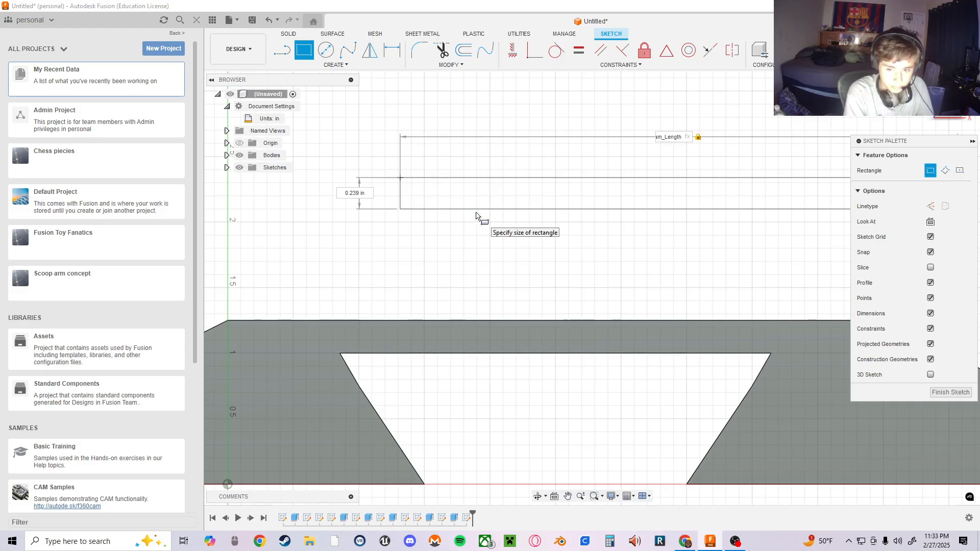
pyautogui.press('Tab')
pyautogui.write('I')
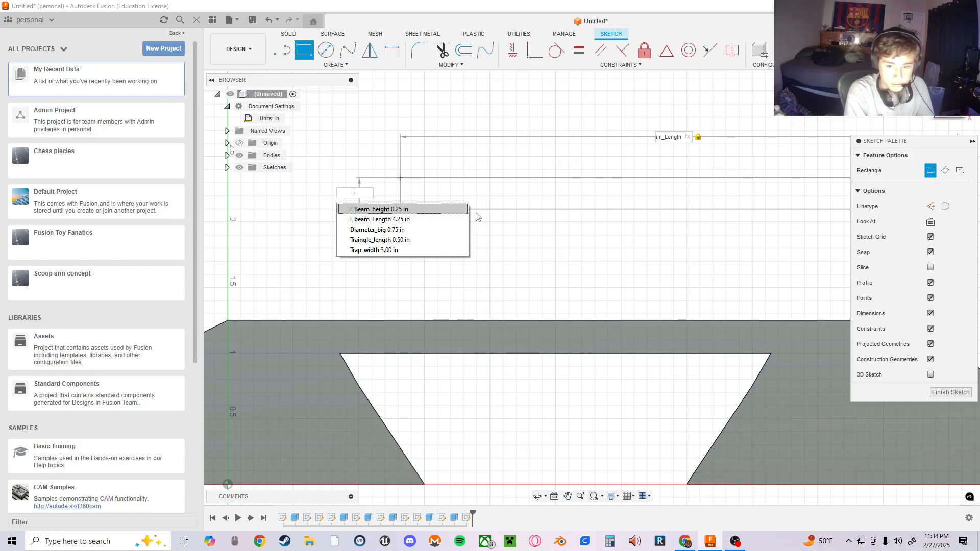
pyautogui.press('Return')
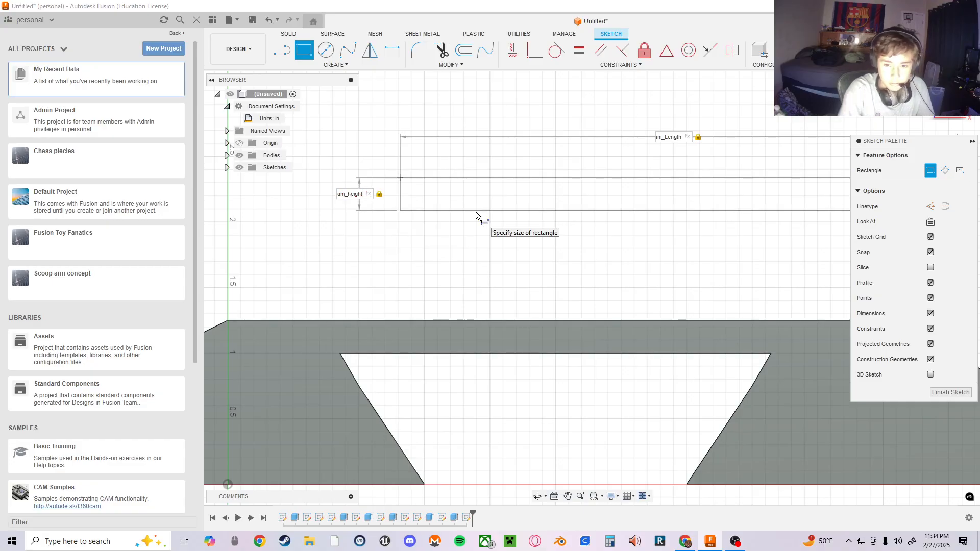
pyautogui.press('Return')
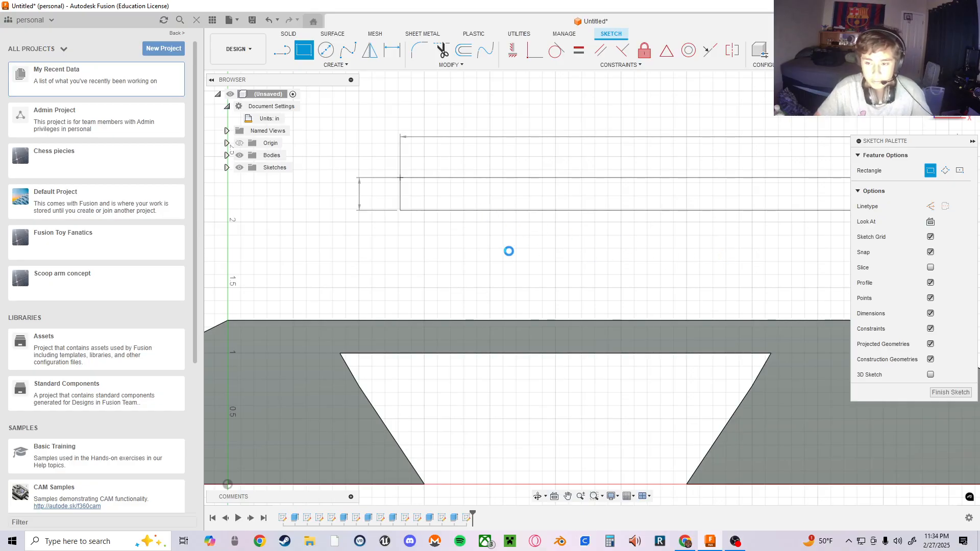
# - Draw a vertical line about 0.3 in long upward from the midpoint of the bar's lower edge
pyautogui.moveTo(822, 264)
pyautogui.mouseDown(button='middle')
pyautogui.moveTo(604, 259)
pyautogui.moveTo(833, 250)
pyautogui.mouseUp(button='middle')
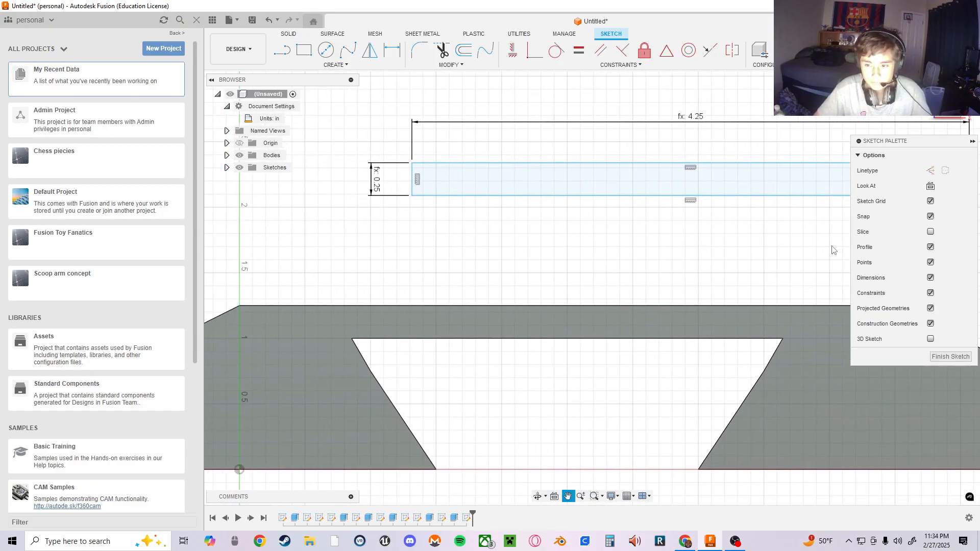
pyautogui.moveTo(637, 239)
pyautogui.mouseDown(button='middle')
pyautogui.moveTo(594, 267)
pyautogui.moveTo(556, 249)
pyautogui.mouseUp(button='middle')
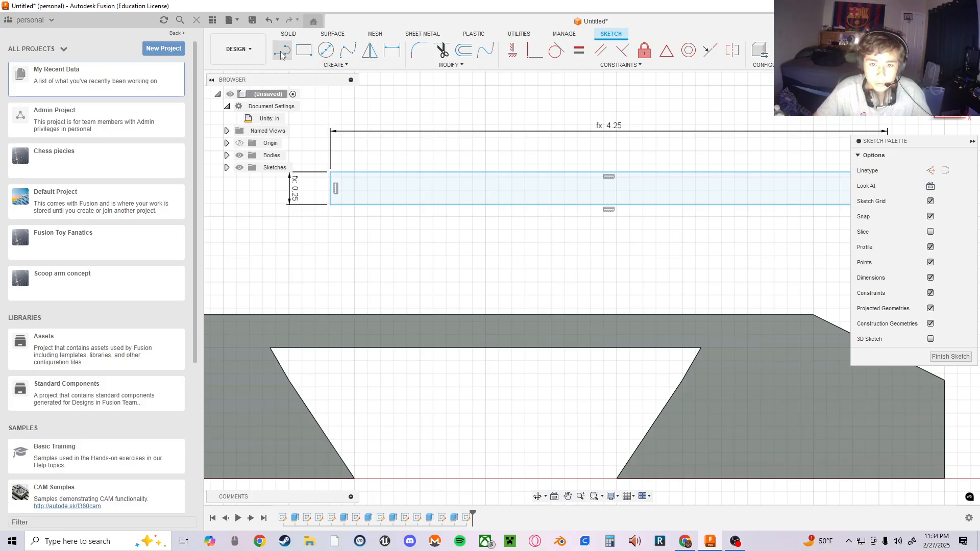
pyautogui.press('l')
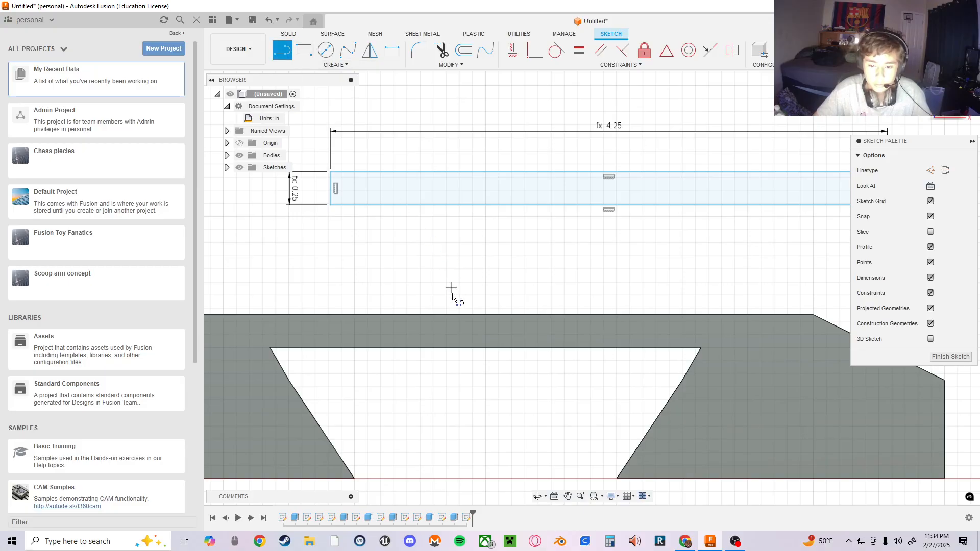
pyautogui.click(485, 348)
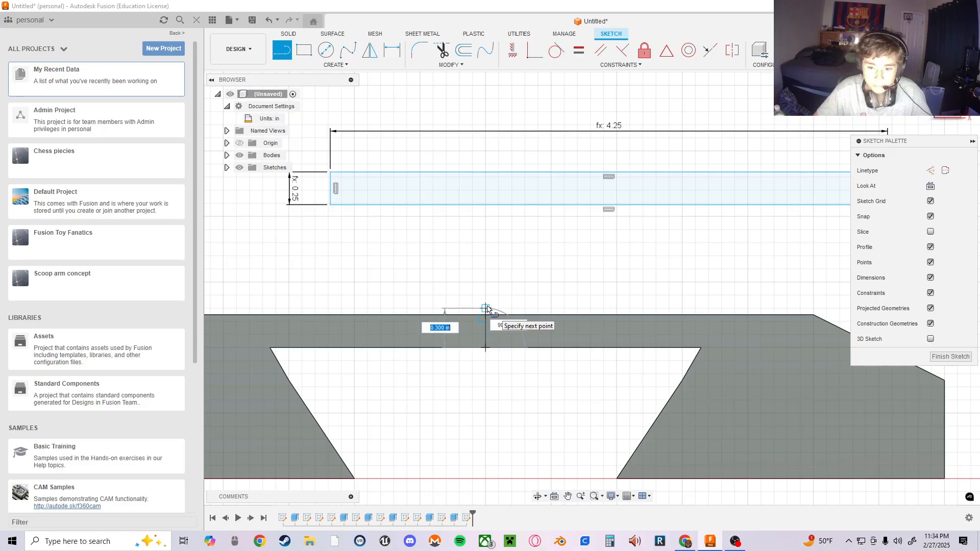
pyautogui.click(487, 308)
pyautogui.press('Escape')
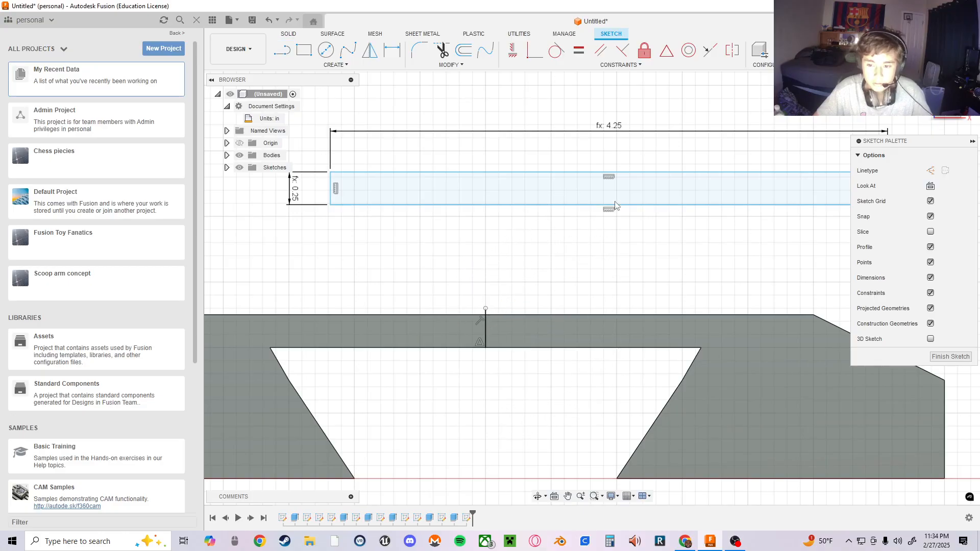
# - Draw a vertical centre line in the rectangle between the midpoints of its two long edges
pyautogui.click(284, 50)
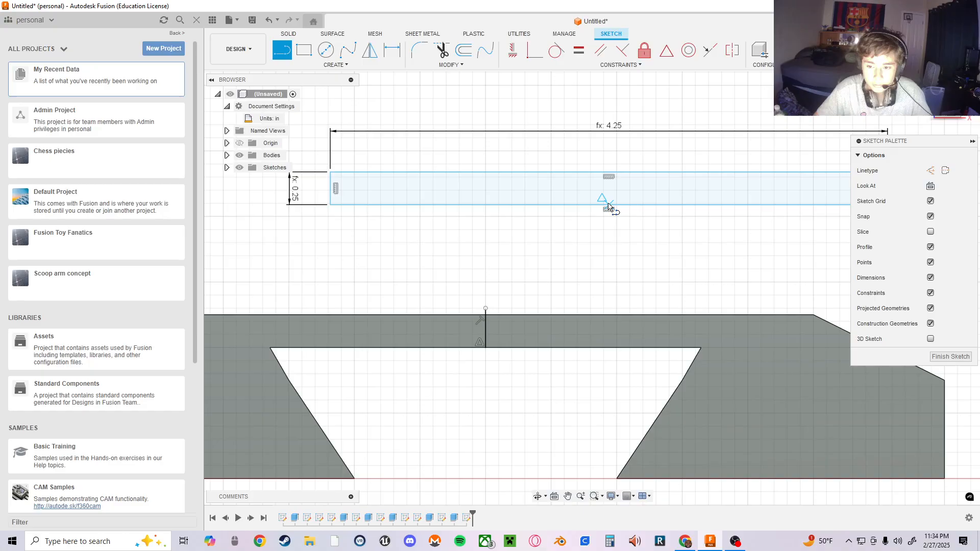
pyautogui.click(609, 205)
pyautogui.click(608, 172)
# - Make the rectangle's bottom edge collinear with the top edge of the bar
pyautogui.click(535, 65)
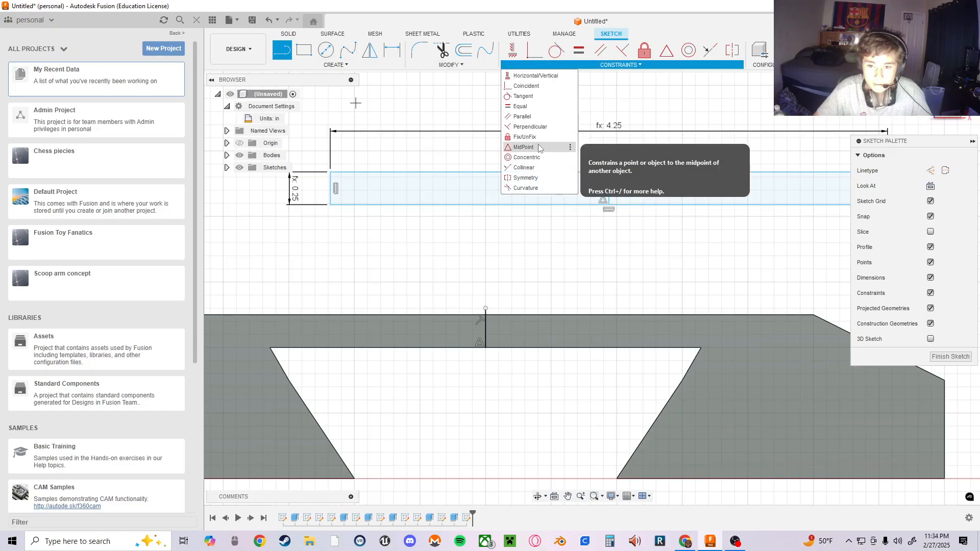
pyautogui.click(525, 168)
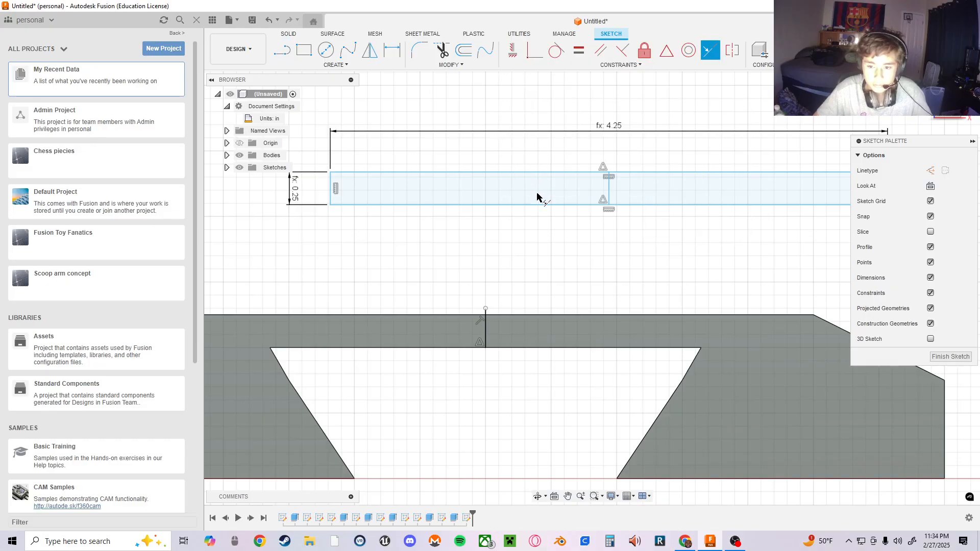
pyautogui.click(553, 205)
pyautogui.click(549, 315)
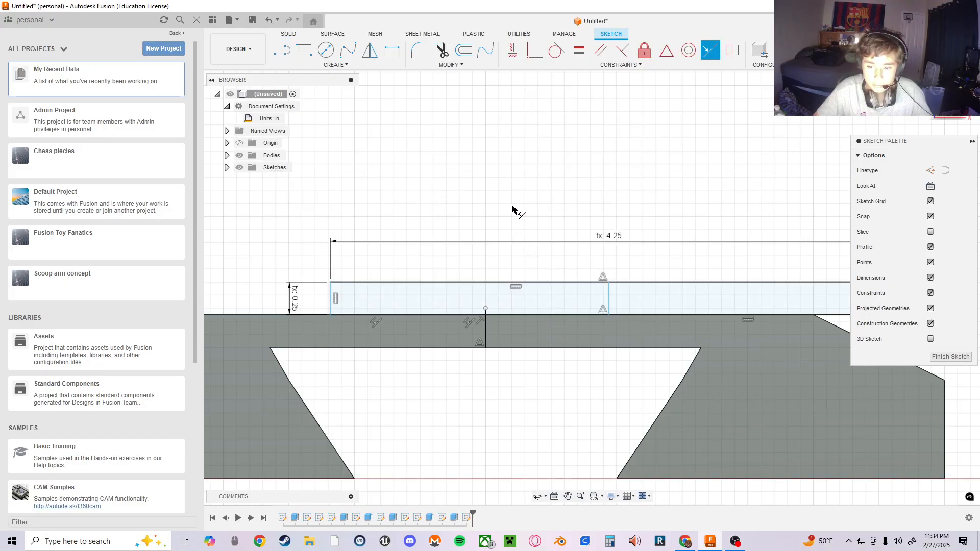
pyautogui.moveTo(512, 209); pyautogui.dragTo(525, 160, button='middle')
pyautogui.click(629, 65)
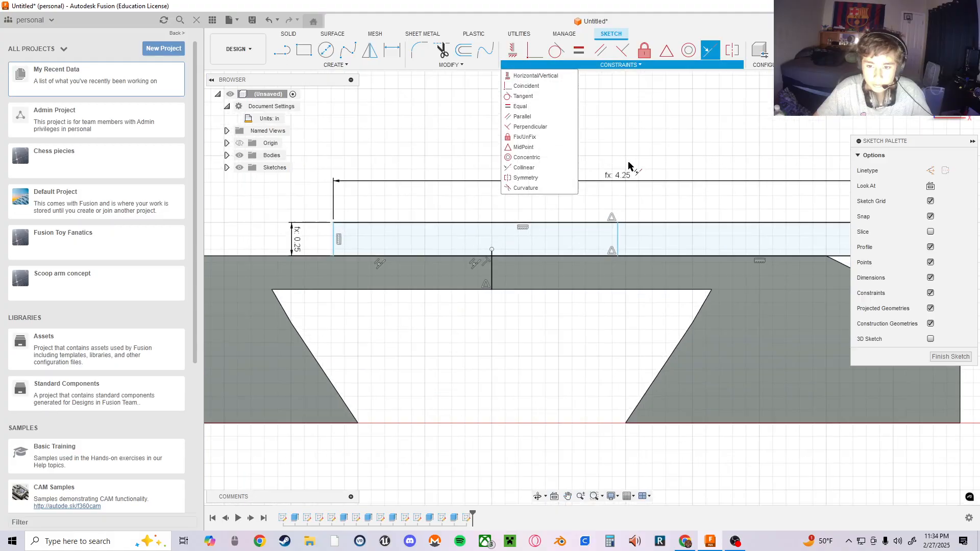
pyautogui.scroll(3, 628, 164)
pyautogui.scroll(-1, 616, 147)
pyautogui.moveTo(618, 146); pyautogui.dragTo(717, 172, button='middle')
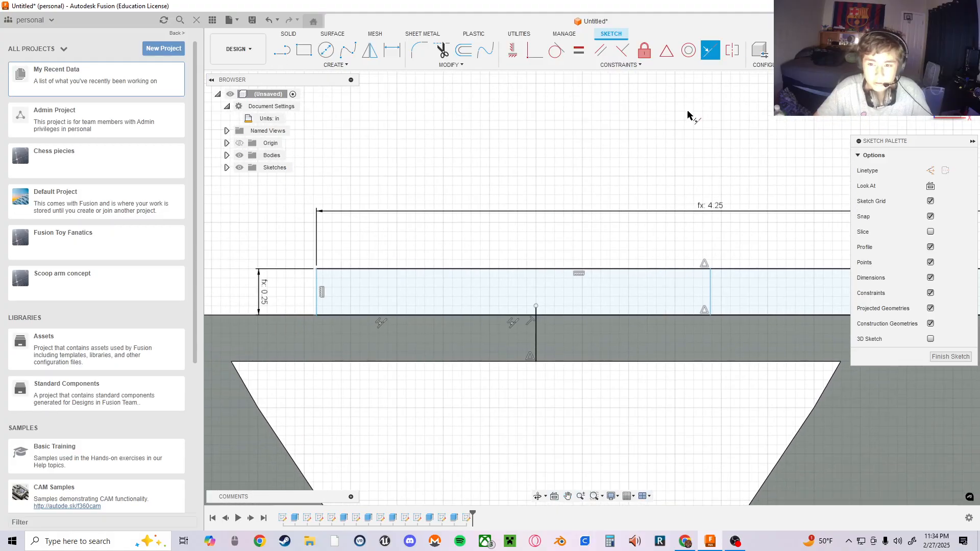
pyautogui.click(635, 66)
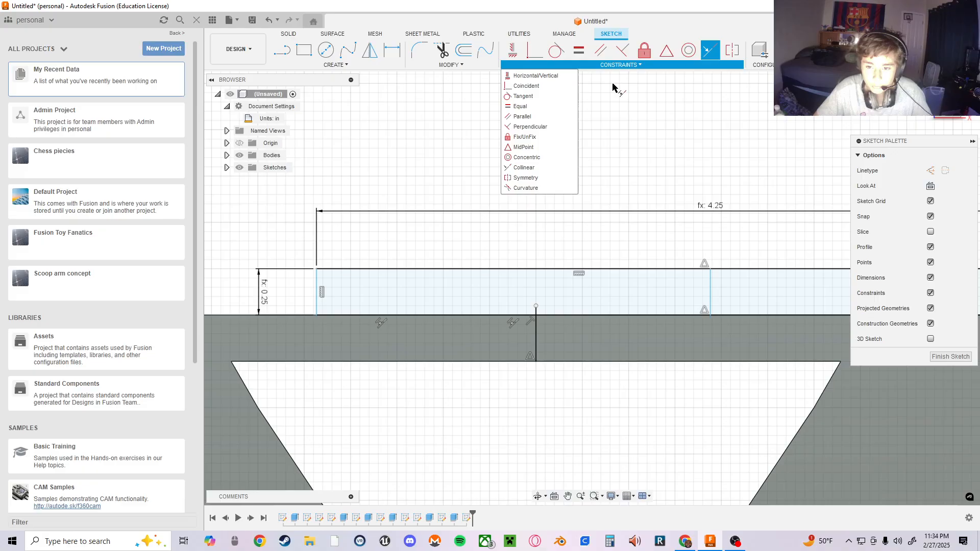
pyautogui.click(543, 169)
pyautogui.click(711, 295)
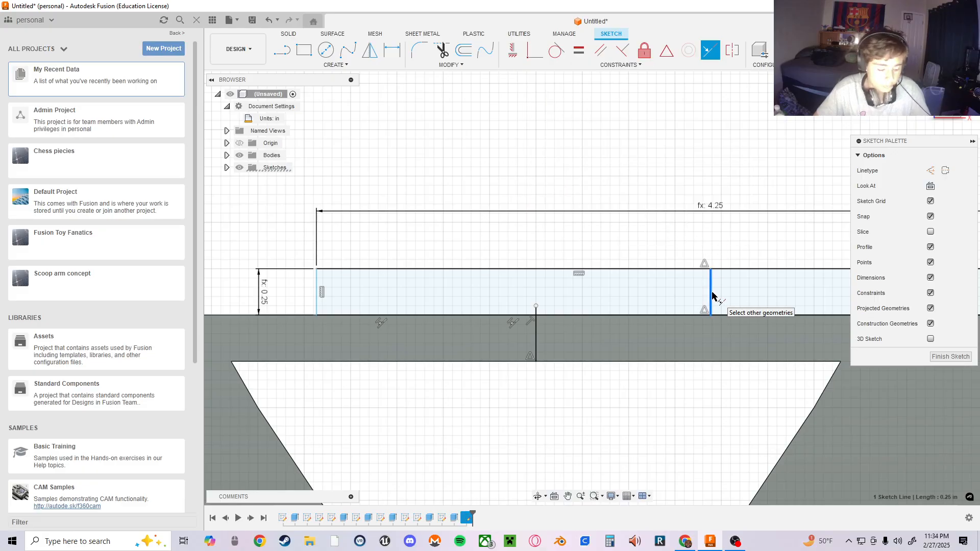
# - Try a point-to-point move of both centre lines from the rectangle line's lower end to the bar line's upper end
pyautogui.press('m')
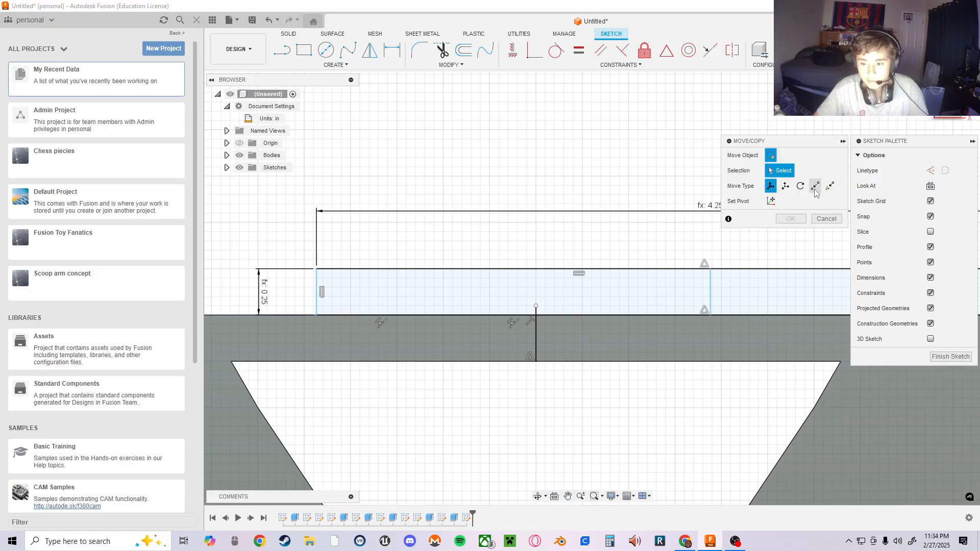
pyautogui.click(815, 187)
pyautogui.click(712, 296)
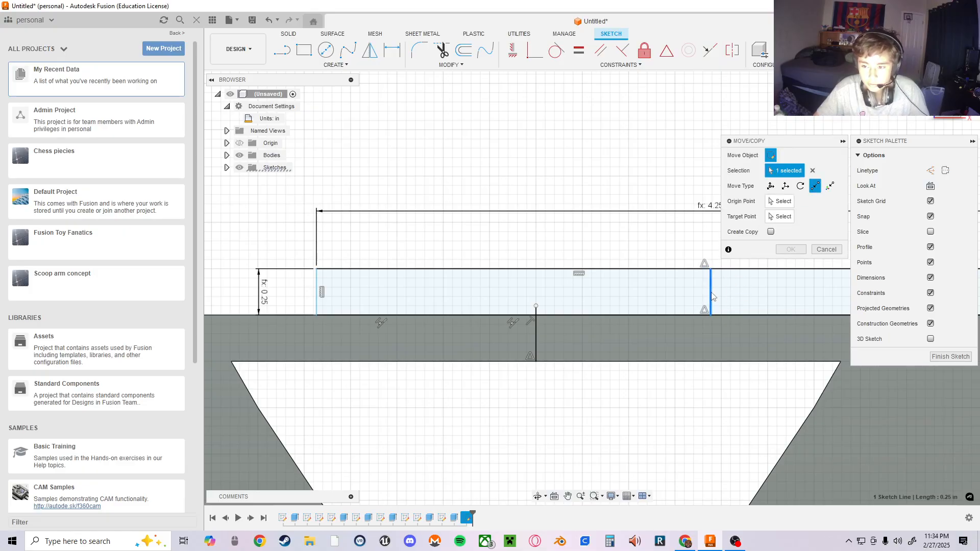
pyautogui.click(536, 336)
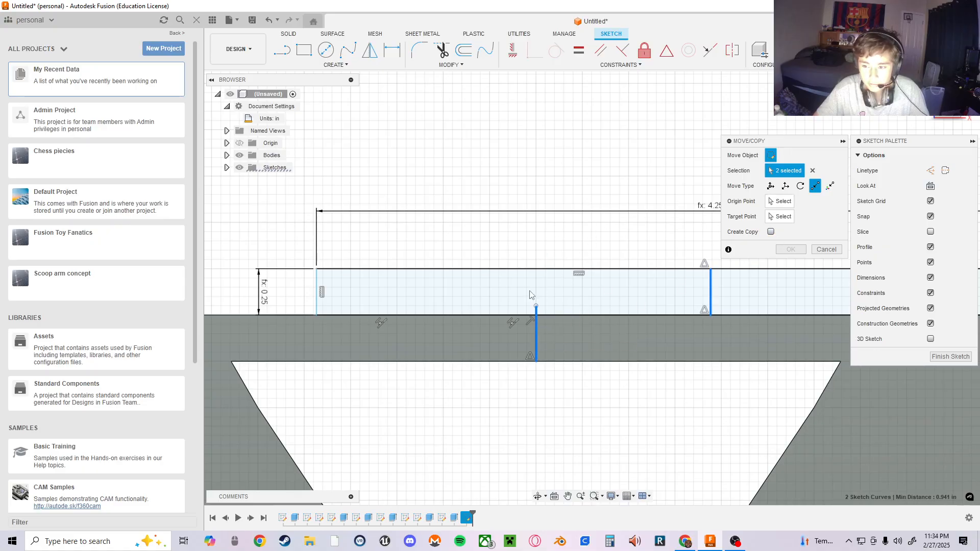
pyautogui.click(780, 201)
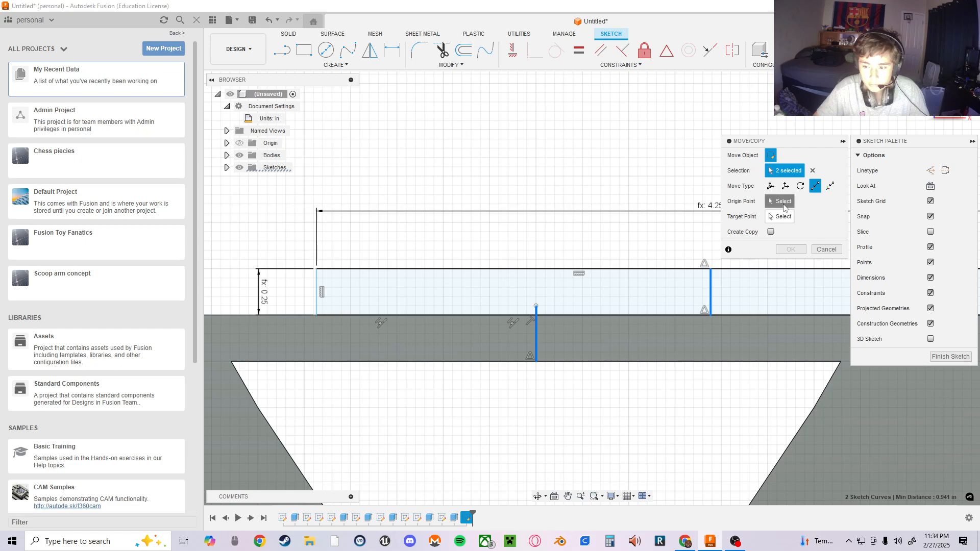
pyautogui.click(709, 315)
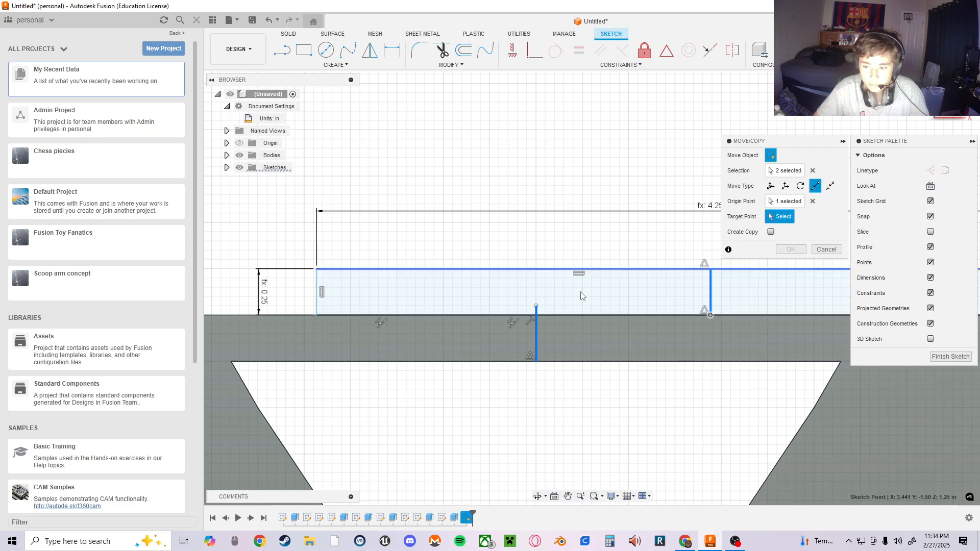
pyautogui.click(536, 306)
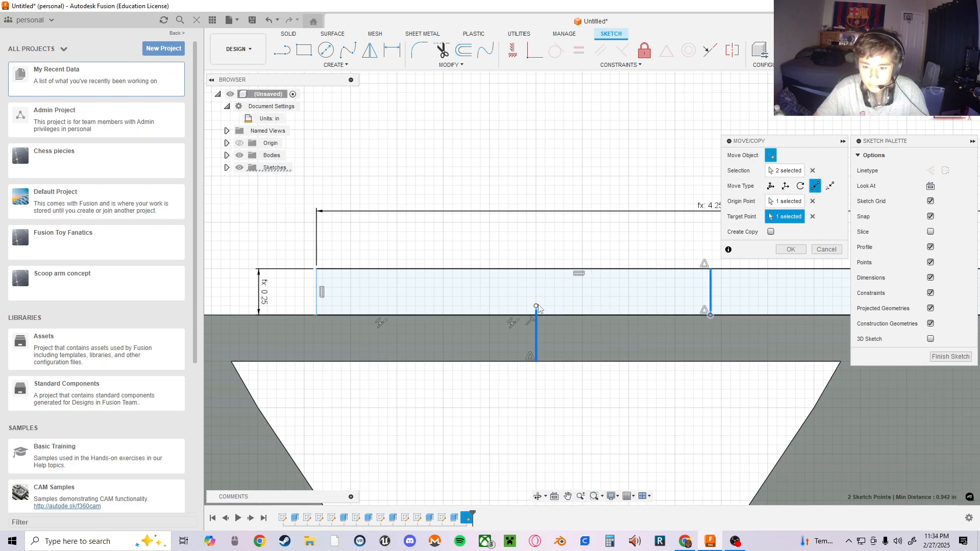
pyautogui.click(797, 250)
pyautogui.click(709, 303)
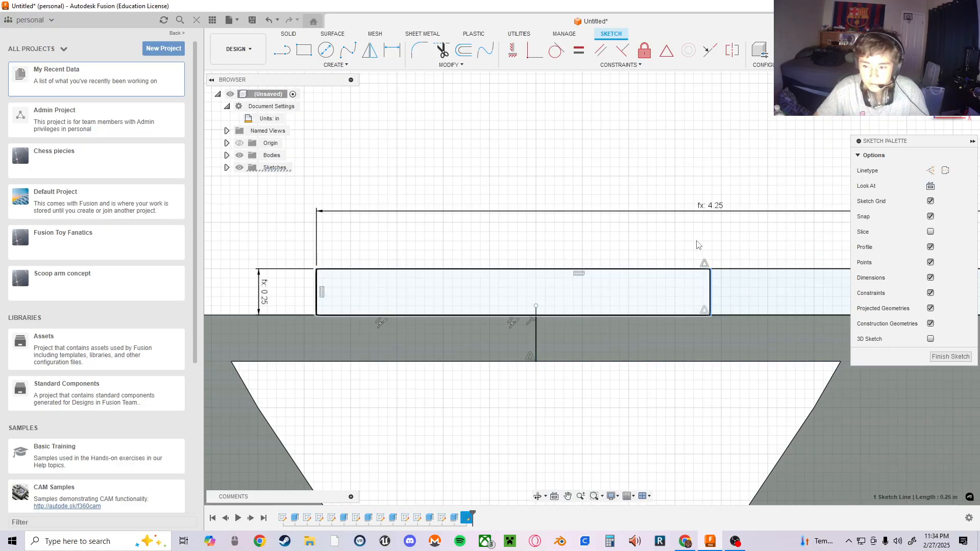
pyautogui.moveTo(695, 245); pyautogui.dragTo(615, 195, button='middle')
pyautogui.click(562, 64)
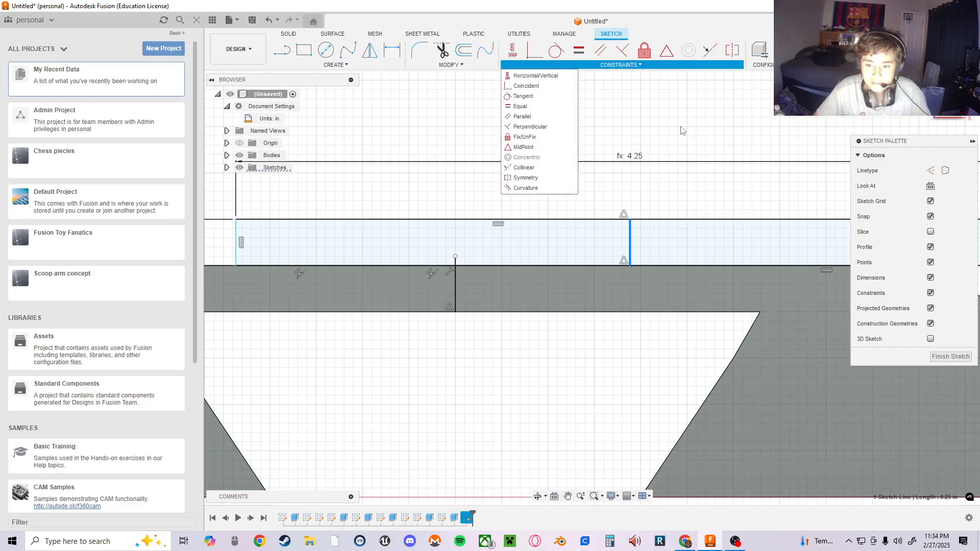
pyautogui.press('m')
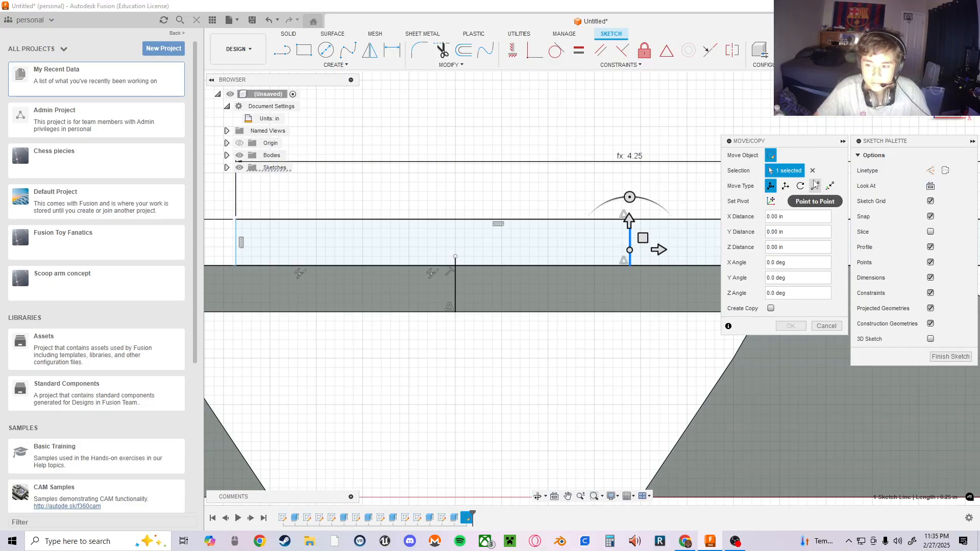
pyautogui.click(815, 186)
pyautogui.click(629, 265)
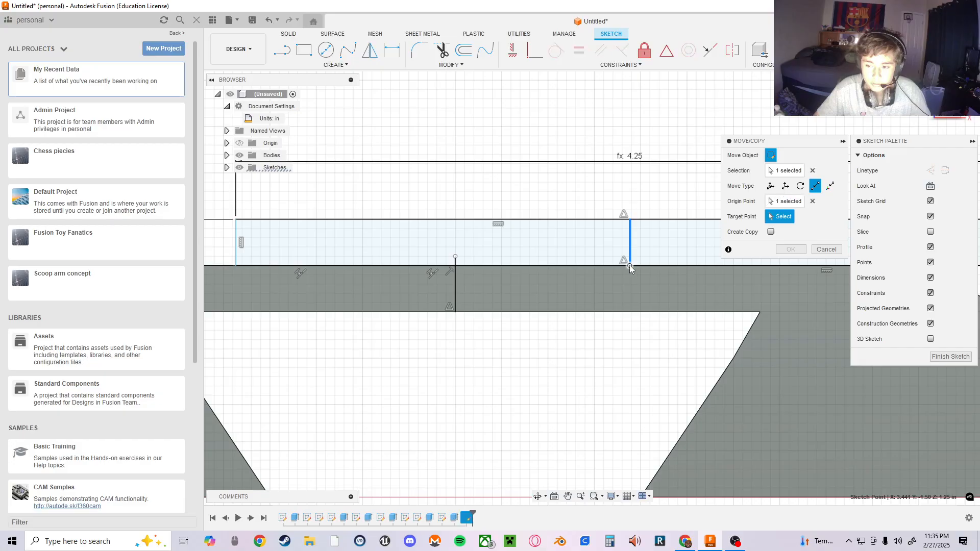
pyautogui.click(455, 257)
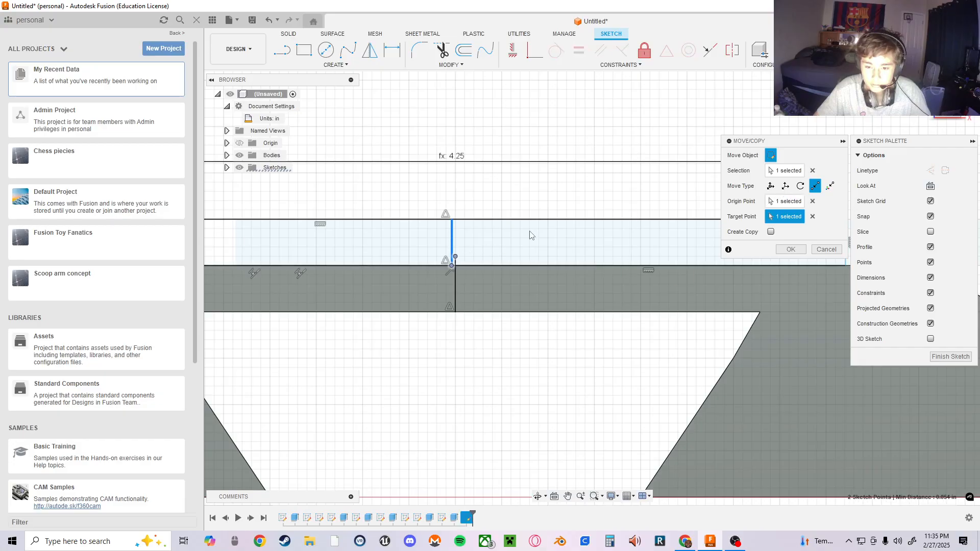
pyautogui.scroll(5, 449, 262)
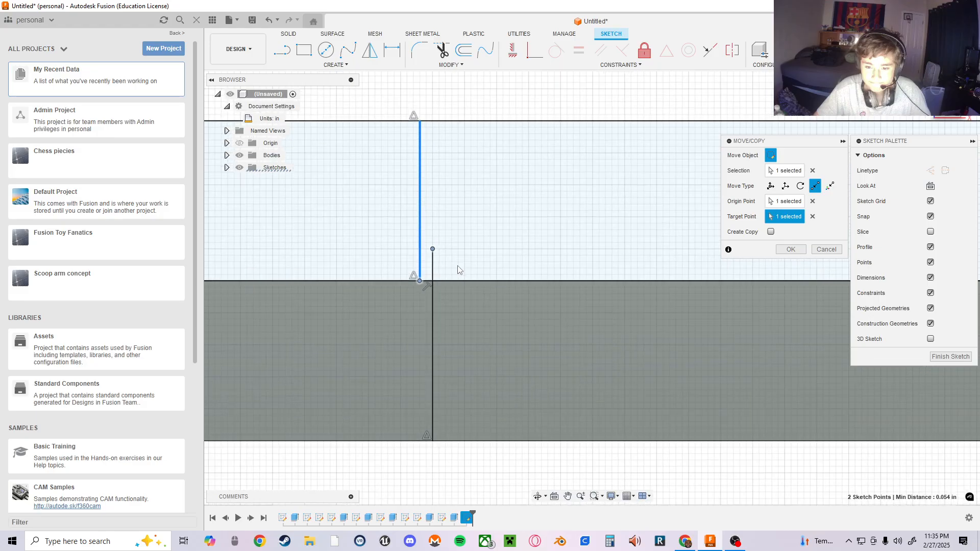
pyautogui.scroll(2, 458, 269)
pyautogui.scroll(-7, 454, 279)
pyautogui.moveTo(527, 326)
pyautogui.mouseDown(button='middle')
pyautogui.moveTo(715, 336)
pyautogui.moveTo(538, 318)
pyautogui.moveTo(576, 317)
pyautogui.mouseUp(button='middle')
pyautogui.scroll(-2, 715, 336)
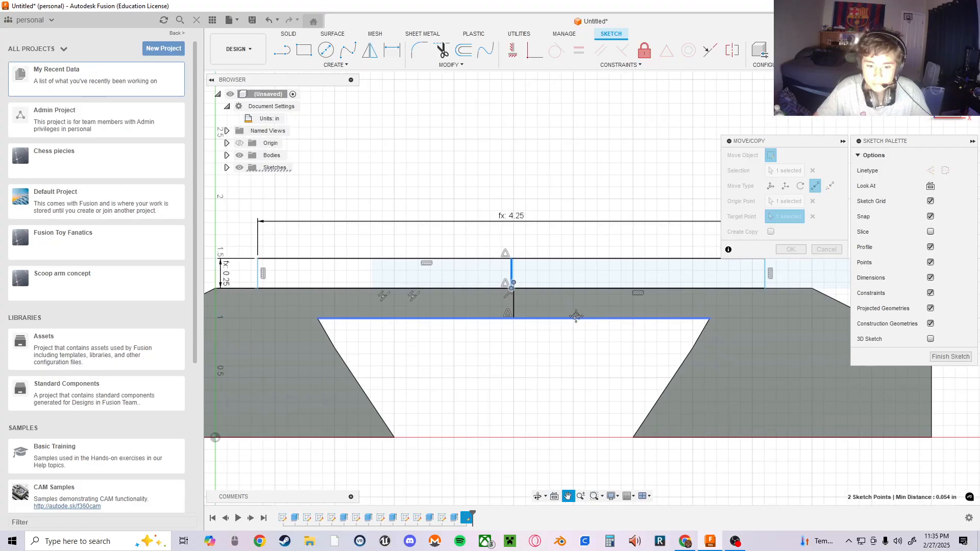
pyautogui.scroll(3, 515, 300)
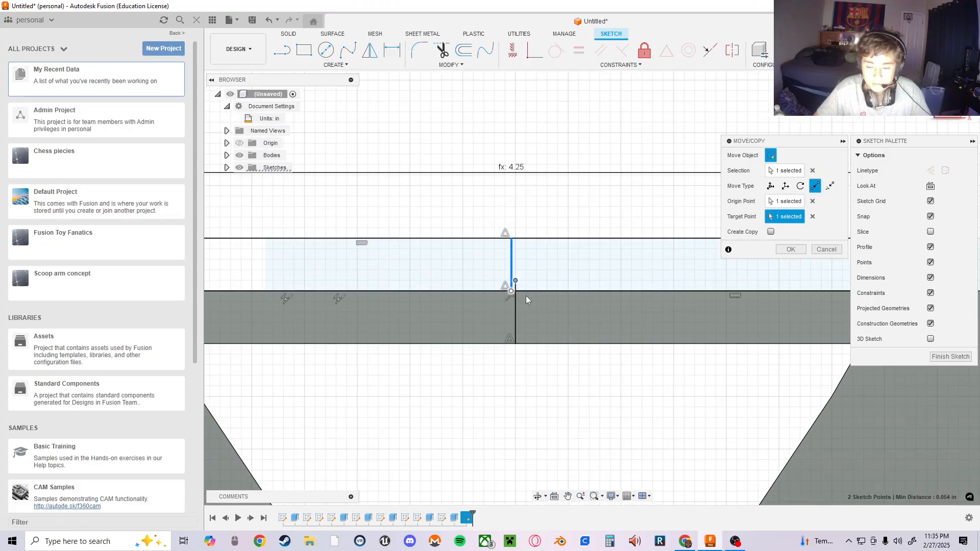
pyautogui.scroll(8, 526, 296)
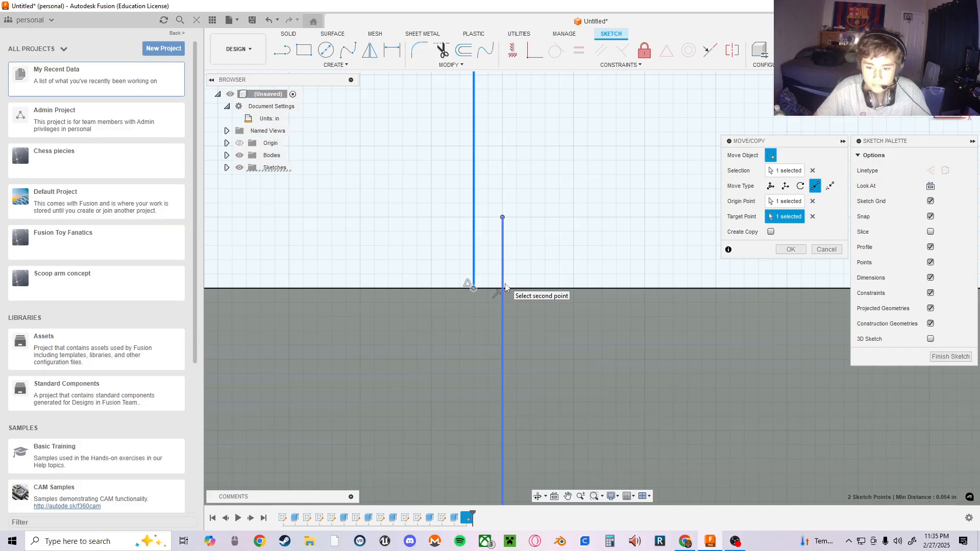
pyautogui.scroll(5, 502, 276)
pyautogui.moveTo(618, 240); pyautogui.dragTo(617, 325, button='middle')
pyautogui.scroll(-3, 775, 284)
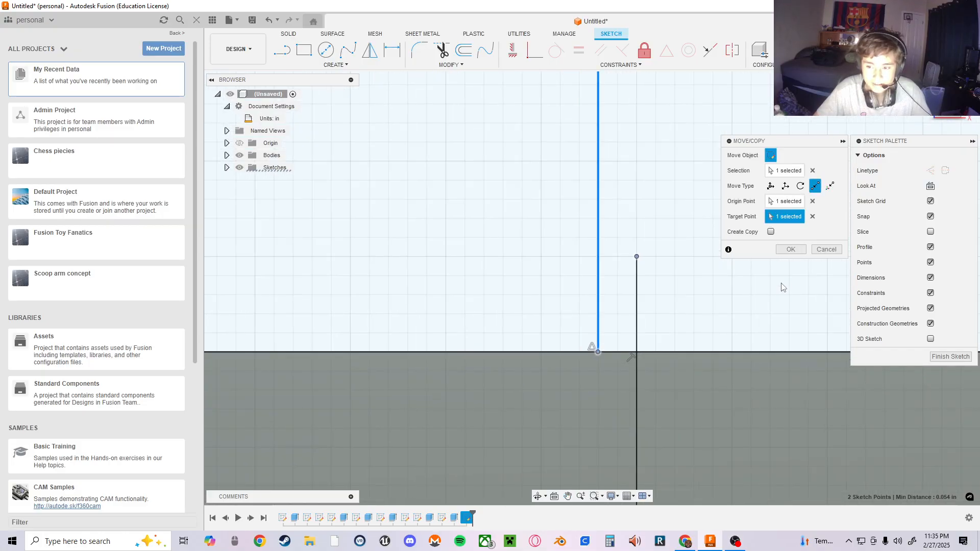
pyautogui.click(826, 249)
# - Delete the overlong vertical line that rises from the midpoint of the bar's lower edge
pyautogui.moveTo(737, 284); pyautogui.dragTo(429, 351, button='middle')
pyautogui.scroll(3, 665, 321)
pyautogui.scroll(-8, 666, 320)
pyautogui.scroll(-1, 621, 321)
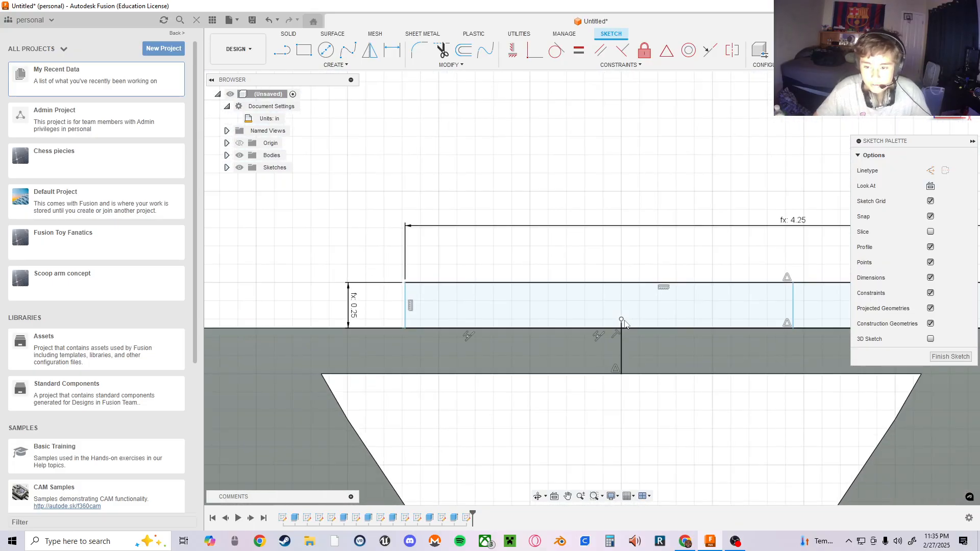
pyautogui.click(620, 342)
pyautogui.rightClick(620, 342)
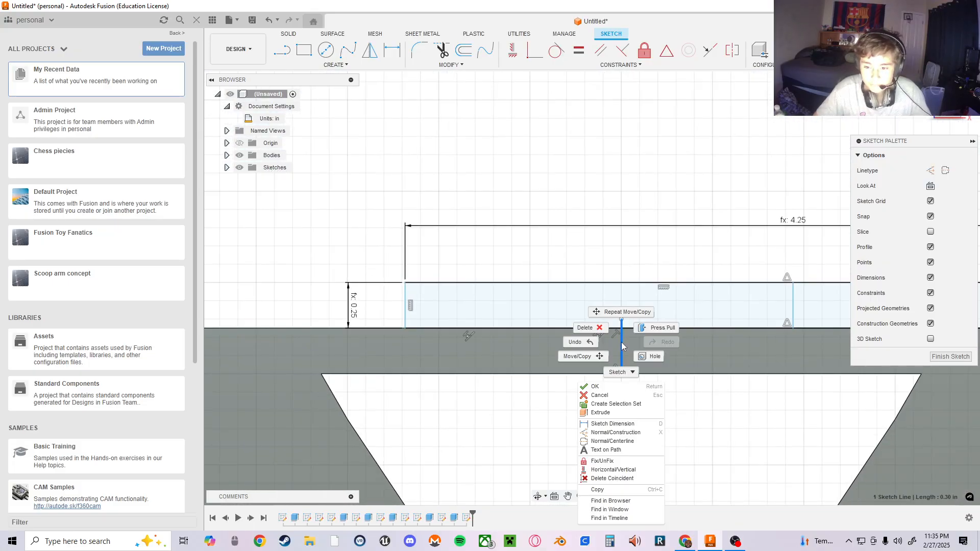
pyautogui.click(590, 327)
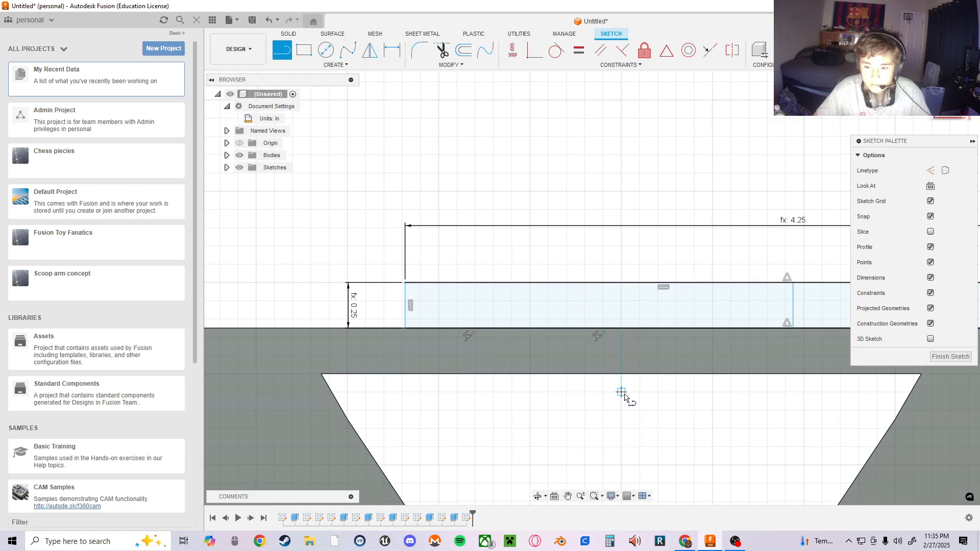
# - Draw a 0.25 in vertical line from the midpoint of the bar's lower edge to the midpoint of its top edge
pyautogui.click(621, 375)
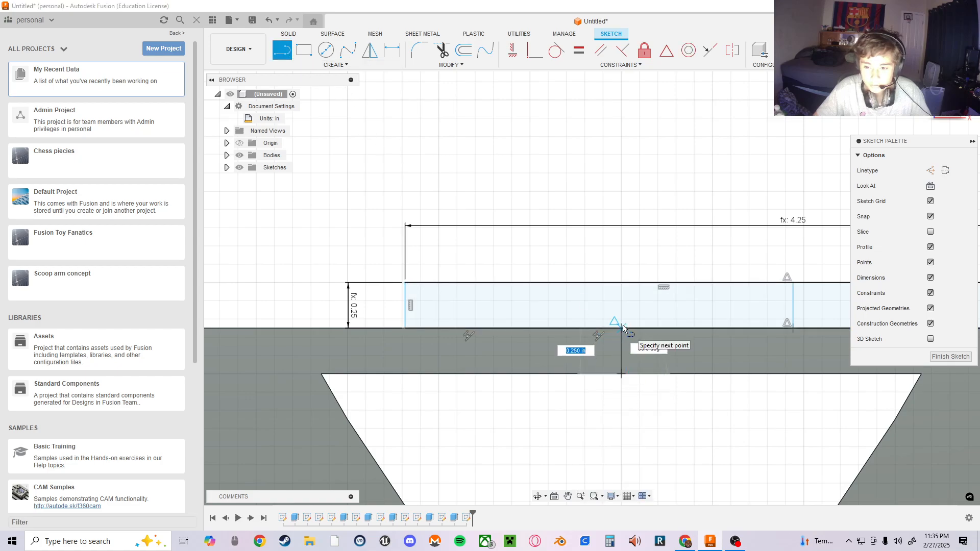
pyautogui.click(622, 328)
pyautogui.scroll(3, 685, 339)
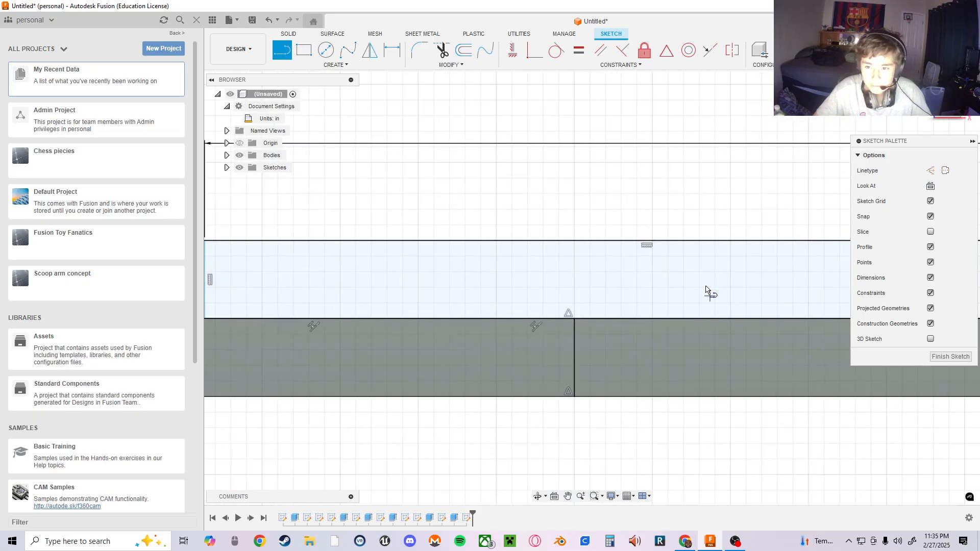
pyautogui.press('Escape')
# - Move the rectangle's centre line point to point from its lower end onto the bar line's upper end, and finish the sketch
pyautogui.moveTo(744, 118); pyautogui.dragTo(662, 123, button='middle')
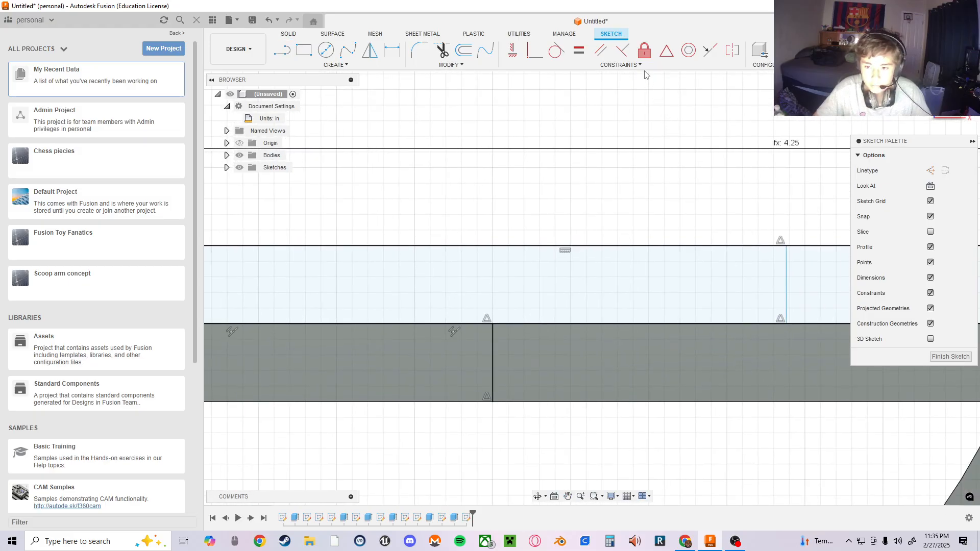
pyautogui.click(787, 305)
pyautogui.press('m')
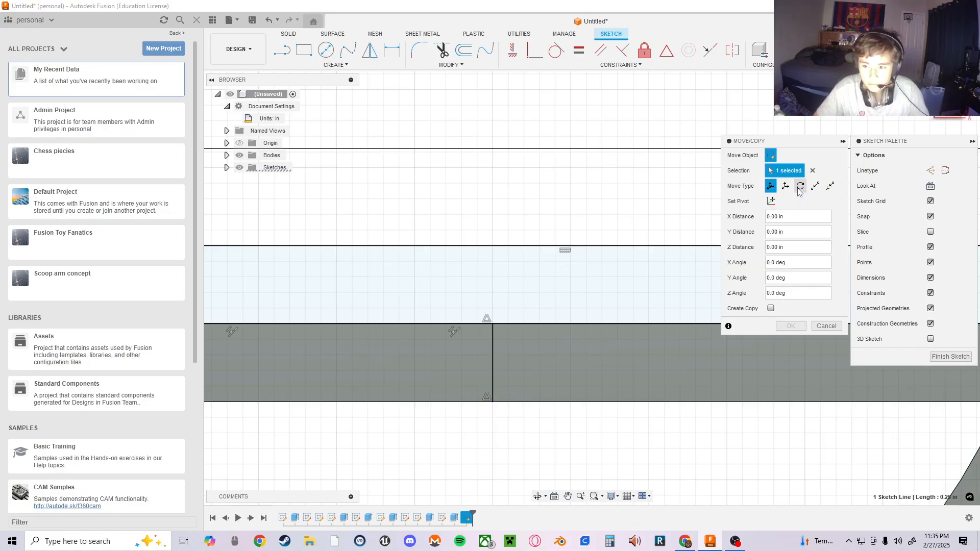
pyautogui.click(814, 185)
pyautogui.moveTo(608, 305); pyautogui.dragTo(499, 296, button='middle')
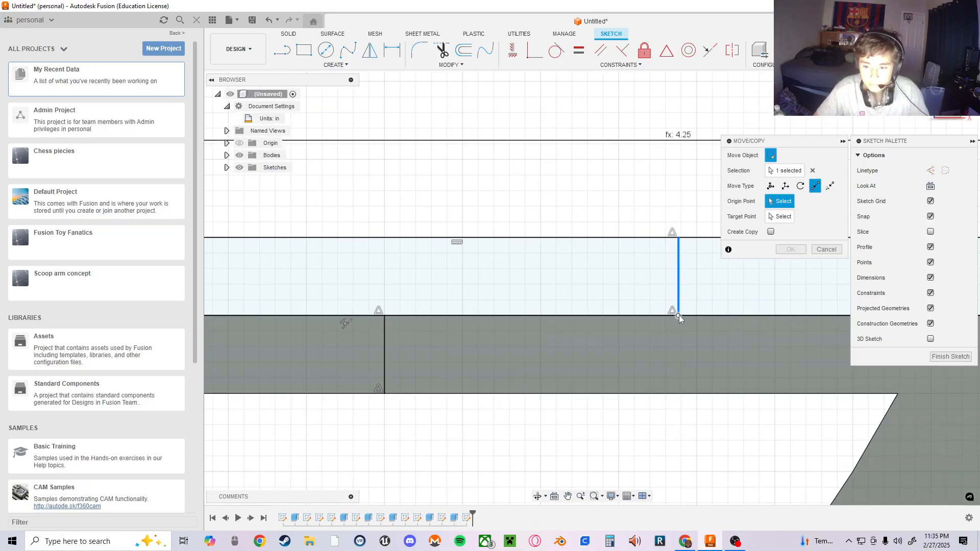
pyautogui.click(678, 315)
pyautogui.click(384, 316)
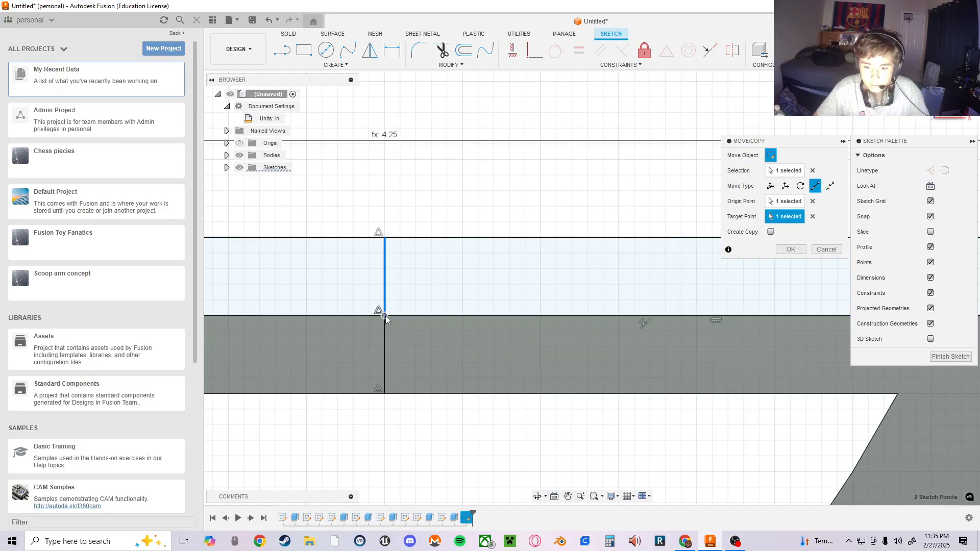
pyautogui.moveTo(562, 381)
pyautogui.mouseDown(button='middle')
pyautogui.moveTo(678, 397)
pyautogui.moveTo(596, 398)
pyautogui.mouseUp(button='middle')
pyautogui.scroll(-3, 663, 390)
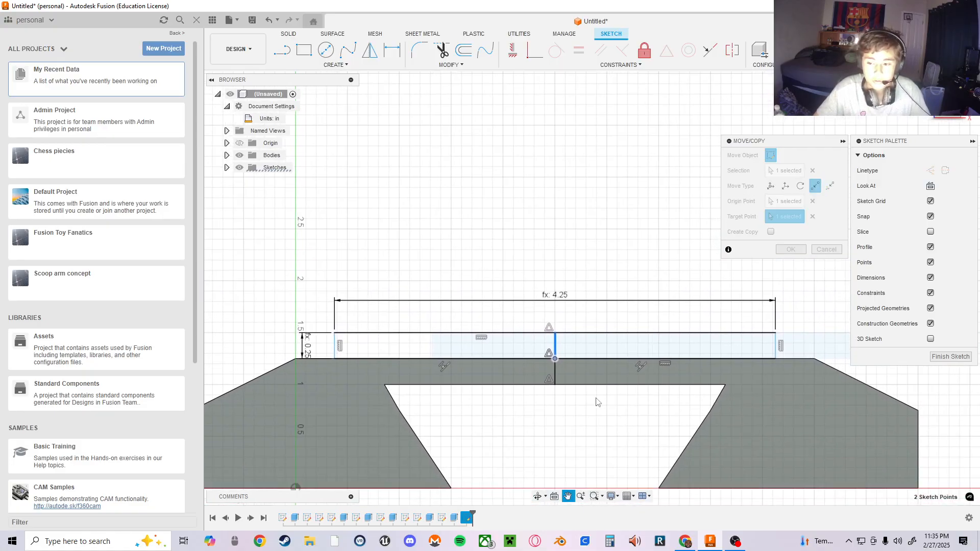
pyautogui.scroll(1, 597, 402)
pyautogui.click(790, 249)
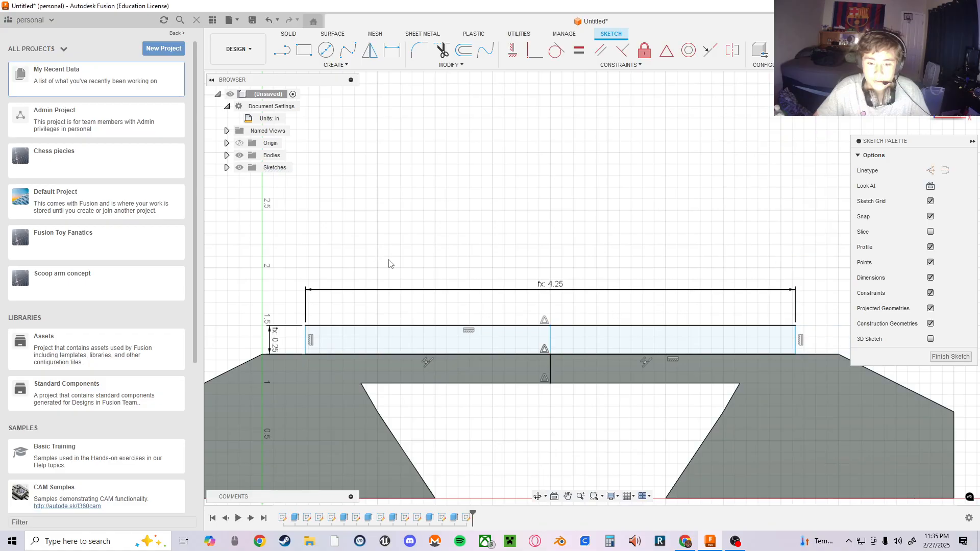
pyautogui.moveTo(827, 359); pyautogui.dragTo(854, 316, button='middle')
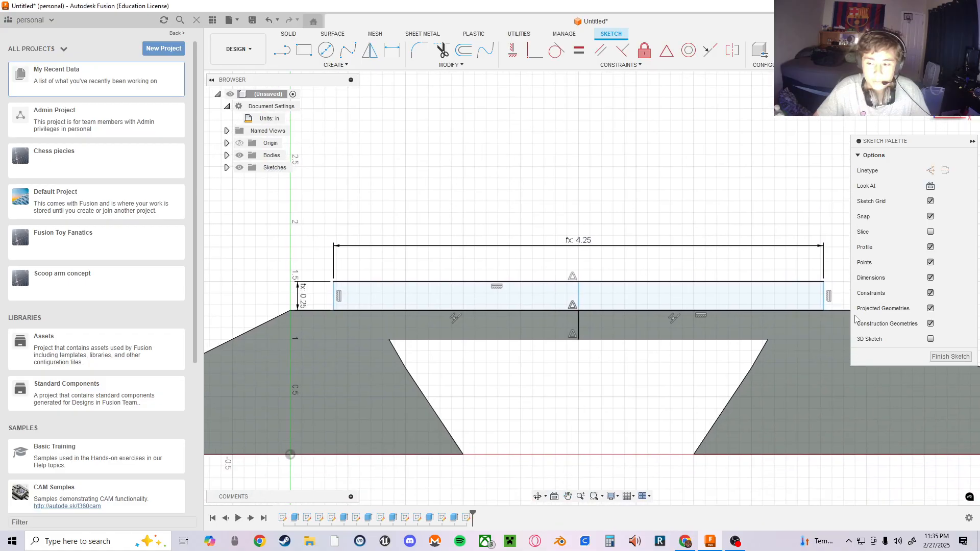
pyautogui.click(950, 356)
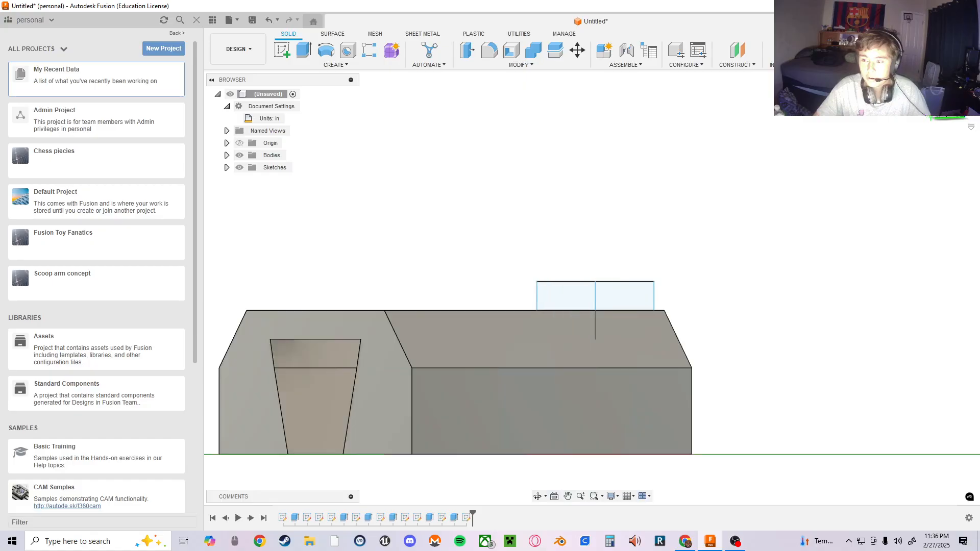
# - Delete the vertical centre lines in the rectangle and in the bar so the rectangle forms a single profile
pyautogui.click(525, 296)
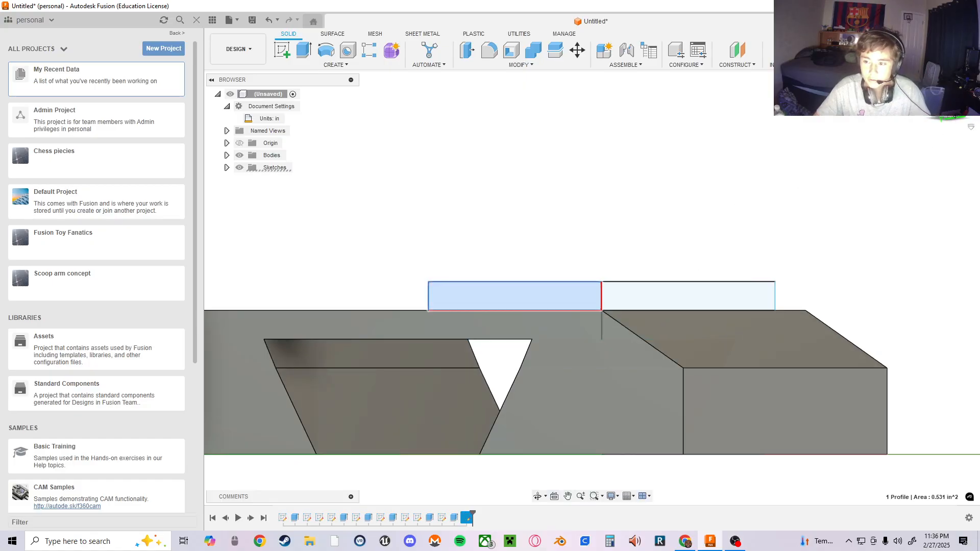
pyautogui.click(952, 109)
pyautogui.click(637, 292)
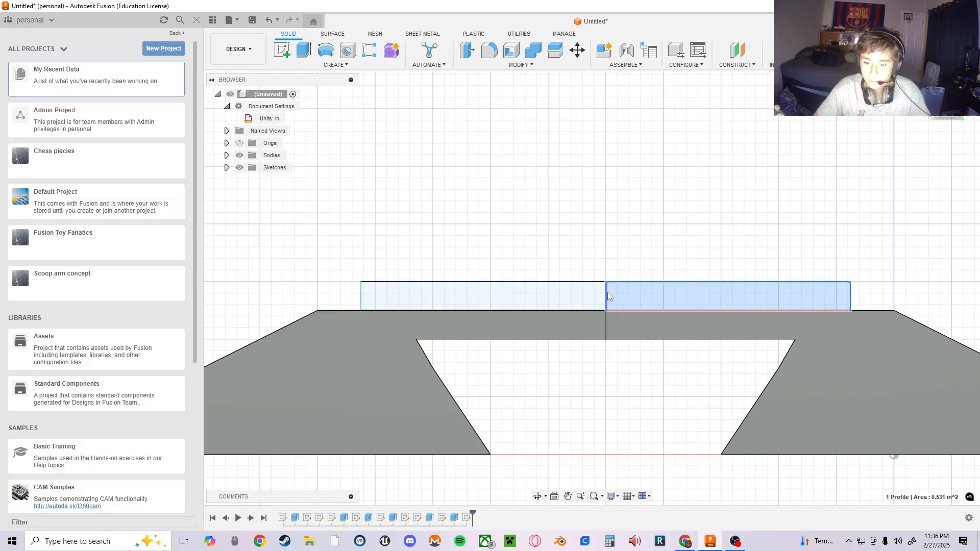
pyautogui.rightClick(607, 293)
pyautogui.click(574, 278)
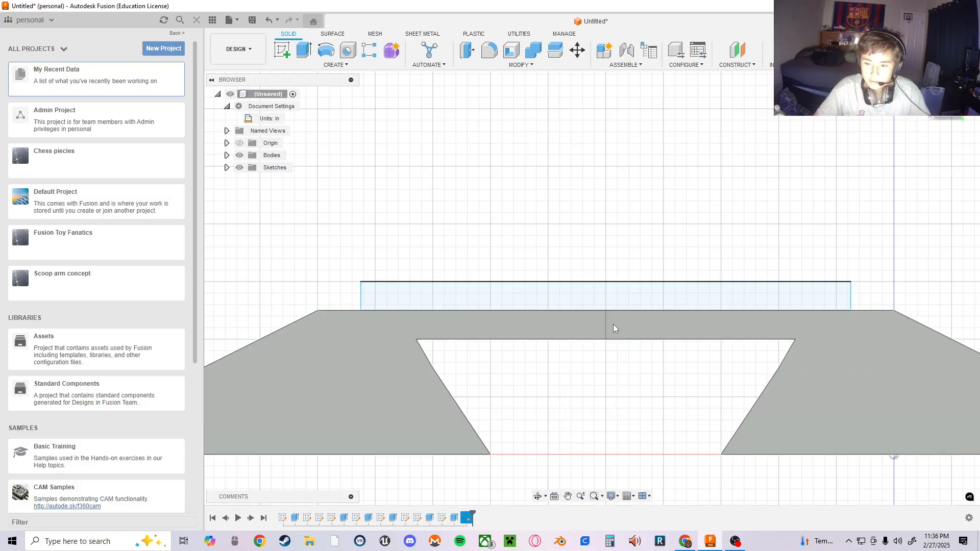
pyautogui.click(607, 328)
pyautogui.rightClick(608, 328)
pyautogui.click(585, 314)
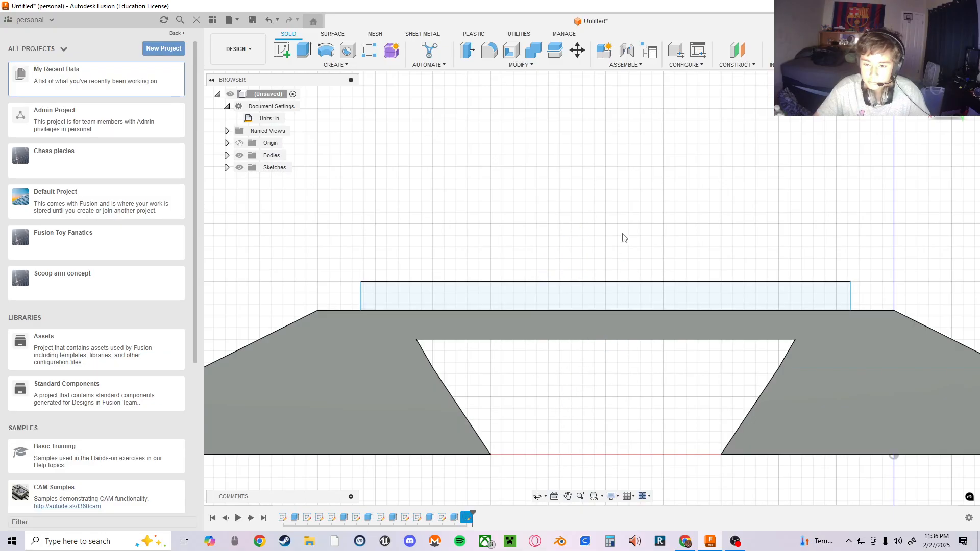
# - Extrude the I-beam rectangle across the body with the To Object extent, ending at the body's opposite face
pyautogui.click(623, 298)
pyautogui.press('e')
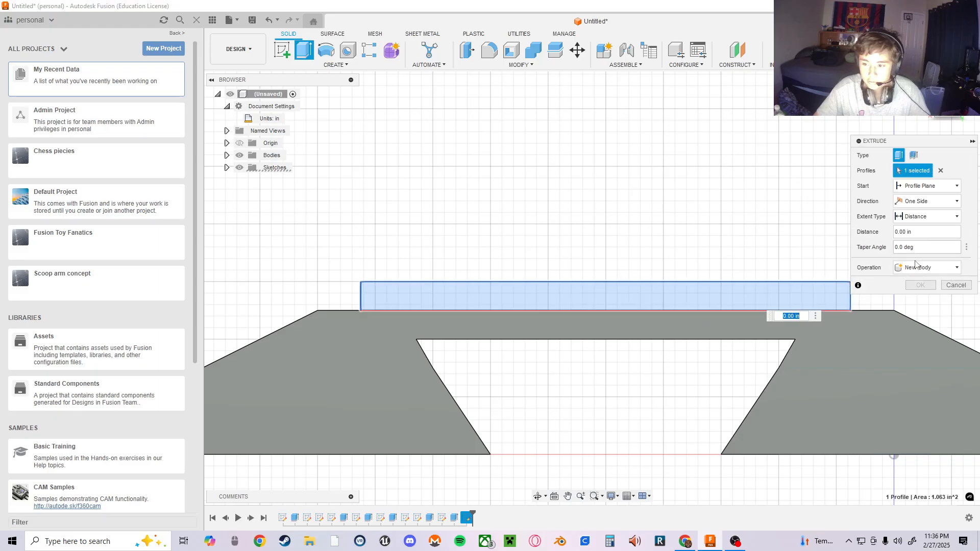
pyautogui.click(926, 217)
pyautogui.click(908, 243)
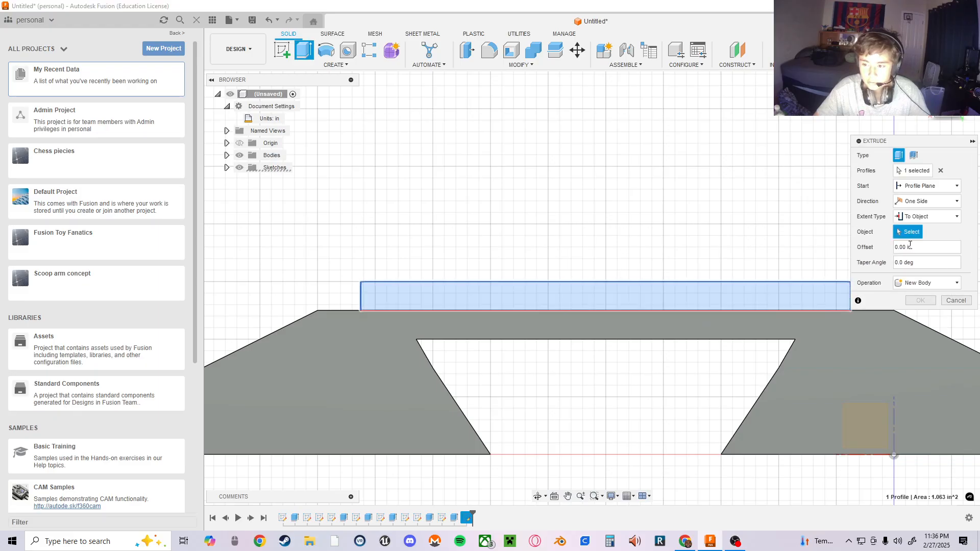
pyautogui.click(857, 356)
pyautogui.click(920, 331)
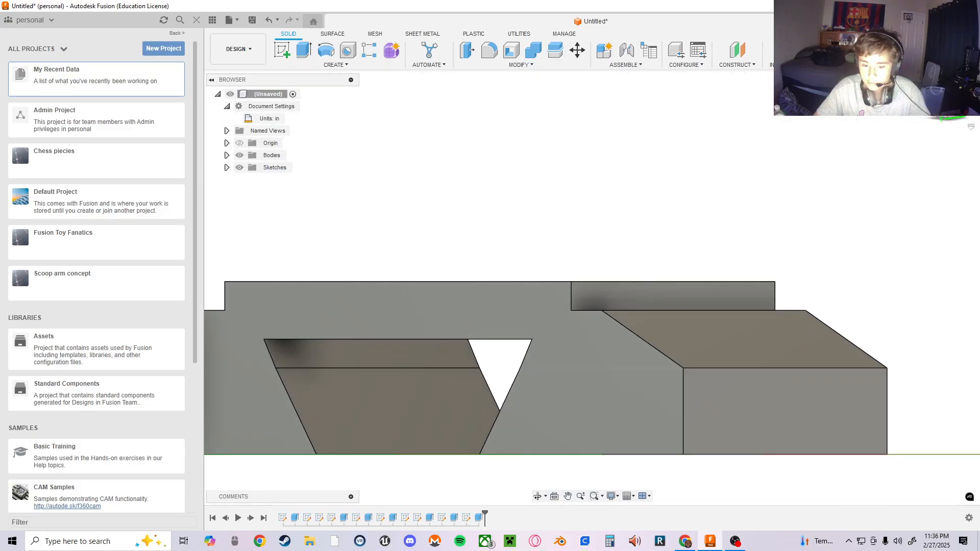
# - Review the user parameters for the remaining dimensions of the part
pyautogui.click(970, 93)
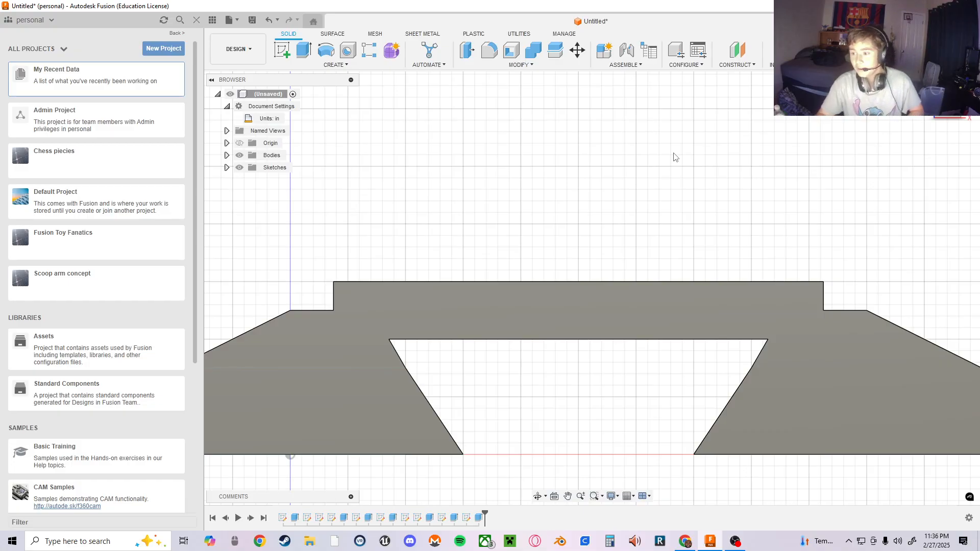
pyautogui.moveTo(608, 213); pyautogui.dragTo(555, 207, button='middle')
pyautogui.scroll(1, 554, 207)
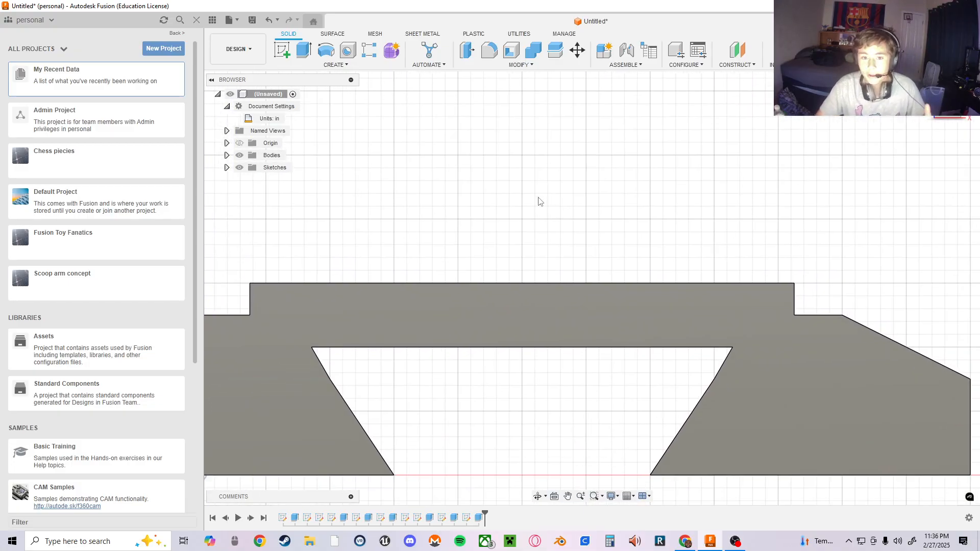
pyautogui.click(528, 66)
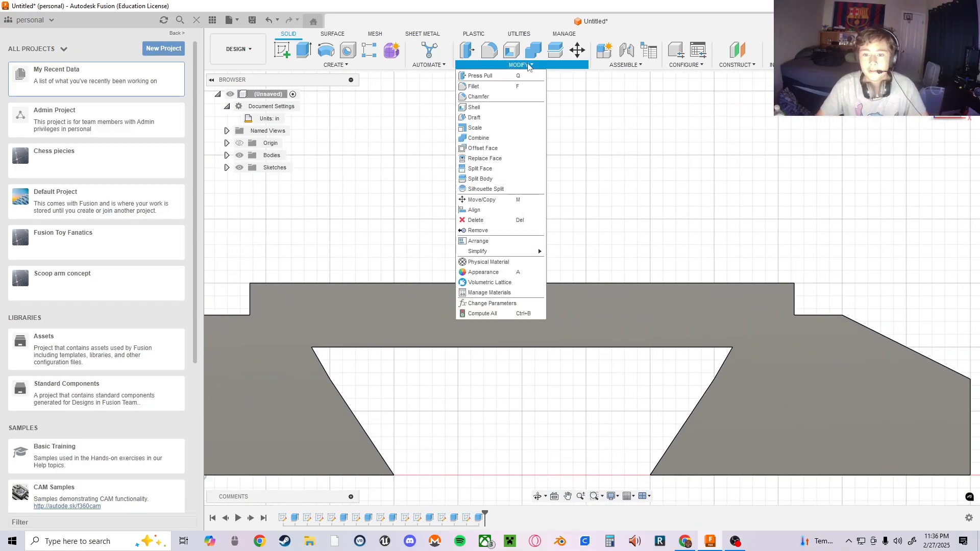
pyautogui.click(510, 303)
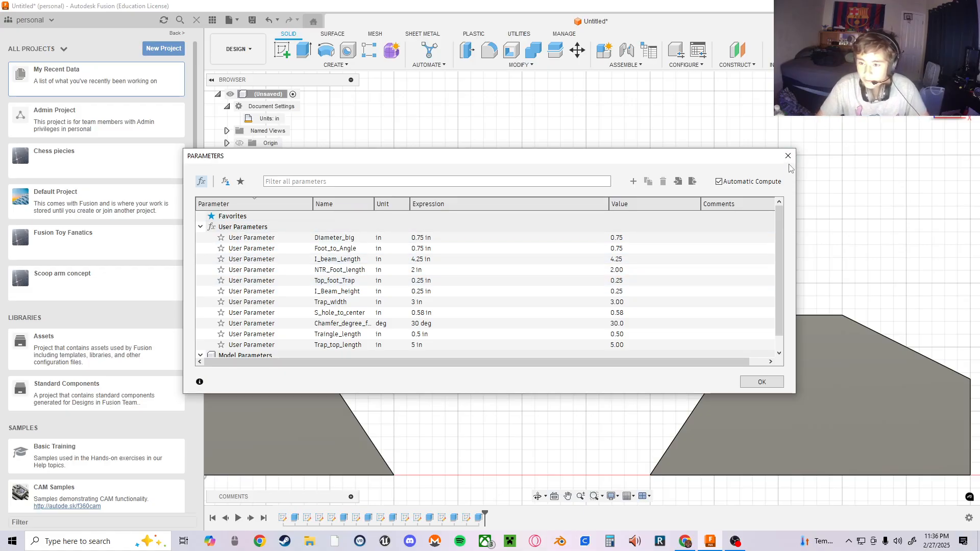
pyautogui.click(775, 381)
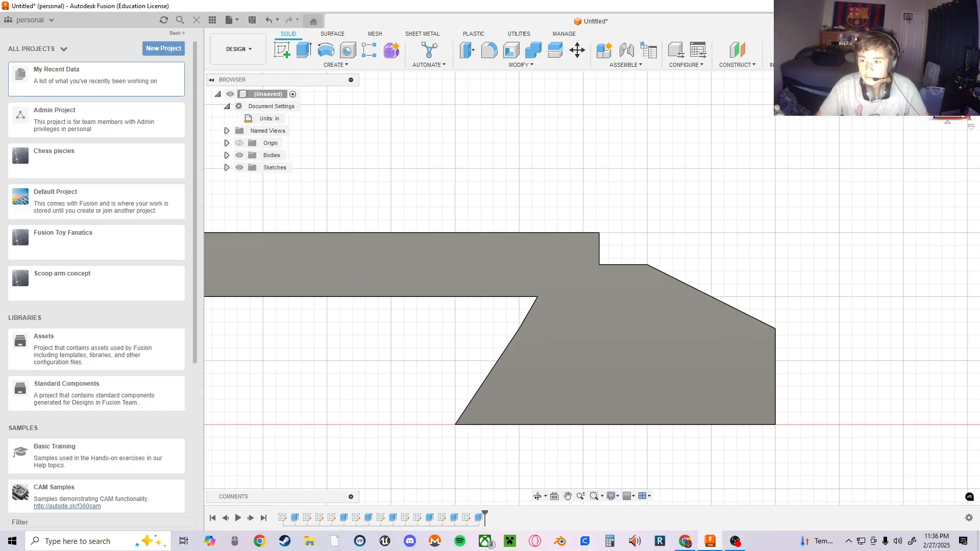
pyautogui.click(966, 99)
pyautogui.click(949, 82)
pyautogui.moveTo(725, 223); pyautogui.dragTo(558, 200, button='middle')
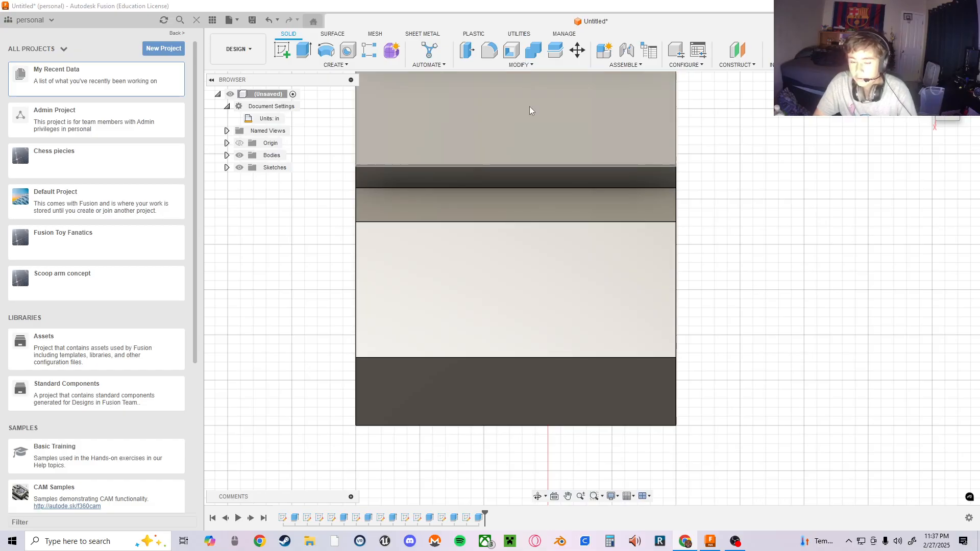
# - Start a sketch on the body's sloped end face and draw a 1.25 in horizontal line inward from its side edge's midpoint
pyautogui.click(282, 49)
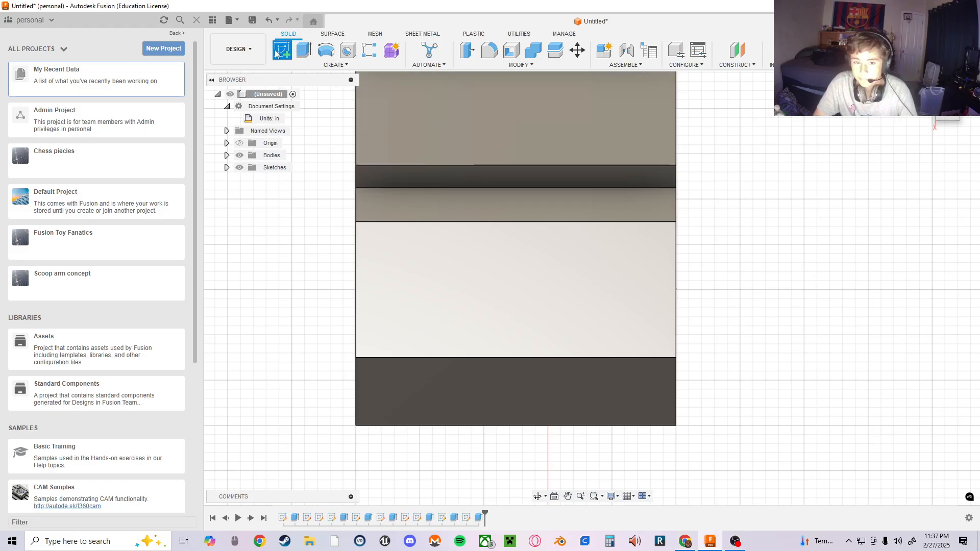
pyautogui.click(494, 319)
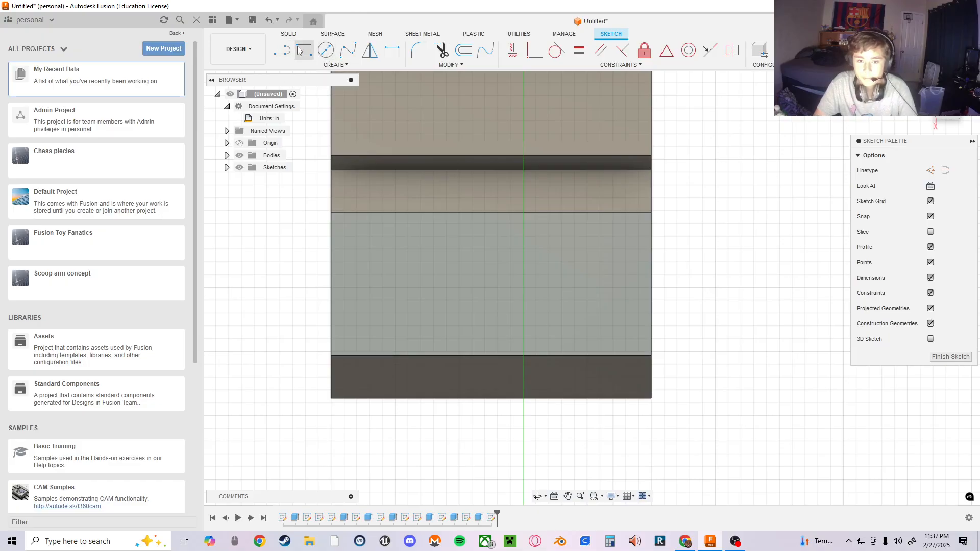
pyautogui.click(281, 51)
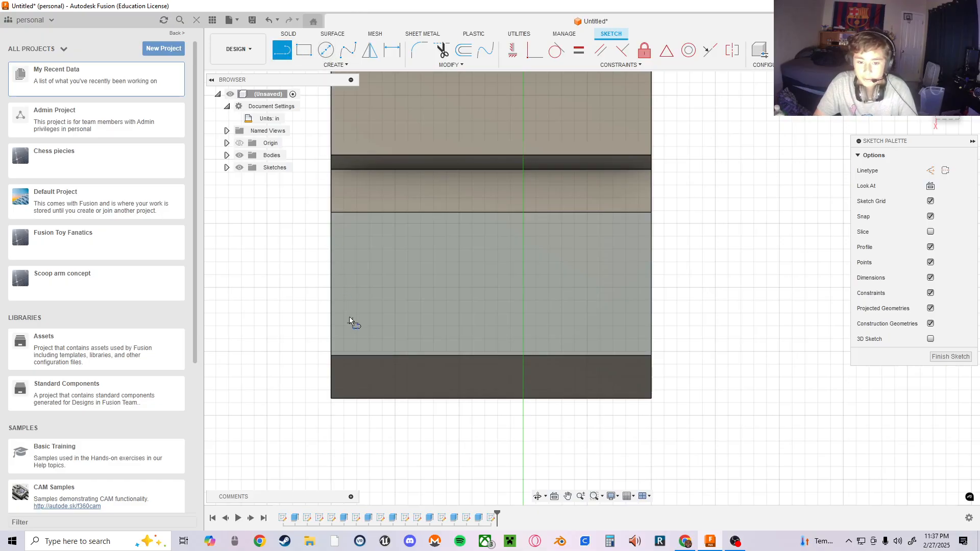
pyautogui.click(332, 284)
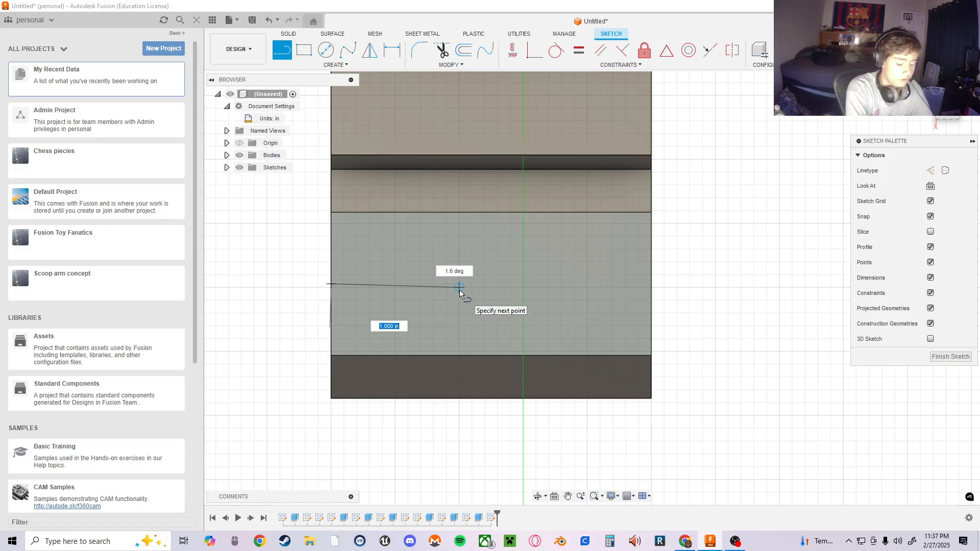
pyautogui.write('1.25')
pyautogui.press('Tab')
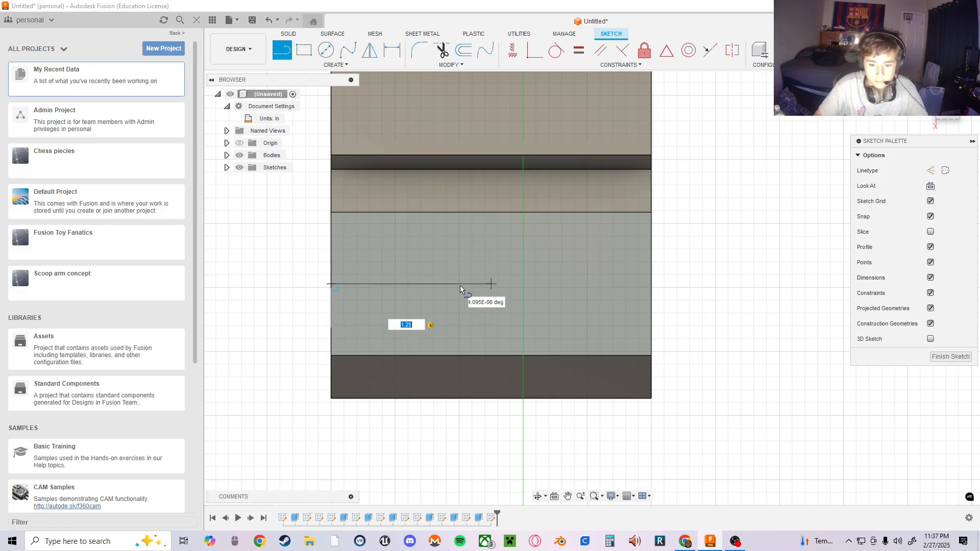
pyautogui.press('Return')
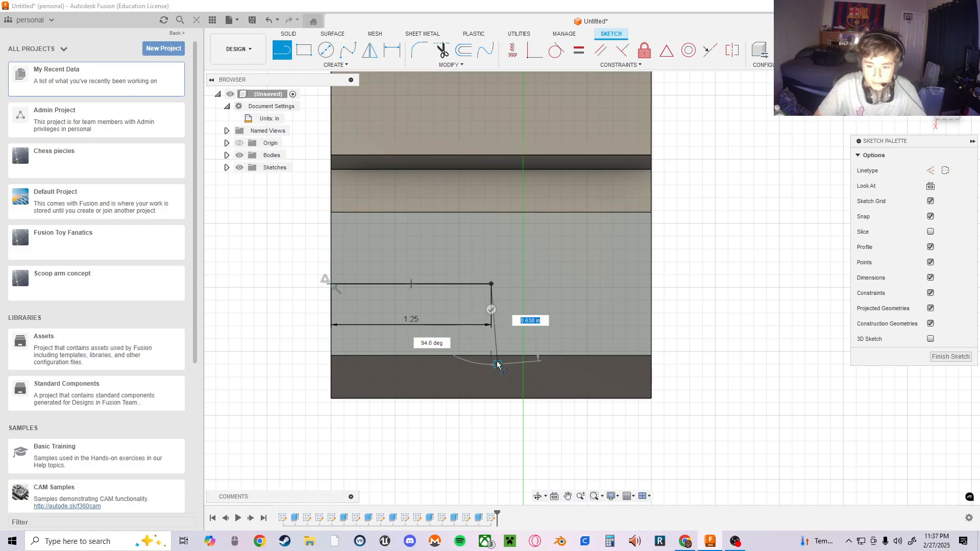
pyautogui.press('Escape')
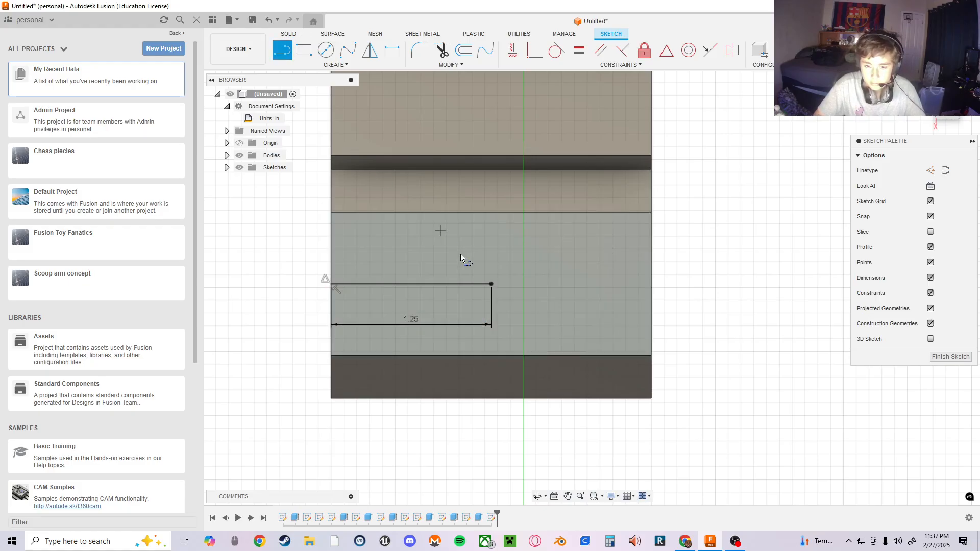
pyautogui.click(489, 284)
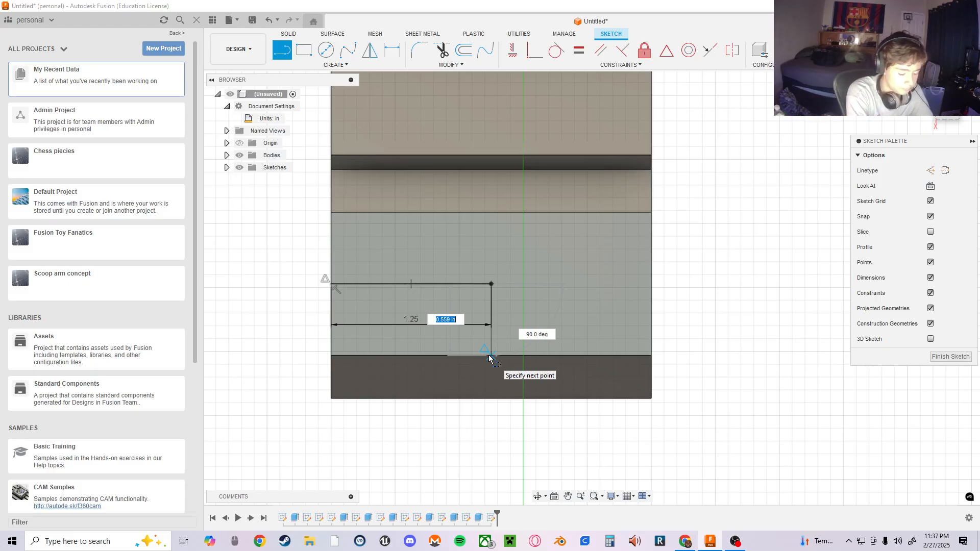
pyautogui.write('0.5')
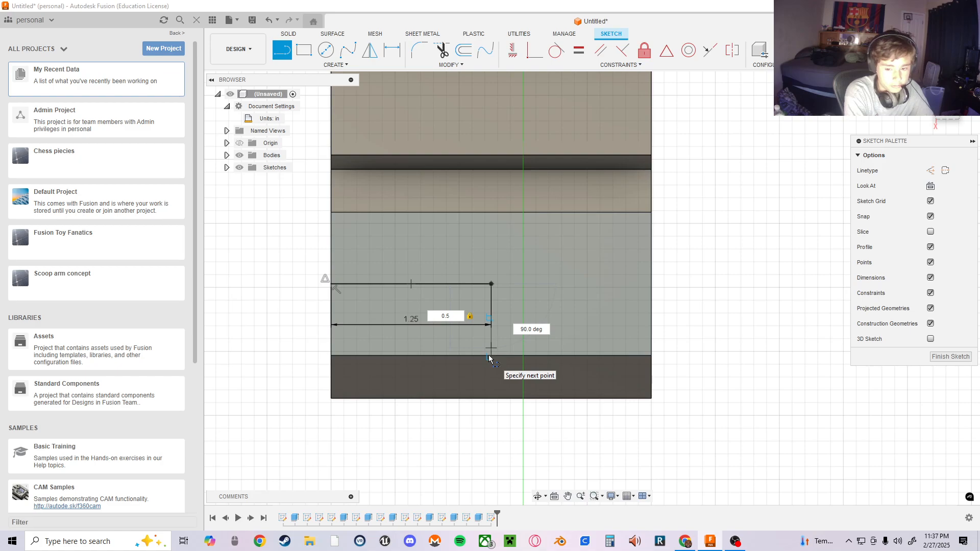
pyautogui.write('8')
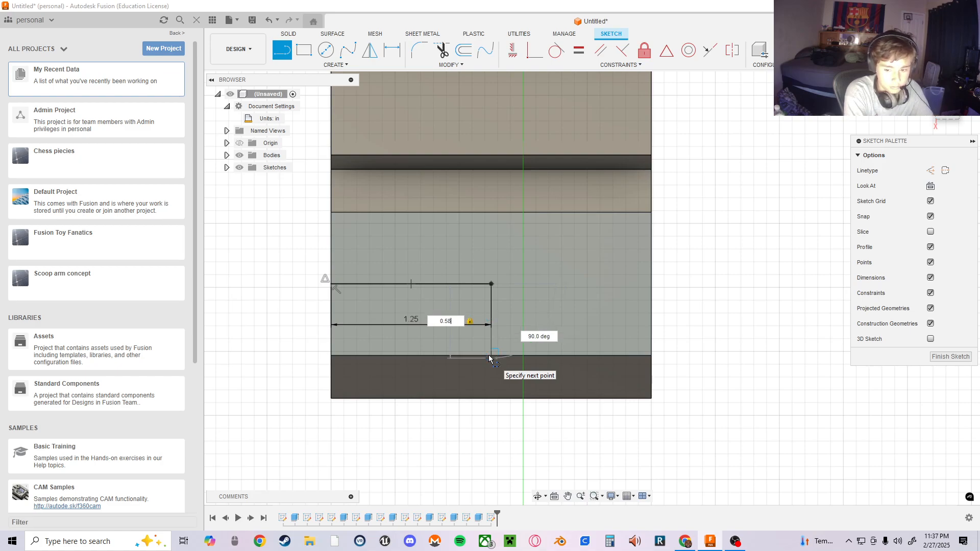
pyautogui.press('Escape')
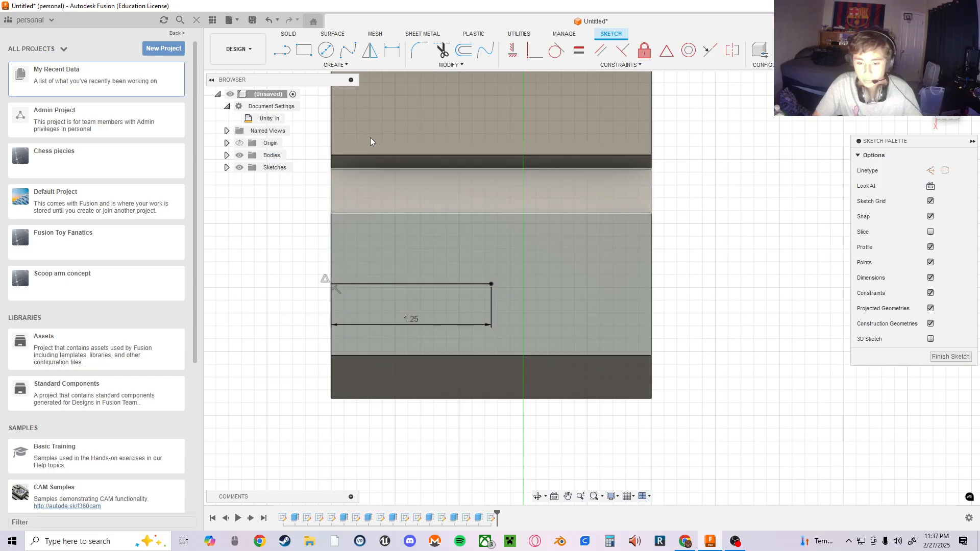
pyautogui.click(331, 53)
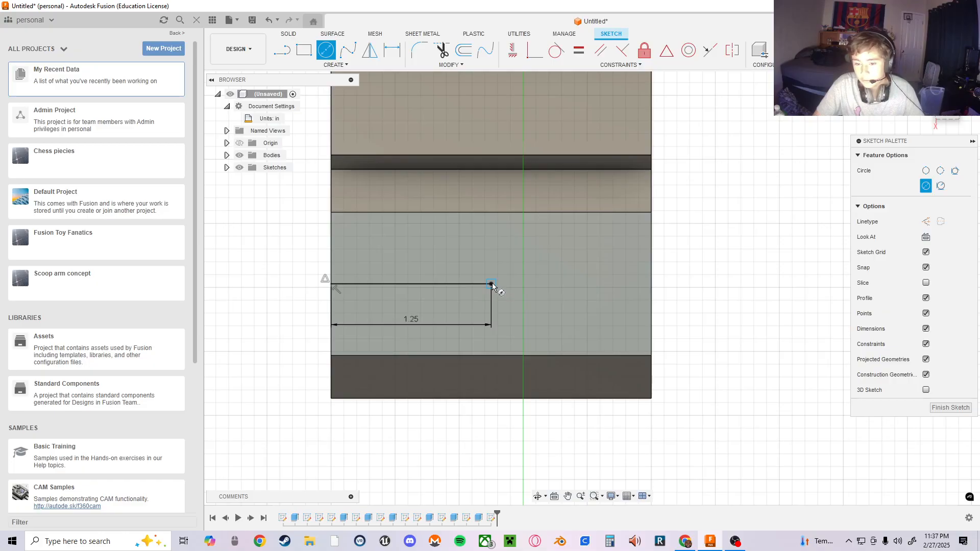
pyautogui.click(491, 283)
pyautogui.write('s')
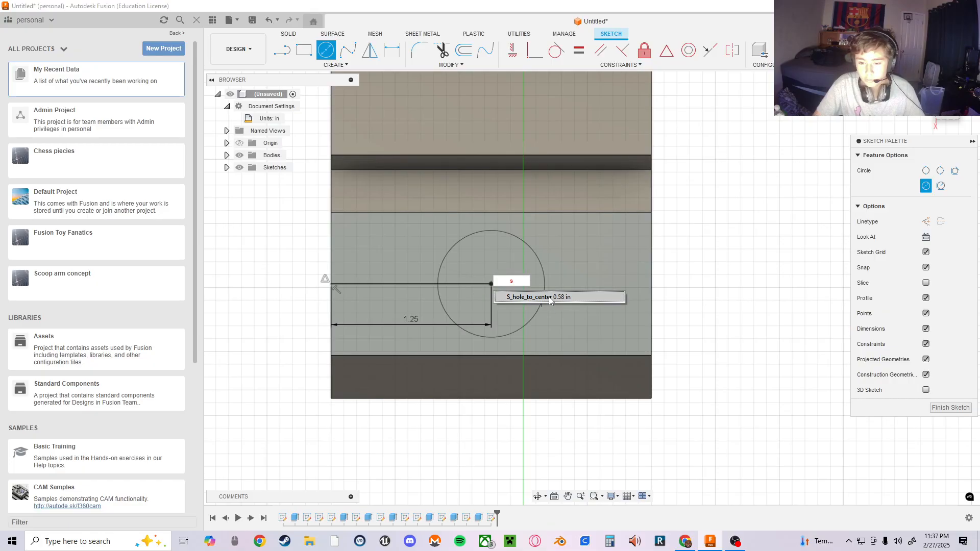
pyautogui.press('BackSpace')
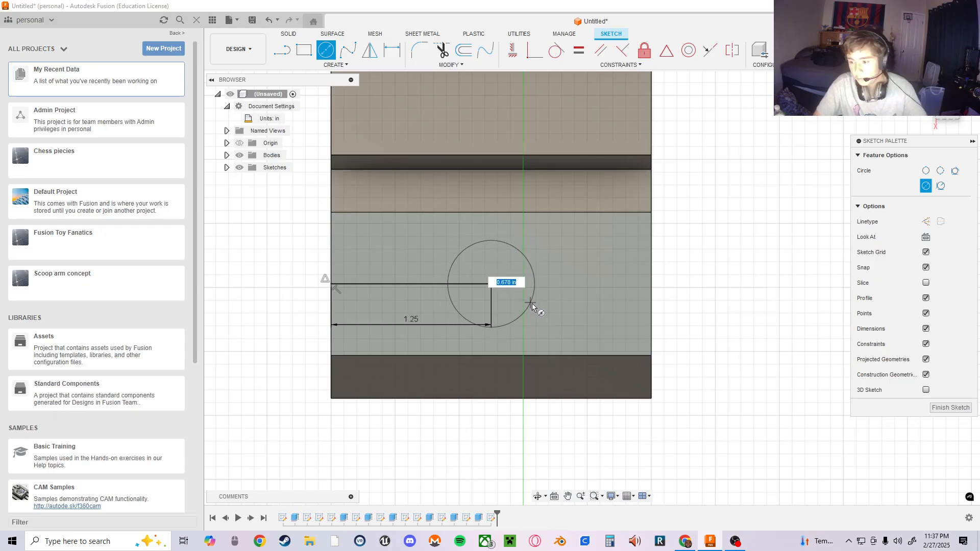
pyautogui.press('Escape')
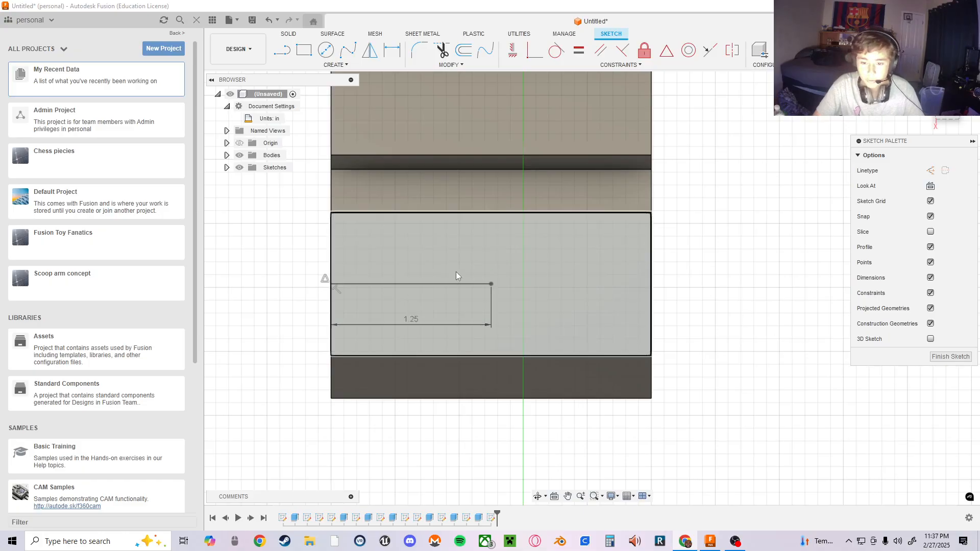
# - Draw a 0.25 in diameter circle centred on the inner end of the 1.25 in line
pyautogui.press('c')
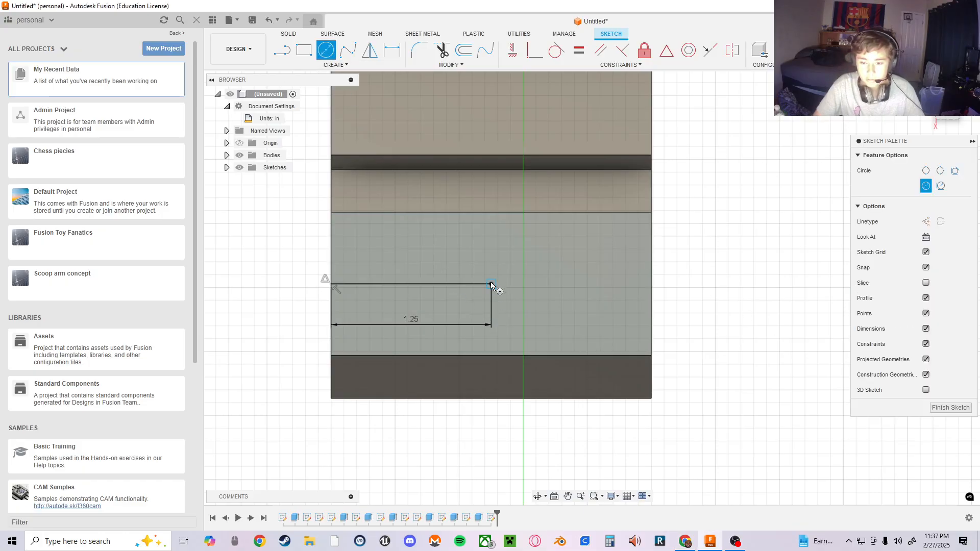
pyautogui.click(491, 283)
pyautogui.write('.25')
pyautogui.press('Tab')
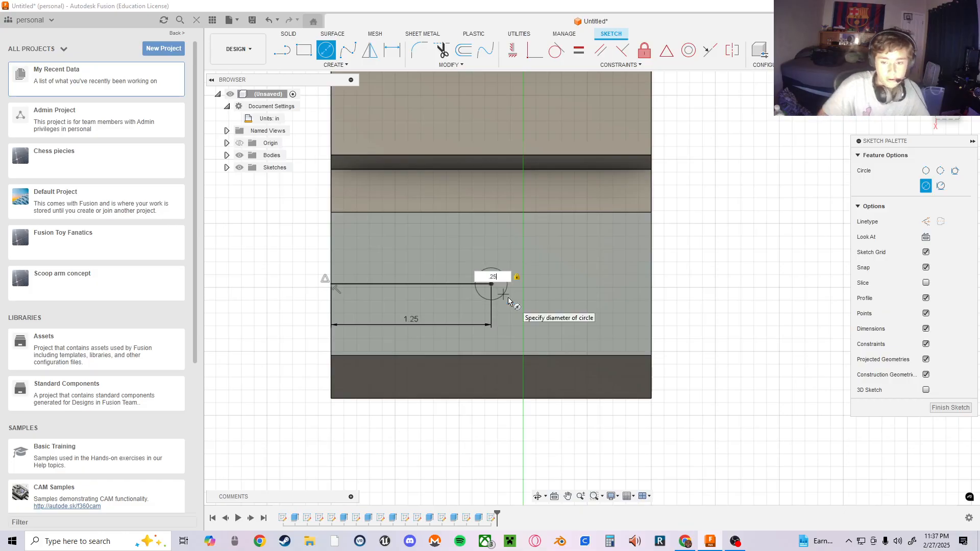
pyautogui.press('Return')
pyautogui.press('Escape')
# - Delete the 1.25 in helper line so only the circle remains in the sketch
pyautogui.scroll(3, 461, 314)
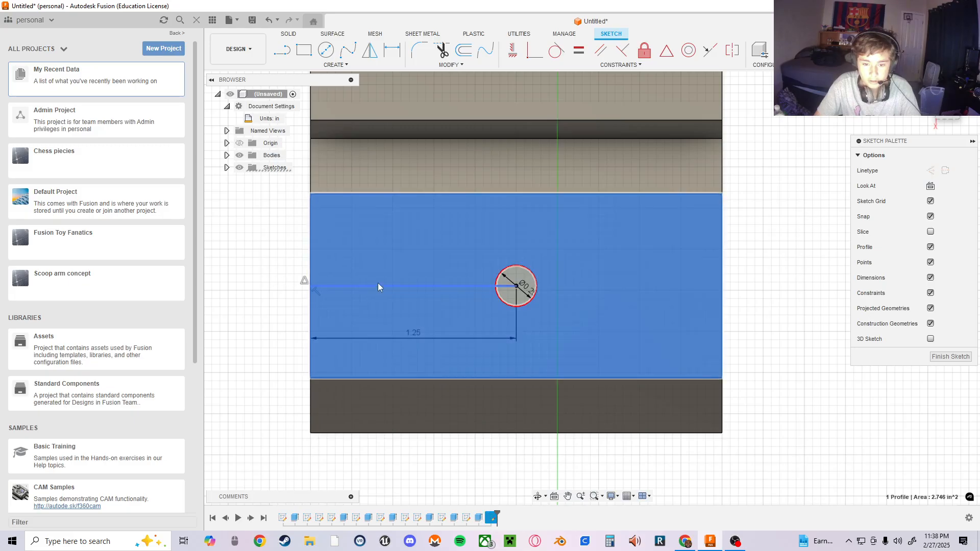
pyautogui.rightClick(376, 287)
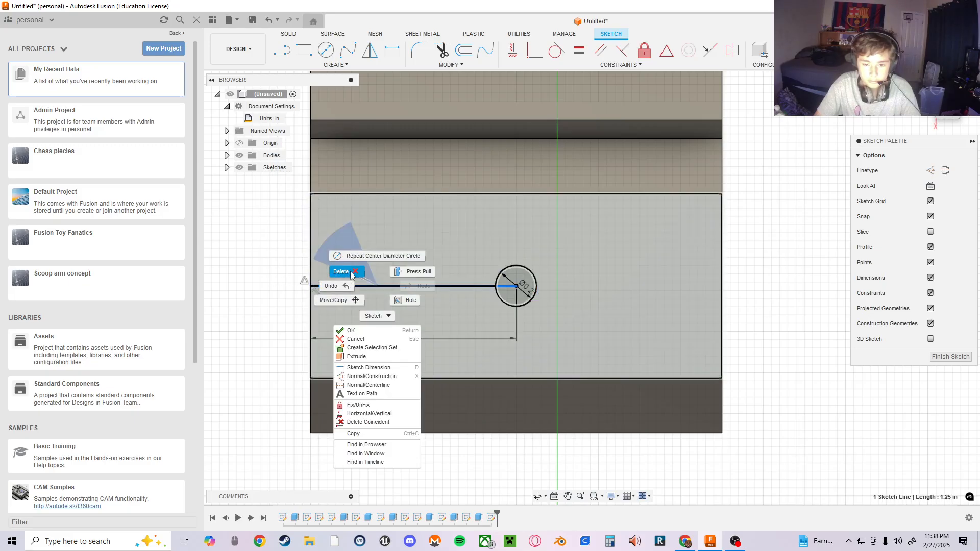
pyautogui.click(342, 276)
pyautogui.moveTo(684, 365)
pyautogui.mouseDown(button='middle')
pyautogui.moveTo(638, 389)
pyautogui.moveTo(646, 389)
pyautogui.mouseUp(button='middle')
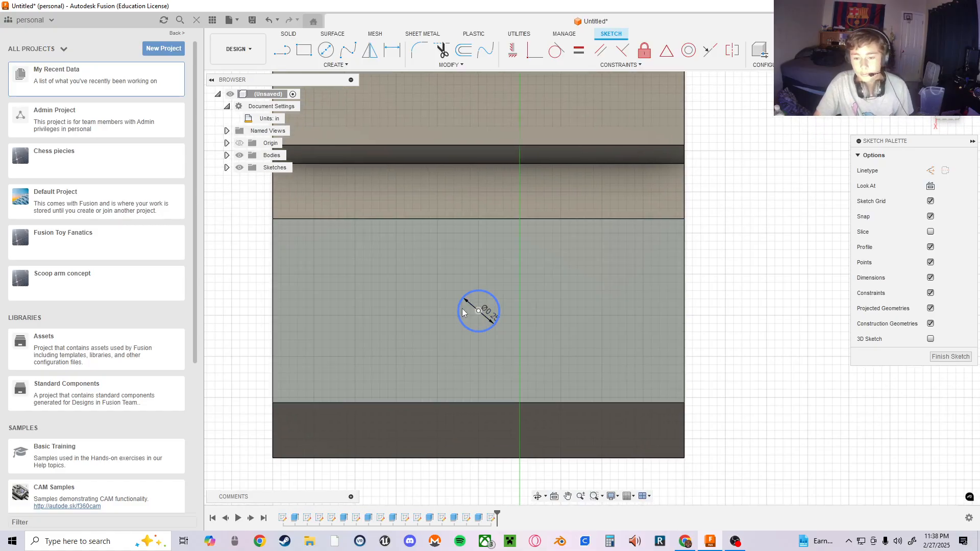
pyautogui.click(474, 302)
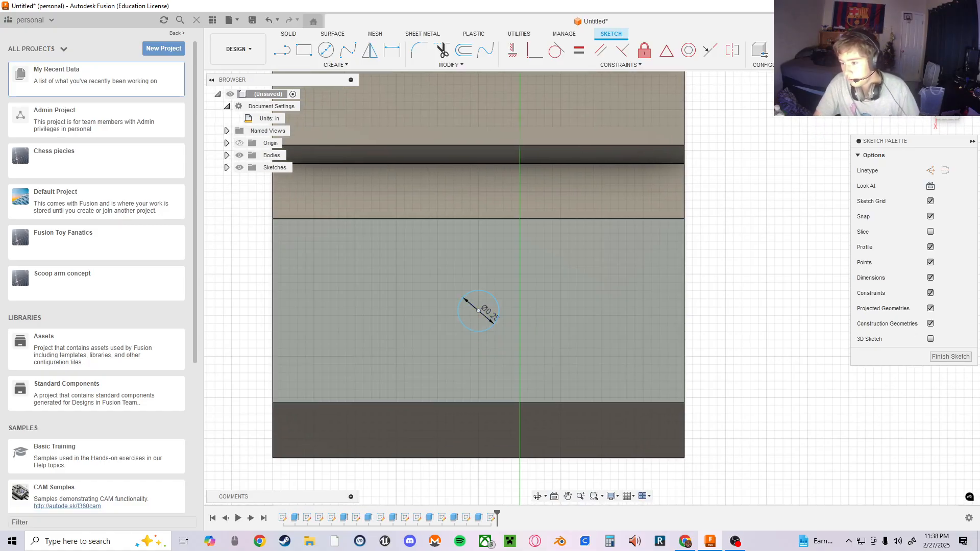
pyautogui.click(704, 293)
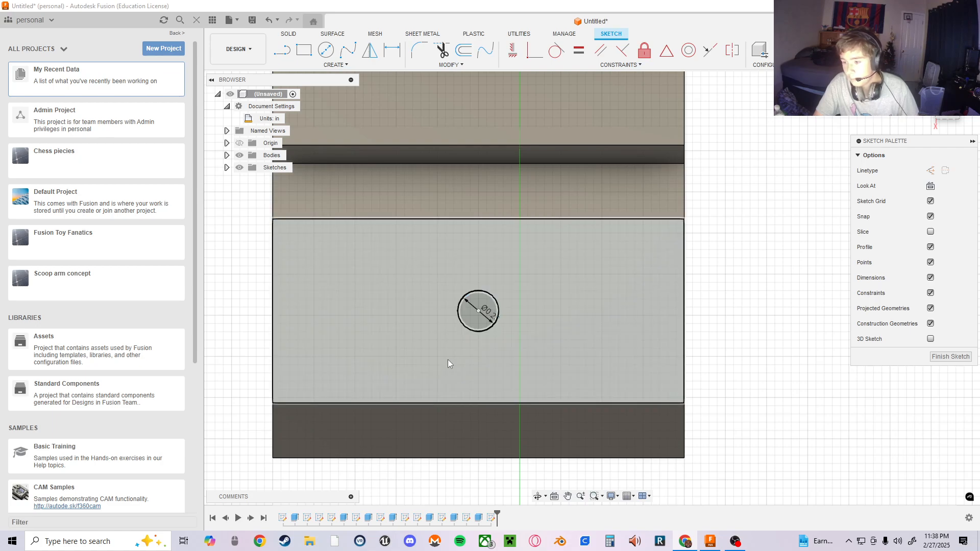
# - Extrude the circle as a Cut with the To Object extent, ending at the body's bottom face
pyautogui.moveTo(448, 363)
pyautogui.mouseDown(button='middle')
pyautogui.moveTo(542, 341)
pyautogui.moveTo(512, 359)
pyautogui.moveTo(602, 311)
pyautogui.moveTo(528, 322)
pyautogui.mouseUp(button='middle')
pyautogui.click(545, 308)
pyautogui.press('e')
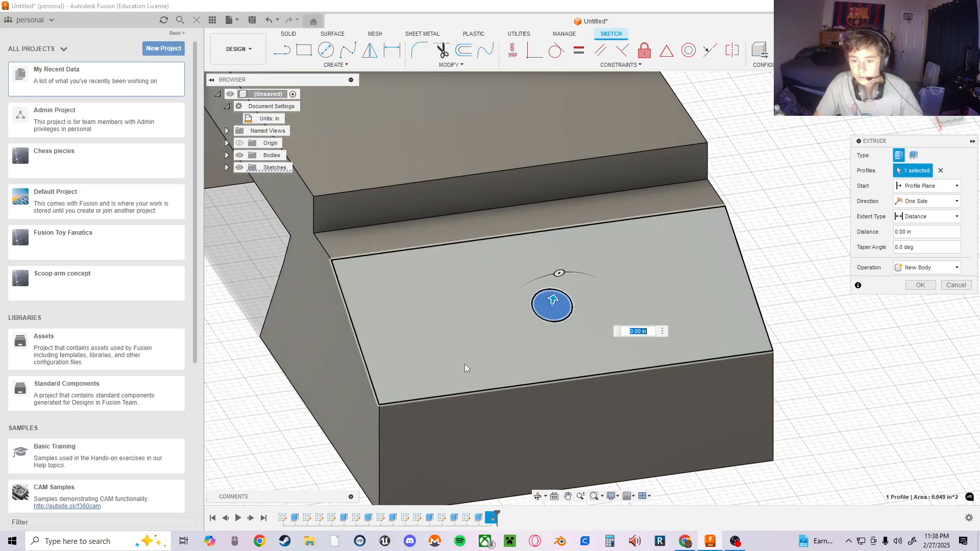
pyautogui.keyDown('shift'); pyautogui.moveTo(464, 363); pyautogui.dragTo(916, 289, button='middle'); pyautogui.keyUp('shift')
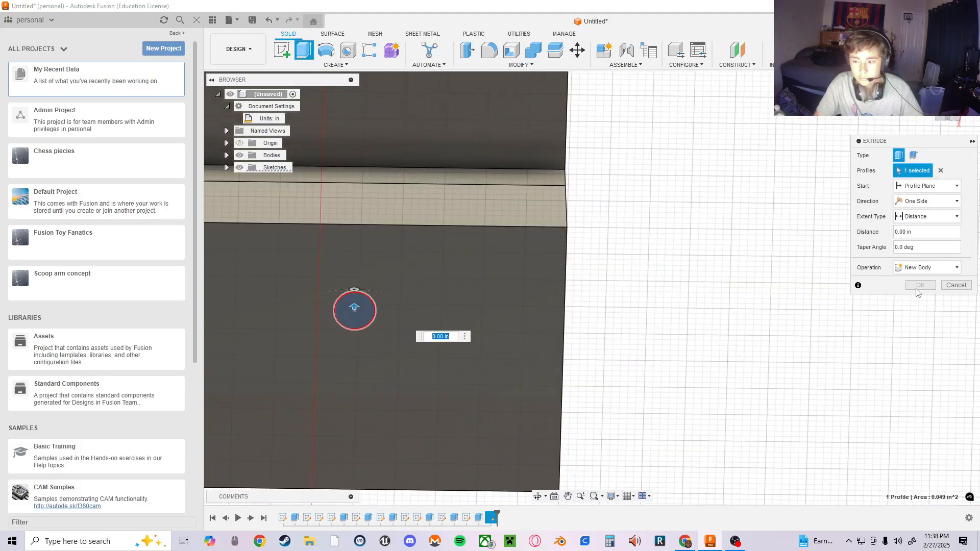
pyautogui.click(926, 217)
pyautogui.click(915, 236)
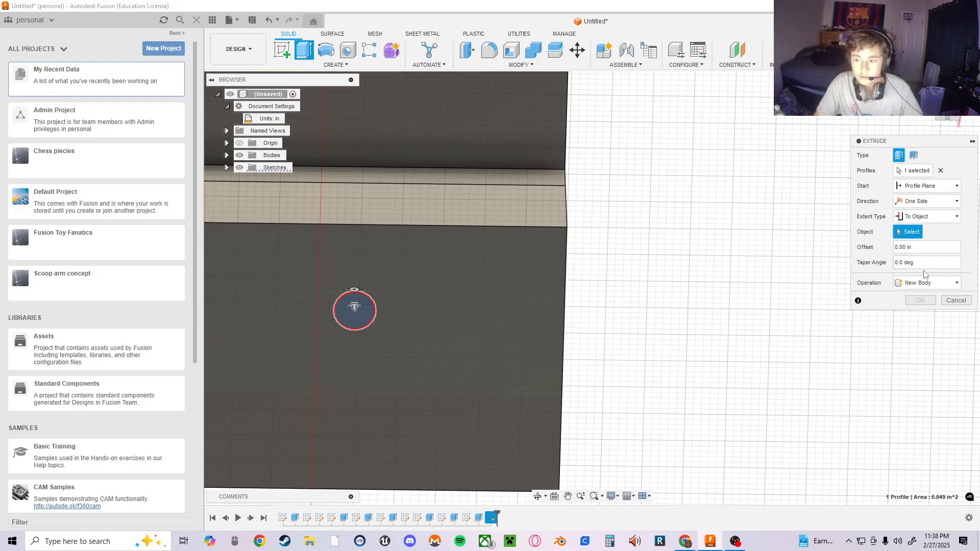
pyautogui.click(926, 283)
pyautogui.click(911, 306)
pyautogui.click(433, 369)
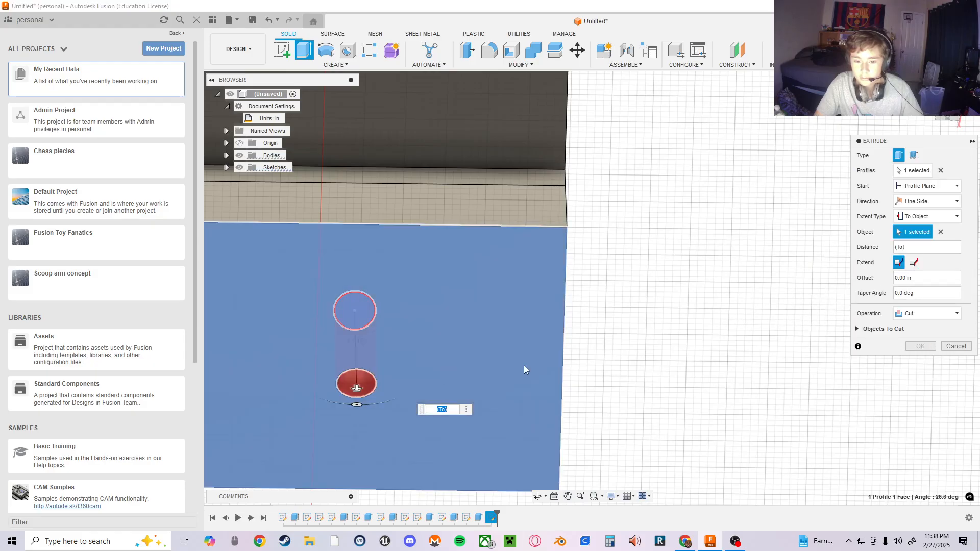
pyautogui.keyDown('shift'); pyautogui.moveTo(673, 326); pyautogui.dragTo(587, 363, button='middle'); pyautogui.keyUp('shift')
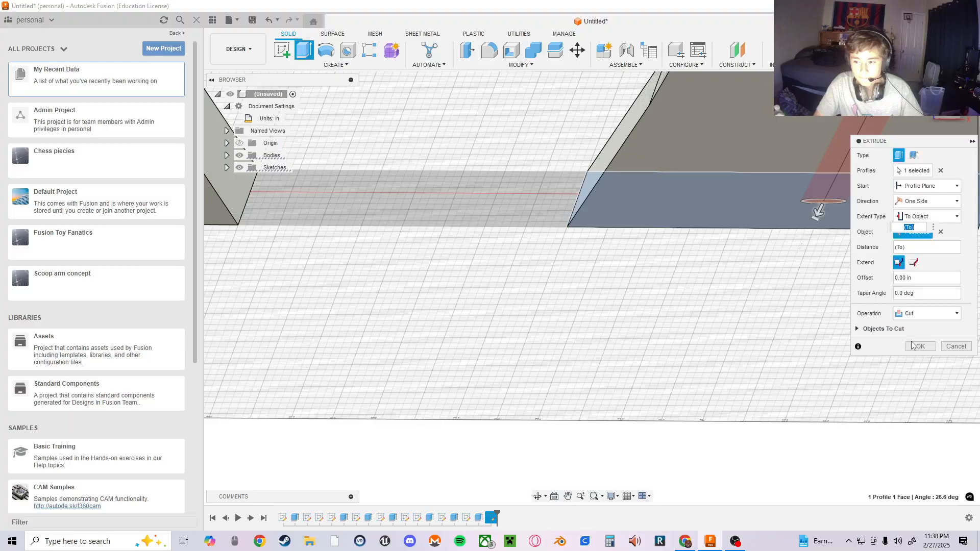
pyautogui.click(918, 346)
# - Start a sketch on the opposite sloped end face and draw a 1.25 in horizontal line inward from its side edge's midpoint
pyautogui.keyDown('shift'); pyautogui.moveTo(721, 225); pyautogui.dragTo(428, 372, button='middle'); pyautogui.keyUp('shift')
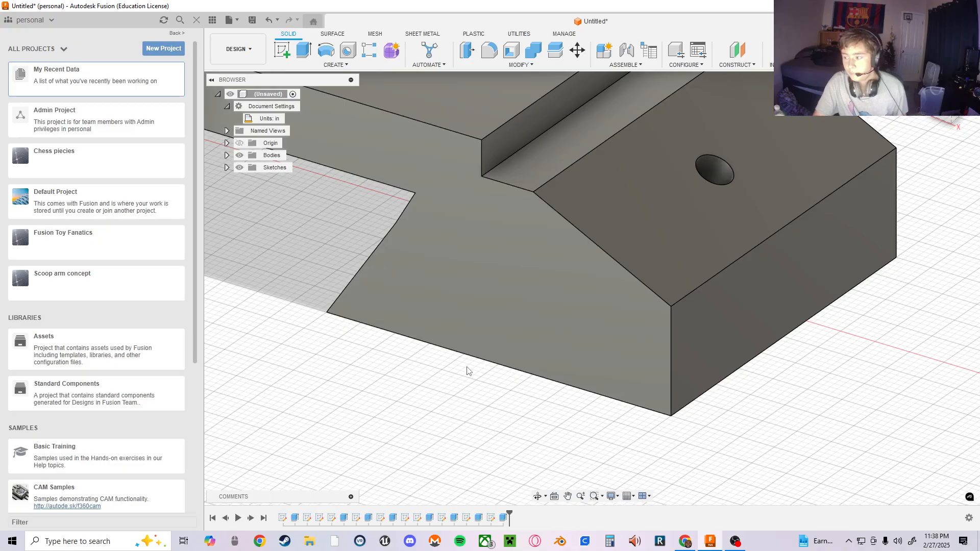
pyautogui.moveTo(503, 336); pyautogui.dragTo(754, 317, button='middle')
pyautogui.keyDown('shift'); pyautogui.moveTo(754, 316); pyautogui.dragTo(904, 327, button='middle'); pyautogui.keyUp('shift')
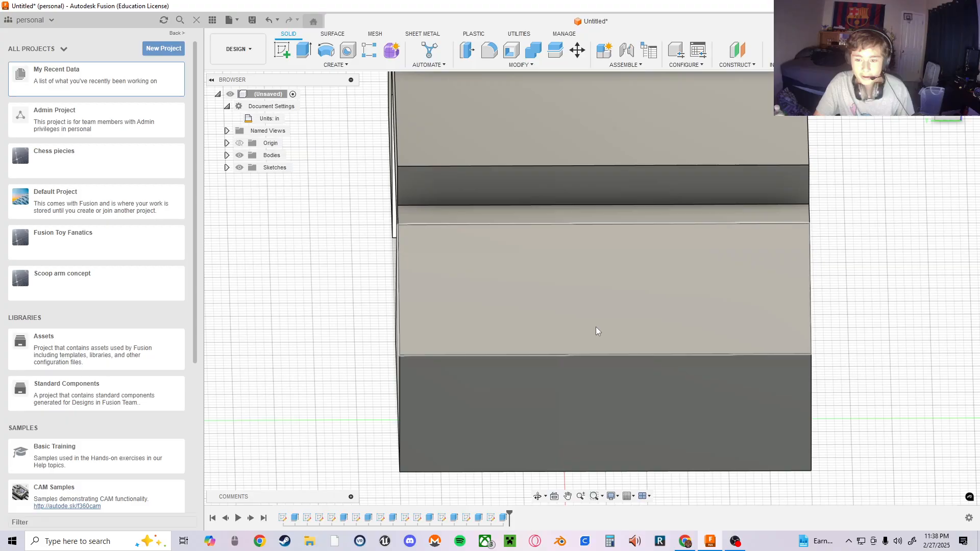
pyautogui.click(281, 50)
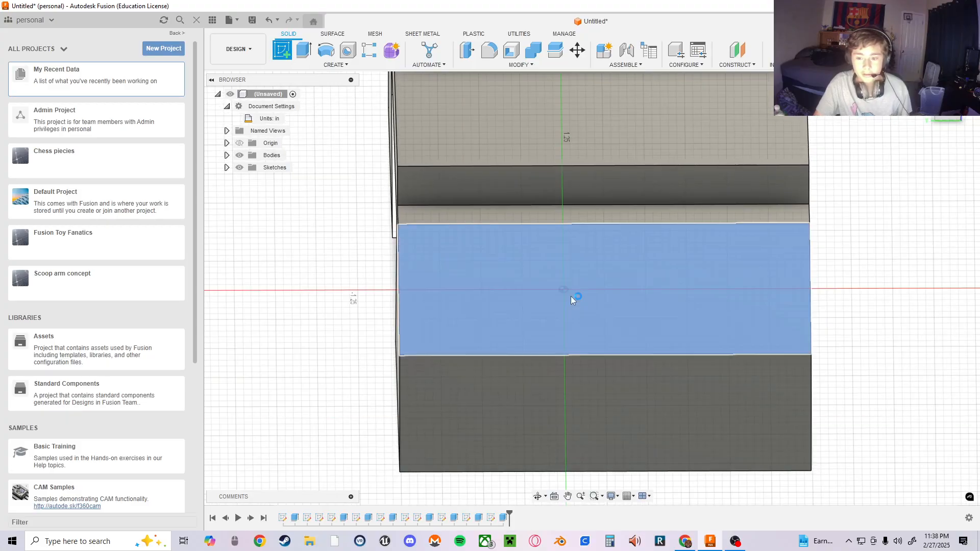
pyautogui.click(570, 296)
pyautogui.moveTo(623, 302); pyautogui.dragTo(423, 291, button='middle')
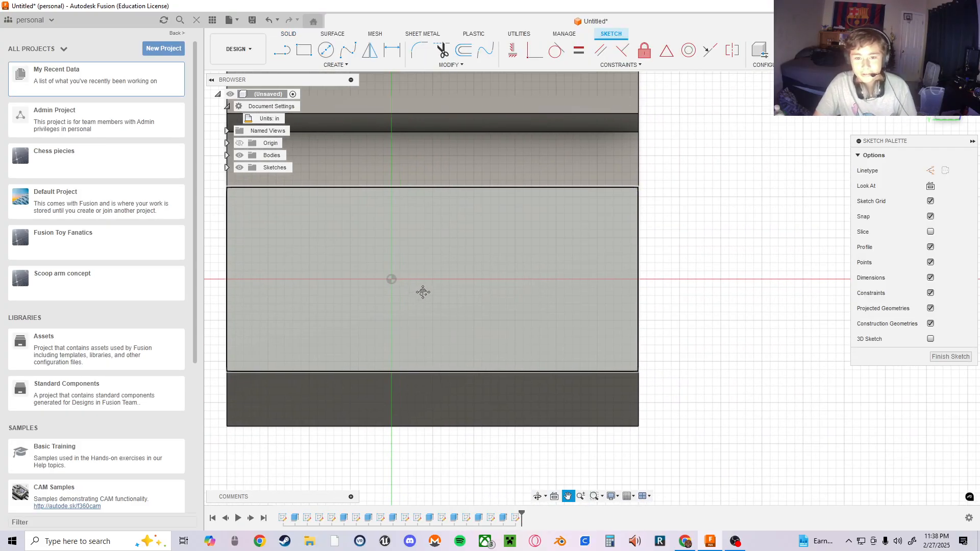
pyautogui.click(281, 50)
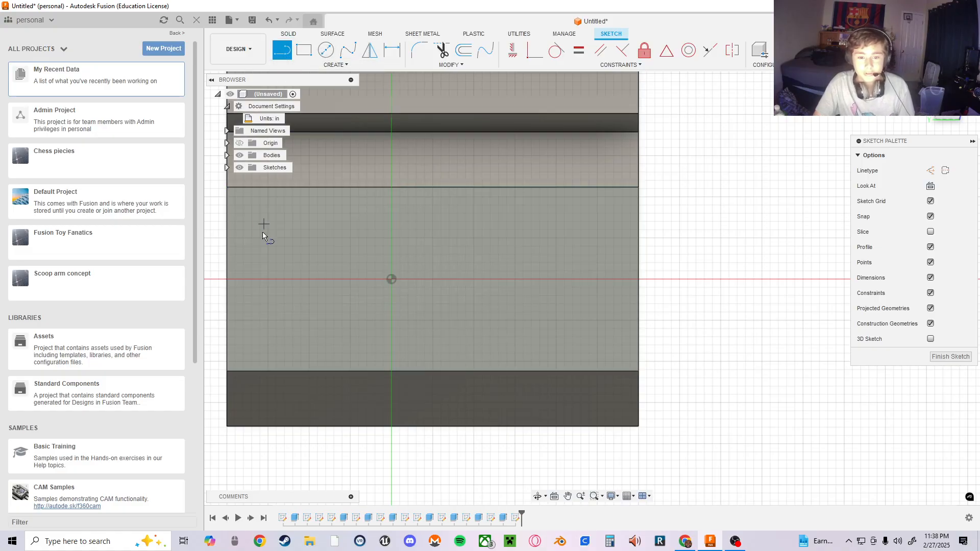
pyautogui.click(226, 278)
pyautogui.write('1.25')
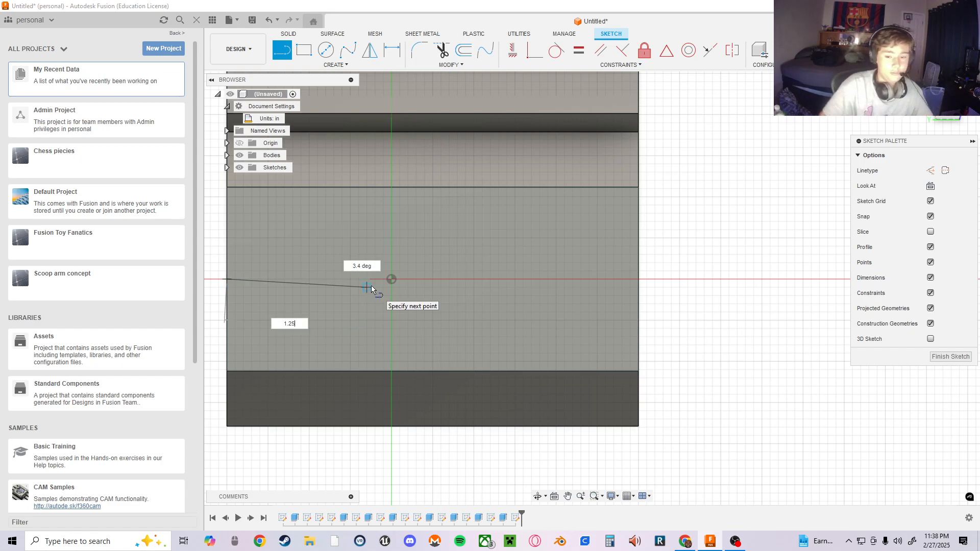
pyautogui.press('Tab')
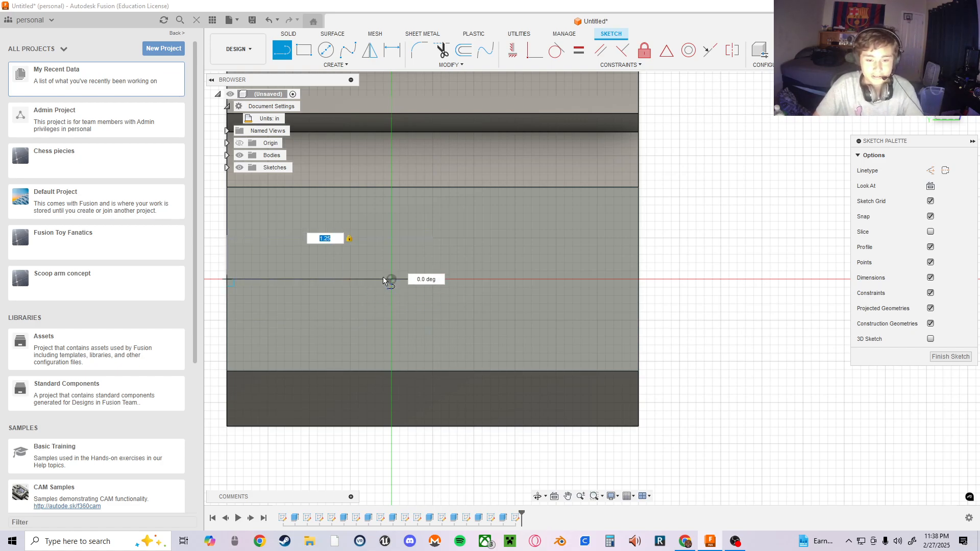
pyautogui.click(389, 280)
pyautogui.press('Escape')
# - Draw a 0.25 in diameter circle centred on the inner end of the 1.25 in line and delete that helper line
pyautogui.click(325, 49)
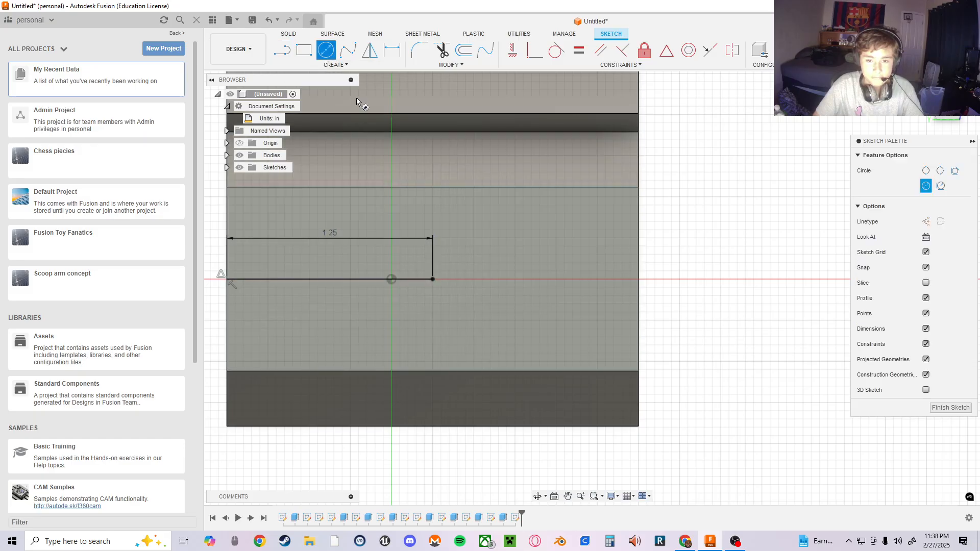
pyautogui.click(433, 279)
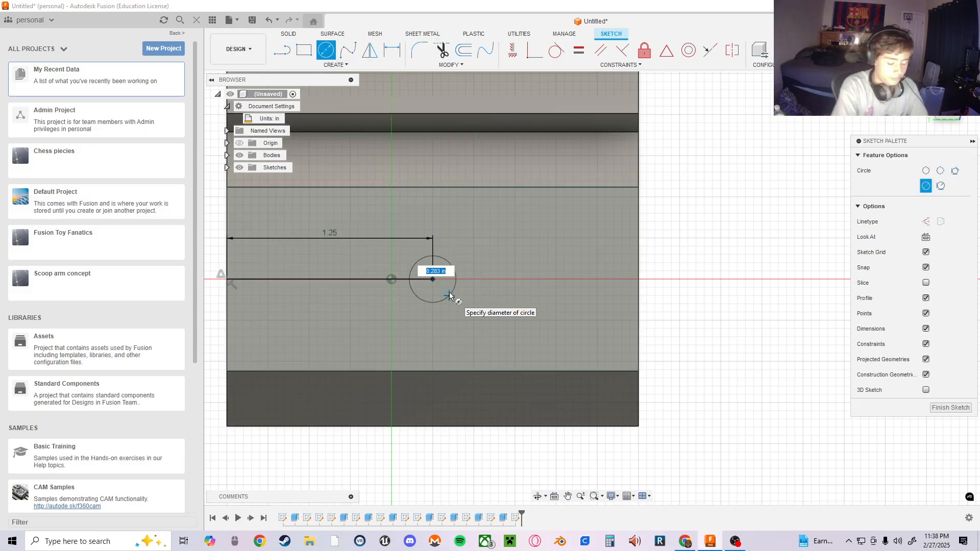
pyautogui.write('.25')
pyautogui.press('Return')
pyautogui.press('Escape')
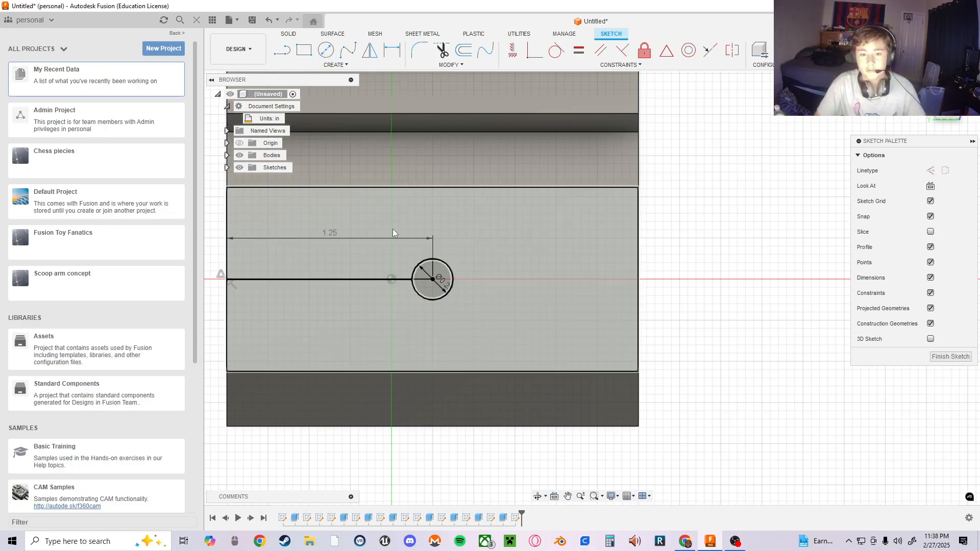
pyautogui.rightClick(347, 279)
pyautogui.click(313, 265)
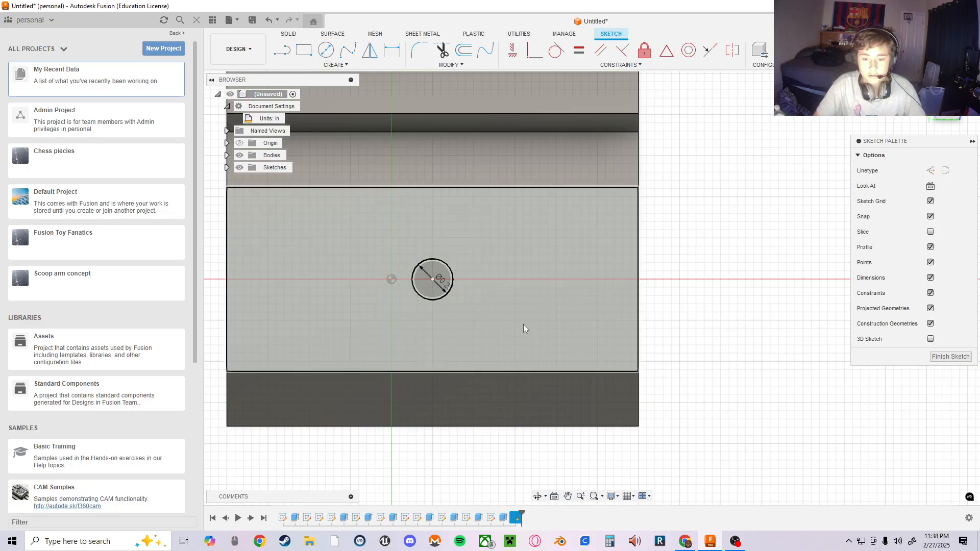
pyautogui.click(439, 275)
pyautogui.press('e')
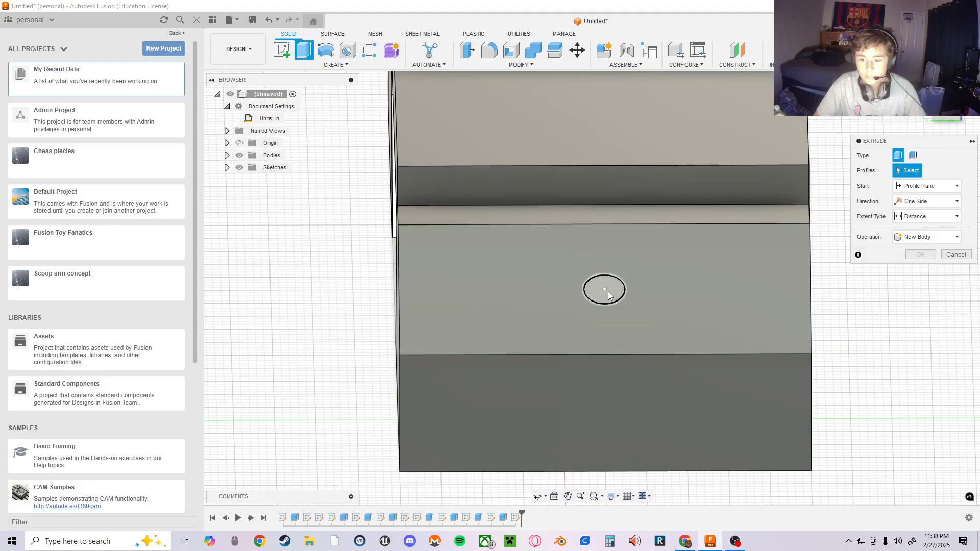
pyautogui.click(608, 292)
pyautogui.write('e')
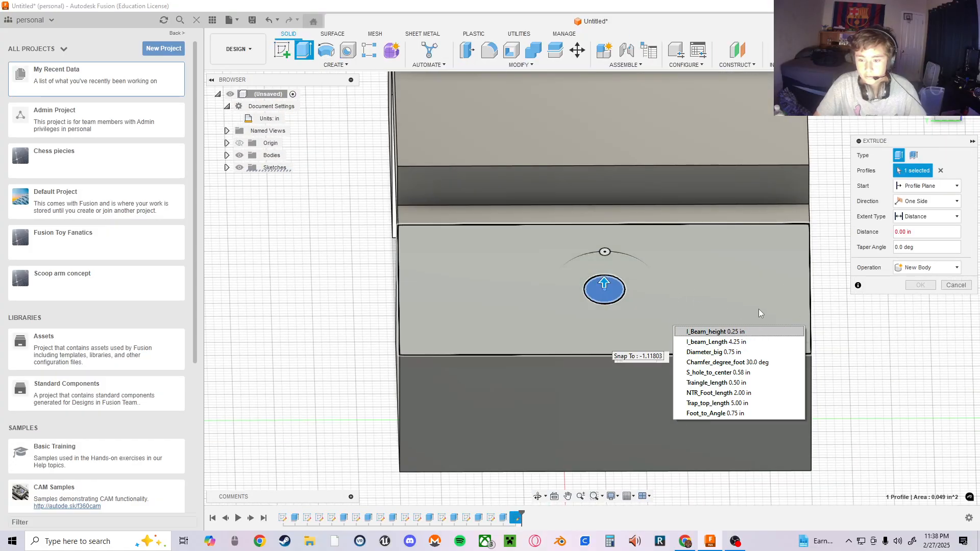
pyautogui.press('Escape')
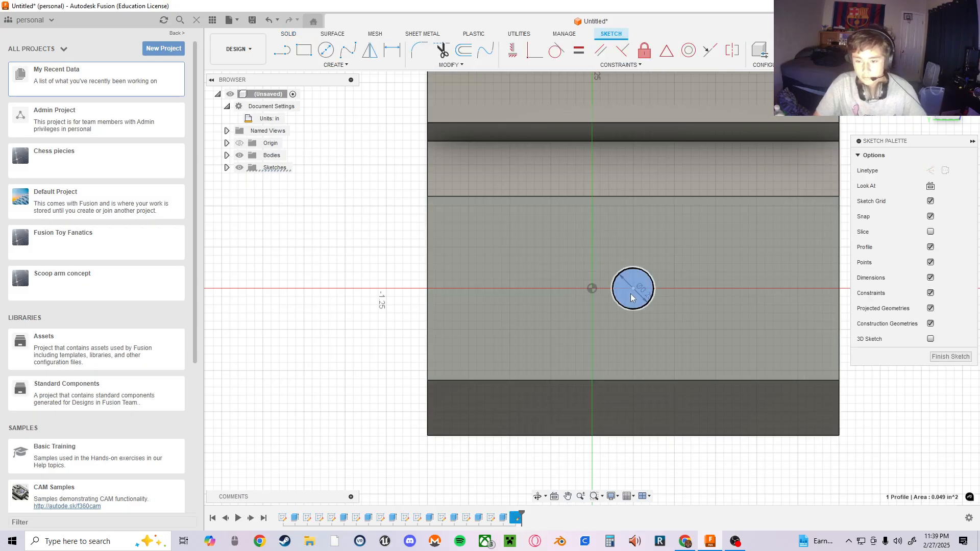
# - Extrude the circle as a Cut with the To Object extent, ending at the bottom face of the body
pyautogui.press('e')
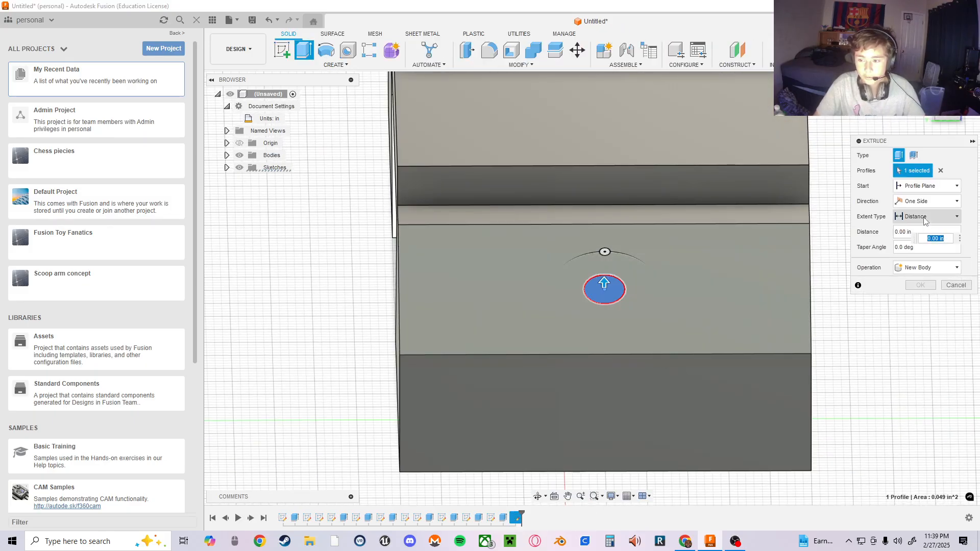
pyautogui.click(926, 216)
pyautogui.click(916, 240)
pyautogui.keyDown('shift'); pyautogui.moveTo(656, 390); pyautogui.dragTo(717, 348, button='middle'); pyautogui.keyUp('shift')
pyautogui.click(724, 359)
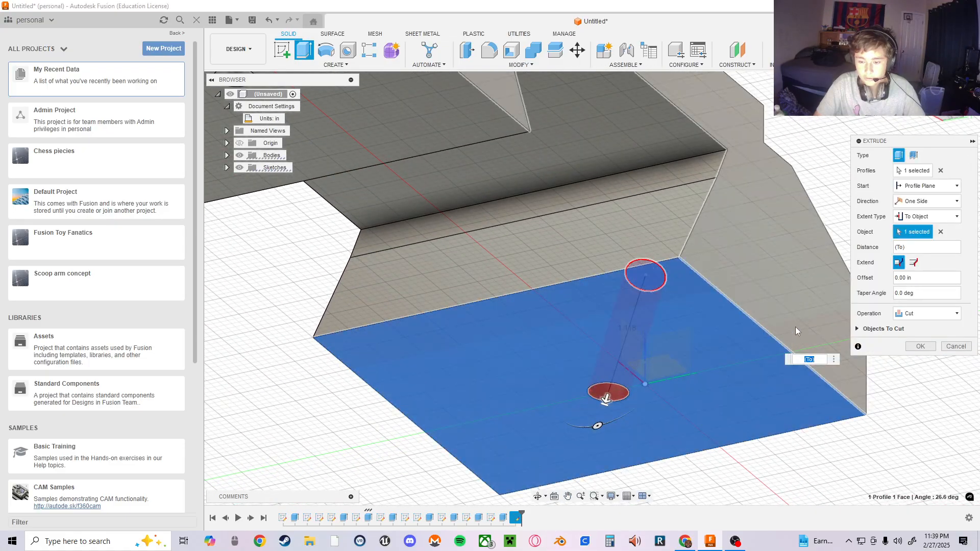
pyautogui.keyDown('shift'); pyautogui.moveTo(795, 327); pyautogui.dragTo(685, 366, button='middle'); pyautogui.keyUp('shift')
pyautogui.click(920, 346)
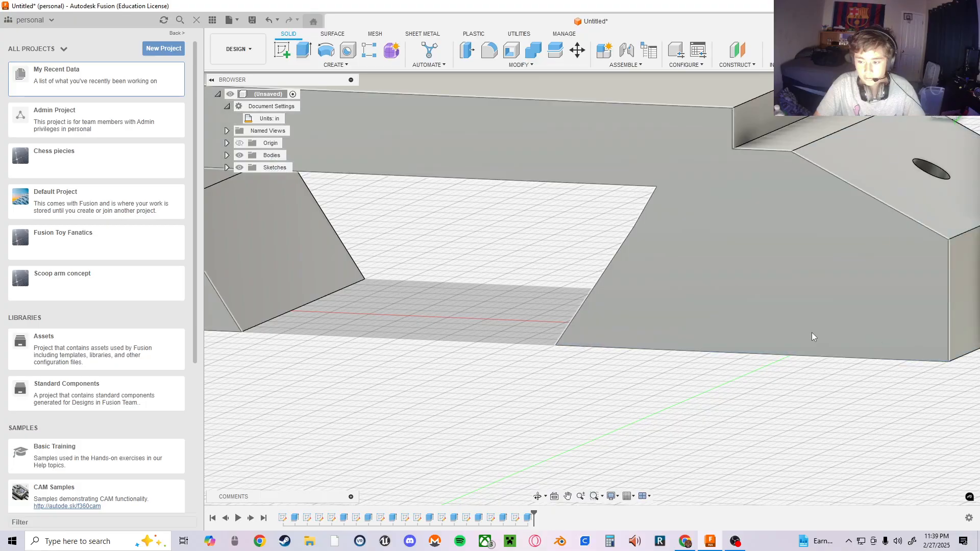
# - Examine the foot body with its new hole, including its full side profile from the front
pyautogui.moveTo(809, 316); pyautogui.dragTo(649, 380, button='middle')
pyautogui.keyDown('shift'); pyautogui.moveTo(820, 317); pyautogui.dragTo(721, 278, button='middle'); pyautogui.keyUp('shift')
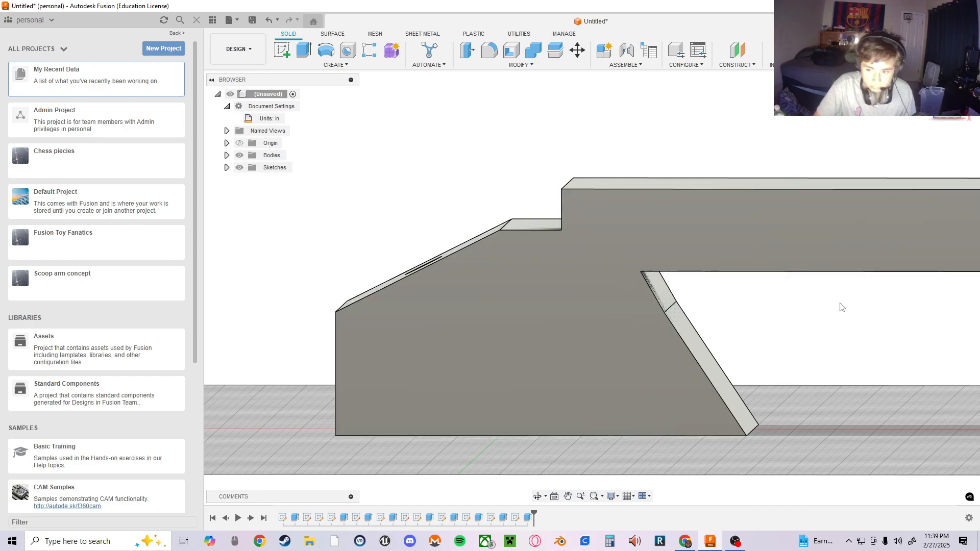
pyautogui.moveTo(838, 306); pyautogui.dragTo(479, 287, button='middle')
pyautogui.keyDown('shift'); pyautogui.moveTo(564, 288); pyautogui.dragTo(648, 283, button='middle'); pyautogui.keyUp('shift')
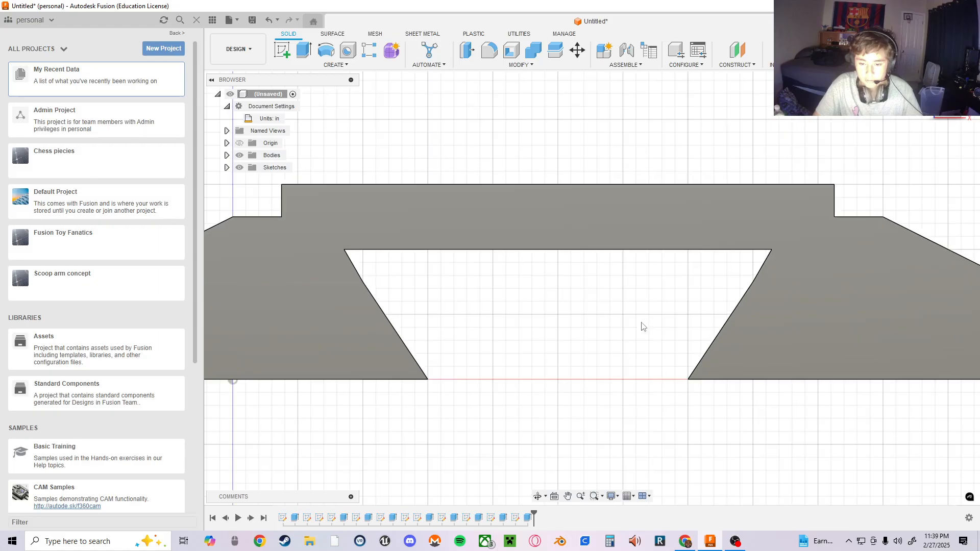
pyautogui.moveTo(640, 325)
pyautogui.mouseDown(button='middle')
pyautogui.moveTo(638, 339)
pyautogui.moveTo(745, 315)
pyautogui.moveTo(738, 331)
pyautogui.moveTo(577, 325)
pyautogui.mouseUp(button='middle')
pyautogui.scroll(1, 744, 315)
pyautogui.scroll(-4, 737, 331)
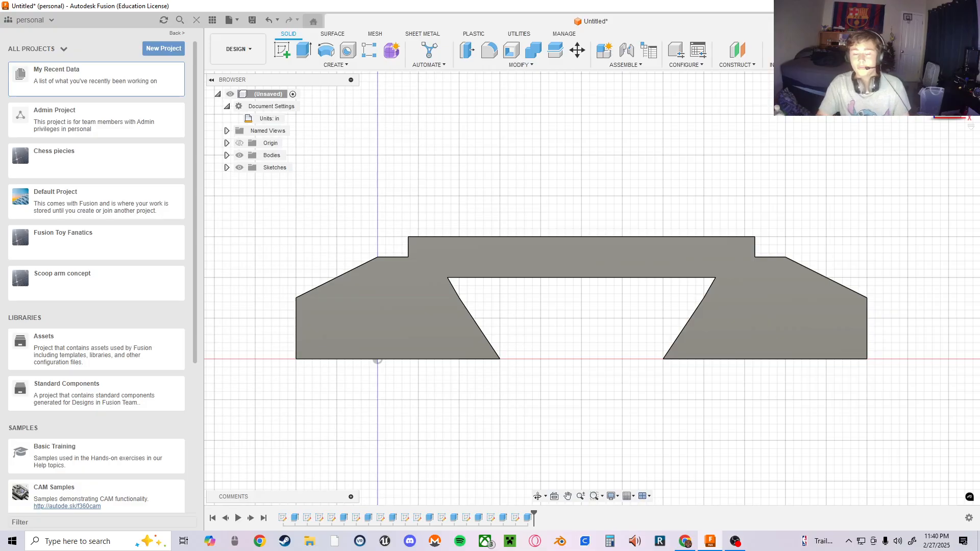
pyautogui.moveTo(748, 190); pyautogui.dragTo(641, 265, button='middle')
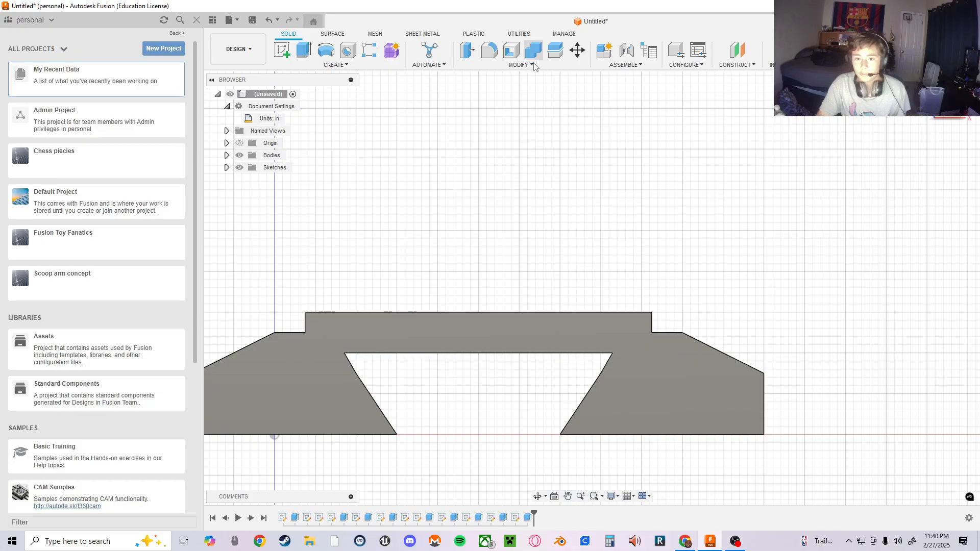
# - Open the parameters list and look through the user parameters and the model's sketch and extrude entries
pyautogui.click(520, 65)
pyautogui.click(492, 303)
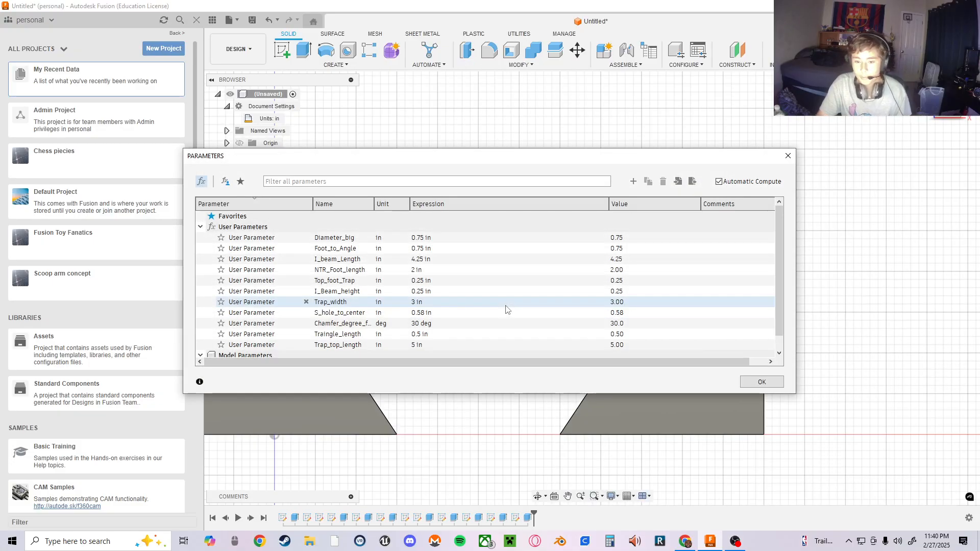
pyautogui.scroll(-1, 497, 308)
pyautogui.scroll(1, 495, 313)
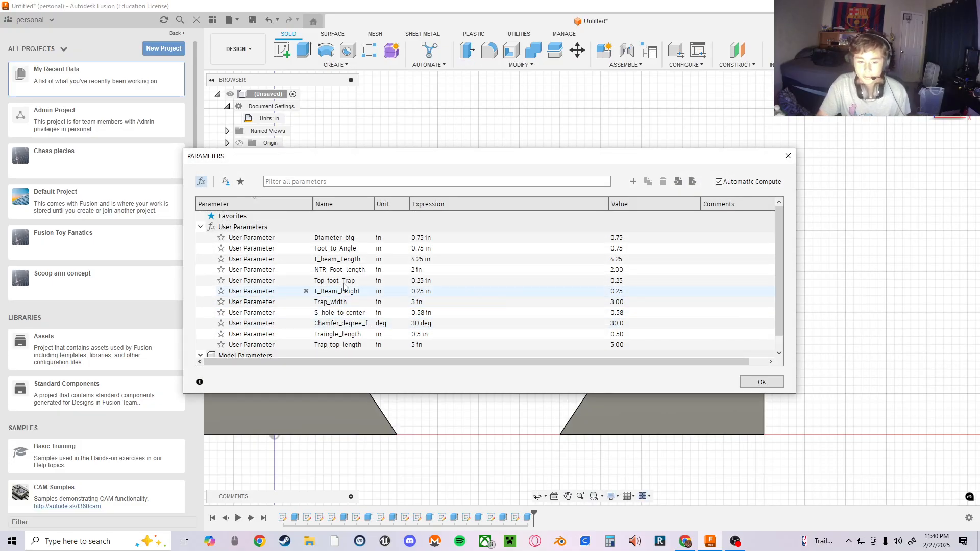
pyautogui.click(204, 226)
pyautogui.click(201, 238)
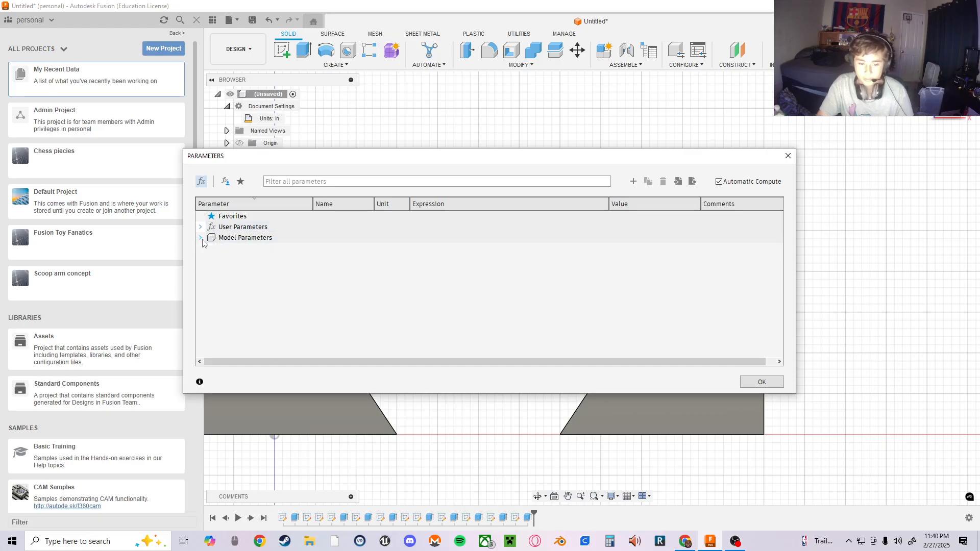
pyautogui.click(201, 238)
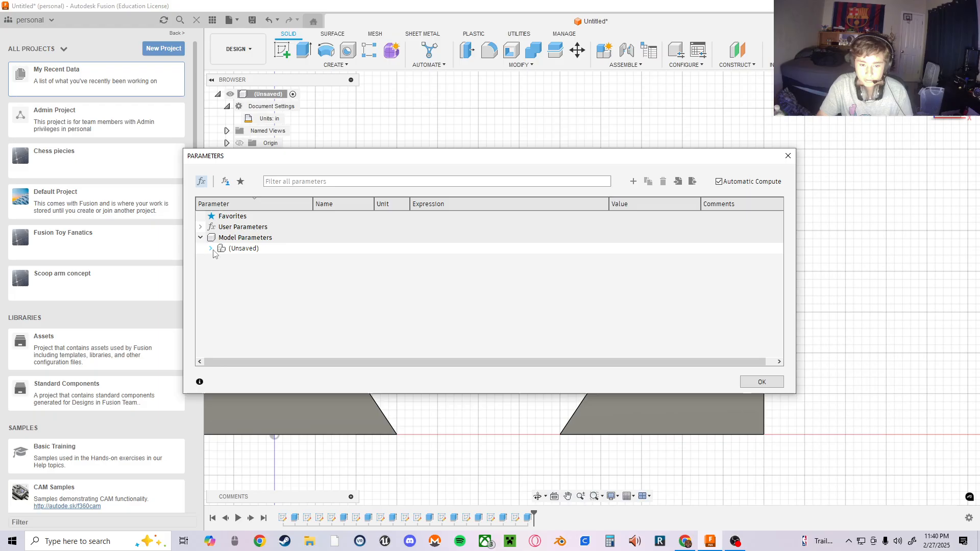
pyautogui.click(211, 249)
pyautogui.scroll(-5, 212, 252)
pyautogui.scroll(5, 210, 249)
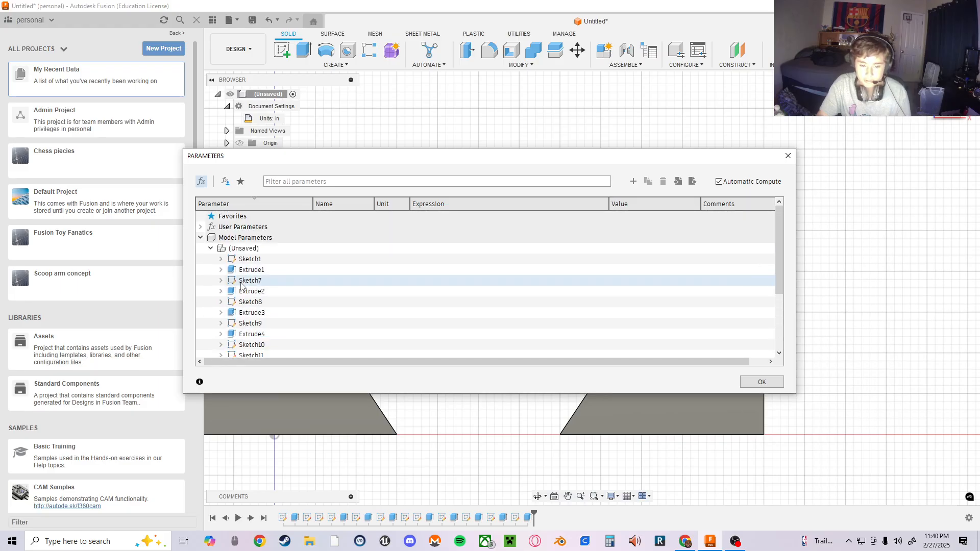
# - Check the dimension parameters of Sketch1, collapse the model parameters and show the user parameters again
pyautogui.click(210, 249)
pyautogui.click(211, 250)
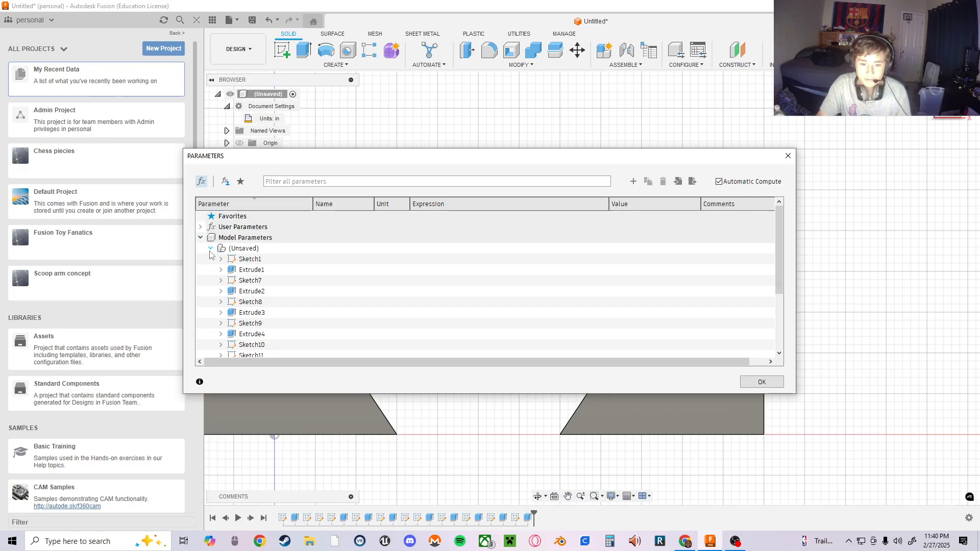
pyautogui.click(221, 259)
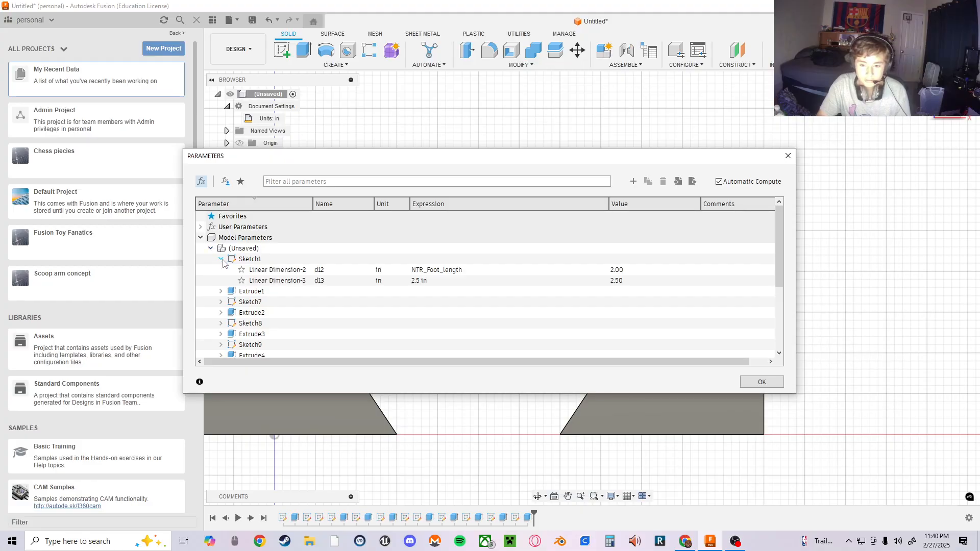
pyautogui.click(220, 259)
pyautogui.click(210, 249)
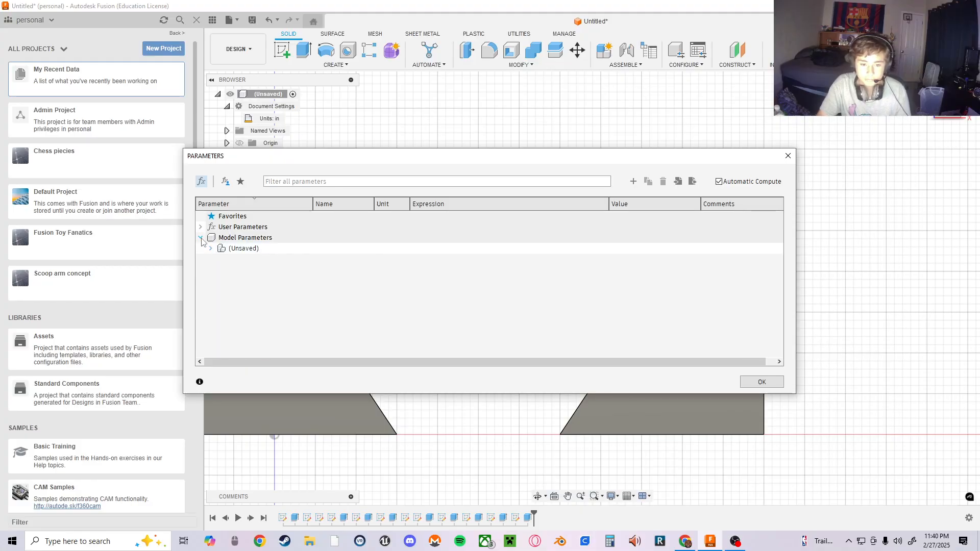
pyautogui.click(201, 238)
pyautogui.click(201, 227)
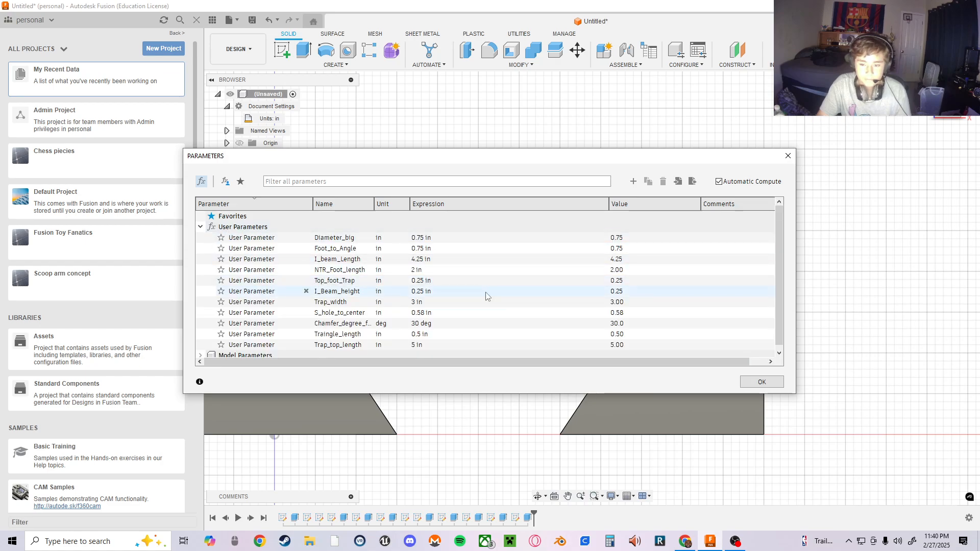
# - Add a new user parameter in inches and enter a name beginning with "B"
pyautogui.scroll(1, 623, 260)
pyautogui.click(634, 183)
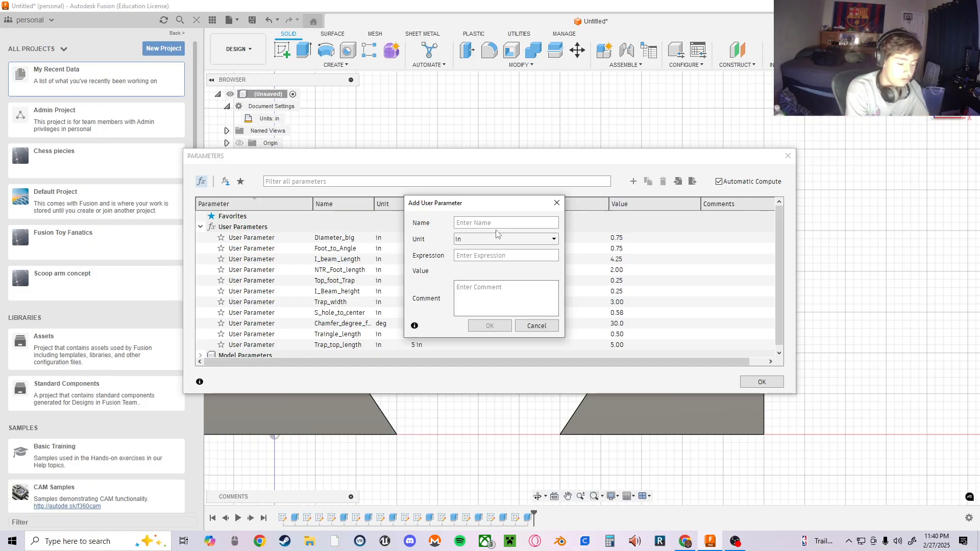
pyautogui.write('Tr')
pyautogui.press('BackSpace')
pyautogui.press('BackSpace')
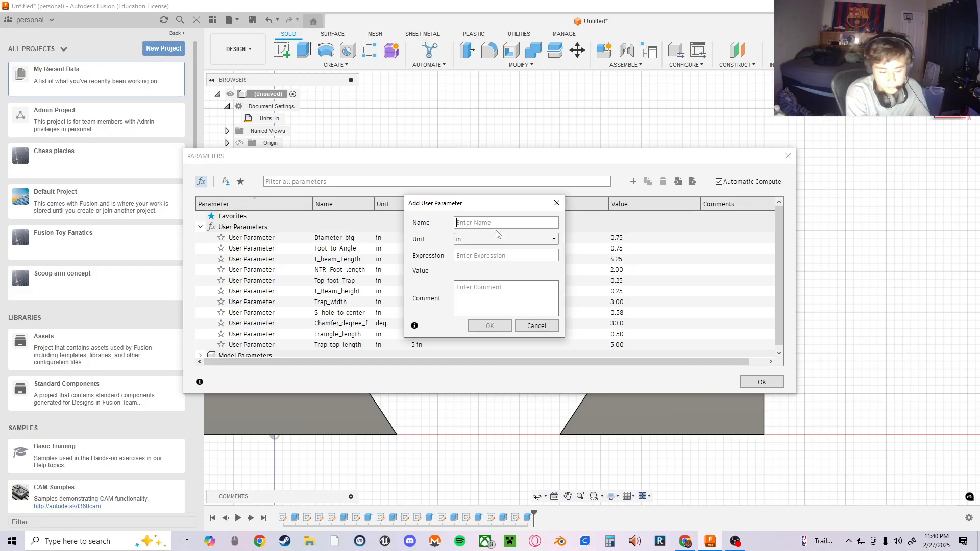
pyautogui.write('Bocx')
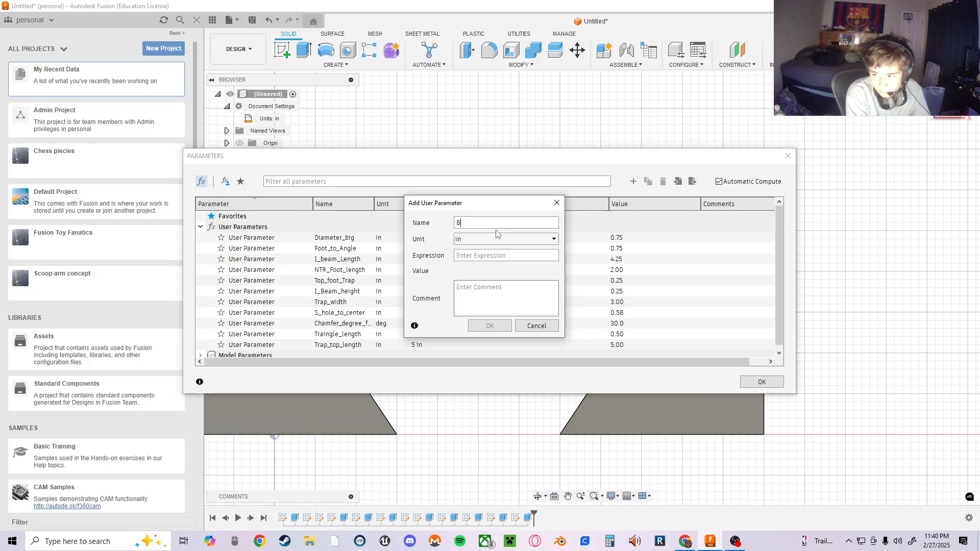
# - Add the user parameter Box_length in inches with an expression of 3
pyautogui.press('BackSpace')
pyautogui.press('BackSpace')
pyautogui.write('x')
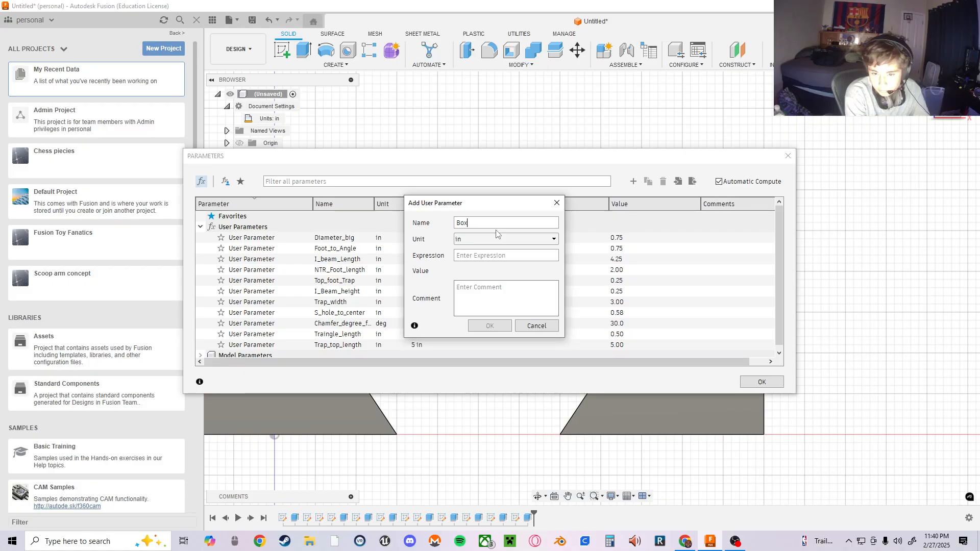
pyautogui.write('_width')
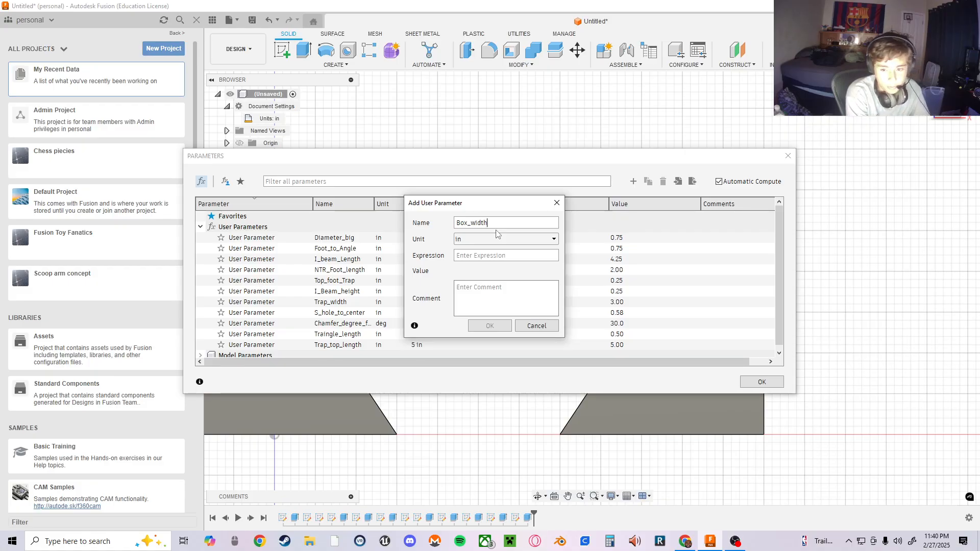
pyautogui.press('BackSpace')
pyautogui.press('BackSpace')
pyautogui.press('BackSpace')
pyautogui.press('BackSpace')
pyautogui.press('BackSpace')
pyautogui.write('length')
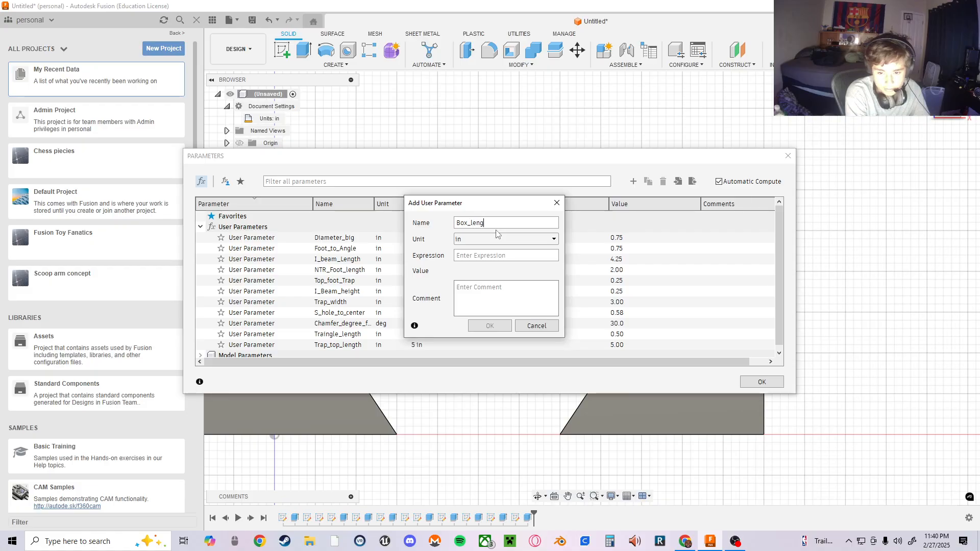
pyautogui.click(479, 255)
pyautogui.write('3')
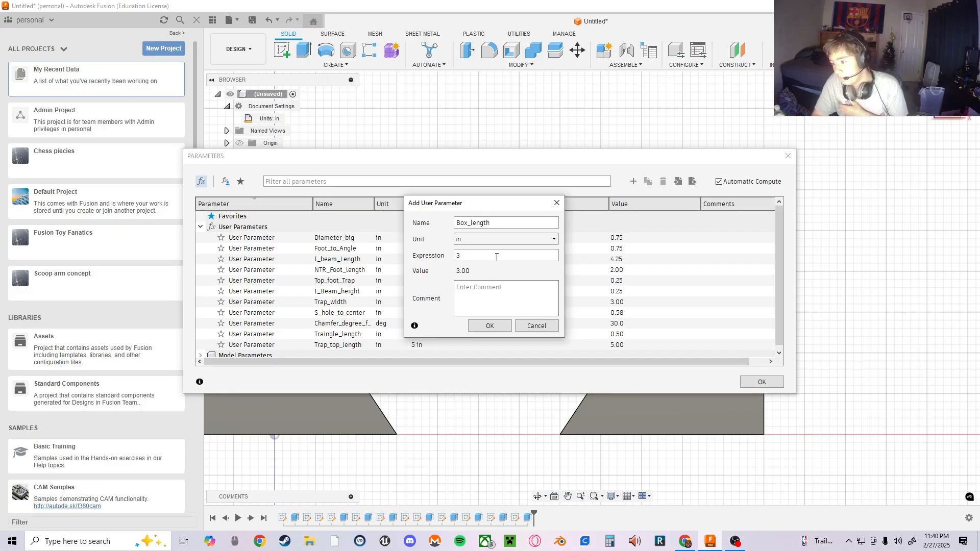
pyautogui.click(489, 325)
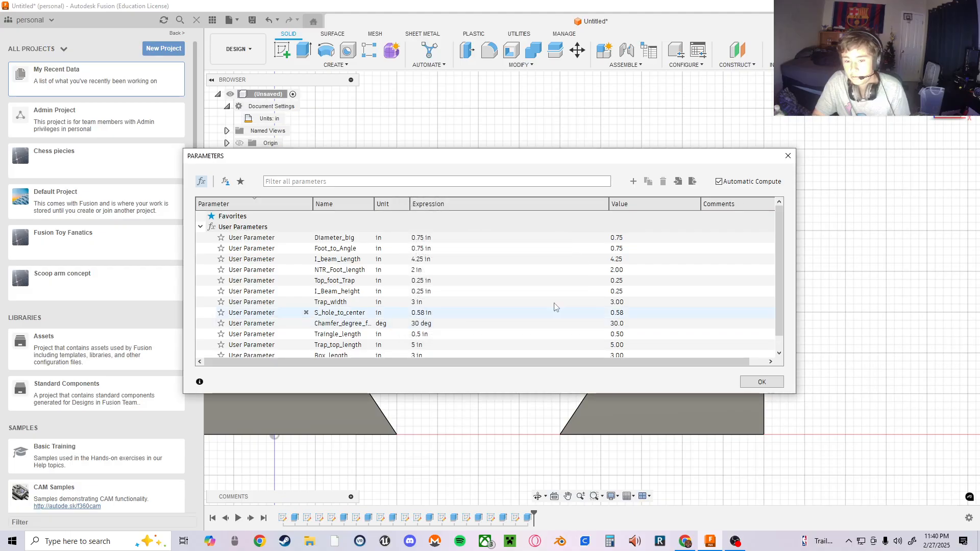
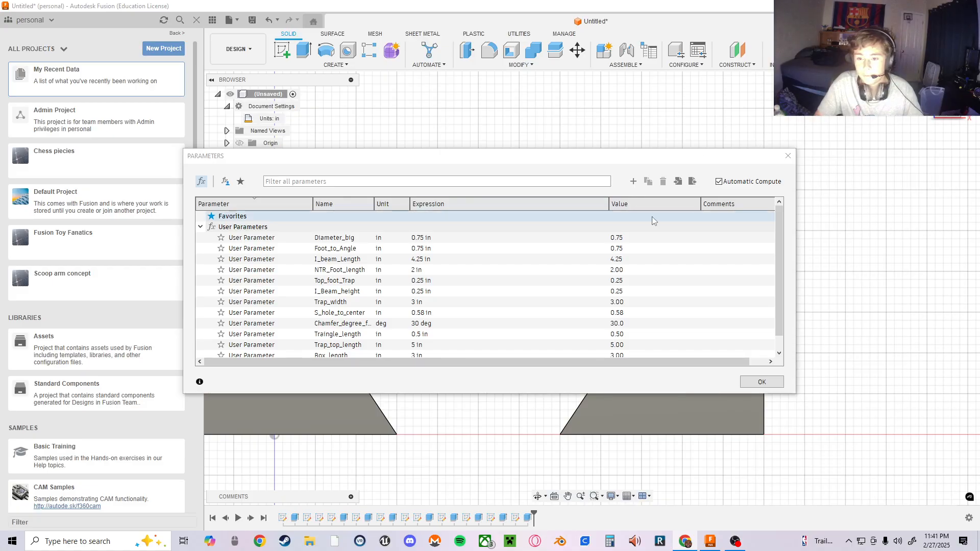
# - Add a user parameter named Box_height in inches with an expression of 1.75
pyautogui.click(633, 181)
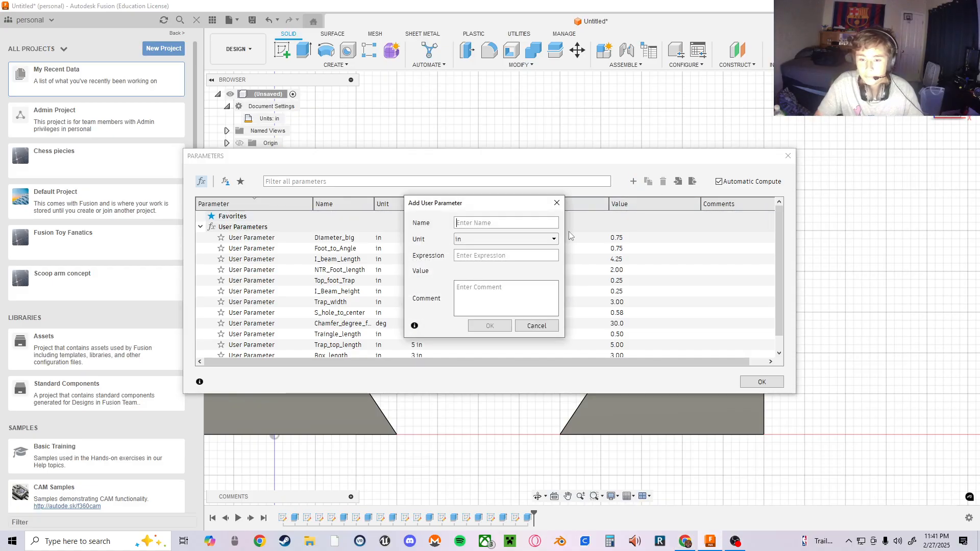
pyautogui.write('Box')
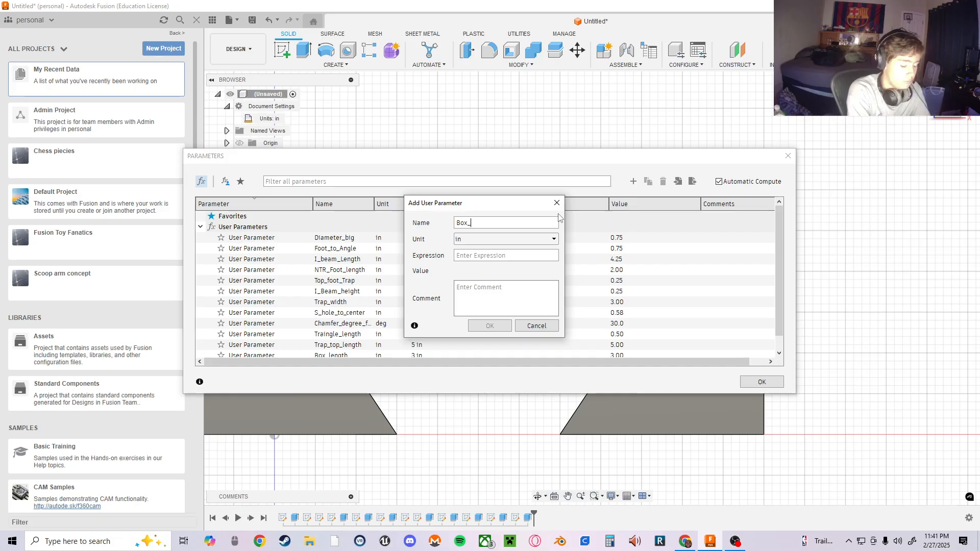
pyautogui.write('_height')
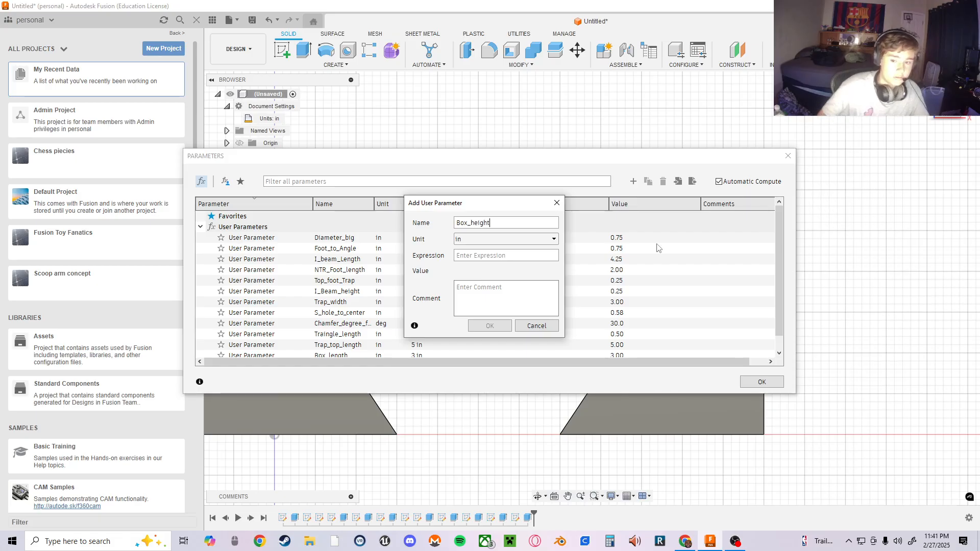
pyautogui.click(510, 253)
pyautogui.write('1.75')
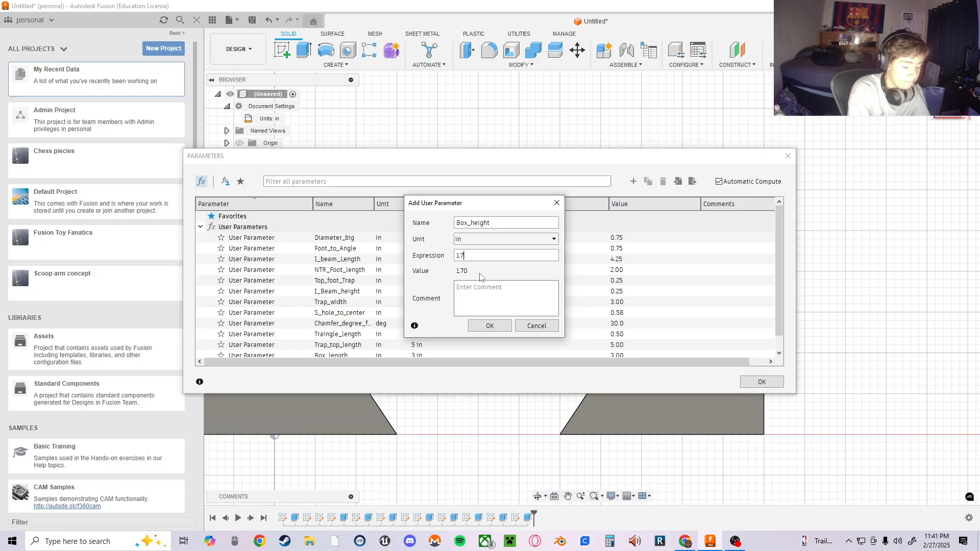
pyautogui.click(498, 329)
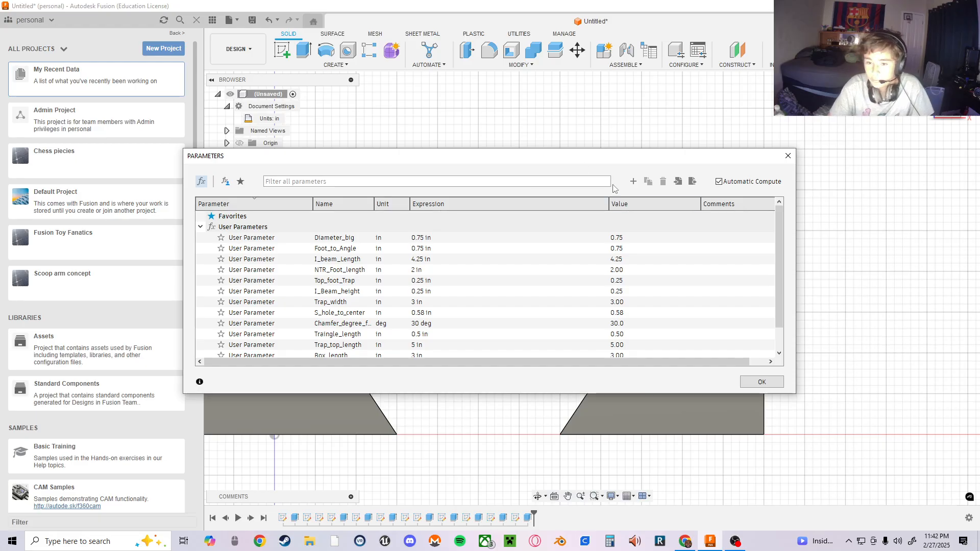
# - Add a user parameter named Box_depth in inches with a value of 1.5
pyautogui.click(632, 181)
pyautogui.write('Bo')
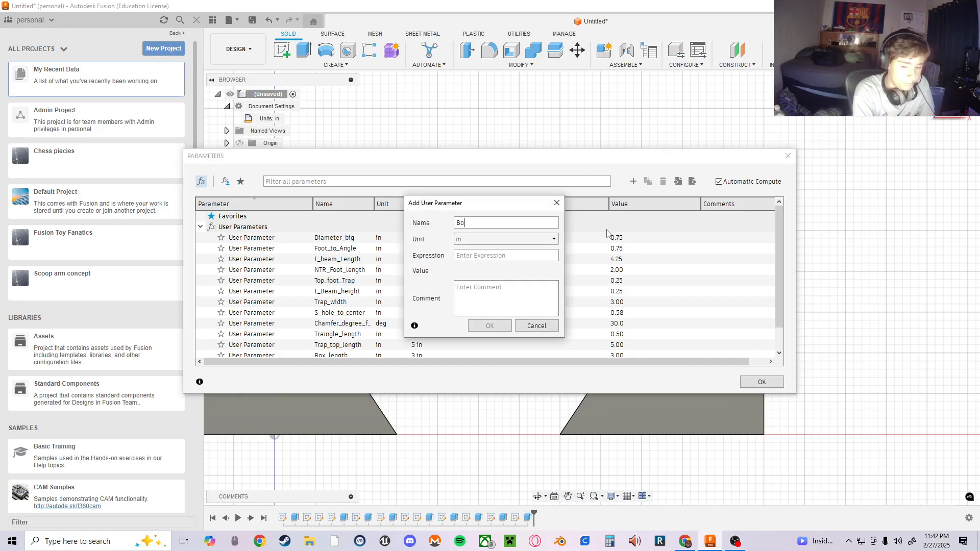
pyautogui.write('x_depth')
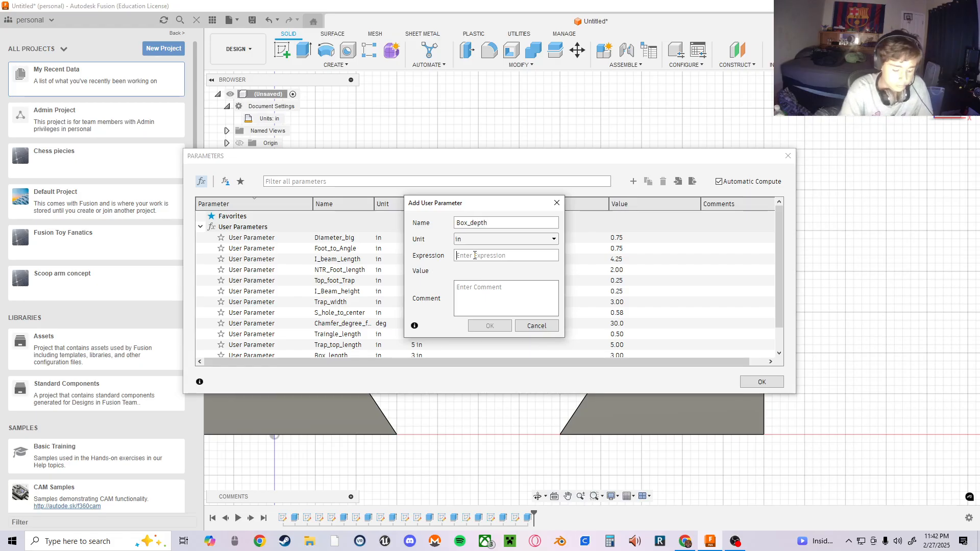
pyautogui.write('3')
pyautogui.click(489, 326)
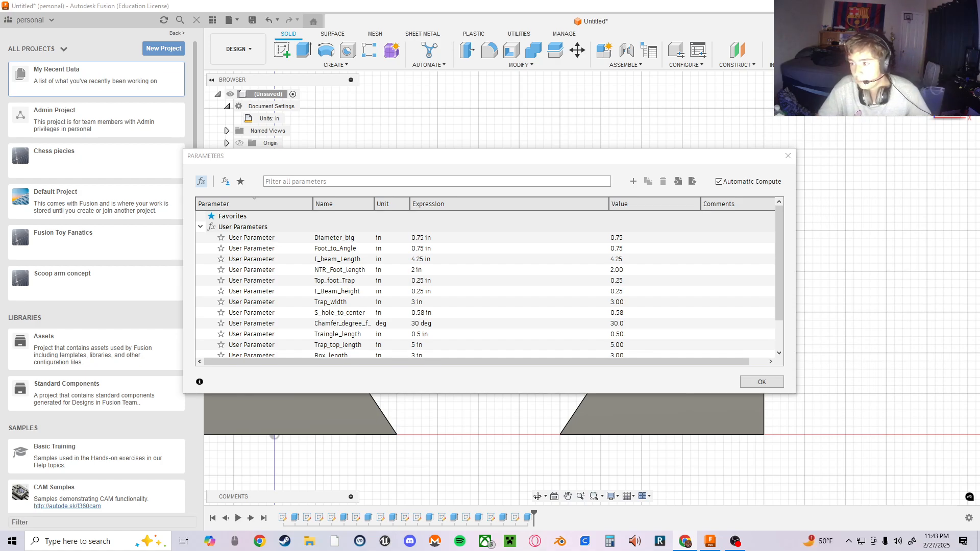
# - Add a user parameter named Traingle_base in inches with an expression of .75
pyautogui.click(632, 182)
pyautogui.write('T')
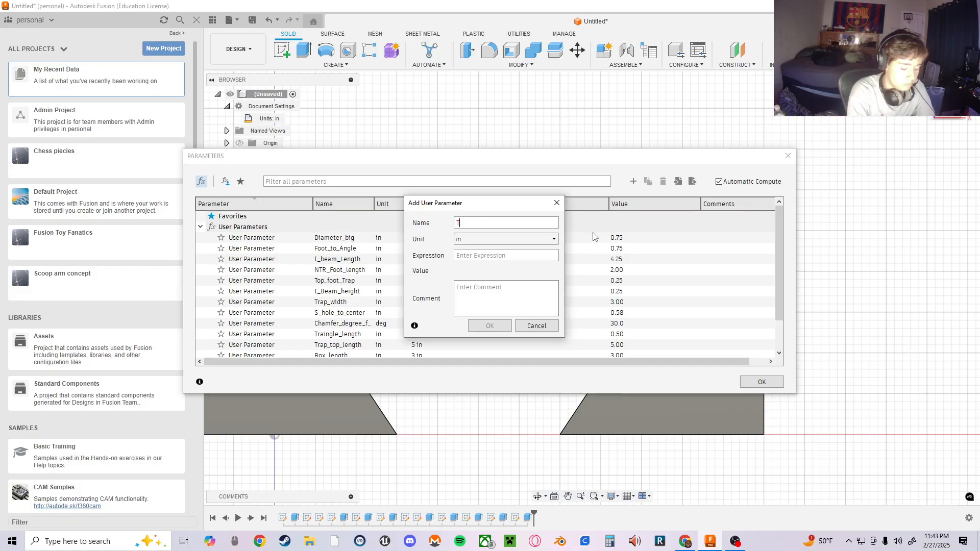
pyautogui.write('raingle_')
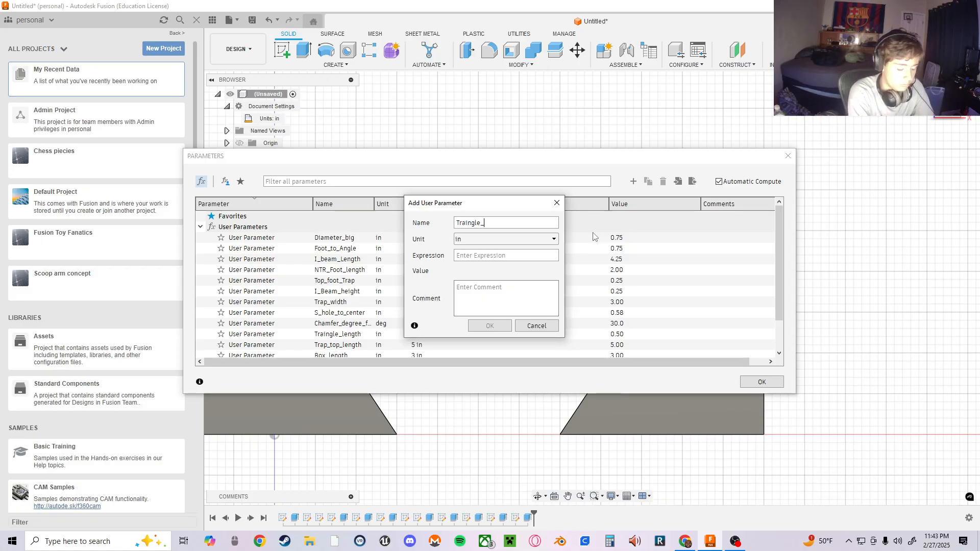
pyautogui.write('base')
pyautogui.click(466, 257)
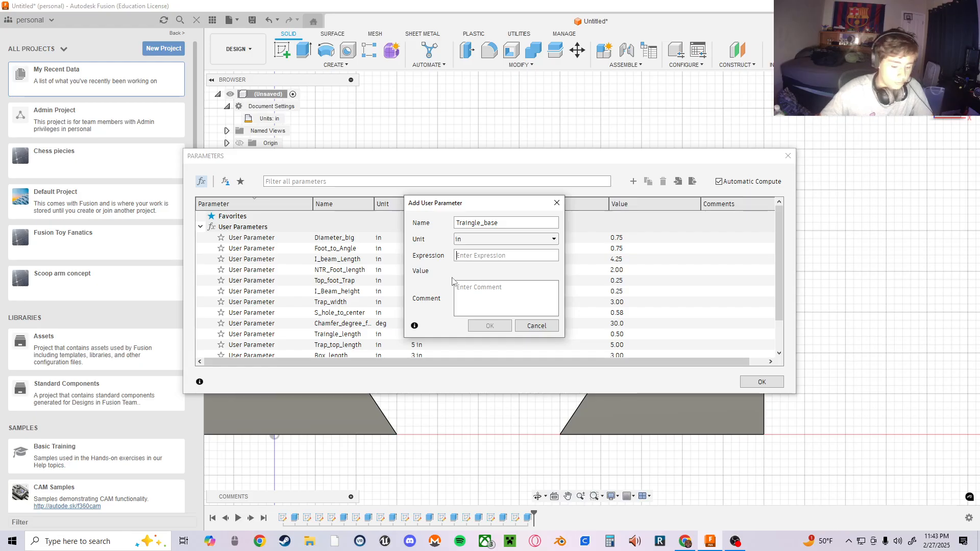
pyautogui.write('.75')
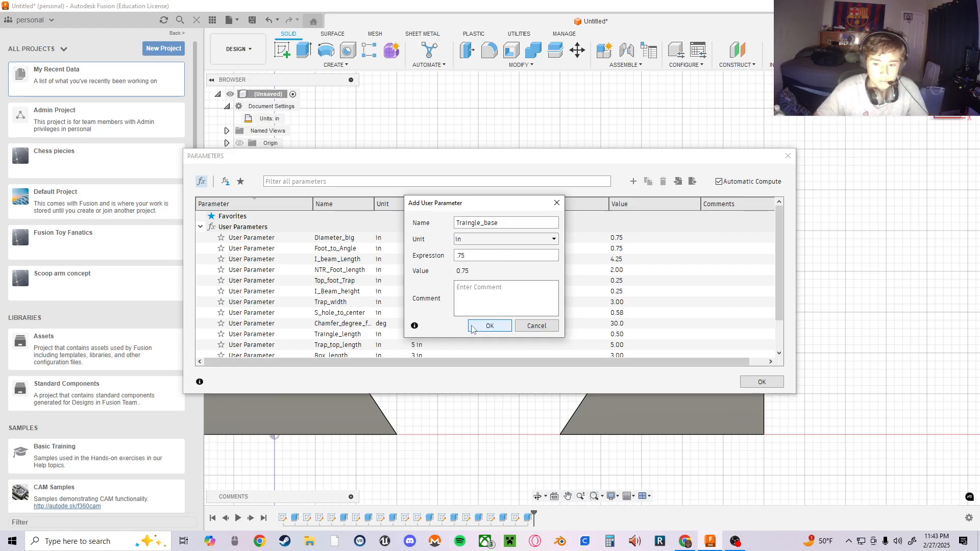
pyautogui.click(489, 326)
# - Add a user parameter named Tr_height in inches with an expression of .5 and close the parameter list
pyautogui.click(633, 182)
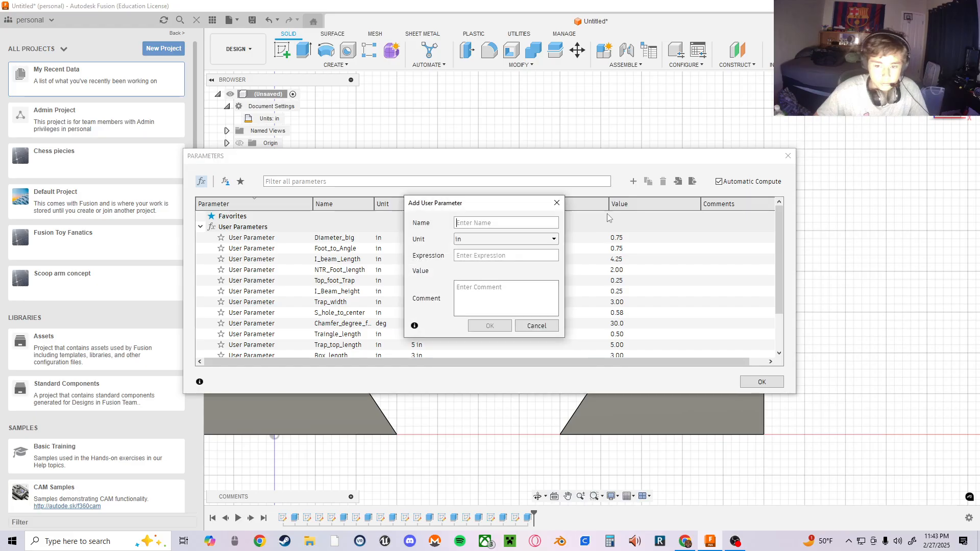
pyautogui.write('Tr_height')
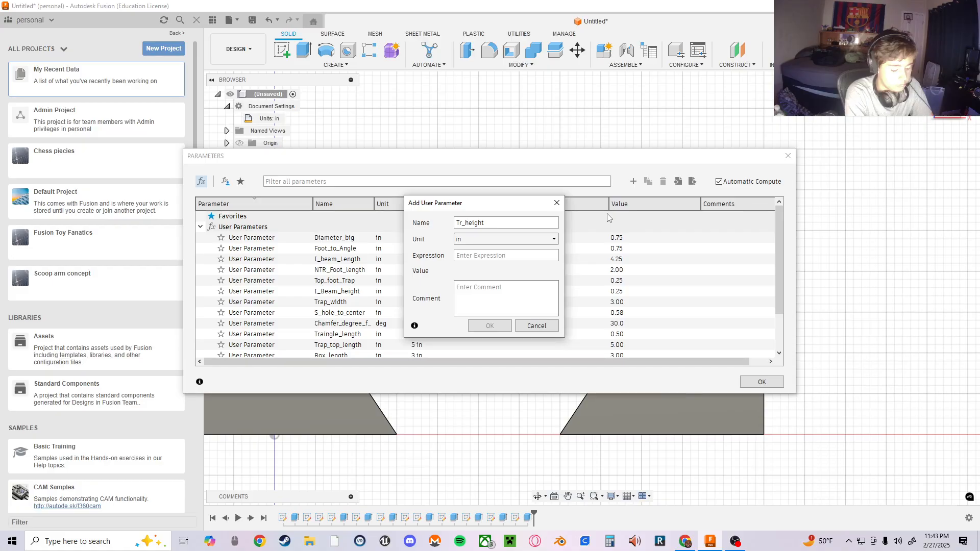
pyautogui.click(505, 255)
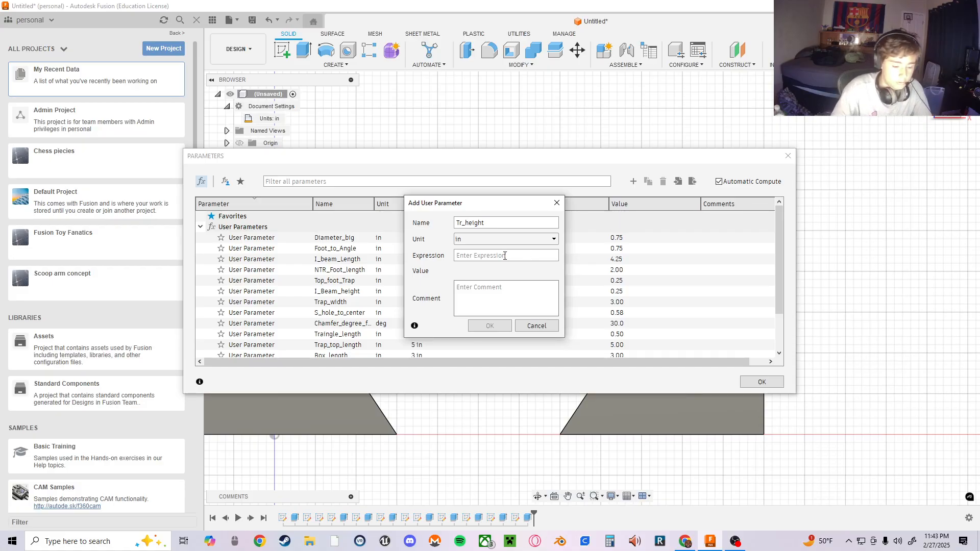
pyautogui.write('.5')
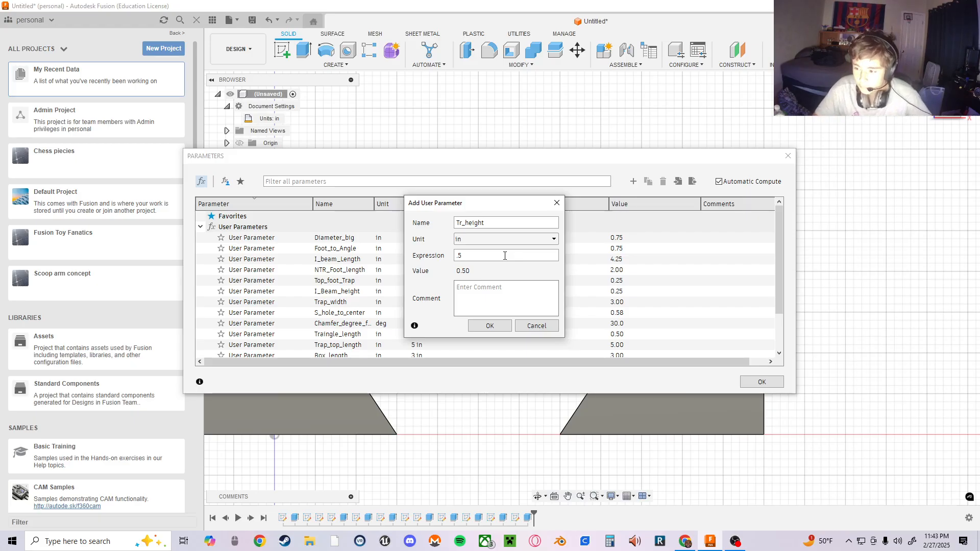
pyautogui.click(493, 330)
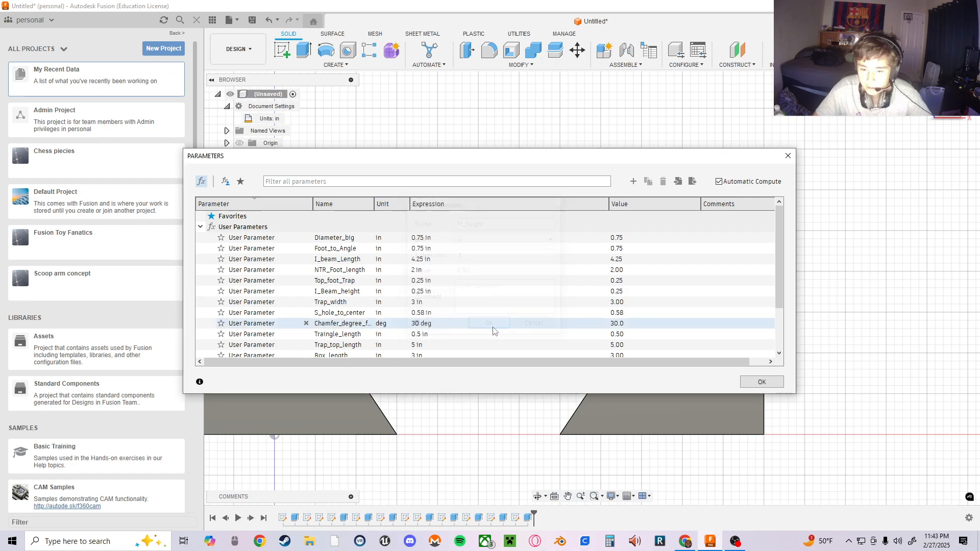
pyautogui.click(761, 382)
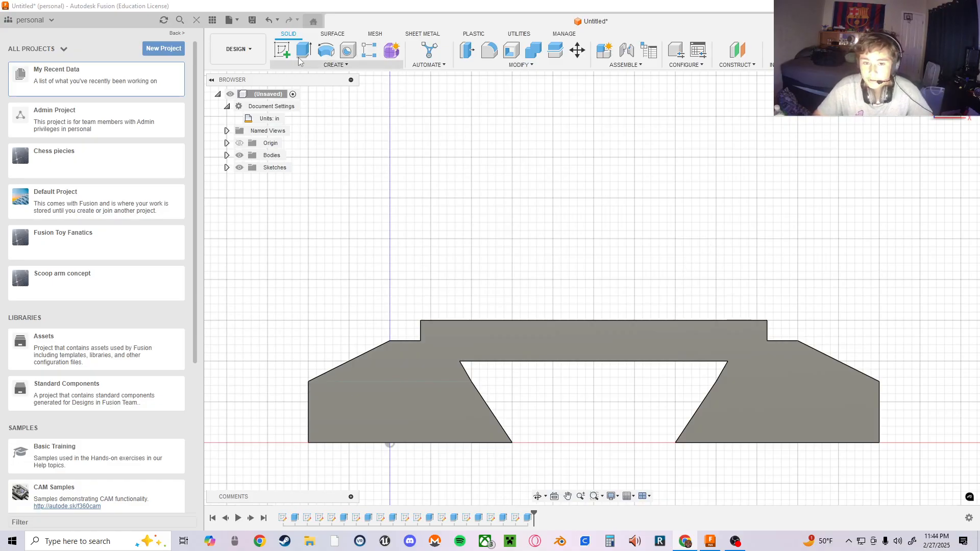
# - Start a sketch on the body's front face and begin a rectangle at the raised section's upper-left corner, with its width set to Box_length
pyautogui.moveTo(589, 289); pyautogui.dragTo(522, 283, button='middle')
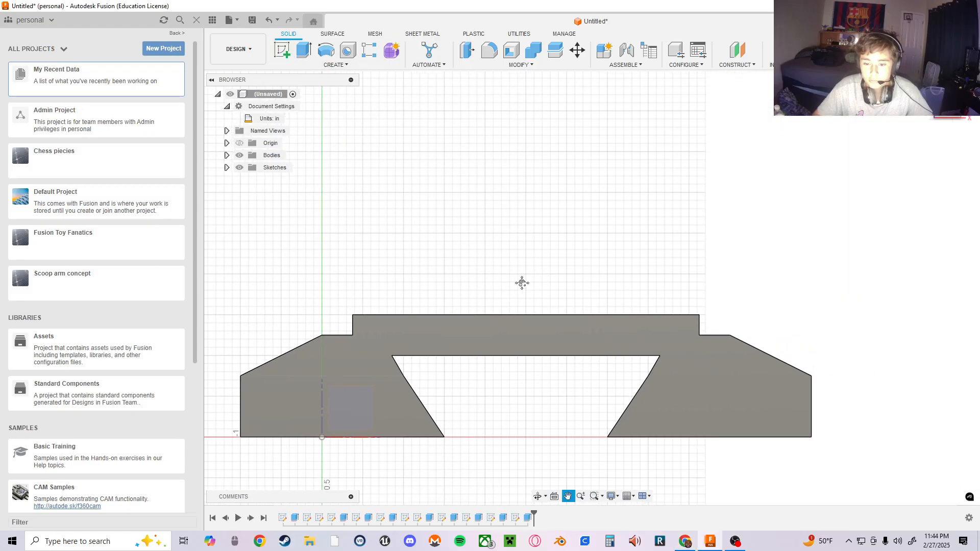
pyautogui.doubleClick(518, 312)
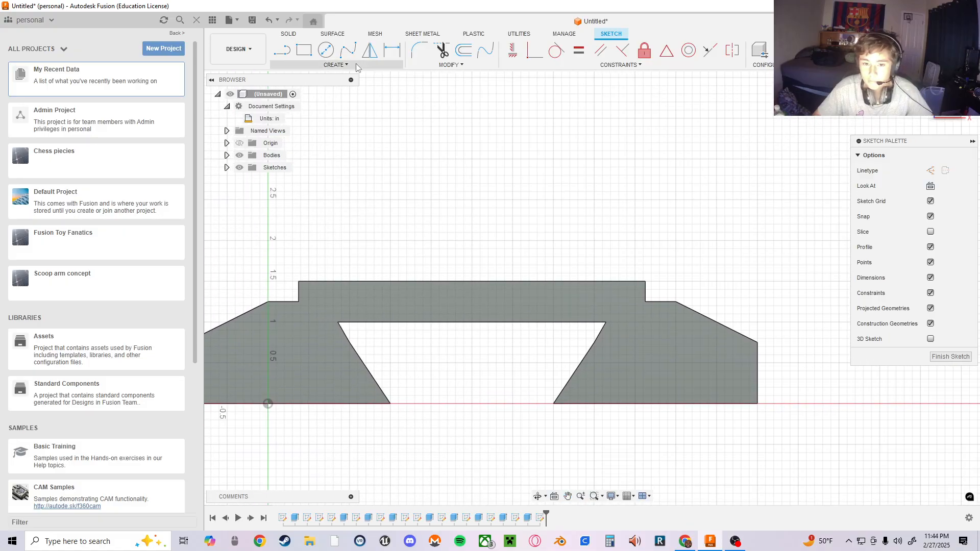
pyautogui.click(308, 53)
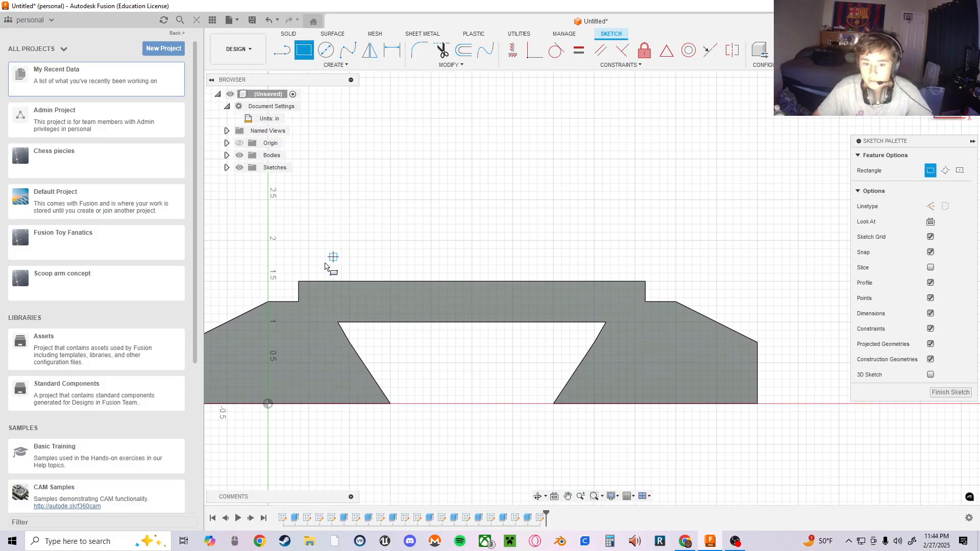
pyautogui.click(300, 285)
pyautogui.write('bvo')
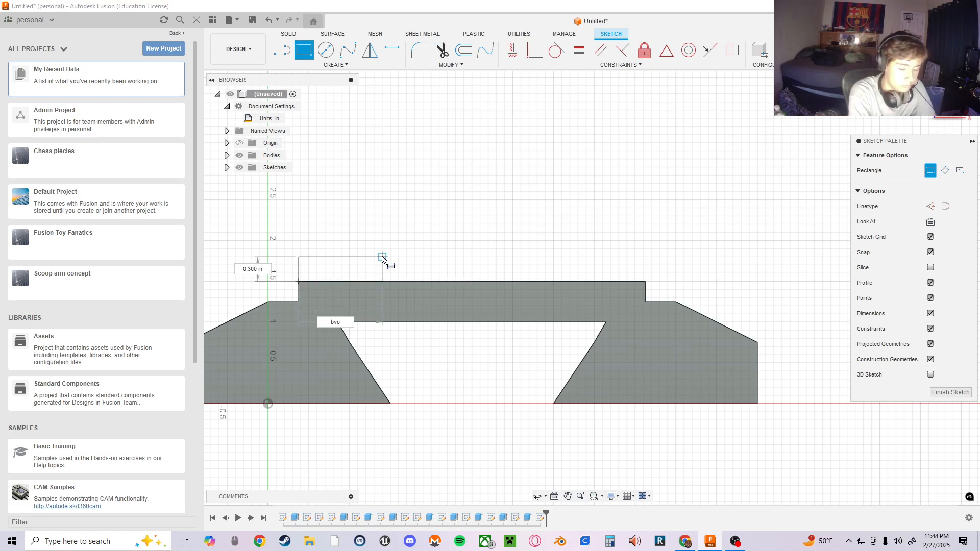
pyautogui.press('BackSpace')
pyautogui.press('BackSpace')
pyautogui.write('ox')
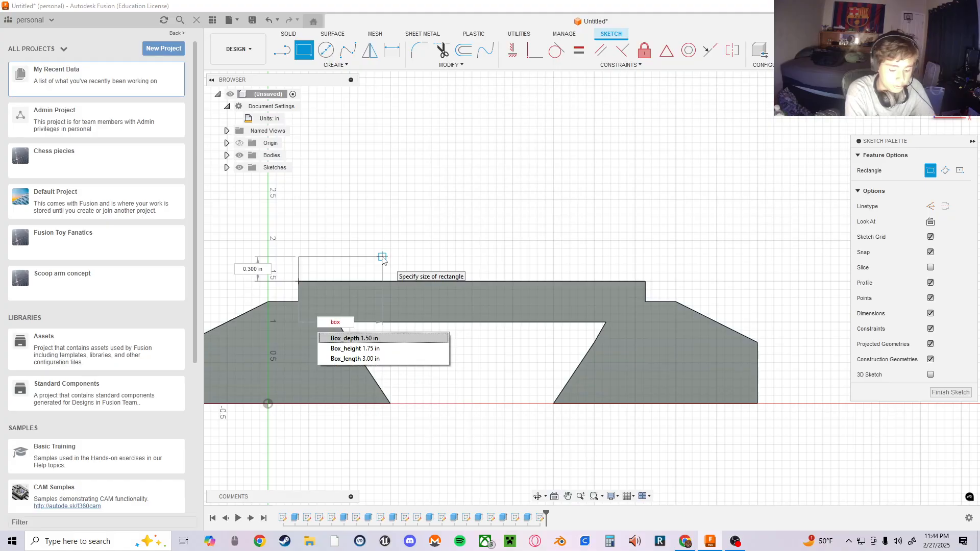
pyautogui.press('Down')
pyautogui.press('Down')
pyautogui.press('Tab')
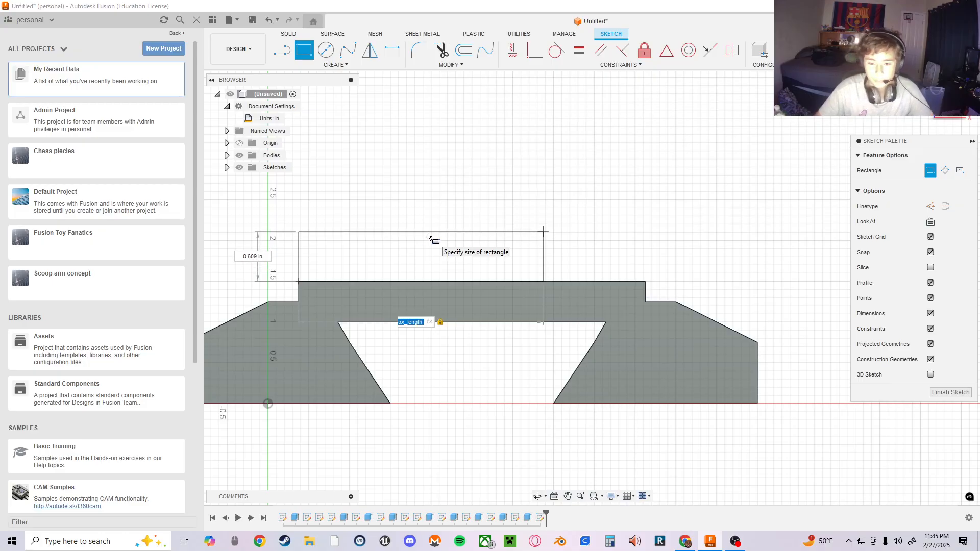
# - Set the rectangle's height to Box_height and complete it above the raised section
pyautogui.press('Tab')
pyautogui.write('box')
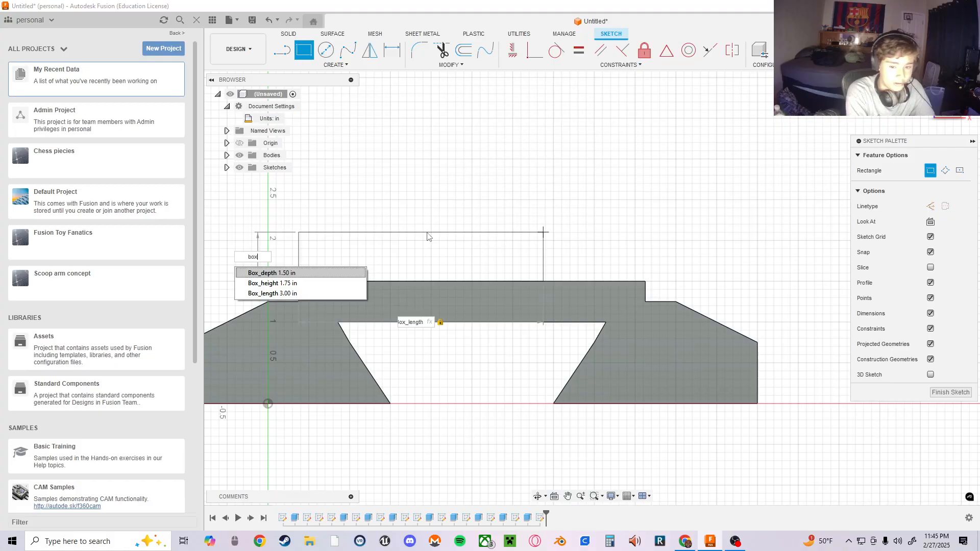
pyautogui.press('Down')
pyautogui.press('Return')
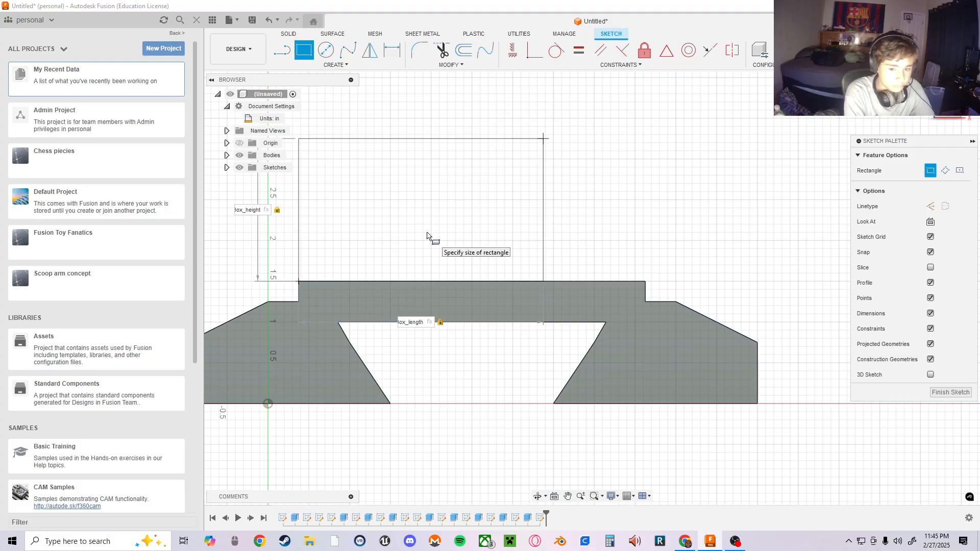
pyautogui.press('Return')
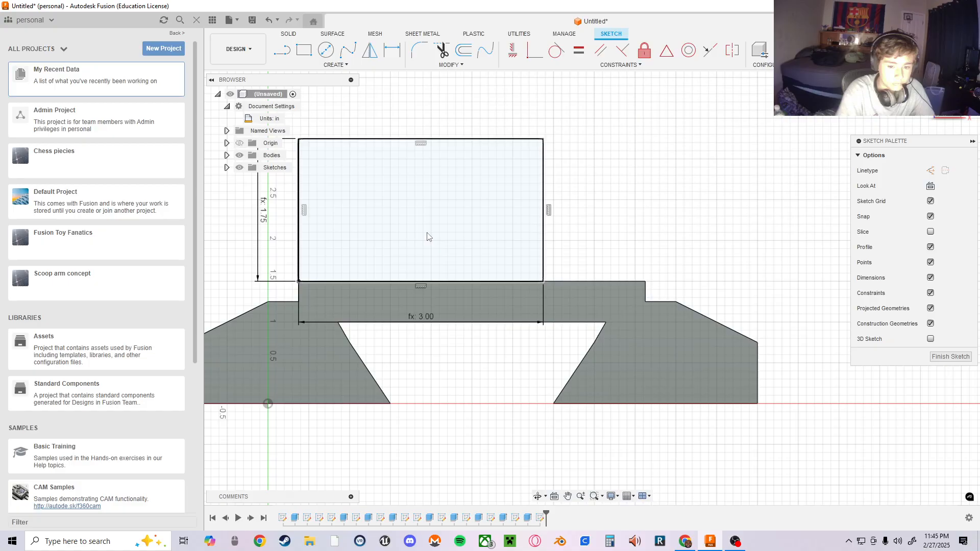
pyautogui.moveTo(518, 199)
pyautogui.mouseDown(button='middle')
pyautogui.moveTo(568, 192)
pyautogui.moveTo(610, 240)
pyautogui.mouseUp(button='middle')
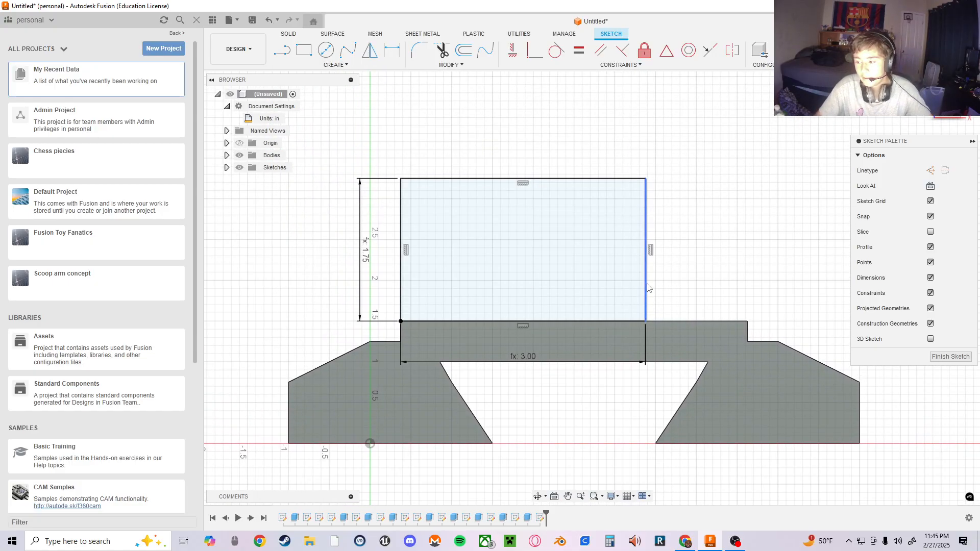
pyautogui.moveTo(622, 289)
pyautogui.mouseDown(button='middle')
pyautogui.moveTo(590, 289)
pyautogui.moveTo(532, 314)
pyautogui.mouseUp(button='middle')
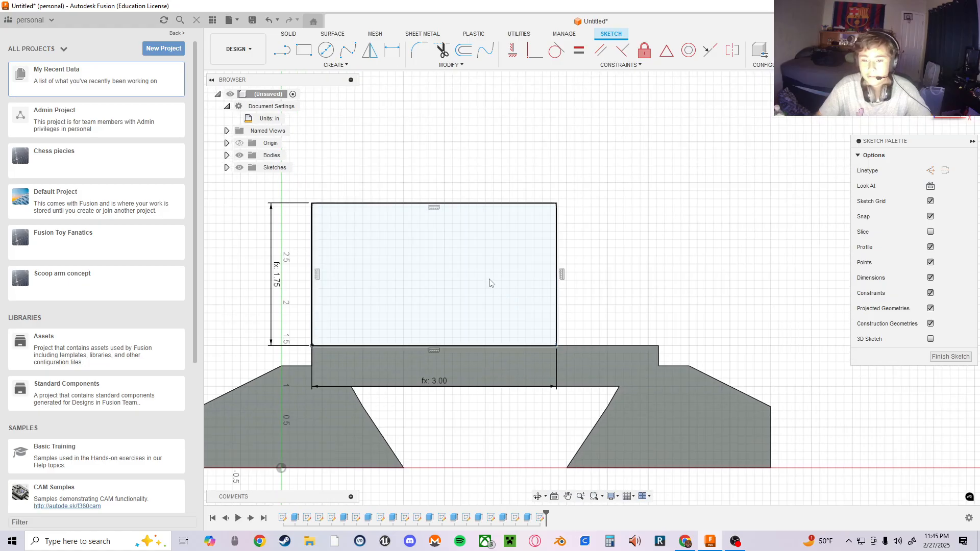
# - Draw a vertical line from the midpoint of the cutout's upper edge to the midpoint of the raised section's top edge
pyautogui.click(489, 282)
pyautogui.press('e')
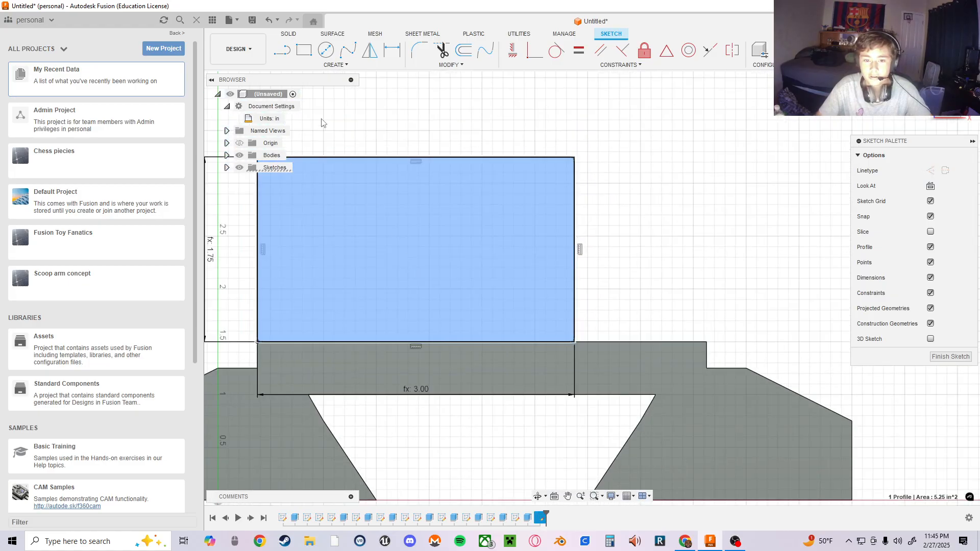
pyautogui.click(284, 51)
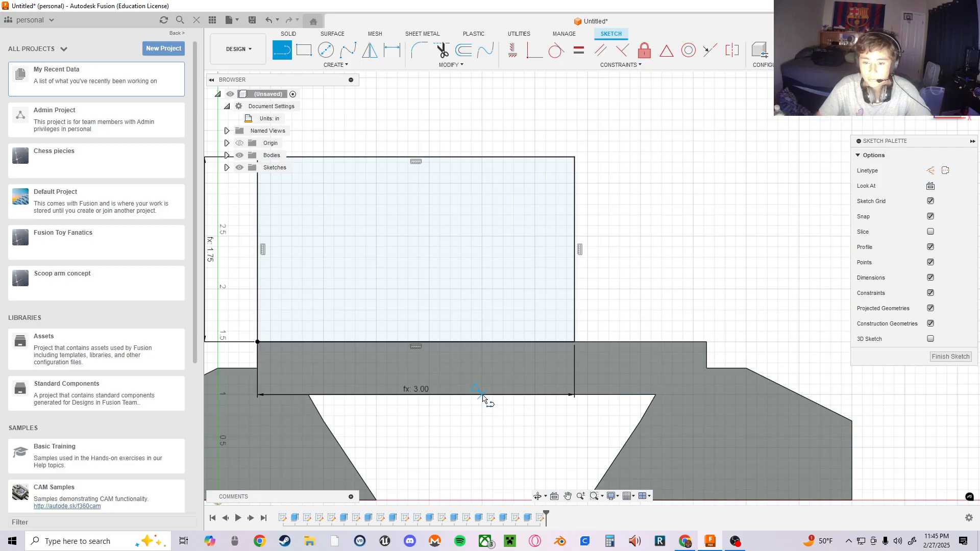
pyautogui.click(482, 394)
pyautogui.click(482, 342)
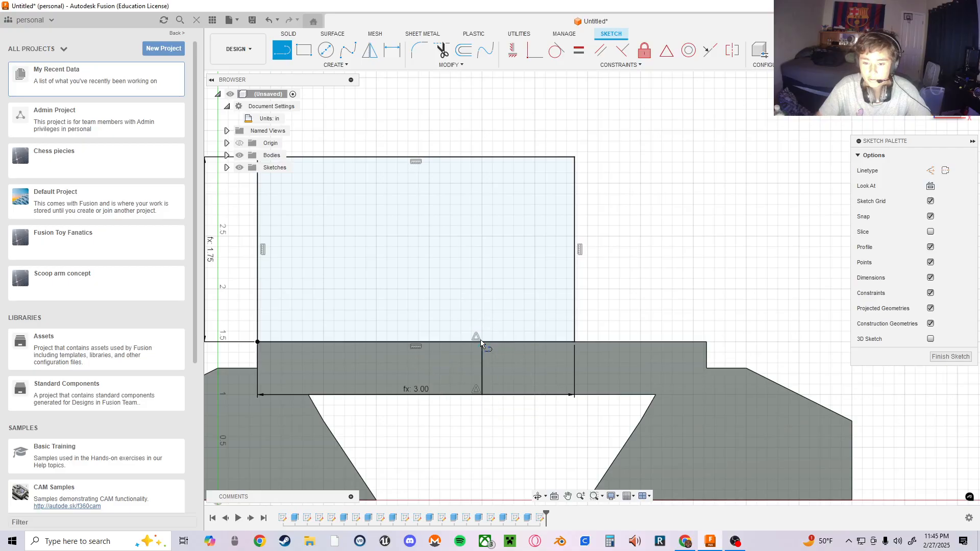
# - Draw a vertical line about 0.3 in long upward from the midpoint of the rectangle's bottom edge
pyautogui.click(417, 341)
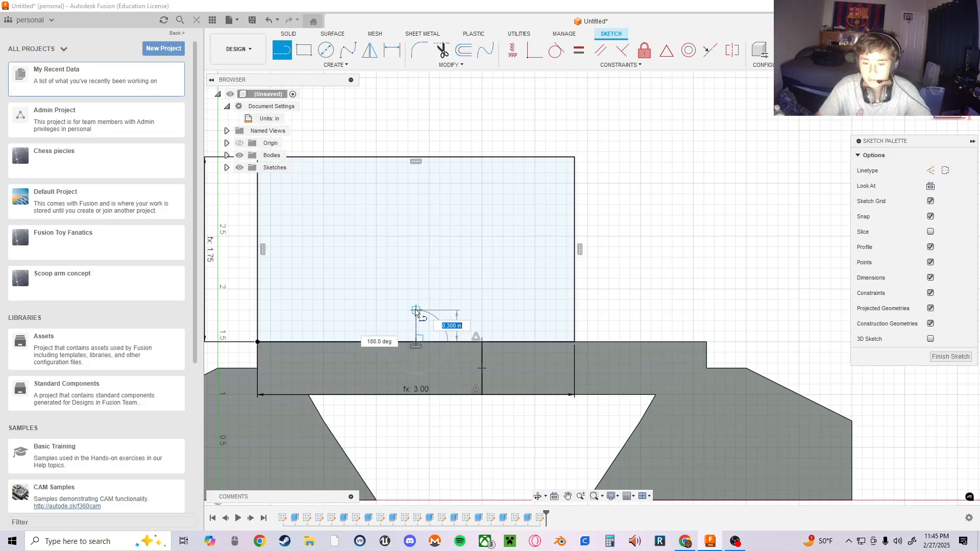
pyautogui.click(416, 310)
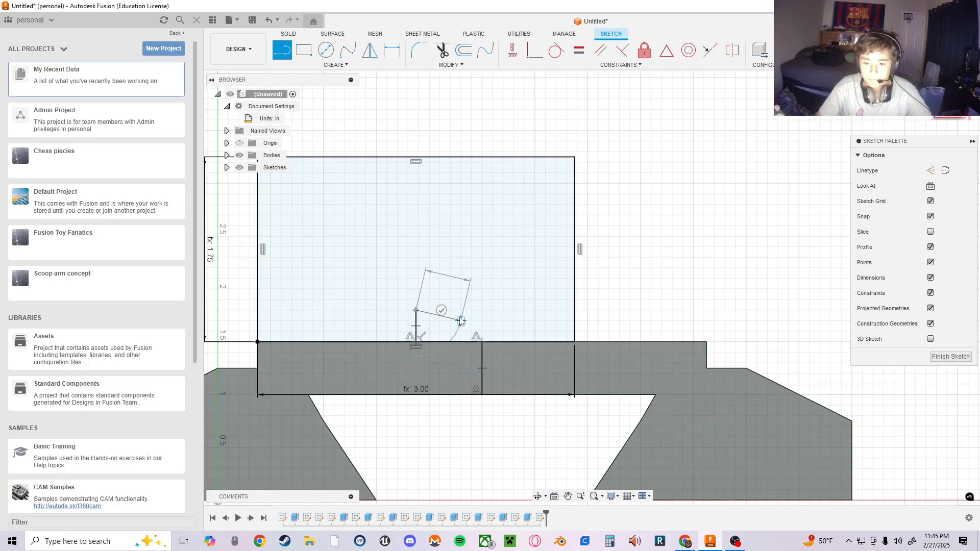
pyautogui.press('Escape')
pyautogui.scroll(-3, 456, 321)
pyautogui.scroll(5, 462, 310)
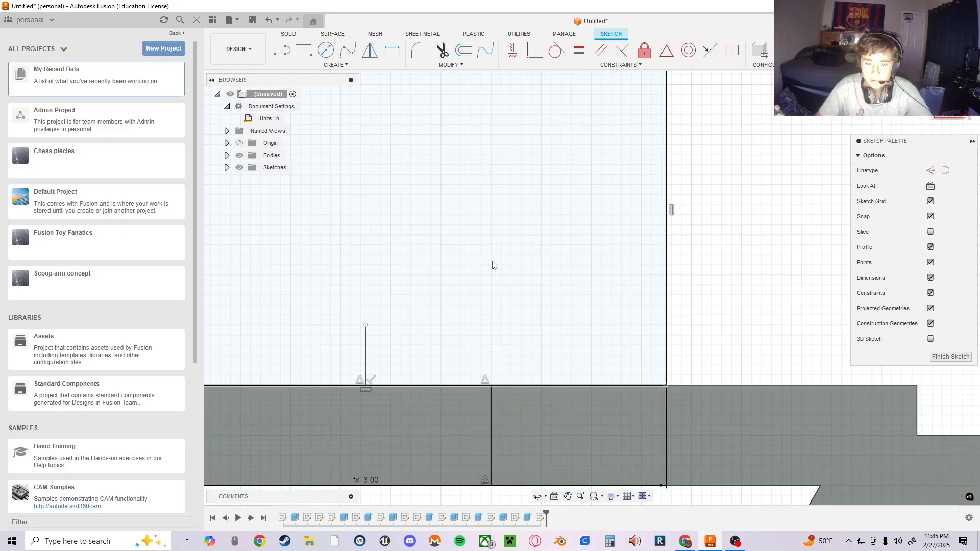
# - Try to move the short vertical line point to point, from its lower end to the upper end of the body's centre line
pyautogui.click(615, 66)
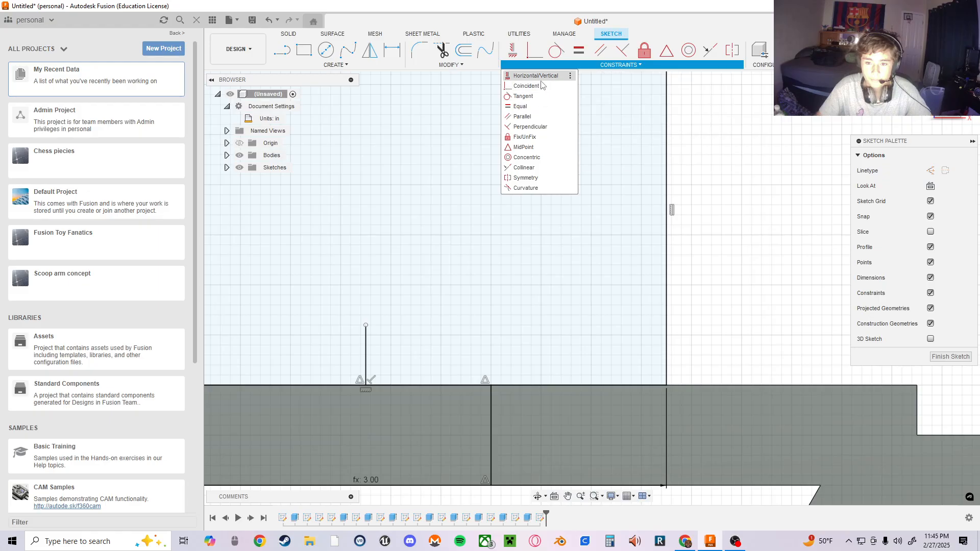
pyautogui.click(366, 352)
pyautogui.press('m')
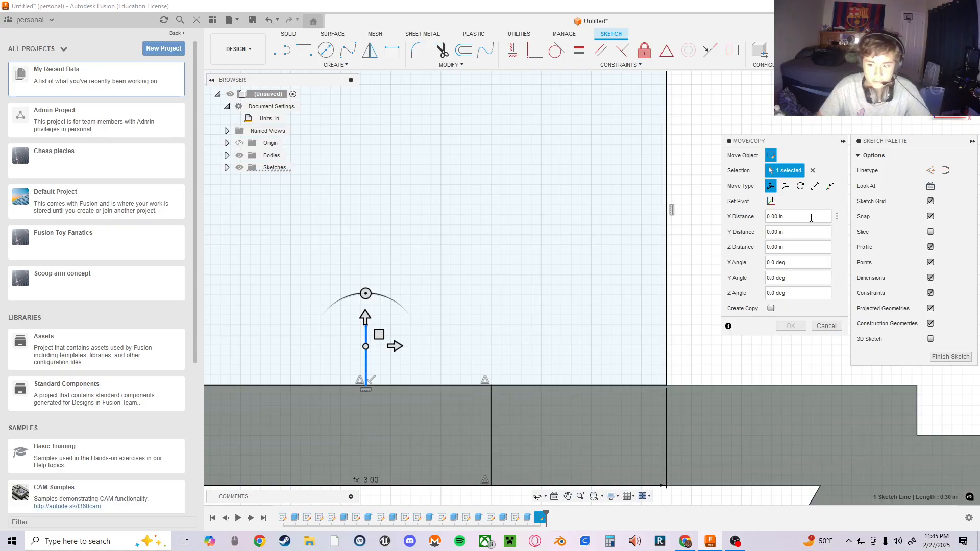
pyautogui.click(814, 185)
pyautogui.click(366, 383)
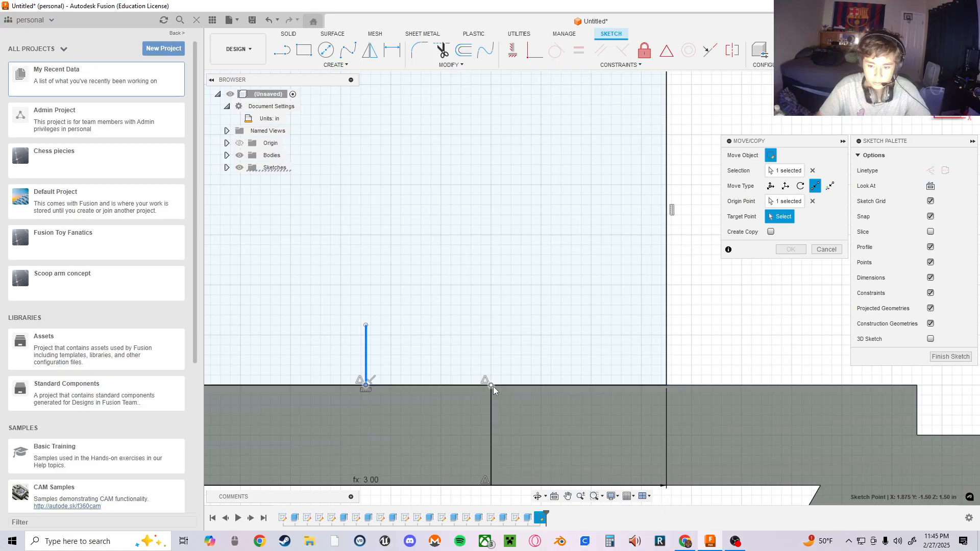
pyautogui.click(492, 386)
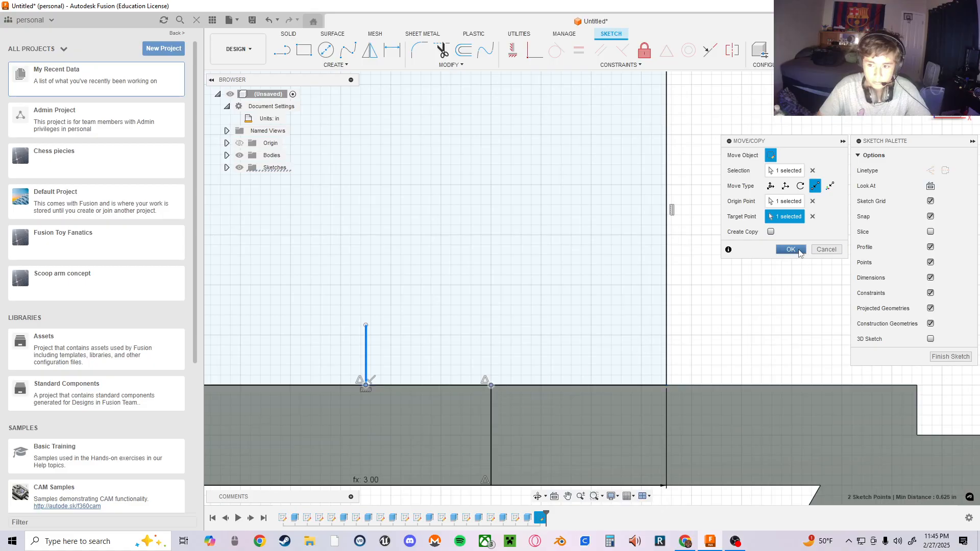
pyautogui.click(790, 249)
# - Delete the short vertical line inside the rectangle
pyautogui.click(366, 363)
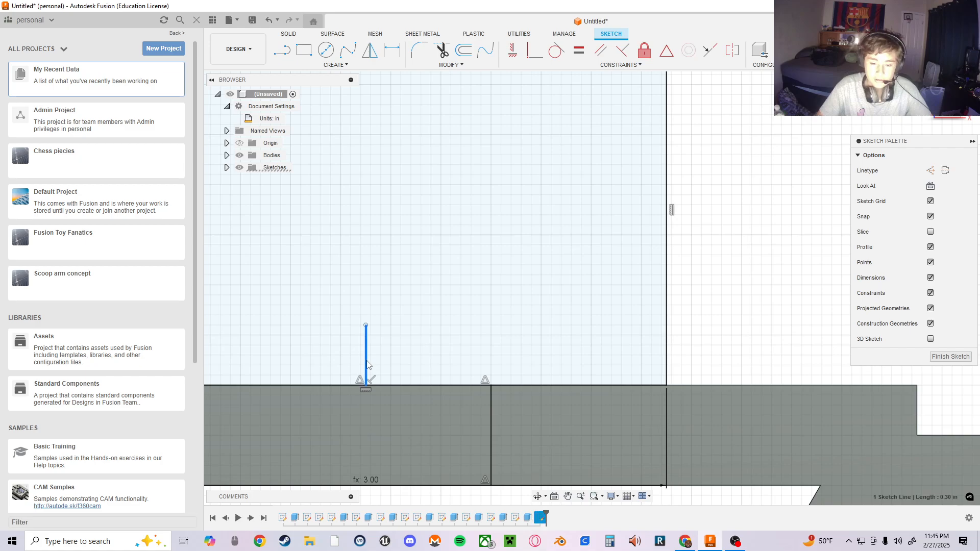
pyautogui.rightClick(366, 343)
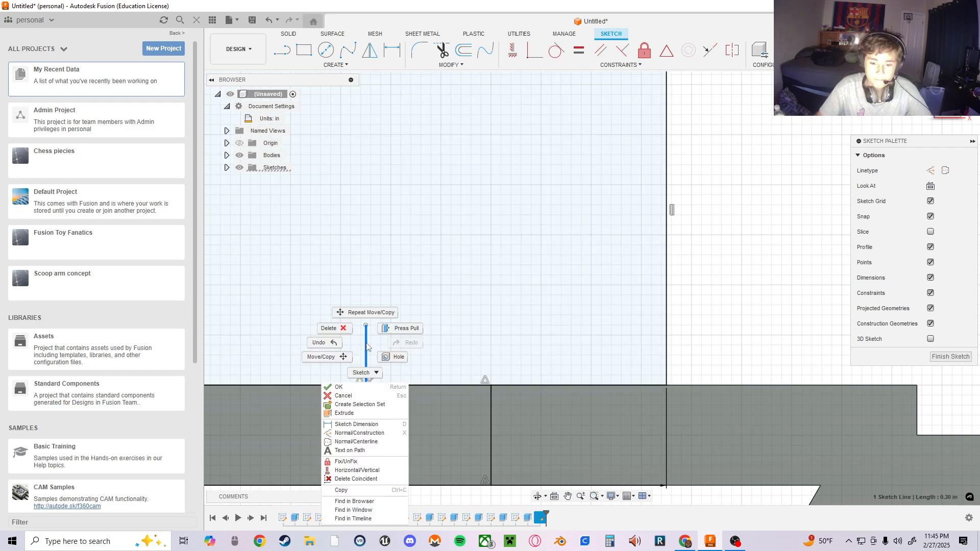
pyautogui.click(342, 332)
pyautogui.scroll(-3, 564, 296)
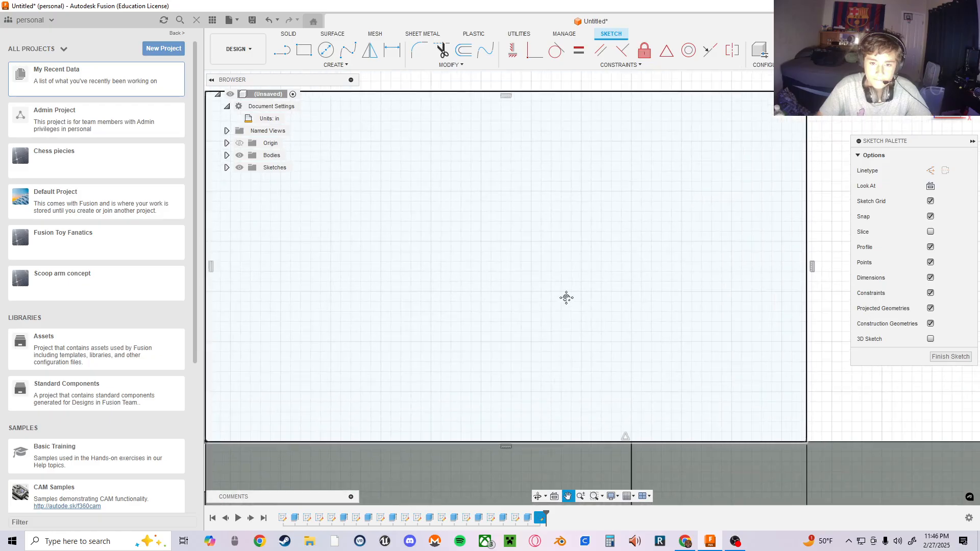
# - Undo the recent sketch edits, including both vertical lines and the rectangle on the raised section
pyautogui.hotkey('ctrl', 'z')
pyautogui.hotkey('ctrl', 'z')
pyautogui.hotkey('ctrl', 'z')
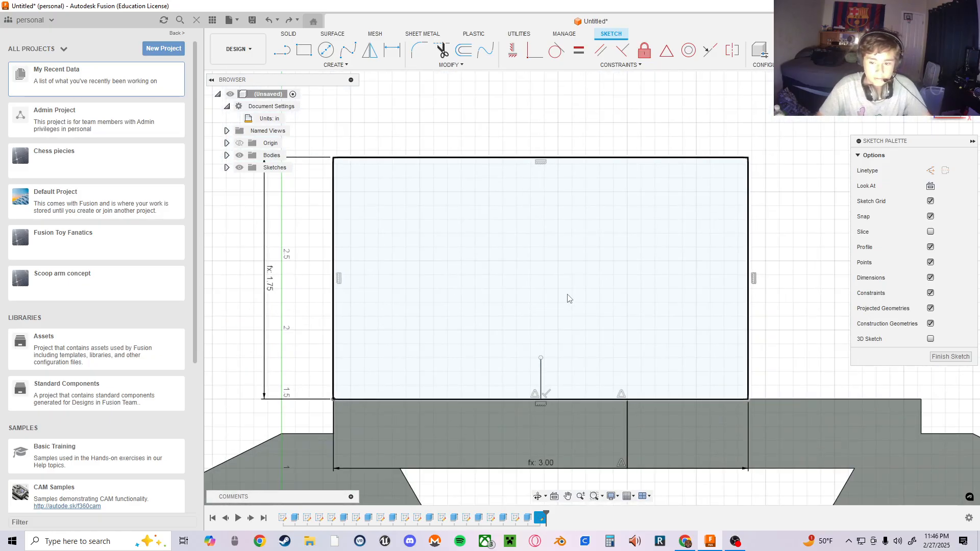
pyautogui.hotkey('ctrl', 'z')
# - Draw a two-point rectangle in the empty space above the raised section, with width Box_length and height Box_height
pyautogui.click(304, 49)
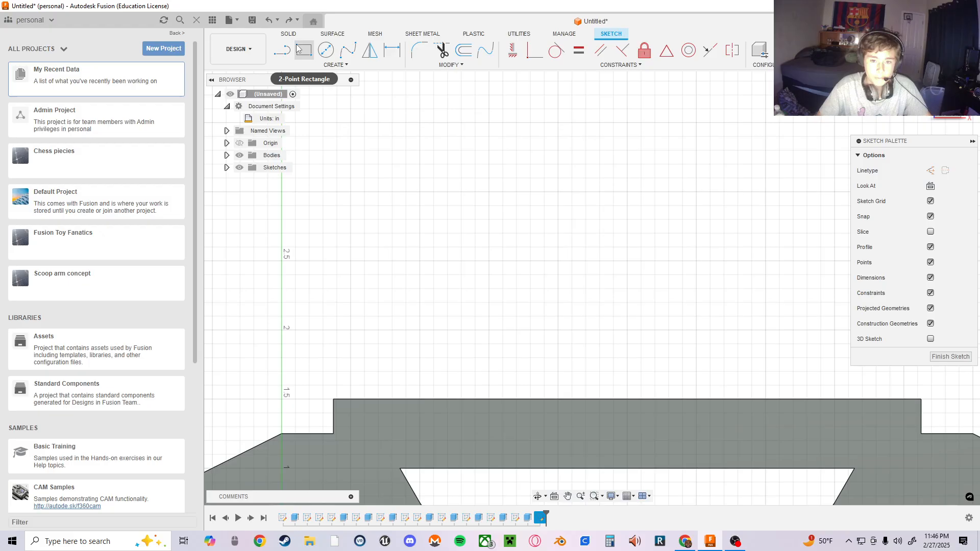
pyautogui.click(448, 108)
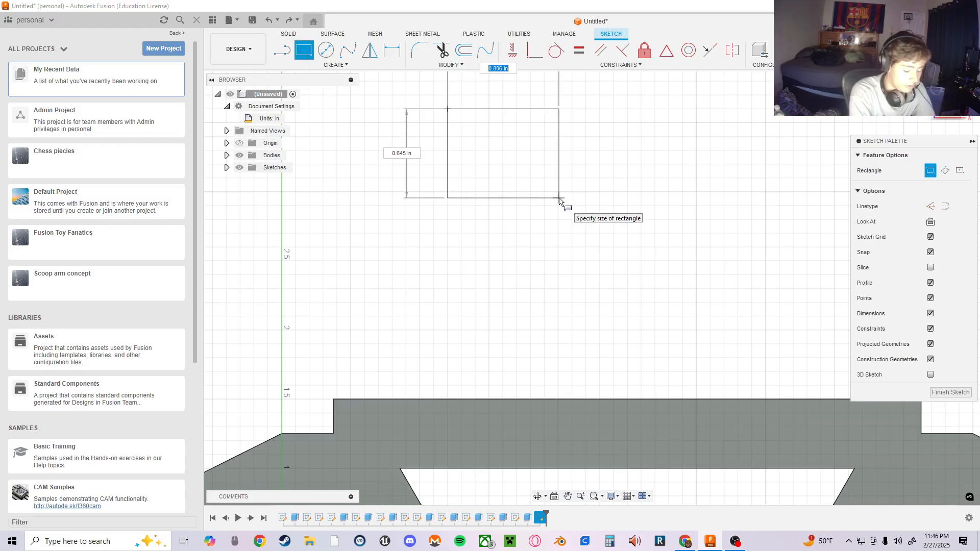
pyautogui.write('bo')
pyautogui.press('Down')
pyautogui.press('Down')
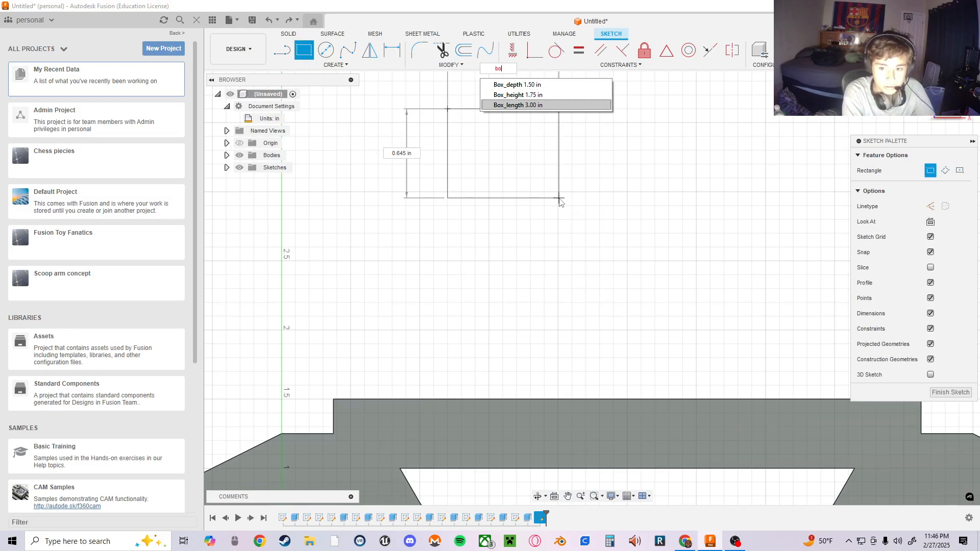
pyautogui.press('Return')
pyautogui.press('Tab')
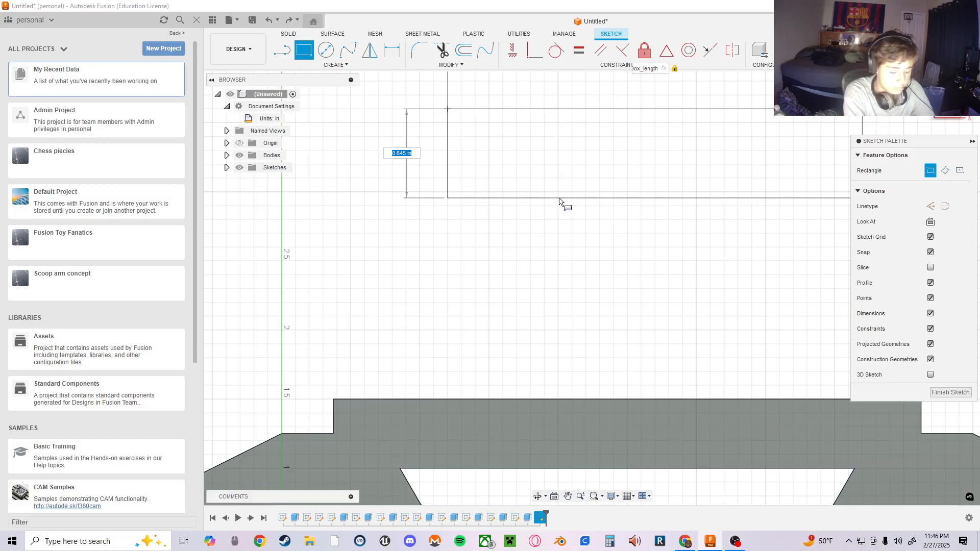
pyautogui.write('box')
pyautogui.press('Down')
pyautogui.press('Return')
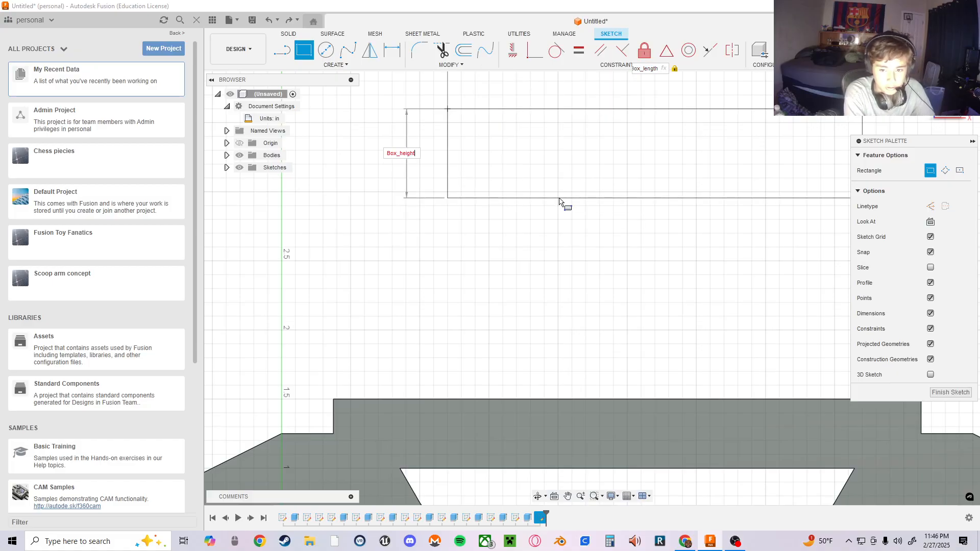
pyautogui.press('Return')
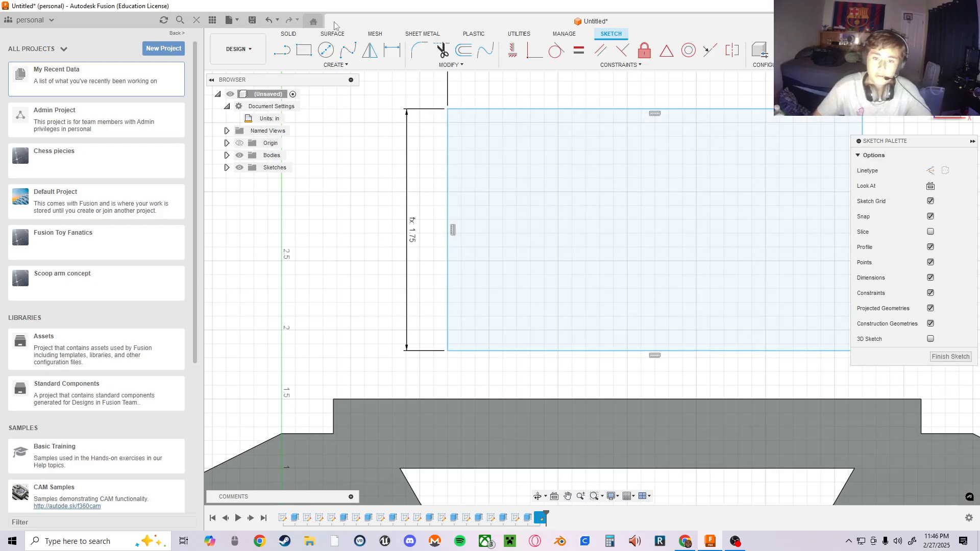
# - Draw a short vertical line upward from the midpoint of the floating rectangle's bottom edge
pyautogui.press('l')
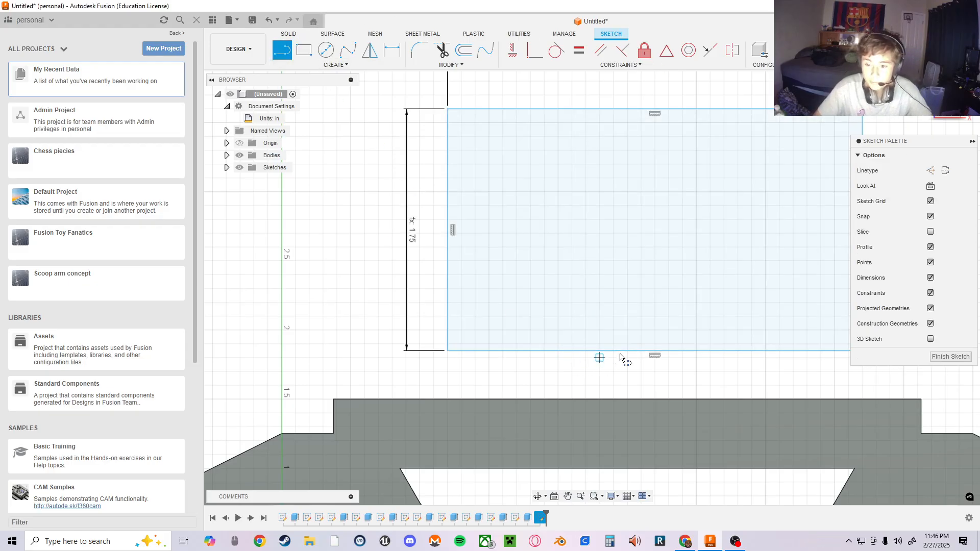
pyautogui.click(654, 350)
pyautogui.click(656, 308)
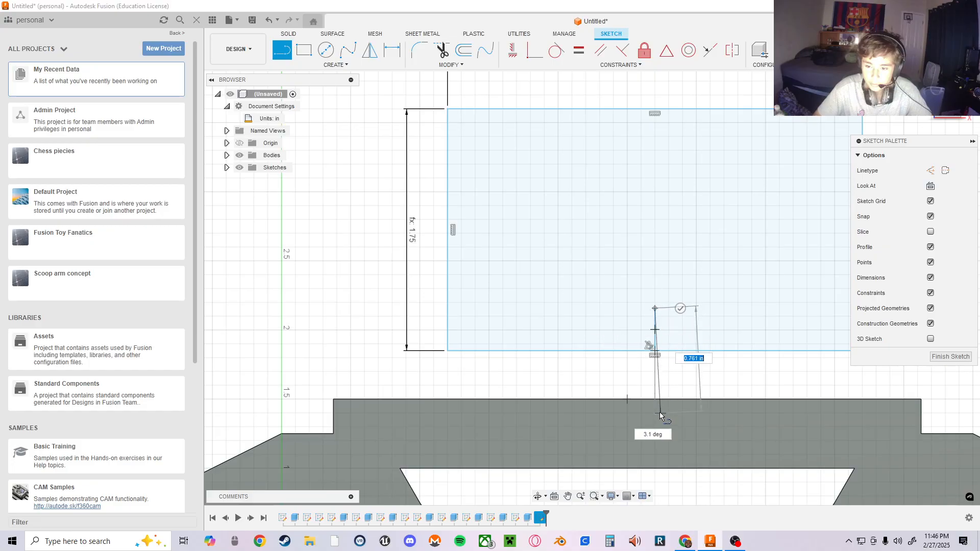
pyautogui.press('Escape')
# - Draw a vertical centre line on the body from the midpoint of the cutout's upper edge to the midpoint of the raised section's top edge
pyautogui.click(282, 49)
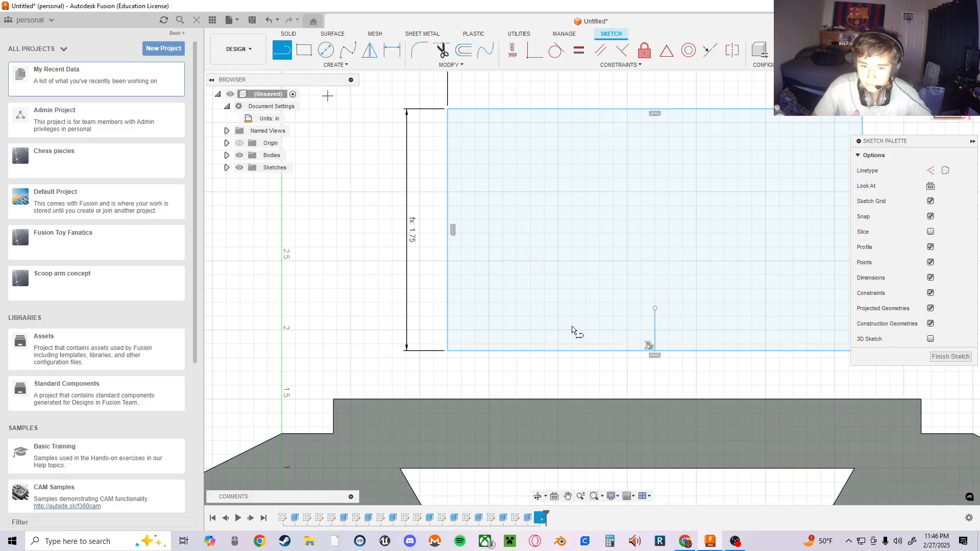
pyautogui.click(627, 468)
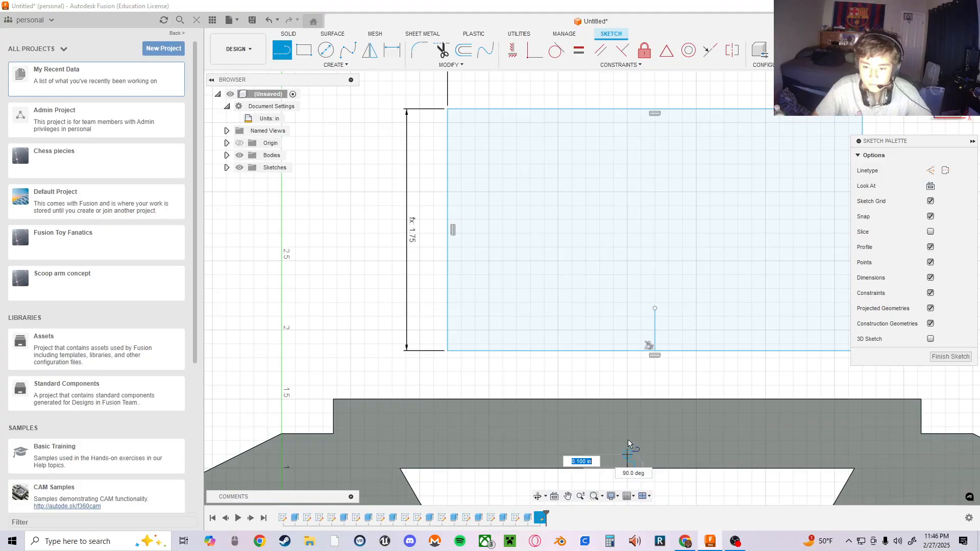
pyautogui.click(627, 400)
pyautogui.moveTo(622, 360); pyautogui.dragTo(506, 289, button='middle')
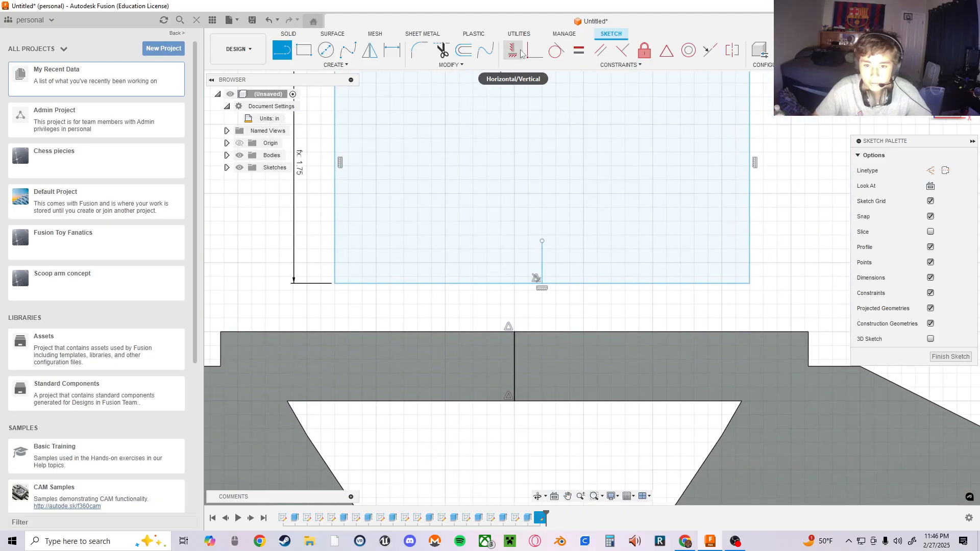
pyautogui.click(615, 65)
pyautogui.press('Escape')
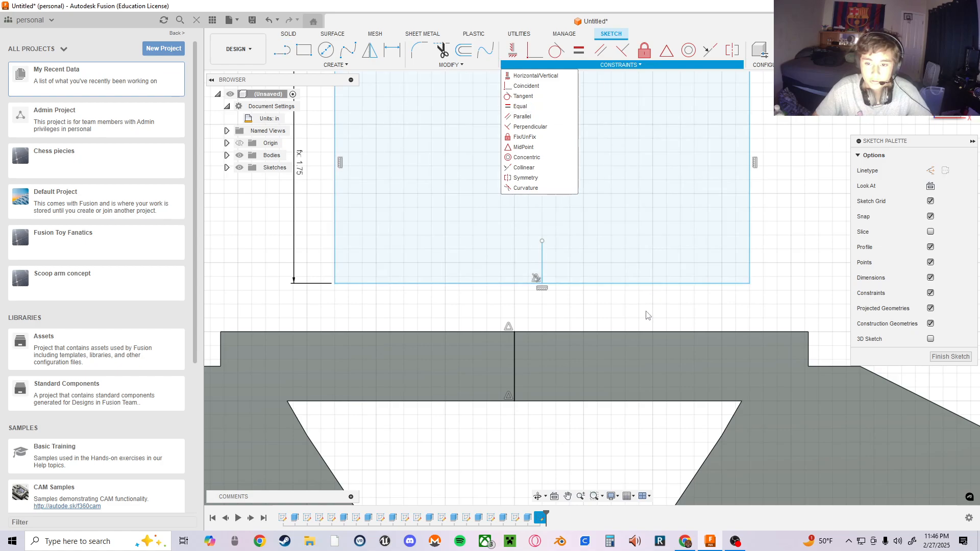
# - Move the midpoint of the rectangle's bottom edge point to point onto the upper end of the body's centre line
pyautogui.click(640, 315)
pyautogui.press('m')
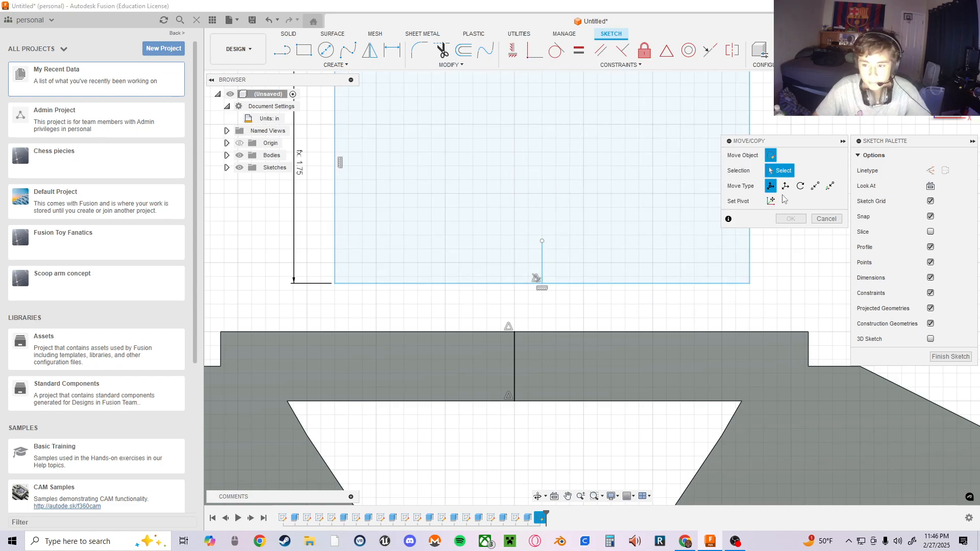
pyautogui.click(815, 187)
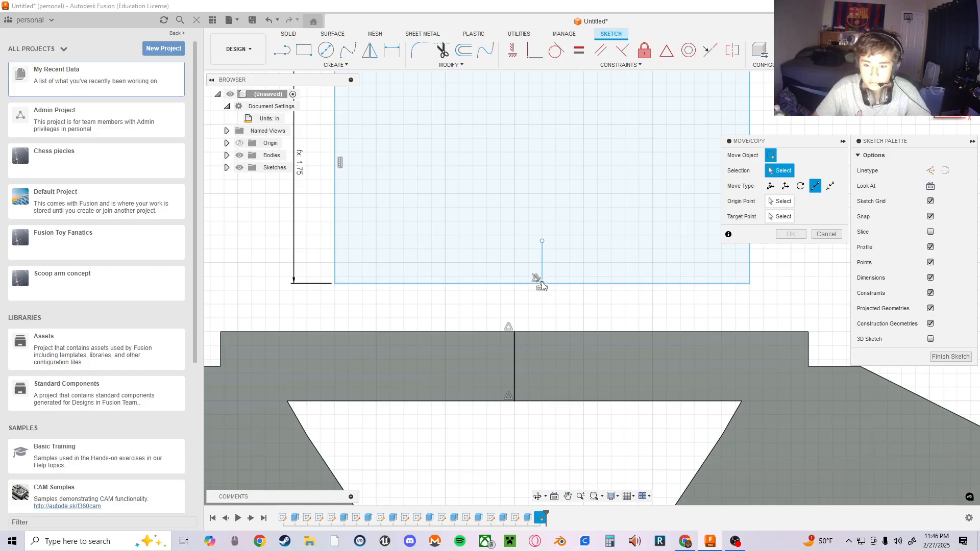
pyautogui.click(542, 286)
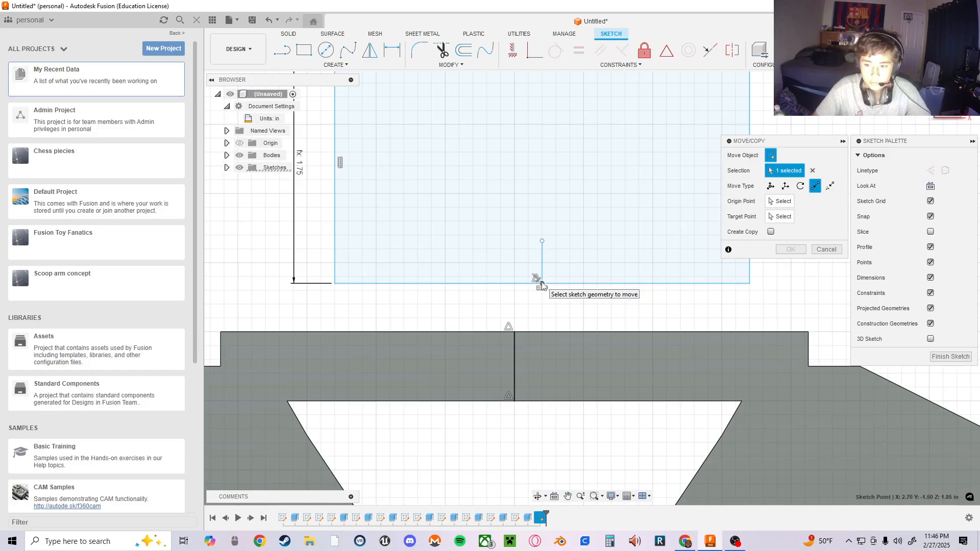
pyautogui.click(781, 201)
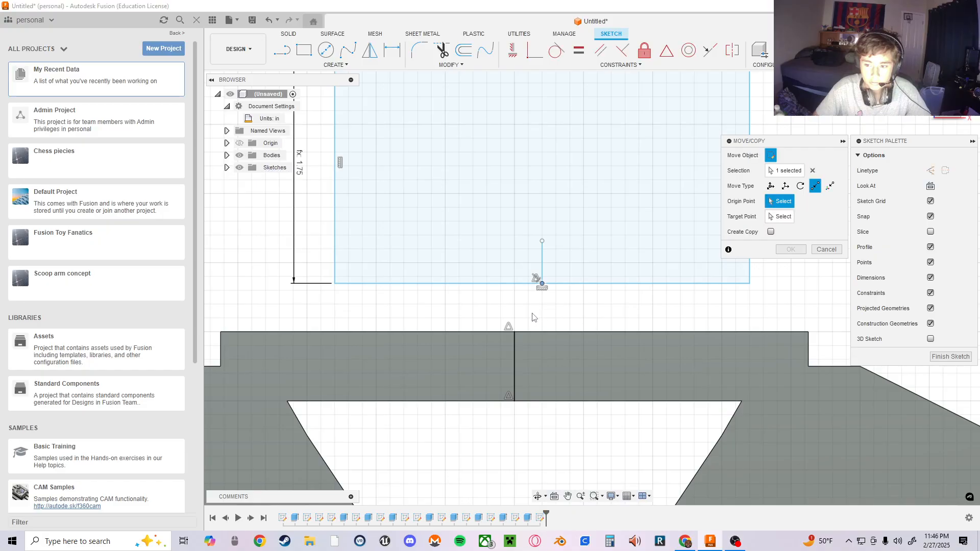
pyautogui.click(542, 287)
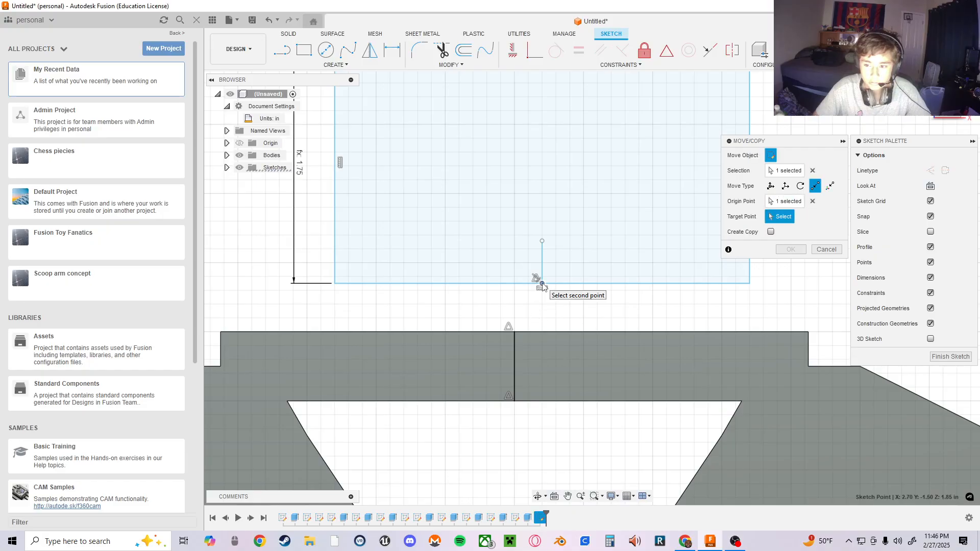
pyautogui.click(514, 332)
pyautogui.scroll(-2, 636, 324)
pyautogui.moveTo(629, 315); pyautogui.dragTo(640, 323, button='middle')
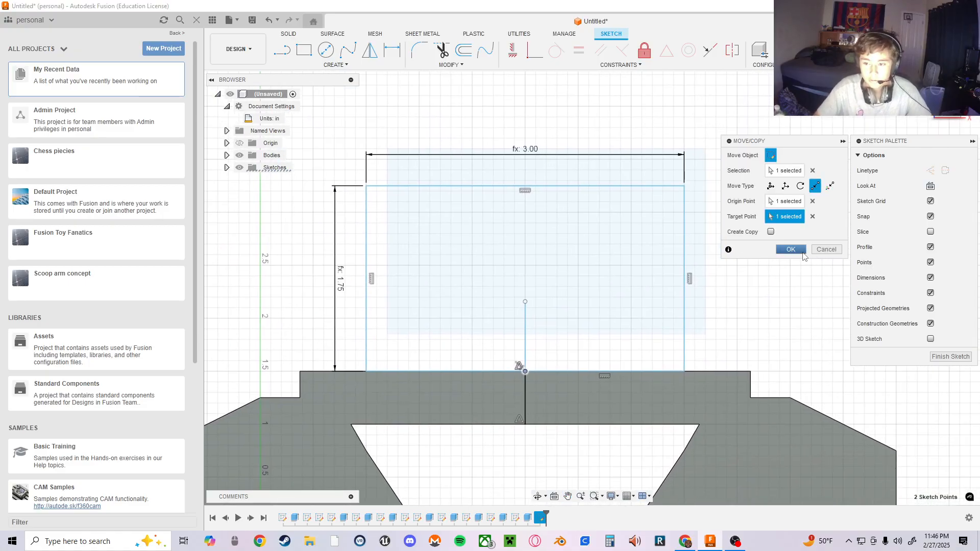
pyautogui.click(800, 251)
pyautogui.moveTo(747, 301)
pyautogui.mouseDown(button='middle')
pyautogui.moveTo(760, 289)
pyautogui.moveTo(709, 300)
pyautogui.moveTo(708, 326)
pyautogui.moveTo(723, 286)
pyautogui.moveTo(736, 332)
pyautogui.moveTo(763, 339)
pyautogui.moveTo(766, 317)
pyautogui.mouseUp(button='middle')
pyautogui.scroll(-1, 760, 289)
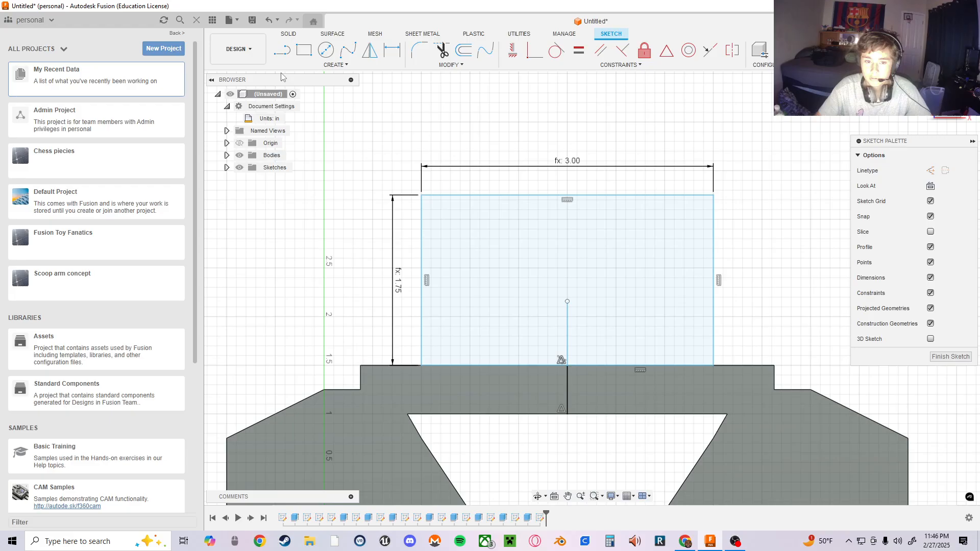
pyautogui.click(282, 50)
pyautogui.scroll(3, 426, 225)
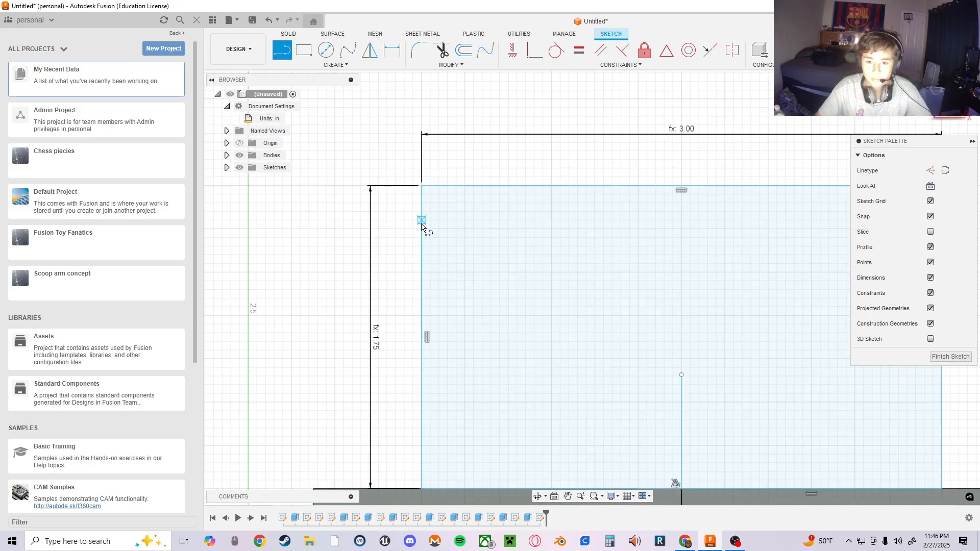
pyautogui.press('Escape')
pyautogui.moveTo(617, 298); pyautogui.dragTo(518, 182, button='middle')
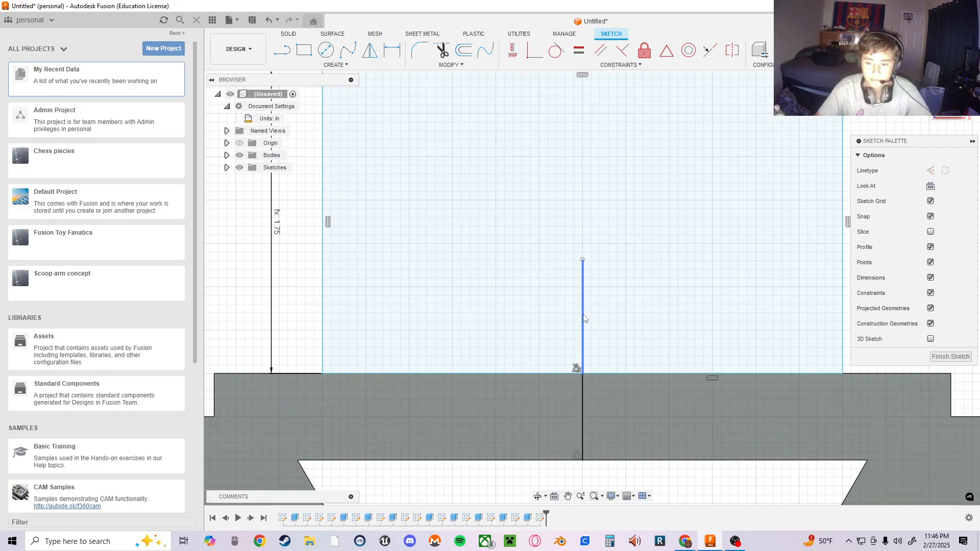
# - Delete the short vertical line inside the rectangle and the vertical centre line on the body
pyautogui.rightClick(584, 319)
pyautogui.click(542, 299)
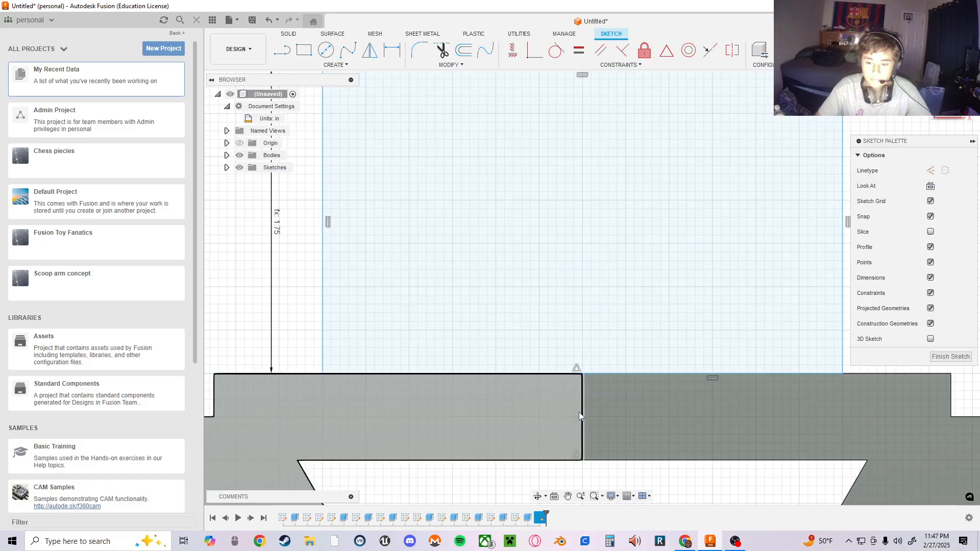
pyautogui.click(582, 409)
pyautogui.rightClick(583, 409)
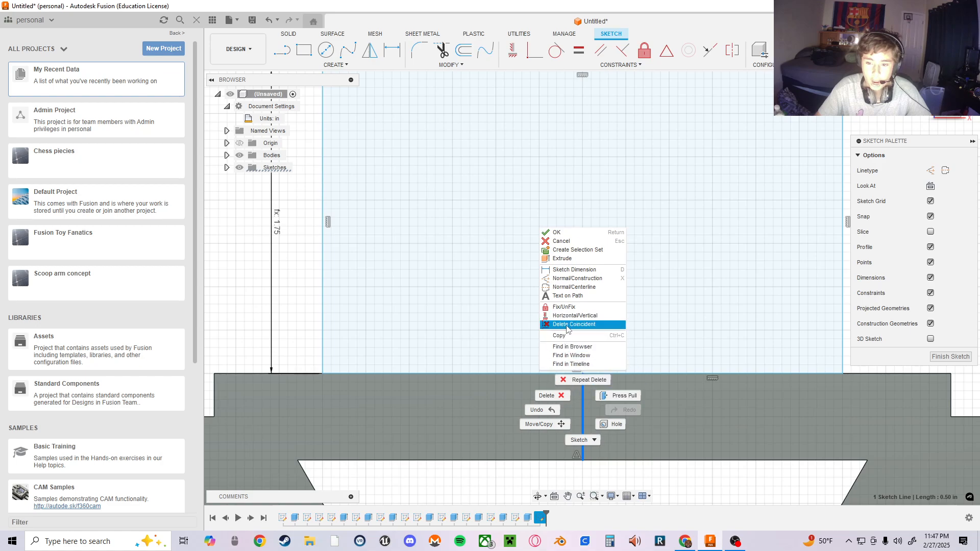
pyautogui.click(568, 325)
pyautogui.rightClick(581, 424)
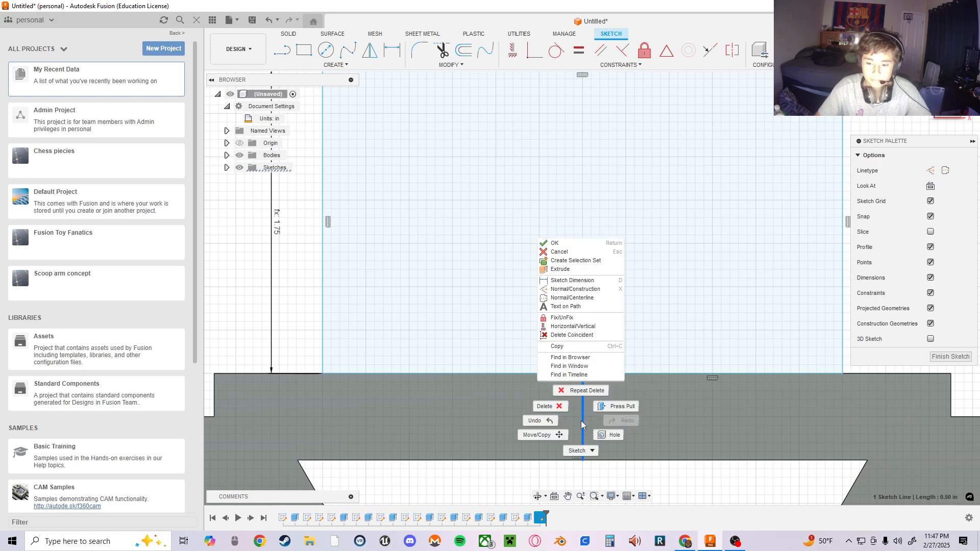
pyautogui.click(548, 408)
pyautogui.moveTo(587, 224); pyautogui.dragTo(677, 322)
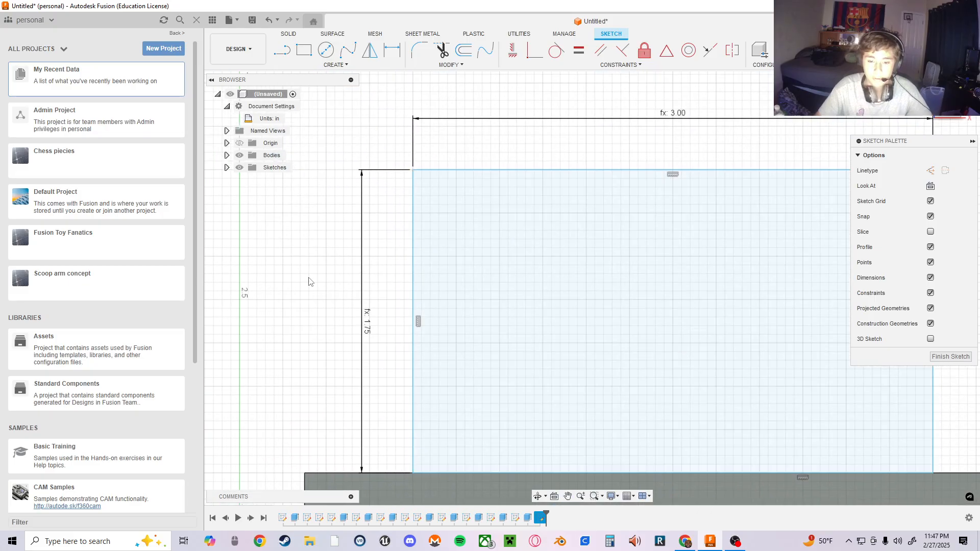
pyautogui.click(282, 49)
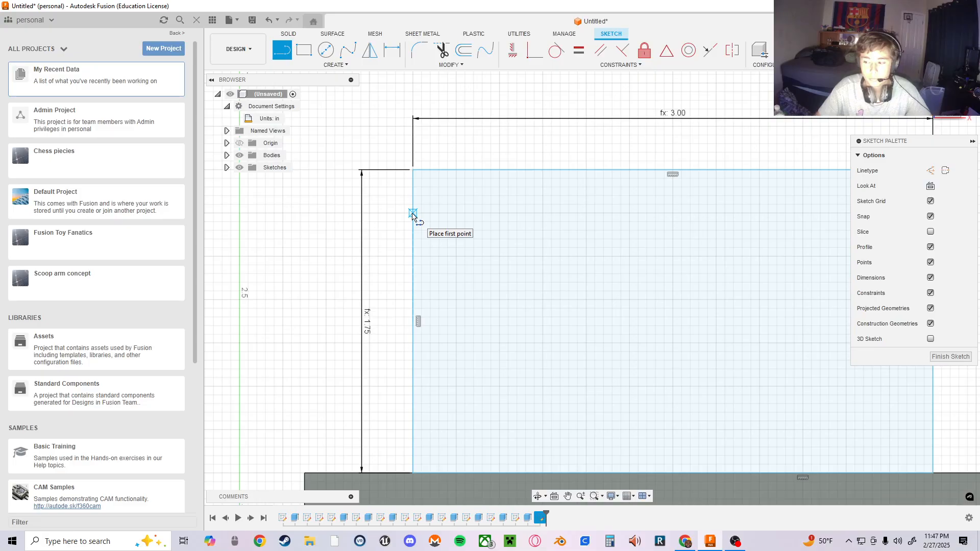
pyautogui.moveTo(594, 228)
pyautogui.mouseDown(button='middle')
pyautogui.moveTo(326, 209)
pyautogui.moveTo(451, 226)
pyautogui.mouseUp(button='middle')
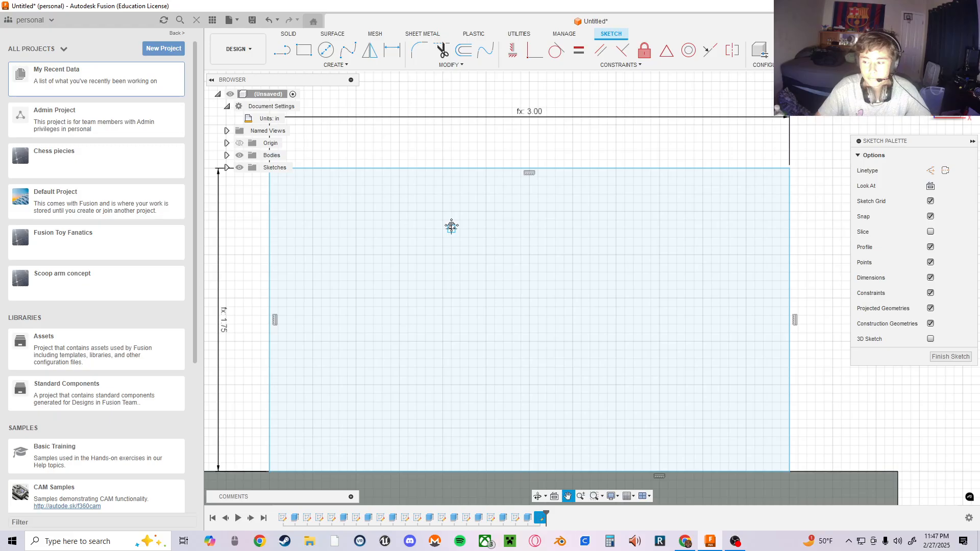
pyautogui.press('l')
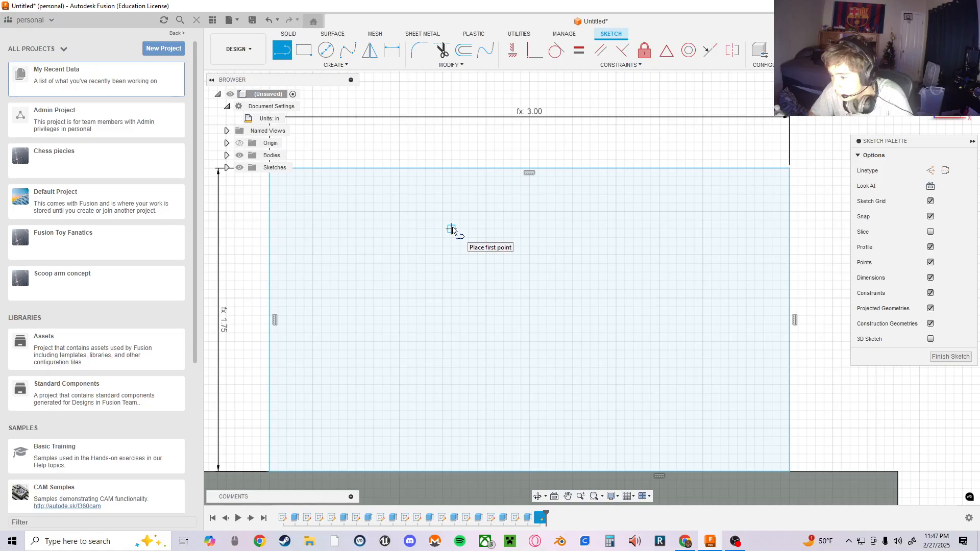
pyautogui.press('Escape')
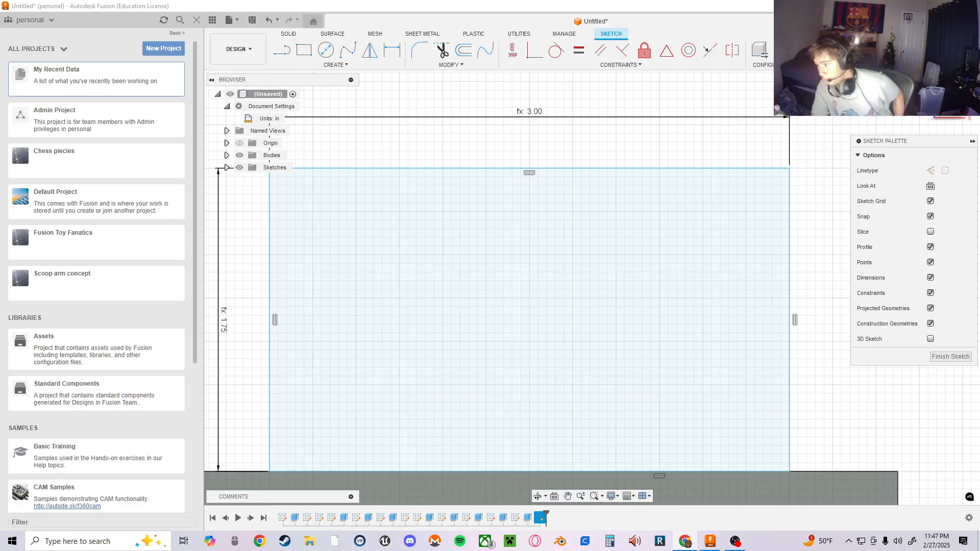
pyautogui.press('l')
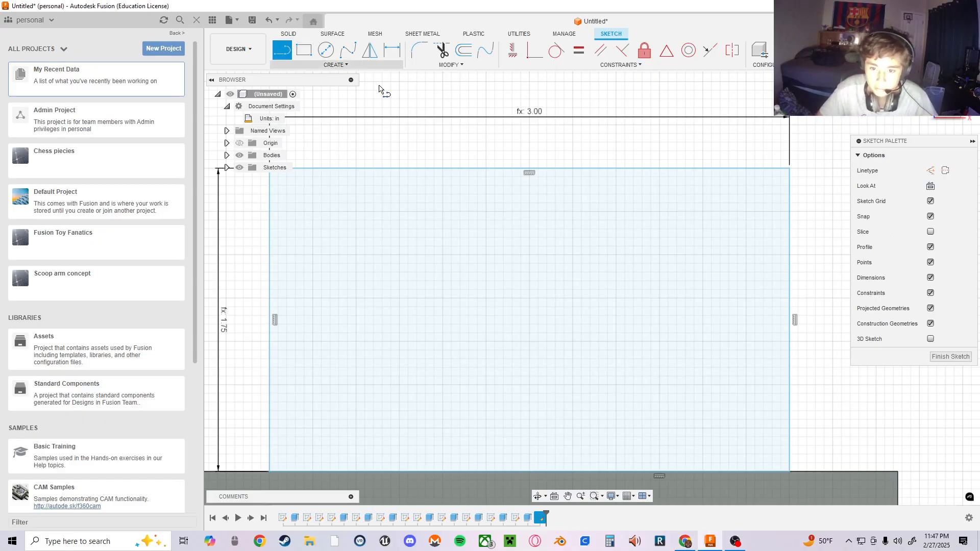
pyautogui.moveTo(367, 286); pyautogui.dragTo(545, 302, button='middle')
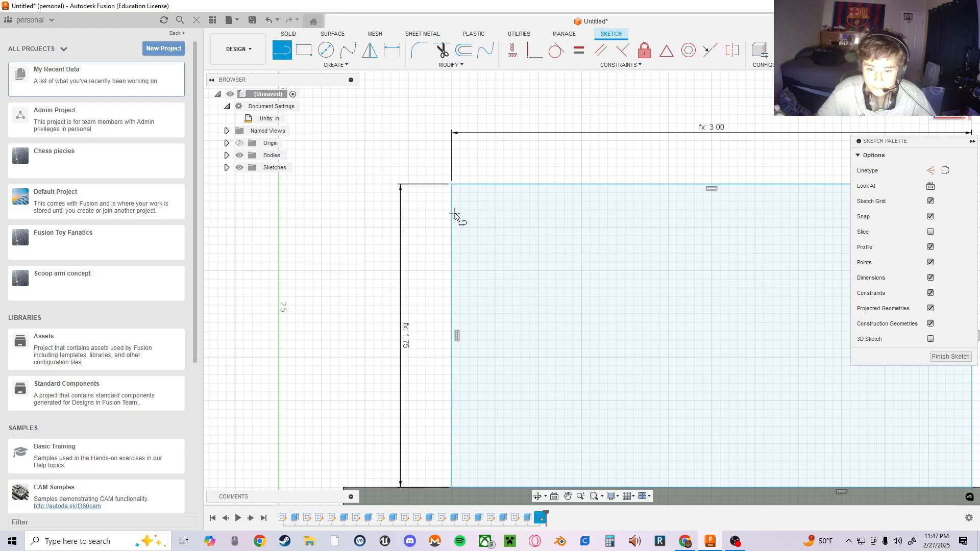
pyautogui.press('Escape')
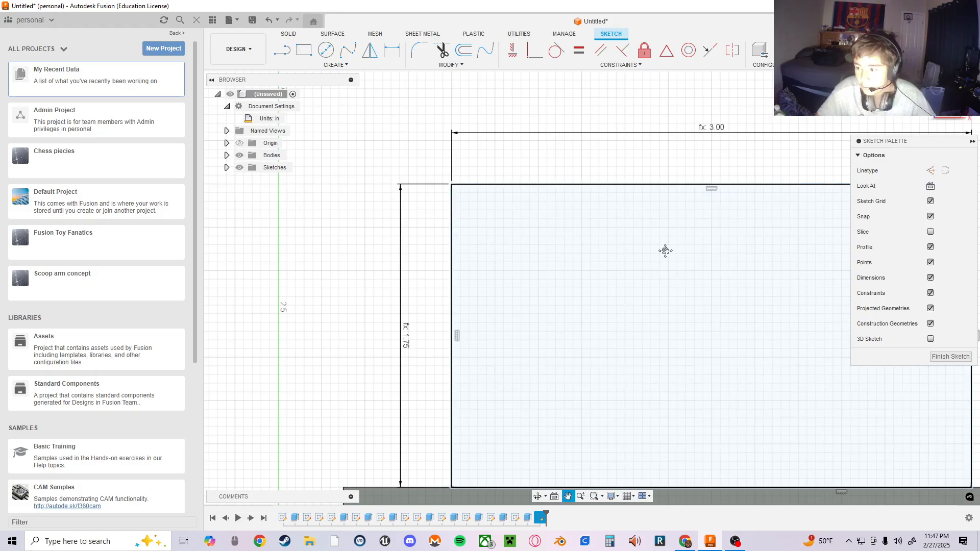
pyautogui.moveTo(663, 250); pyautogui.dragTo(597, 239, button='middle')
pyautogui.click(597, 239)
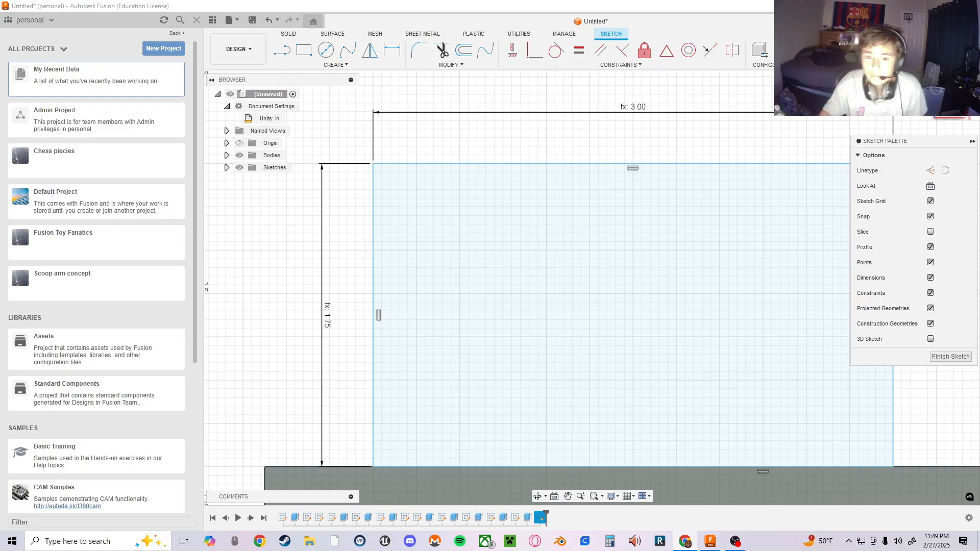
# - Draw a horizontal line of length Traingle_base outward from the rectangle's lower-left corner along its bottom edge direction
pyautogui.moveTo(475, 271); pyautogui.dragTo(620, 181, button='middle')
pyautogui.click(282, 50)
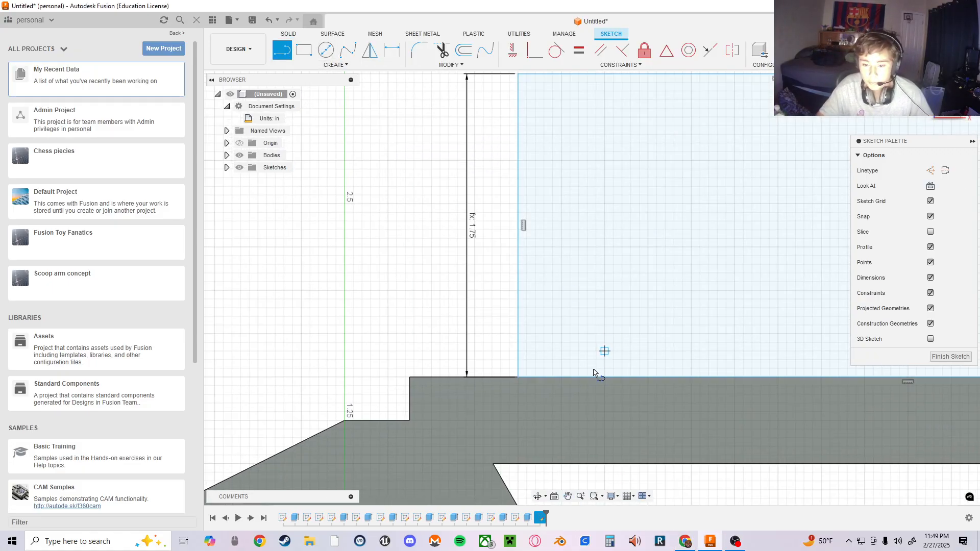
pyautogui.click(515, 376)
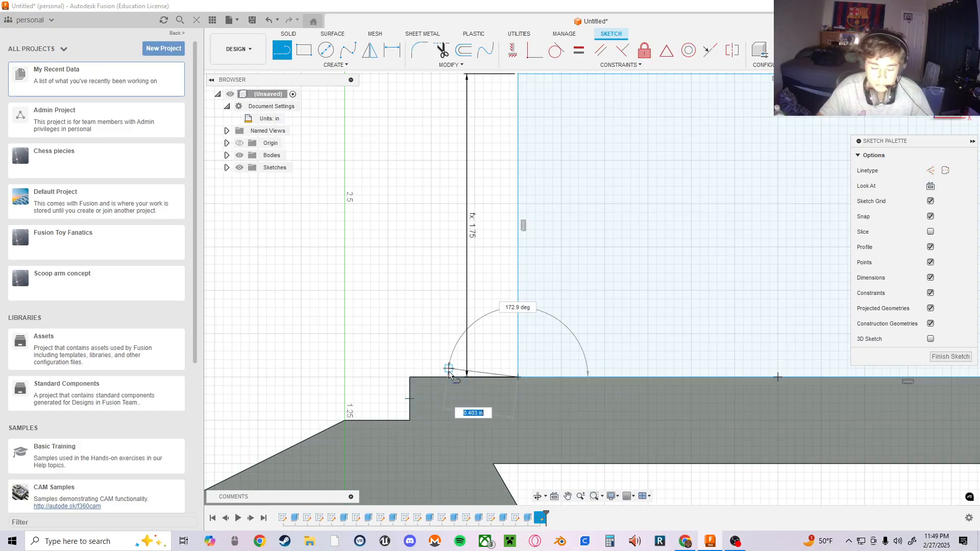
pyautogui.write('base')
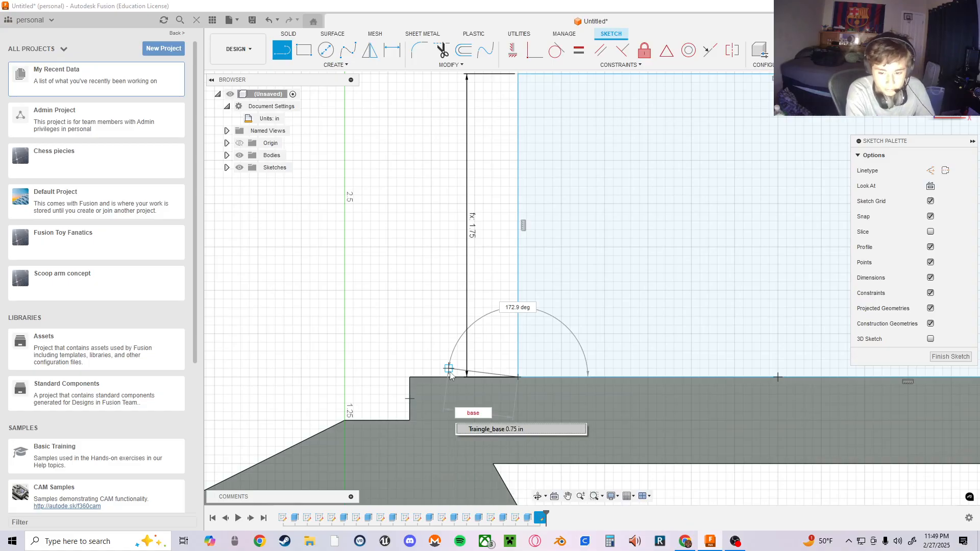
pyautogui.press('Tab')
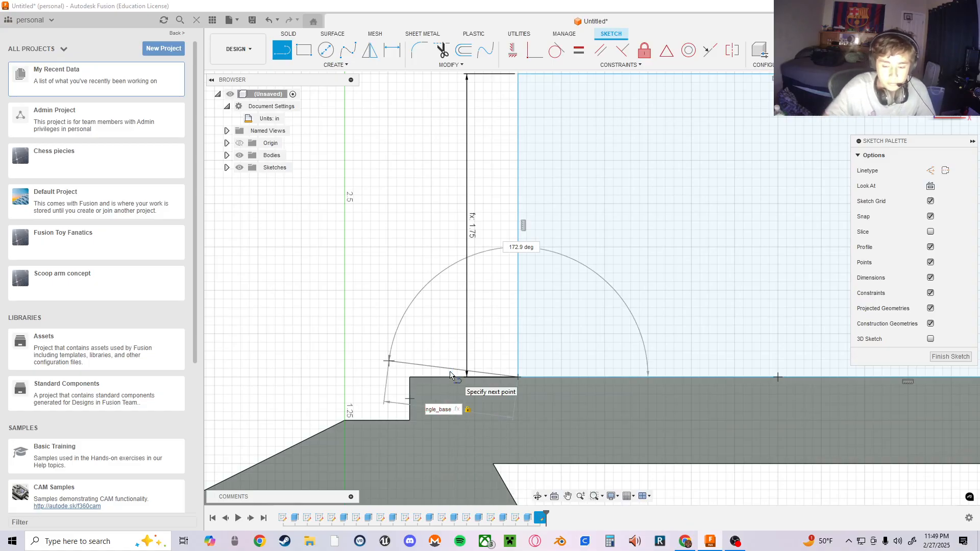
pyautogui.press('Return')
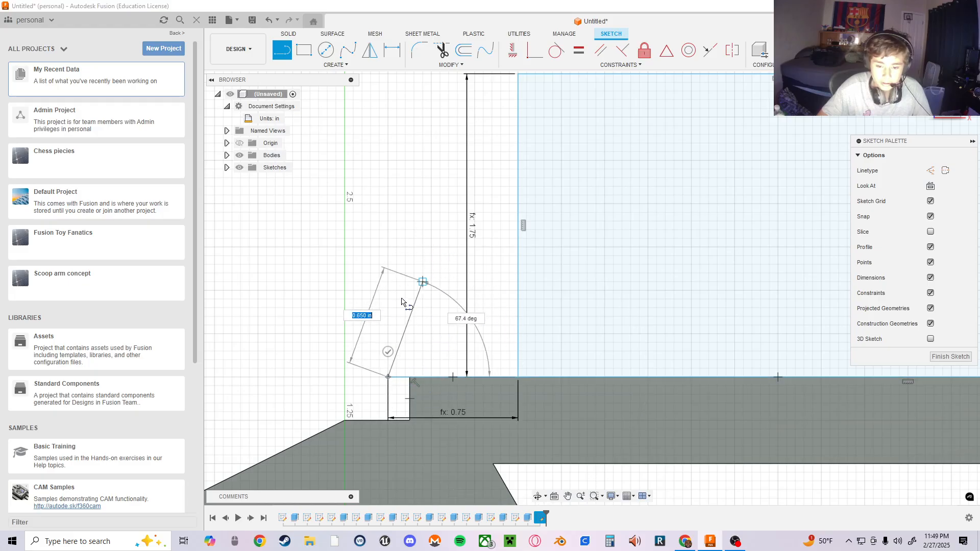
pyautogui.moveTo(389, 244); pyautogui.dragTo(381, 333, button='middle')
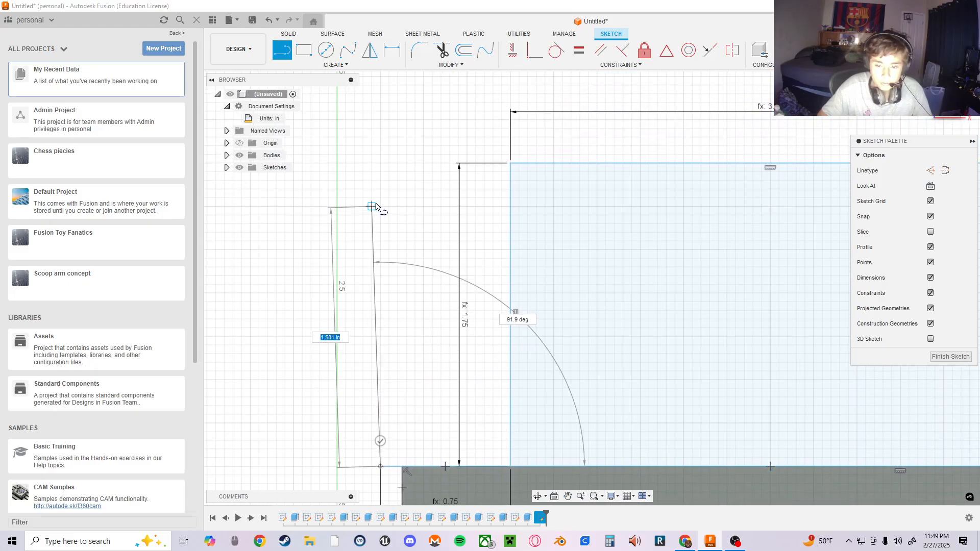
pyautogui.press('Escape')
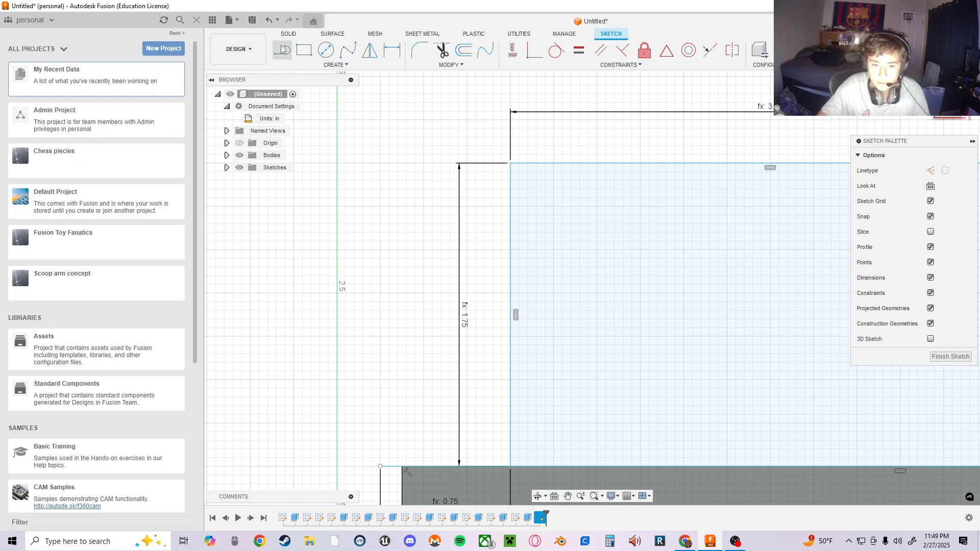
# - Draw a line sloping outward and down at 30° from the rectangle's upper-left corner and close it vertically to the left base line's outer end
pyautogui.click(282, 50)
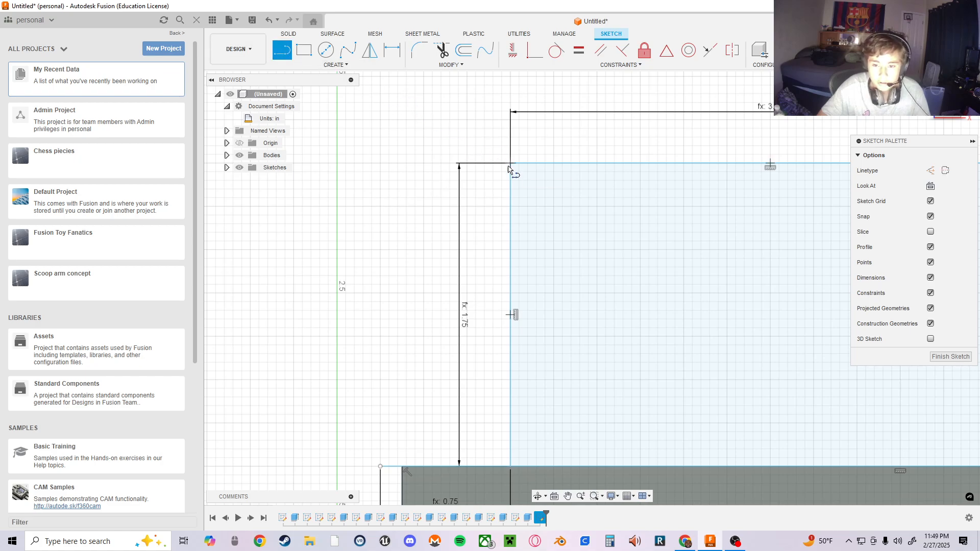
pyautogui.moveTo(511, 164); pyautogui.dragTo(387, 246)
pyautogui.press('Tab')
pyautogui.write('30')
pyautogui.press('Tab')
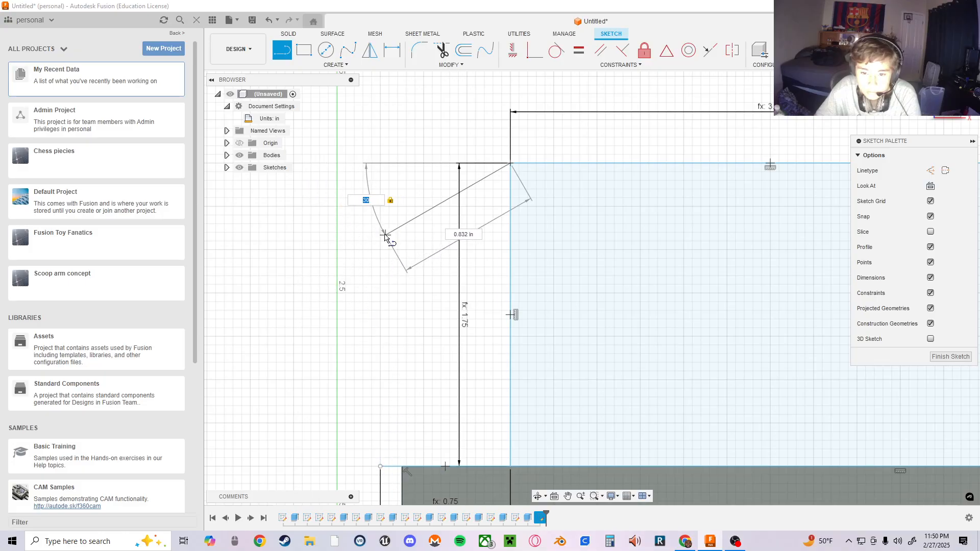
pyautogui.click(380, 239)
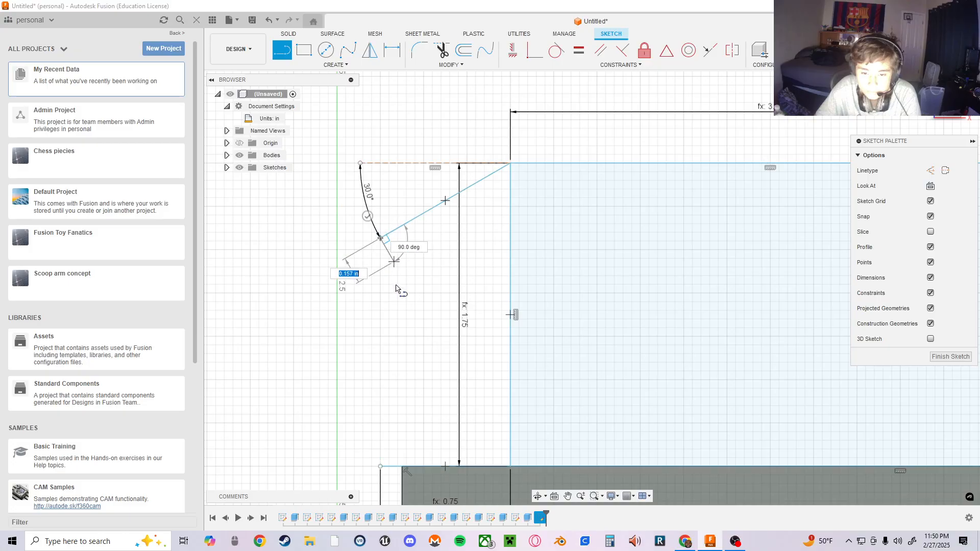
pyautogui.click(381, 466)
# - Draw a horizontal line of length Traingle_base outward from the rectangle's lower-right corner, perpendicular to its side
pyautogui.moveTo(555, 320); pyautogui.dragTo(430, 306, button='middle')
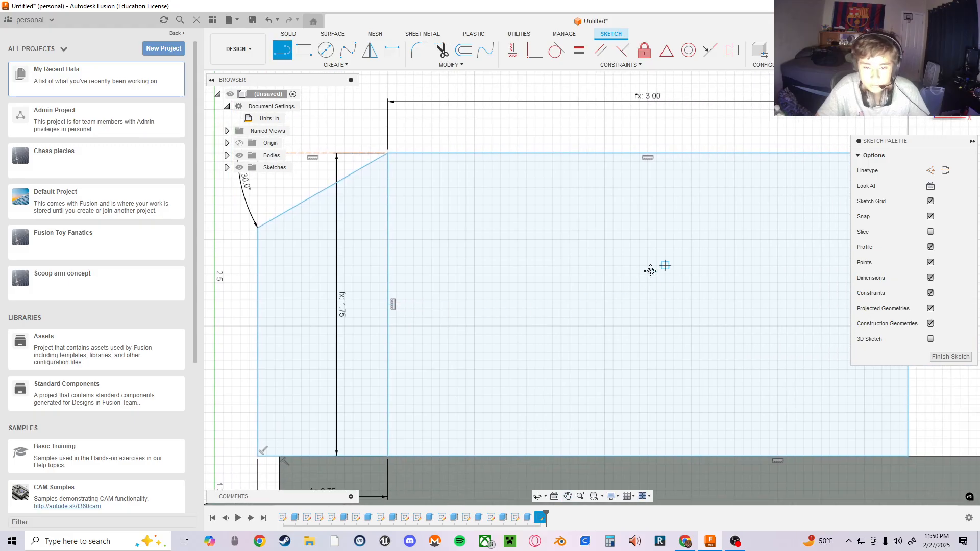
pyautogui.moveTo(649, 267)
pyautogui.mouseDown(button='middle')
pyautogui.moveTo(402, 328)
pyautogui.moveTo(359, 318)
pyautogui.mouseUp(button='middle')
pyautogui.moveTo(665, 330); pyautogui.dragTo(515, 221, button='middle')
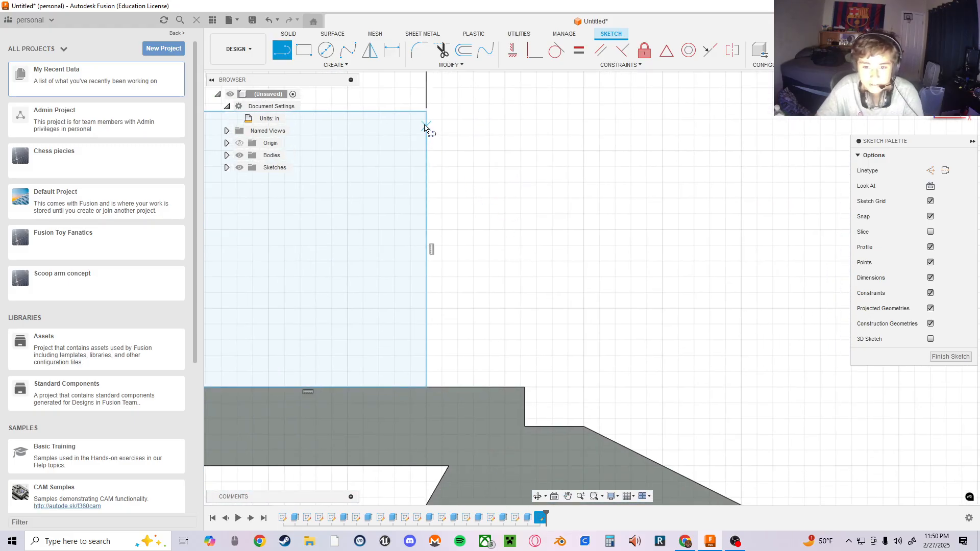
pyautogui.moveTo(463, 351); pyautogui.dragTo(476, 389, button='middle')
pyautogui.click(440, 430)
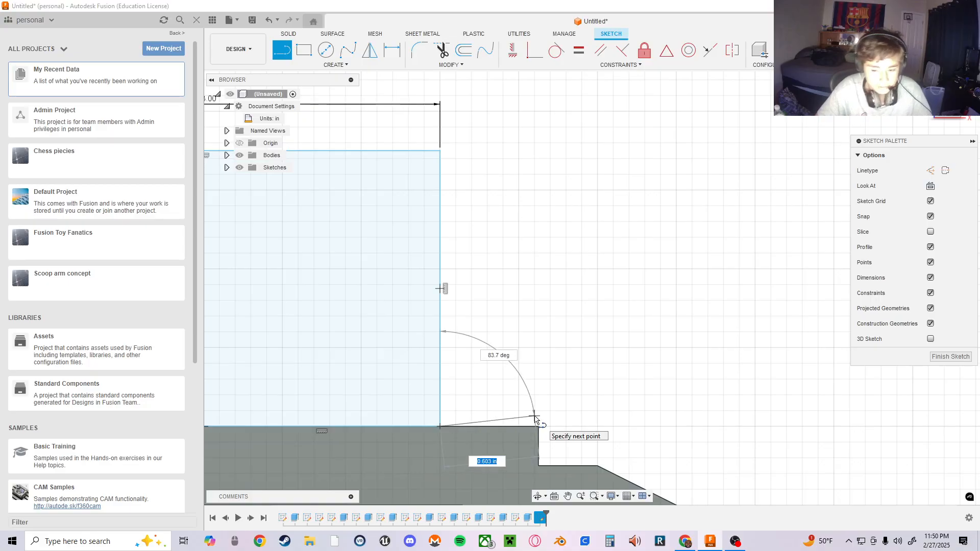
pyautogui.write('base')
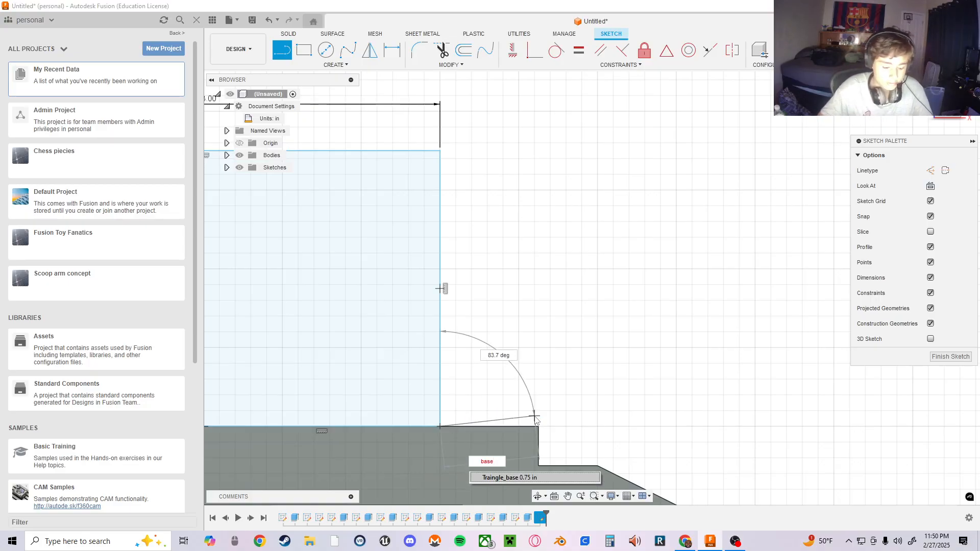
pyautogui.press('Tab')
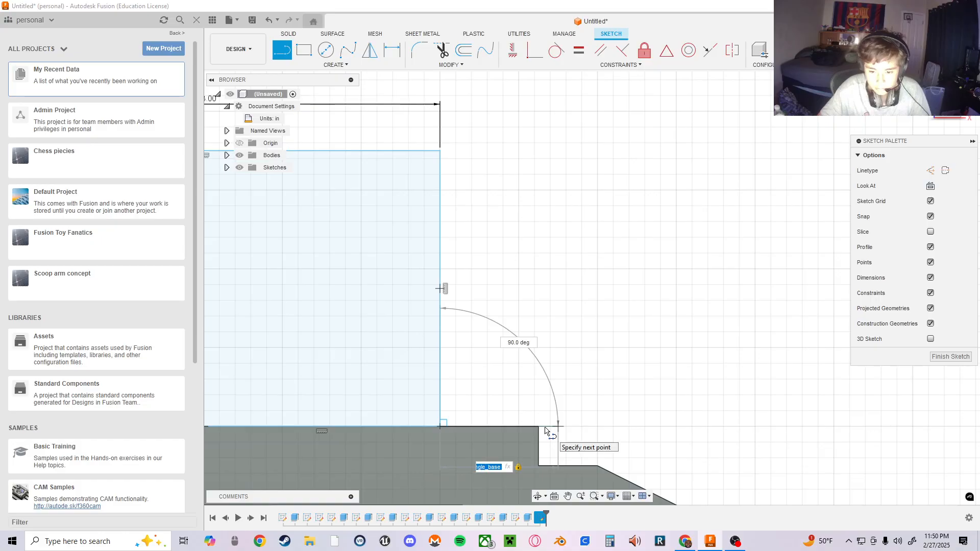
pyautogui.click(547, 431)
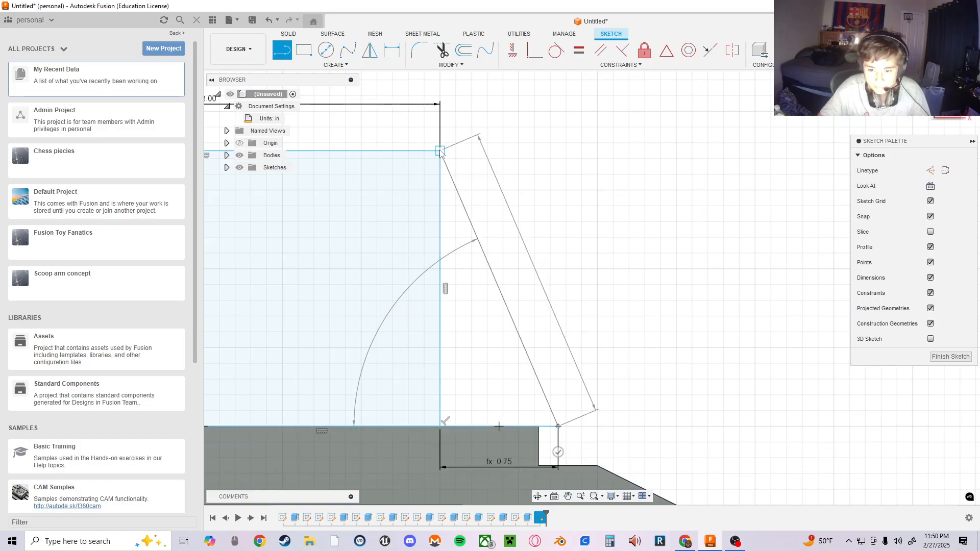
pyautogui.press('Escape')
# - Draw a line sloping outward and down at 30° from the rectangle's upper-right corner and close it vertically to the right base line's outer end
pyautogui.click(283, 51)
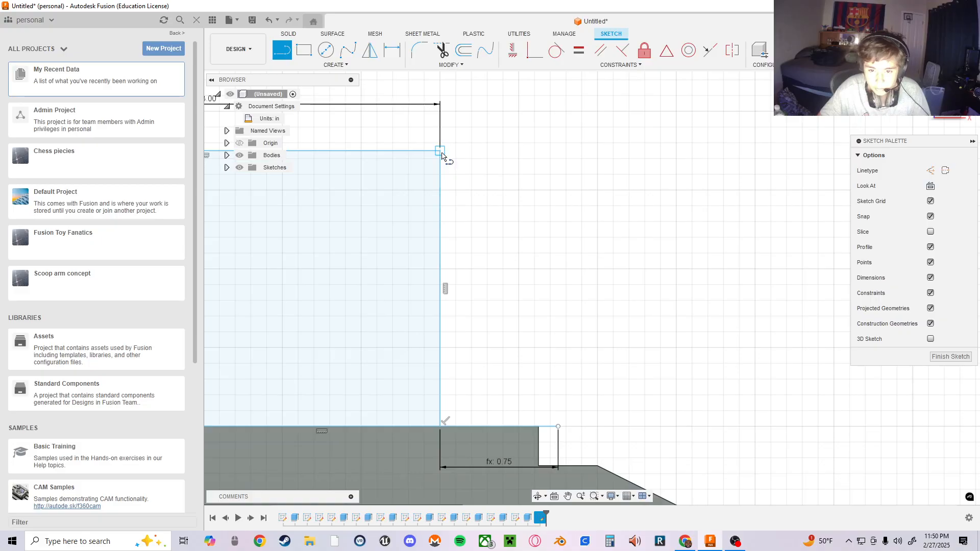
pyautogui.click(442, 154)
pyautogui.press('Tab')
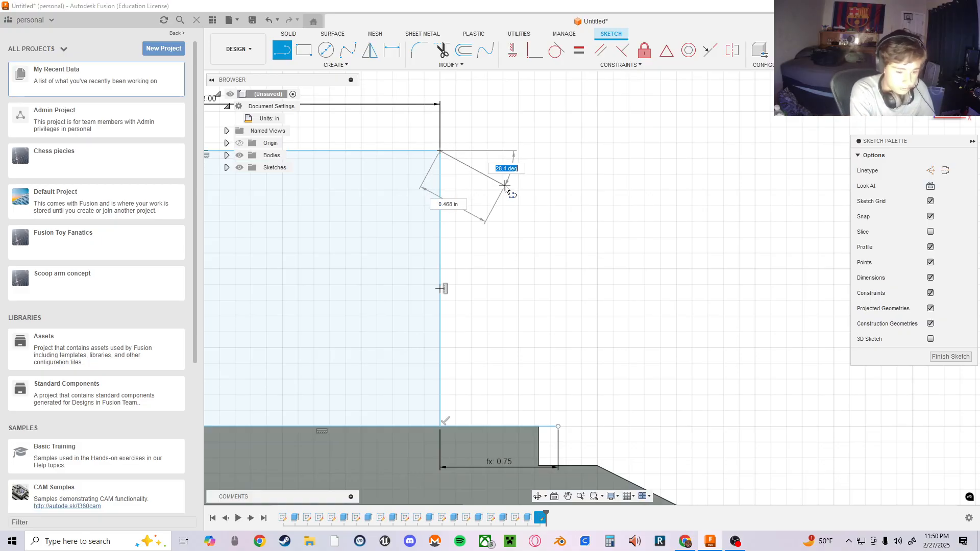
pyautogui.press('Tab')
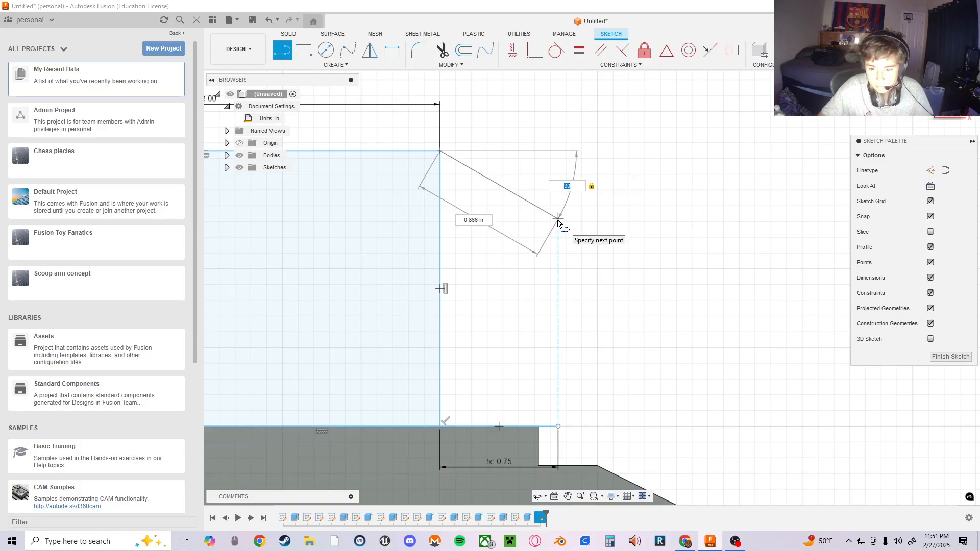
pyautogui.click(558, 219)
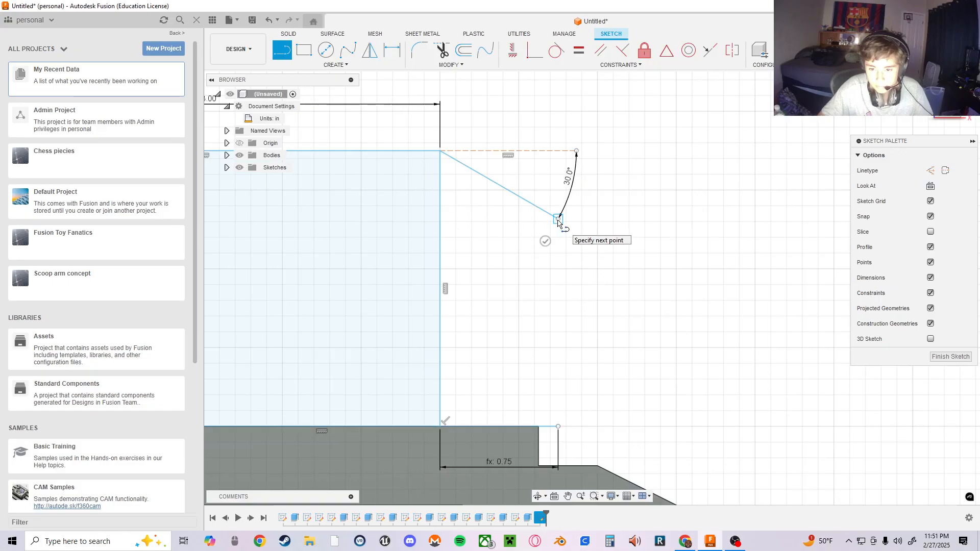
pyautogui.click(558, 426)
pyautogui.moveTo(361, 274); pyautogui.dragTo(782, 274, button='middle')
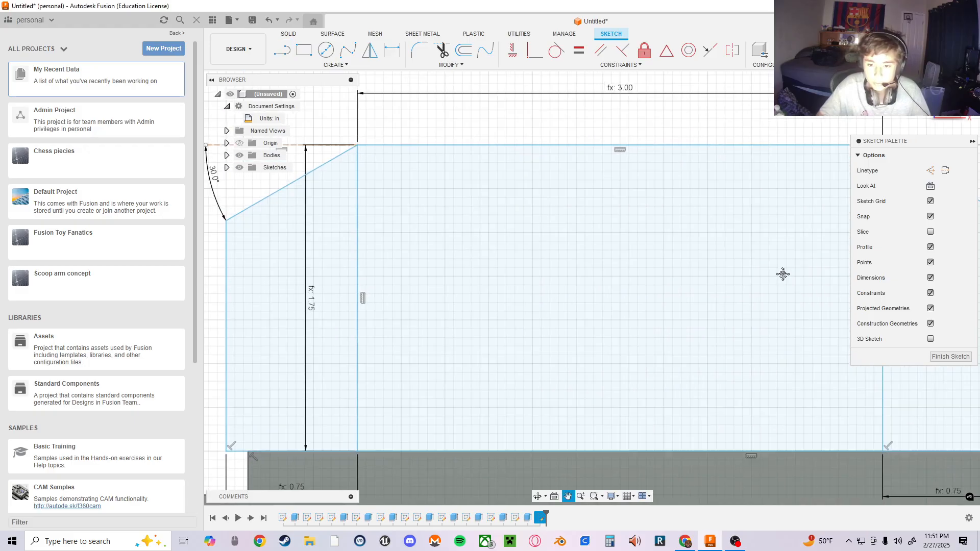
pyautogui.scroll(-2, 783, 274)
pyautogui.press('l')
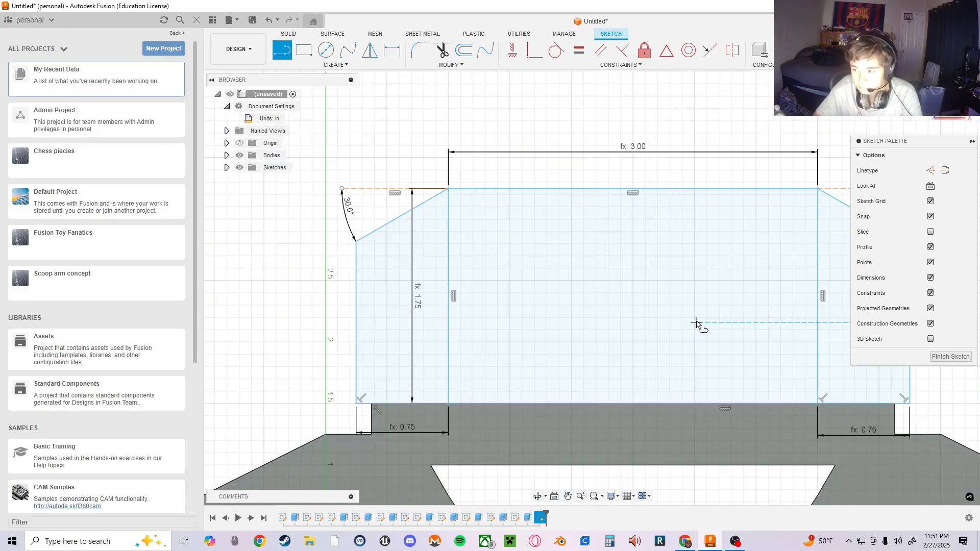
pyautogui.moveTo(696, 323); pyautogui.dragTo(582, 317, button='middle')
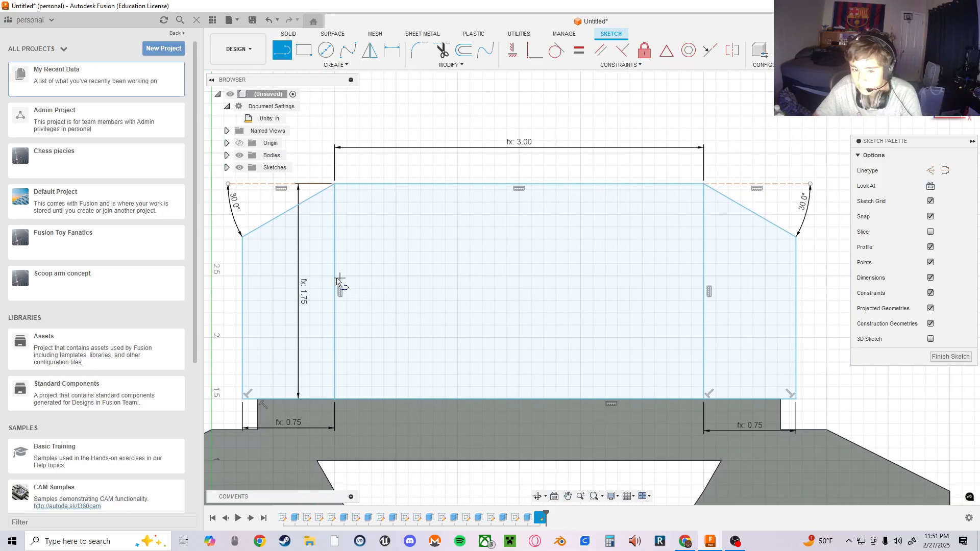
# - Delete the rectangle's two vertical side lines so the centre and both sloped side sections form one profile
pyautogui.press('Escape')
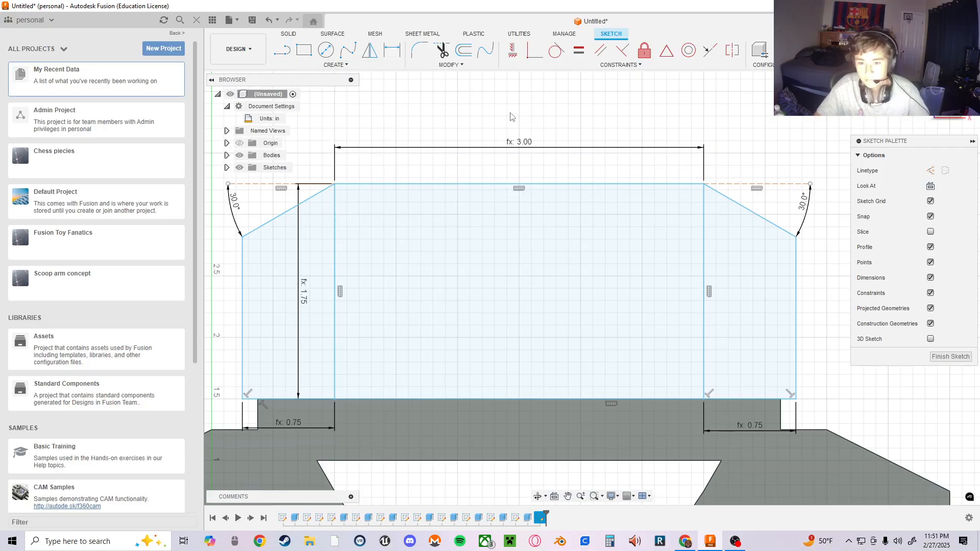
pyautogui.click(334, 261)
pyautogui.rightClick(335, 261)
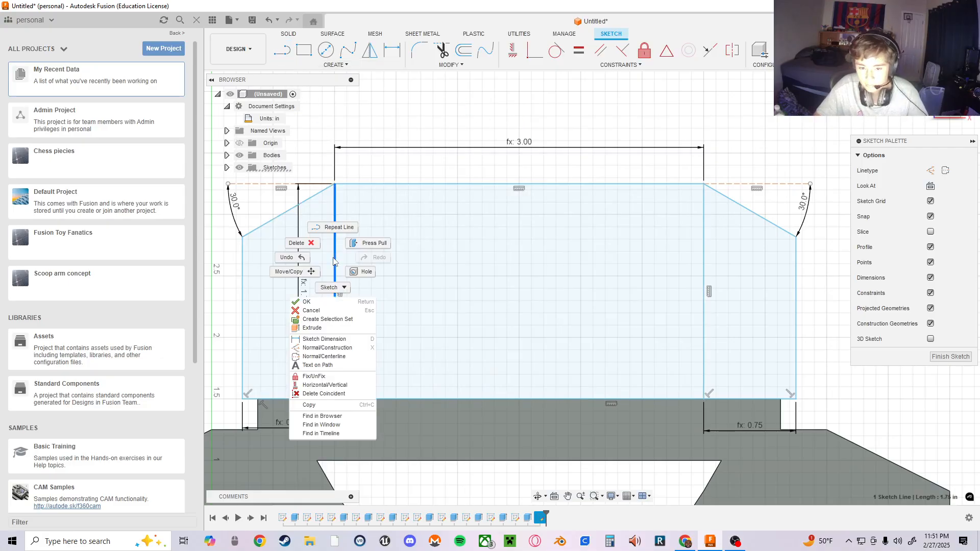
pyautogui.click(297, 243)
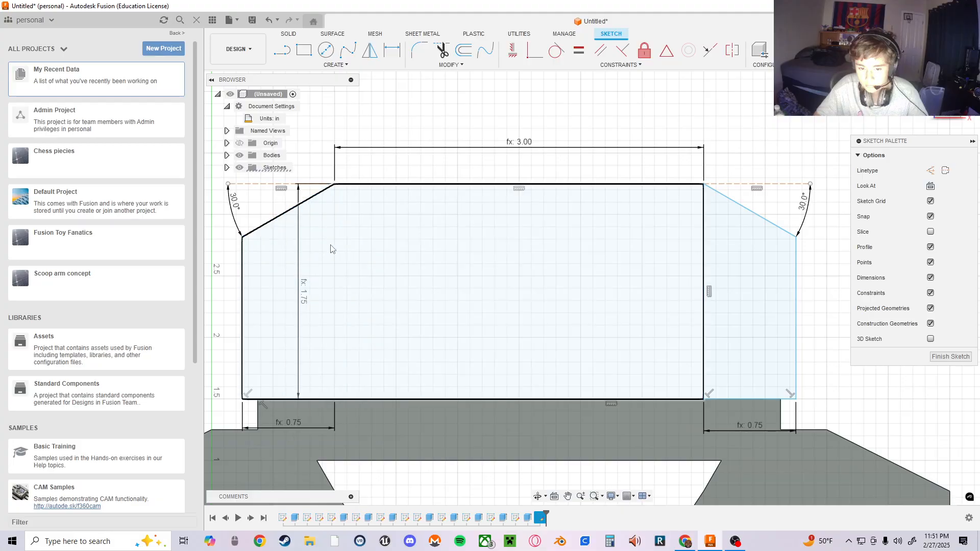
pyautogui.click(705, 271)
pyautogui.rightClick(704, 271)
pyautogui.click(667, 253)
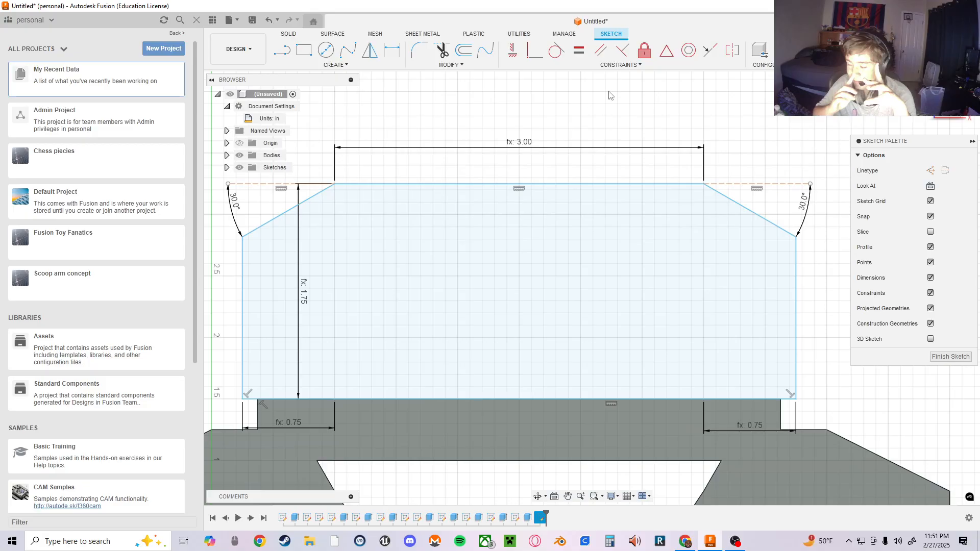
# - Draw a 1.125 in vertical line down from the midpoint of the profile's top edge
pyautogui.click(282, 49)
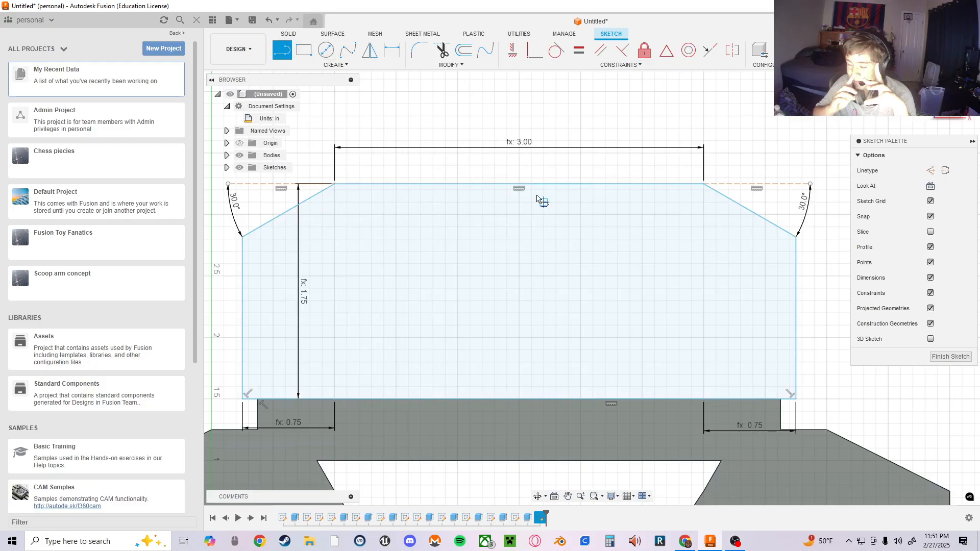
pyautogui.click(519, 184)
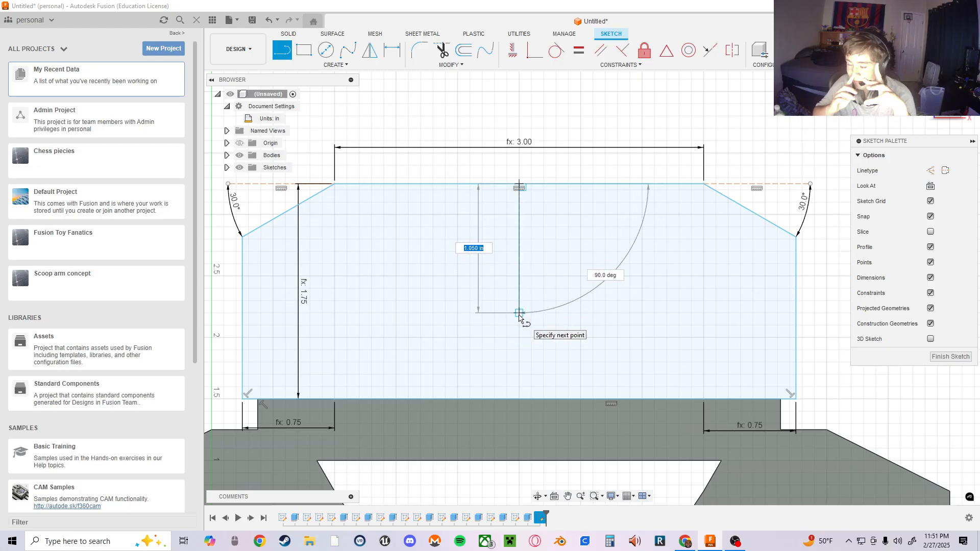
pyautogui.write('1.12')
pyautogui.press('Tab')
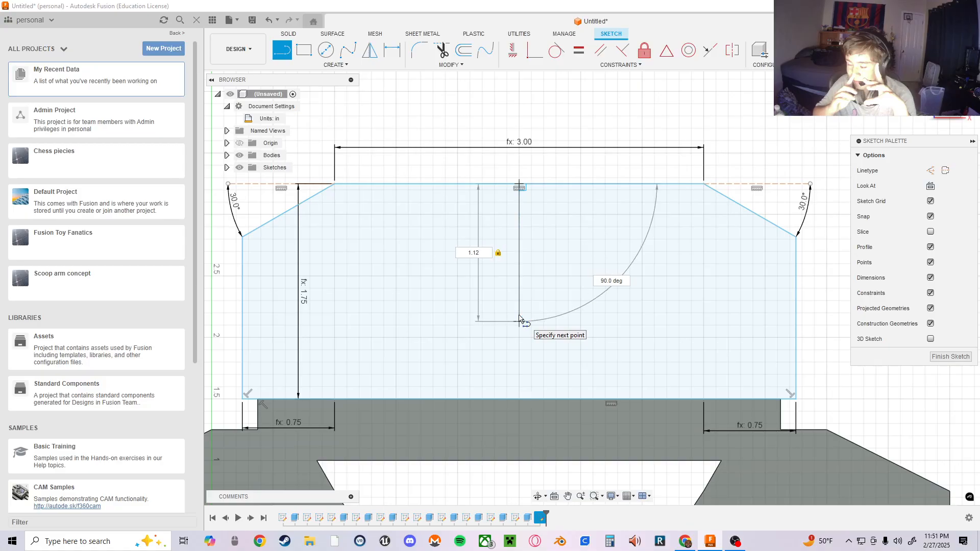
pyautogui.press('Return')
pyautogui.press('Escape')
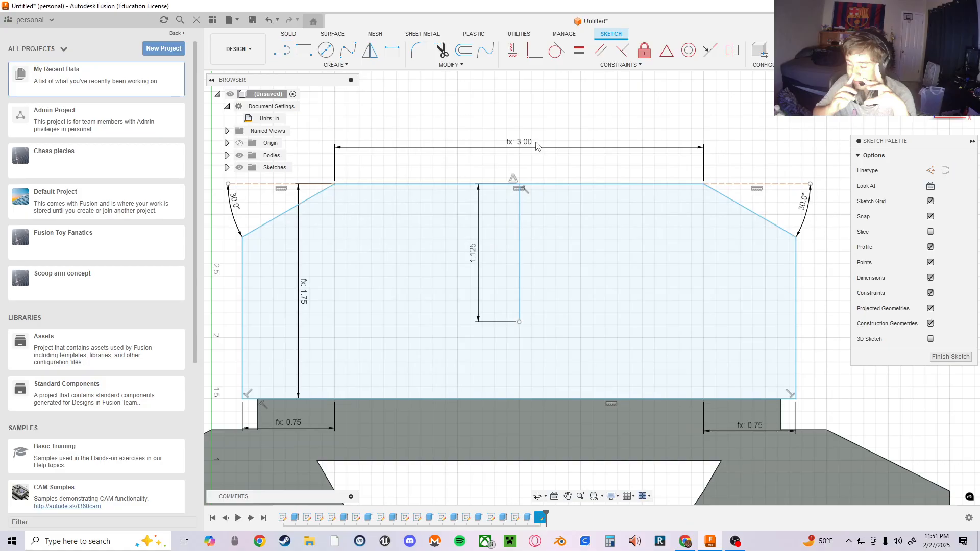
# - Draw a 0.75 in diameter circle centred on the vertical line's lower end and delete that guide line
pyautogui.click(326, 49)
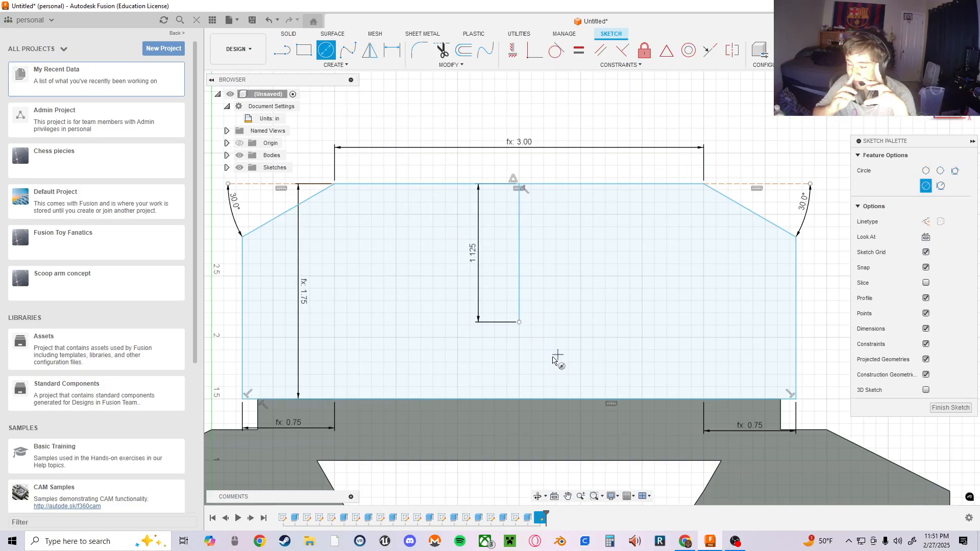
pyautogui.click(519, 322)
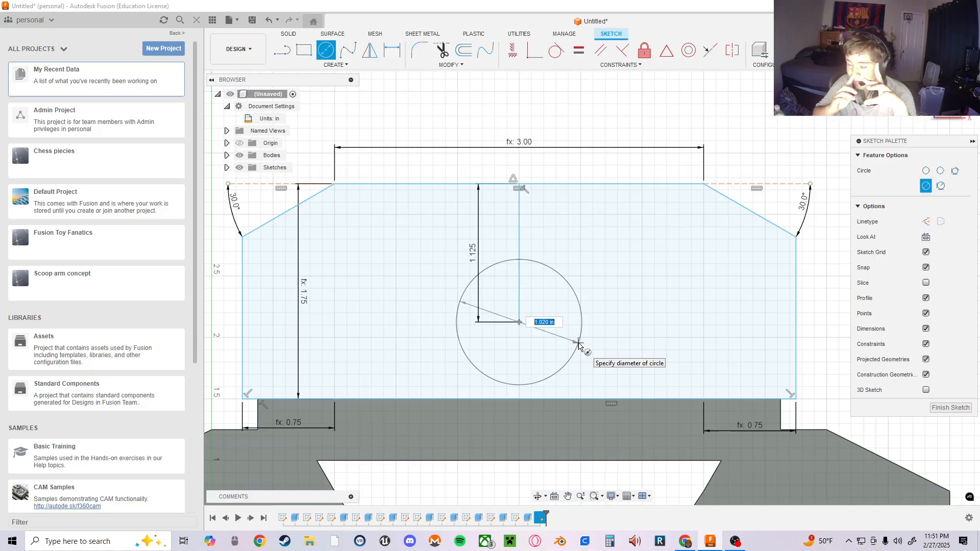
pyautogui.write('.75')
pyautogui.press('Return')
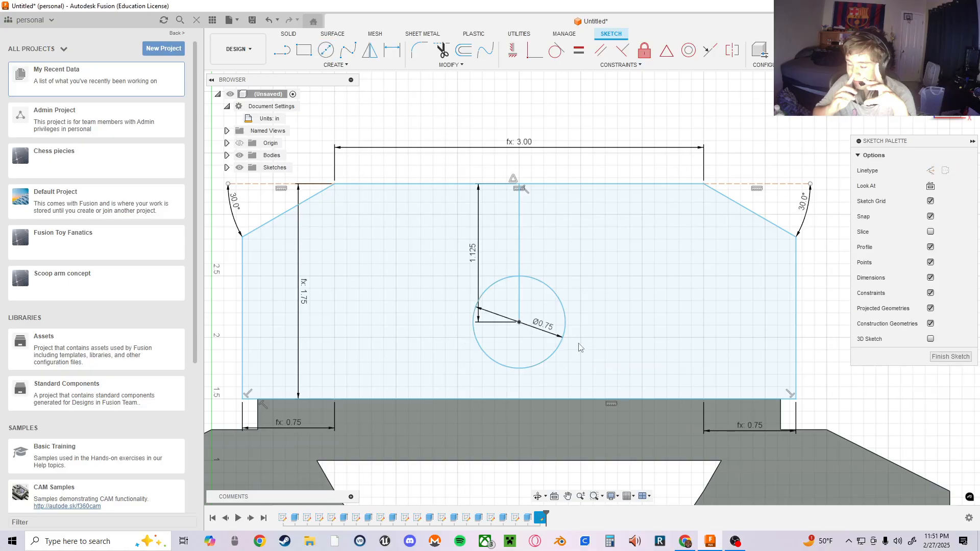
pyautogui.rightClick(518, 235)
pyautogui.click(471, 190)
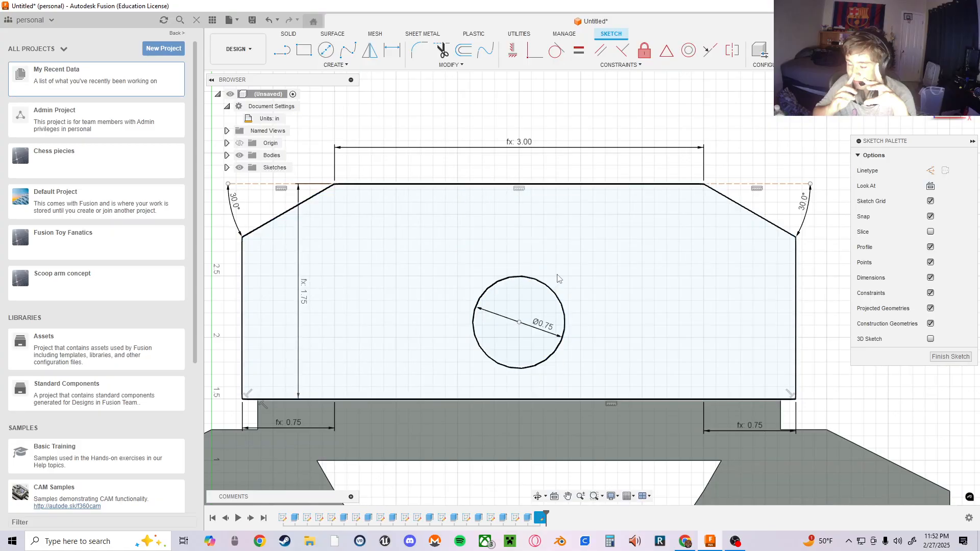
# - Draw a short vertical guide line down into the profile from the midpoint of its top edge
pyautogui.moveTo(558, 278)
pyautogui.mouseDown(button='middle')
pyautogui.moveTo(553, 307)
pyautogui.moveTo(543, 219)
pyautogui.moveTo(558, 253)
pyautogui.moveTo(553, 280)
pyautogui.mouseUp(button='middle')
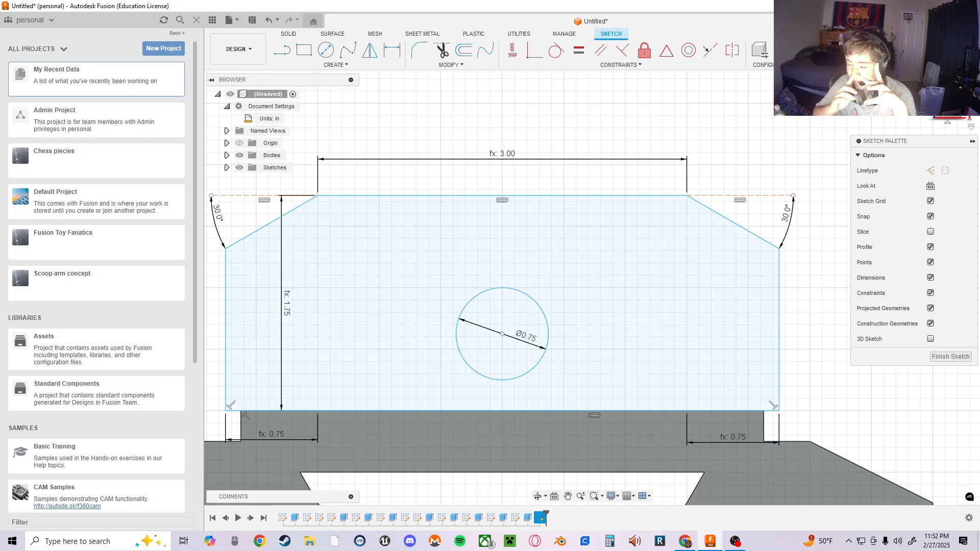
pyautogui.click(300, 49)
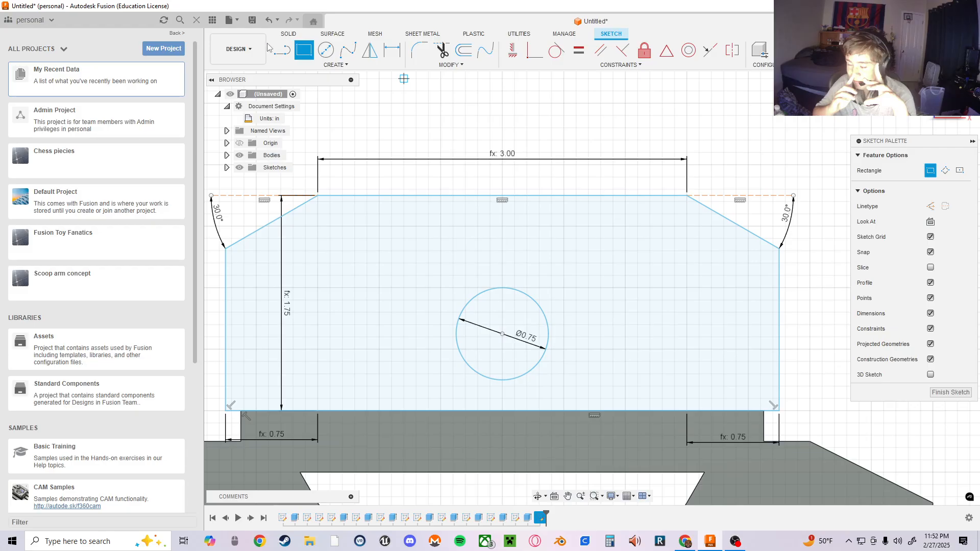
pyautogui.press('l')
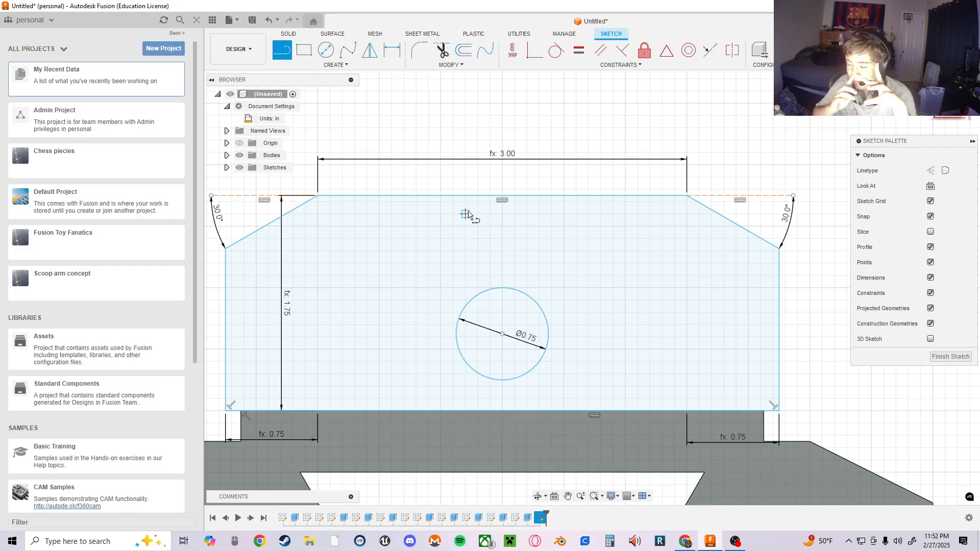
pyautogui.click(502, 196)
pyautogui.click(502, 226)
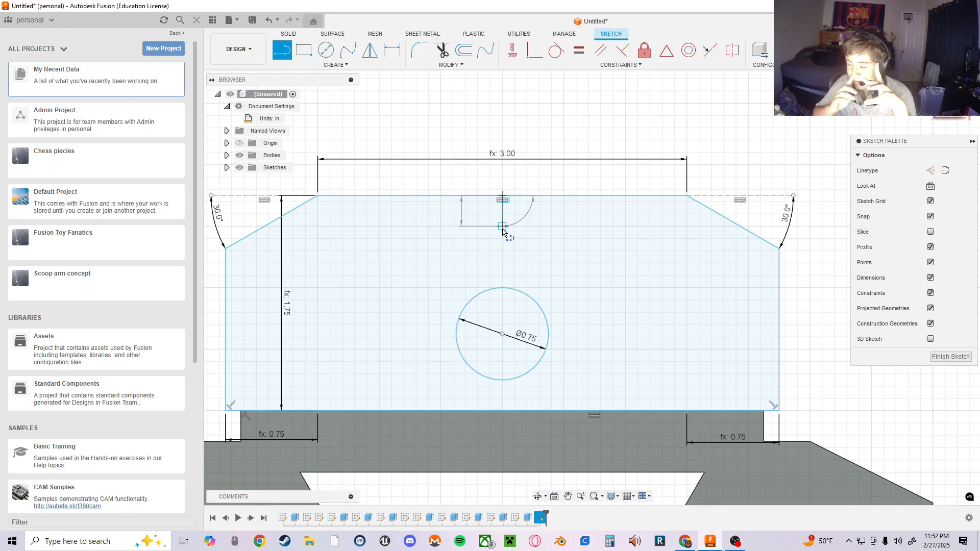
# - Draw a 0.5 in by 0.5 in square in the empty area above the profile's top edge
pyautogui.click(304, 50)
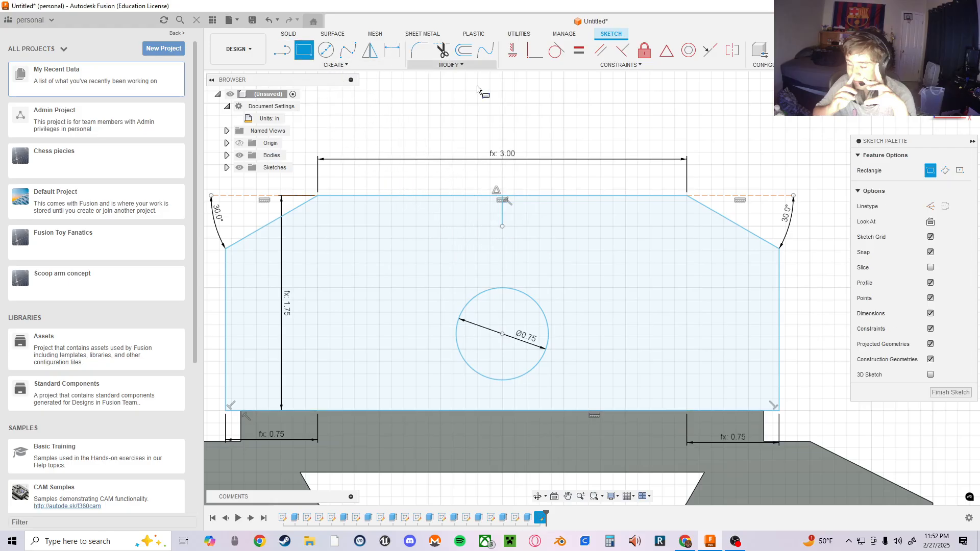
pyautogui.moveTo(506, 108); pyautogui.dragTo(498, 177, button='middle')
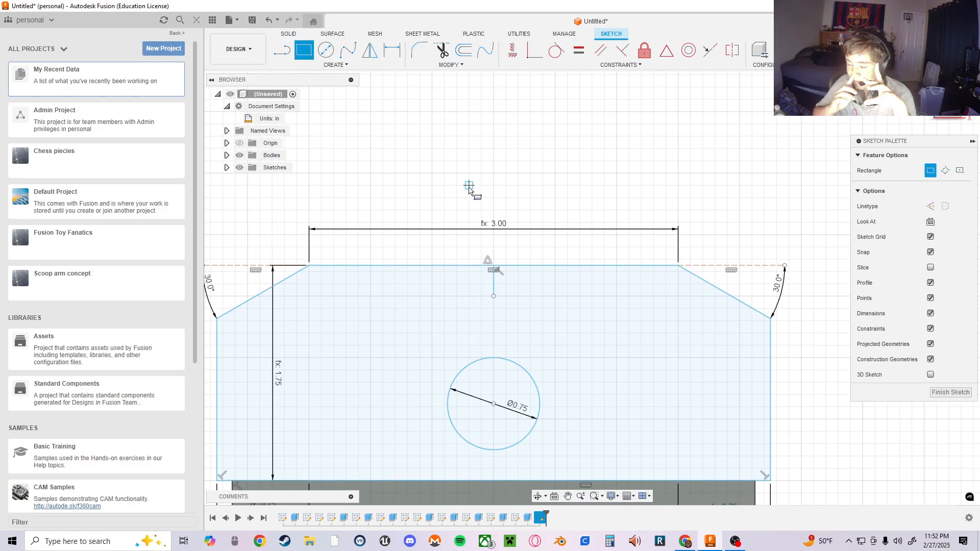
pyautogui.click(432, 174)
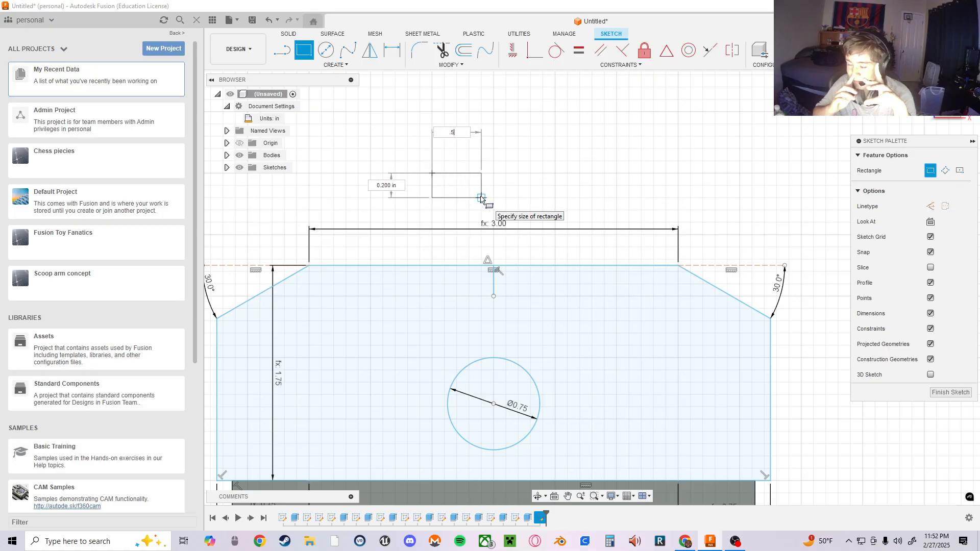
pyautogui.press('Tab')
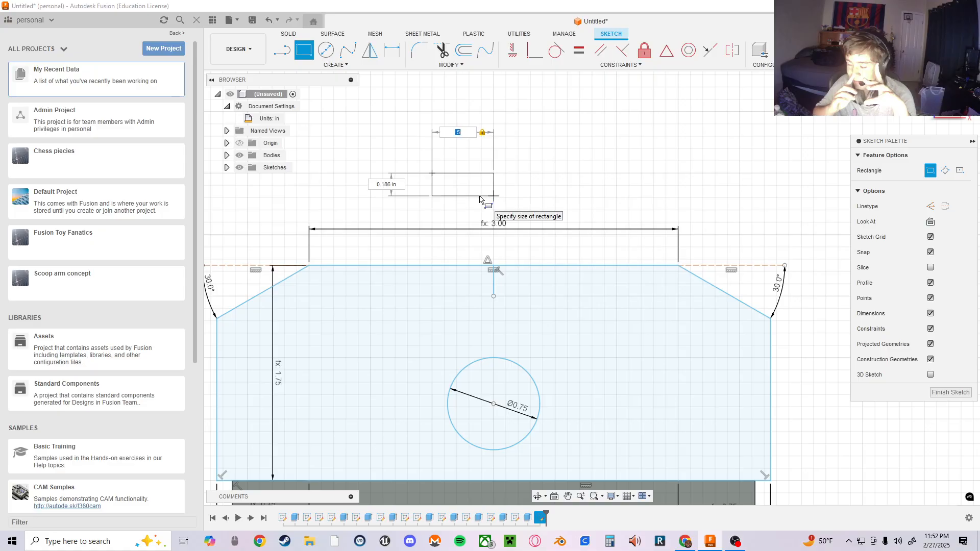
pyautogui.press('Tab')
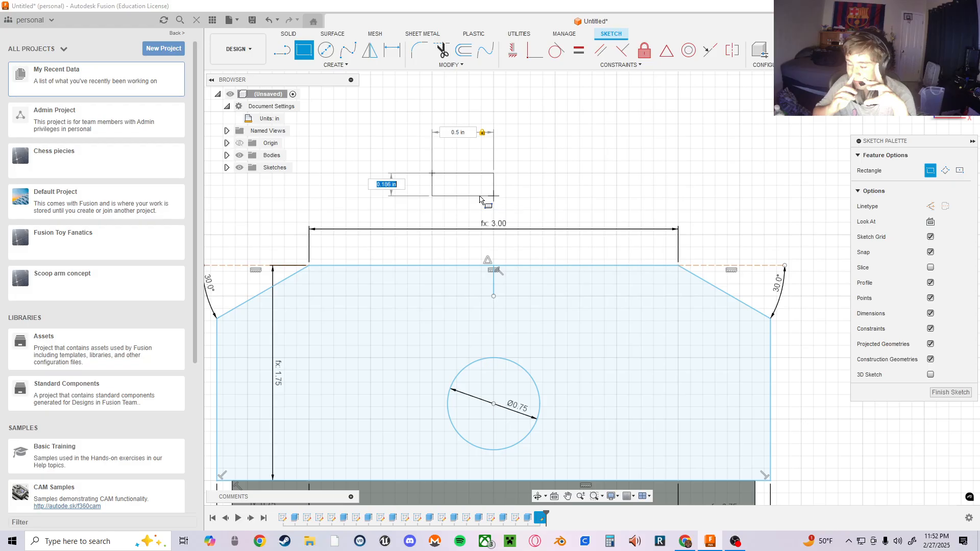
pyautogui.write('.5')
pyautogui.press('Tab')
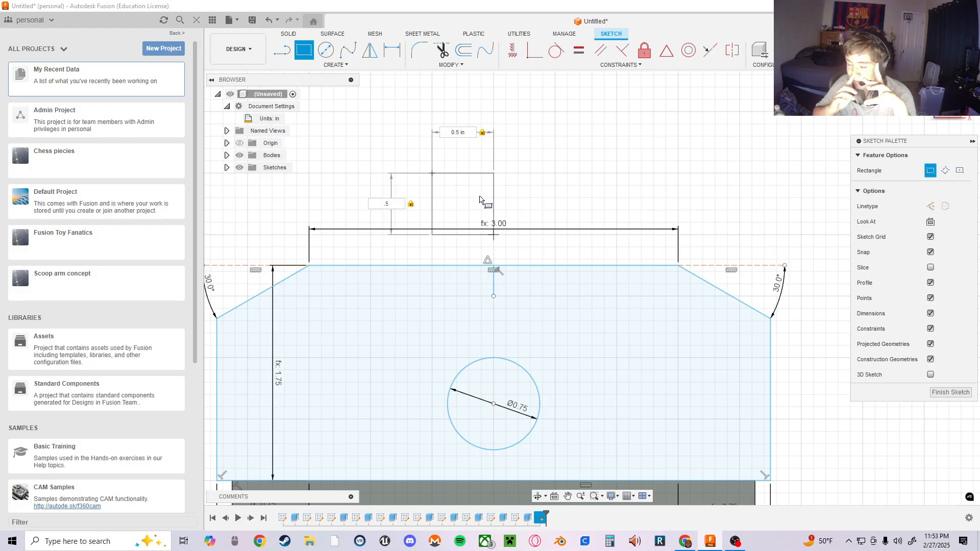
pyautogui.press('Return')
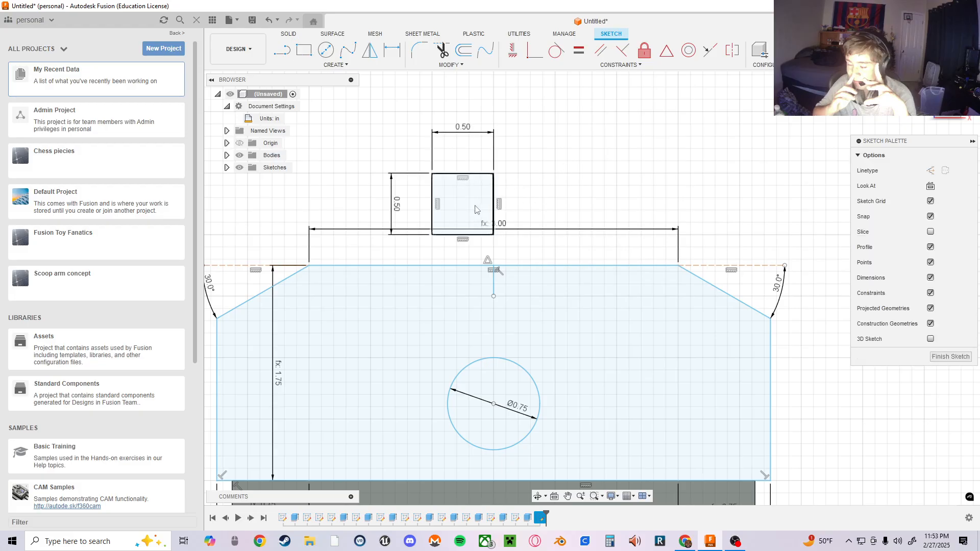
# - Draw a short vertical line up into the square from the midpoint of its bottom edge
pyautogui.scroll(-1, 399, 159)
pyautogui.click(275, 53)
pyautogui.scroll(2, 383, 162)
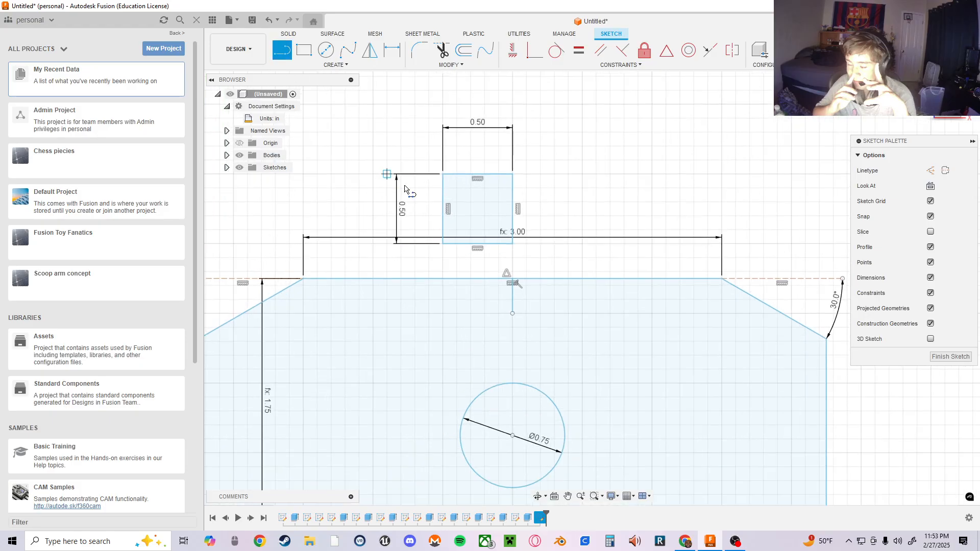
pyautogui.click(478, 244)
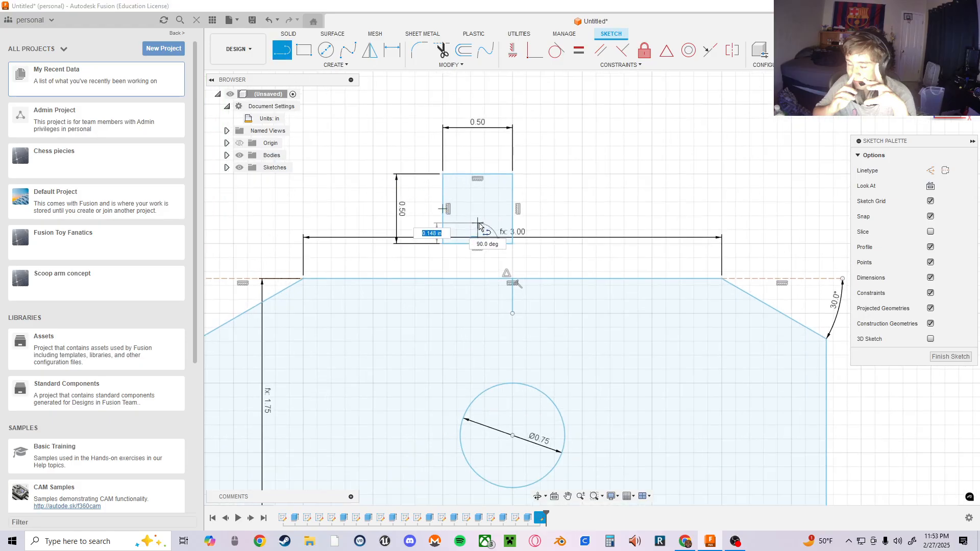
pyautogui.click(478, 229)
pyautogui.press('Escape')
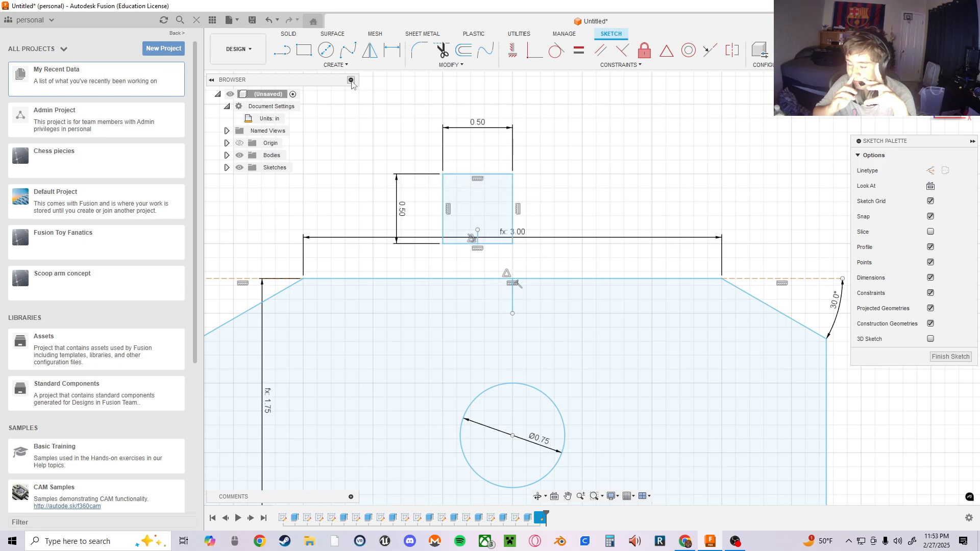
pyautogui.click(617, 65)
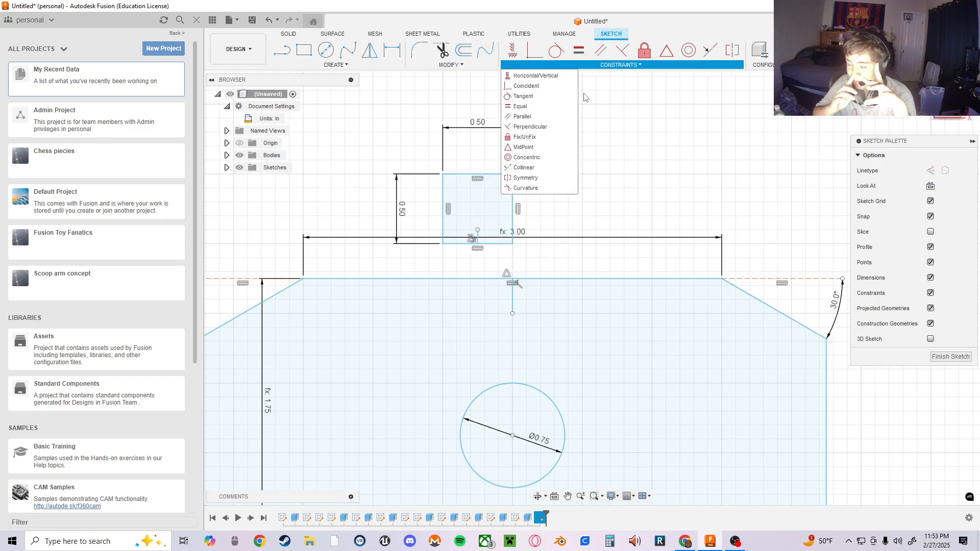
pyautogui.press('m')
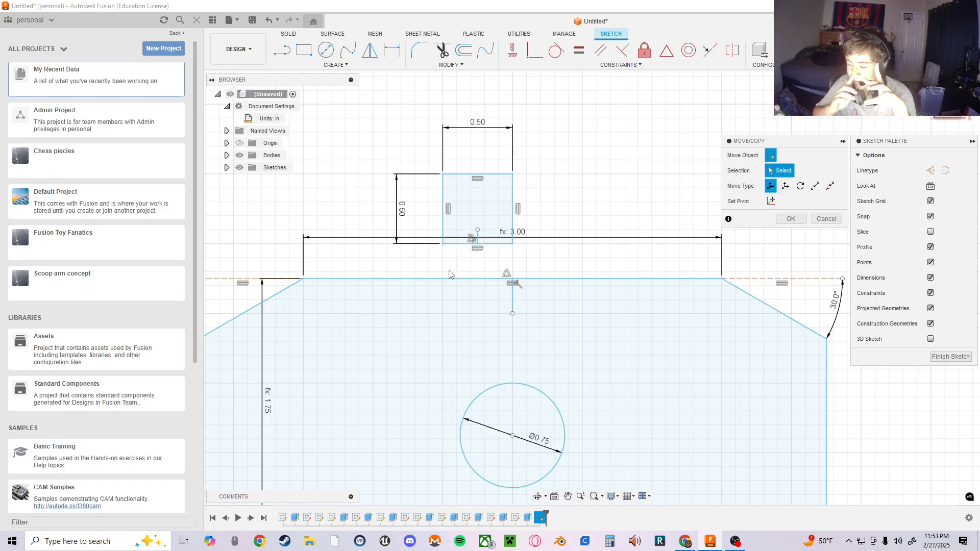
pyautogui.click(815, 186)
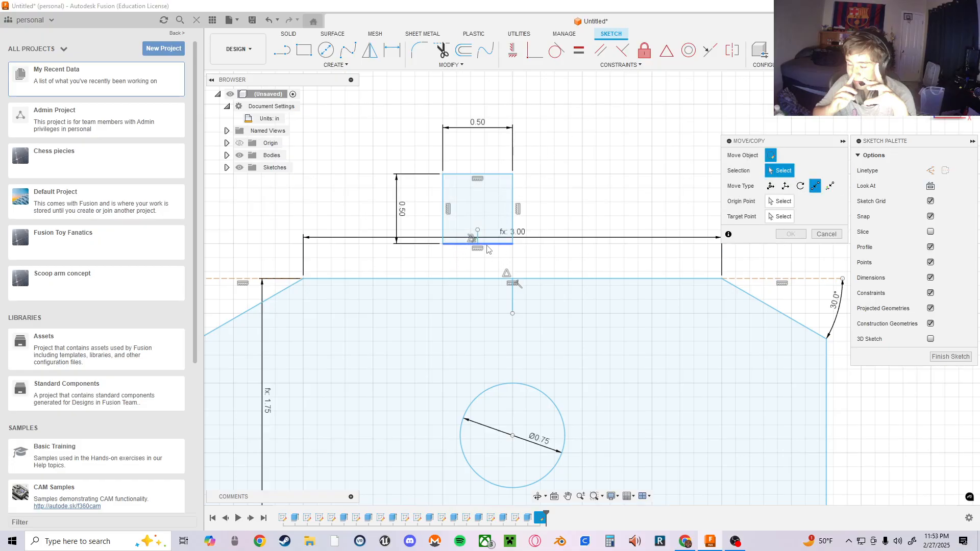
pyautogui.click(781, 201)
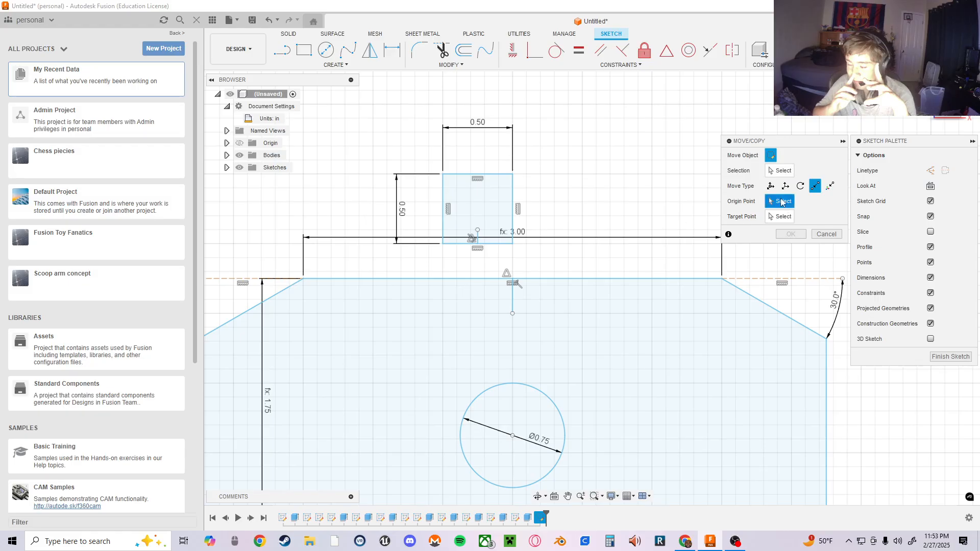
pyautogui.click(478, 246)
pyautogui.click(513, 313)
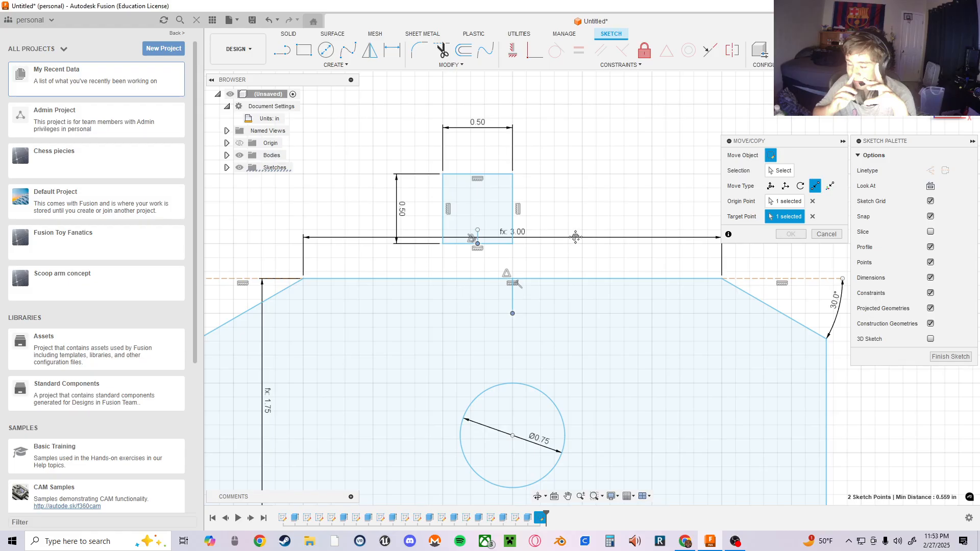
pyautogui.scroll(-2, 518, 255)
pyautogui.scroll(5, 561, 276)
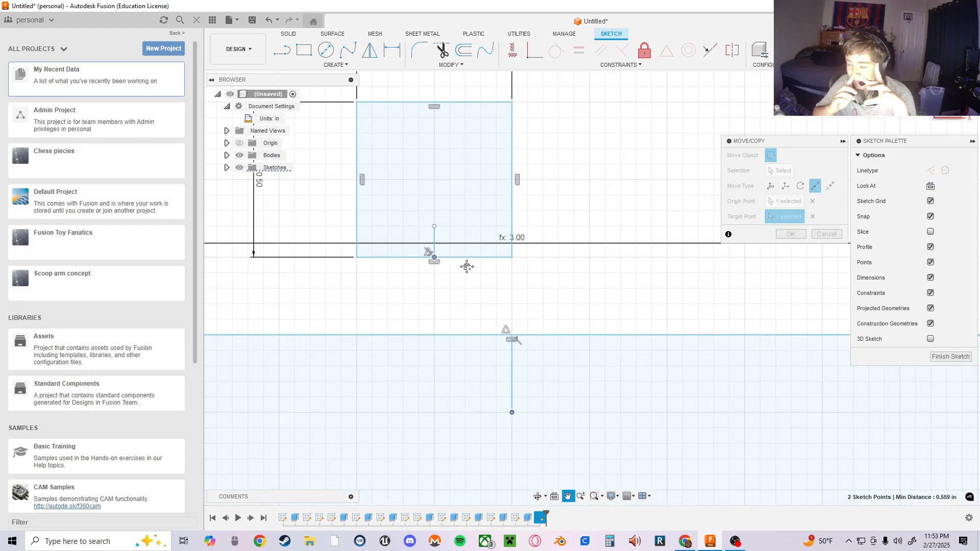
pyautogui.moveTo(466, 264); pyautogui.dragTo(468, 244, button='middle')
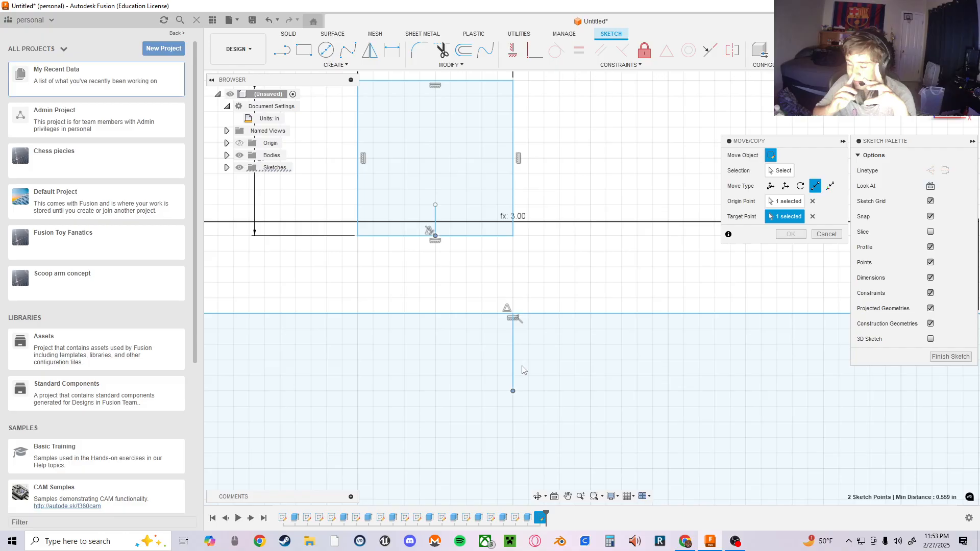
pyautogui.click(513, 391)
pyautogui.click(514, 391)
pyautogui.click(777, 202)
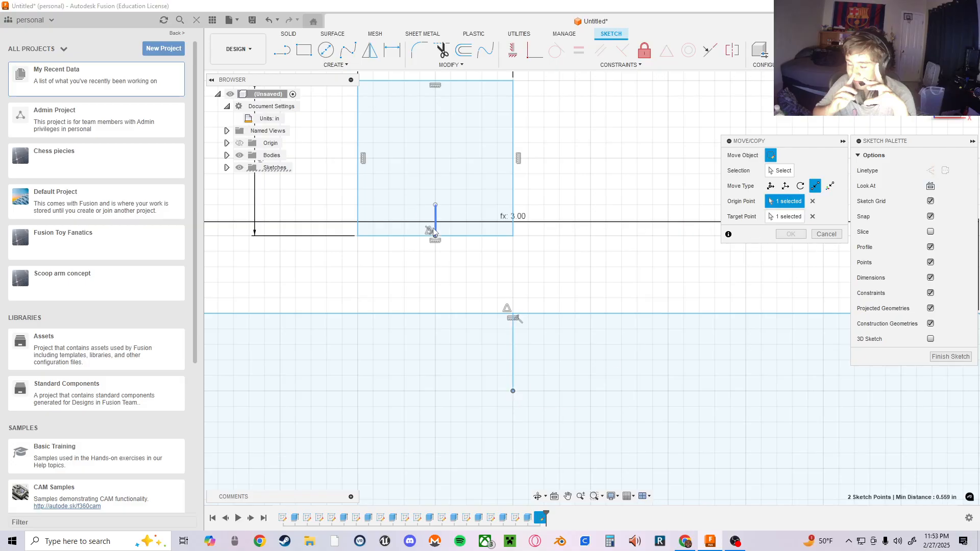
pyautogui.click(825, 235)
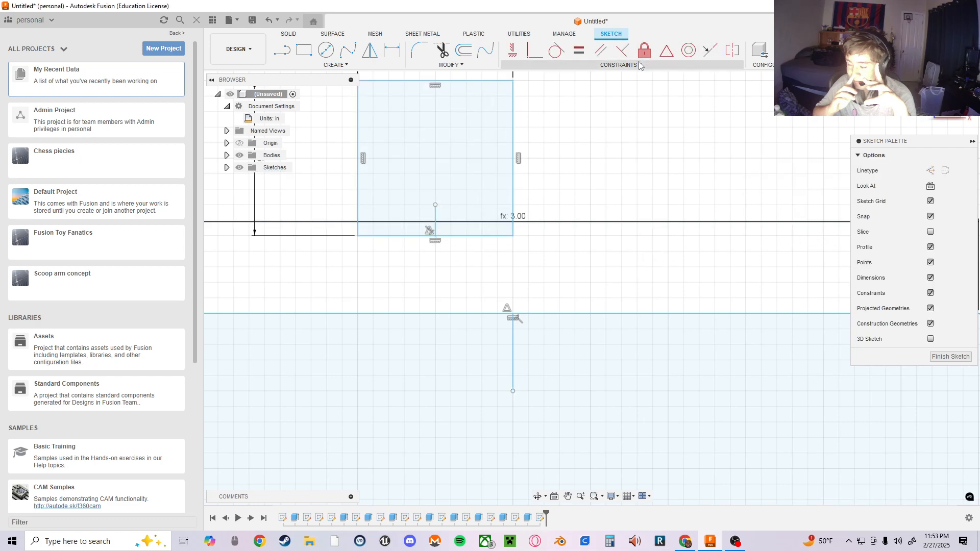
pyautogui.click(636, 66)
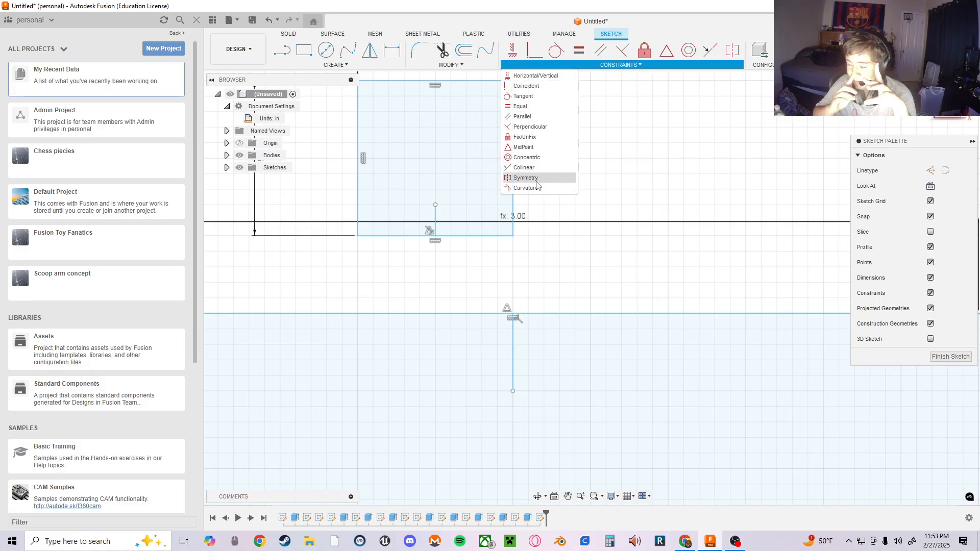
pyautogui.click(541, 168)
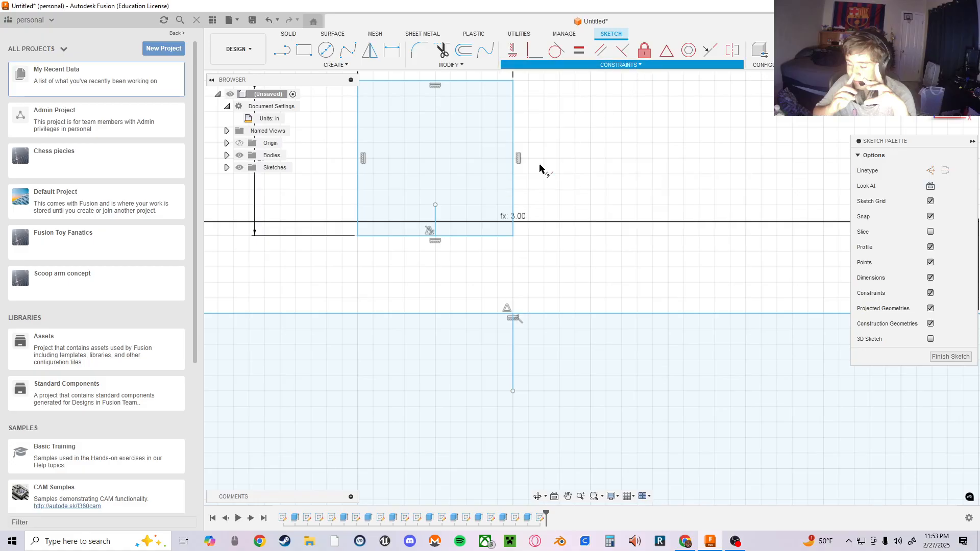
pyautogui.click(513, 215)
pyautogui.press('Escape')
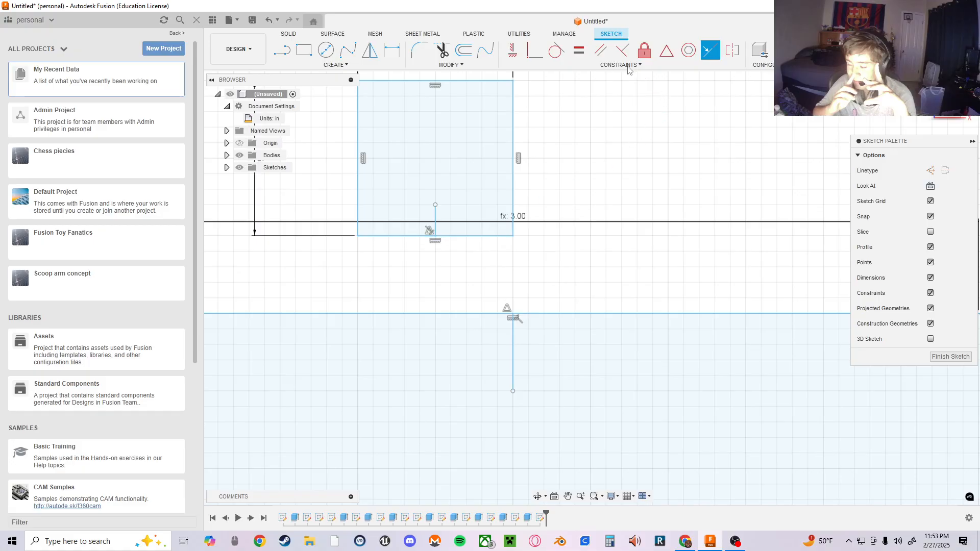
pyautogui.click(629, 65)
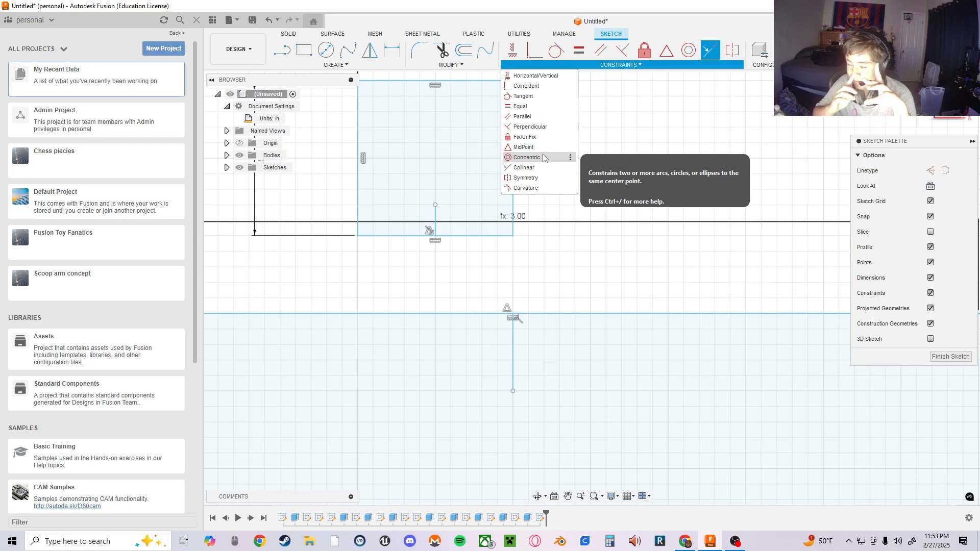
pyautogui.click(526, 158)
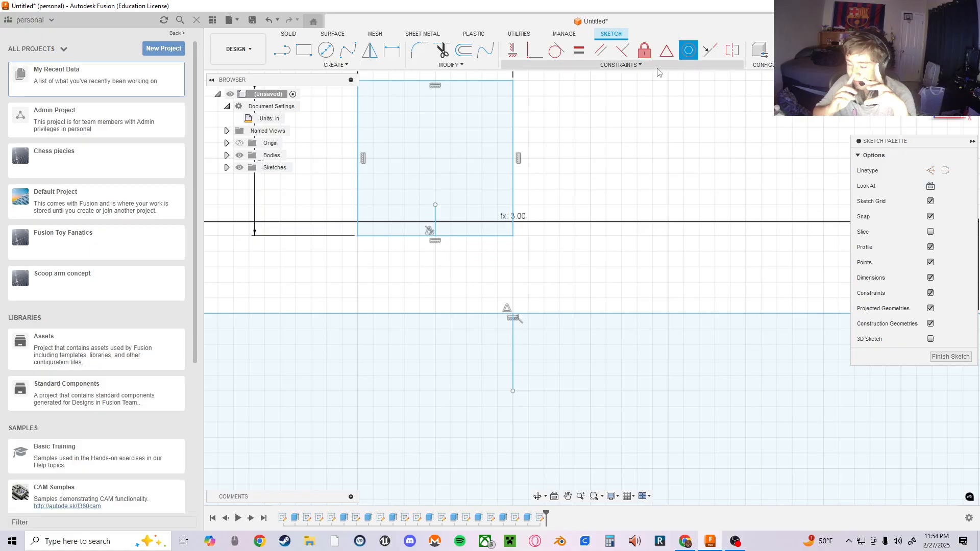
# - Try a coincident constraint between the midpoint of the square's bottom edge and the guide line's lower end, and undo it
pyautogui.click(620, 65)
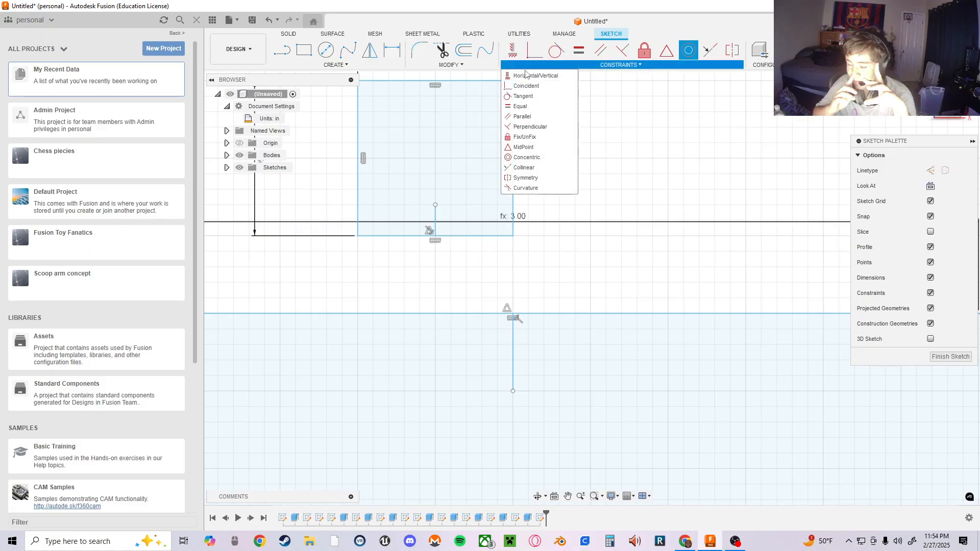
pyautogui.click(526, 86)
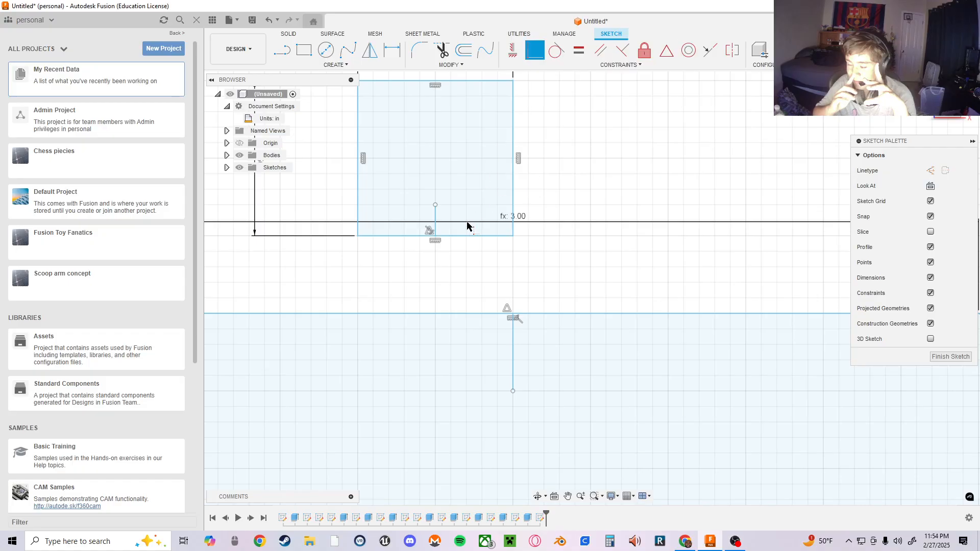
pyautogui.click(434, 236)
pyautogui.click(513, 392)
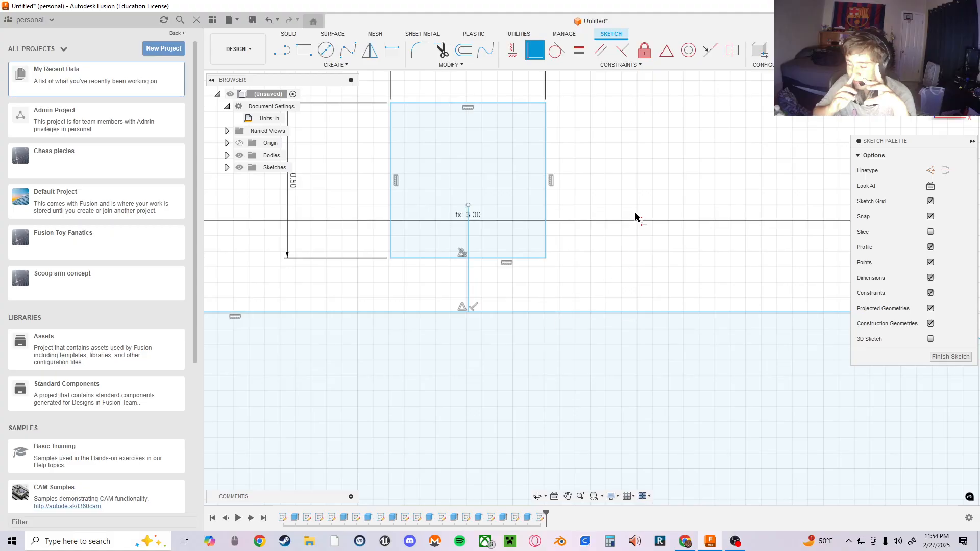
pyautogui.moveTo(637, 244); pyautogui.dragTo(601, 282, button='middle')
pyautogui.scroll(1, 601, 282)
pyautogui.scroll(-2, 610, 282)
pyautogui.scroll(-4, 623, 276)
pyautogui.scroll(3, 610, 299)
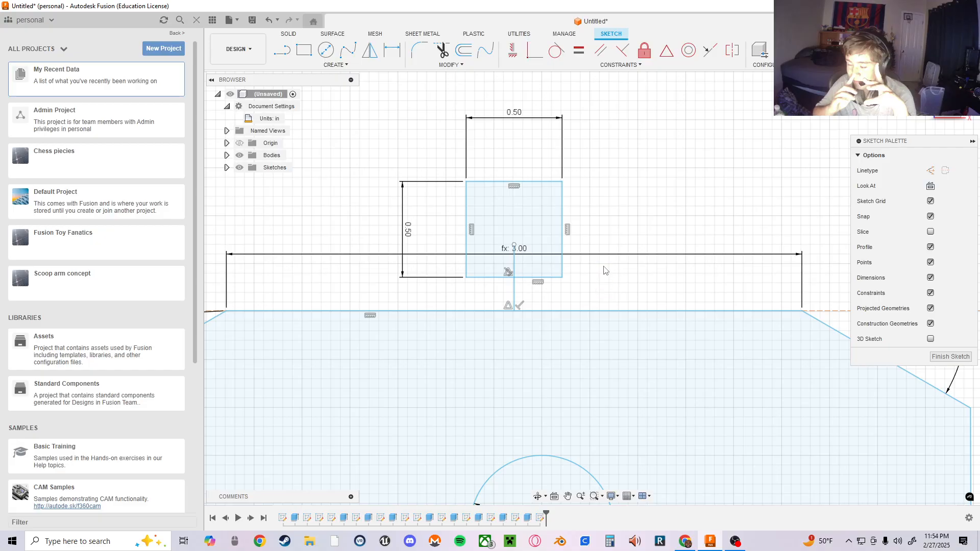
pyautogui.hotkey('ctrl', 'z')
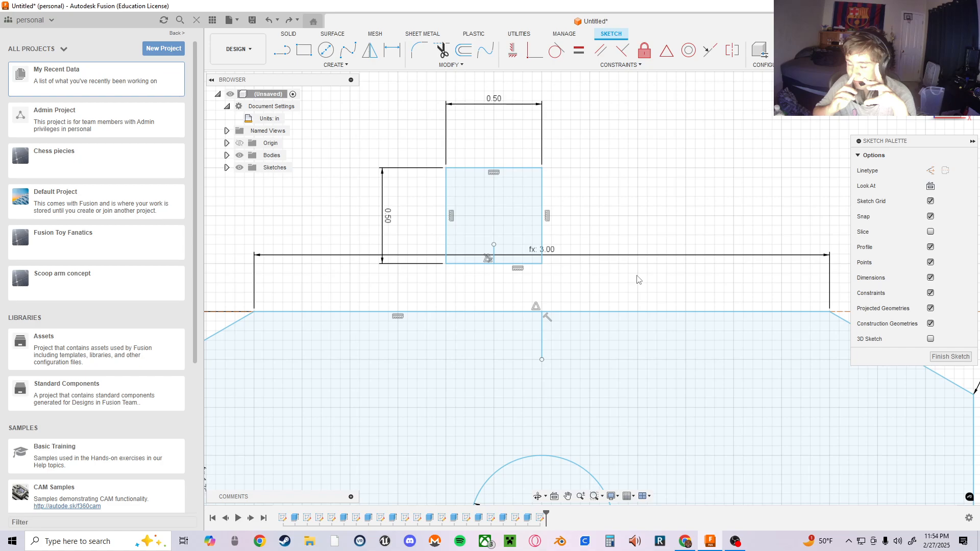
# - Apply a collinear constraint between the profile's top edge and the square's bottom edge
pyautogui.click(622, 65)
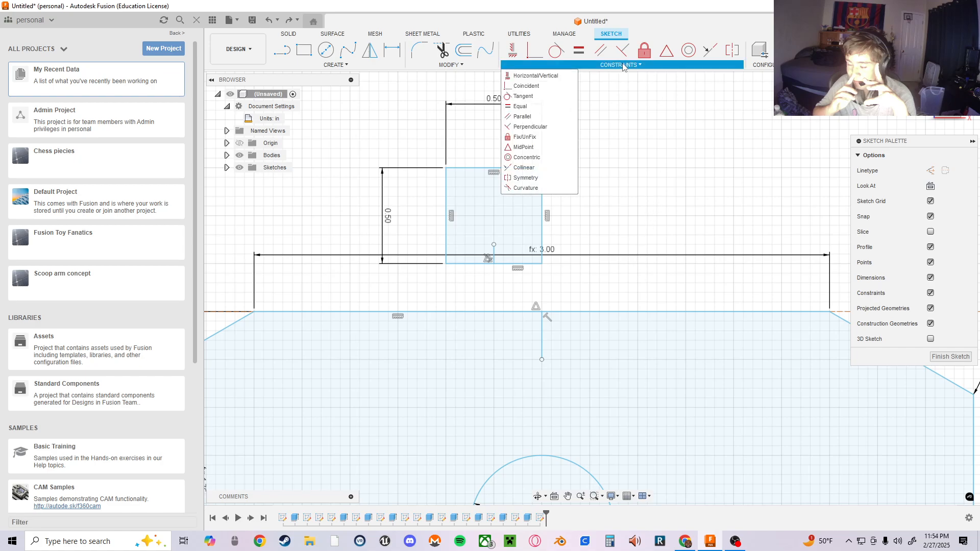
pyautogui.click(526, 168)
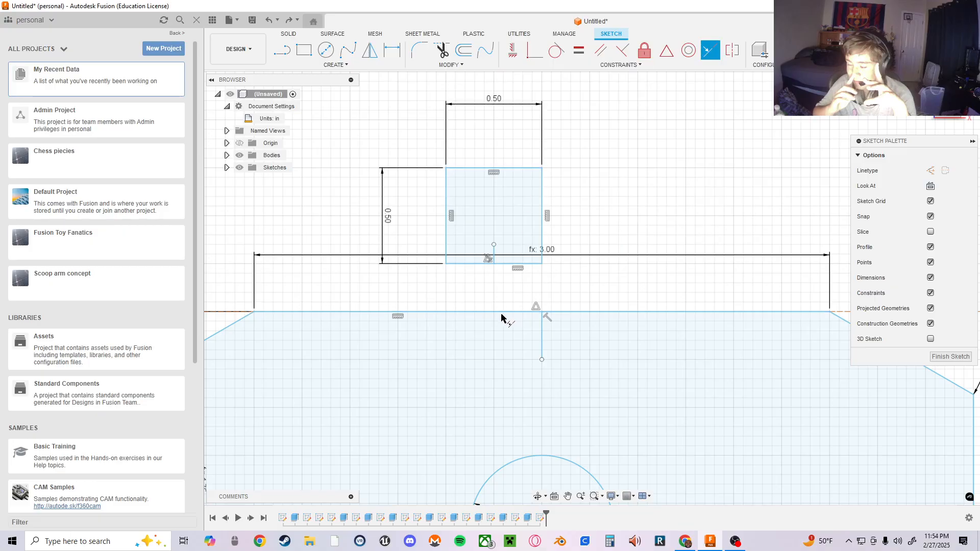
pyautogui.click(505, 313)
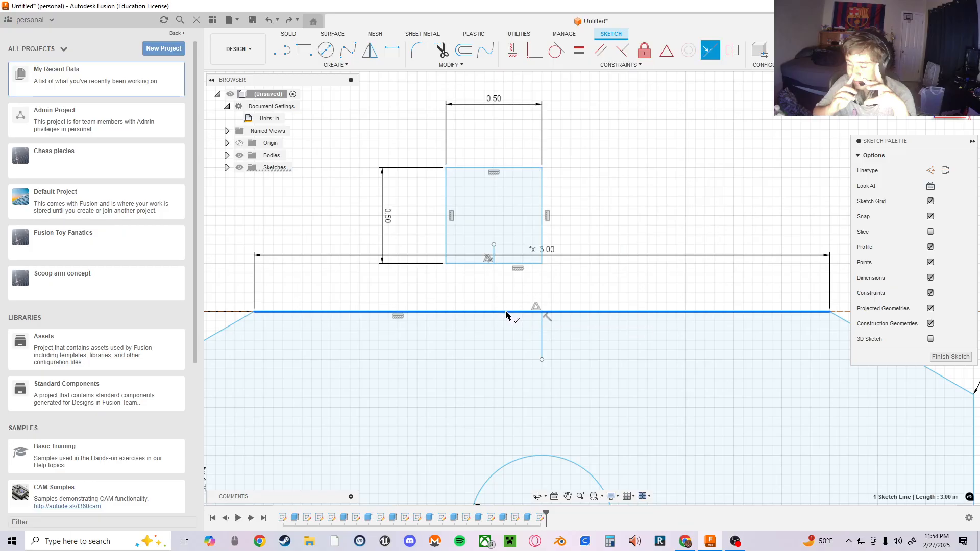
pyautogui.click(516, 264)
pyautogui.scroll(2, 631, 221)
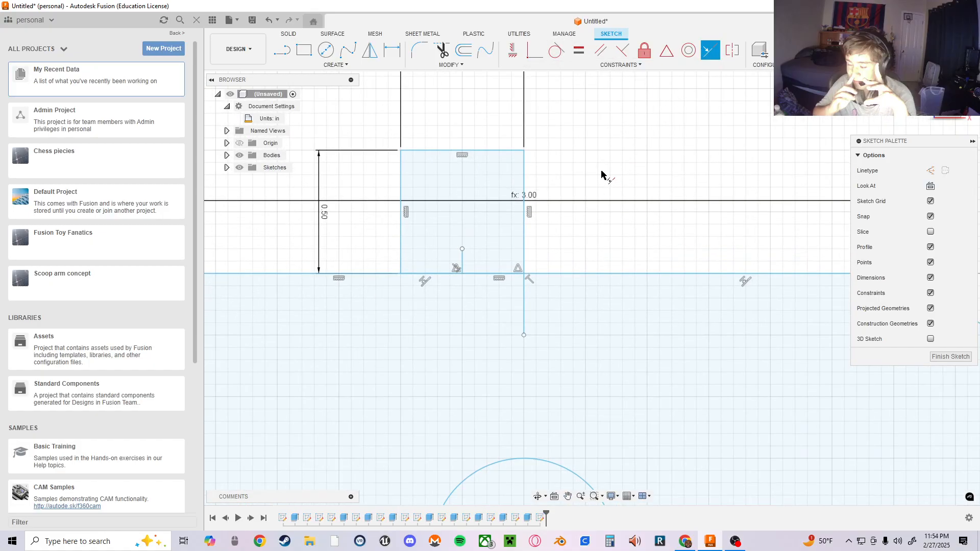
# - Try a point-to-point move from the midpoint of the square's bottom edge to the guide line's lower end
pyautogui.press('m')
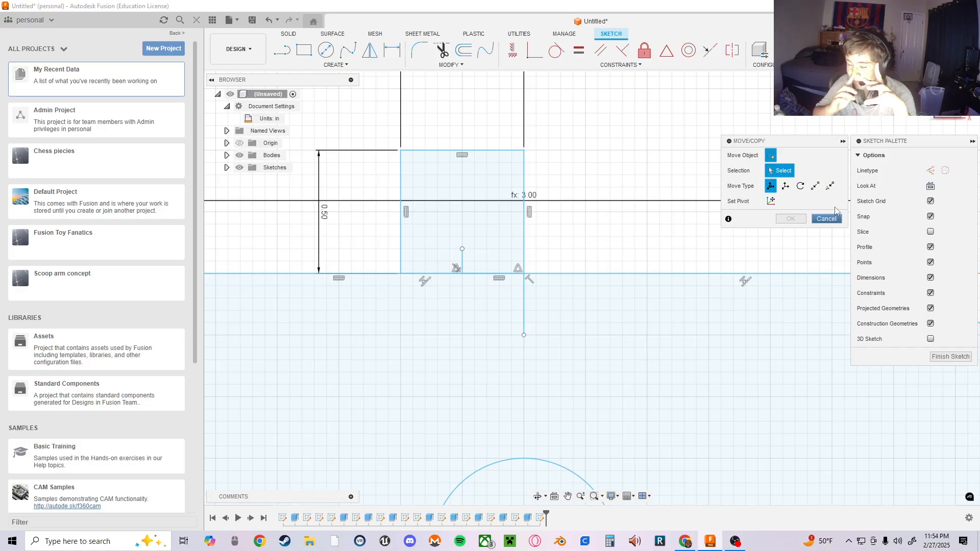
pyautogui.click(815, 186)
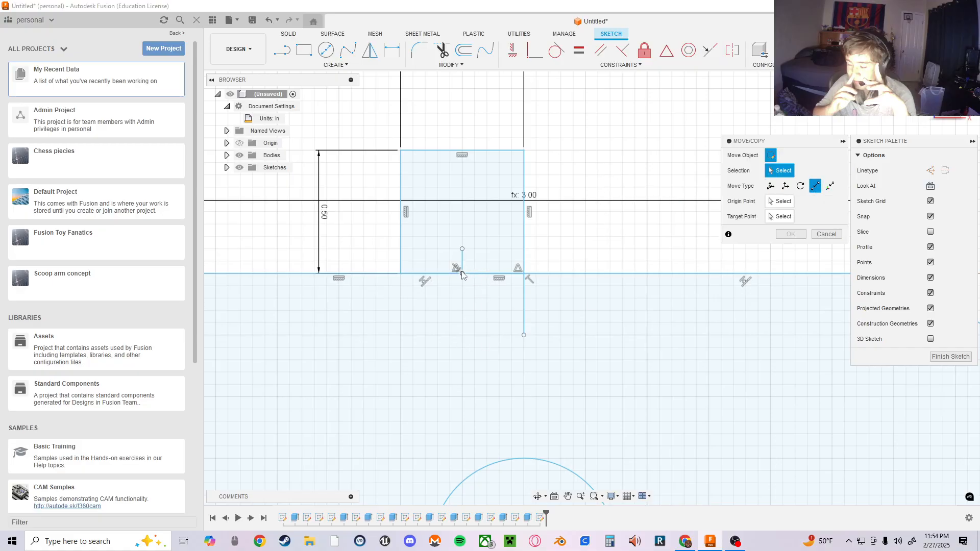
pyautogui.click(779, 201)
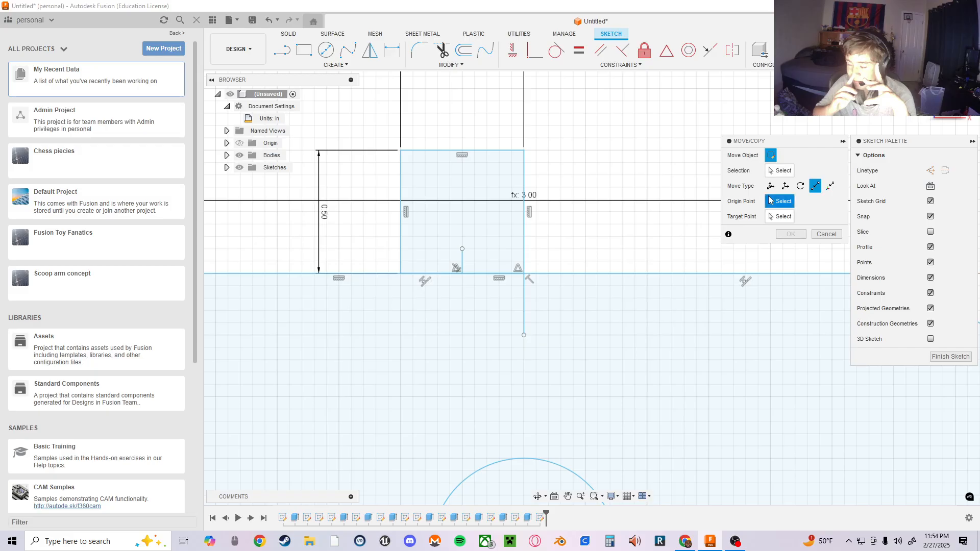
pyautogui.click(462, 273)
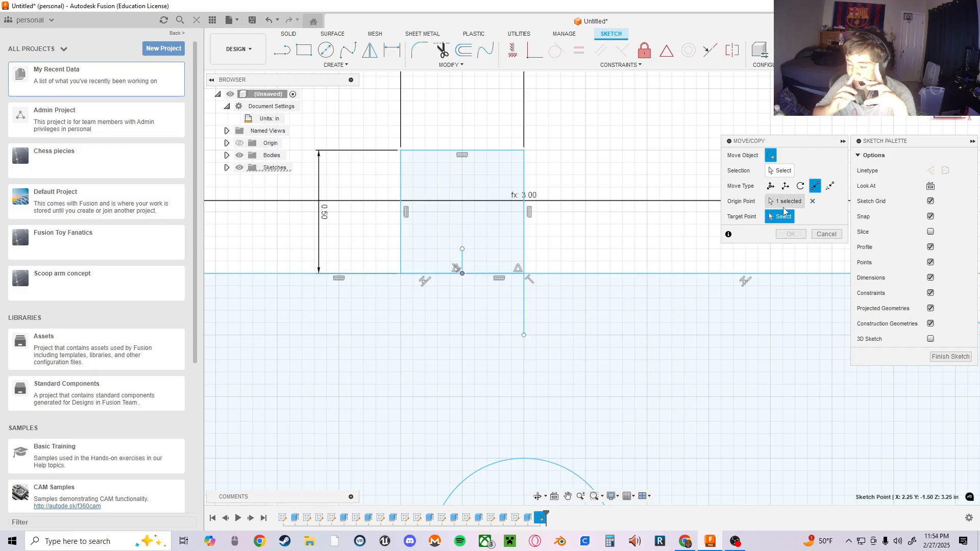
pyautogui.click(524, 336)
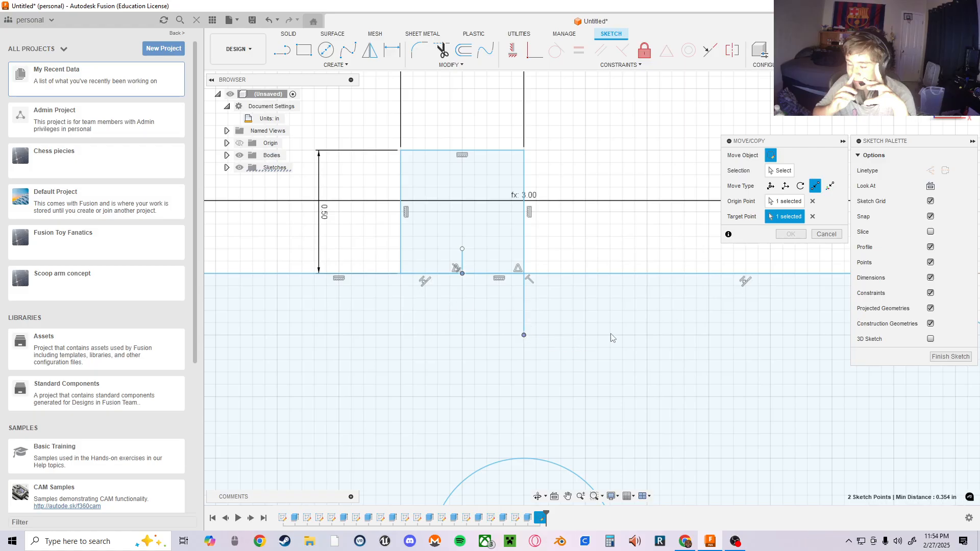
pyautogui.click(825, 234)
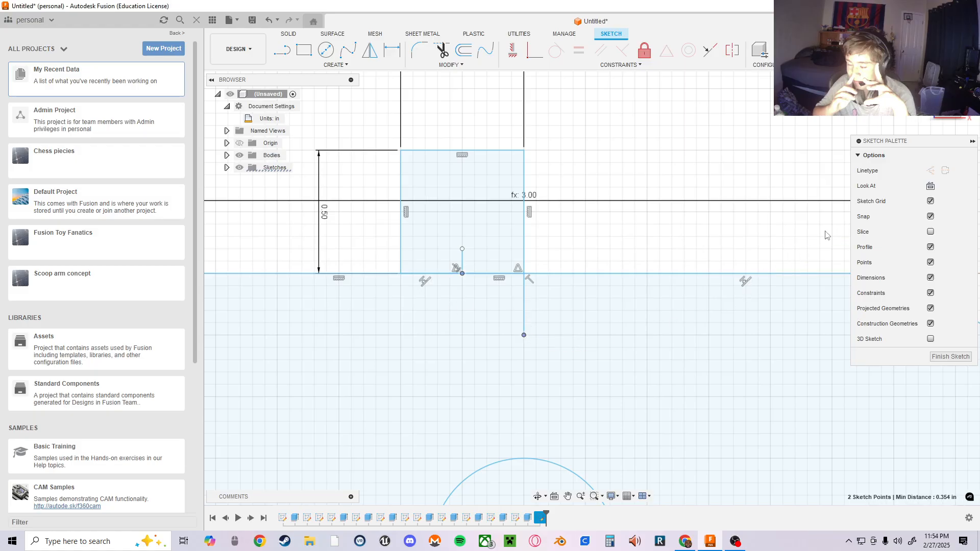
# - Undo the collinear constraint between the square's bottom edge and the profile's top edge
pyautogui.scroll(-2, 501, 258)
pyautogui.scroll(4, 496, 269)
pyautogui.scroll(3, 481, 276)
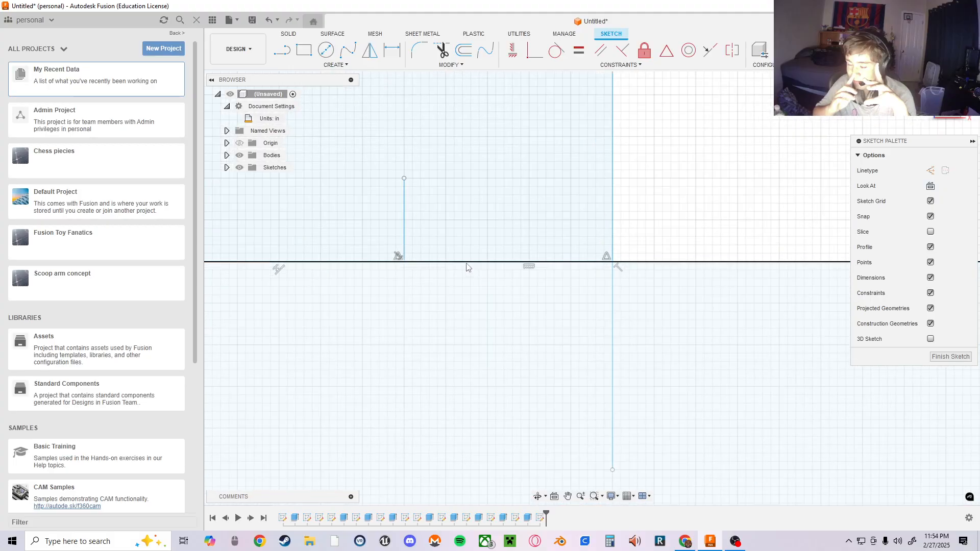
pyautogui.hotkey('ctrl', 'z')
pyautogui.scroll(-3, 666, 209)
pyautogui.scroll(-1, 672, 209)
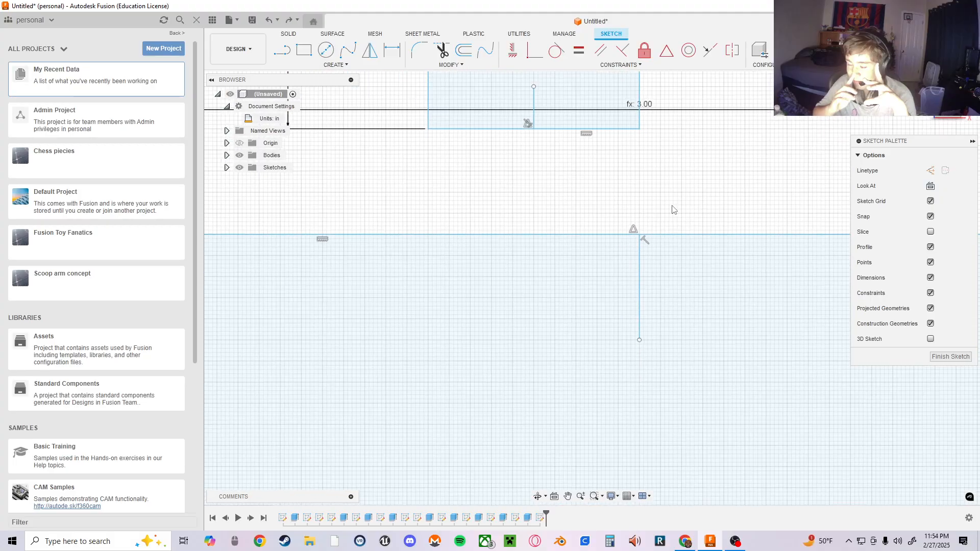
# - Draw a 0.25 in horizontal line leftward from the lower end of the vertical guide line in the profile
pyautogui.moveTo(681, 203); pyautogui.dragTo(620, 270, button='middle')
pyautogui.moveTo(599, 197); pyautogui.dragTo(499, 106, button='middle')
pyautogui.click(280, 53)
pyautogui.scroll(2, 487, 346)
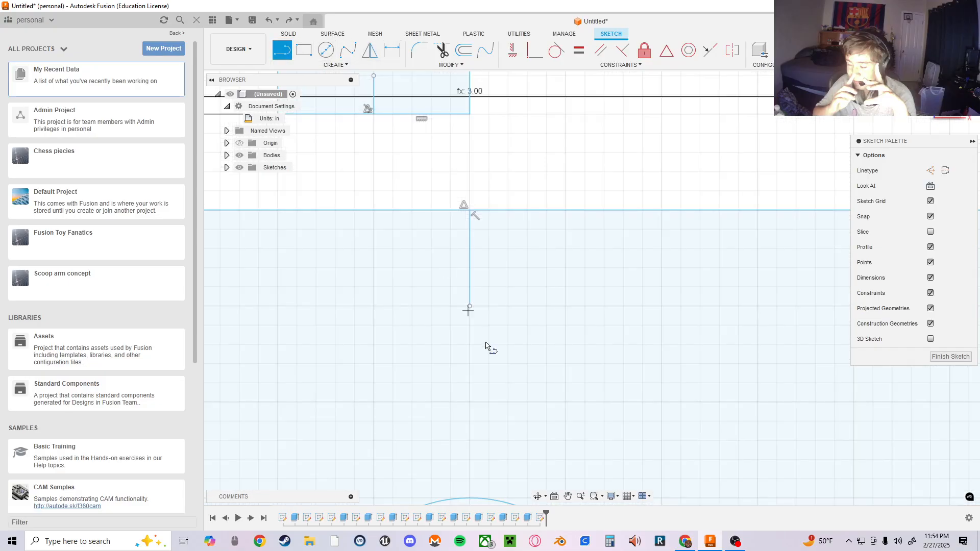
pyautogui.click(469, 307)
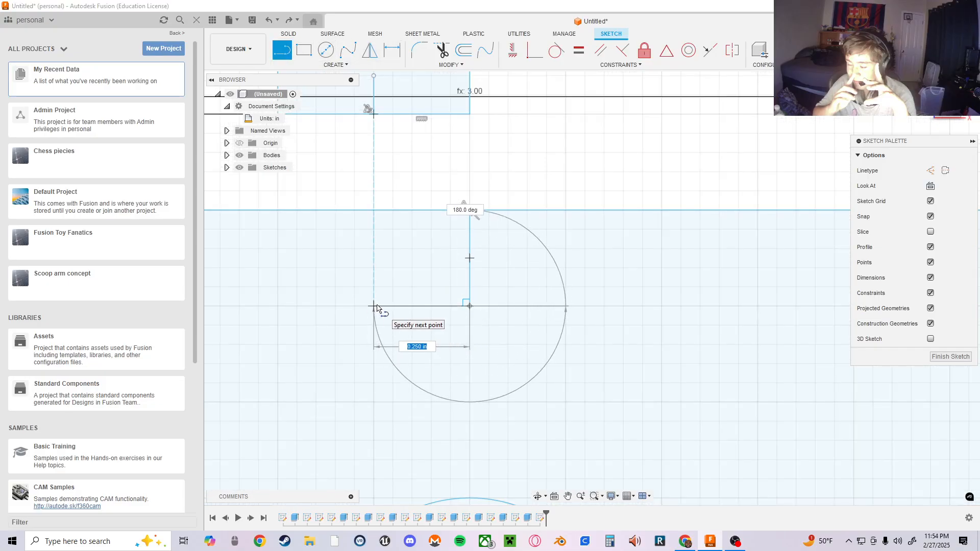
pyautogui.press('Escape')
pyautogui.moveTo(513, 206); pyautogui.dragTo(530, 299, button='middle')
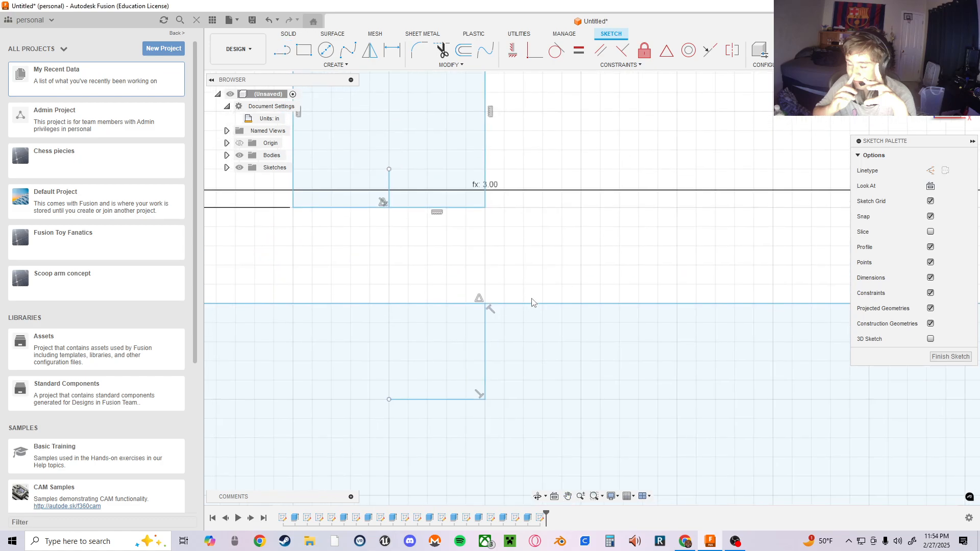
# - Delete the short vertical line inside the square and the vertical guide line below the profile's top edge
pyautogui.scroll(-1, 401, 171)
pyautogui.scroll(-1, 433, 206)
pyautogui.rightClick(404, 192)
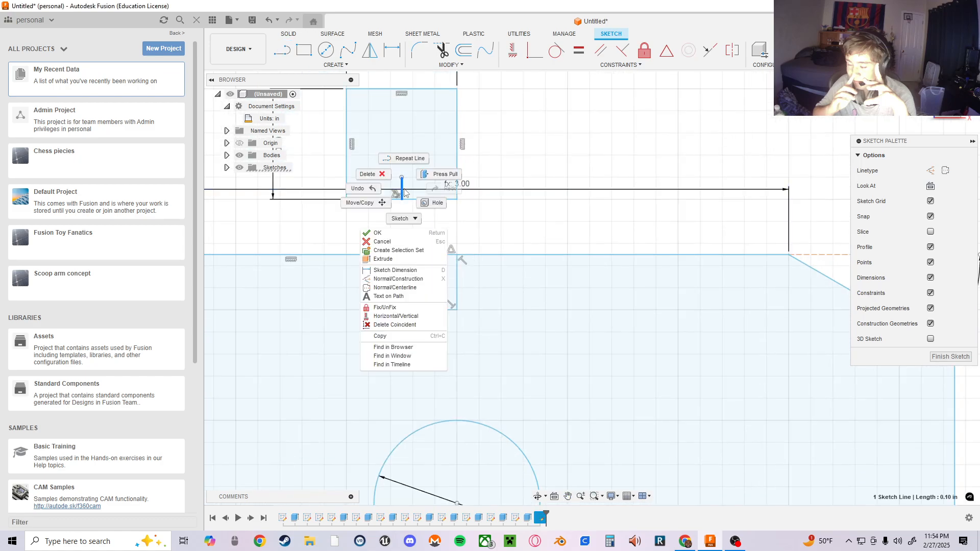
pyautogui.click(368, 174)
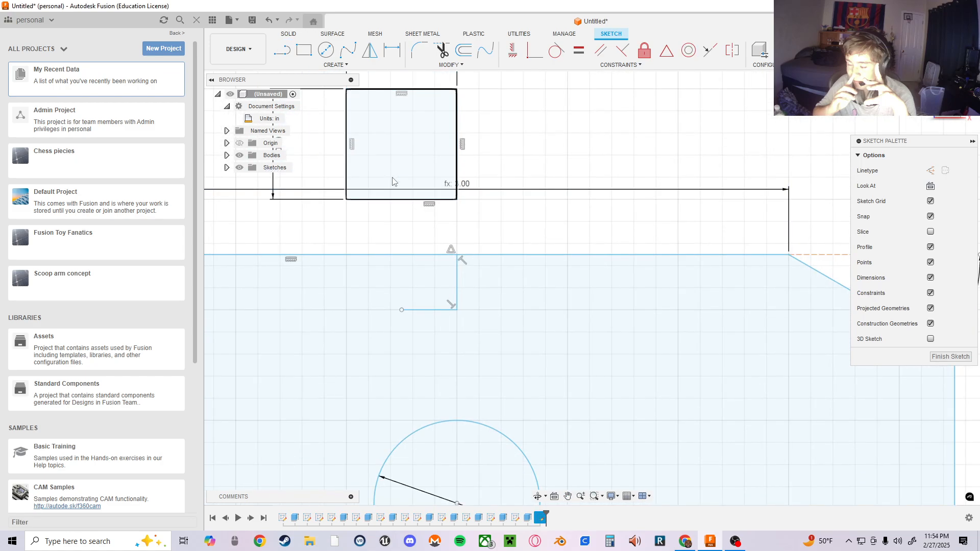
pyautogui.rightClick(457, 277)
pyautogui.click(436, 269)
pyautogui.moveTo(616, 250); pyautogui.dragTo(677, 269, button='middle')
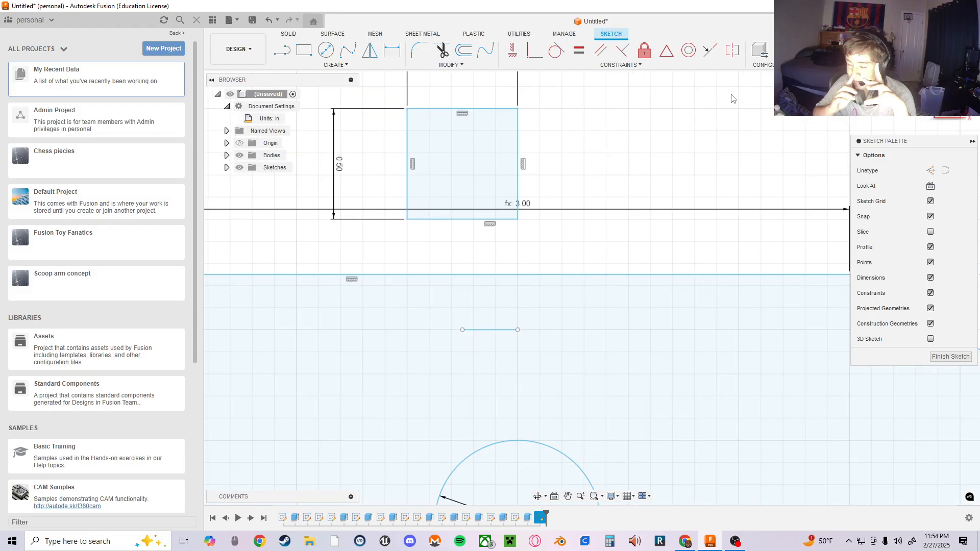
# - Draw a short vertical line up into the square from the midpoint of its bottom edge
pyautogui.click(282, 51)
pyautogui.click(461, 219)
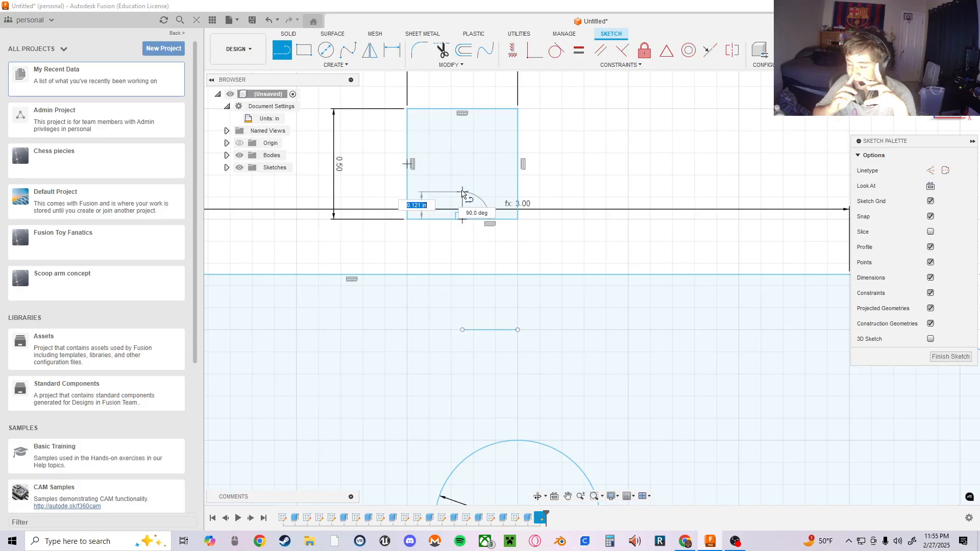
pyautogui.click(462, 197)
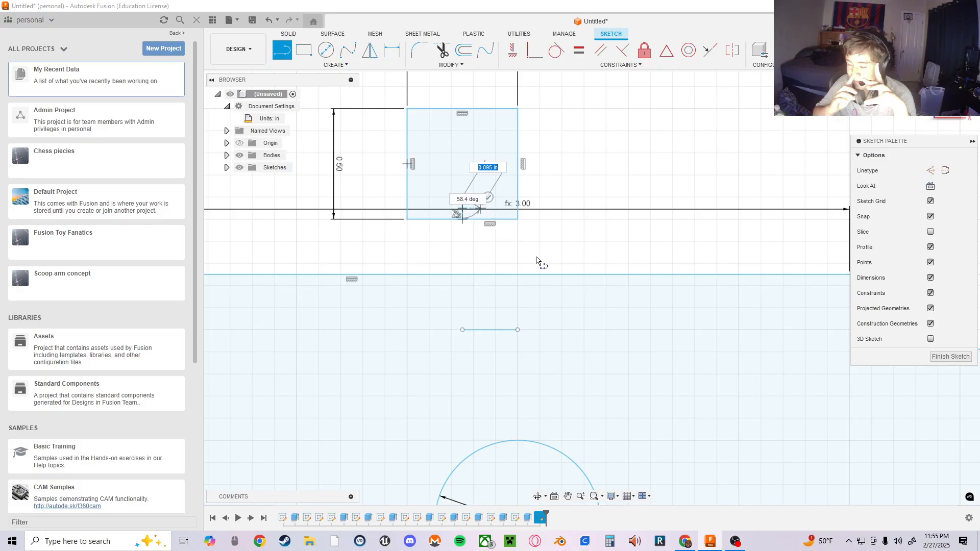
pyautogui.press('Escape')
# - Draw a vertical line from the horizontal guide line's right end up to the midpoint of the profile's top edge
pyautogui.click(282, 51)
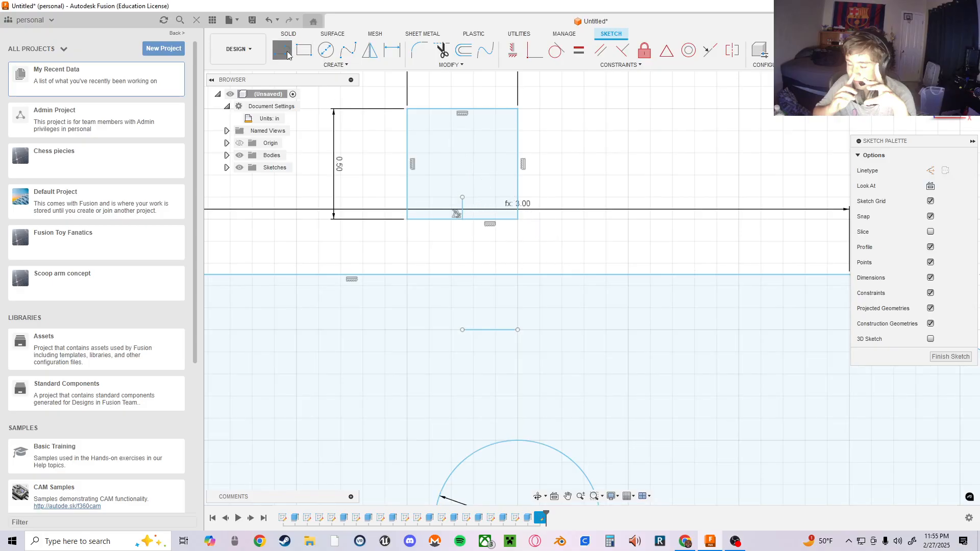
pyautogui.click(517, 329)
pyautogui.click(517, 274)
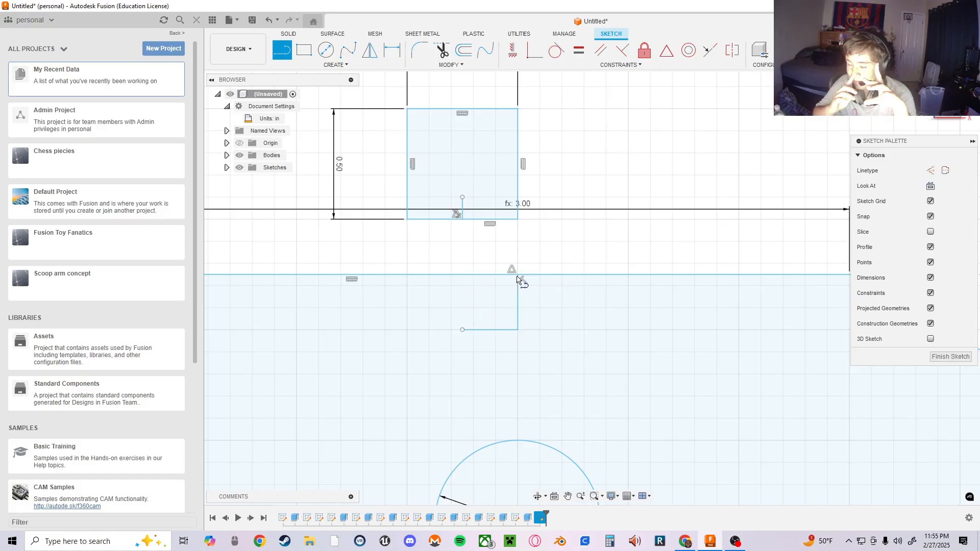
pyautogui.press('Escape')
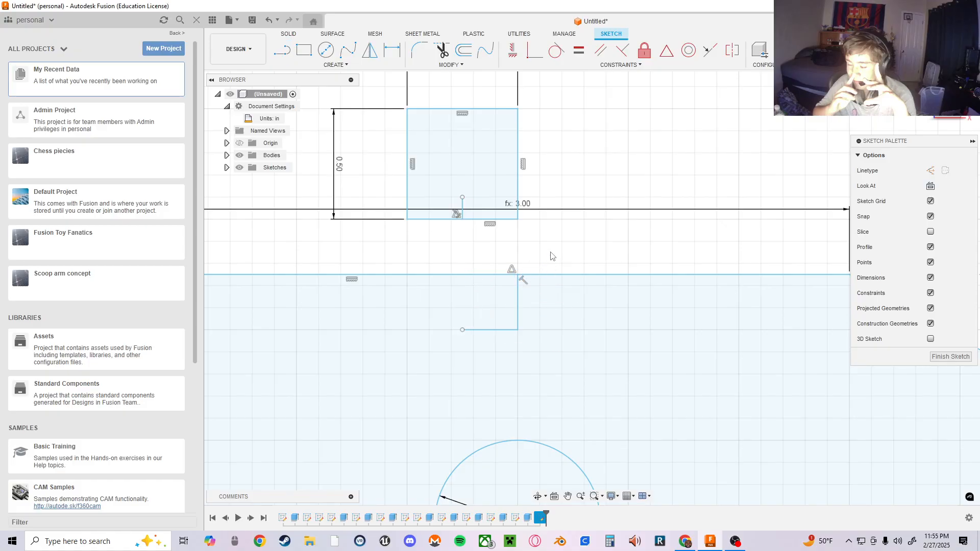
# - Make the square's bottom edge collinear with the horizontal guide line inside the profile
pyautogui.click(627, 66)
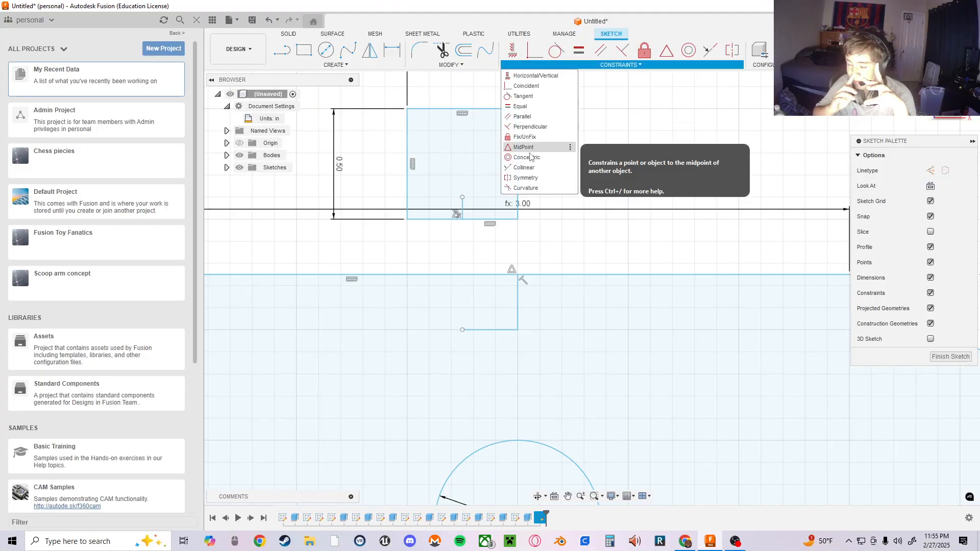
pyautogui.click(544, 166)
pyautogui.click(468, 220)
pyautogui.click(486, 330)
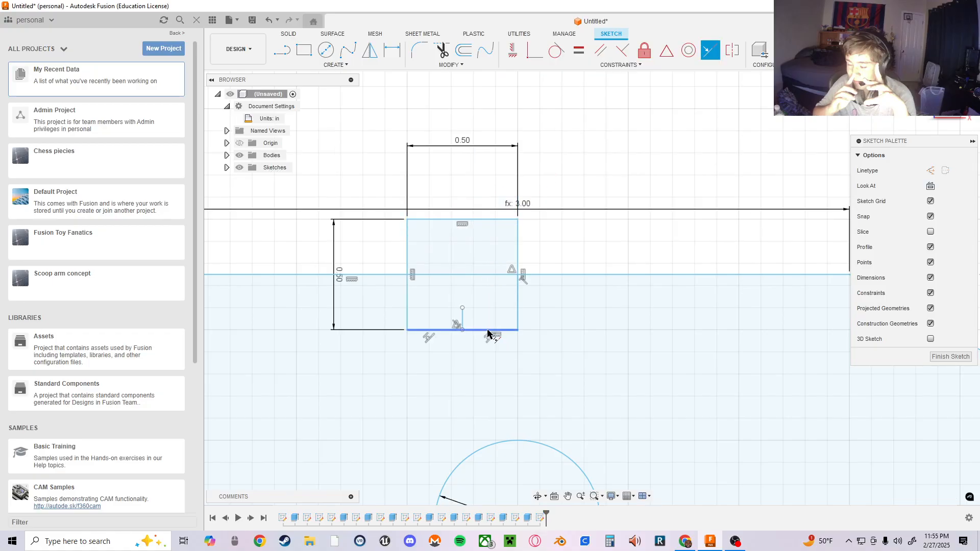
# - Undo the collinear constraint between the square's bottom edge and the horizontal guide line
pyautogui.scroll(-2, 550, 222)
pyautogui.scroll(3, 539, 240)
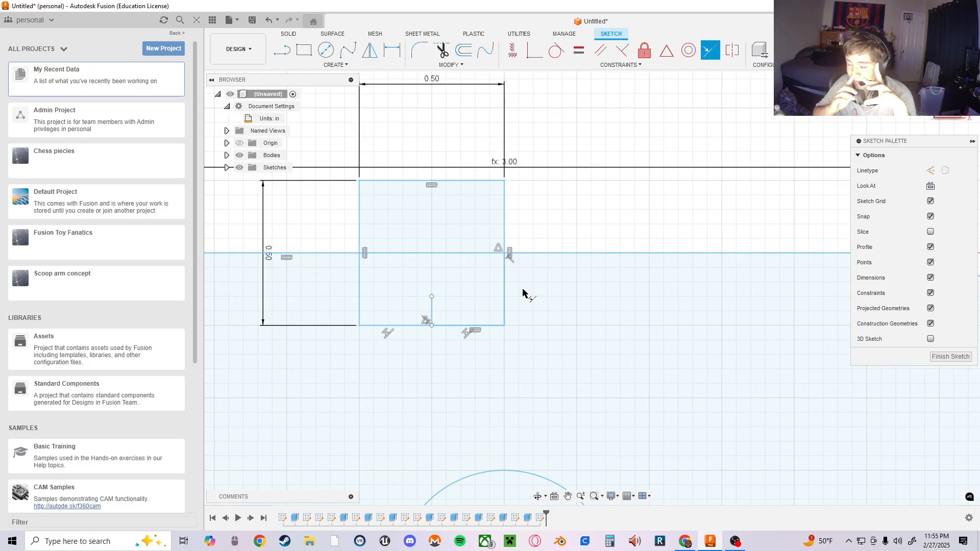
pyautogui.press('Escape')
pyautogui.hotkey('ctrl', 'z')
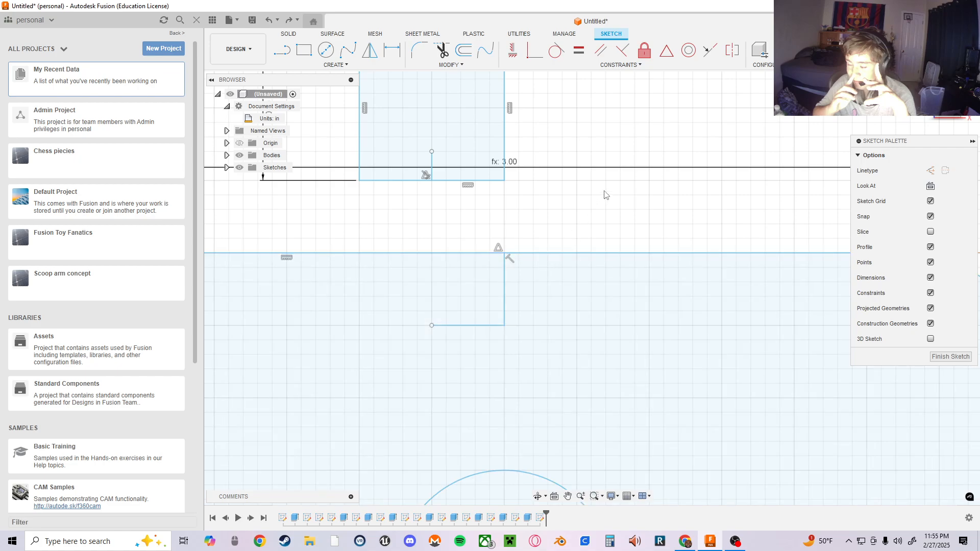
pyautogui.moveTo(594, 195)
pyautogui.mouseDown(button='middle')
pyautogui.moveTo(564, 203)
pyautogui.moveTo(579, 241)
pyautogui.mouseUp(button='middle')
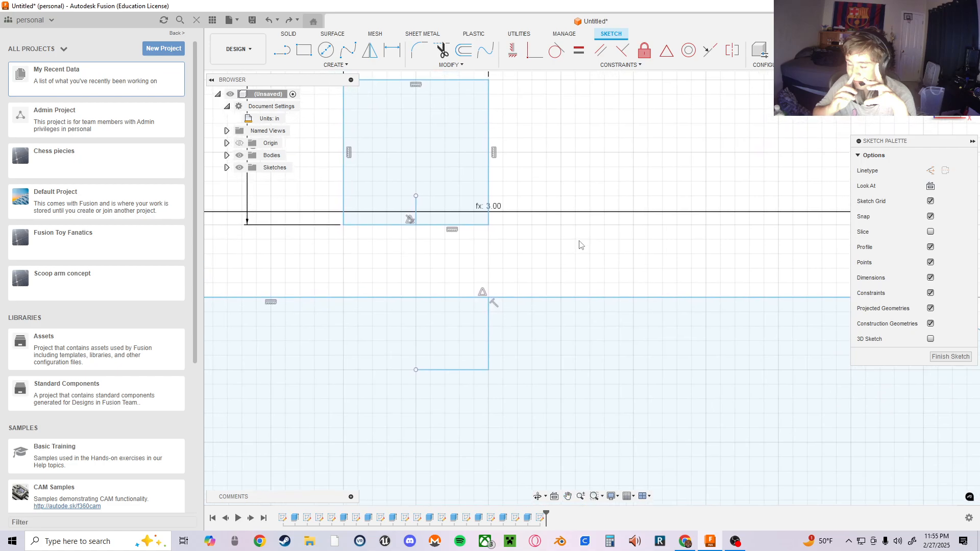
# - Try again to make the square's bottom edge collinear with the horizontal guide line inside the profile
pyautogui.click(448, 144)
pyautogui.moveTo(455, 162)
pyautogui.mouseDown()
pyautogui.moveTo(517, 151)
pyautogui.moveTo(469, 158)
pyautogui.mouseUp()
pyautogui.click(468, 163)
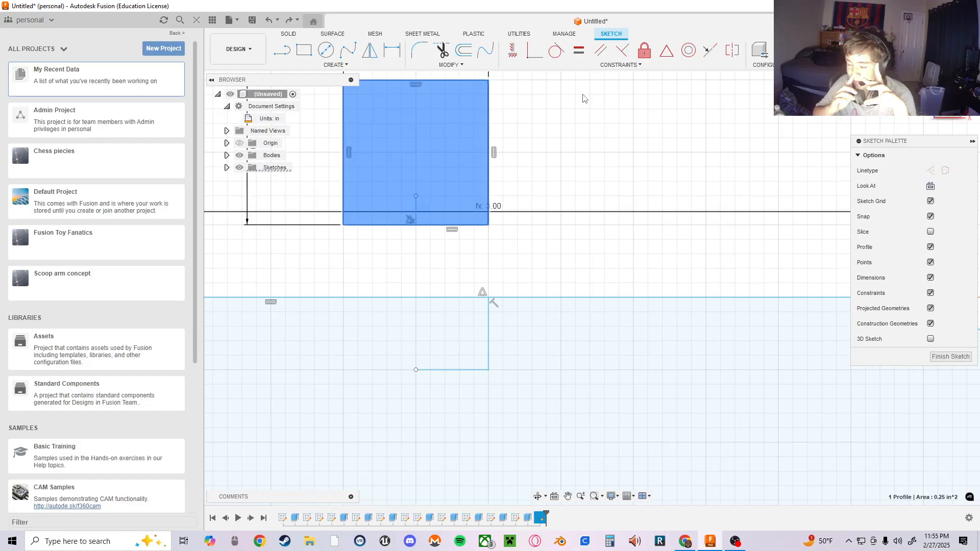
pyautogui.click(612, 66)
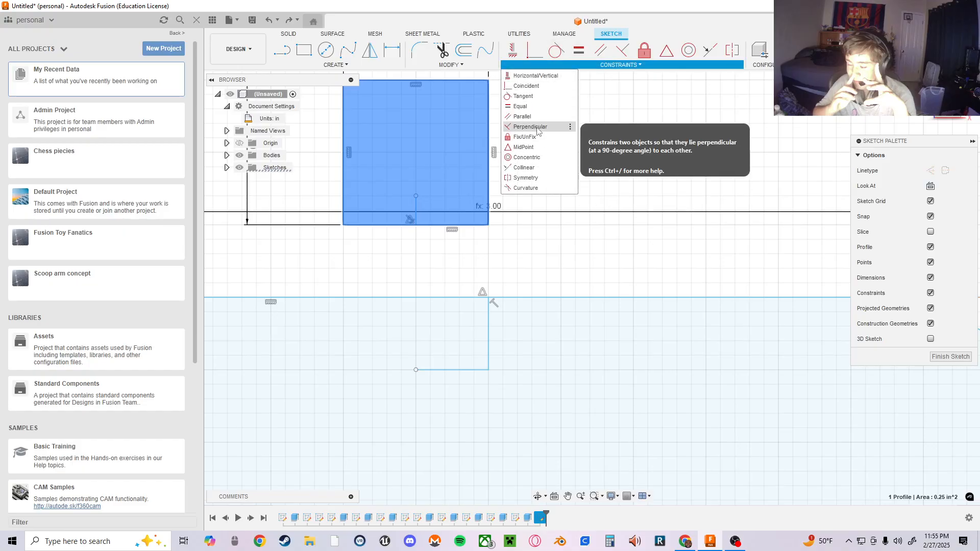
pyautogui.click(526, 167)
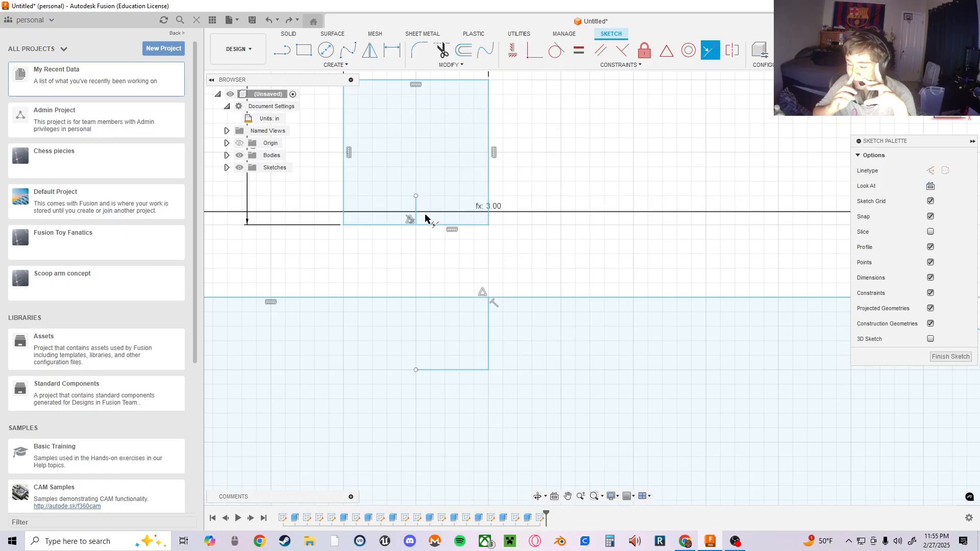
pyautogui.click(426, 225)
pyautogui.click(439, 371)
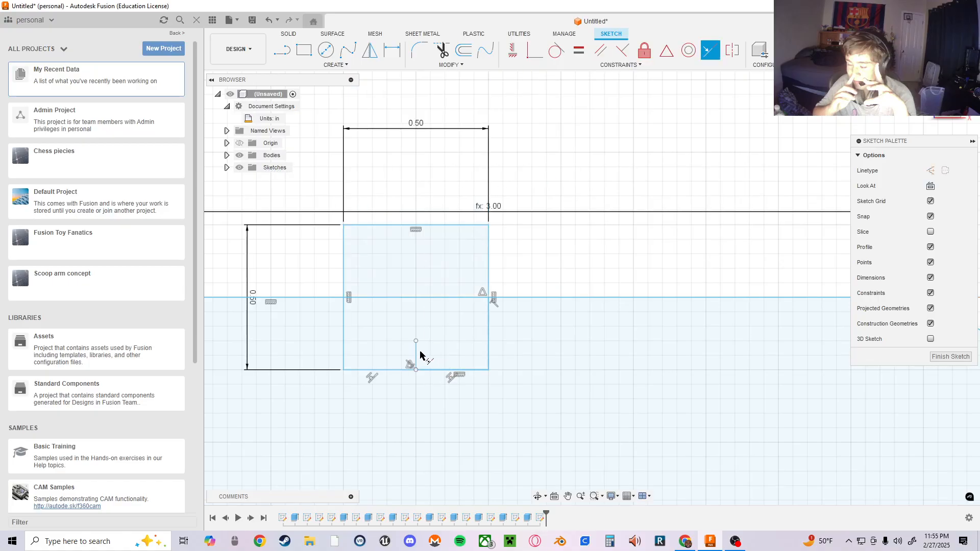
# - Undo the repeated collinear constraint on the square's bottom edge
pyautogui.scroll(-3, 487, 358)
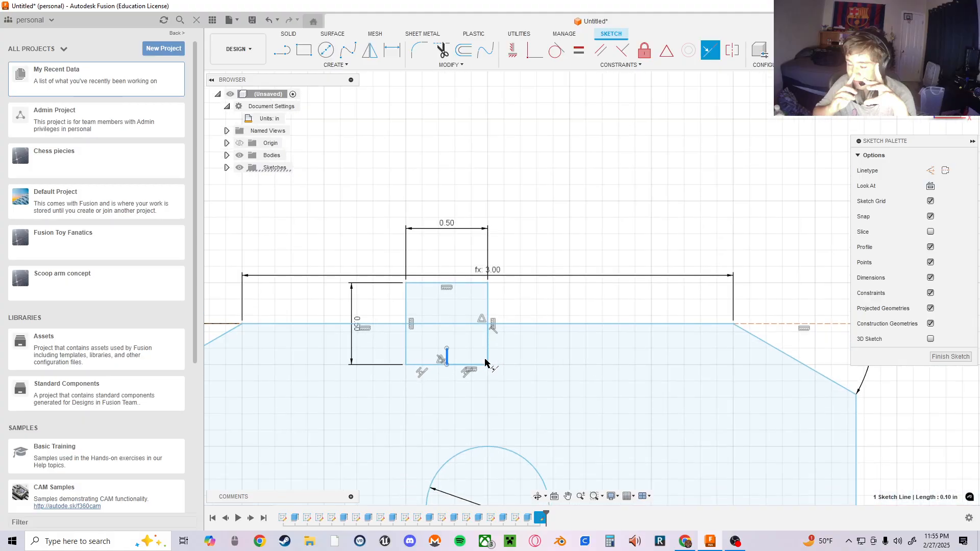
pyautogui.scroll(6, 491, 356)
pyautogui.scroll(4, 492, 356)
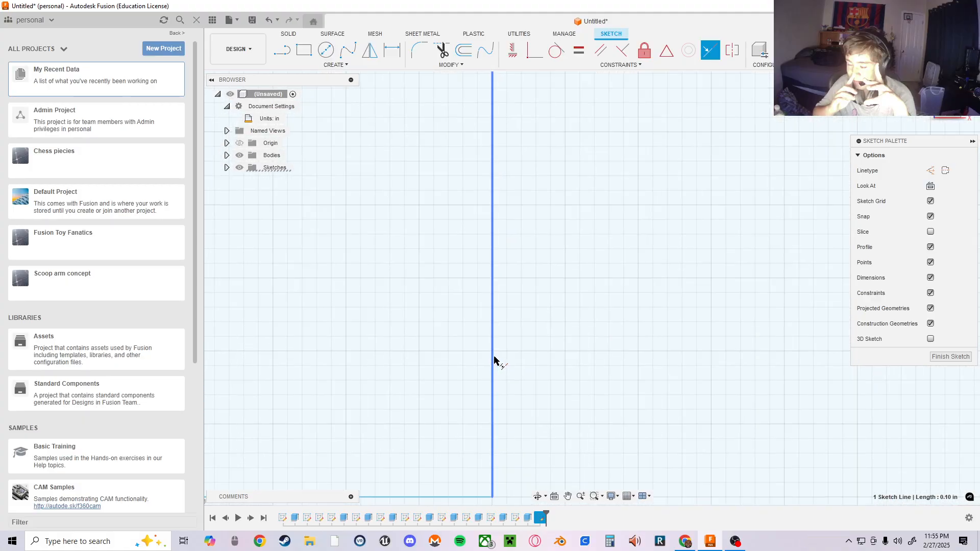
pyautogui.scroll(-5, 491, 358)
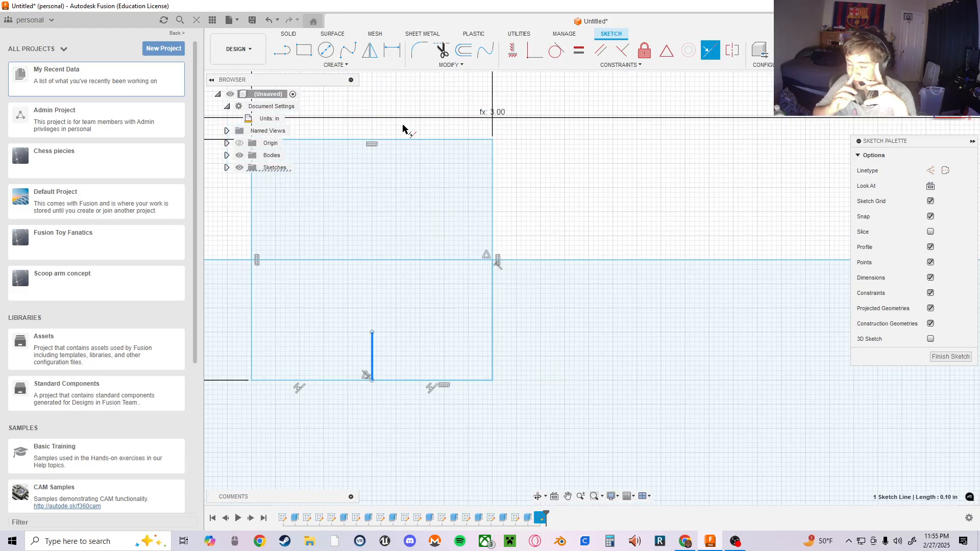
pyautogui.press('Escape')
pyautogui.moveTo(536, 192); pyautogui.dragTo(559, 258, button='middle')
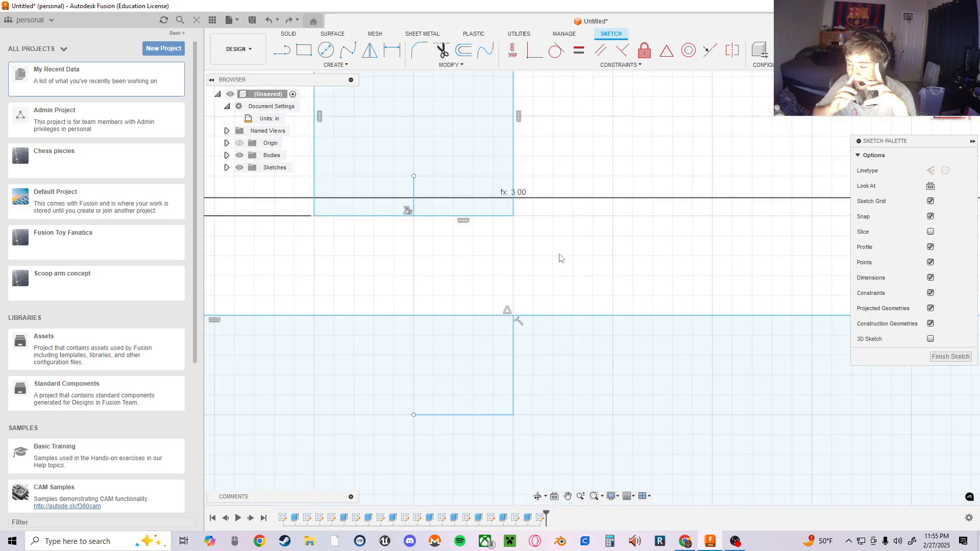
# - Replace the horizontal guide line with a shorter one, about 0.10 in long, drawn leftward from the vertical guide line's lower end
pyautogui.click(432, 419)
pyautogui.rightClick(432, 419)
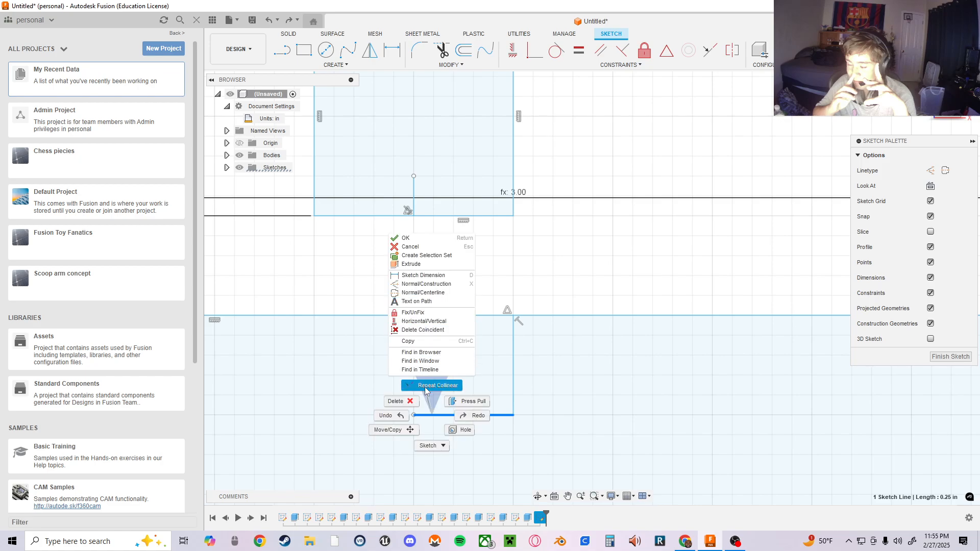
pyautogui.click(401, 401)
pyautogui.press('l')
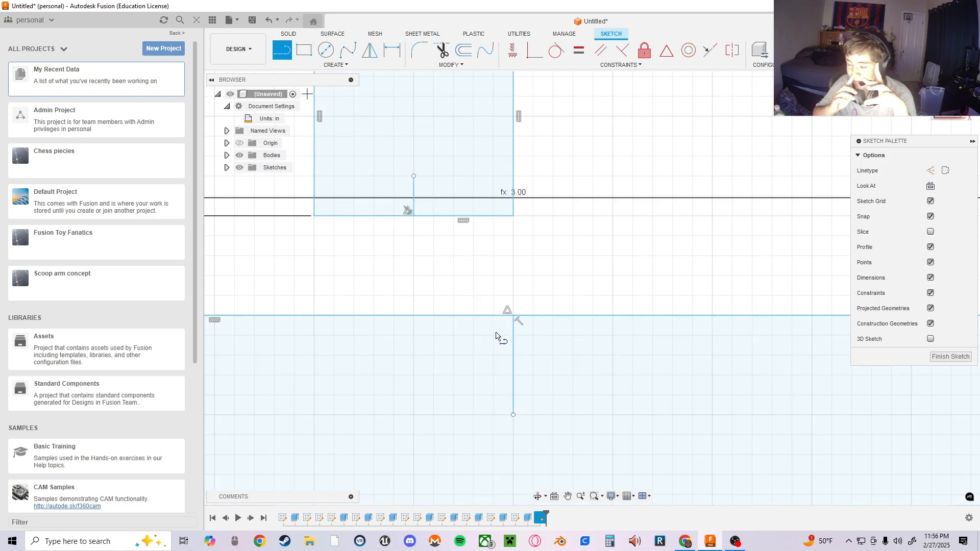
pyautogui.click(513, 416)
pyautogui.click(473, 414)
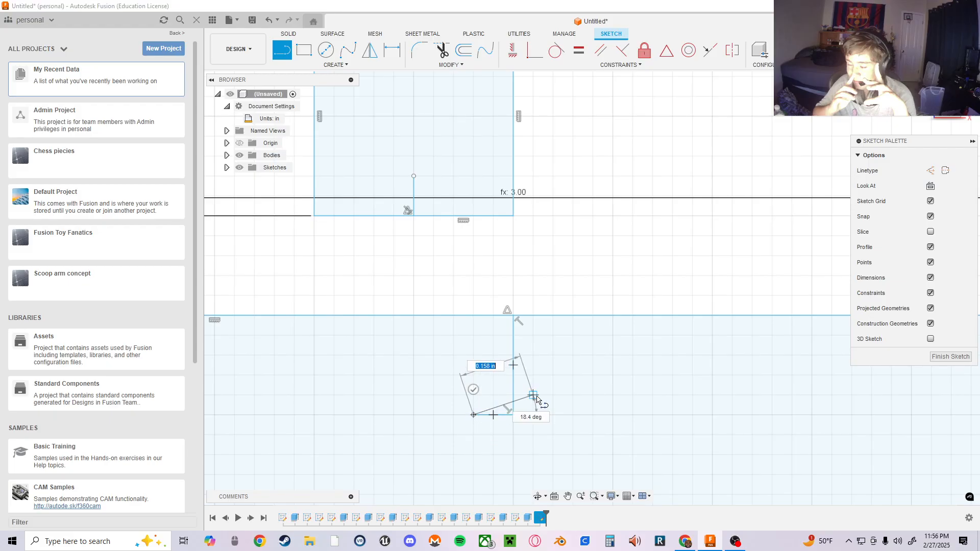
pyautogui.press('Escape')
# - Try making the square's bottom edge collinear with the shortened guide line, and undo that constraint
pyautogui.click(620, 65)
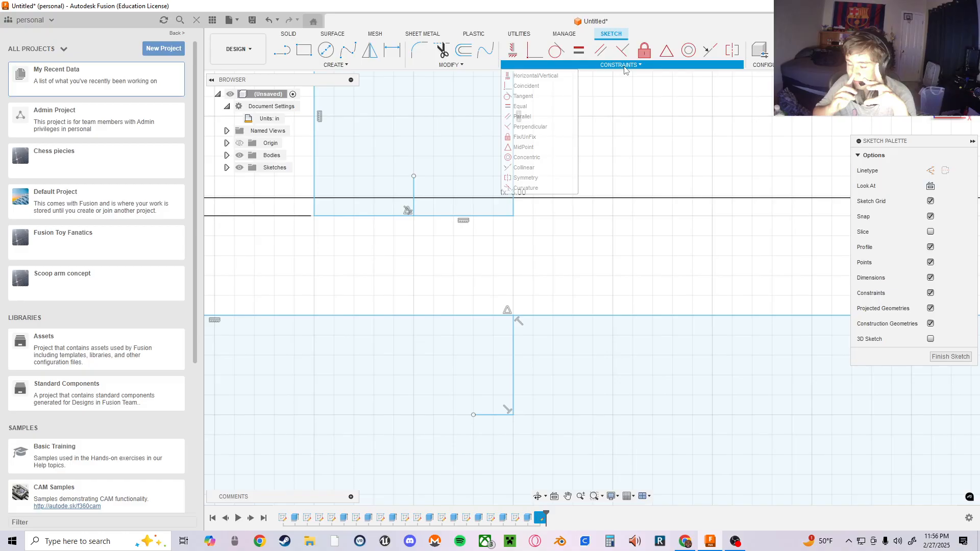
pyautogui.click(524, 167)
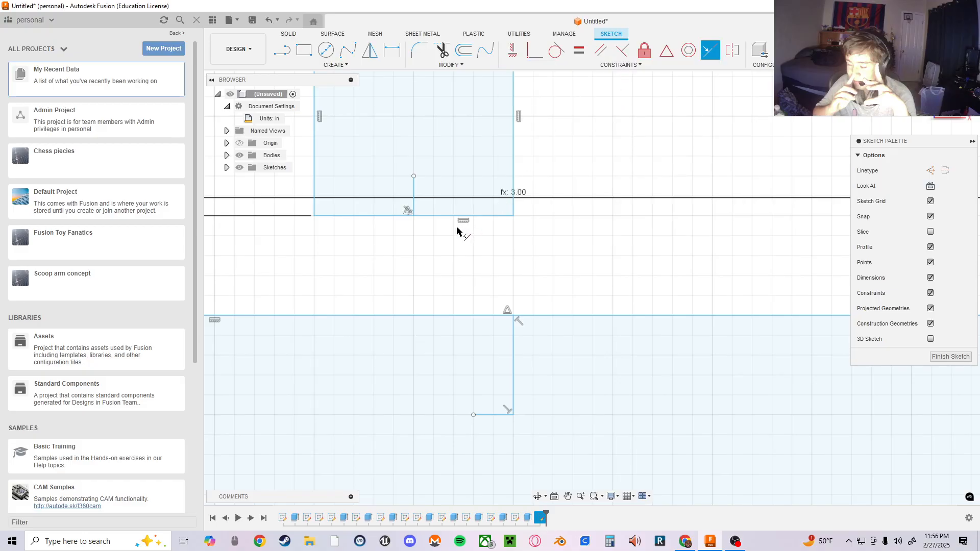
pyautogui.click(459, 216)
pyautogui.click(495, 414)
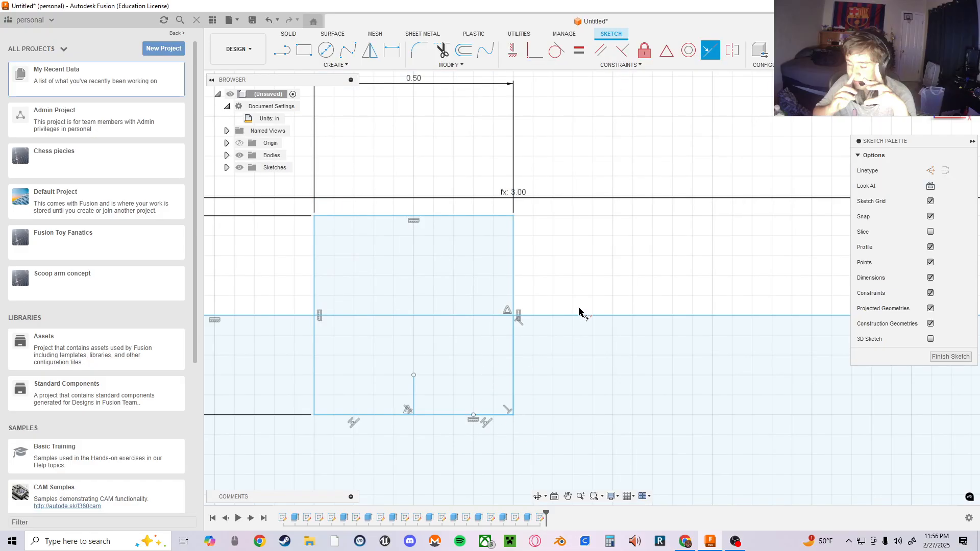
pyautogui.press('Escape')
pyautogui.hotkey('ctrl', 'z')
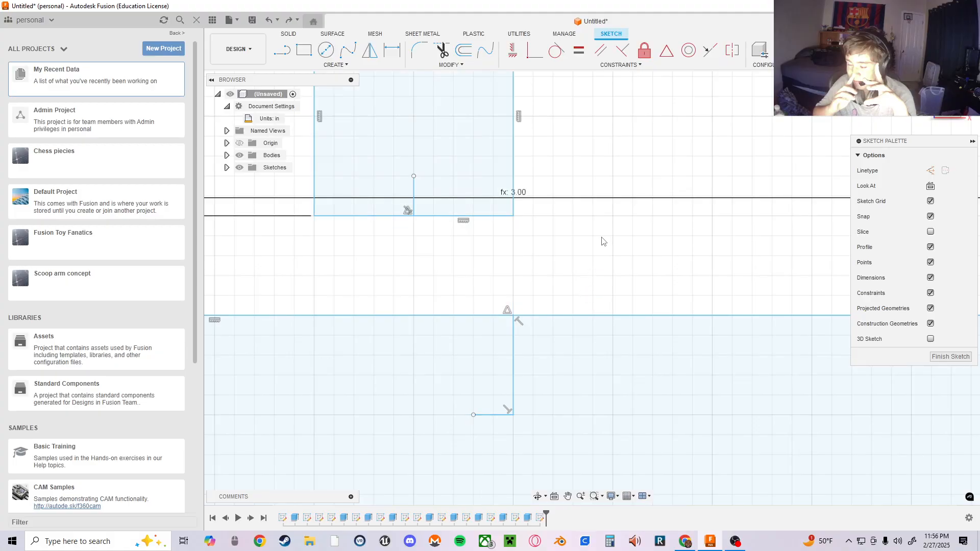
pyautogui.moveTo(575, 216); pyautogui.dragTo(516, 220, button='middle')
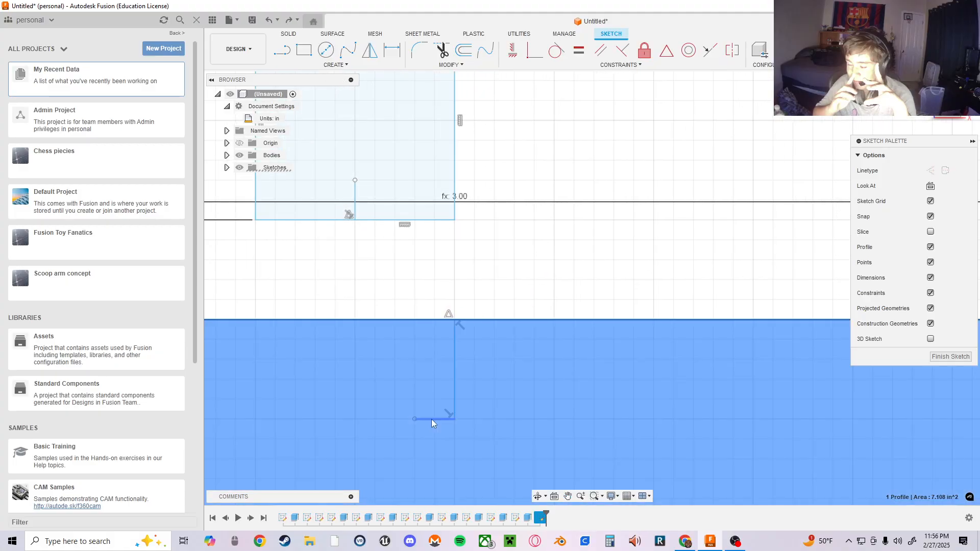
# - Replace the horizontal guide line with a short one drawn rightward from the vertical guide line's lower end
pyautogui.click(431, 418)
pyautogui.rightClick(430, 419)
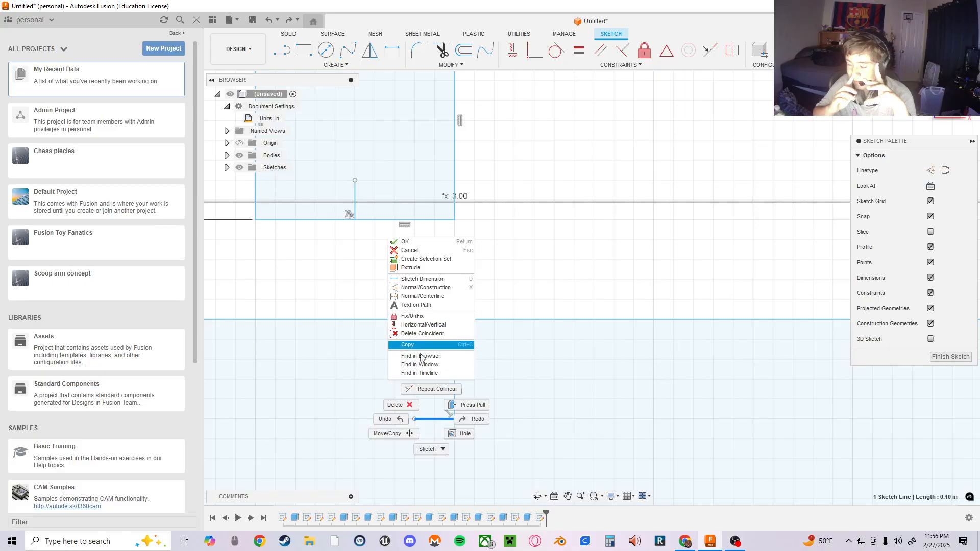
pyautogui.click(396, 405)
pyautogui.click(284, 54)
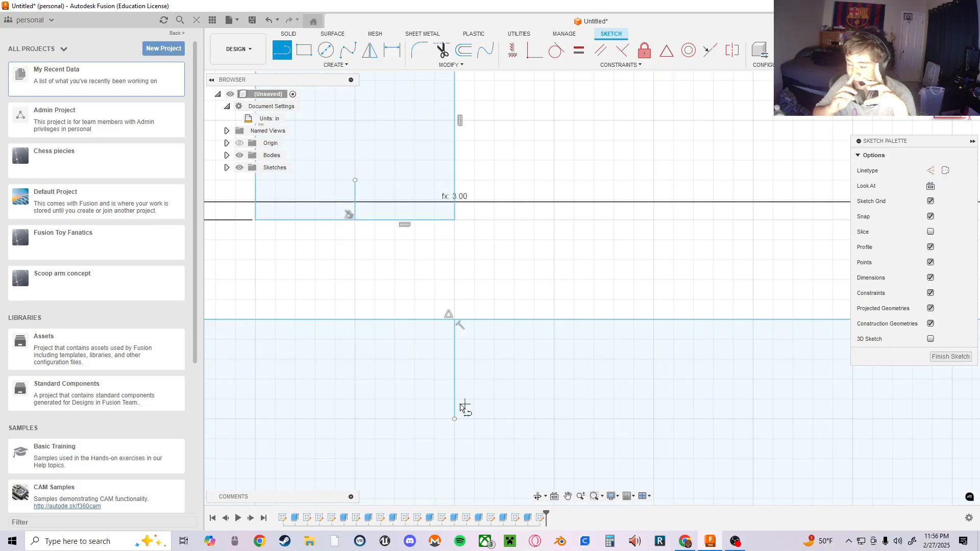
pyautogui.click(454, 419)
pyautogui.click(474, 419)
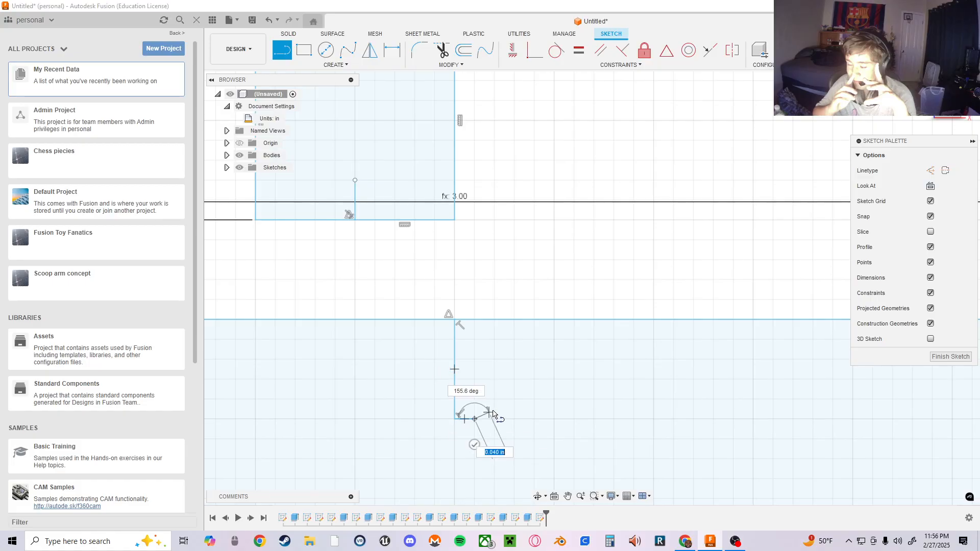
pyautogui.press('Escape')
# - Try making the square's bottom edge collinear with the short rightward guide line, and undo that constraint
pyautogui.click(619, 65)
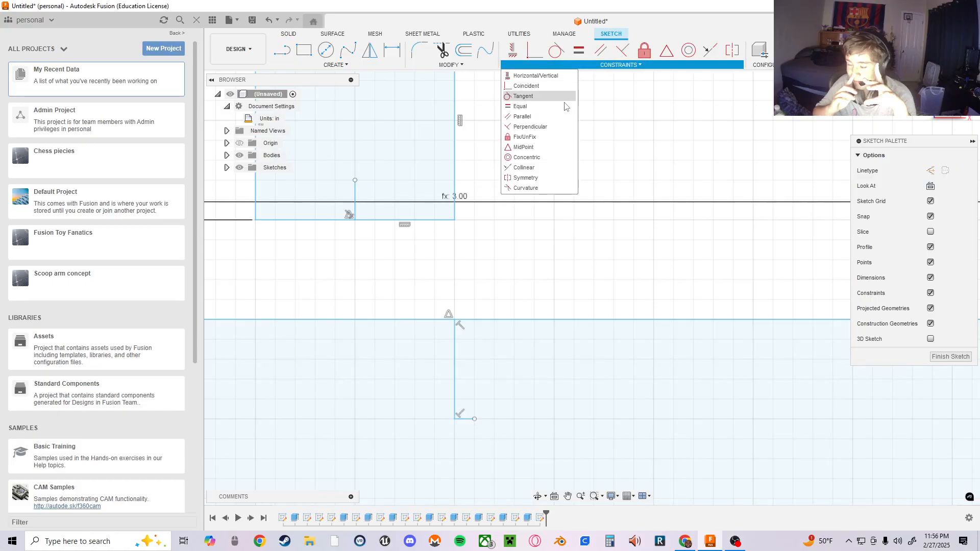
pyautogui.click(533, 176)
pyautogui.click(440, 222)
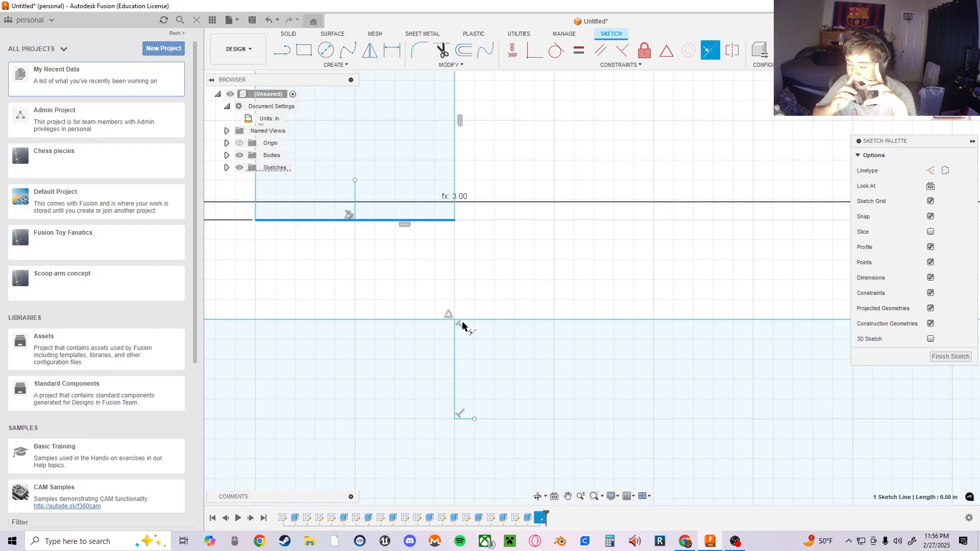
pyautogui.click(467, 419)
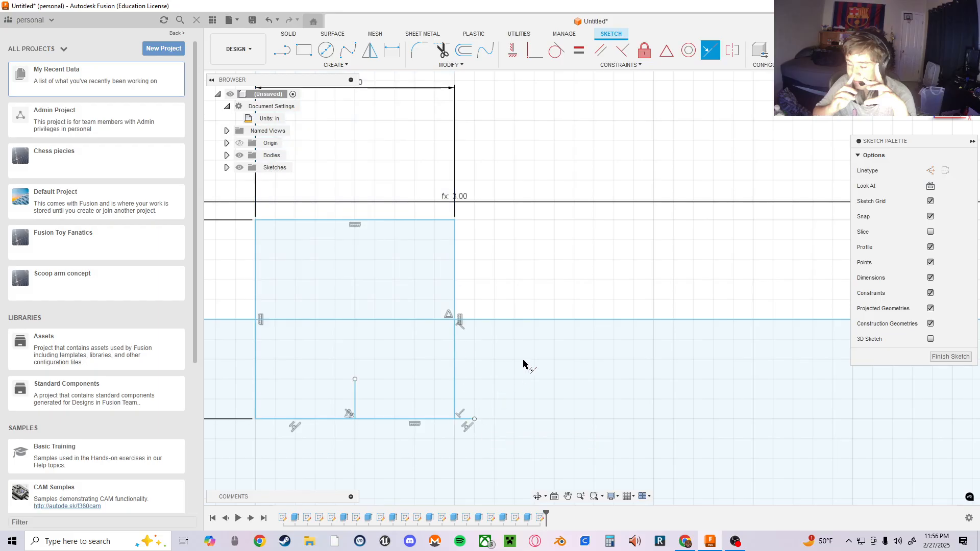
pyautogui.moveTo(541, 245)
pyautogui.mouseDown(button='middle')
pyautogui.moveTo(560, 201)
pyautogui.moveTo(710, 171)
pyautogui.moveTo(648, 199)
pyautogui.moveTo(579, 195)
pyautogui.mouseUp(button='middle')
pyautogui.press('Escape')
pyautogui.hotkey('ctrl', 'z')
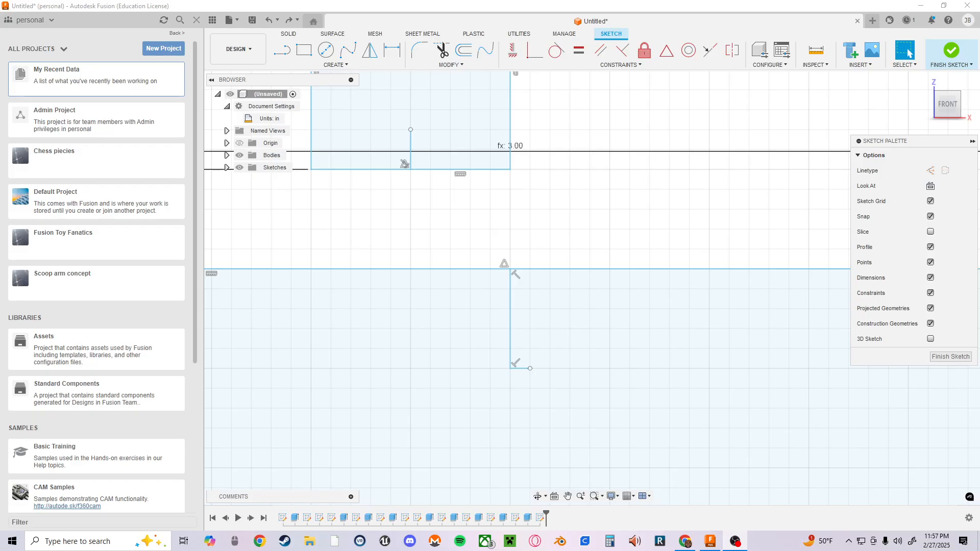
# - Try making the short vertical line inside the square collinear with the vertical guide line, and undo that constraint
pyautogui.moveTo(497, 283); pyautogui.dragTo(539, 336, button='middle')
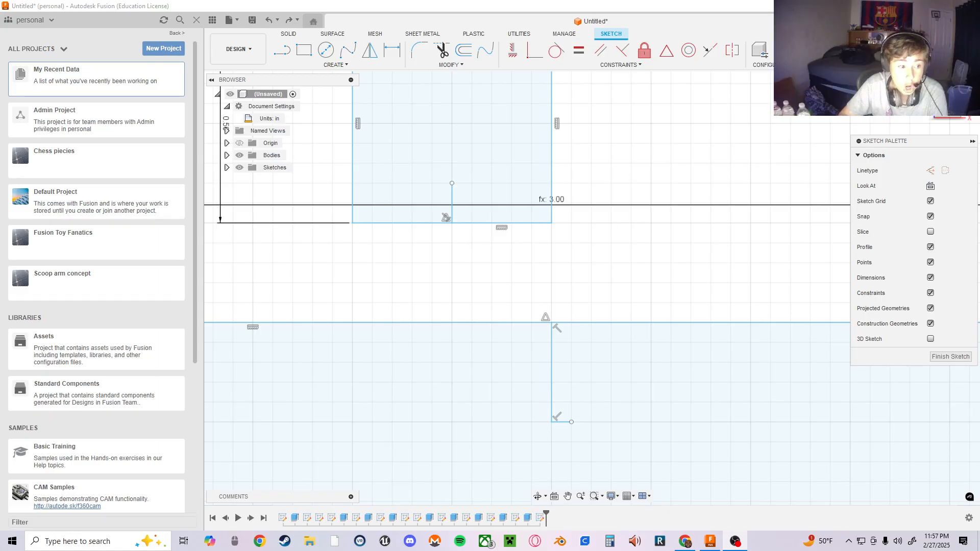
pyautogui.moveTo(490, 393)
pyautogui.mouseDown(button='middle')
pyautogui.moveTo(383, 407)
pyautogui.moveTo(431, 350)
pyautogui.mouseUp(button='middle')
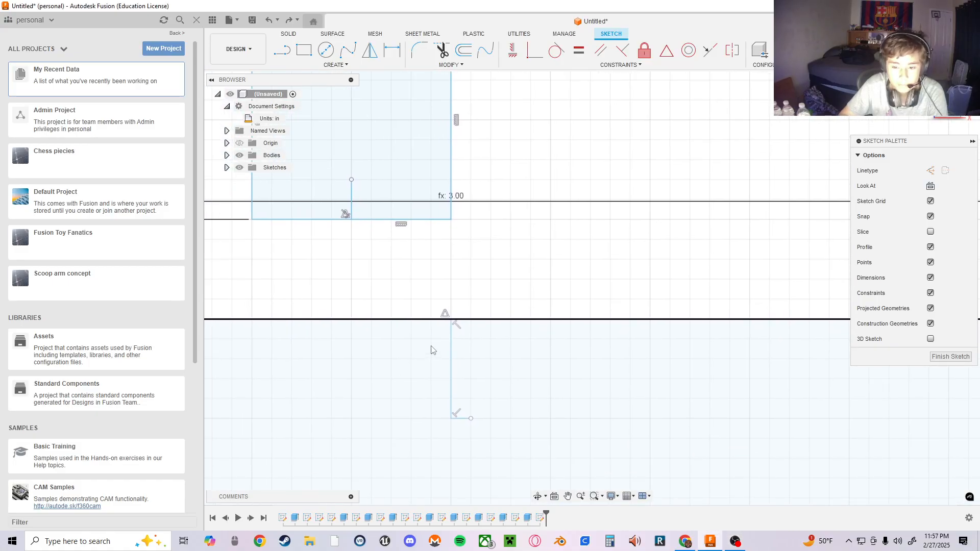
pyautogui.click(654, 66)
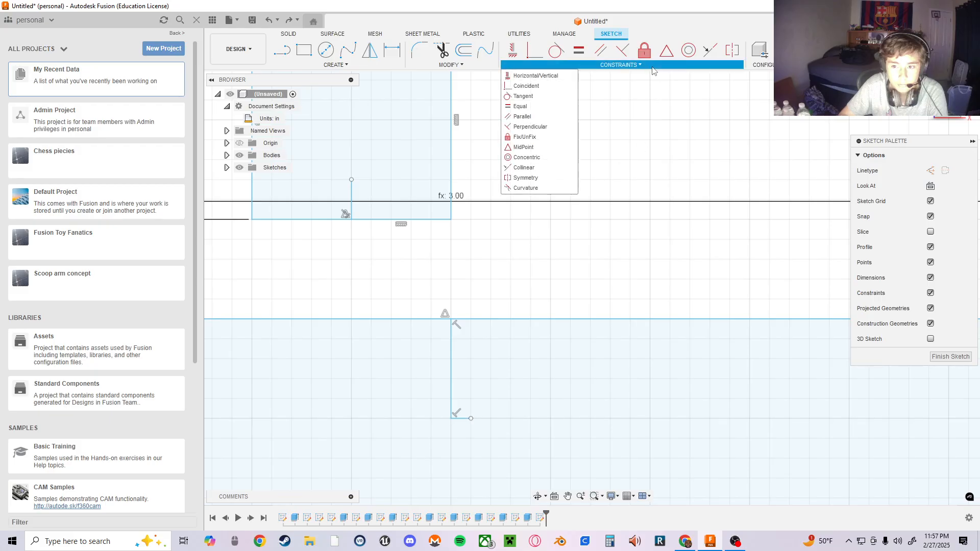
pyautogui.click(525, 168)
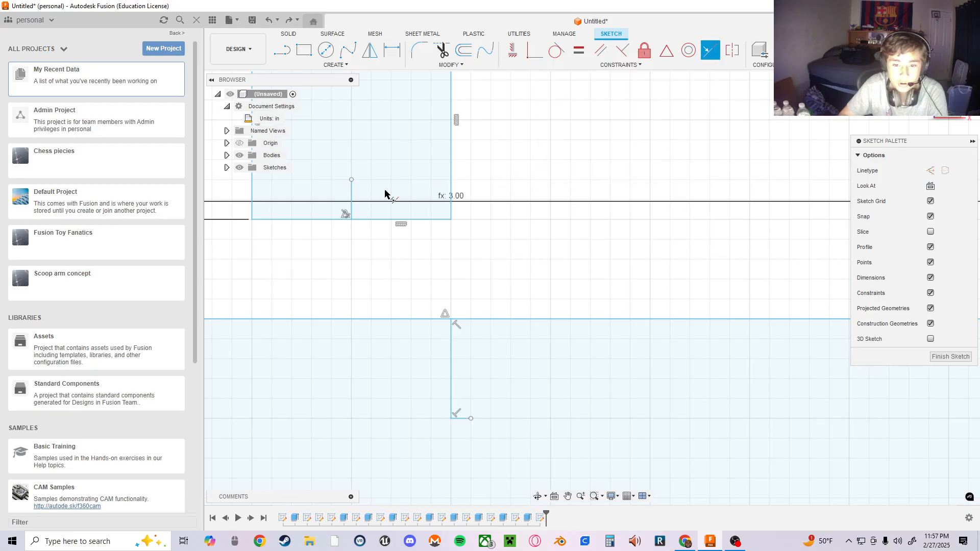
pyautogui.click(451, 360)
pyautogui.press('Escape')
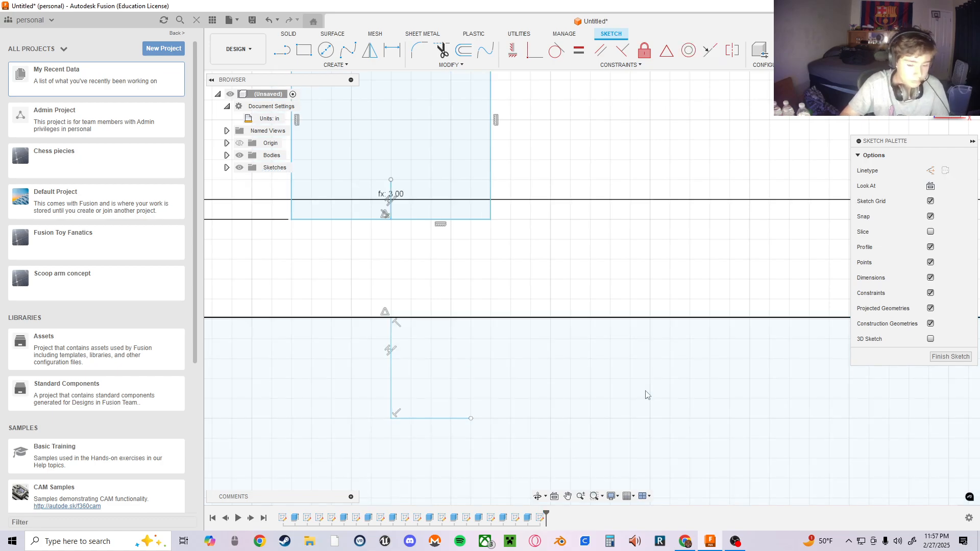
pyautogui.hotkey('ctrl', 'z')
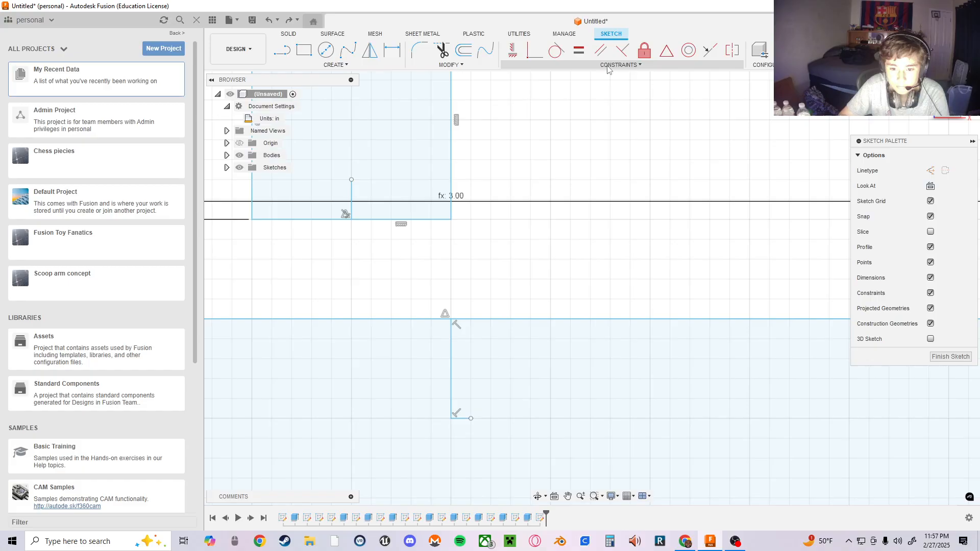
pyautogui.click(608, 67)
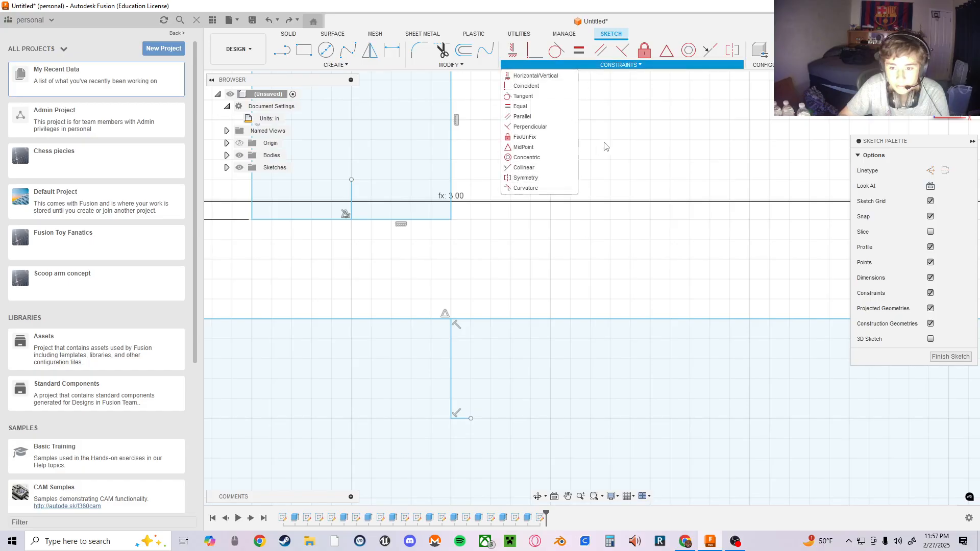
pyautogui.press('m')
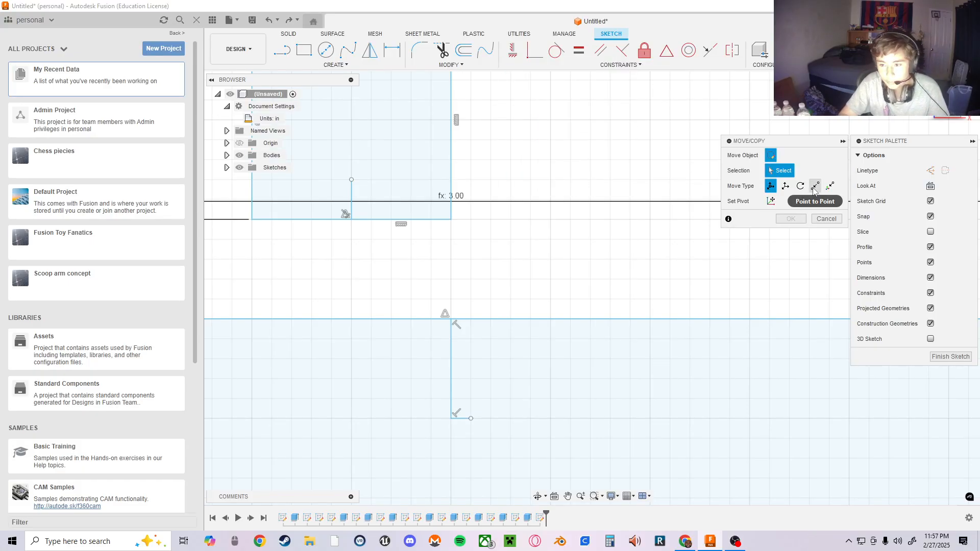
pyautogui.click(815, 186)
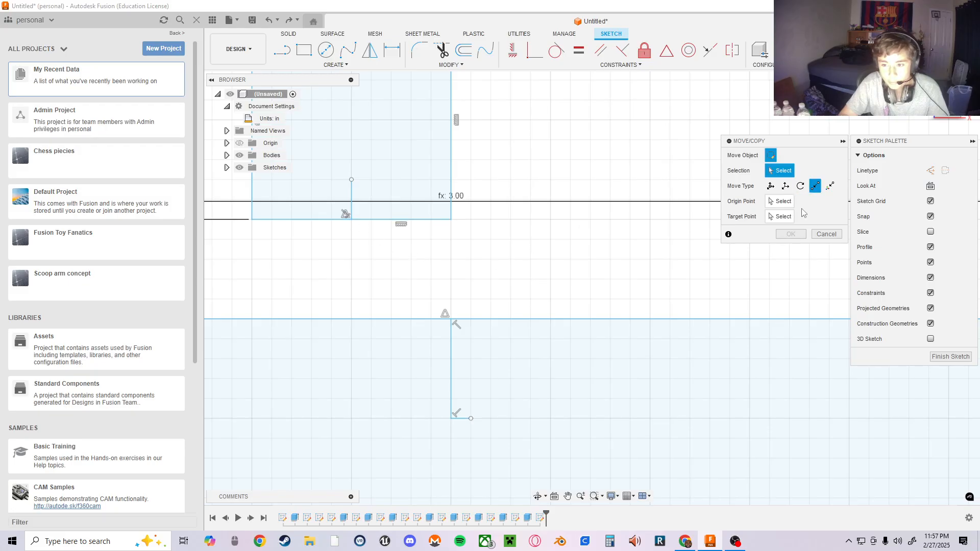
pyautogui.click(781, 201)
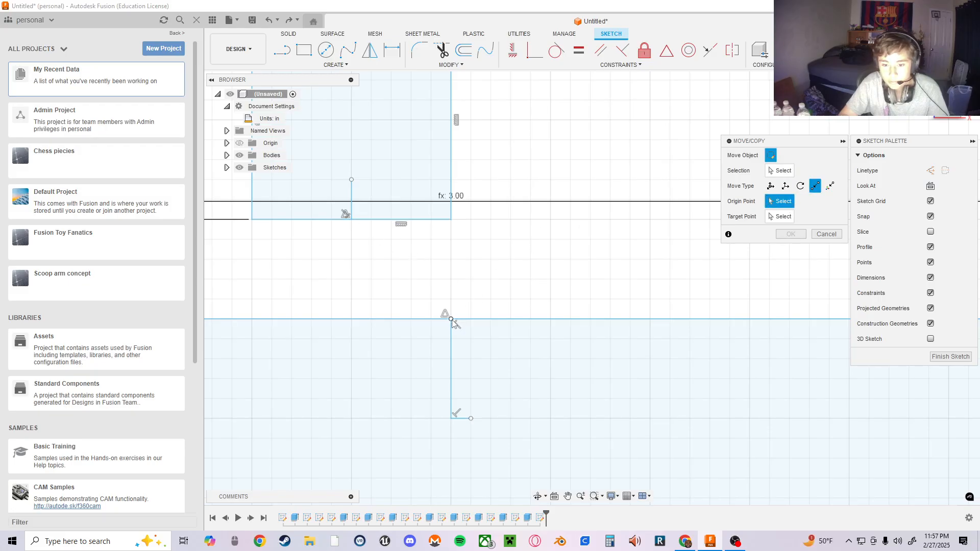
pyautogui.click(350, 219)
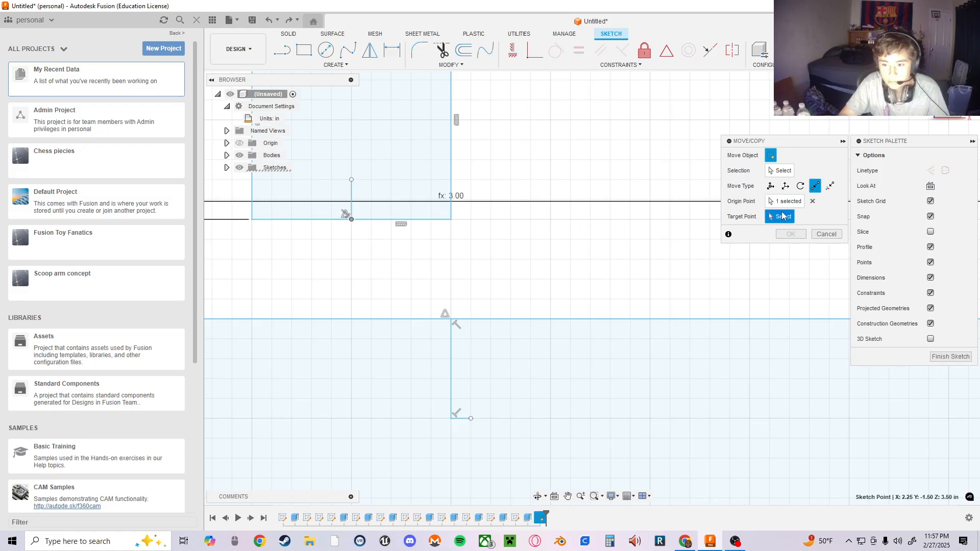
pyautogui.click(451, 320)
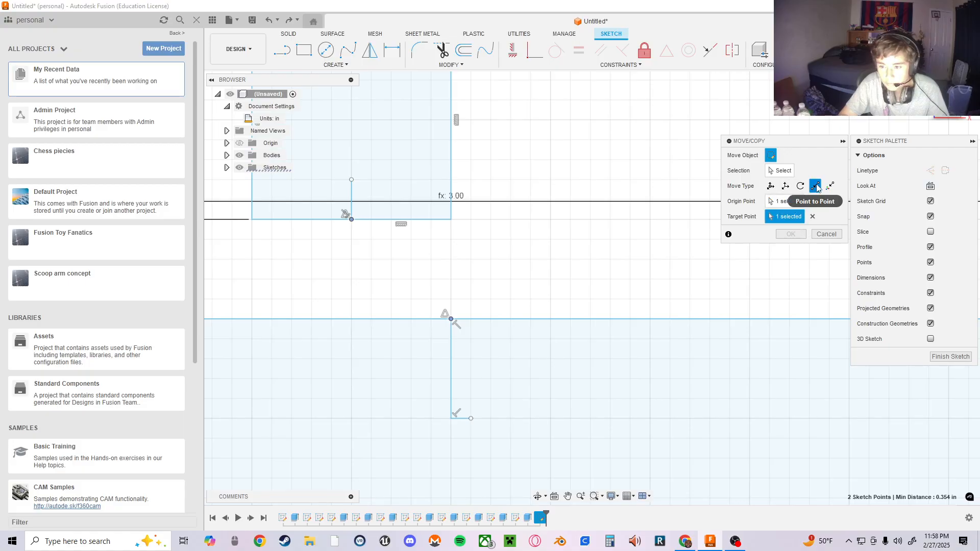
pyautogui.click(777, 174)
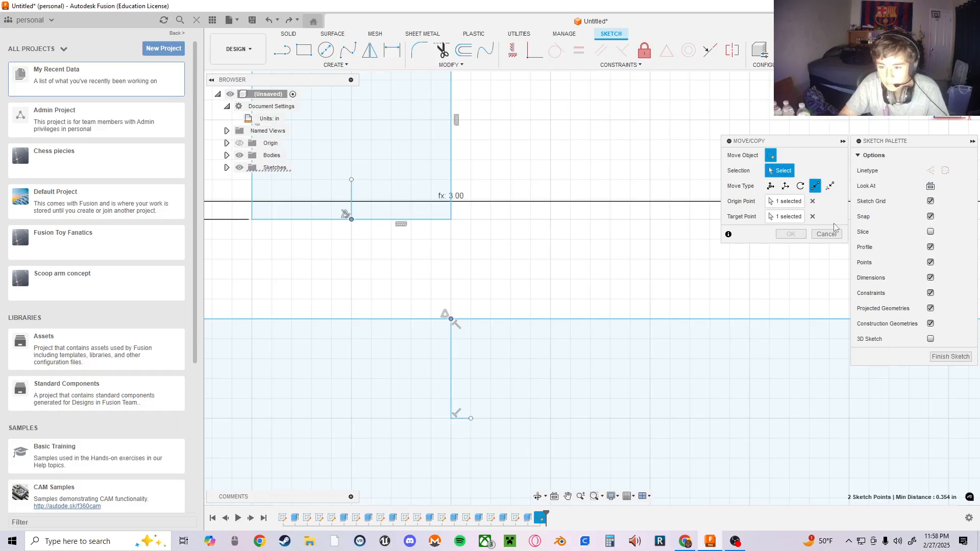
pyautogui.click(827, 235)
# - Fix the vertical guide line that runs down from the midpoint of the profile's top edge
pyautogui.scroll(-1, 585, 238)
pyautogui.moveTo(585, 239); pyautogui.dragTo(610, 272, button='middle')
pyautogui.scroll(1, 608, 271)
pyautogui.scroll(-1, 622, 214)
pyautogui.moveTo(613, 213); pyautogui.dragTo(613, 174, button='middle')
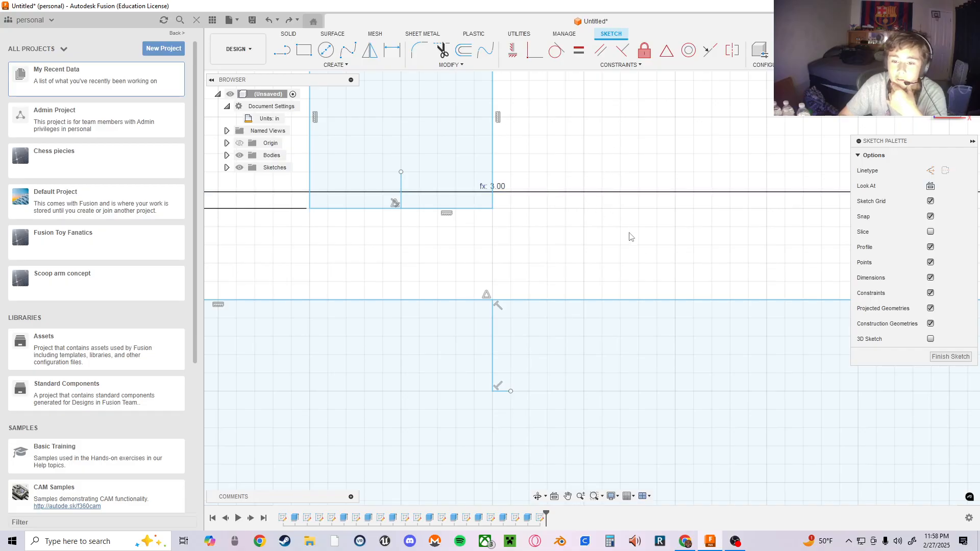
pyautogui.scroll(-5, 654, 274)
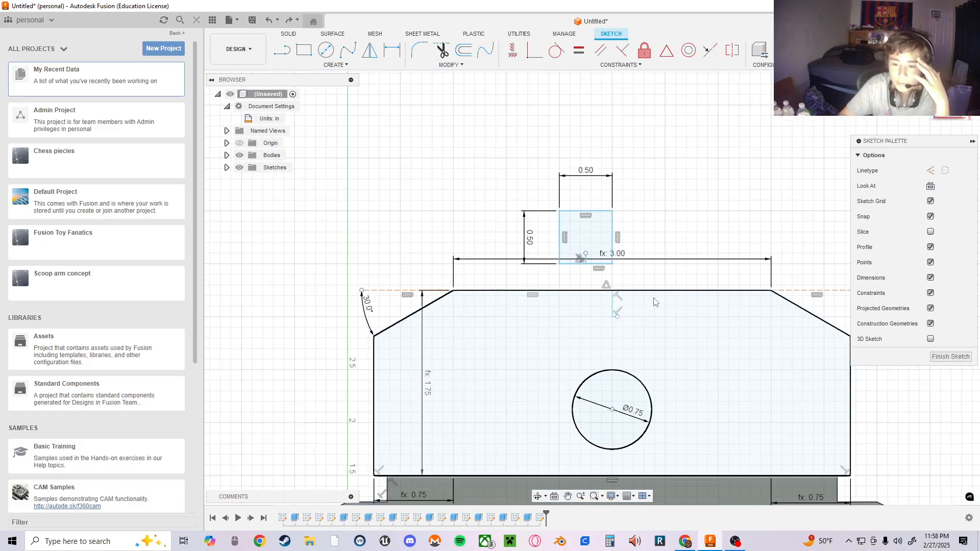
pyautogui.scroll(4, 663, 276)
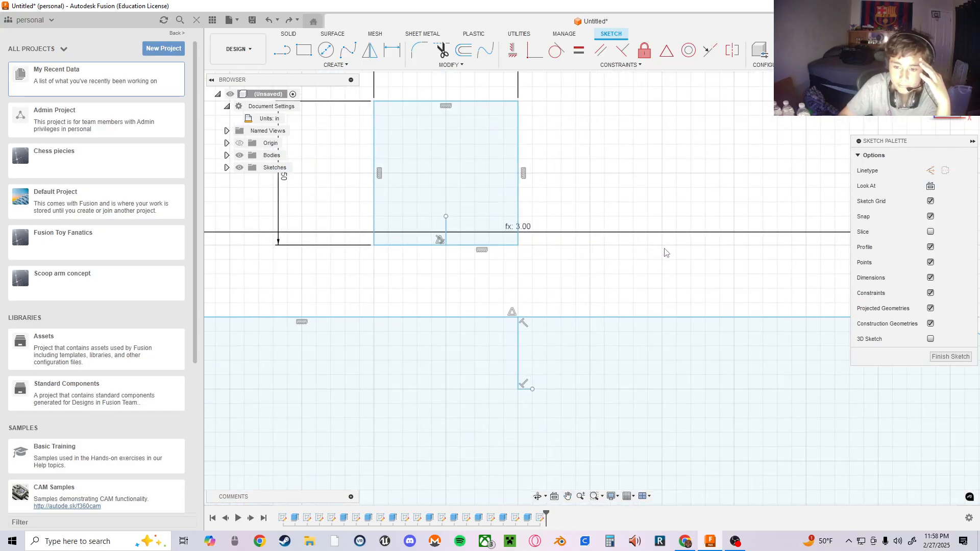
pyautogui.click(629, 67)
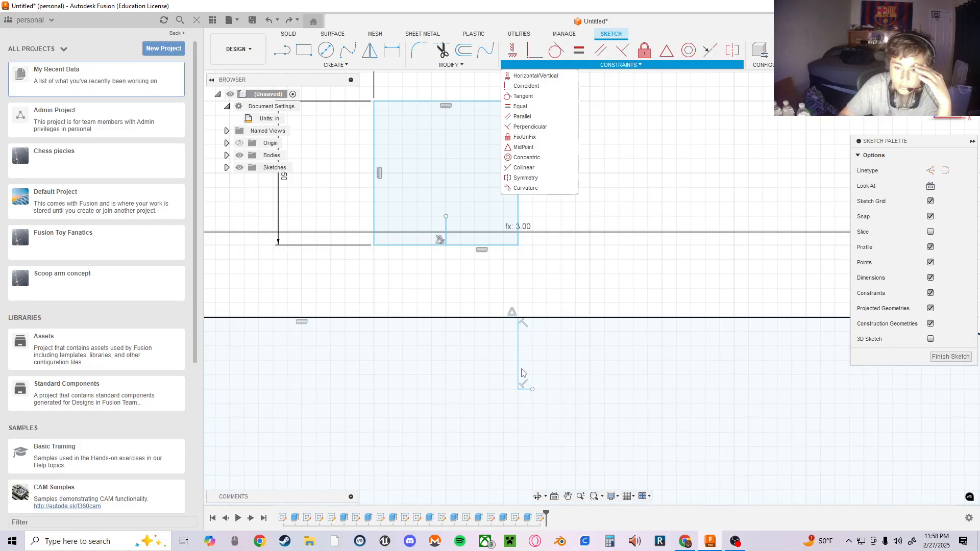
pyautogui.click(518, 373)
pyautogui.rightClick(520, 374)
pyautogui.press('Escape')
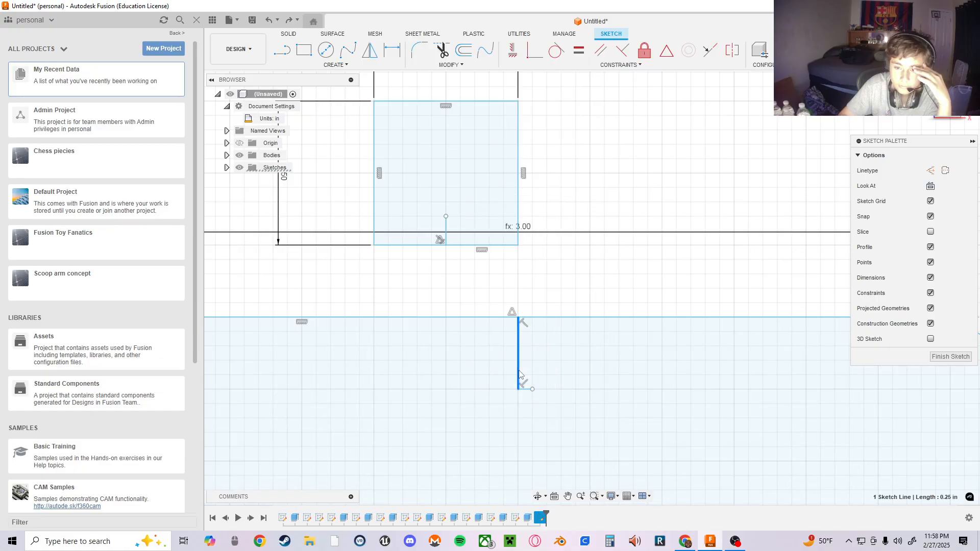
pyautogui.click(632, 66)
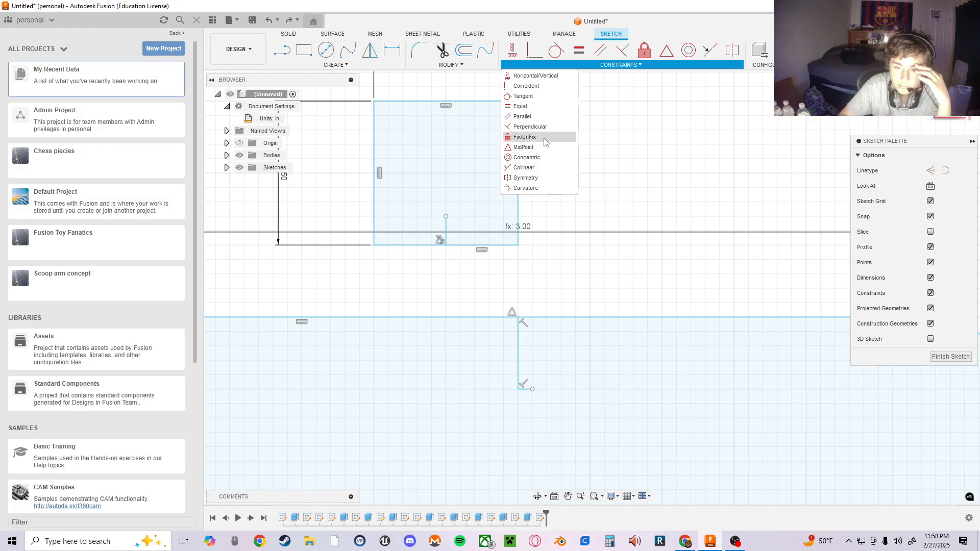
pyautogui.click(536, 142)
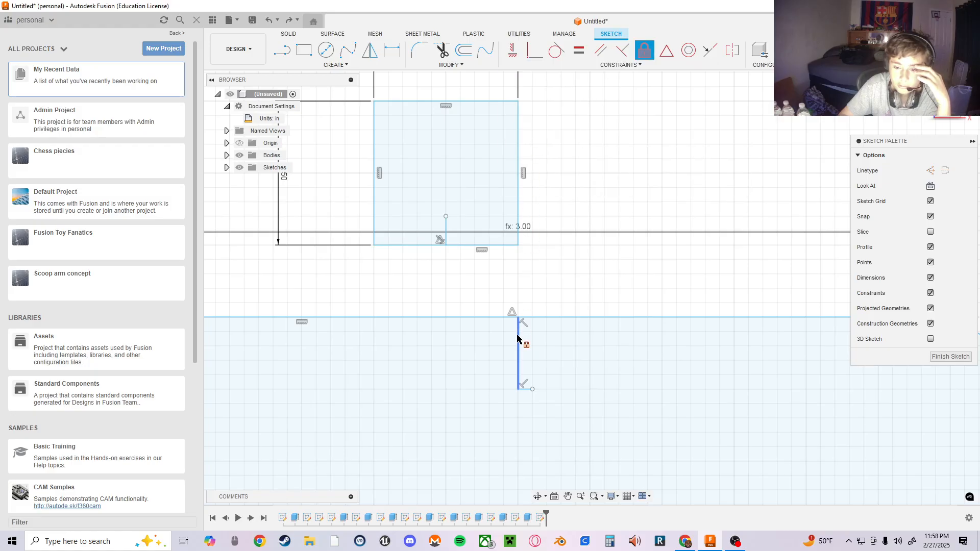
pyautogui.click(519, 360)
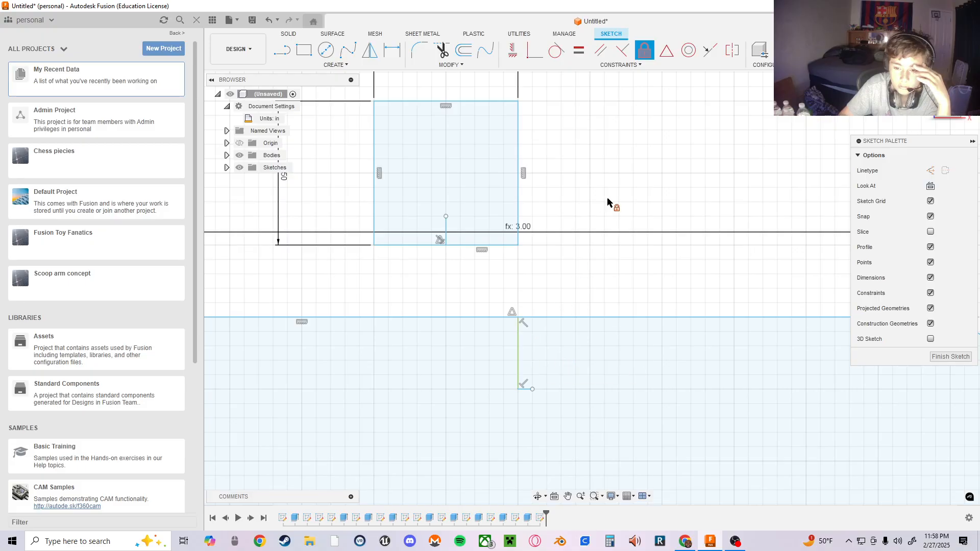
# - Make the square's short inner line collinear with the fixed vertical guide line, and its bottom edge collinear with the short horizontal guide line
pyautogui.click(619, 64)
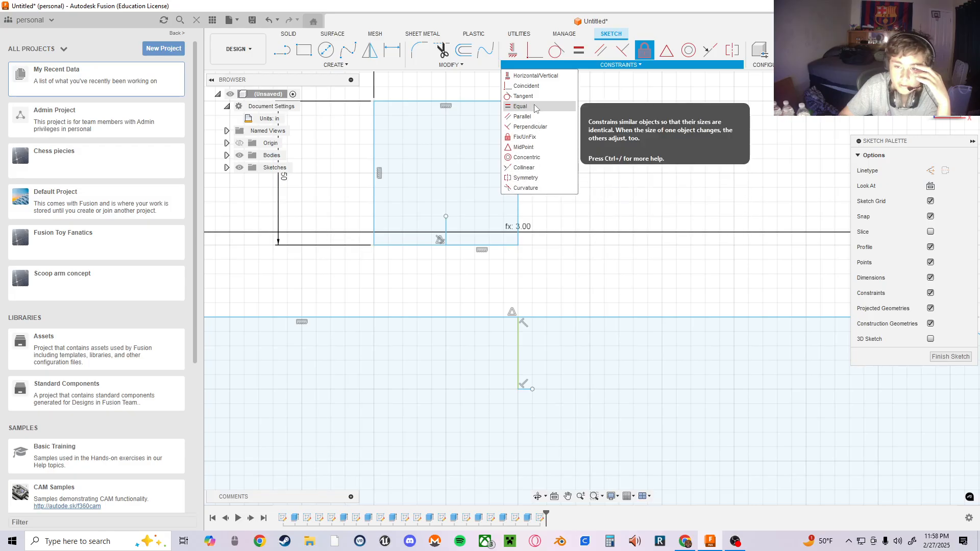
pyautogui.click(528, 167)
pyautogui.click(479, 247)
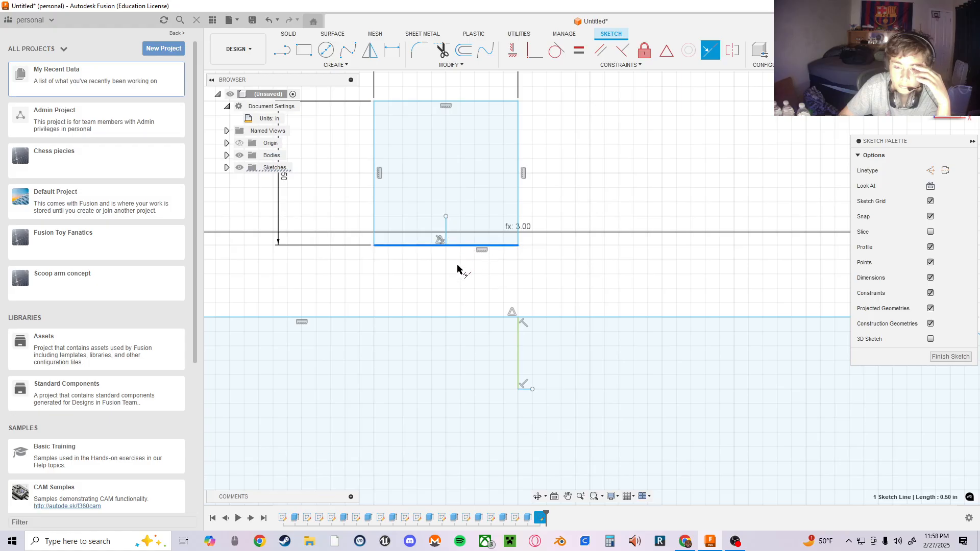
pyautogui.press('Escape')
pyautogui.click(710, 50)
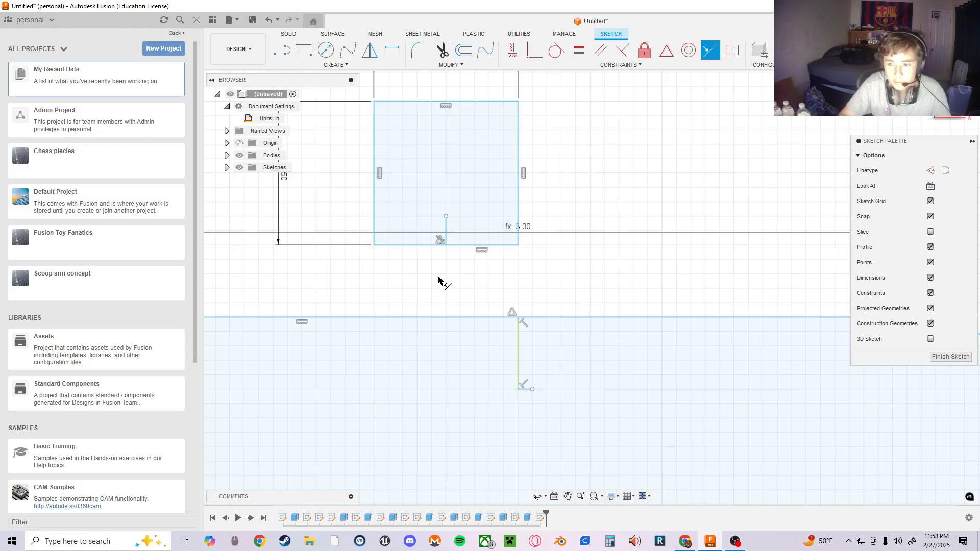
pyautogui.click(446, 226)
pyautogui.click(517, 363)
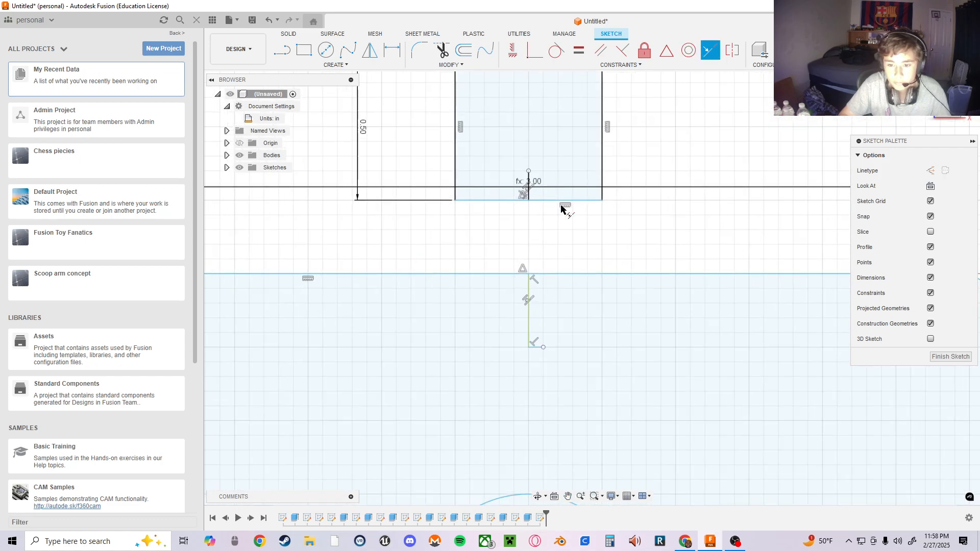
pyautogui.click(562, 200)
pyautogui.click(535, 349)
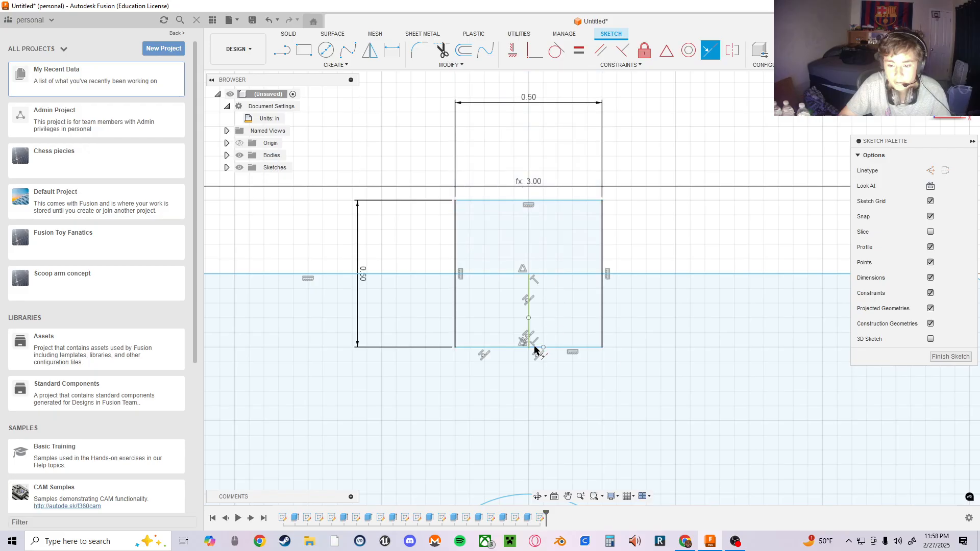
# - Delete the vertical guide line and the short vertical line inside the square
pyautogui.scroll(-5, 626, 255)
pyautogui.scroll(5, 602, 324)
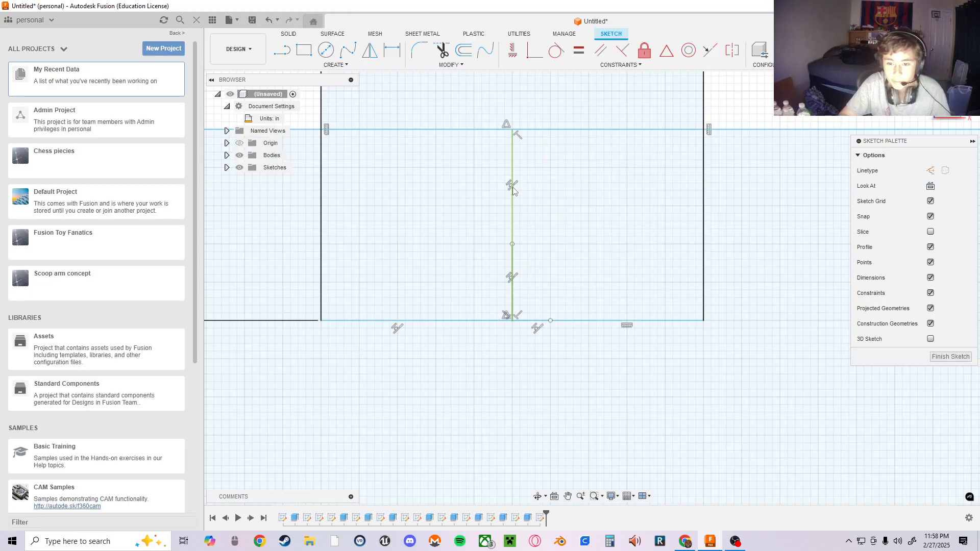
pyautogui.click(513, 187)
pyautogui.rightClick(512, 189)
pyautogui.click(479, 178)
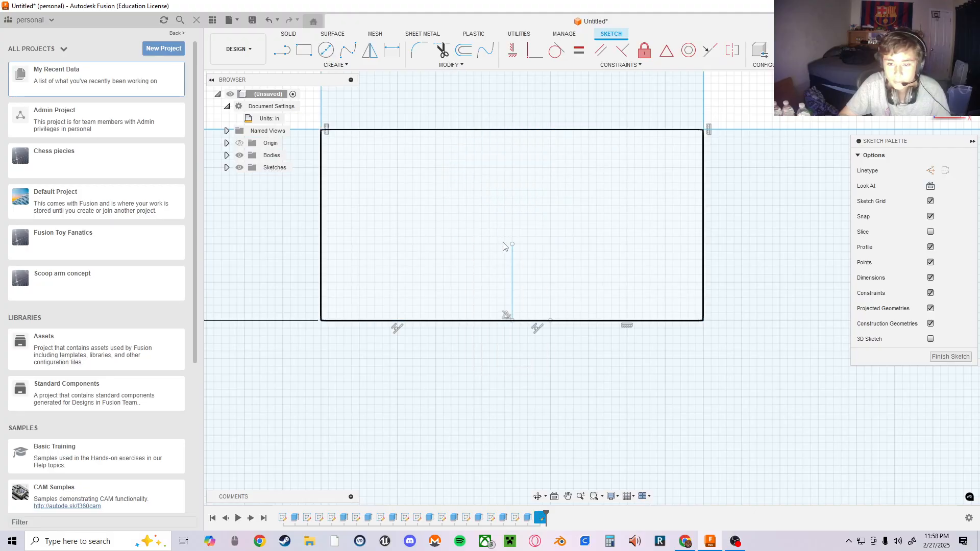
pyautogui.click(512, 301)
pyautogui.rightClick(513, 301)
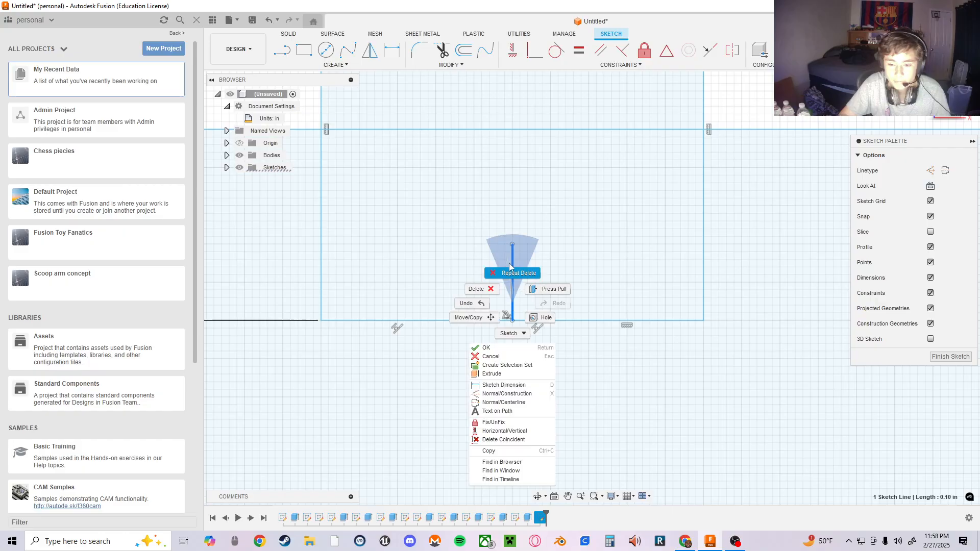
pyautogui.click(491, 288)
# - Try making the square's top edge collinear with the profile's top edge, and undo that constraint
pyautogui.scroll(4, 629, 374)
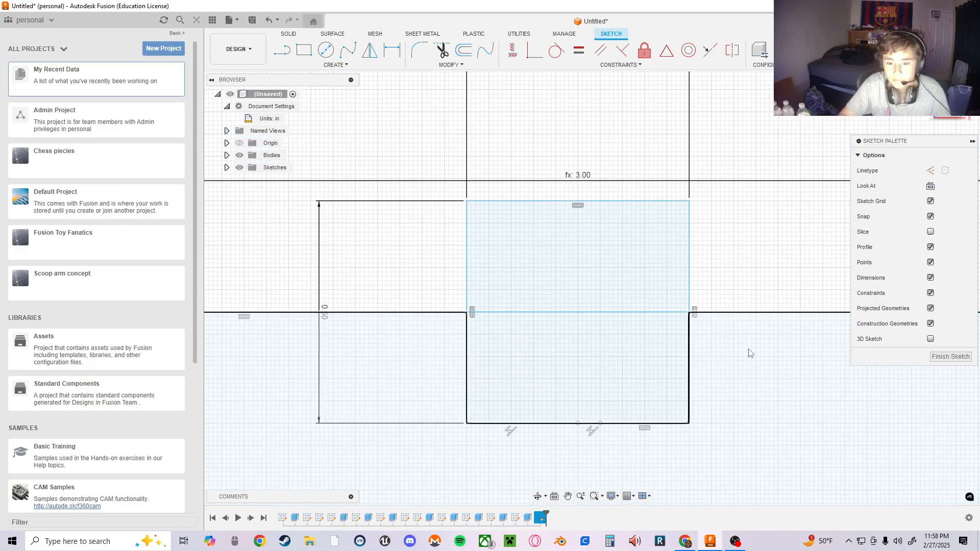
pyautogui.scroll(-5, 742, 208)
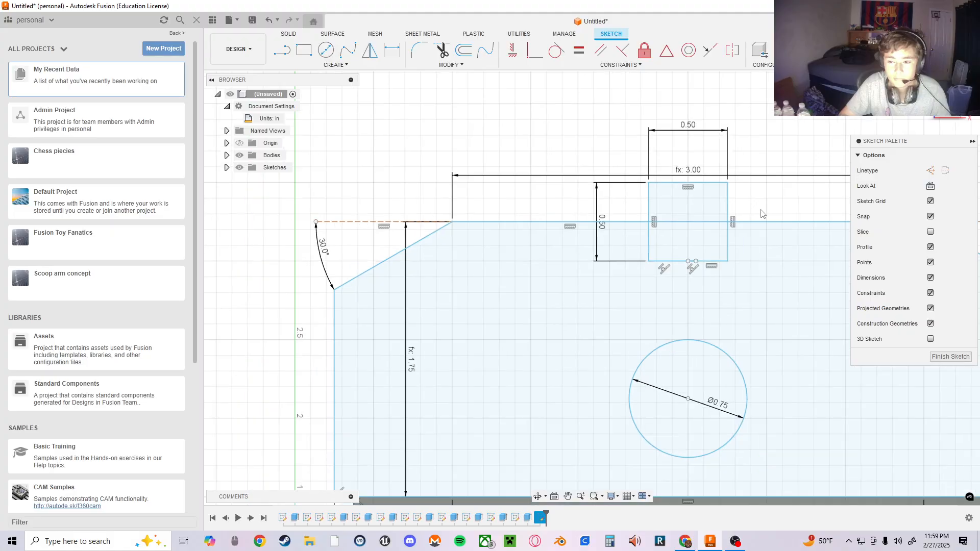
pyautogui.scroll(3, 714, 133)
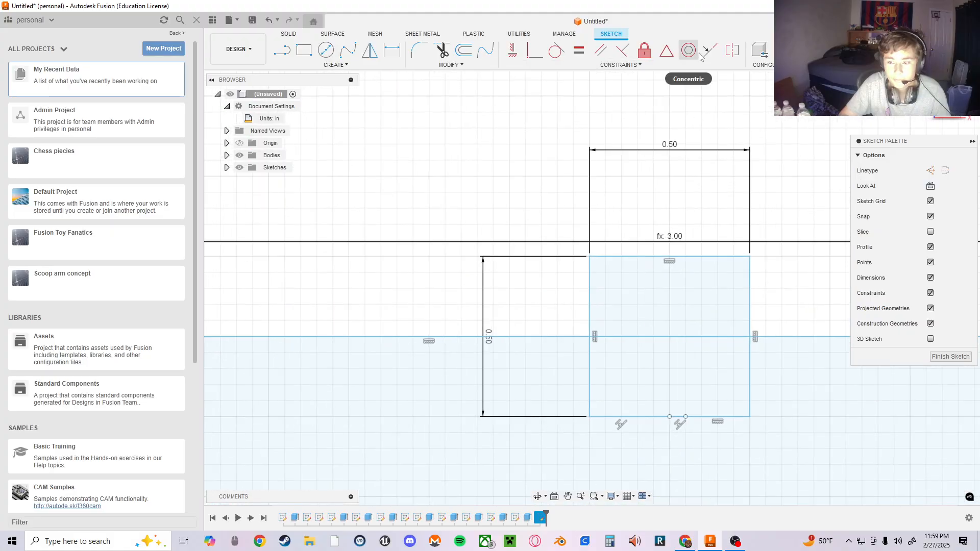
pyautogui.click(708, 51)
pyautogui.click(685, 256)
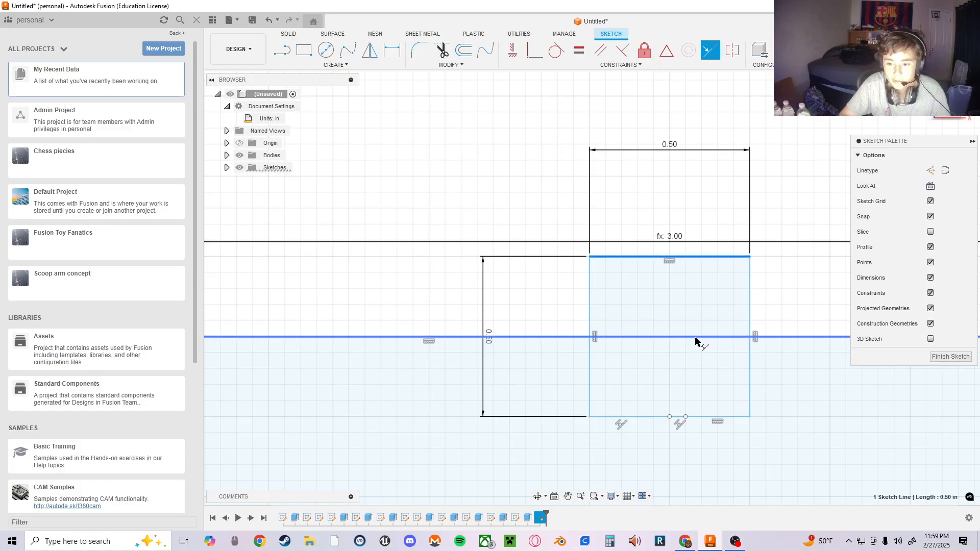
pyautogui.click(695, 337)
pyautogui.scroll(-4, 766, 241)
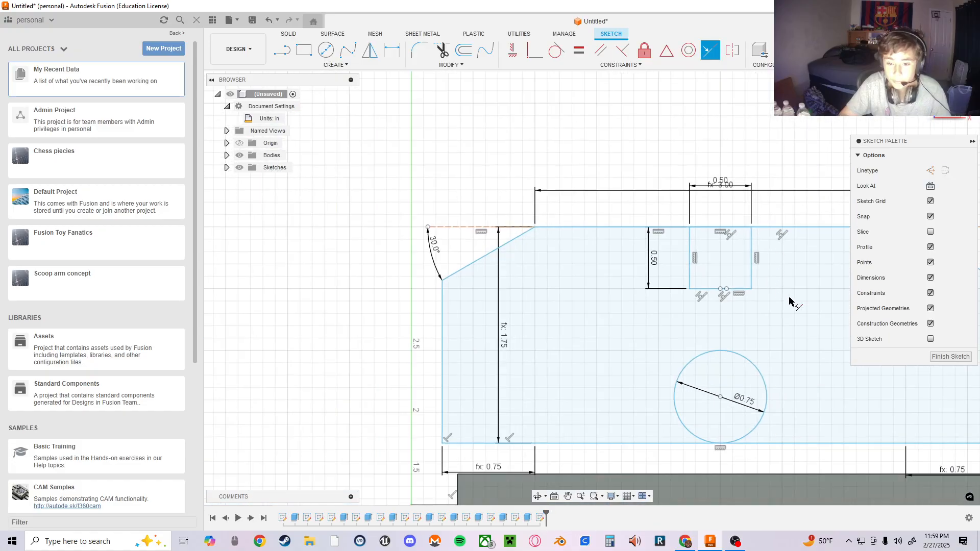
pyautogui.press('Escape')
pyautogui.moveTo(783, 295)
pyautogui.mouseDown(button='middle')
pyautogui.moveTo(750, 269)
pyautogui.moveTo(648, 235)
pyautogui.mouseUp(button='middle')
pyautogui.hotkey('ctrl', 'z')
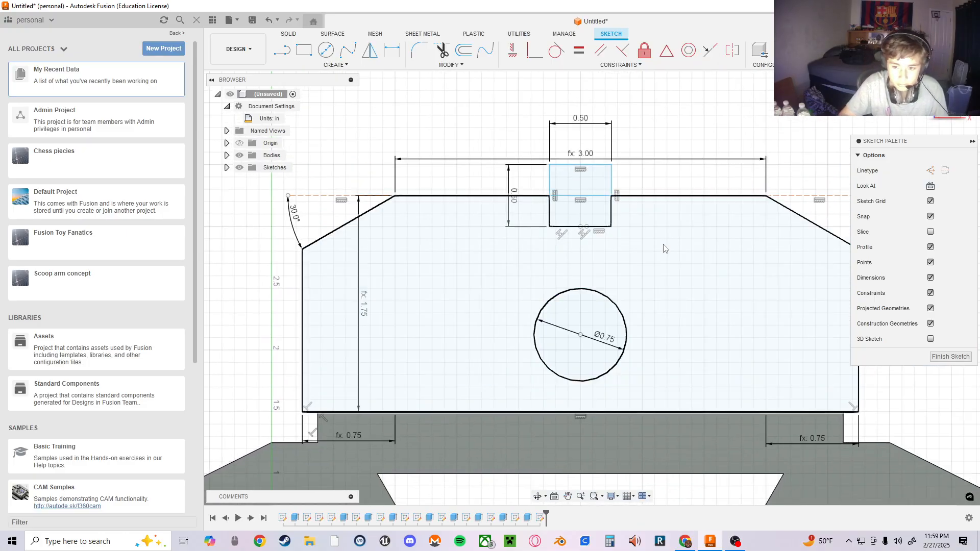
# - Fix the profile's top edge in place
pyautogui.scroll(5, 621, 197)
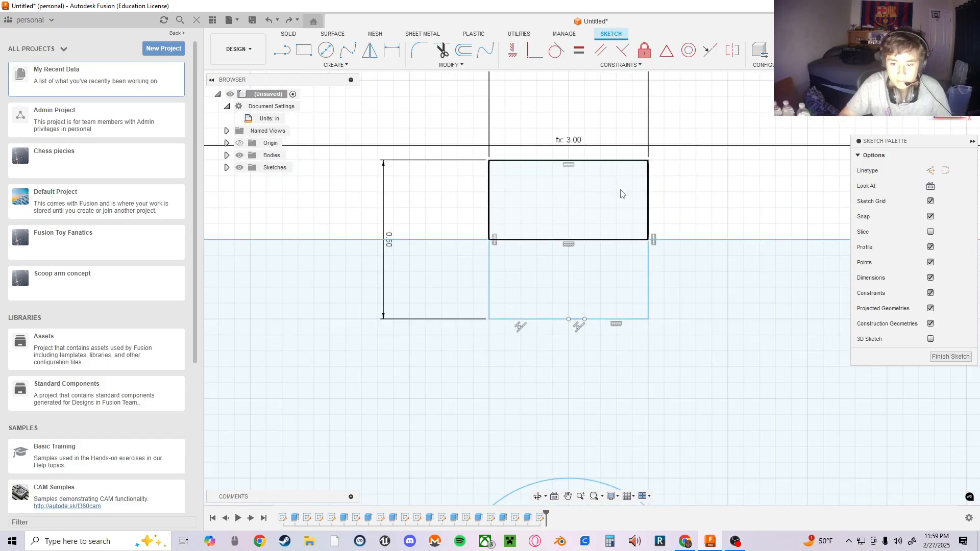
pyautogui.click(620, 64)
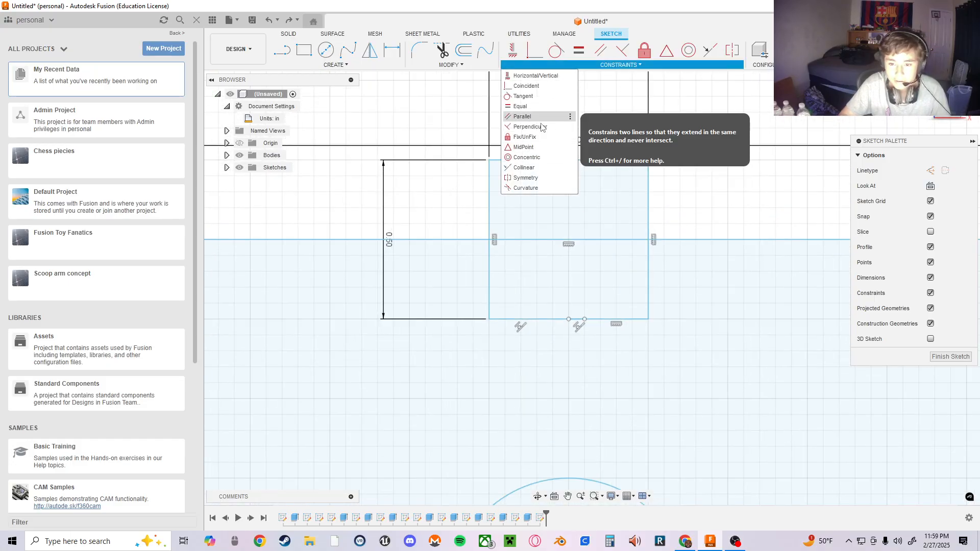
pyautogui.click(525, 137)
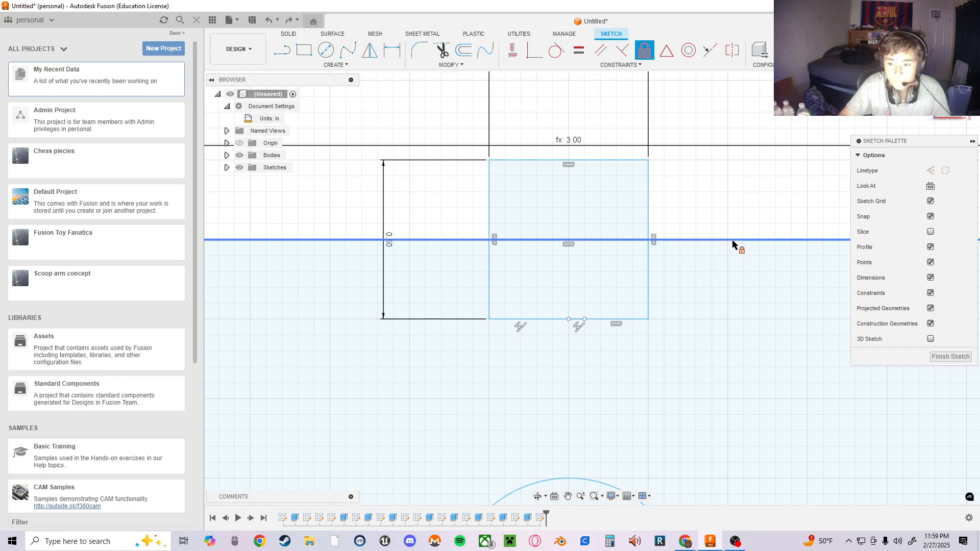
pyautogui.click(732, 240)
# - Make the square's top edge collinear with the fixed top edge of the profile
pyautogui.click(618, 65)
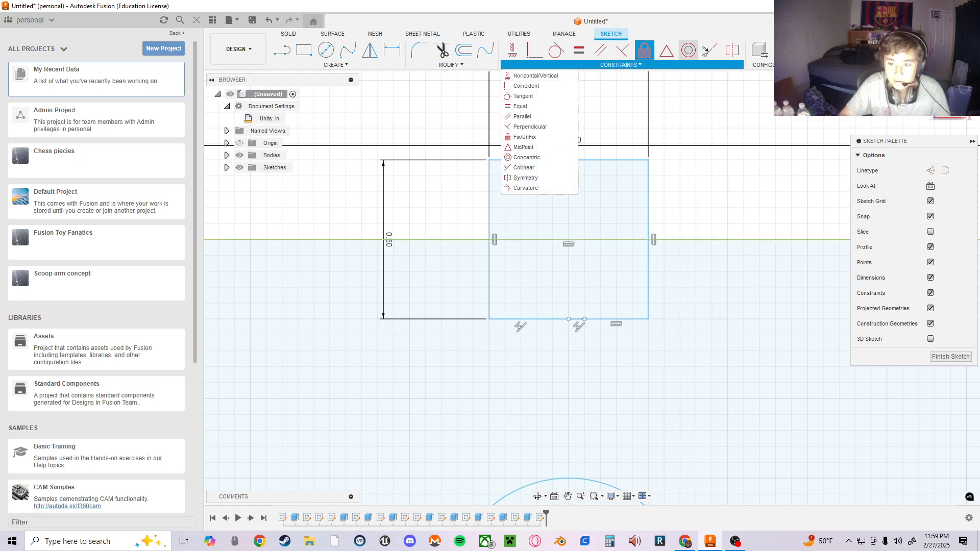
pyautogui.click(526, 149)
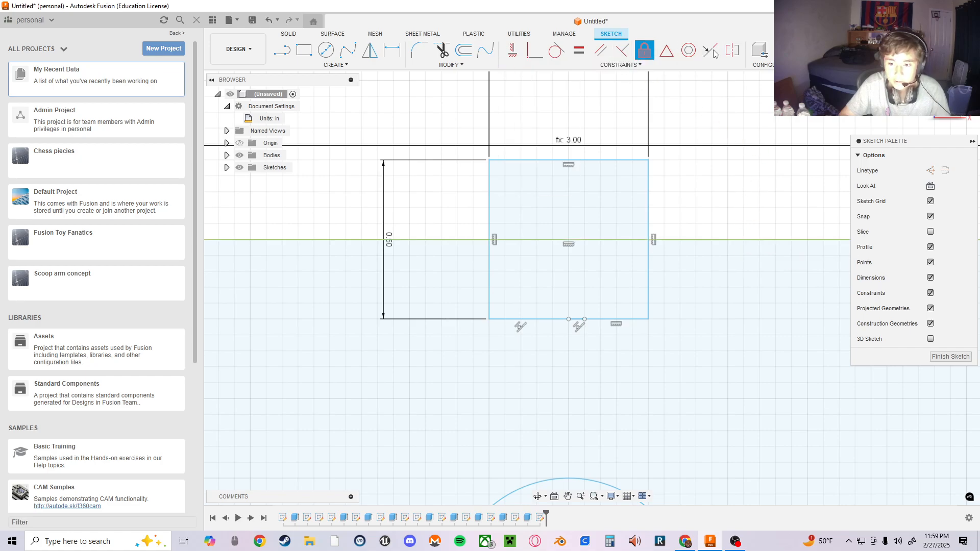
pyautogui.click(591, 241)
pyautogui.scroll(3, 728, 243)
pyautogui.scroll(-5, 723, 255)
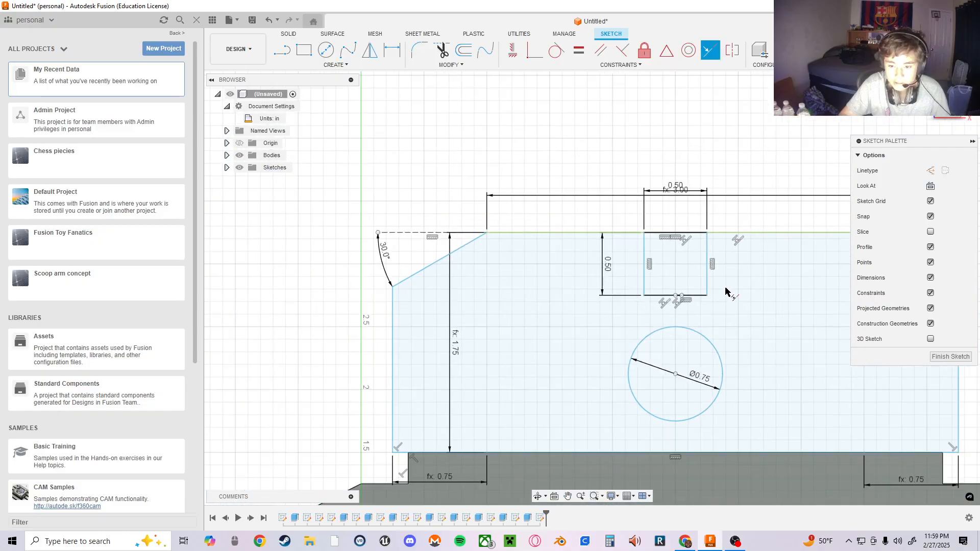
# - Unfix the profile's top edge and finish the sketch
pyautogui.scroll(2, 620, 232)
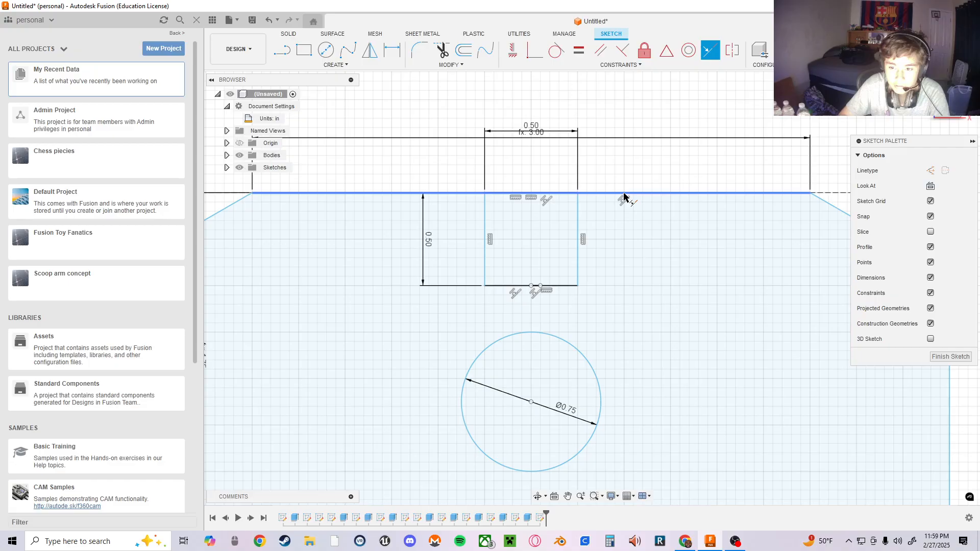
pyautogui.click(644, 50)
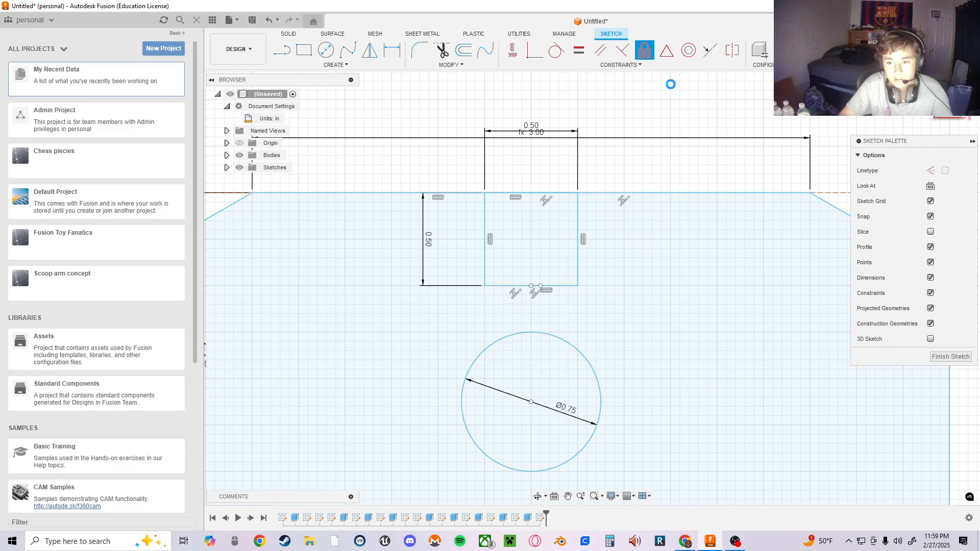
pyautogui.press('Escape')
pyautogui.moveTo(684, 246); pyautogui.dragTo(686, 300, button='middle')
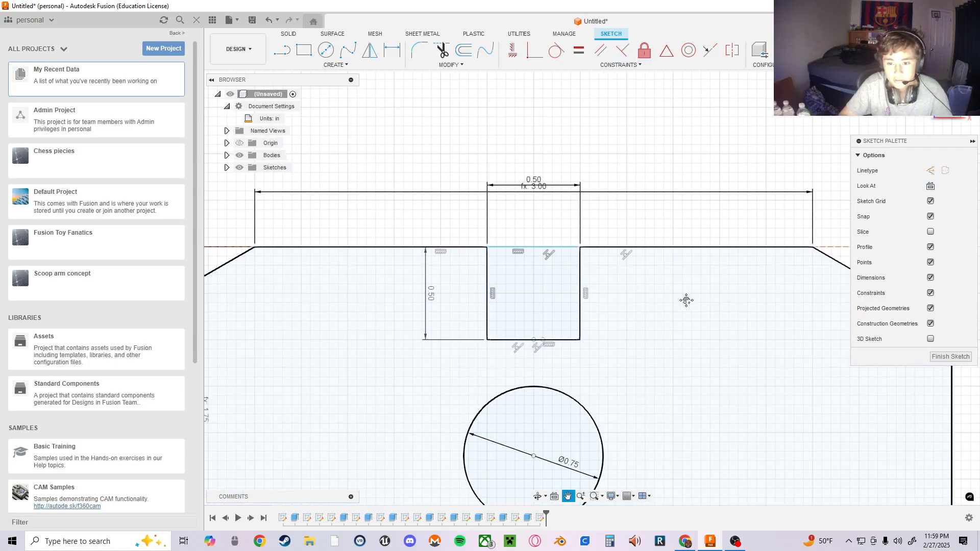
pyautogui.scroll(-3, 667, 301)
pyautogui.scroll(4, 613, 309)
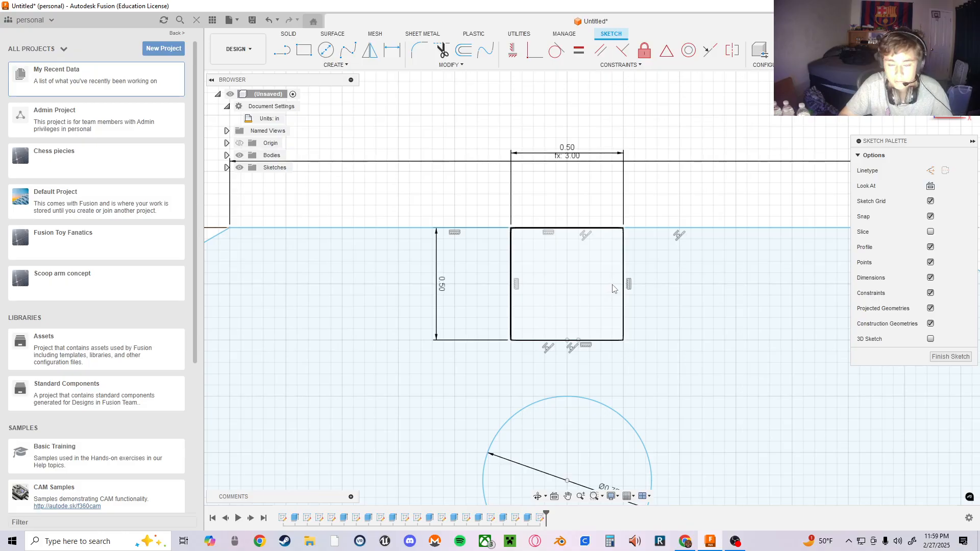
pyautogui.click(944, 358)
pyautogui.scroll(-2, 608, 292)
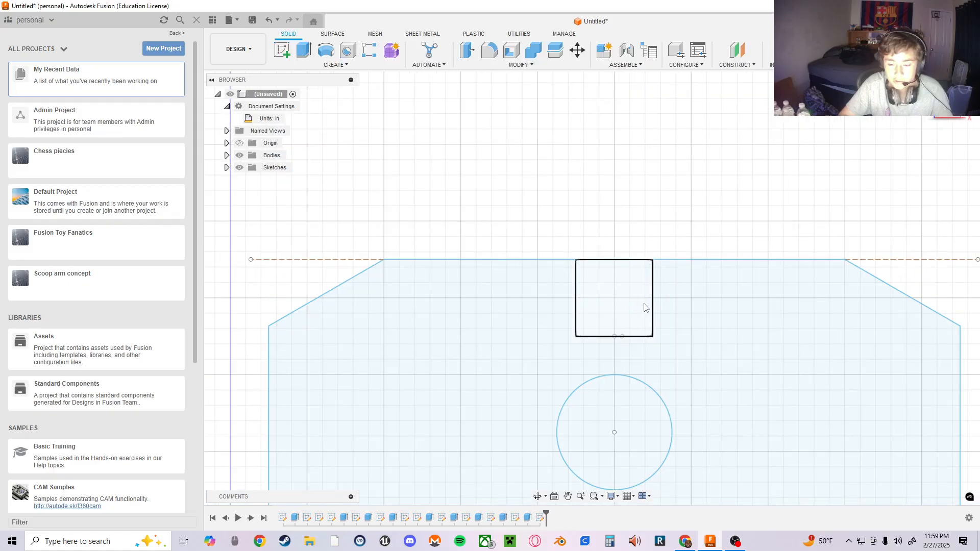
# - Extrude the notched profile, excluding the circle and square, up to the base's front face as a Join
pyautogui.moveTo(736, 287); pyautogui.dragTo(714, 225, button='middle')
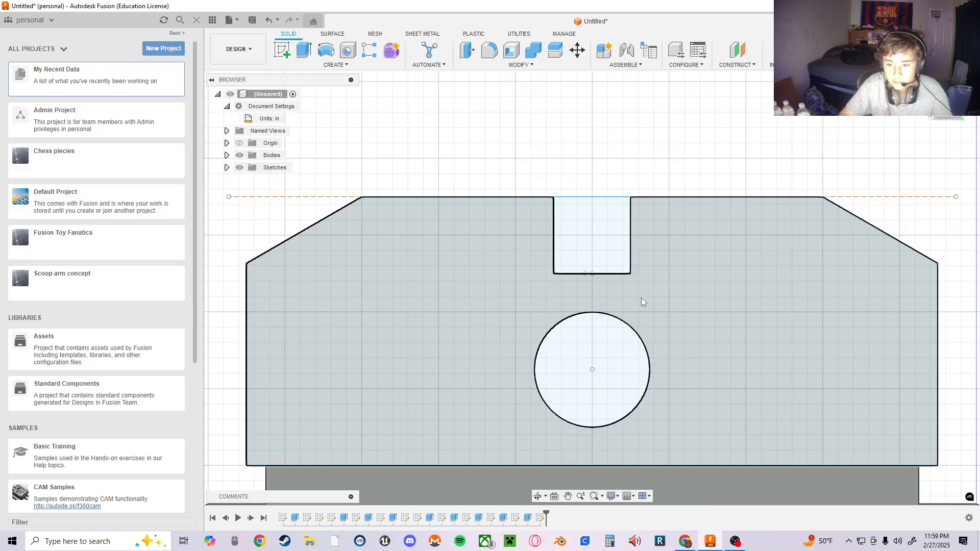
pyautogui.click(641, 298)
pyautogui.moveTo(674, 268)
pyautogui.mouseDown(button='middle')
pyautogui.moveTo(675, 246)
pyautogui.moveTo(609, 258)
pyautogui.mouseUp(button='middle')
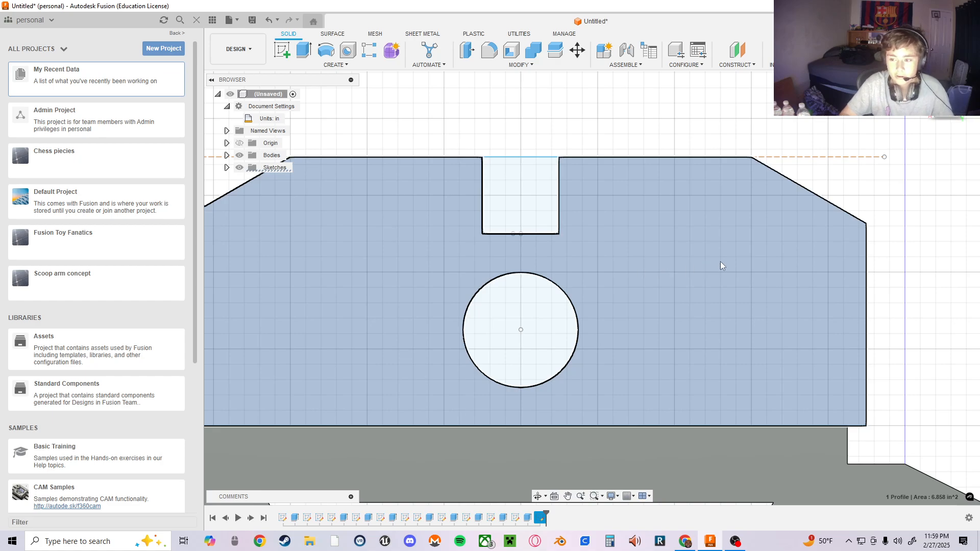
pyautogui.press('e')
pyautogui.click(926, 268)
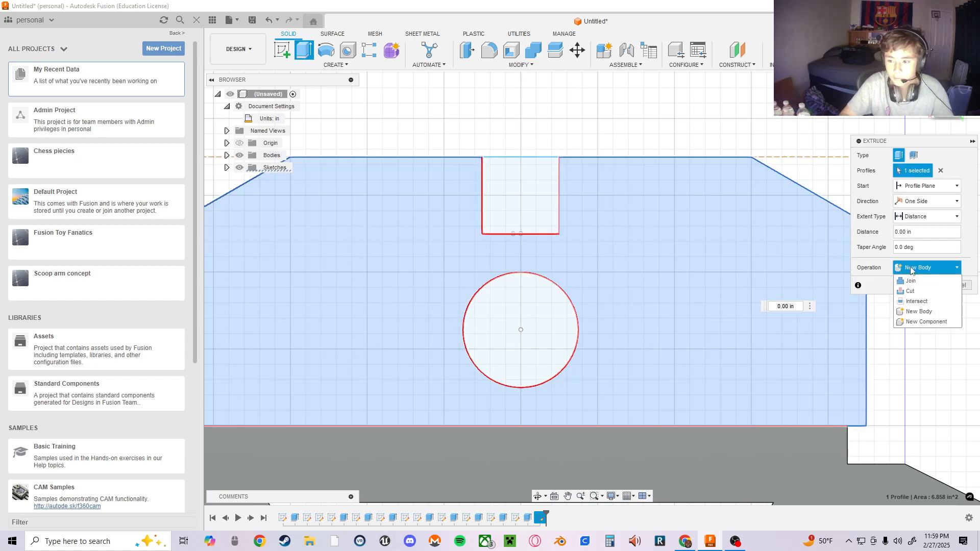
pyautogui.click(918, 311)
pyautogui.click(915, 216)
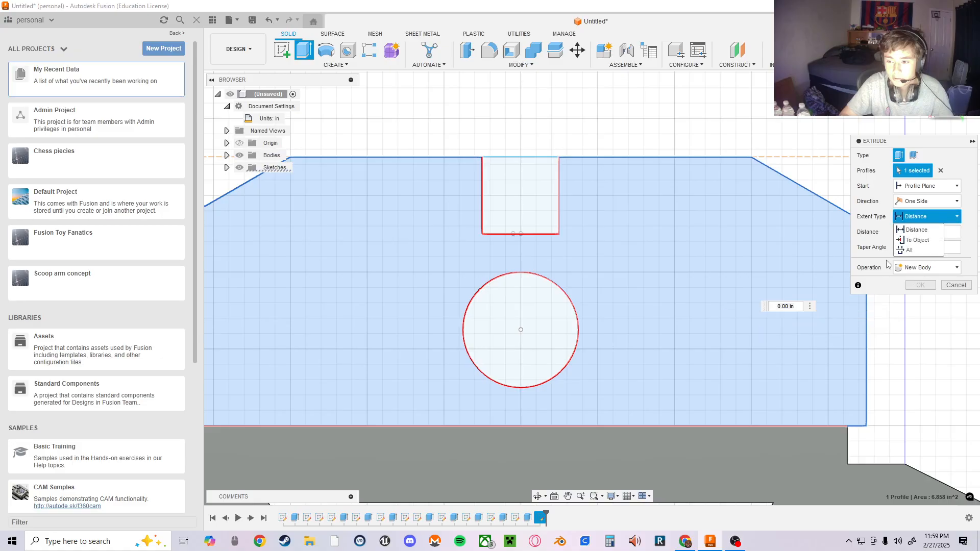
pyautogui.click(917, 239)
pyautogui.click(751, 439)
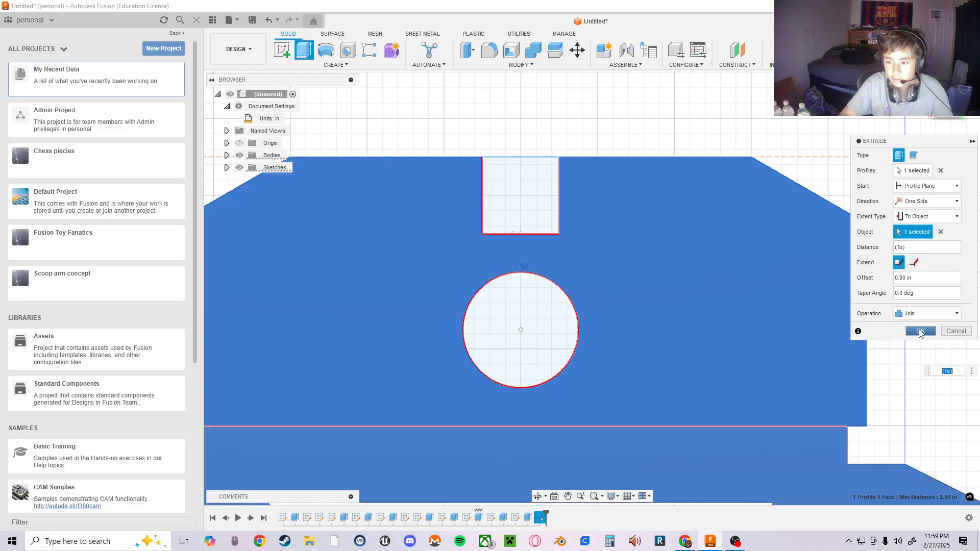
pyautogui.click(919, 331)
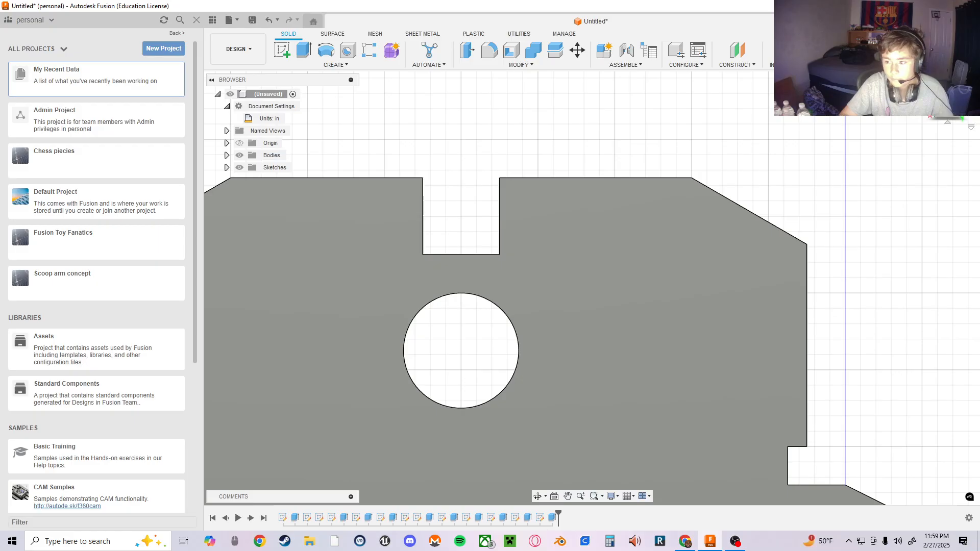
# - Check the extruded block from the side, above and the front, and undo the extrusion
pyautogui.click(972, 95)
pyautogui.click(972, 95)
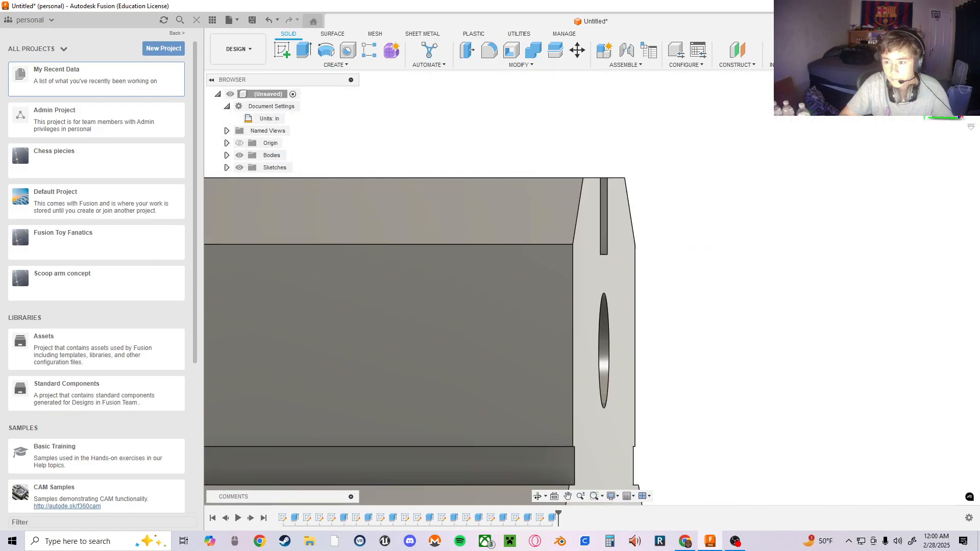
pyautogui.click(947, 61)
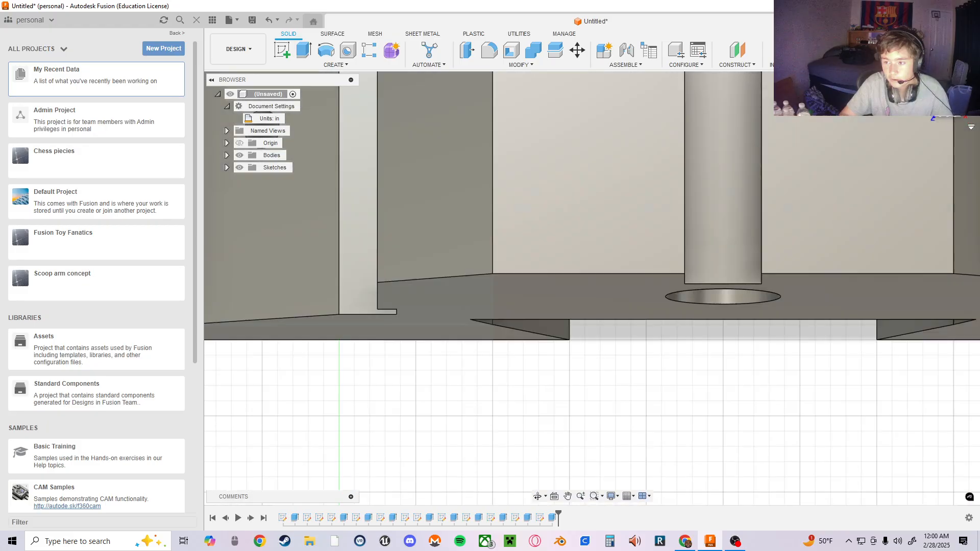
pyautogui.moveTo(771, 224); pyautogui.dragTo(662, 368, button='middle')
pyautogui.scroll(-3, 659, 369)
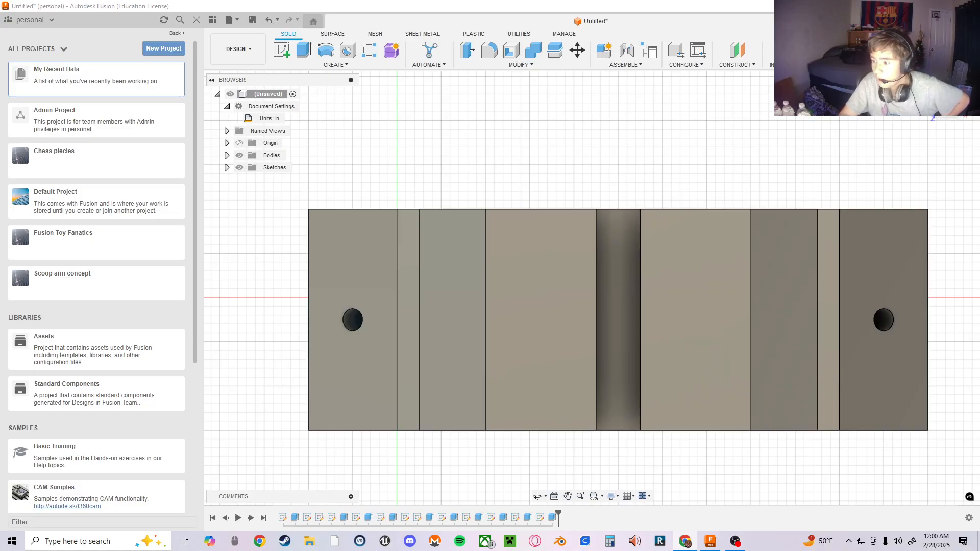
pyautogui.moveTo(742, 323); pyautogui.dragTo(732, 192, button='middle')
pyautogui.click(951, 115)
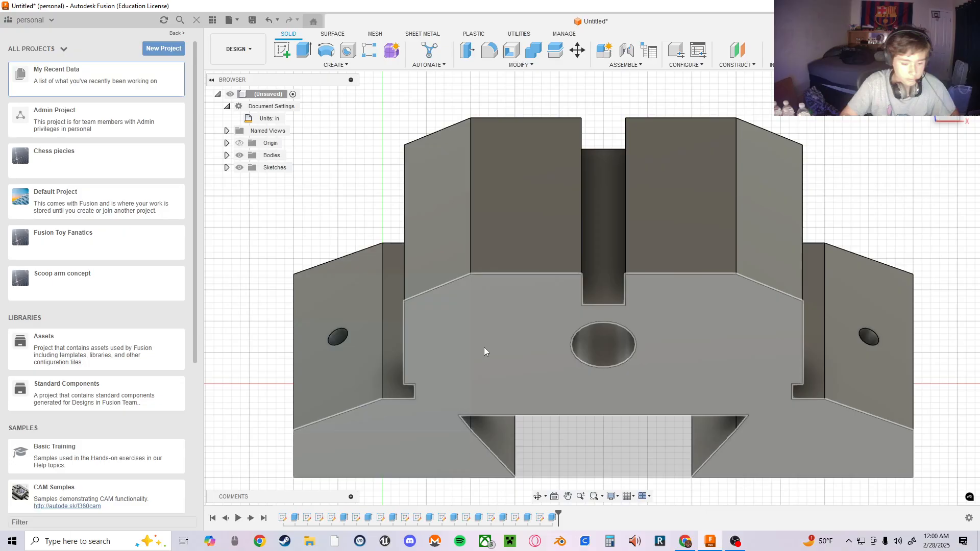
pyautogui.click(484, 347)
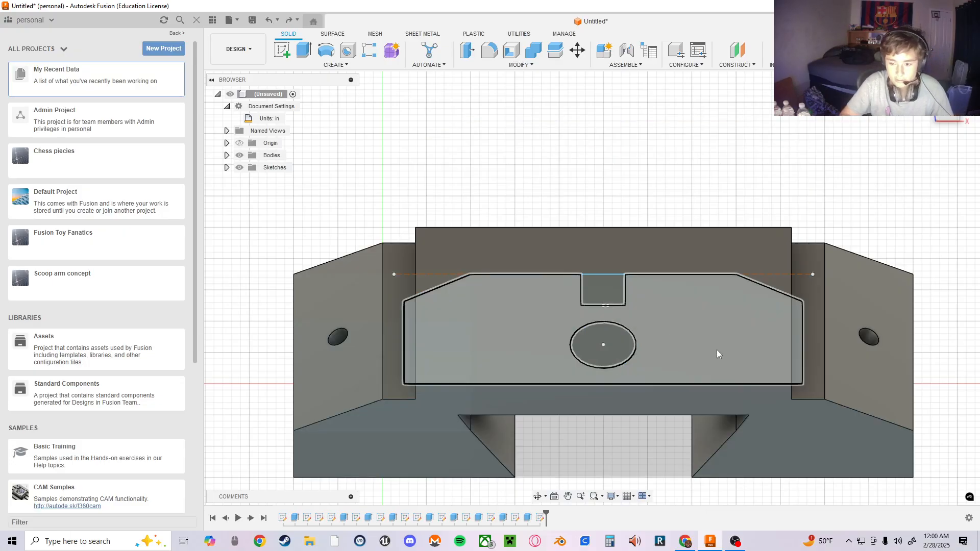
pyautogui.moveTo(870, 210); pyautogui.dragTo(839, 290, button='middle')
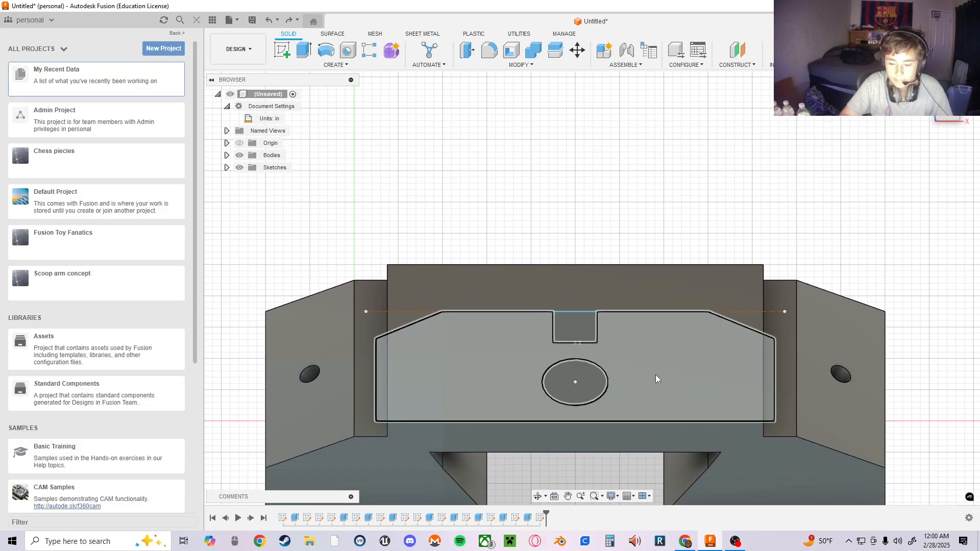
pyautogui.click(655, 375)
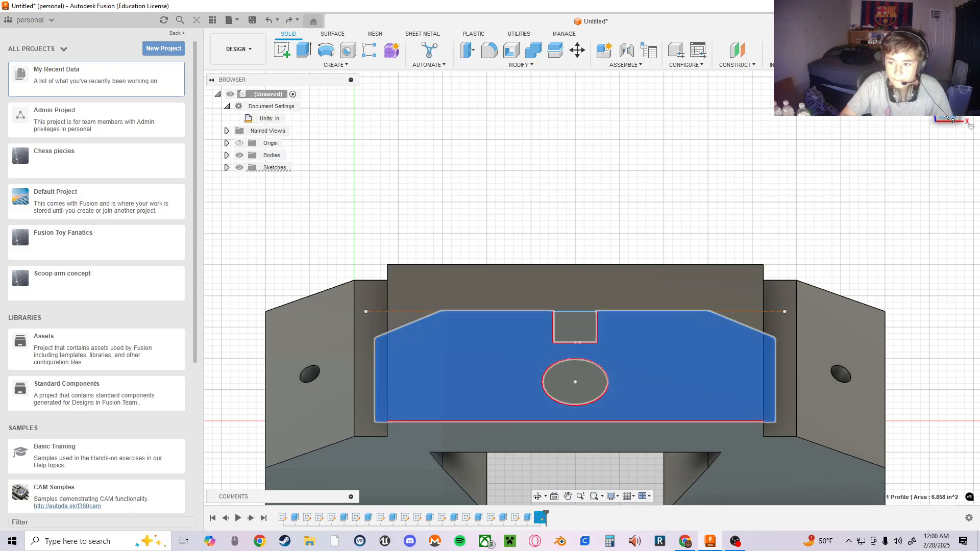
pyautogui.click(952, 119)
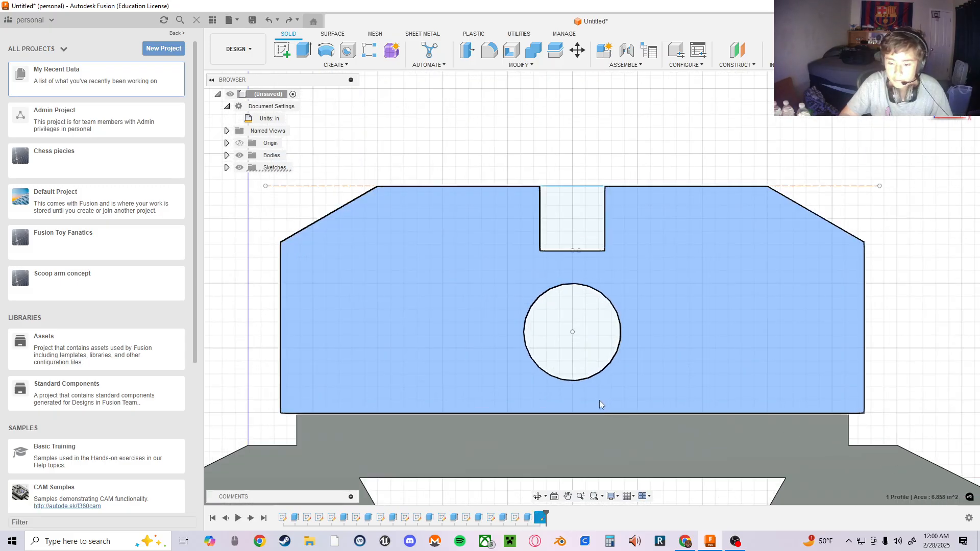
pyautogui.click(918, 93)
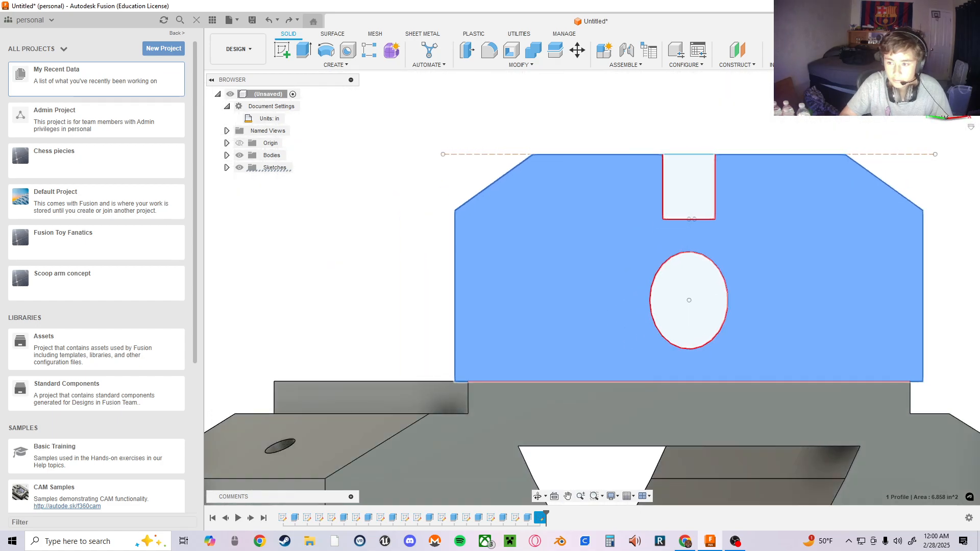
pyautogui.click(918, 93)
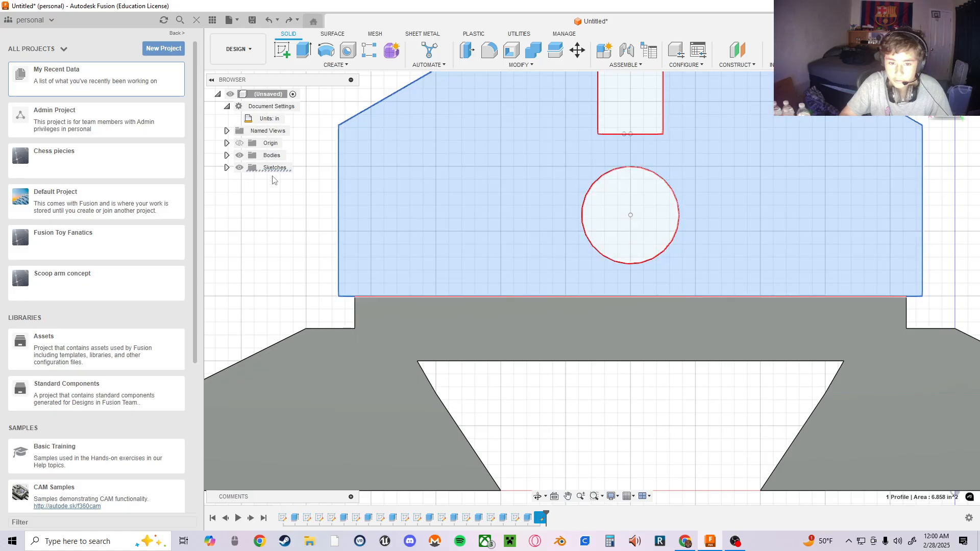
pyautogui.click(290, 223)
# - Sketch a line on the base's front face from its upper-left corner to the top edge's midpoint, and finish the sketch
pyautogui.click(282, 49)
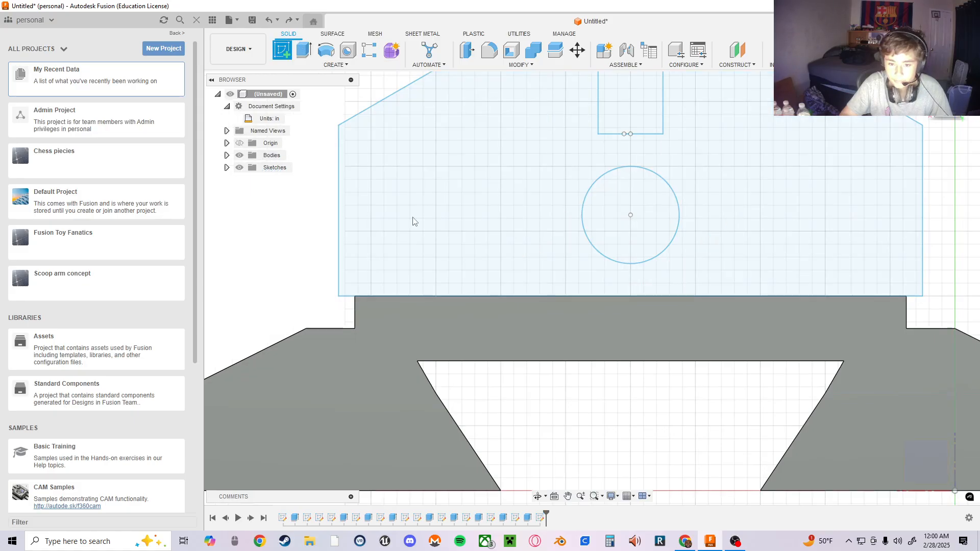
pyautogui.click(535, 333)
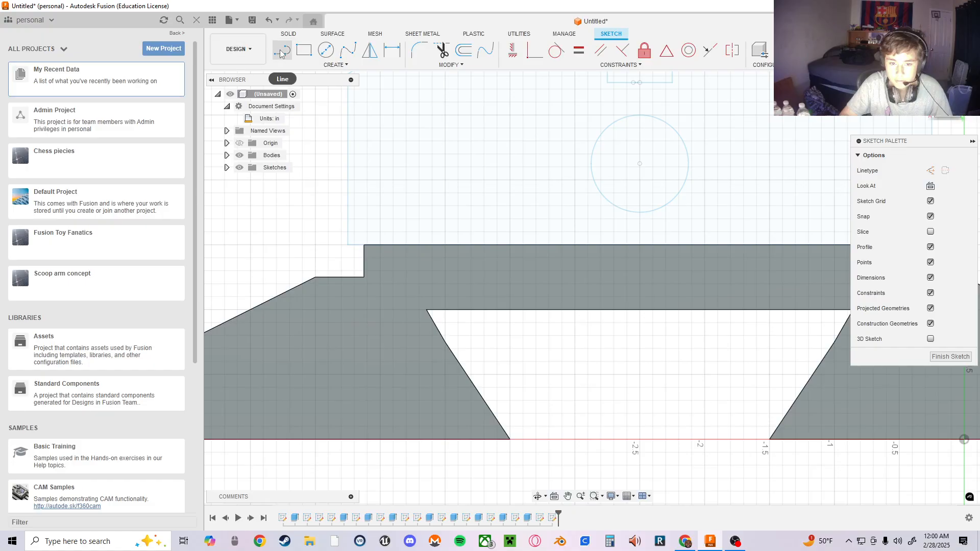
pyautogui.click(283, 49)
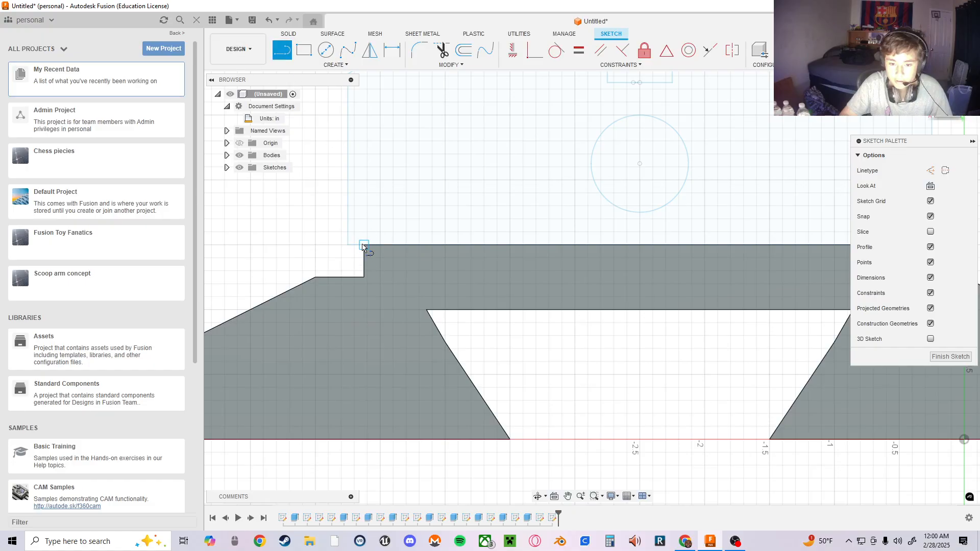
pyautogui.click(363, 244)
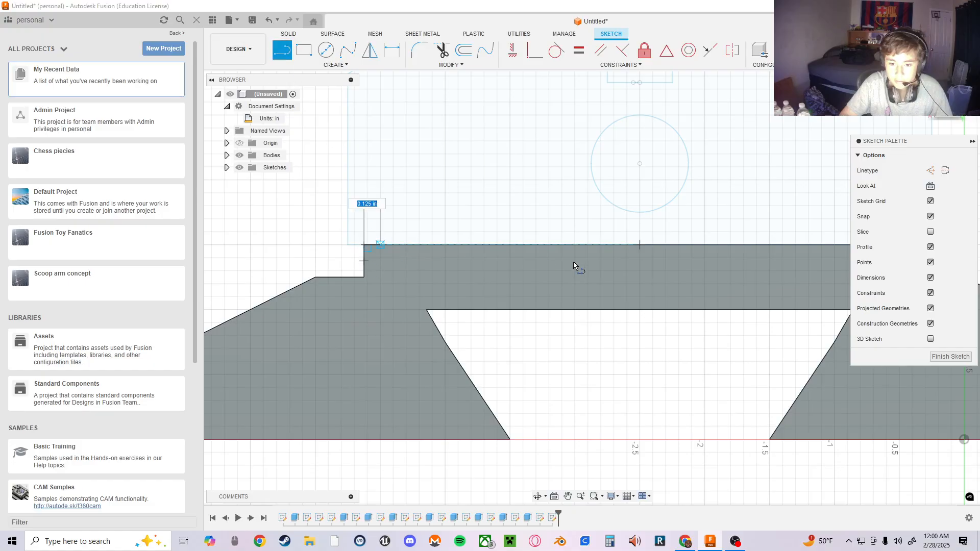
pyautogui.click(639, 248)
pyautogui.moveTo(689, 277); pyautogui.dragTo(590, 363, button='middle')
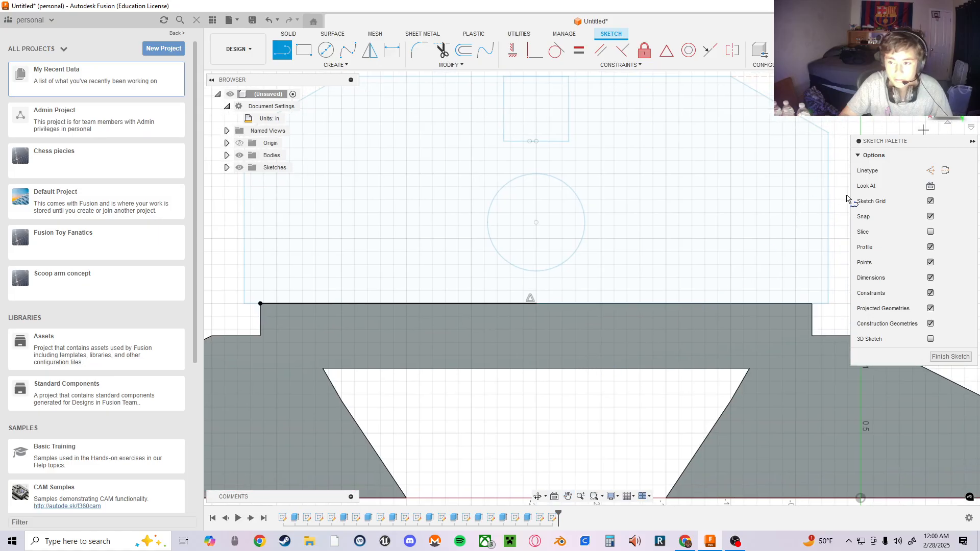
pyautogui.click(950, 358)
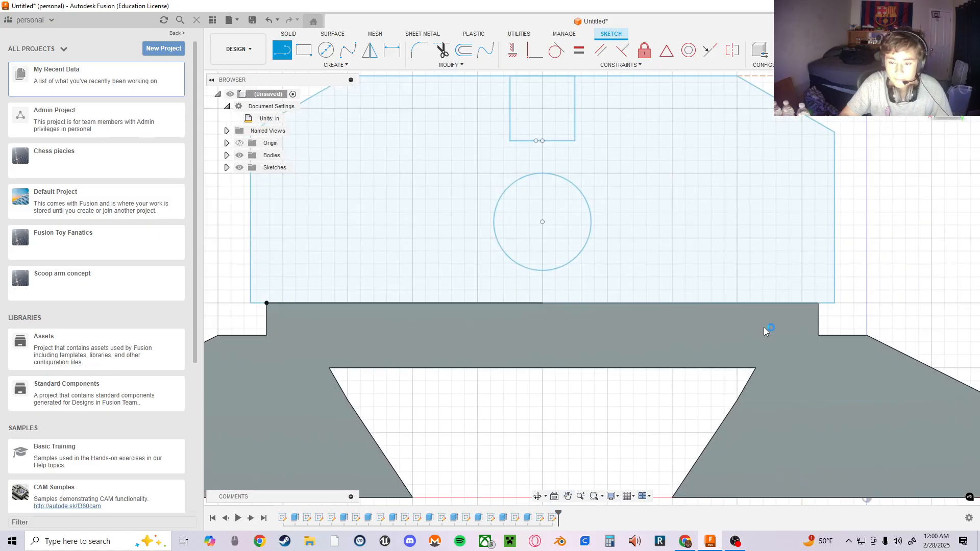
pyautogui.moveTo(713, 266)
pyautogui.mouseDown(button='middle')
pyautogui.moveTo(640, 293)
pyautogui.moveTo(652, 289)
pyautogui.mouseUp(button='middle')
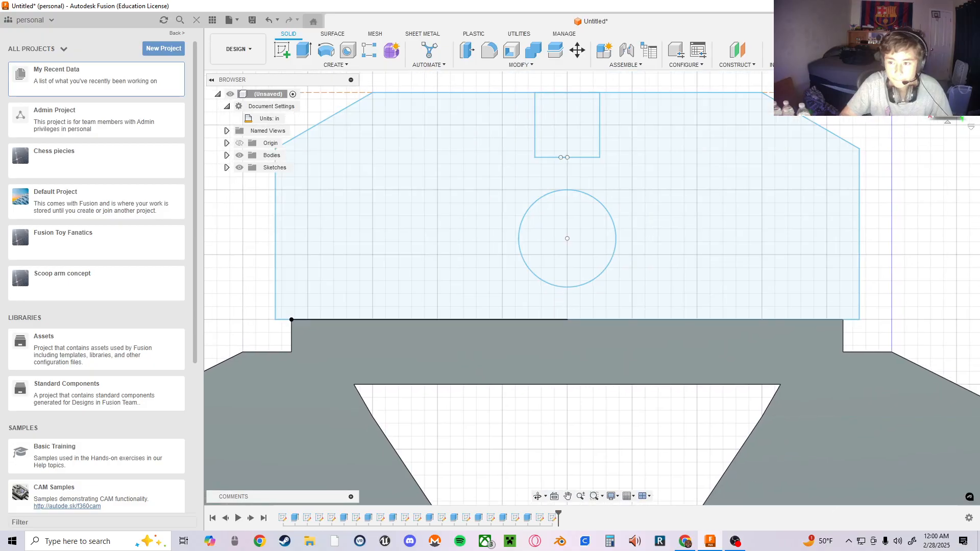
pyautogui.click(947, 92)
pyautogui.moveTo(504, 320); pyautogui.dragTo(534, 250, button='middle')
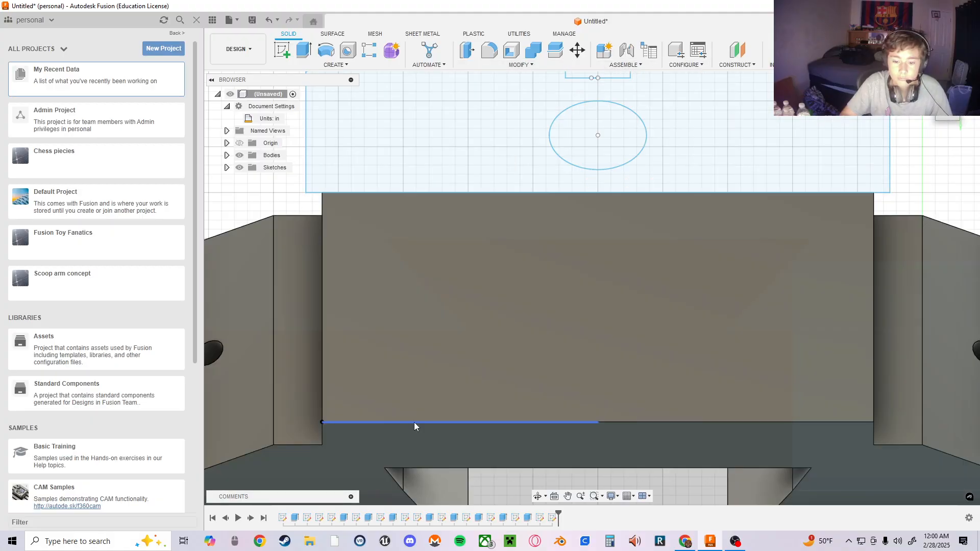
pyautogui.click(415, 422)
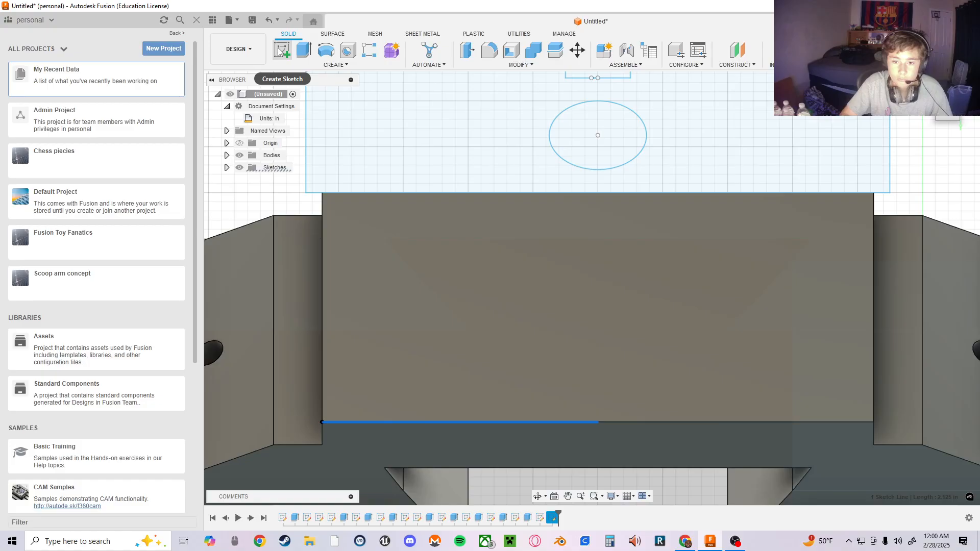
pyautogui.click(466, 143)
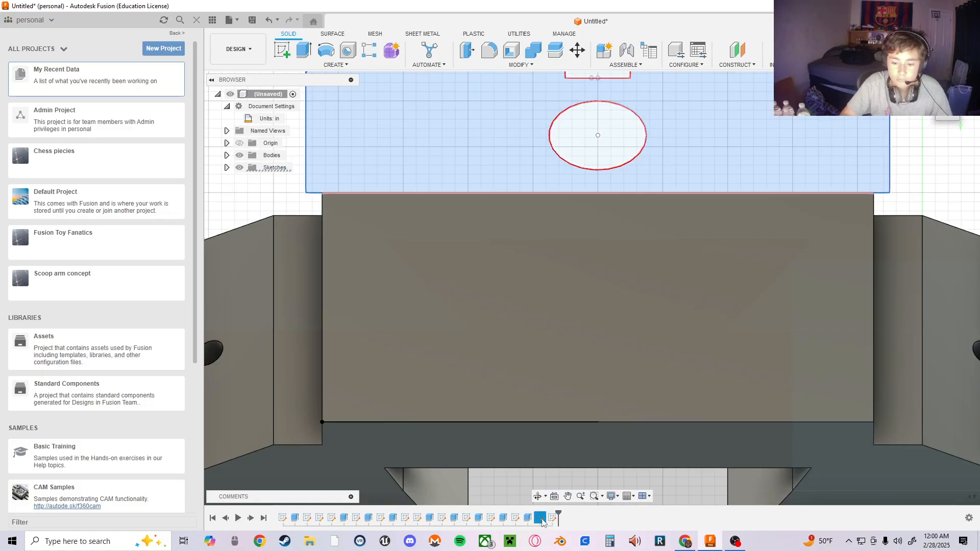
pyautogui.doubleClick(540, 518)
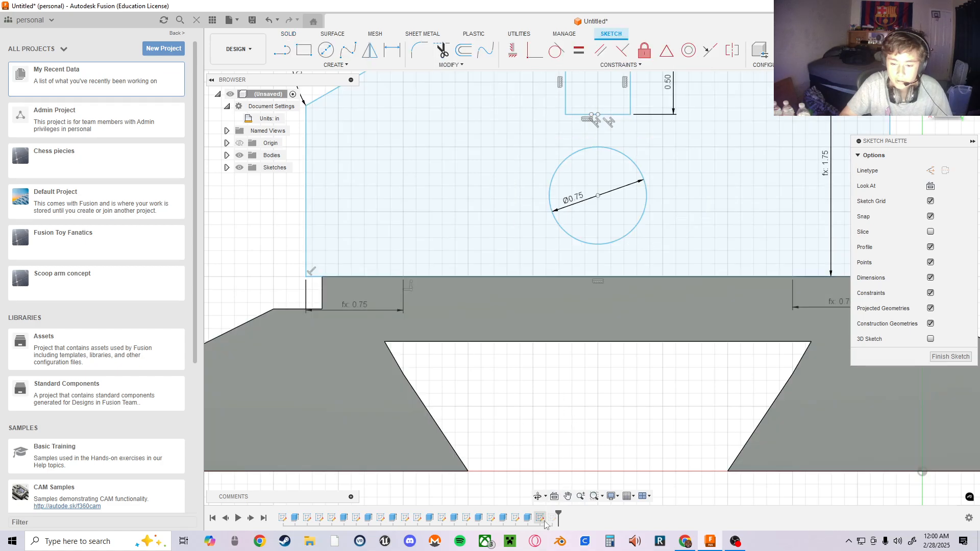
# - Delete the separate sketch containing the half-edge line and open the profile sketch for editing
pyautogui.click(551, 517)
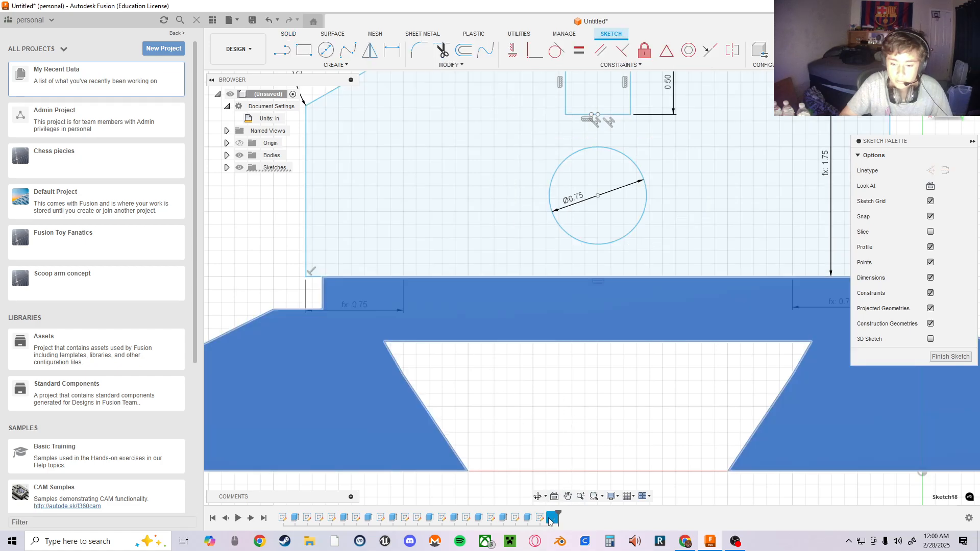
pyautogui.click(939, 356)
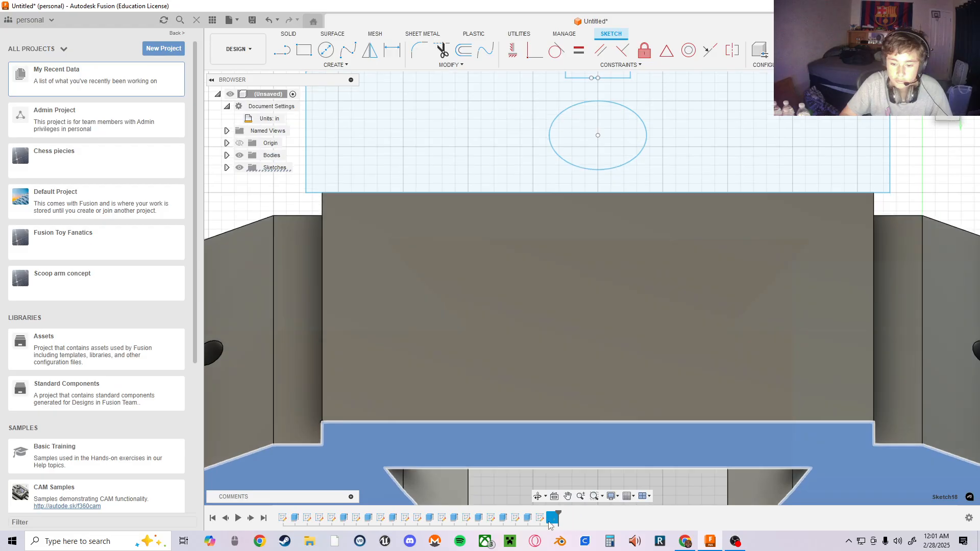
pyautogui.doubleClick(552, 519)
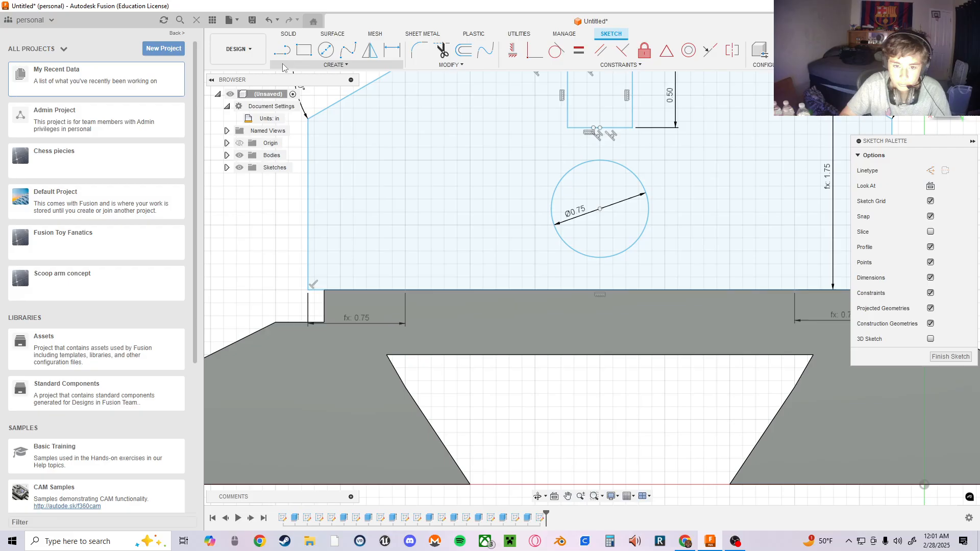
# - Sketch a line along the base's top edge from its upper-left corner to the edge's midpoint
pyautogui.press('l')
pyautogui.click(326, 290)
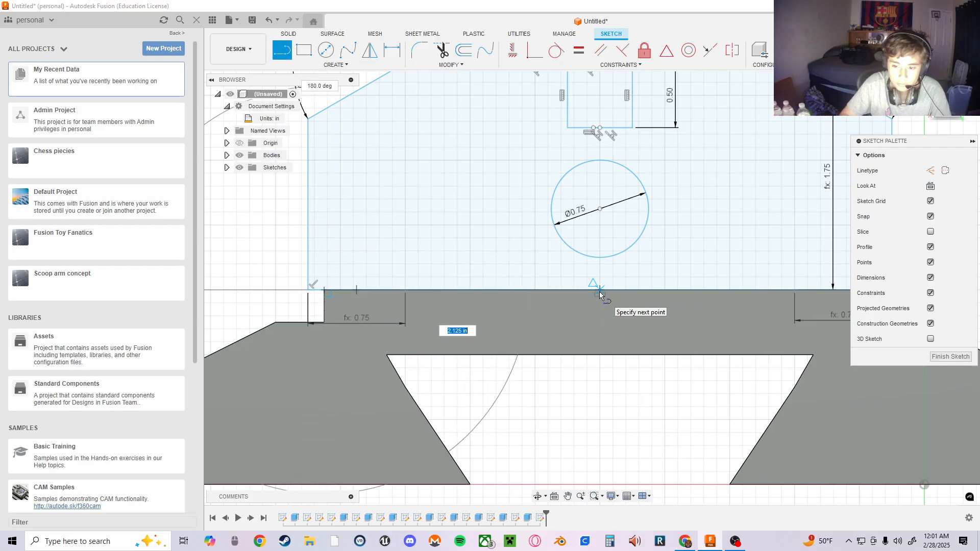
pyautogui.click(599, 291)
pyautogui.moveTo(714, 293); pyautogui.dragTo(704, 324, button='middle')
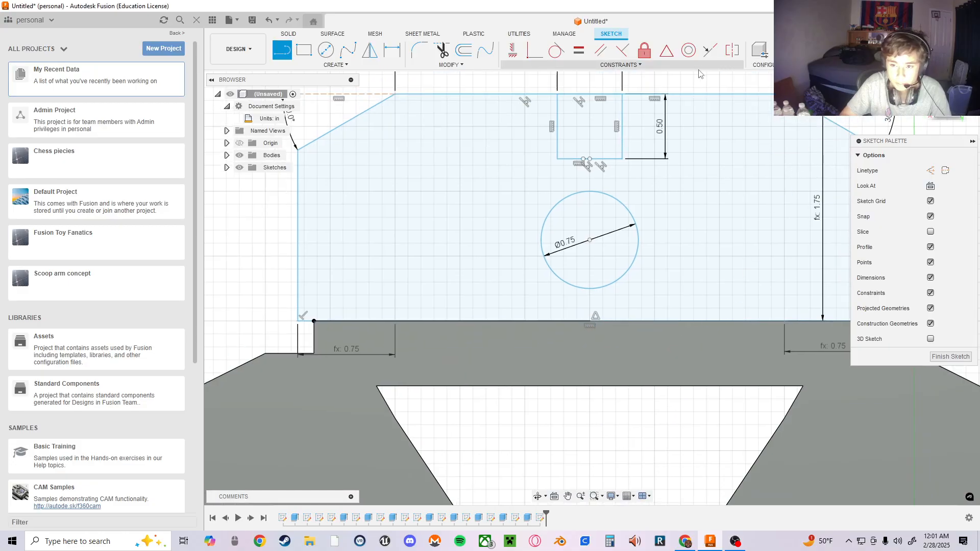
pyautogui.click(944, 118)
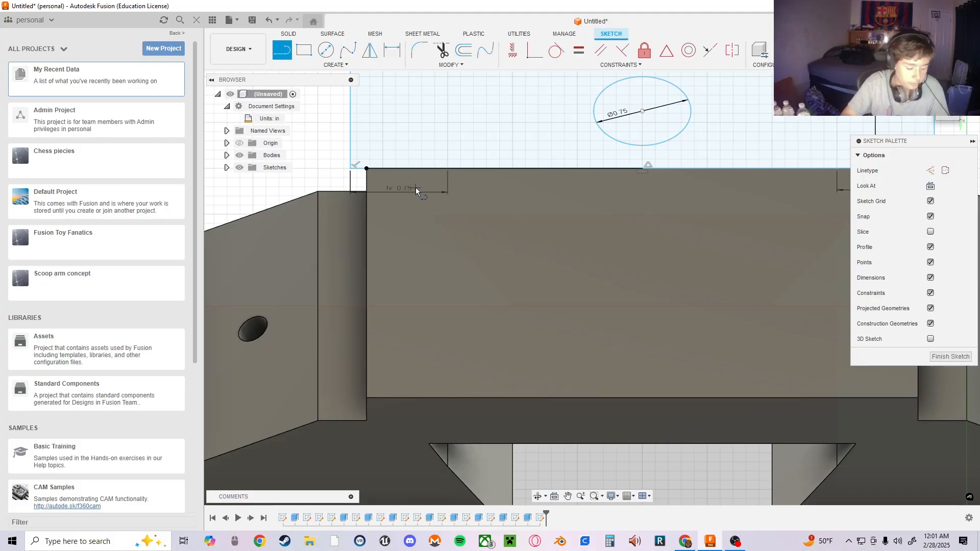
pyautogui.press('Escape')
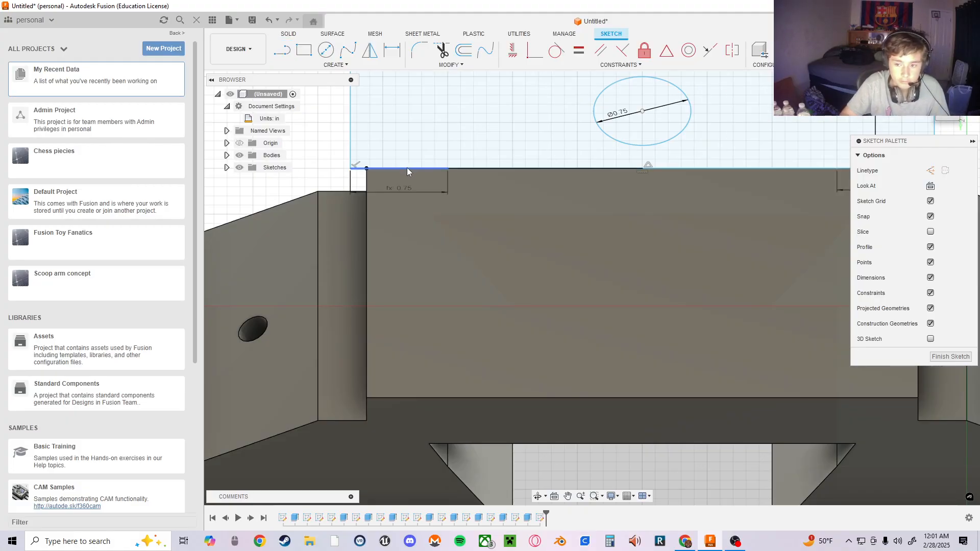
# - Sketch a horizontal line about 2.10 in long over the lower front edge of the base's raised block
pyautogui.moveTo(575, 355); pyautogui.dragTo(565, 318, button='middle')
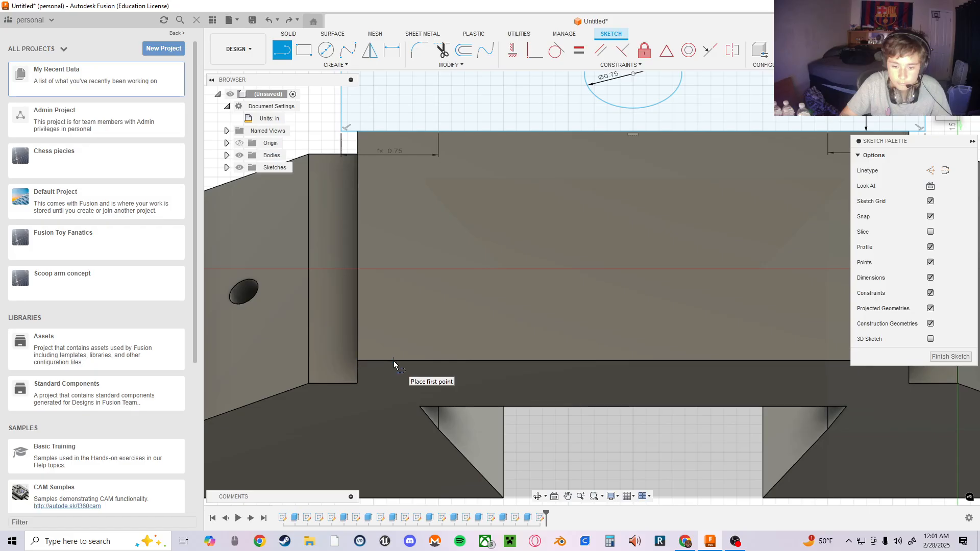
pyautogui.click(387, 360)
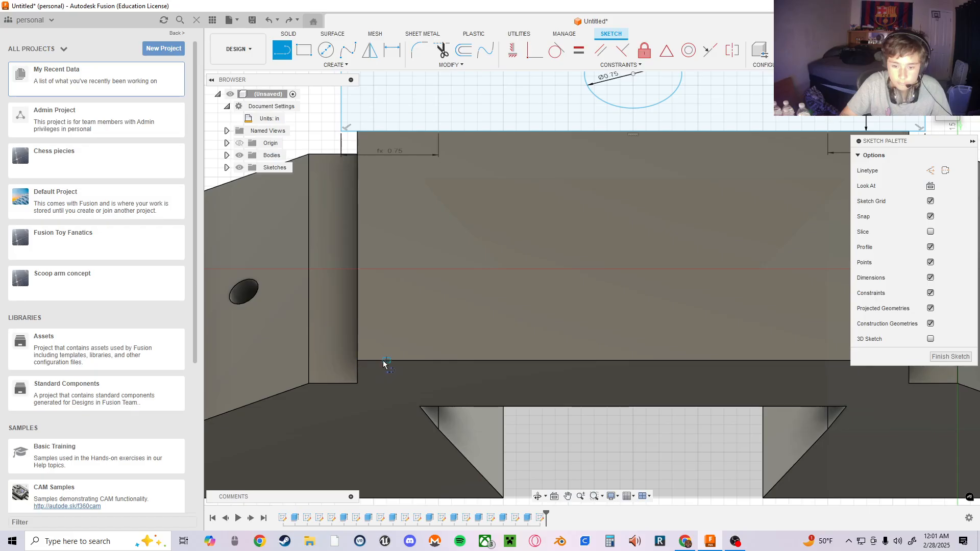
pyautogui.click(658, 360)
pyautogui.click(953, 116)
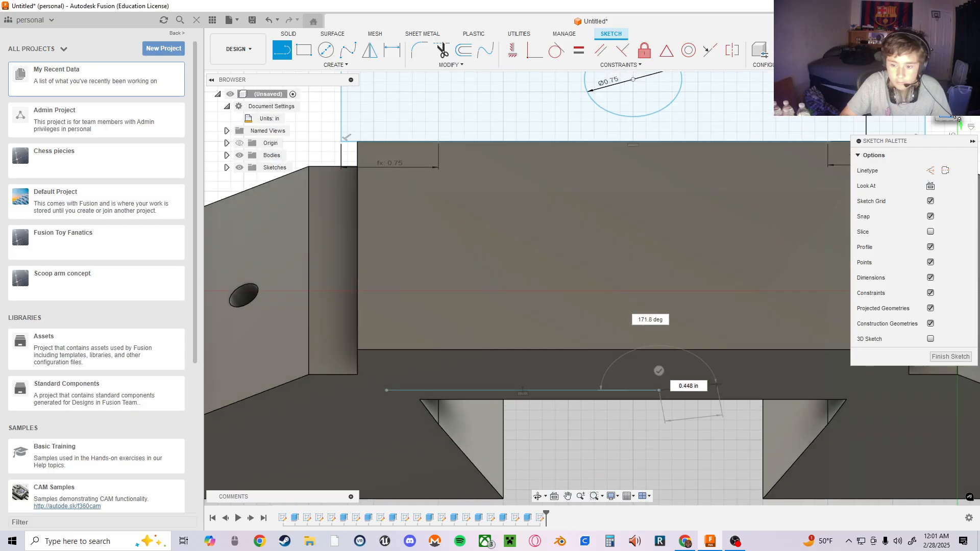
pyautogui.moveTo(563, 243); pyautogui.dragTo(582, 210, button='middle')
pyautogui.moveTo(607, 288); pyautogui.dragTo(683, 256, button='middle')
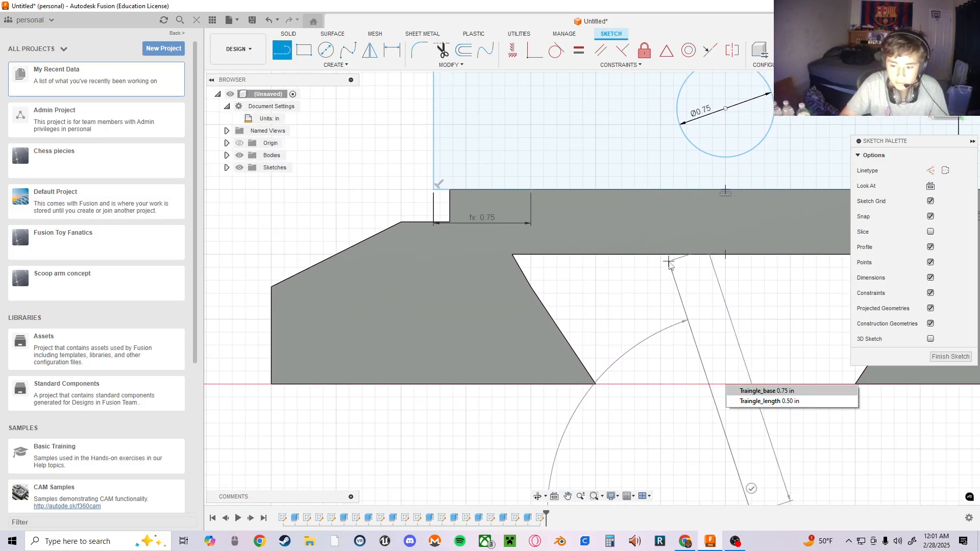
pyautogui.press('Escape')
# - Delete the horizontal line sketched over the block's lower front edge
pyautogui.moveTo(682, 321)
pyautogui.mouseDown(button='middle')
pyautogui.moveTo(680, 347)
pyautogui.moveTo(567, 467)
pyautogui.mouseUp(button='middle')
pyautogui.moveTo(638, 355)
pyautogui.mouseDown(button='middle')
pyautogui.moveTo(603, 338)
pyautogui.moveTo(634, 388)
pyautogui.moveTo(623, 442)
pyautogui.moveTo(607, 365)
pyautogui.moveTo(555, 399)
pyautogui.moveTo(525, 389)
pyautogui.mouseUp(button='middle')
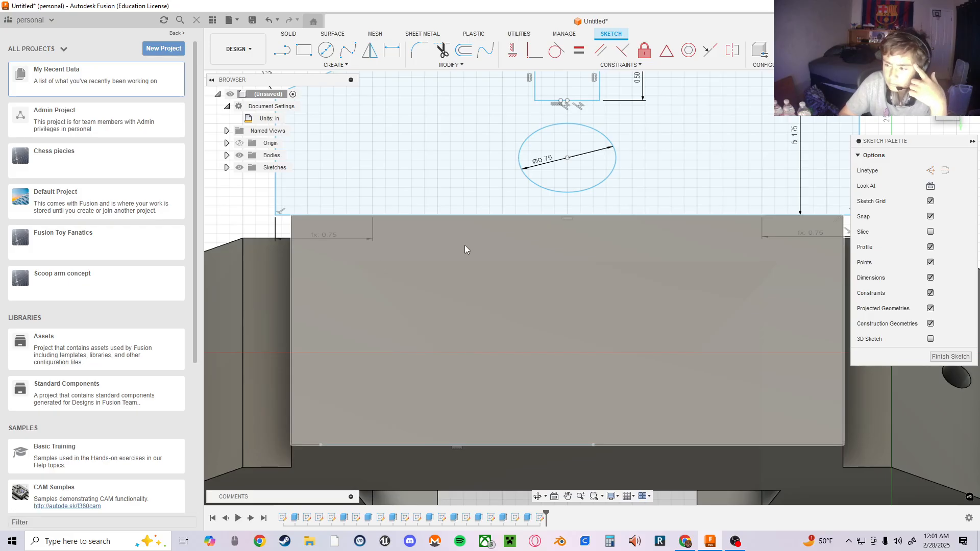
pyautogui.moveTo(472, 207); pyautogui.dragTo(471, 199, button='middle')
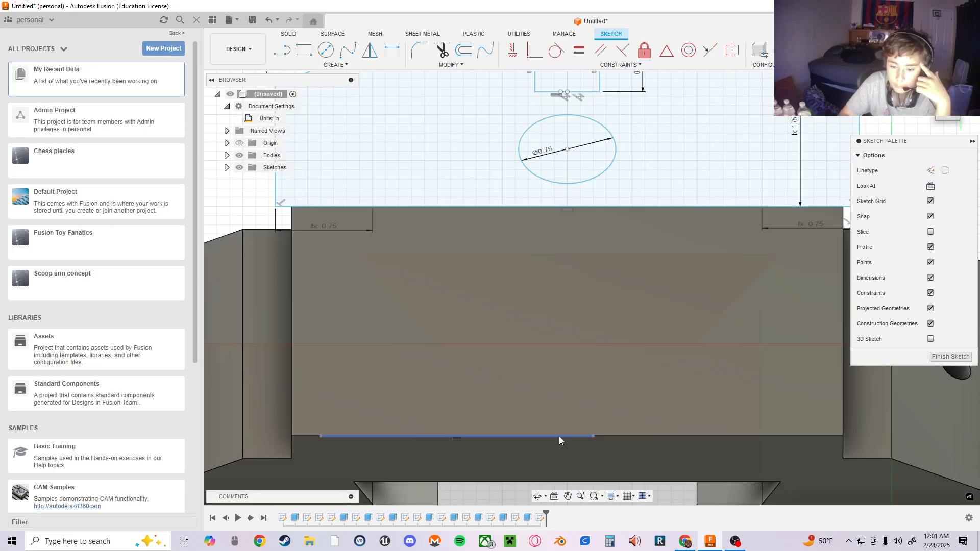
pyautogui.click(559, 437)
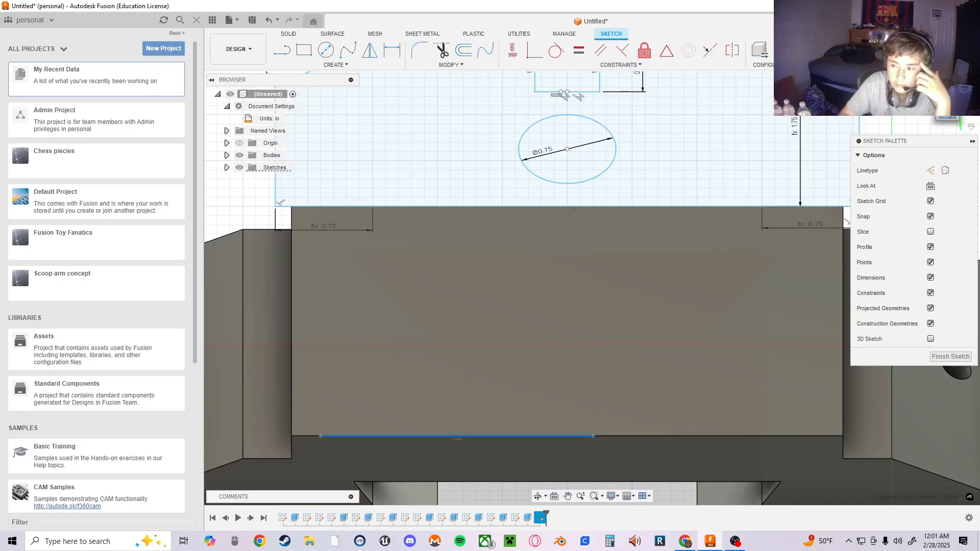
pyautogui.click(931, 186)
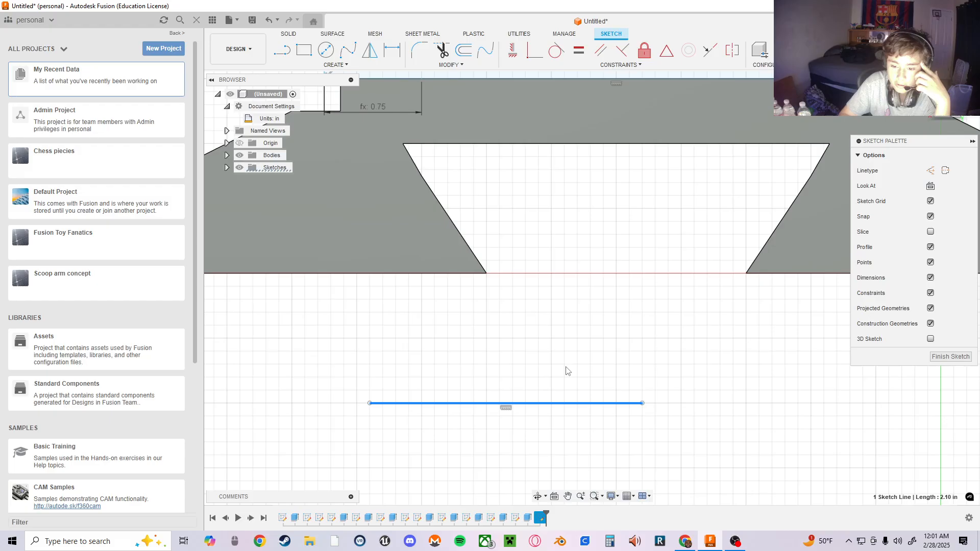
pyautogui.rightClick(566, 371)
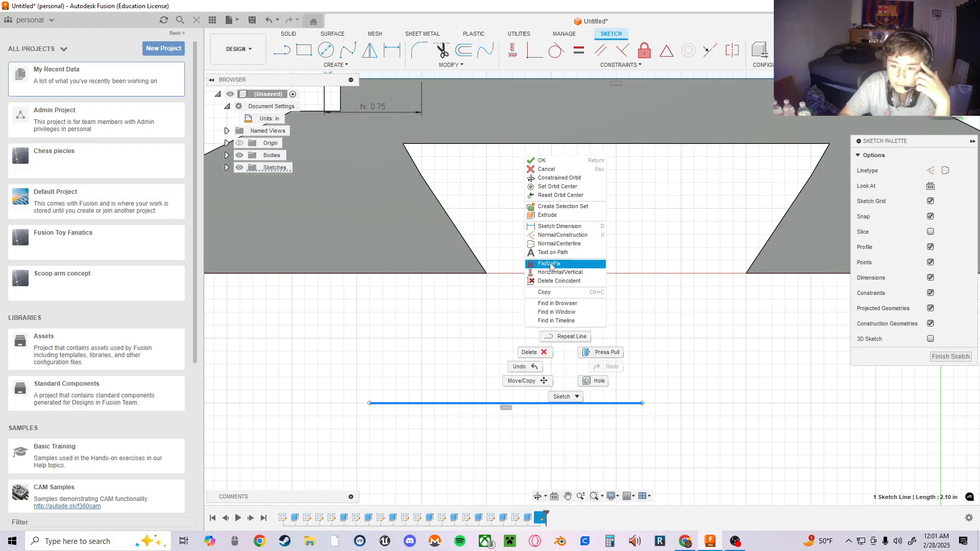
pyautogui.click(534, 352)
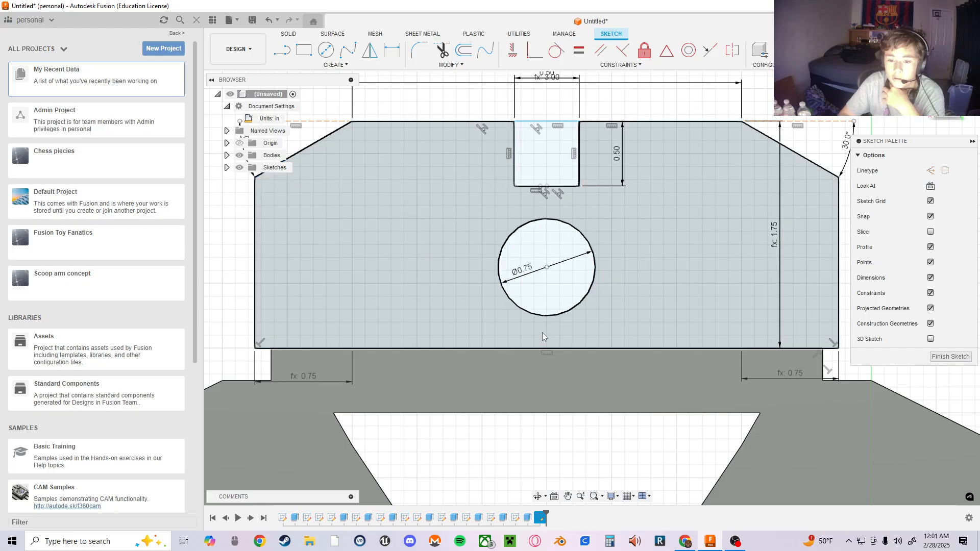
# - Try to apply a Collinear constraint between the profile's bottom line and the lower front edge of the base's raised block
pyautogui.click(769, 286)
pyautogui.click(947, 122)
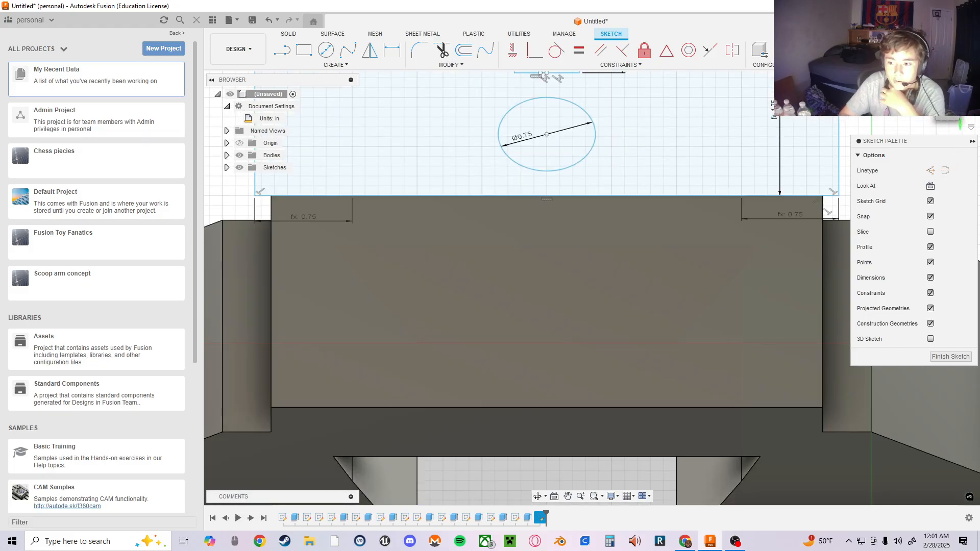
pyautogui.click(947, 86)
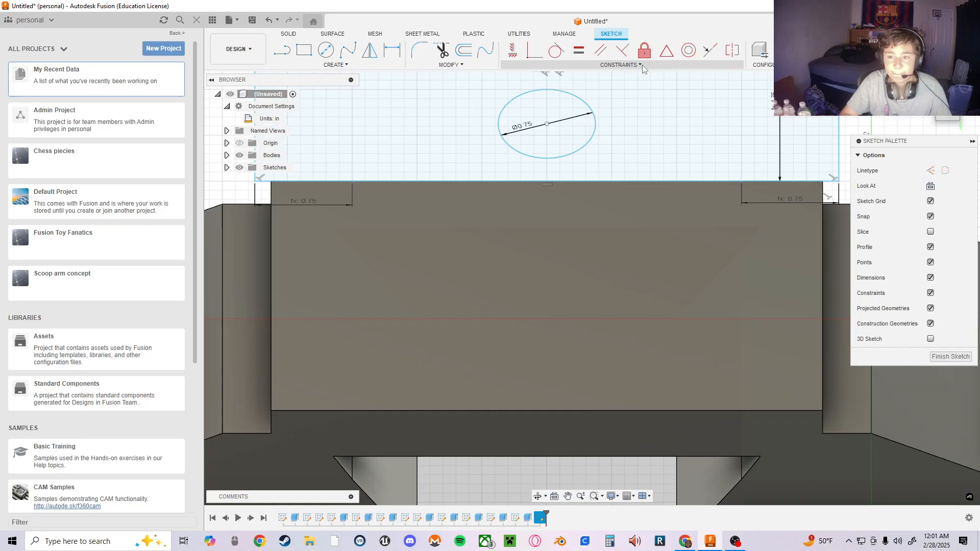
pyautogui.click(711, 52)
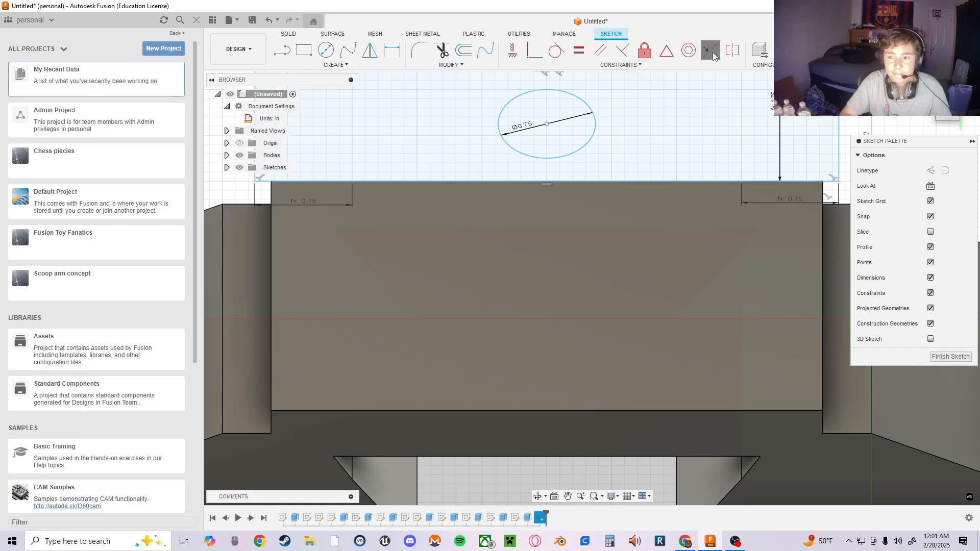
pyautogui.click(593, 181)
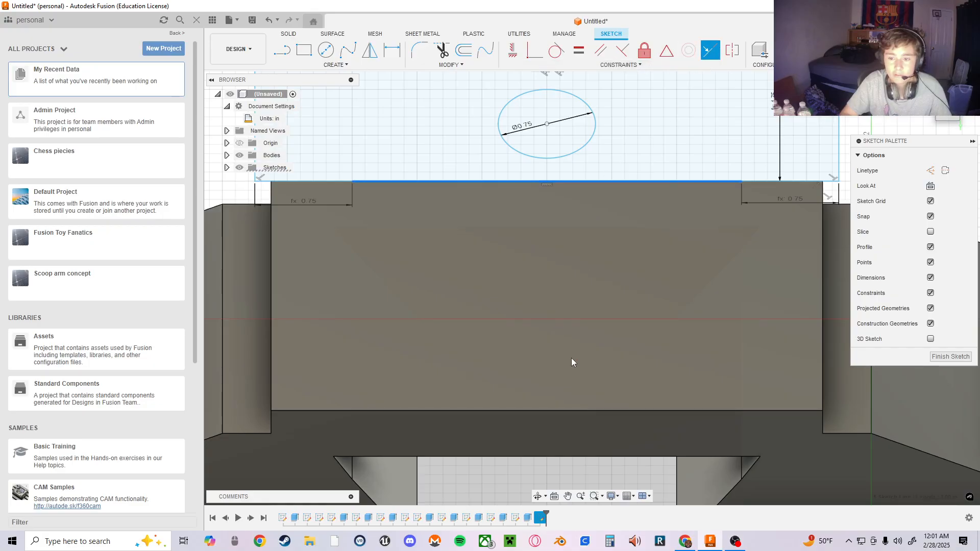
pyautogui.click(558, 411)
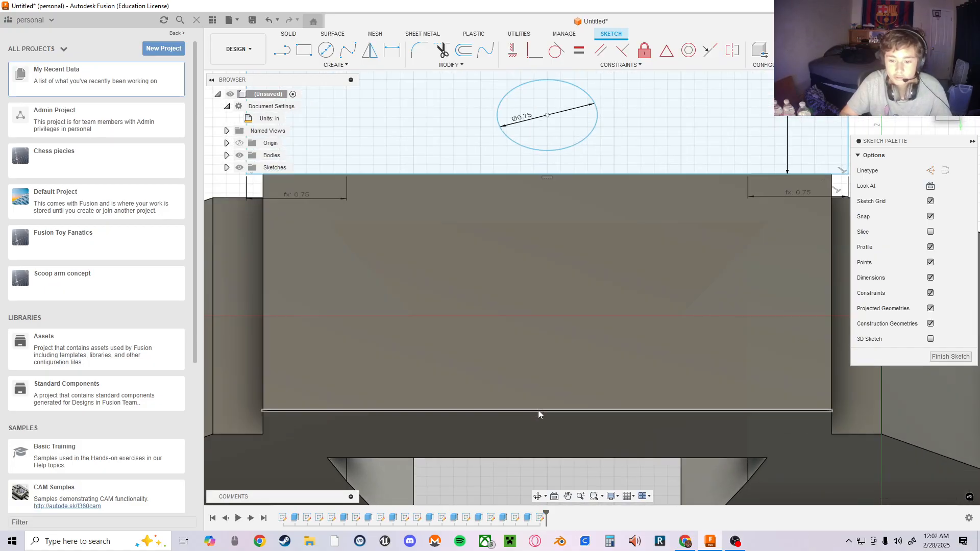
pyautogui.click(710, 51)
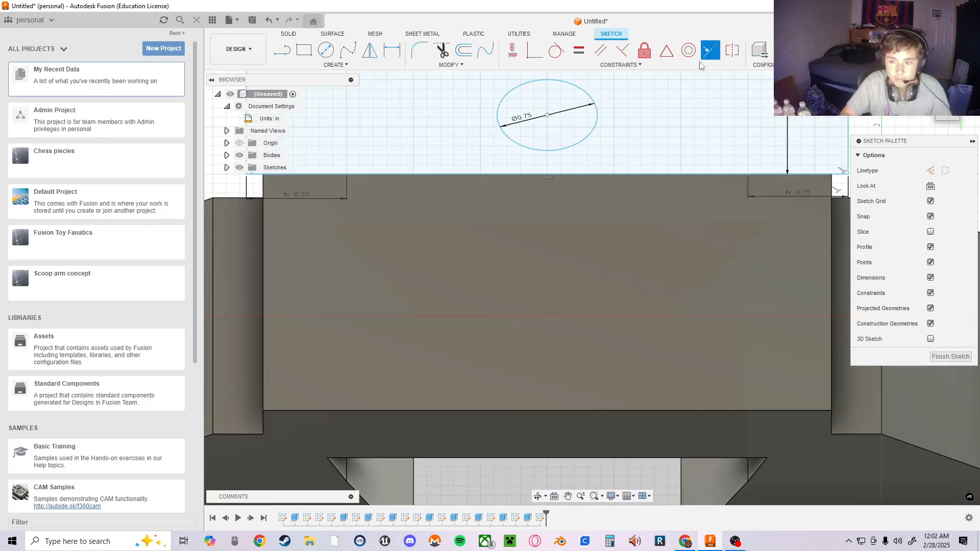
pyautogui.click(542, 411)
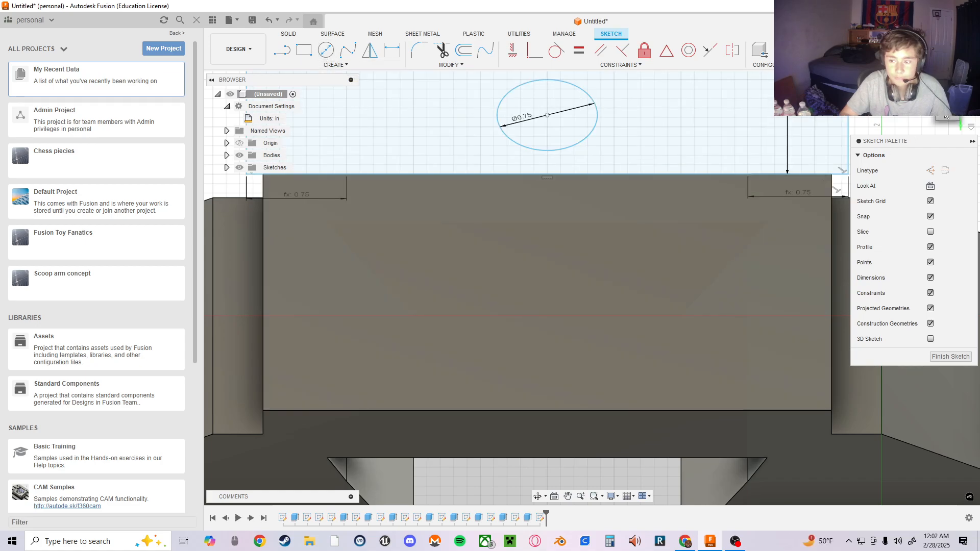
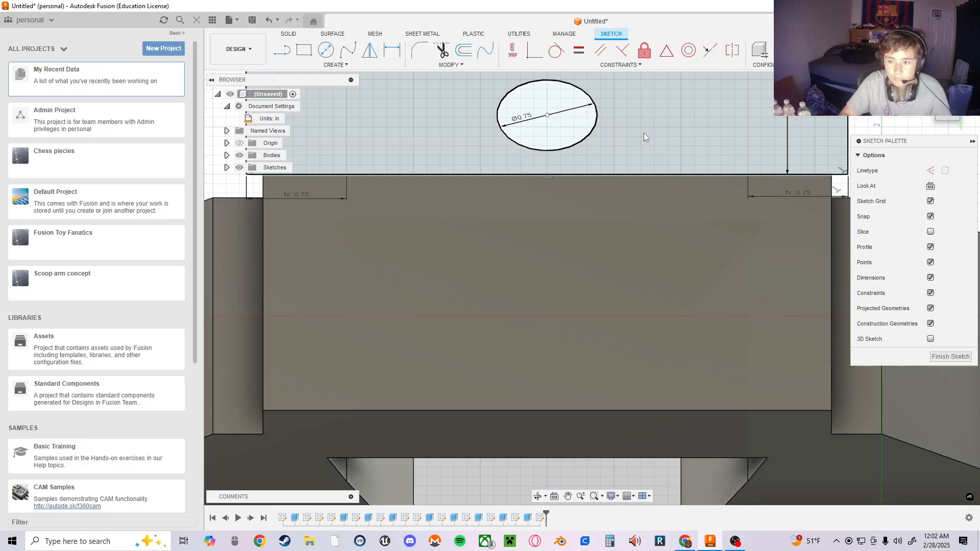
# - Start Move/Copy for the notched profile in the sketch and set the move type to Translate
pyautogui.moveTo(644, 132)
pyautogui.mouseDown(button='middle')
pyautogui.moveTo(626, 345)
pyautogui.moveTo(625, 281)
pyautogui.mouseUp(button='middle')
pyautogui.click(626, 283)
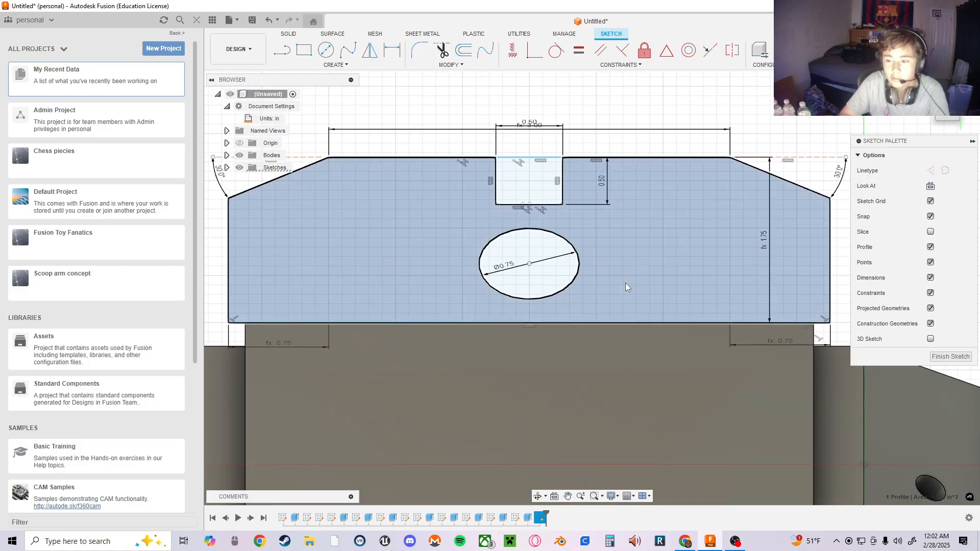
pyautogui.moveTo(592, 428)
pyautogui.mouseDown(button='middle')
pyautogui.moveTo(583, 328)
pyautogui.moveTo(600, 252)
pyautogui.moveTo(636, 304)
pyautogui.moveTo(641, 372)
pyautogui.moveTo(638, 261)
pyautogui.mouseUp(button='middle')
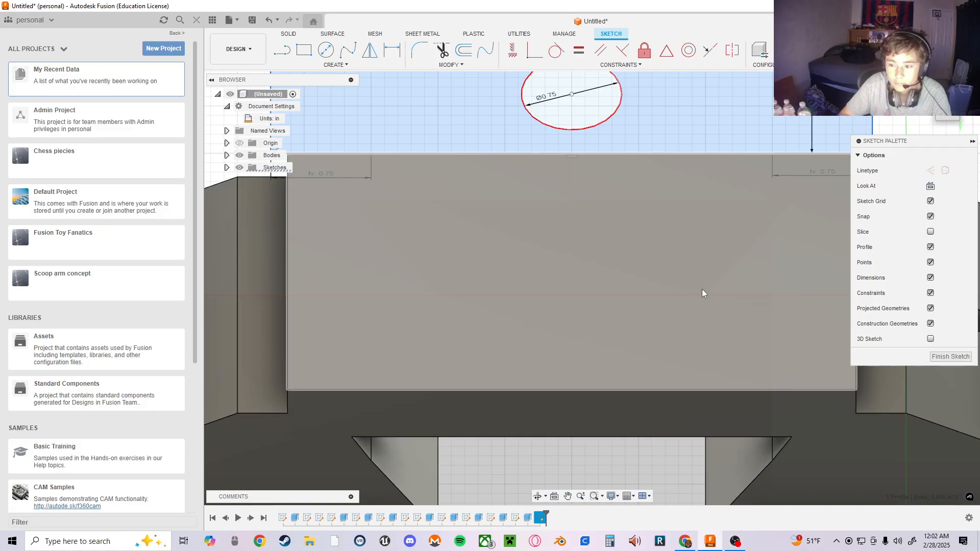
pyautogui.moveTo(632, 157); pyautogui.dragTo(638, 183, button='middle')
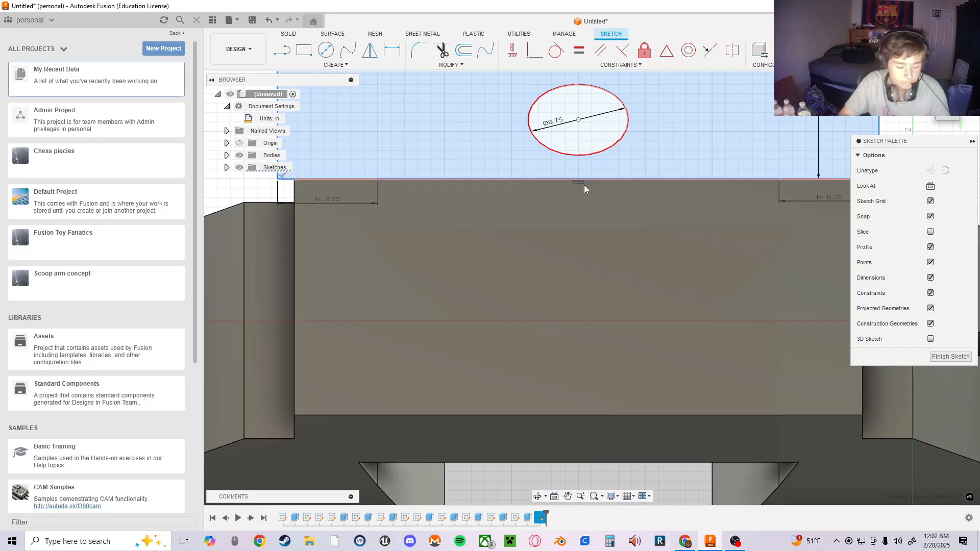
pyautogui.press('m')
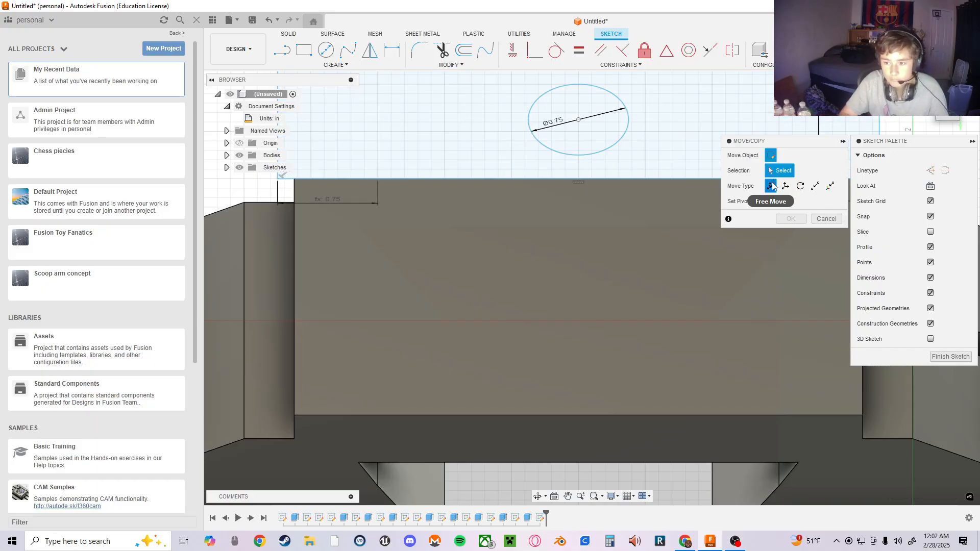
pyautogui.click(815, 185)
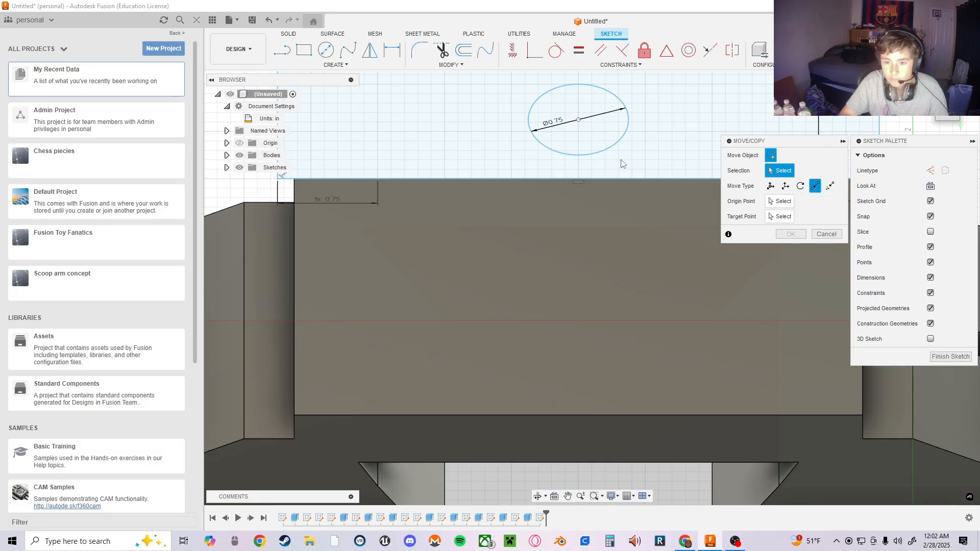
pyautogui.click(785, 185)
pyautogui.moveTo(622, 178); pyautogui.dragTo(619, 294, button='middle')
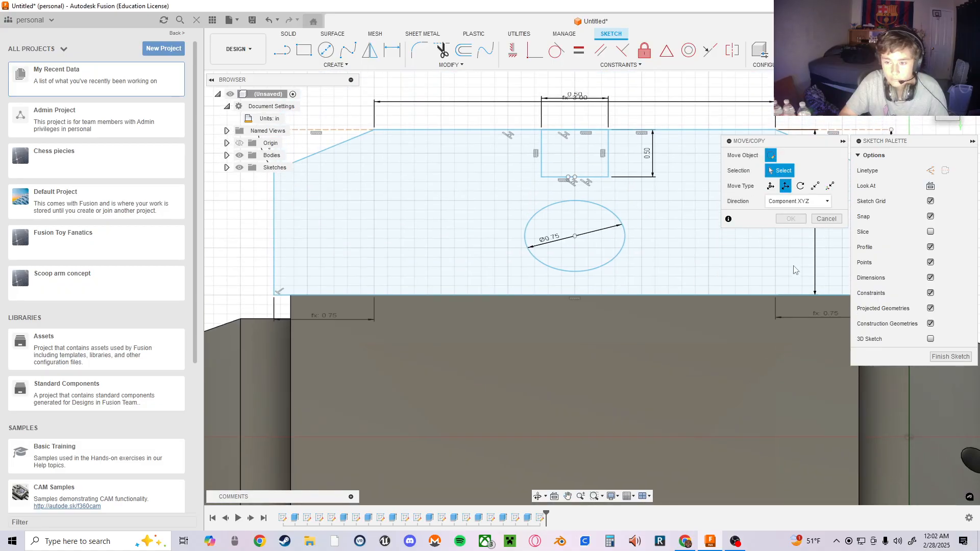
pyautogui.click(802, 204)
pyautogui.click(806, 225)
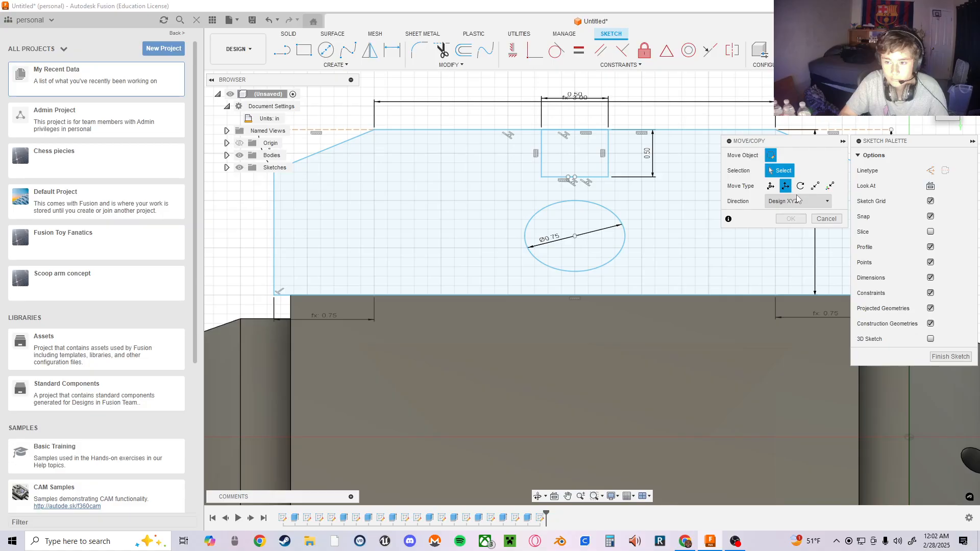
pyautogui.click(798, 200)
pyautogui.click(806, 212)
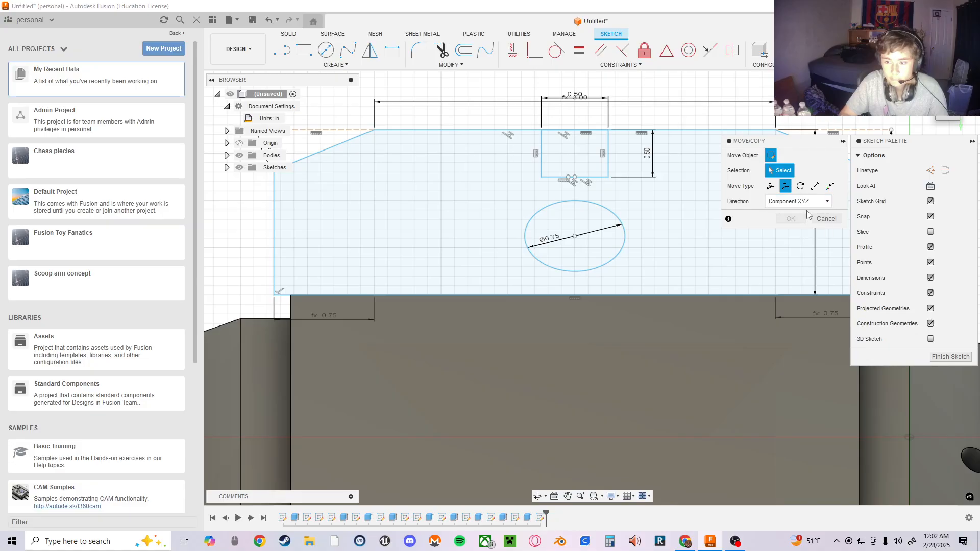
pyautogui.click(770, 186)
pyautogui.moveTo(657, 199); pyautogui.dragTo(536, 189, button='middle')
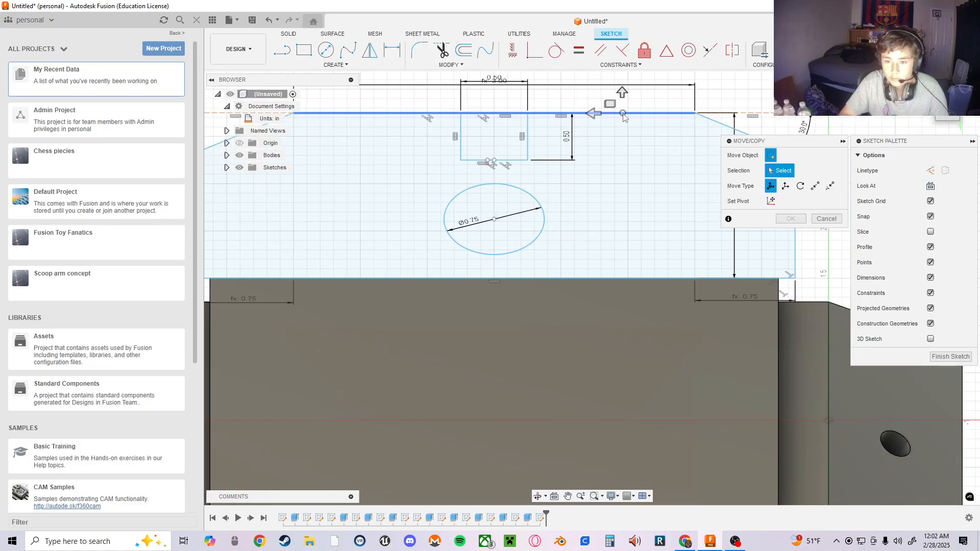
pyautogui.click(813, 191)
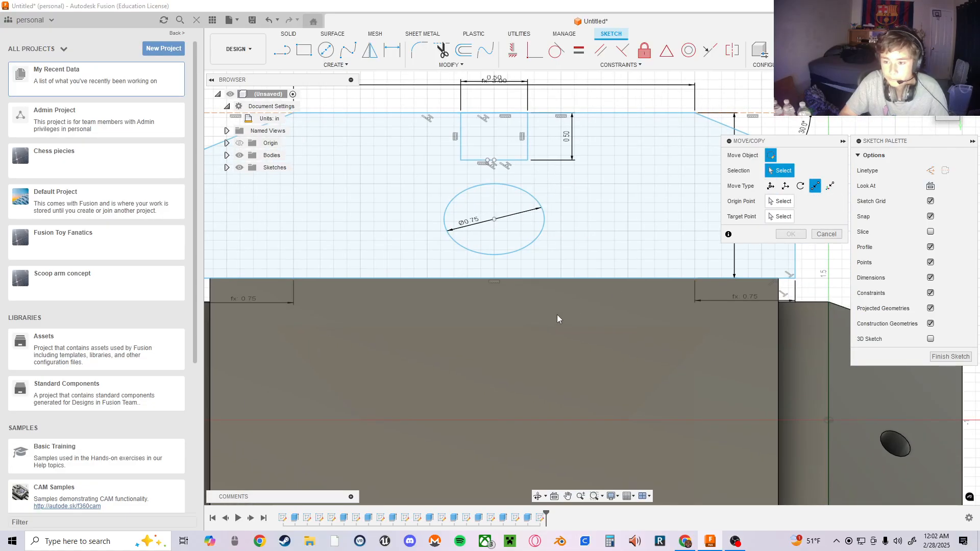
pyautogui.moveTo(558, 318); pyautogui.dragTo(603, 252, button='middle')
pyautogui.click(820, 235)
pyautogui.moveTo(701, 182); pyautogui.dragTo(708, 148, button='middle')
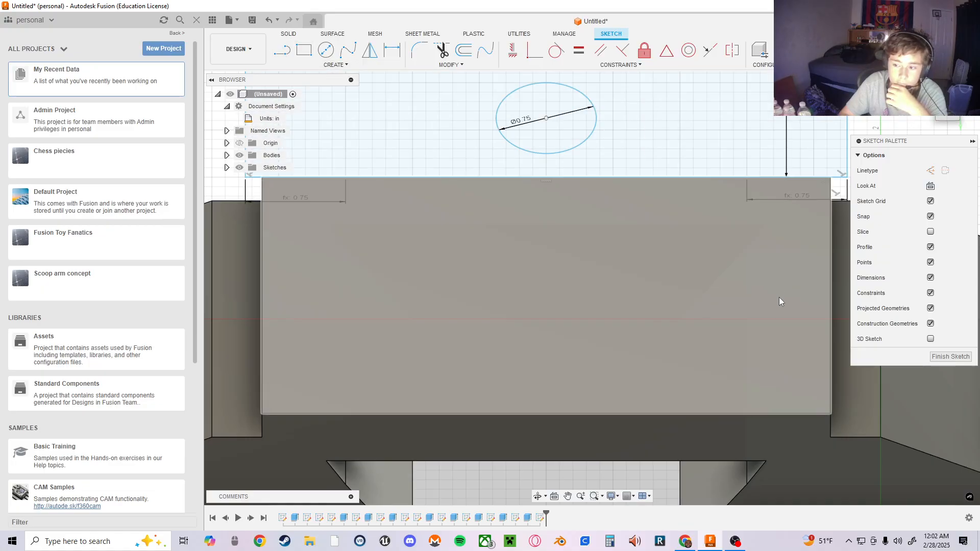
# - Finish editing the plate sketch
pyautogui.click(964, 359)
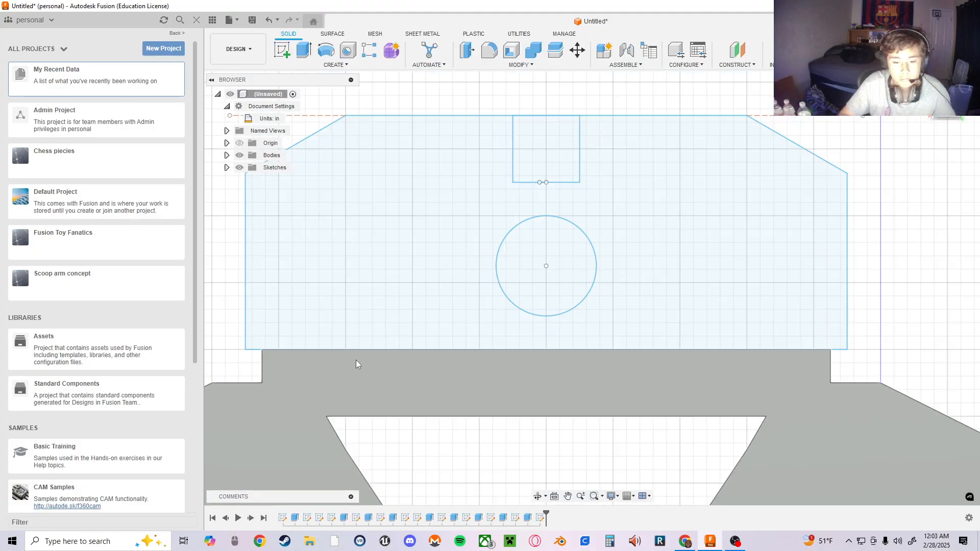
pyautogui.click(357, 360)
pyautogui.press('e')
pyautogui.click(282, 50)
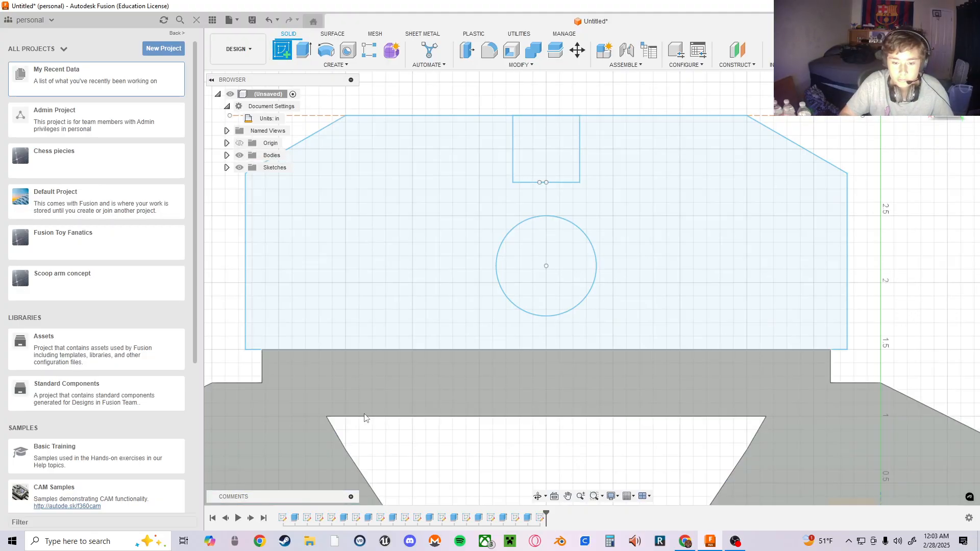
pyautogui.click(363, 403)
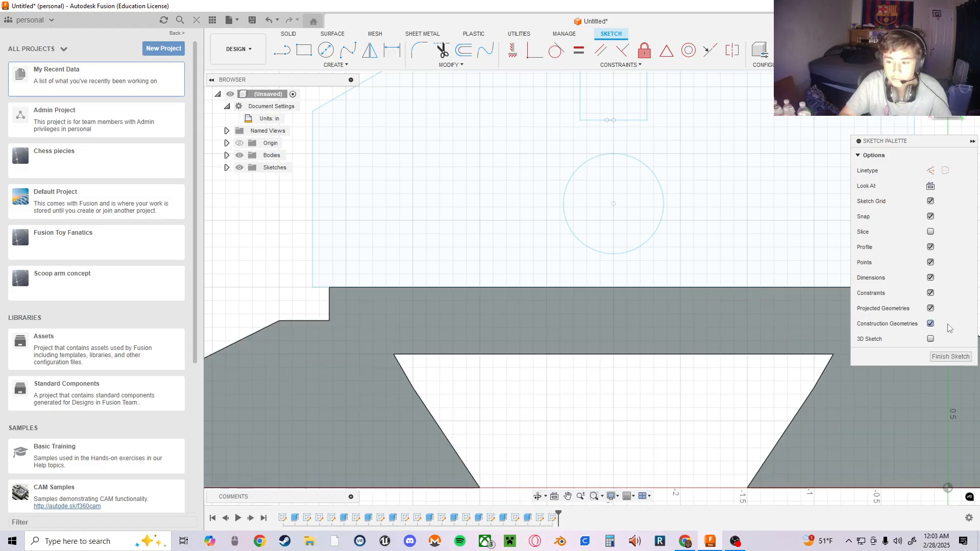
pyautogui.click(950, 356)
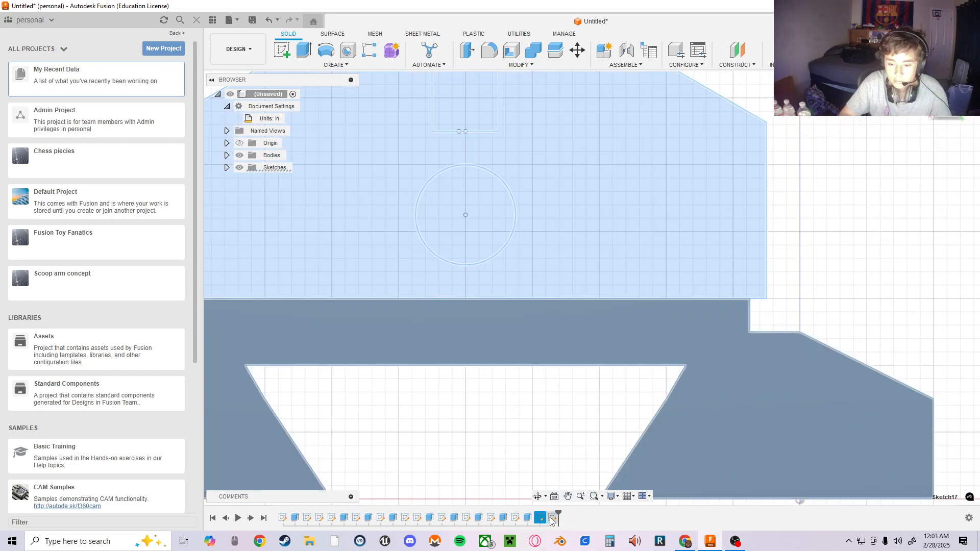
pyautogui.click(550, 520)
pyautogui.press('Delete')
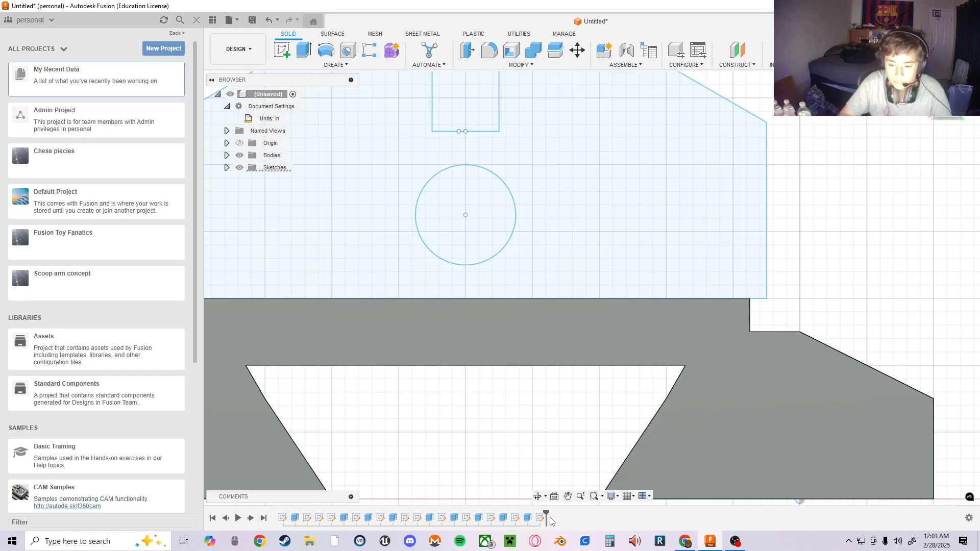
pyautogui.moveTo(594, 427); pyautogui.dragTo(773, 441, button='middle')
pyautogui.click(504, 342)
pyautogui.press('e')
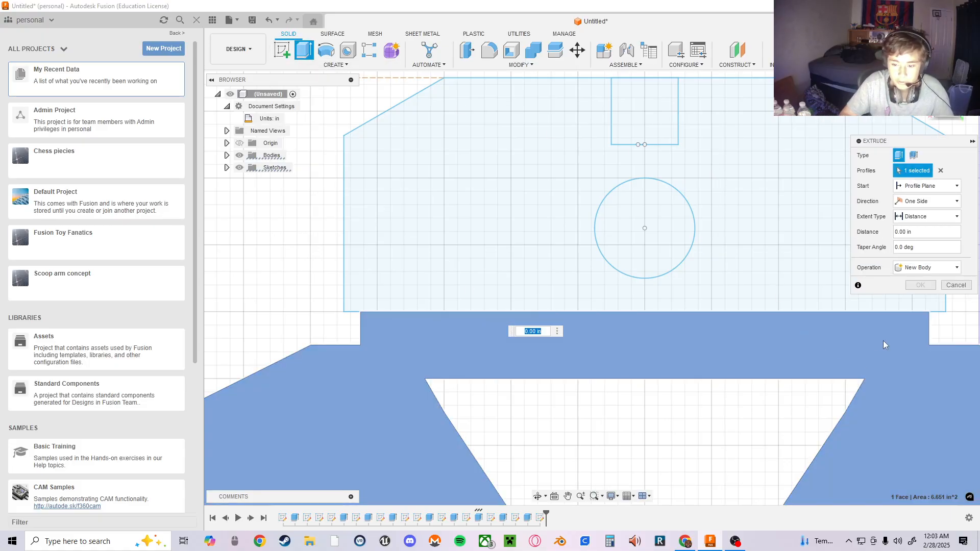
pyautogui.click(956, 285)
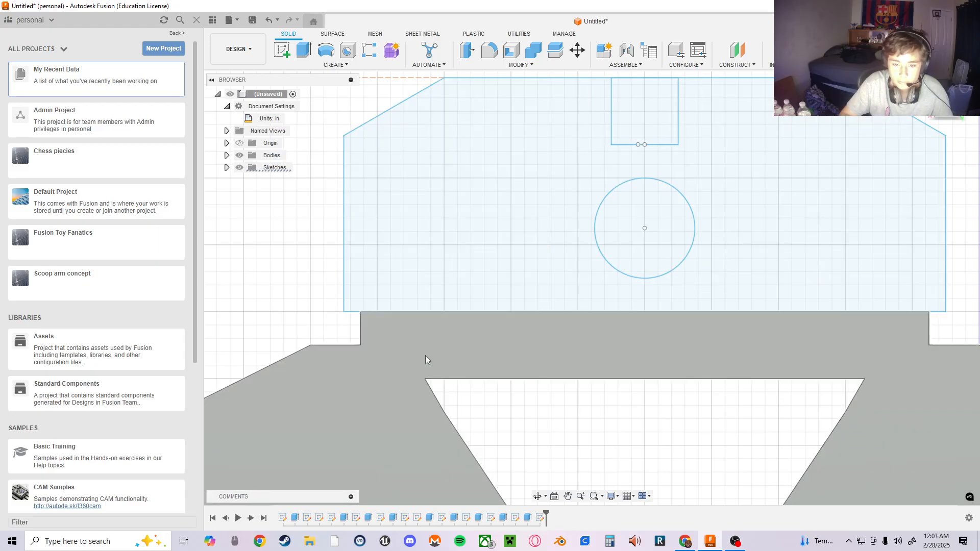
# - Sketch a line along the upper edge of the block's front face from corner to corner, and finish the sketch
pyautogui.click(424, 356)
pyautogui.click(283, 59)
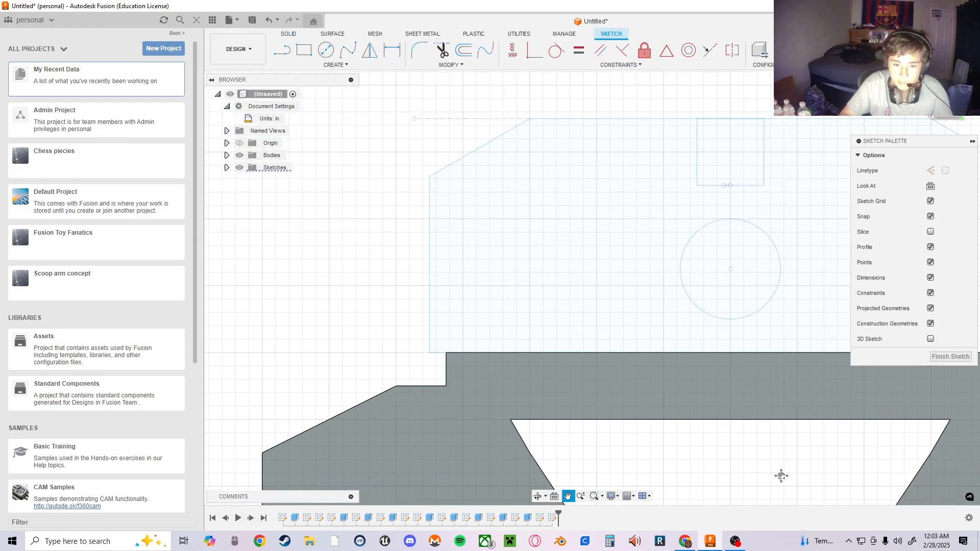
pyautogui.click(284, 53)
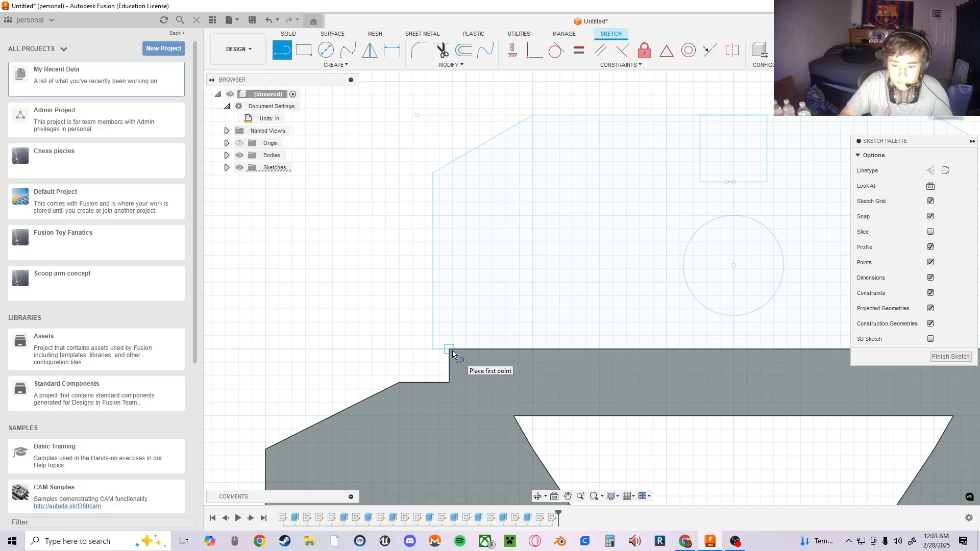
pyautogui.moveTo(529, 355); pyautogui.dragTo(330, 359, button='middle')
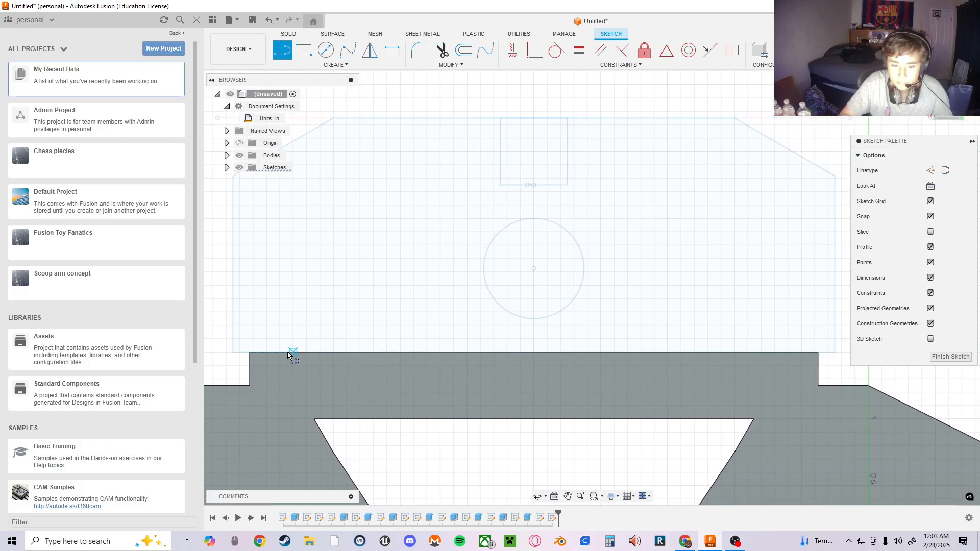
pyautogui.click(251, 352)
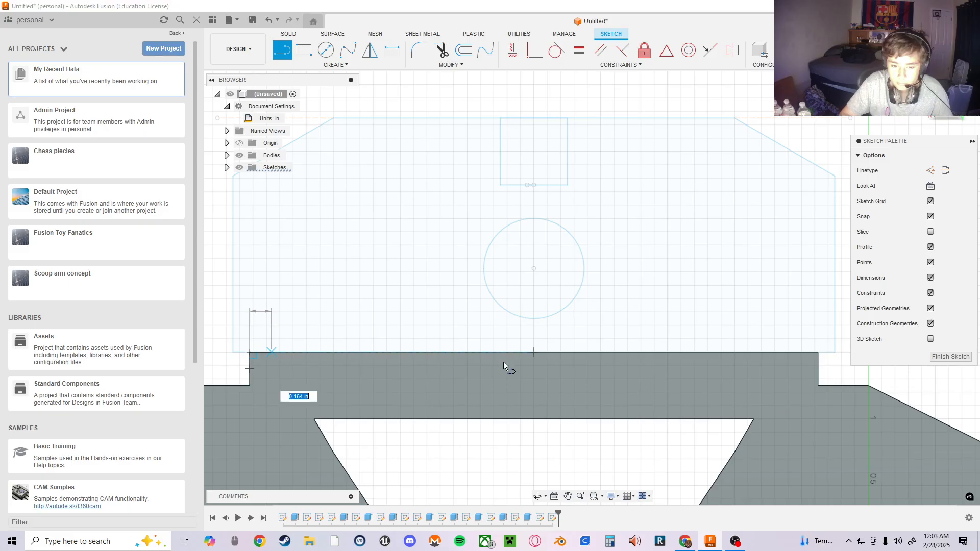
pyautogui.click(818, 352)
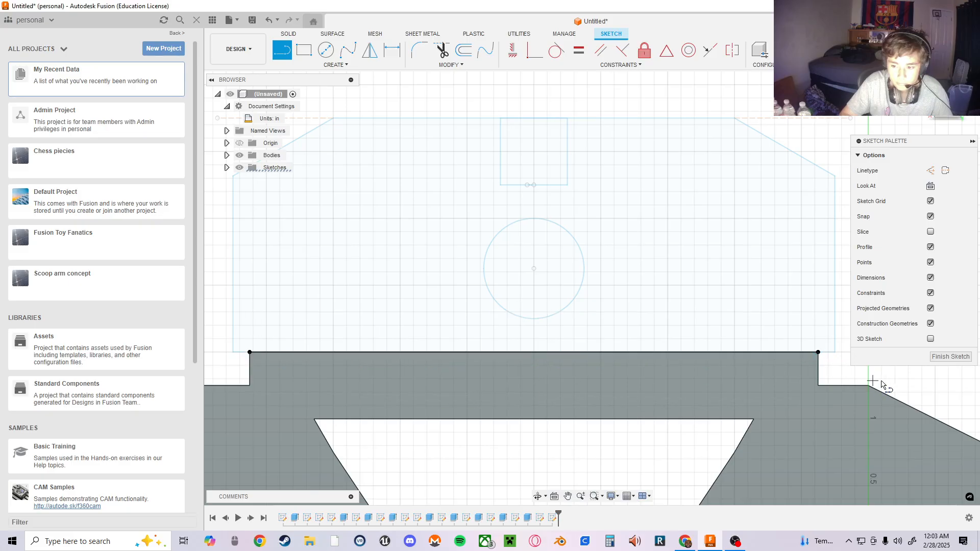
pyautogui.click(939, 359)
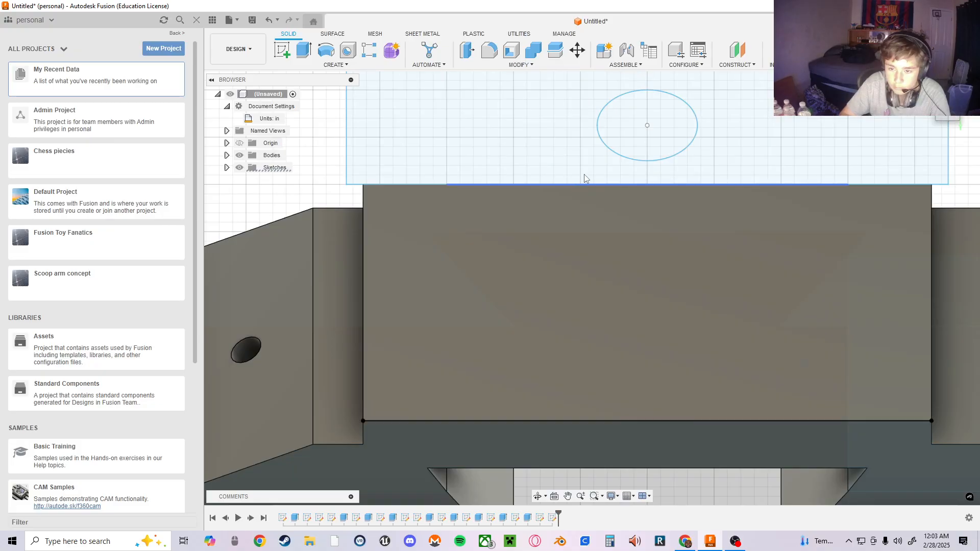
pyautogui.click(536, 184)
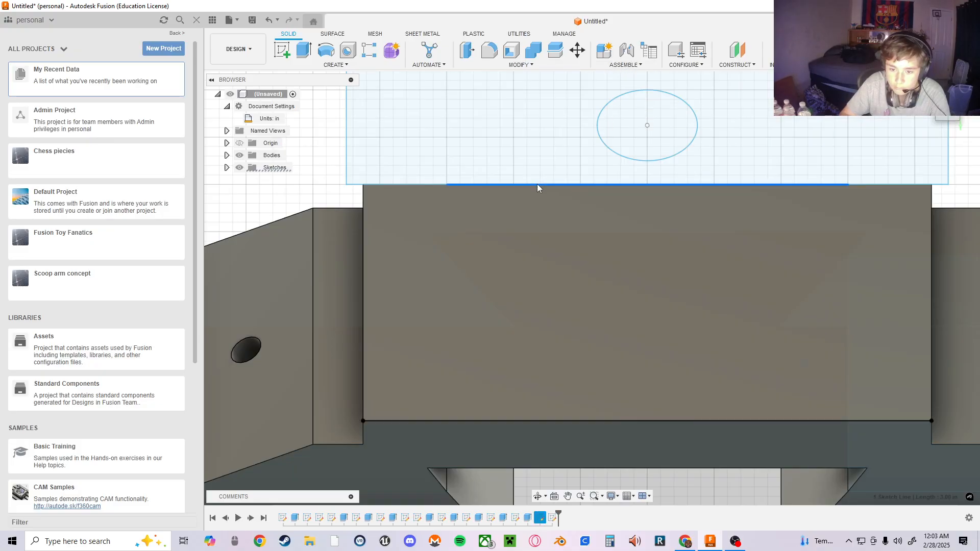
pyautogui.press('m')
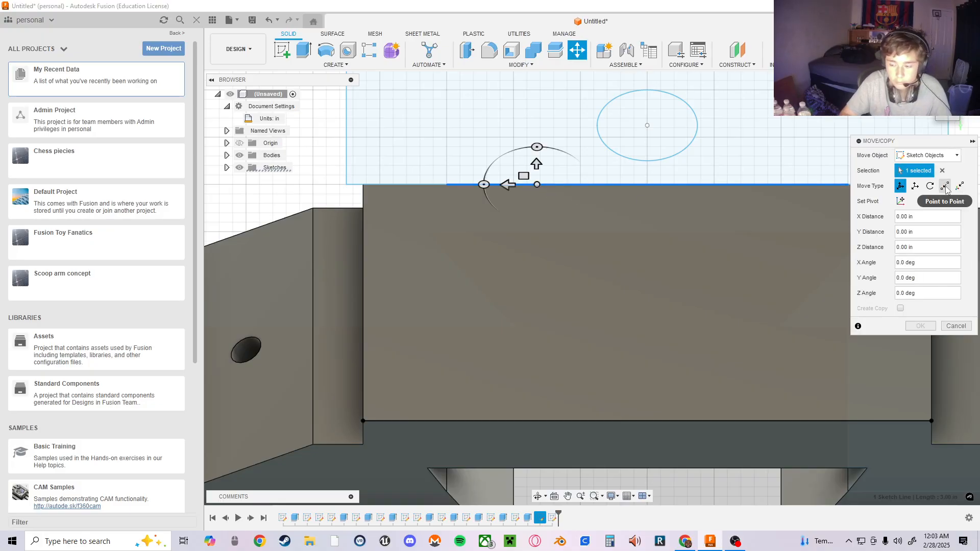
pyautogui.moveTo(431, 220); pyautogui.dragTo(493, 281, button='middle')
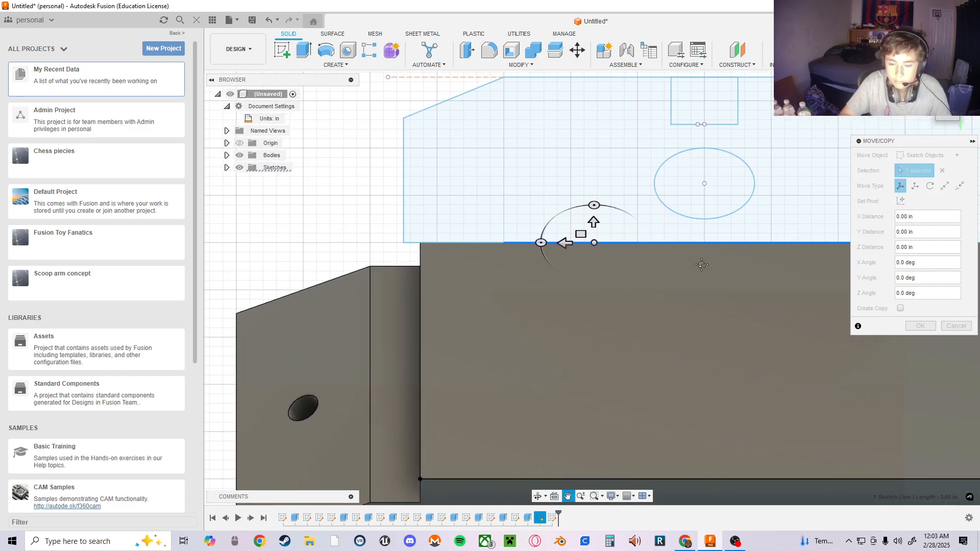
pyautogui.moveTo(726, 299); pyautogui.dragTo(680, 236, button='middle')
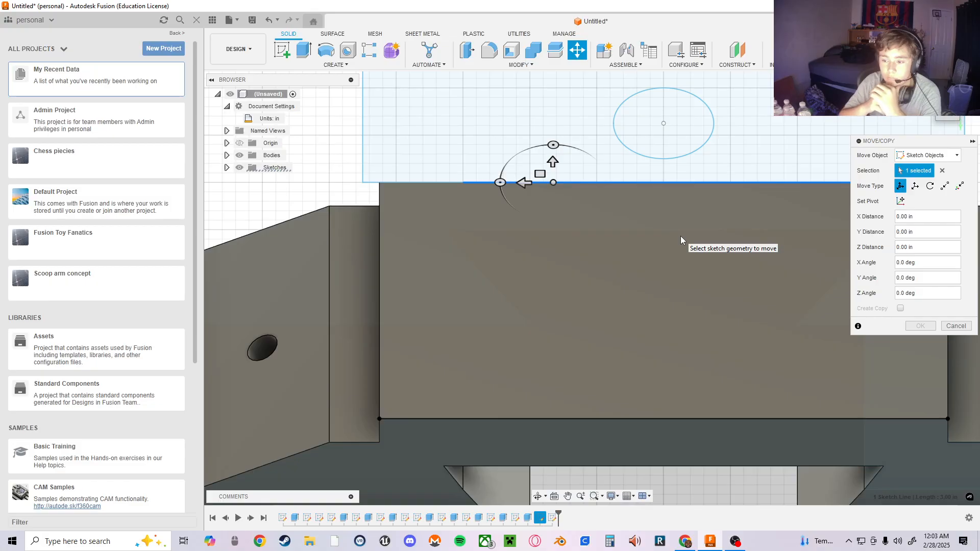
pyautogui.click(955, 326)
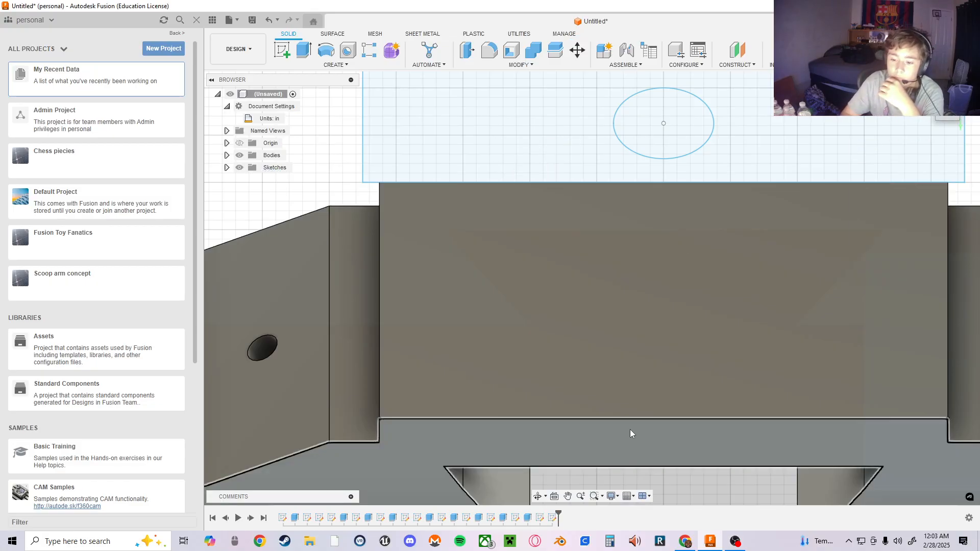
# - Delete the sketch containing the line along the front face's upper edge
pyautogui.rightClick(636, 418)
pyautogui.click(601, 402)
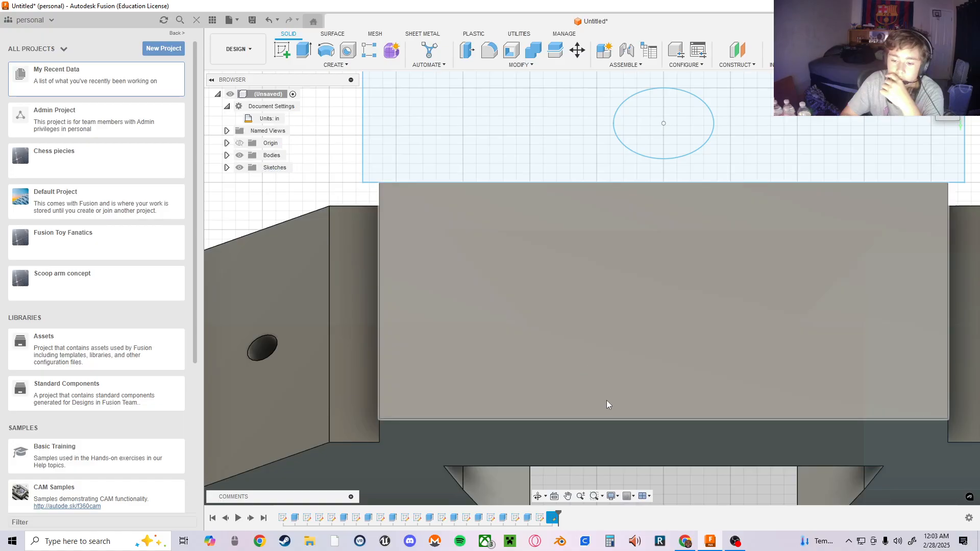
pyautogui.moveTo(555, 519); pyautogui.dragTo(545, 519)
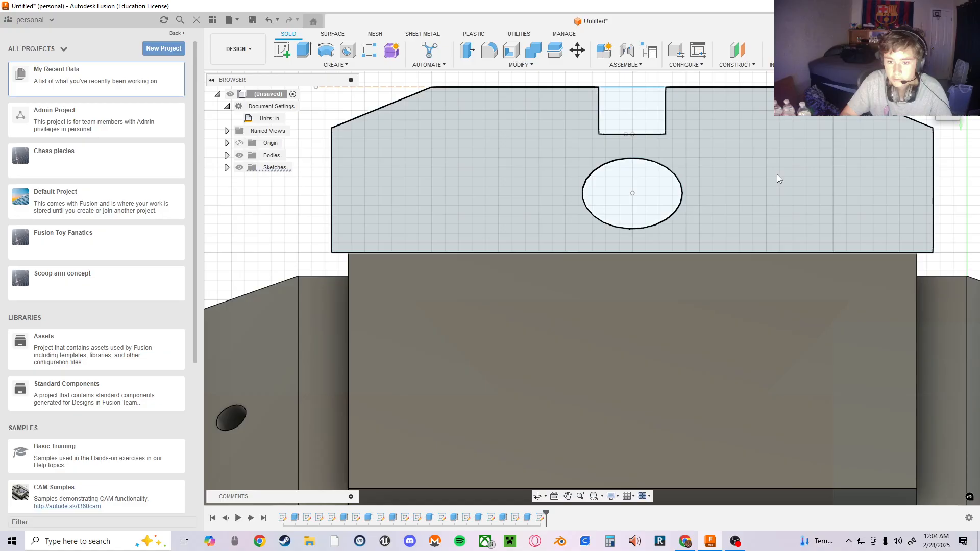
# - Sketch a centre line on the block's top face between the midpoints of its front and back edges, and finish the sketch
pyautogui.click(948, 116)
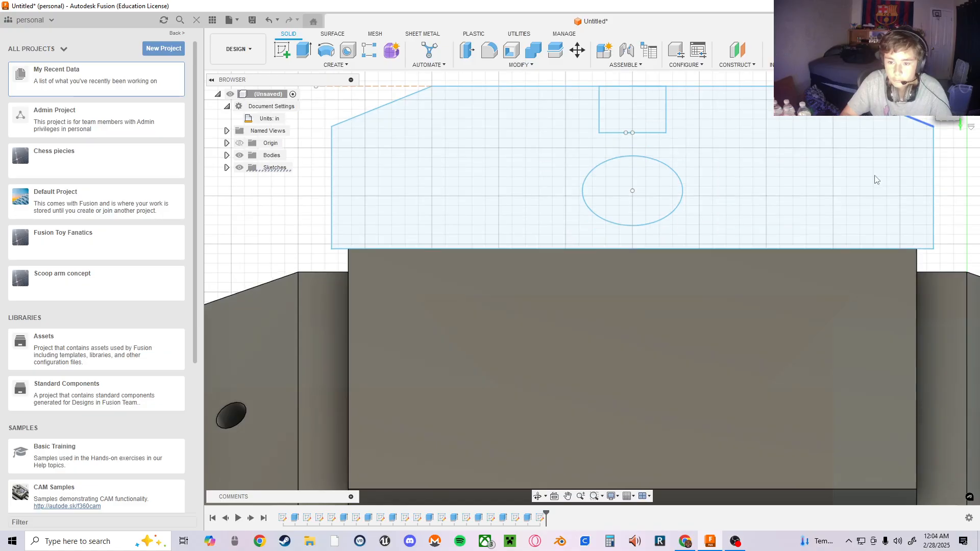
pyautogui.moveTo(670, 320)
pyautogui.mouseDown(button='middle')
pyautogui.moveTo(672, 312)
pyautogui.moveTo(672, 333)
pyautogui.mouseUp(button='middle')
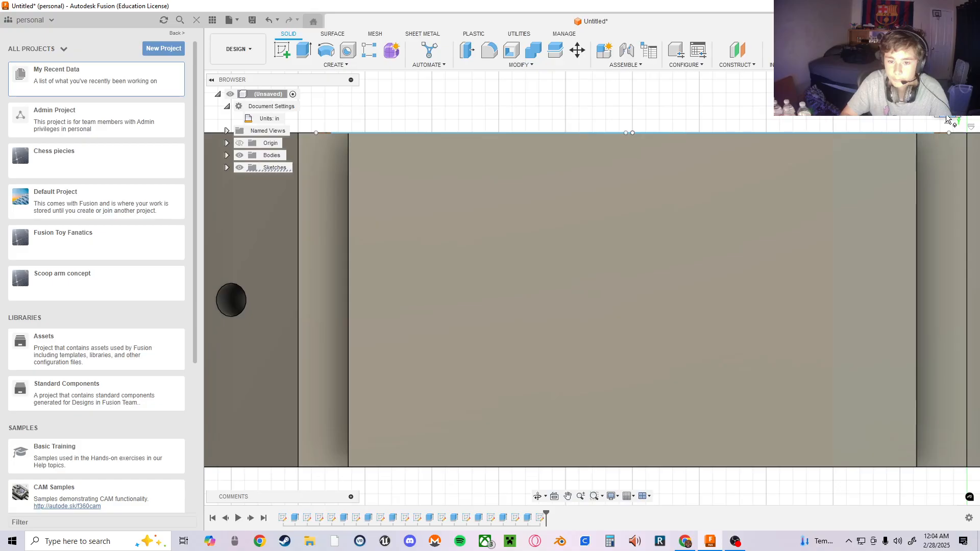
pyautogui.click(945, 114)
pyautogui.click(946, 116)
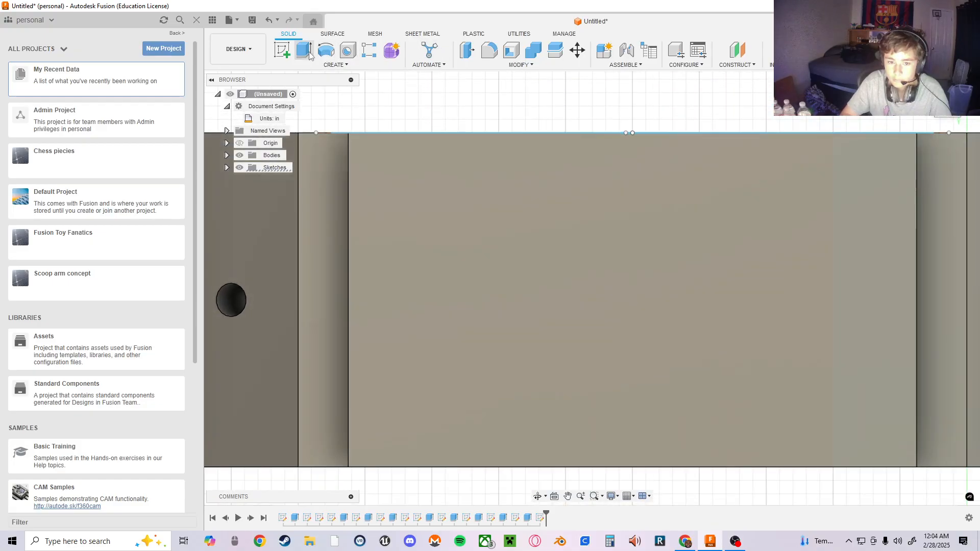
pyautogui.click(281, 50)
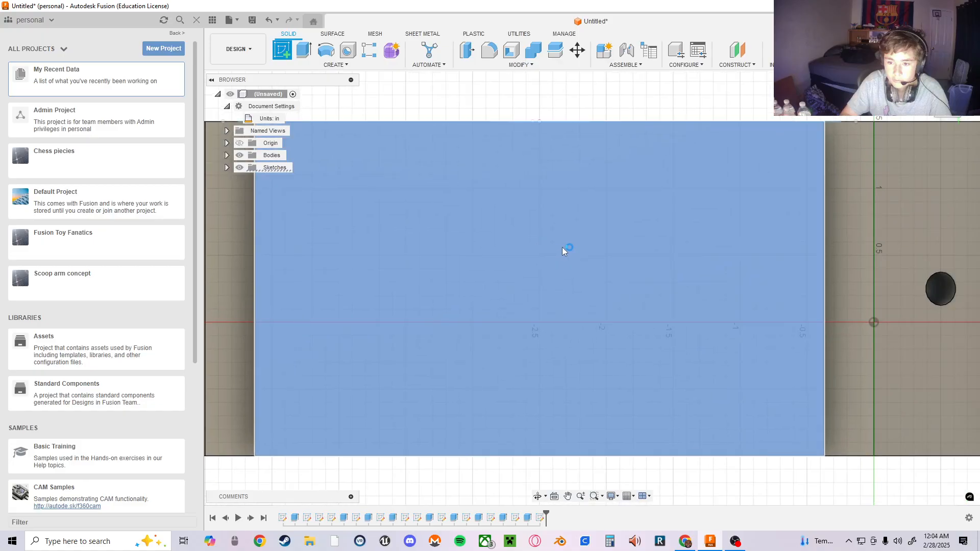
pyautogui.click(562, 247)
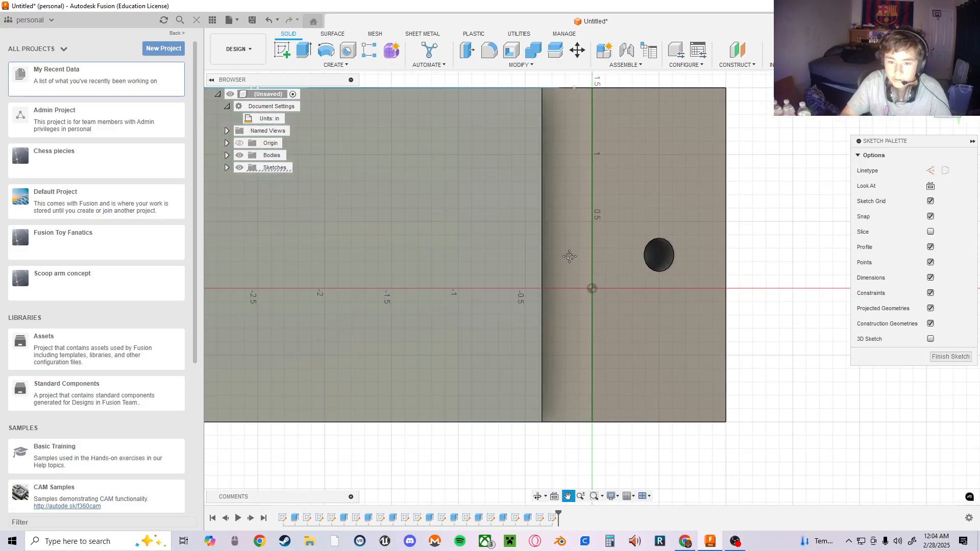
pyautogui.click(281, 50)
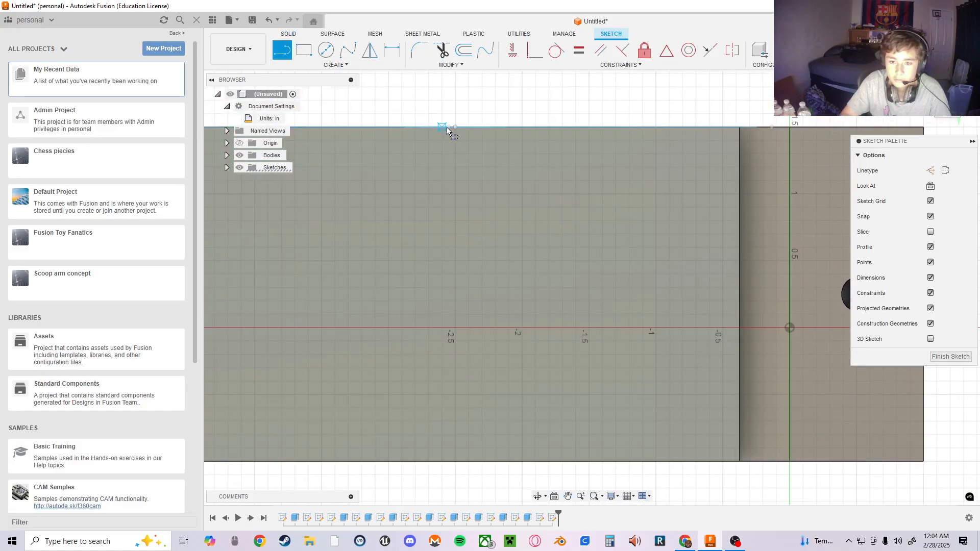
pyautogui.click(455, 127)
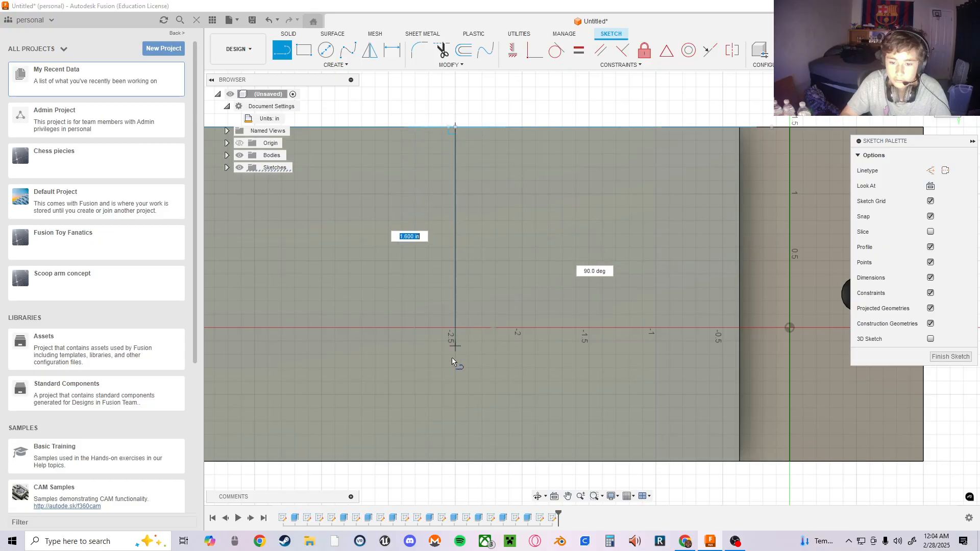
pyautogui.doubleClick(455, 462)
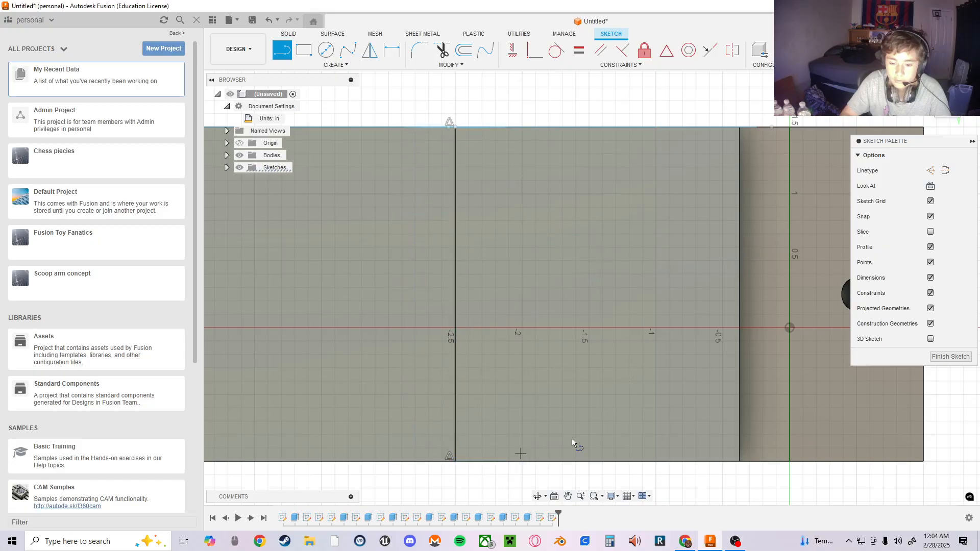
pyautogui.click(950, 357)
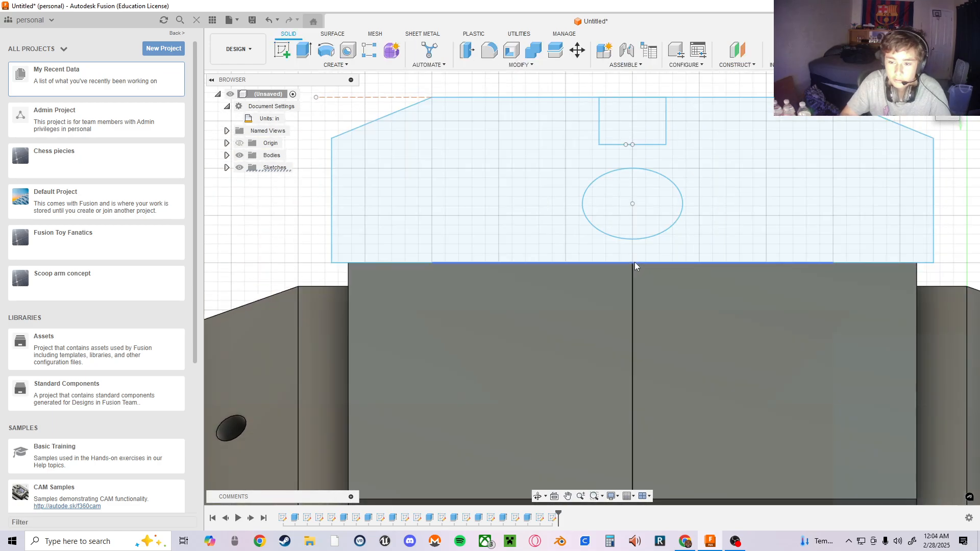
# - Remove the reference centre line from the block's top face
pyautogui.moveTo(635, 262); pyautogui.dragTo(623, 204, button='middle')
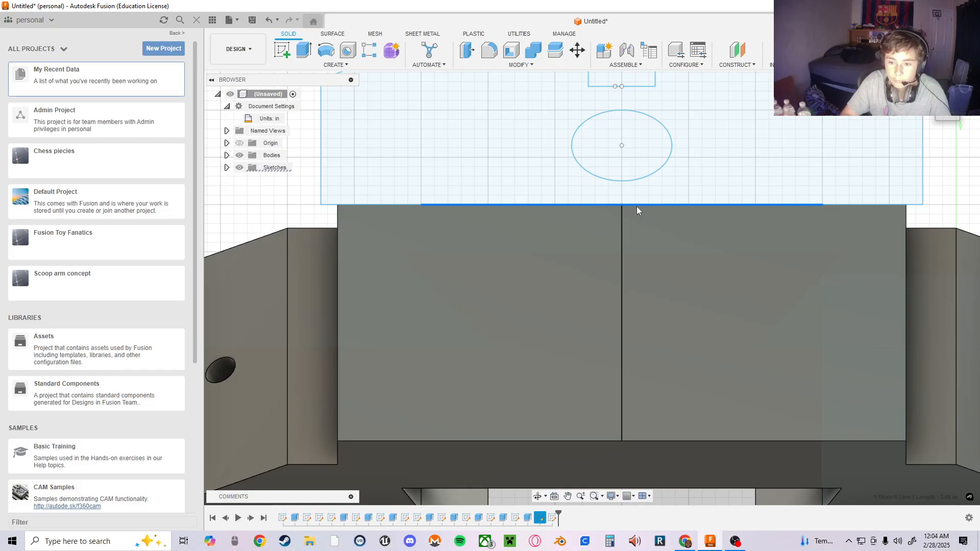
pyautogui.click(620, 205)
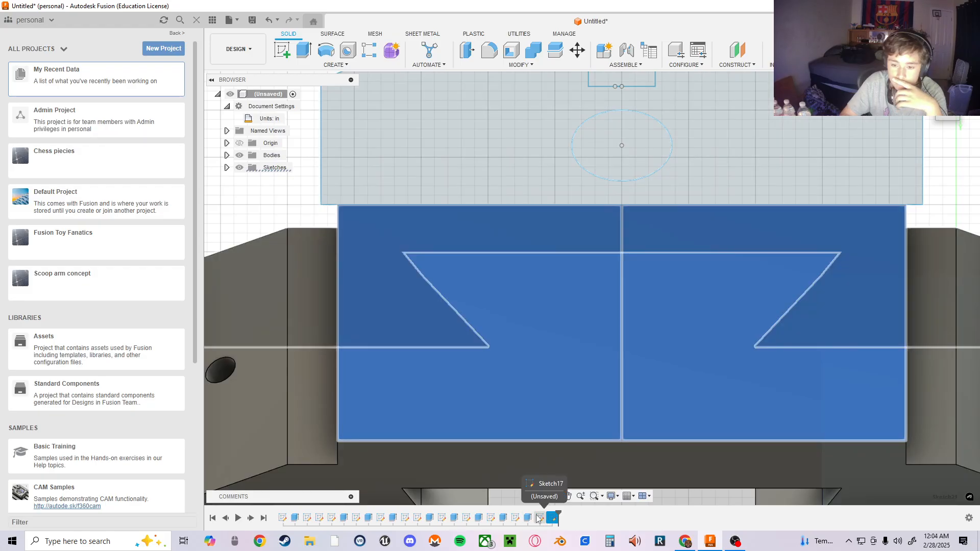
pyautogui.moveTo(569, 367); pyautogui.dragTo(654, 424, button='middle')
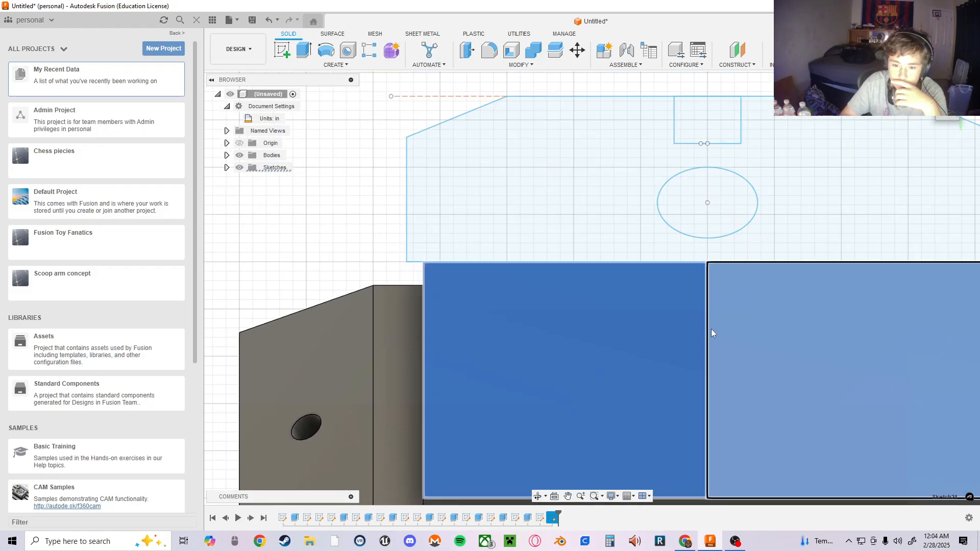
pyautogui.moveTo(711, 328)
pyautogui.mouseDown(button='middle')
pyautogui.moveTo(691, 273)
pyautogui.moveTo(592, 131)
pyautogui.moveTo(616, 239)
pyautogui.mouseUp(button='middle')
pyautogui.click(506, 154)
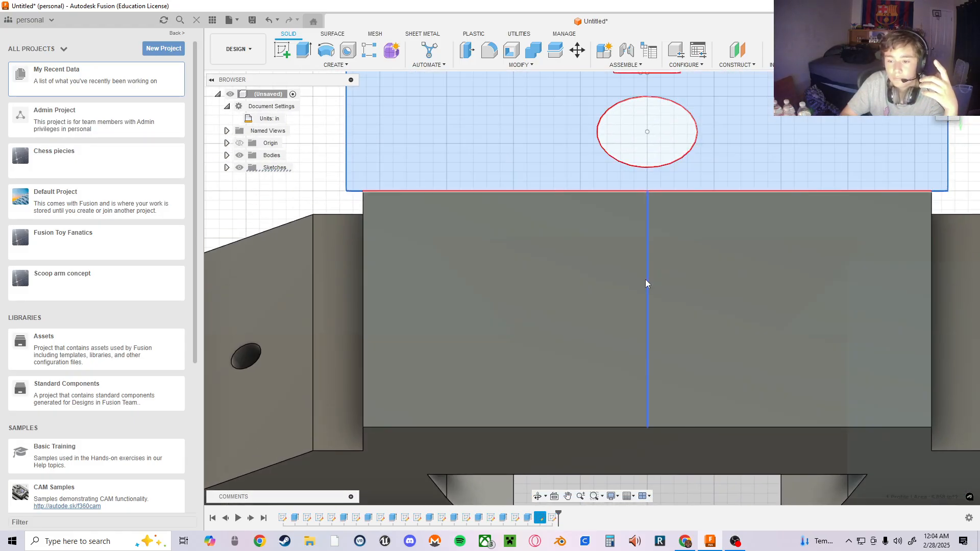
pyautogui.rightClick(645, 280)
pyautogui.click(624, 275)
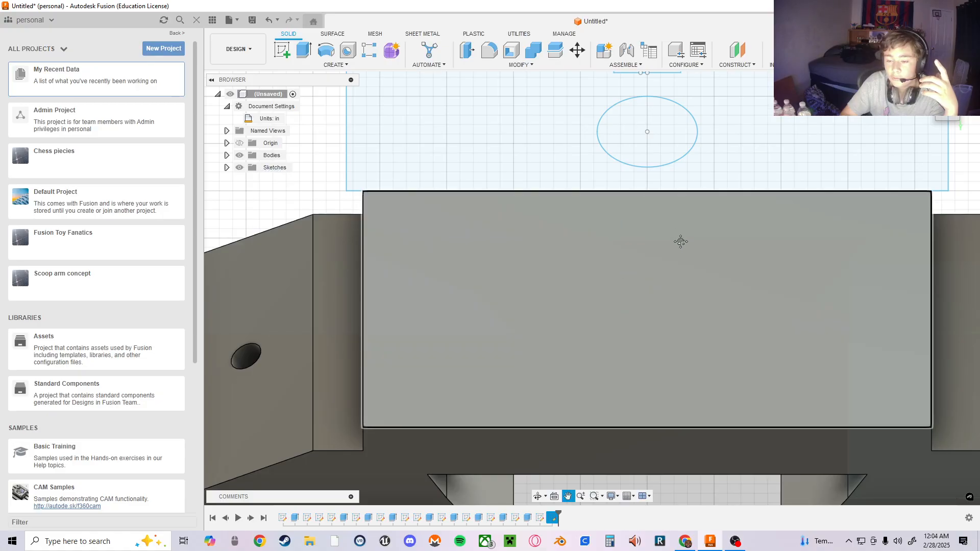
# - Extrude the notched plate profile by -1.50 in over the block, joining it to the existing body
pyautogui.moveTo(706, 325); pyautogui.dragTo(667, 271, button='middle')
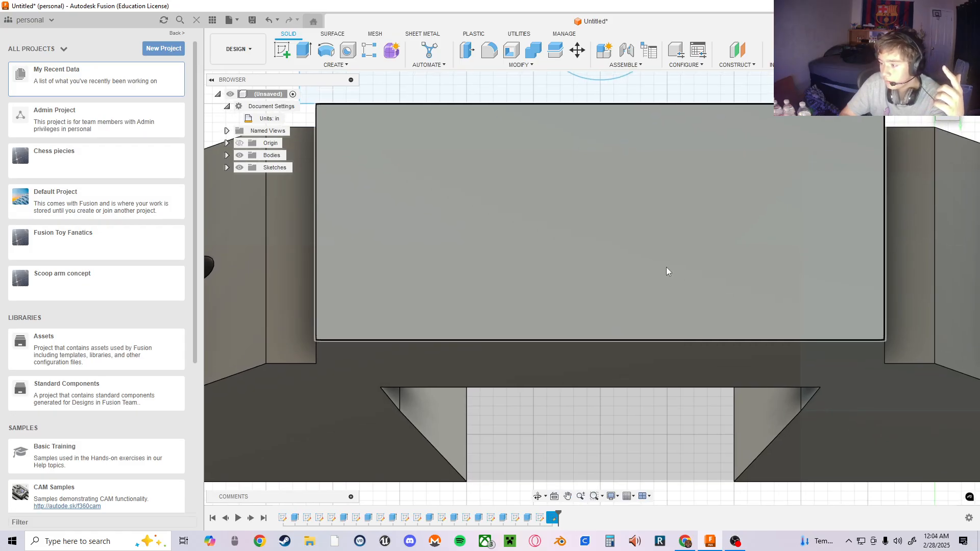
pyautogui.moveTo(666, 267)
pyautogui.mouseDown(button='middle')
pyautogui.moveTo(619, 294)
pyautogui.moveTo(631, 321)
pyautogui.mouseUp(button='middle')
pyautogui.click(470, 151)
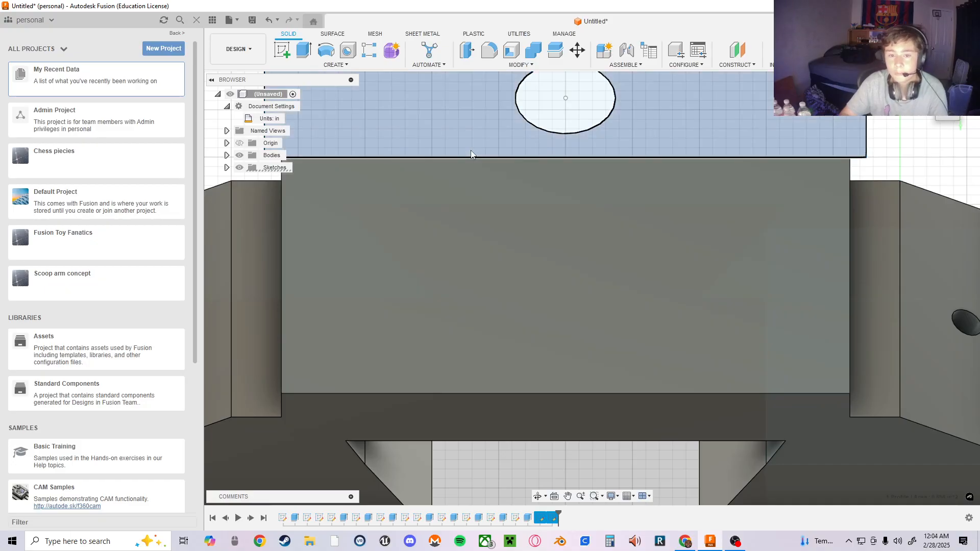
pyautogui.press('e')
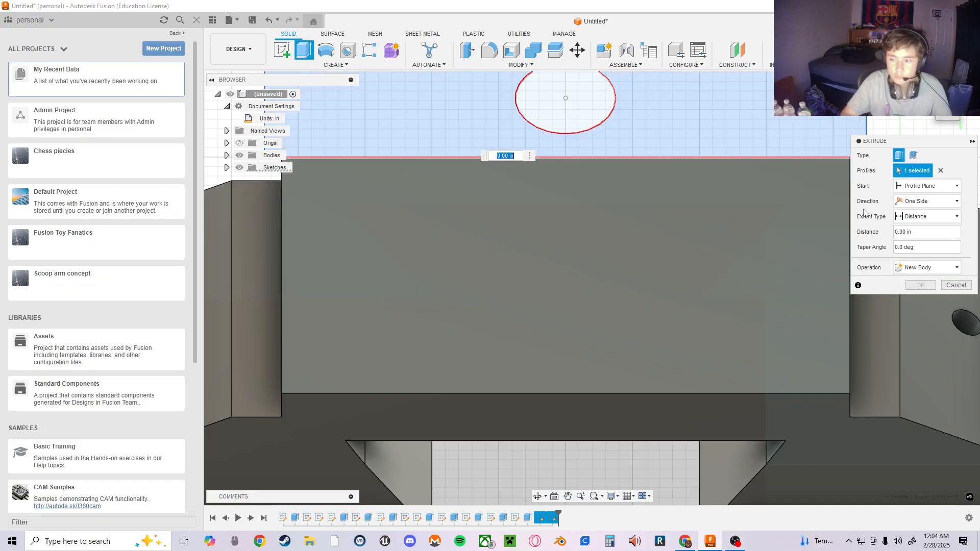
pyautogui.click(897, 232)
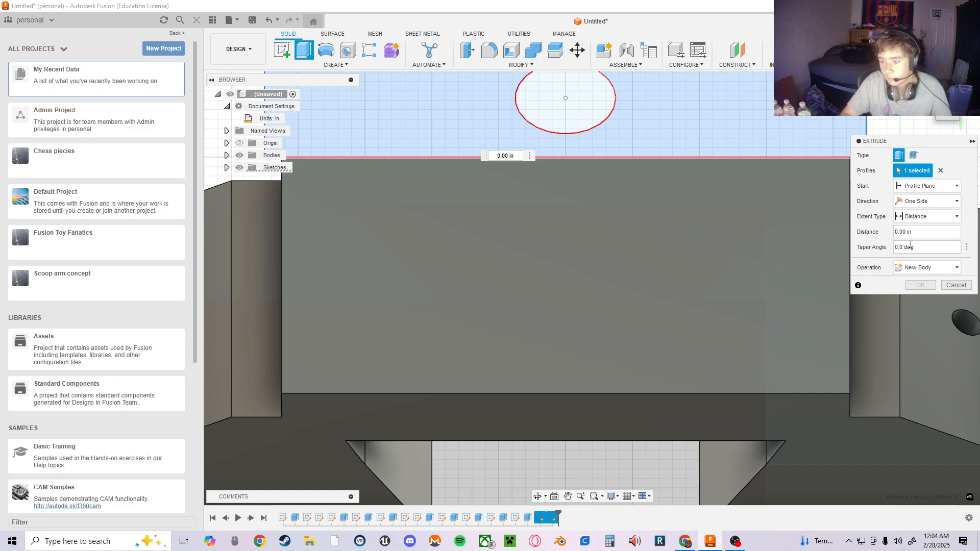
pyautogui.press('BackSpace')
pyautogui.write('1')
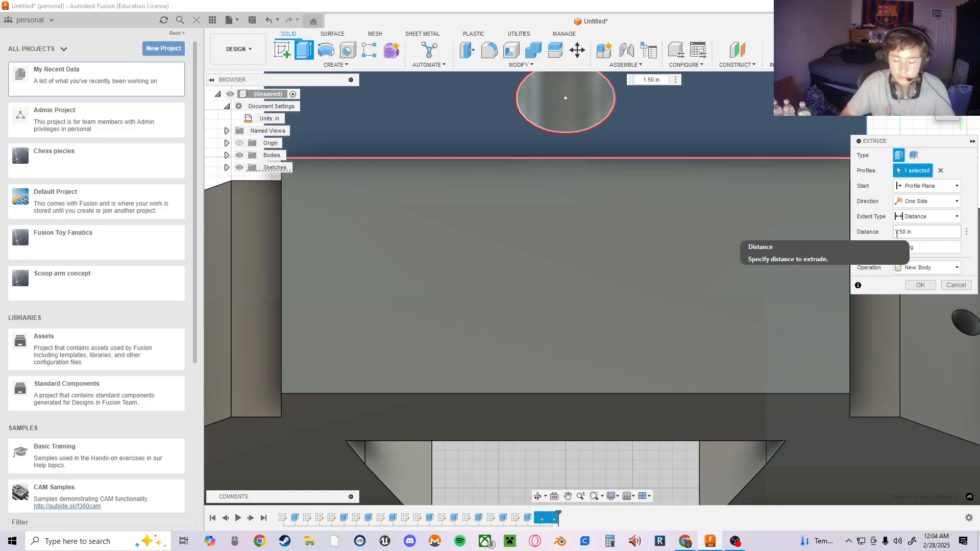
pyautogui.click(895, 232)
pyautogui.write('-')
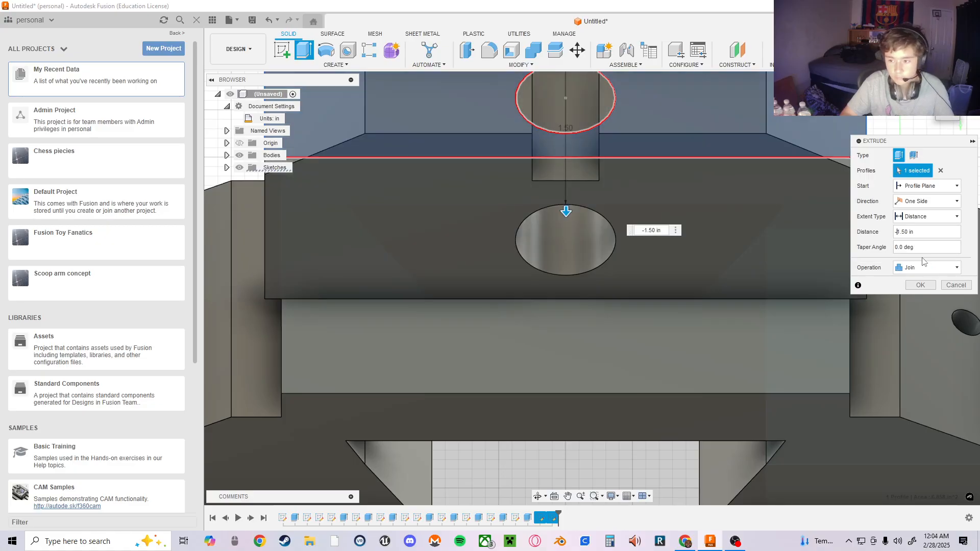
pyautogui.click(920, 285)
# - Examine the extruded plate from the front and from above to check how it sits centred on the block
pyautogui.moveTo(692, 295); pyautogui.dragTo(734, 354, button='middle')
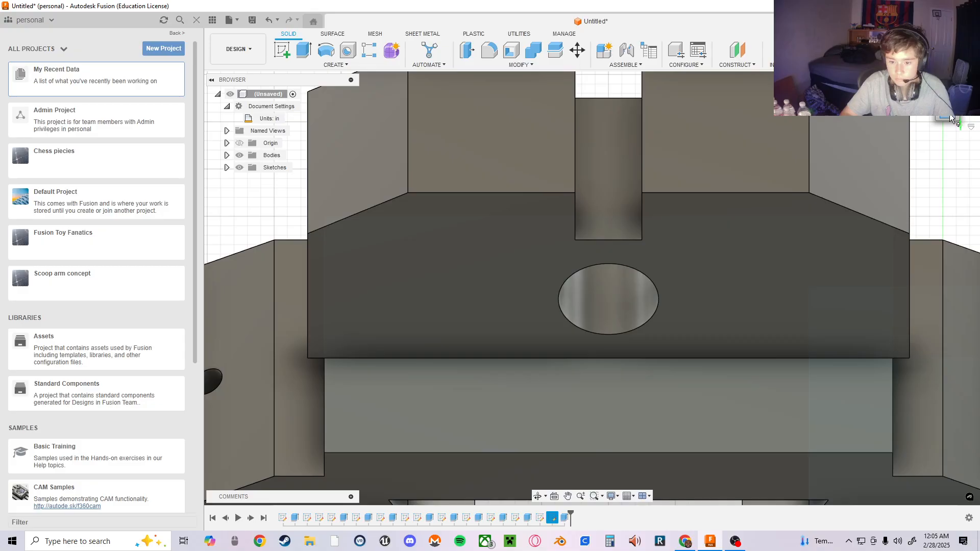
pyautogui.click(950, 119)
pyautogui.moveTo(739, 277); pyautogui.dragTo(741, 222, button='middle')
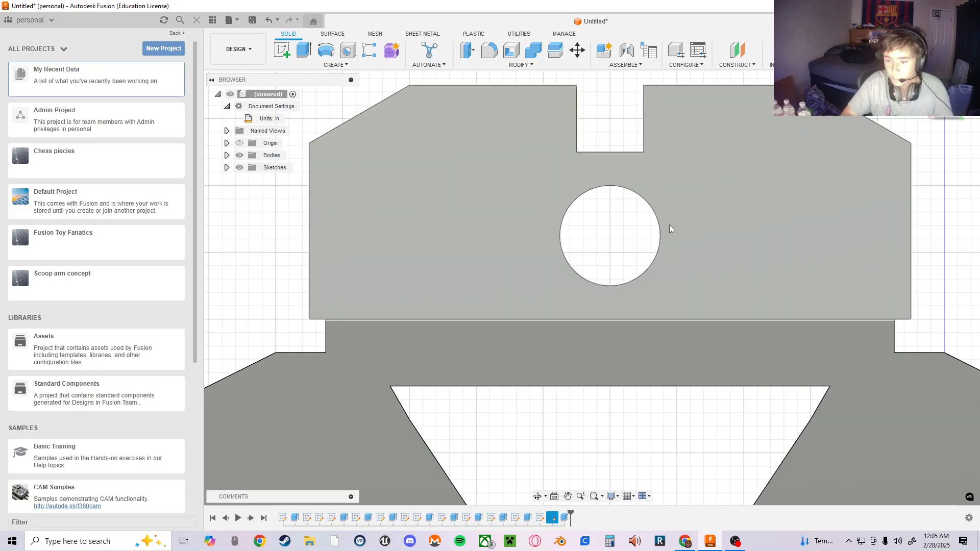
pyautogui.click(947, 121)
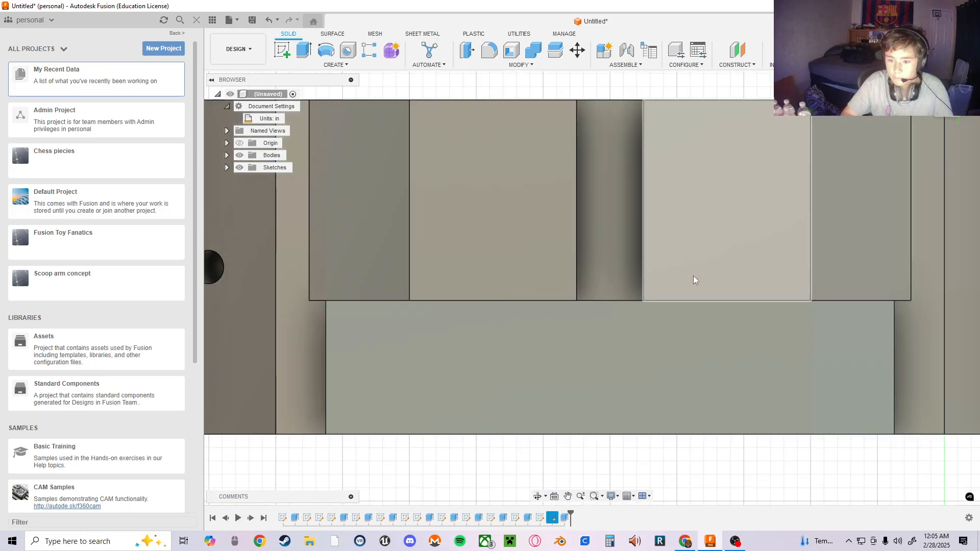
pyautogui.scroll(3, 651, 308)
pyautogui.scroll(-5, 675, 325)
pyautogui.moveTo(735, 354); pyautogui.dragTo(667, 339, button='middle')
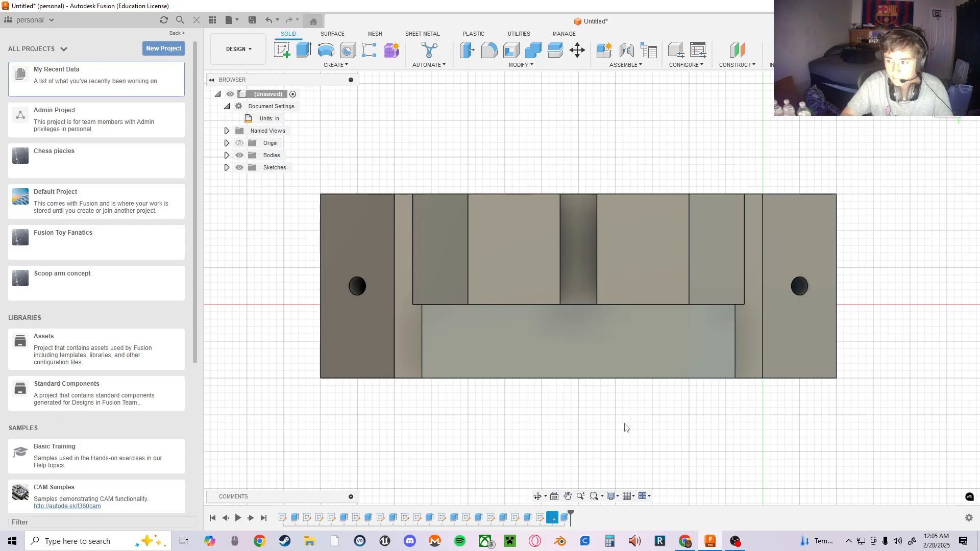
pyautogui.moveTo(634, 423); pyautogui.dragTo(627, 434, button='middle')
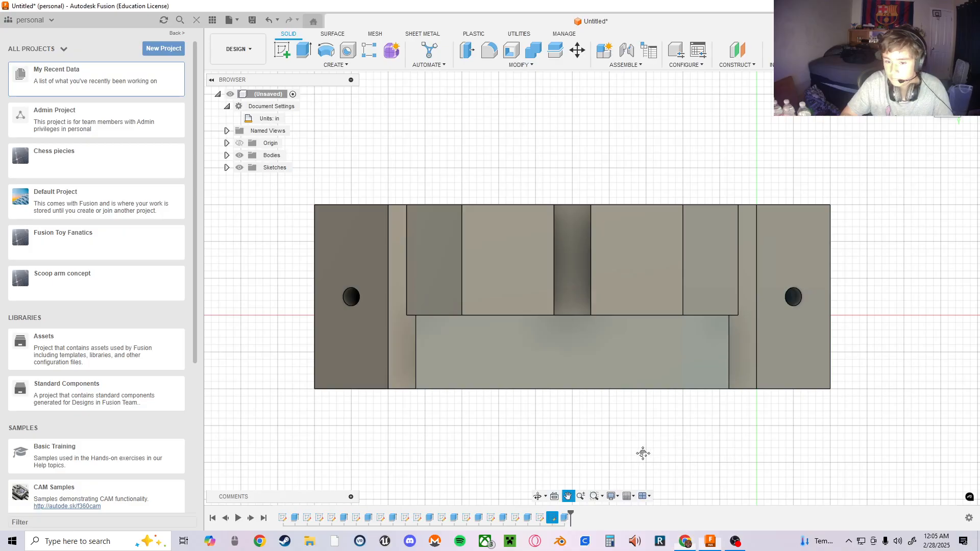
pyautogui.moveTo(641, 452)
pyautogui.mouseDown(button='middle')
pyautogui.moveTo(623, 454)
pyautogui.moveTo(636, 449)
pyautogui.mouseUp(button='middle')
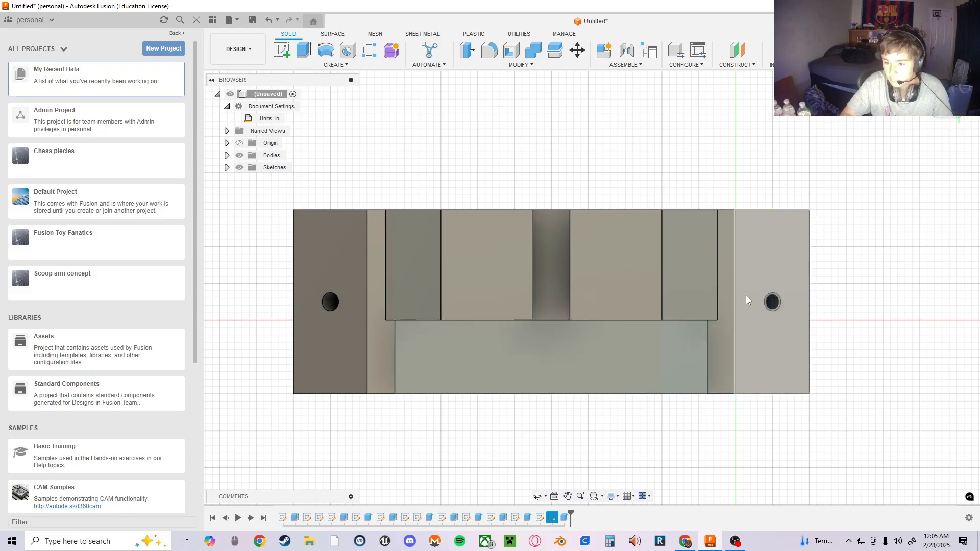
pyautogui.click(953, 118)
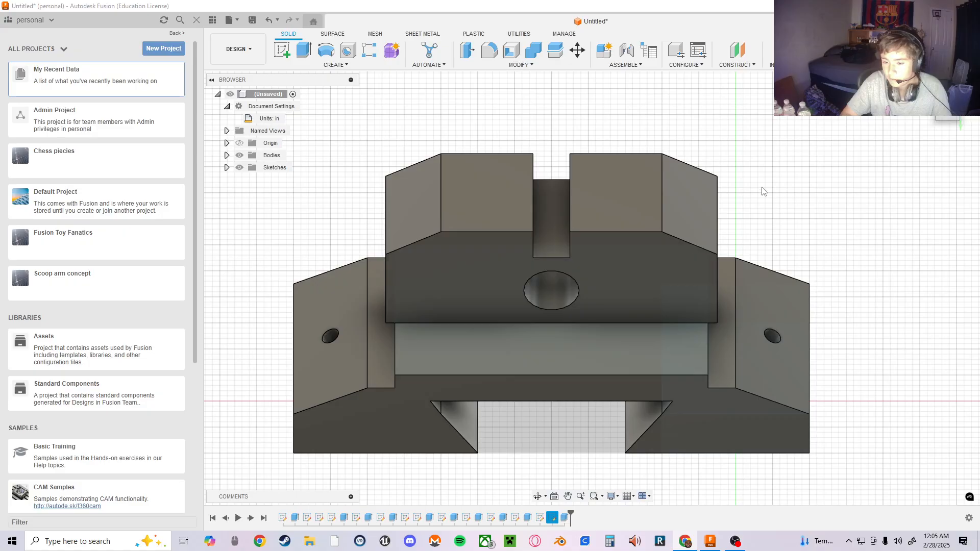
pyautogui.click(948, 117)
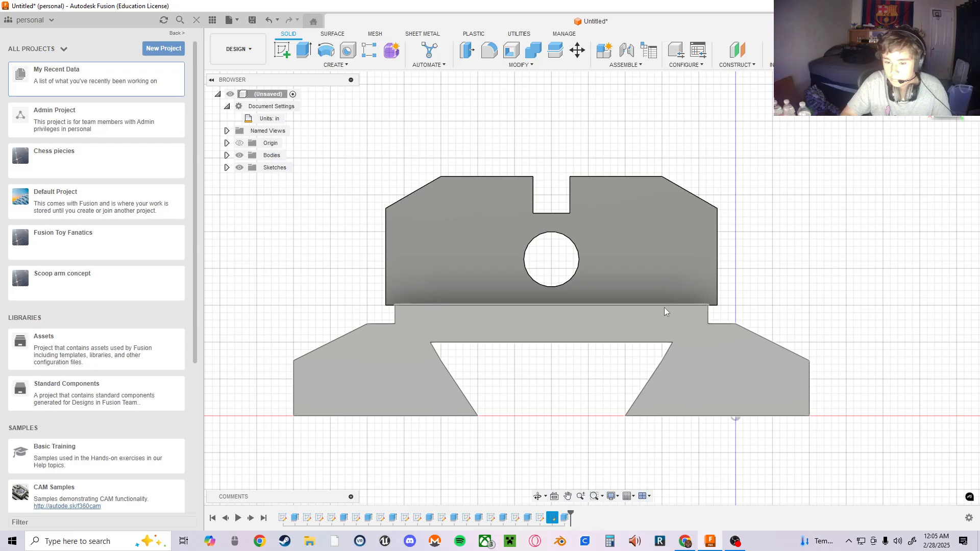
# - Reopen the notched plate sketch for editing and check its middle and outer bottom edge segments
pyautogui.click(694, 294)
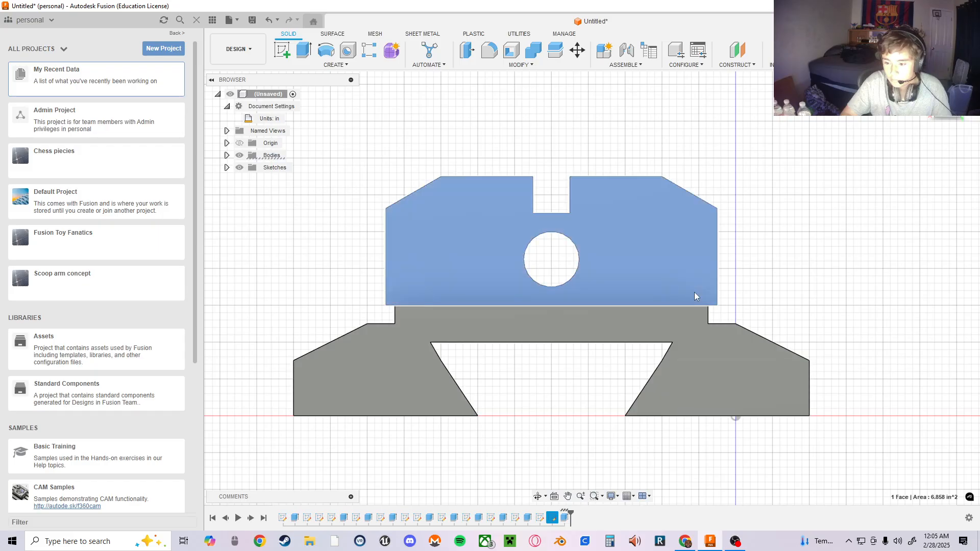
pyautogui.click(540, 519)
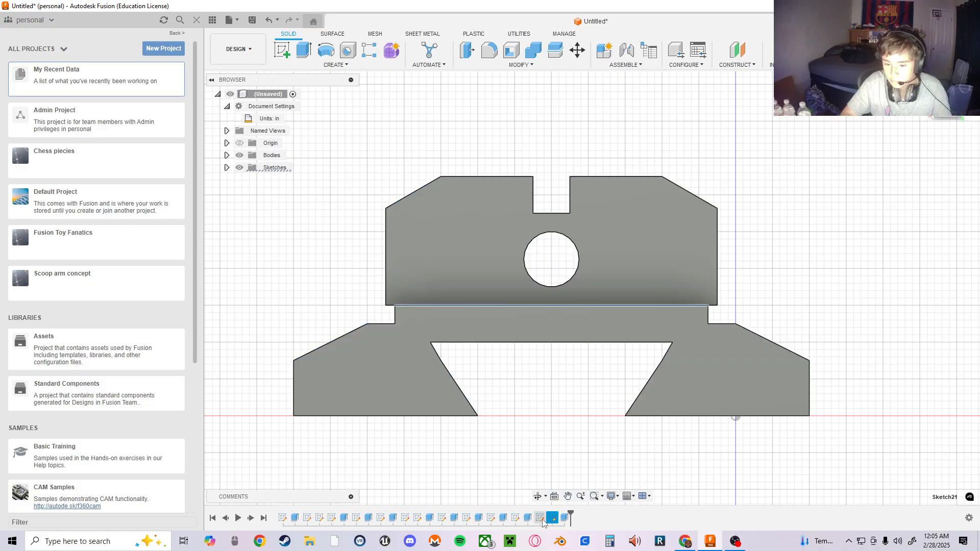
pyautogui.doubleClick(540, 518)
pyautogui.scroll(-2, 552, 330)
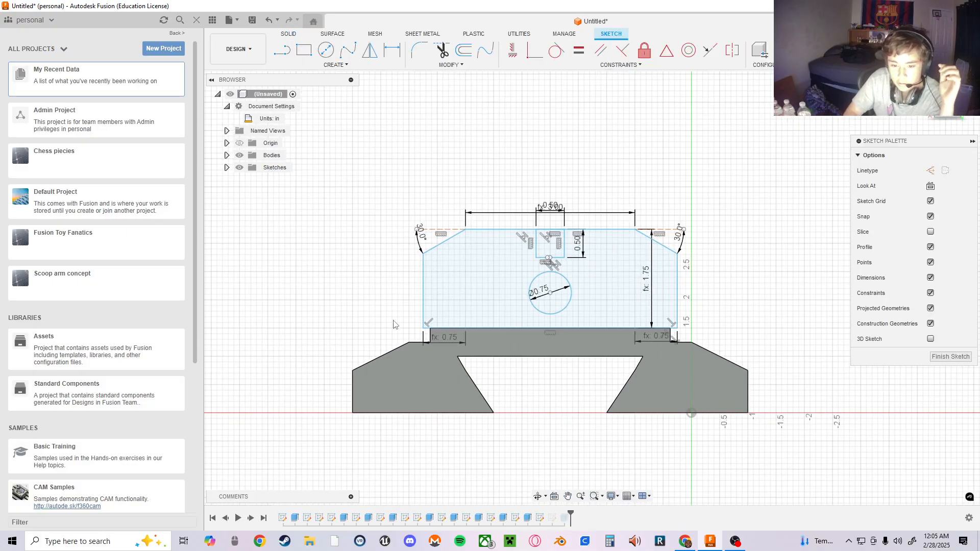
pyautogui.scroll(3, 393, 319)
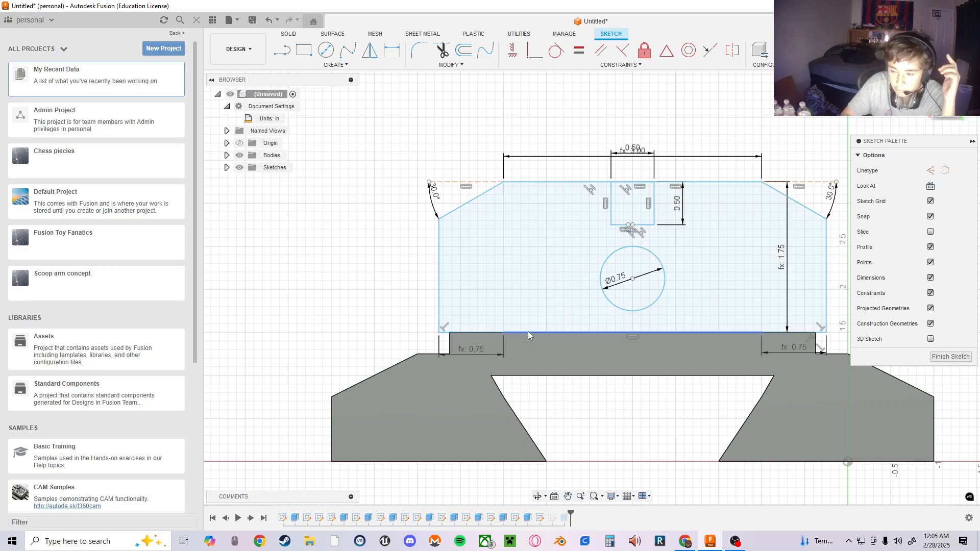
pyautogui.moveTo(641, 339); pyautogui.dragTo(500, 327, button='middle')
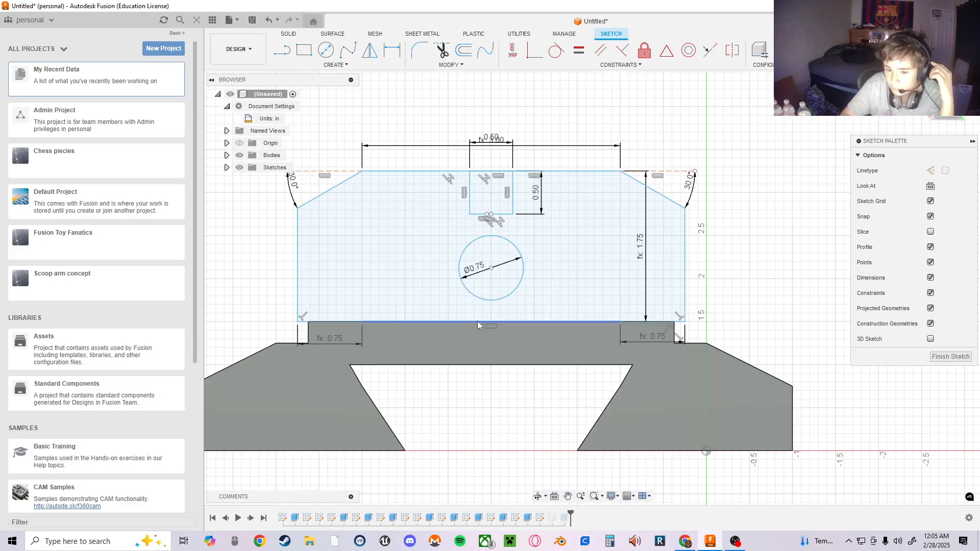
pyautogui.click(477, 322)
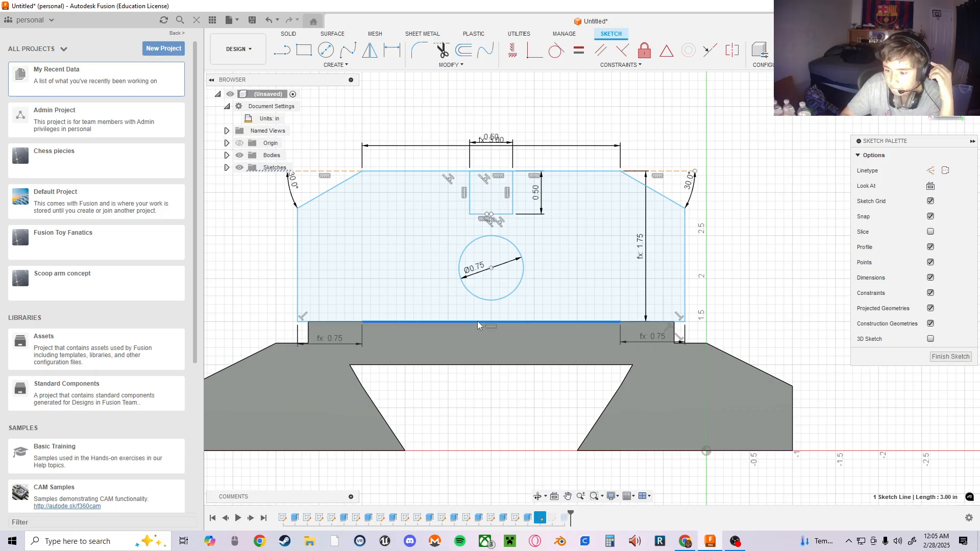
pyautogui.click(644, 321)
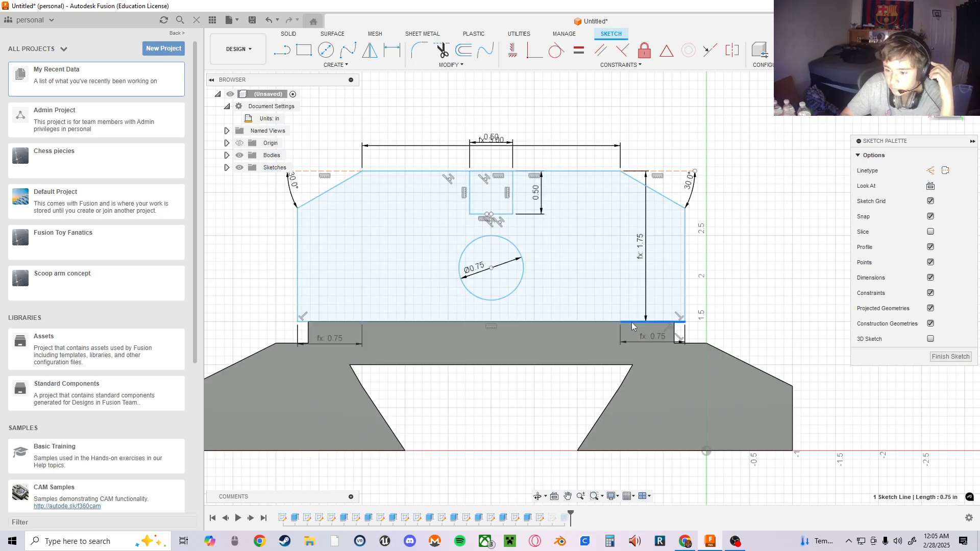
pyautogui.click(303, 321)
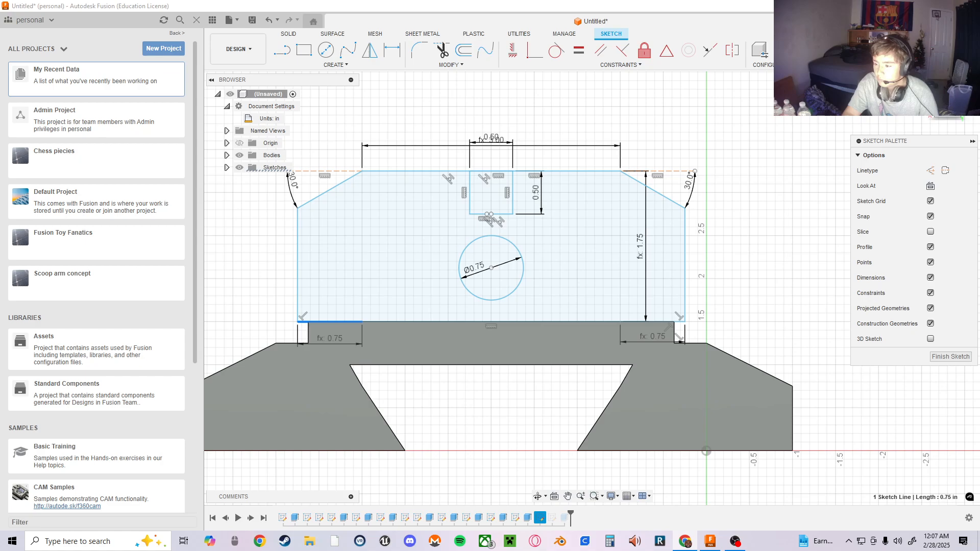
pyautogui.scroll(-3, 770, 306)
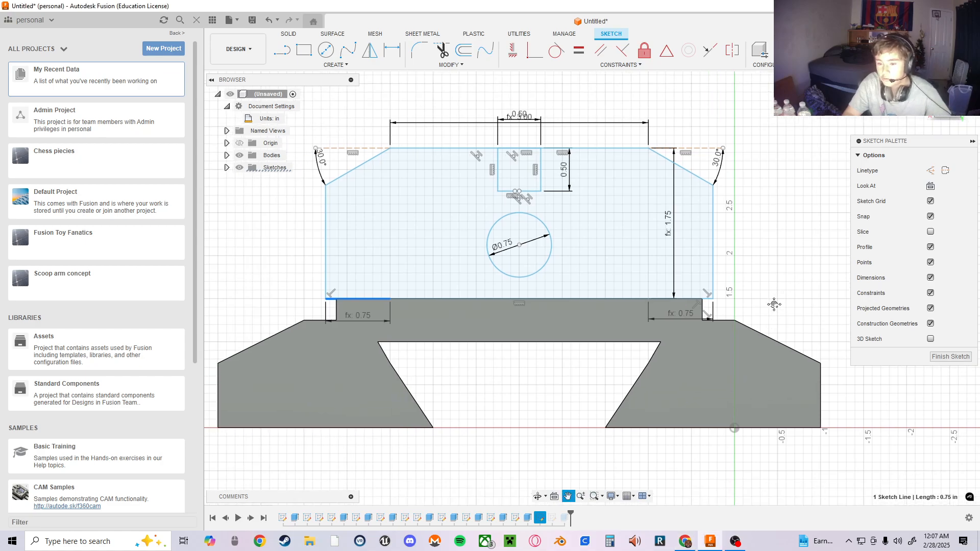
pyautogui.scroll(1, 727, 342)
pyautogui.scroll(5, 698, 319)
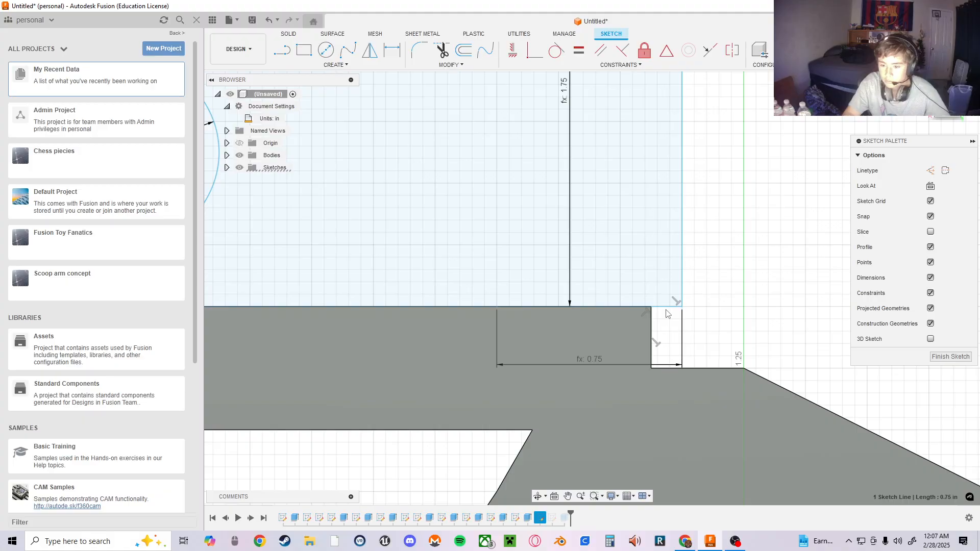
pyautogui.doubleClick(666, 309)
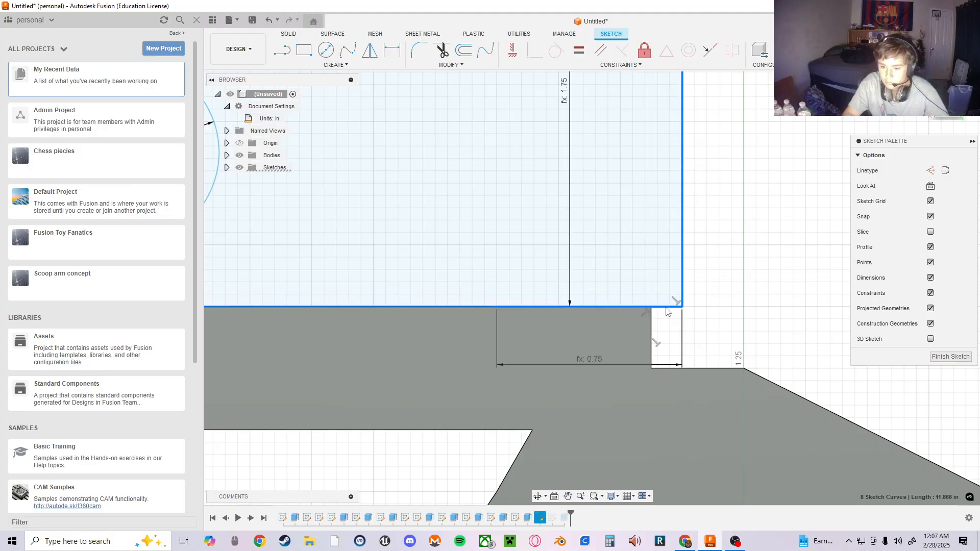
pyautogui.click(666, 309)
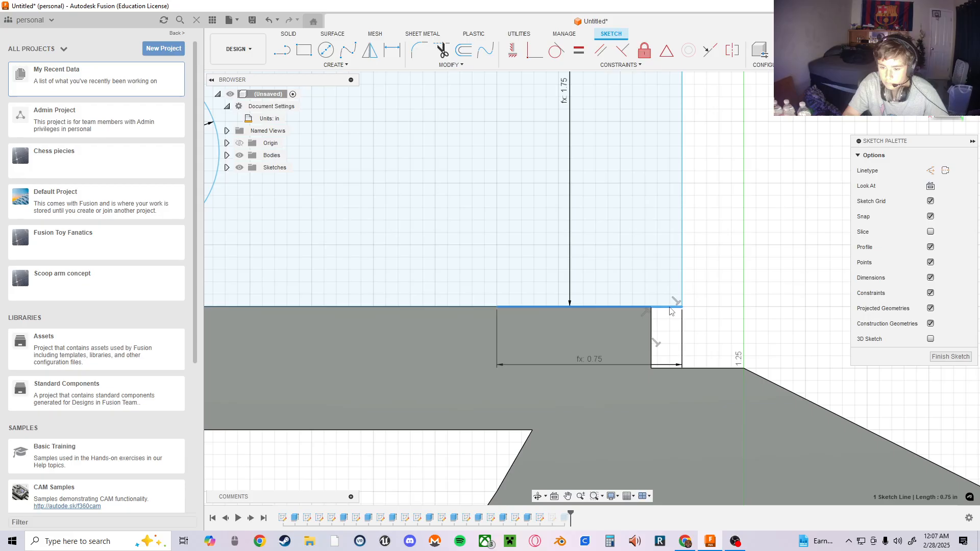
pyautogui.press('e')
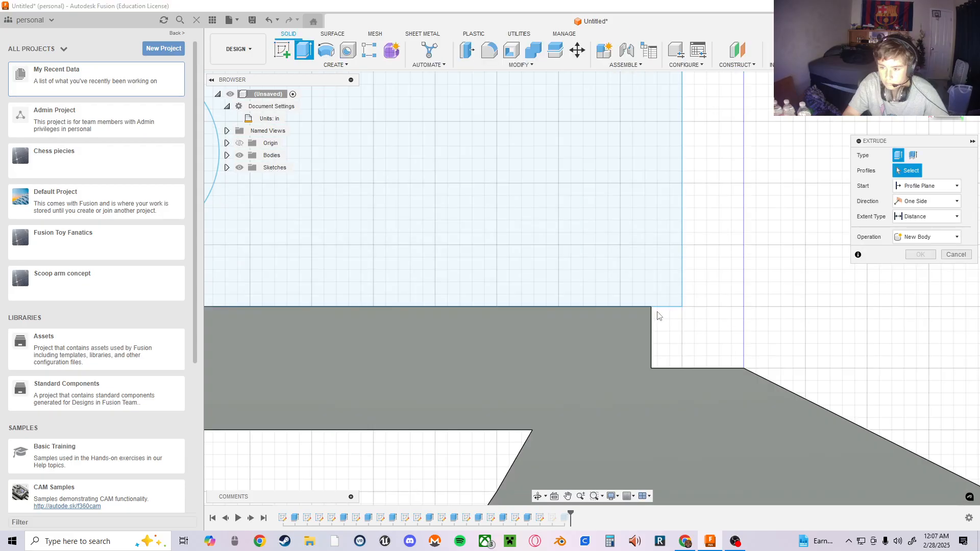
pyautogui.click(954, 255)
# - Shift the plate sketch sideways along the block's upper edge by moving its outer 0.75 in bottom segment outward
pyautogui.moveTo(785, 348); pyautogui.dragTo(549, 359, button='middle')
pyautogui.click(755, 357)
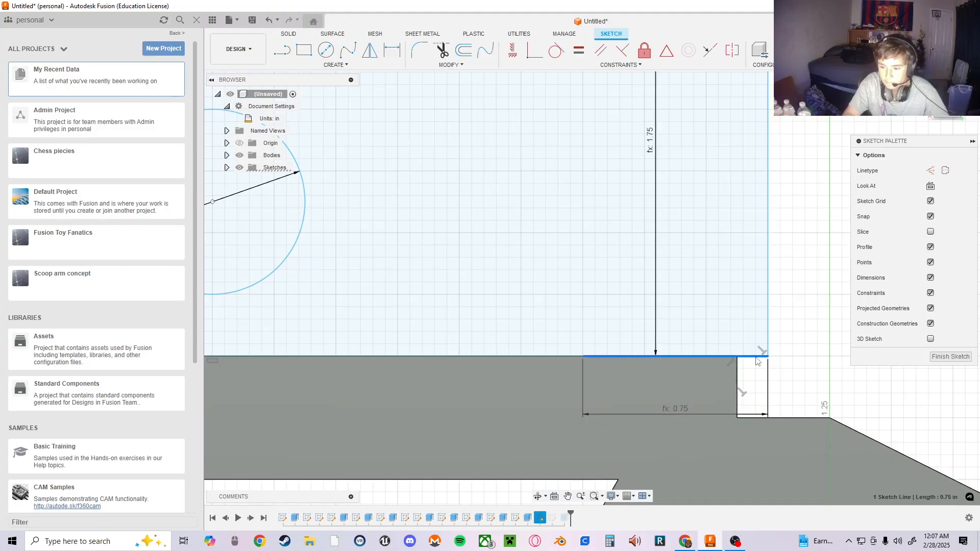
pyautogui.moveTo(758, 361)
pyautogui.mouseDown()
pyautogui.moveTo(748, 361)
pyautogui.moveTo(780, 361)
pyautogui.mouseUp()
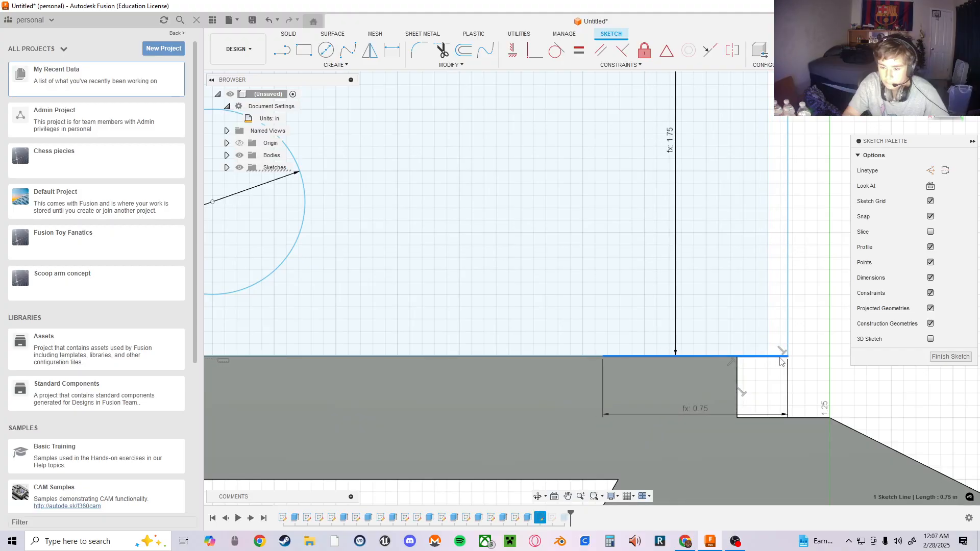
pyautogui.scroll(-3, 780, 361)
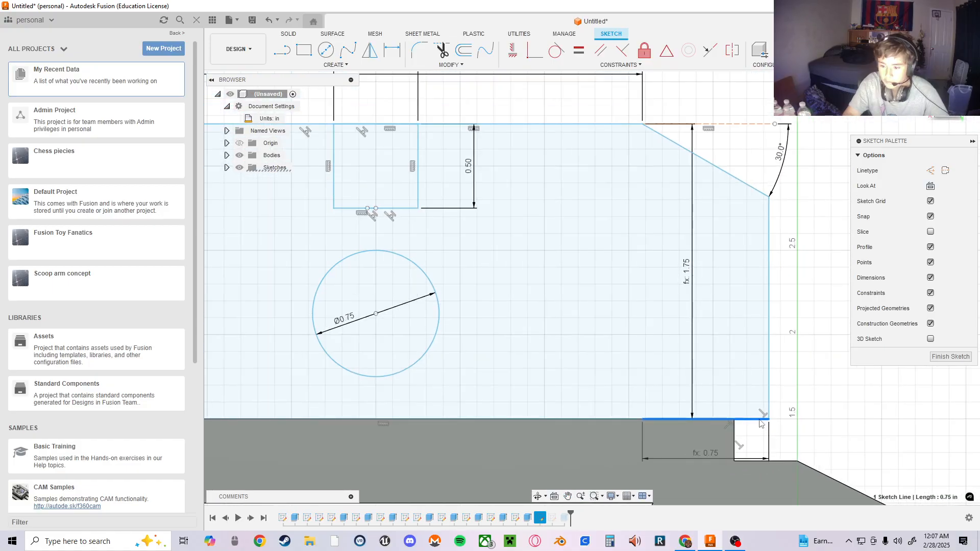
# - Try to shift the plate sketch back along the block's upper edge by moving its right-hand 0.75 in bottom segment
pyautogui.moveTo(760, 423)
pyautogui.mouseDown()
pyautogui.moveTo(793, 418)
pyautogui.moveTo(513, 418)
pyautogui.mouseUp()
pyautogui.scroll(3, 521, 416)
pyautogui.moveTo(523, 417); pyautogui.dragTo(868, 448, button='middle')
pyautogui.scroll(-5, 866, 446)
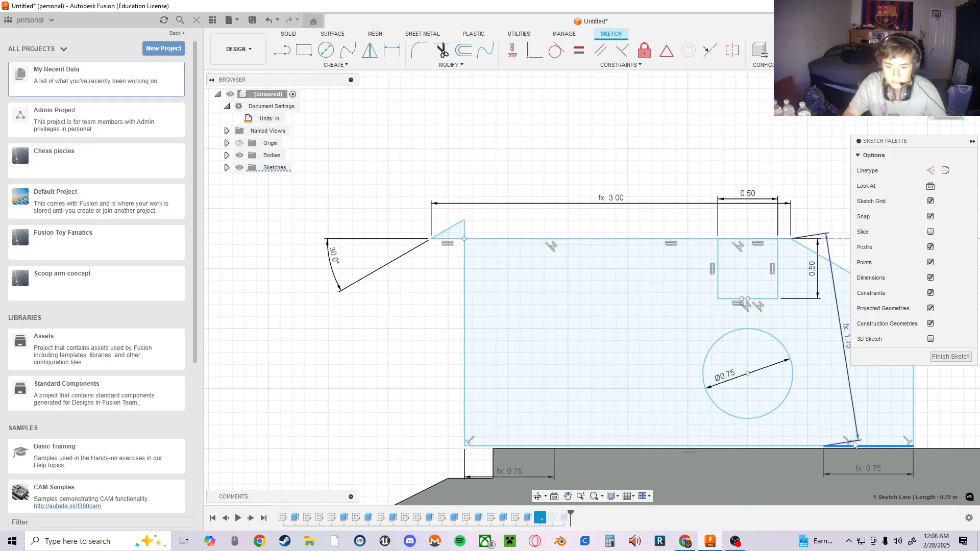
pyautogui.hotkey('ctrl', 'z')
pyautogui.moveTo(790, 402); pyautogui.dragTo(553, 378, button='middle')
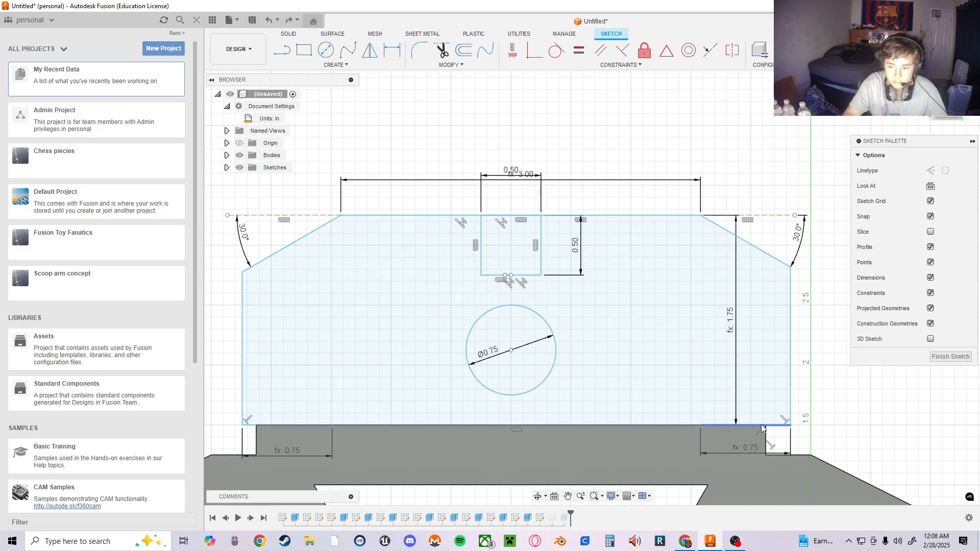
pyautogui.click(760, 423)
pyautogui.moveTo(776, 425)
pyautogui.mouseDown()
pyautogui.moveTo(762, 426)
pyautogui.moveTo(788, 427)
pyautogui.moveTo(632, 425)
pyautogui.moveTo(780, 305)
pyautogui.moveTo(788, 424)
pyautogui.mouseUp()
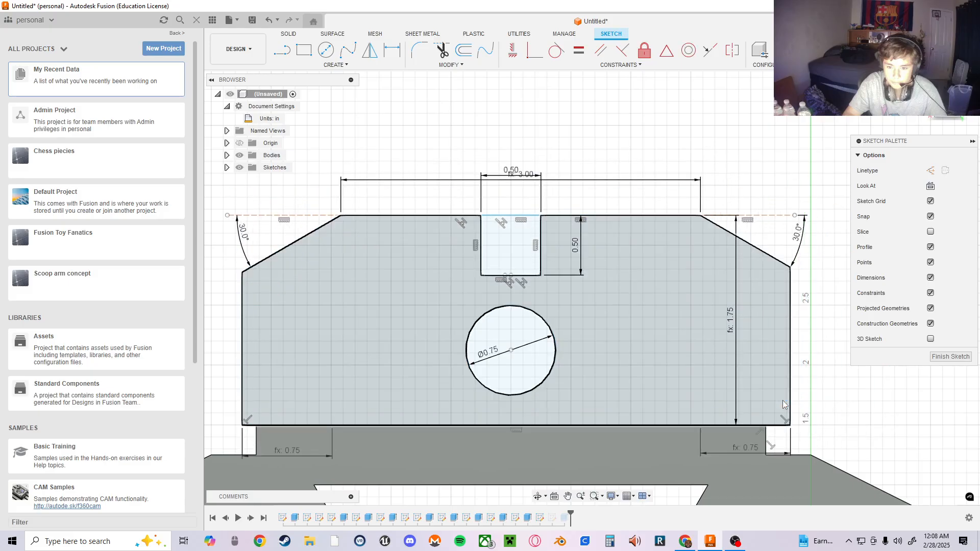
pyautogui.scroll(-2, 806, 422)
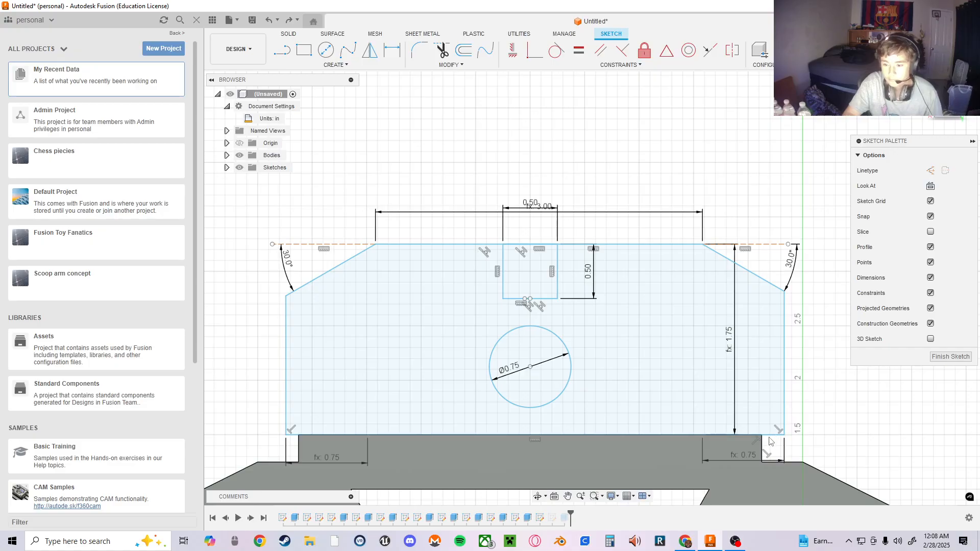
# - Draw a 0.25 in horizontal line outward from the plate profile's lower right corner
pyautogui.moveTo(776, 437)
pyautogui.mouseDown(button='middle')
pyautogui.moveTo(745, 399)
pyautogui.moveTo(664, 393)
pyautogui.mouseUp(button='middle')
pyautogui.scroll(4, 661, 393)
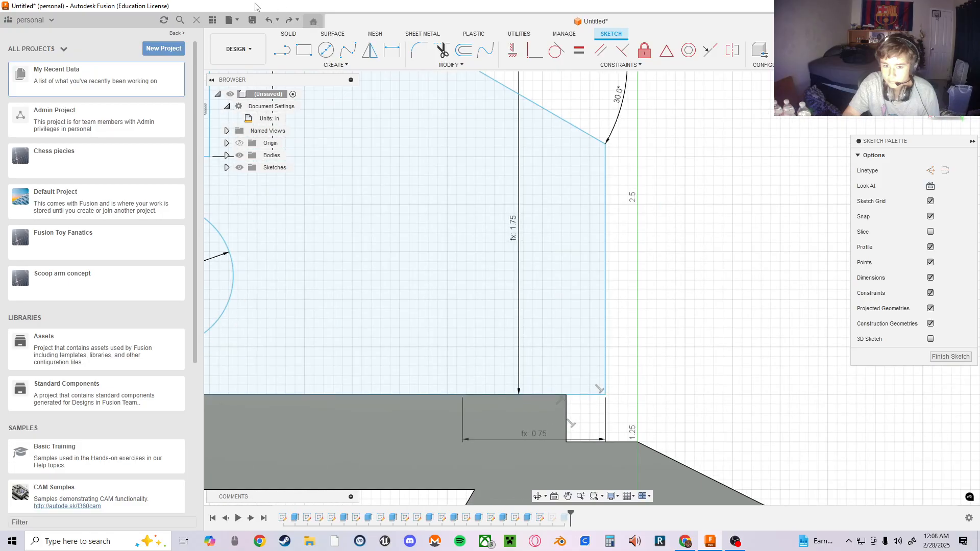
pyautogui.click(291, 53)
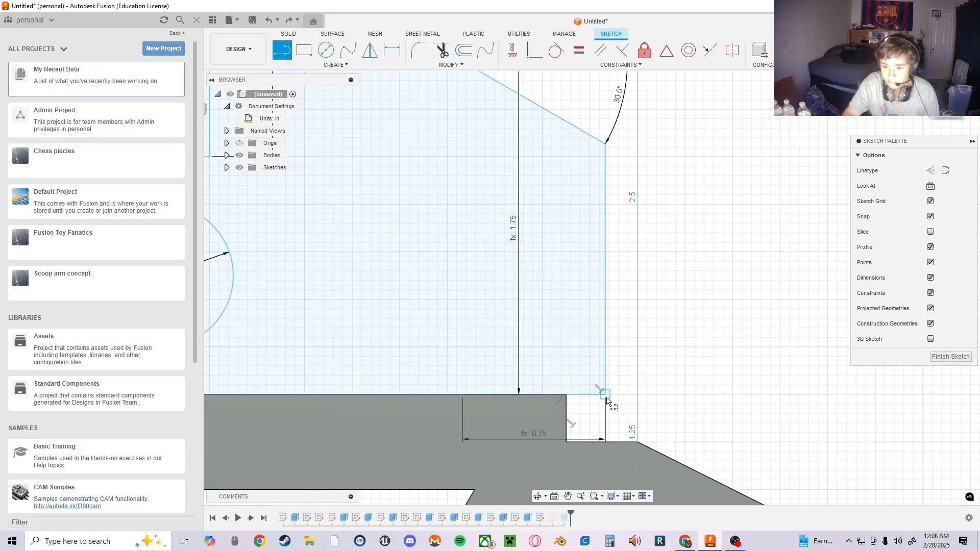
pyautogui.click(606, 395)
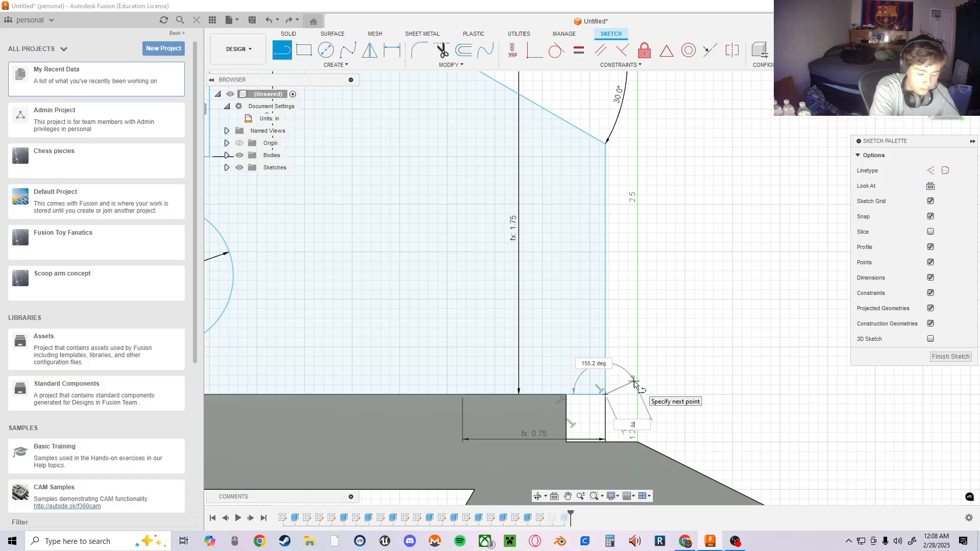
pyautogui.write('.25')
pyautogui.press('Tab')
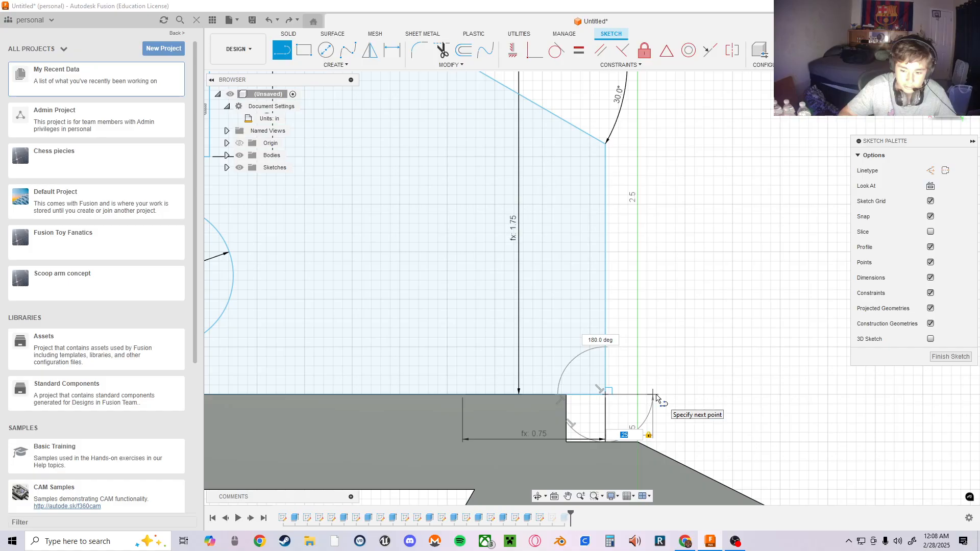
pyautogui.click(658, 398)
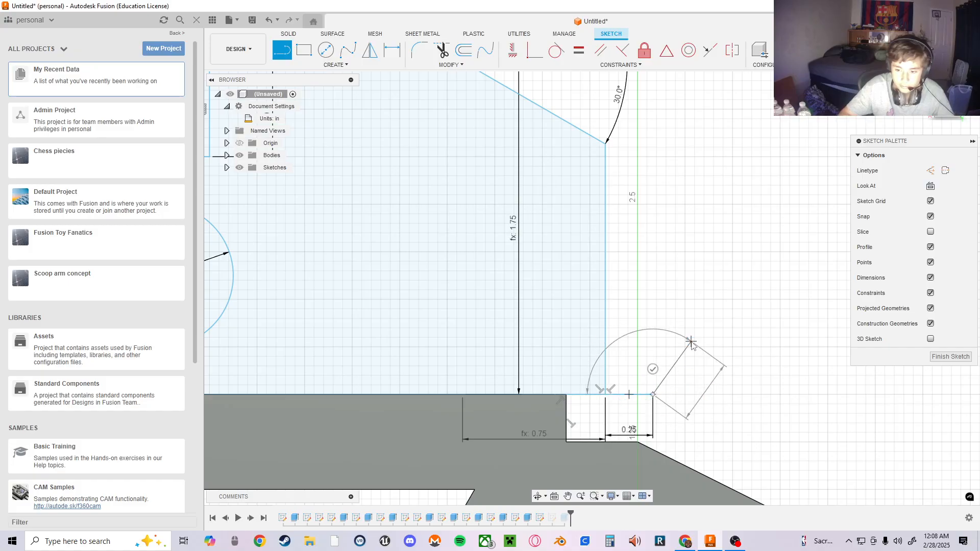
pyautogui.press('Escape')
# - Try to move the plate's right vertical edge outward
pyautogui.moveTo(670, 320); pyautogui.dragTo(678, 396, button='middle')
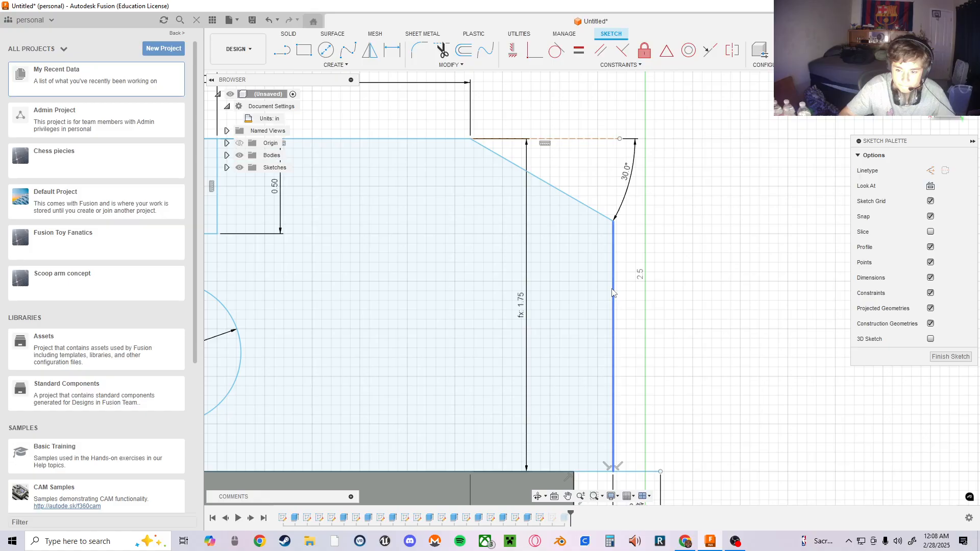
pyautogui.doubleClick(612, 292)
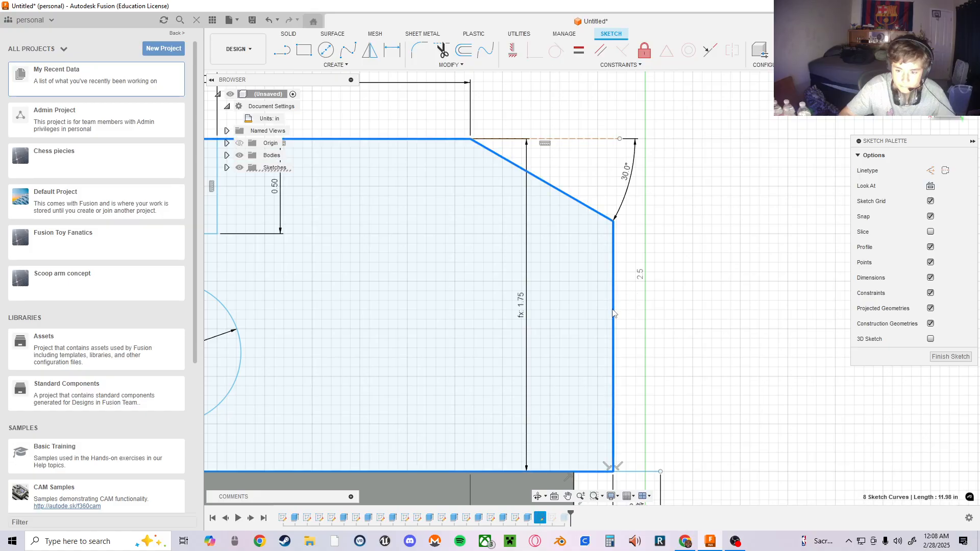
pyautogui.moveTo(613, 315); pyautogui.dragTo(627, 321)
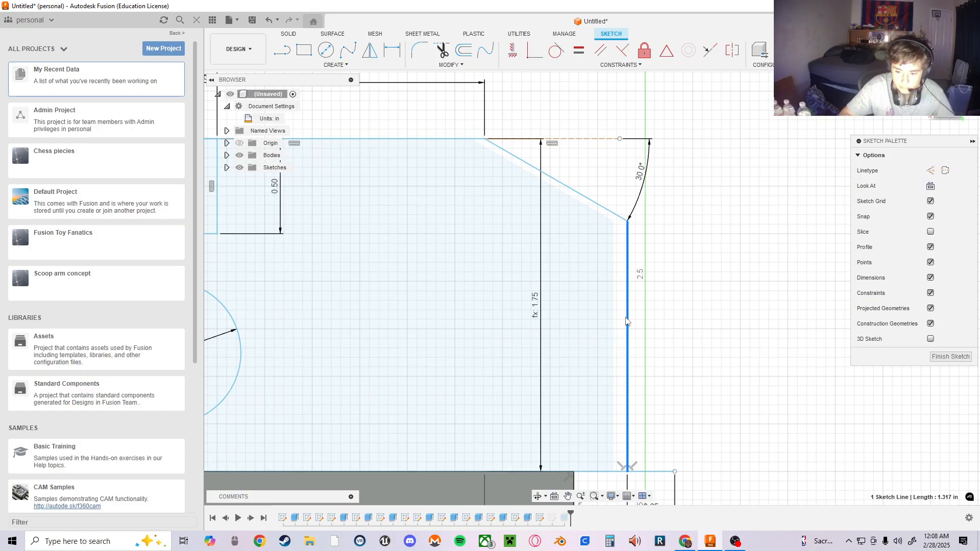
pyautogui.hotkey('ctrl', 'z')
# - Delete the plate profile's right vertical edge and the sloped edge above it
pyautogui.click(612, 277)
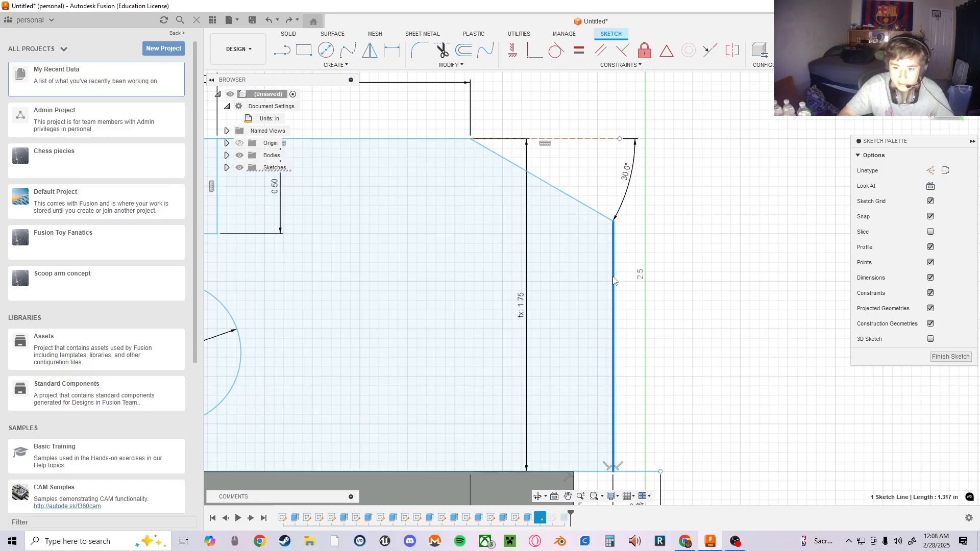
pyautogui.rightClick(614, 280)
pyautogui.click(587, 263)
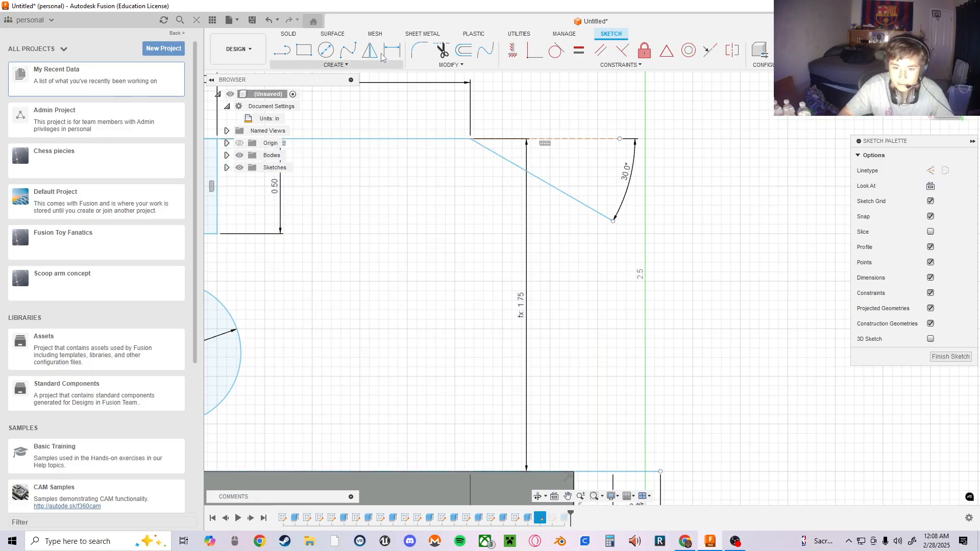
pyautogui.click(563, 194)
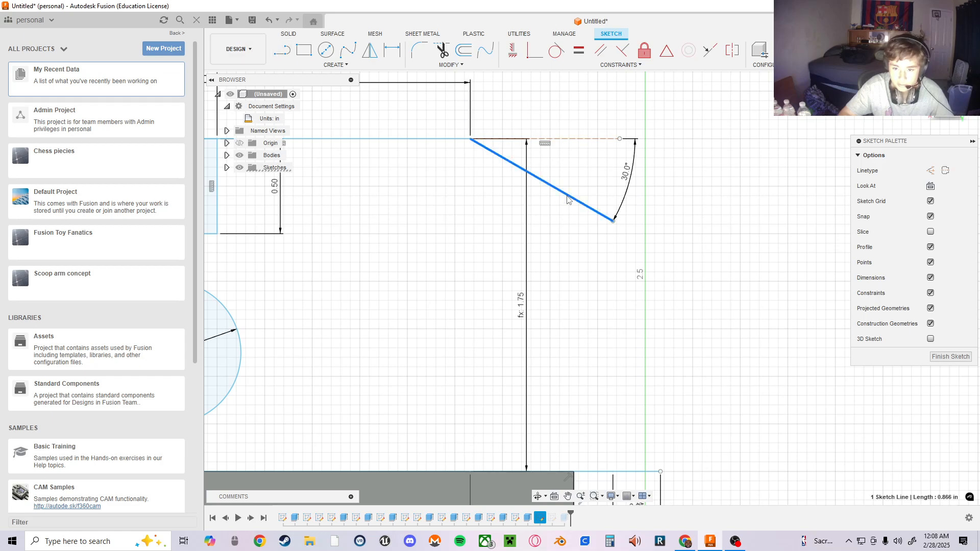
pyautogui.rightClick(564, 195)
pyautogui.click(541, 186)
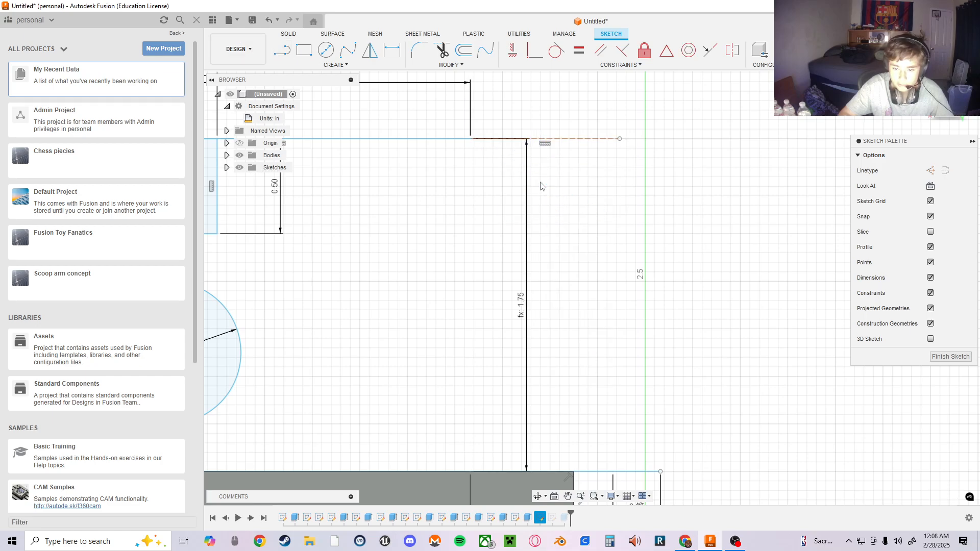
# - Redraw the right sloped edge at 30° from the top edge's end and close it vertically to the 0.25 in extension's end
pyautogui.click(282, 51)
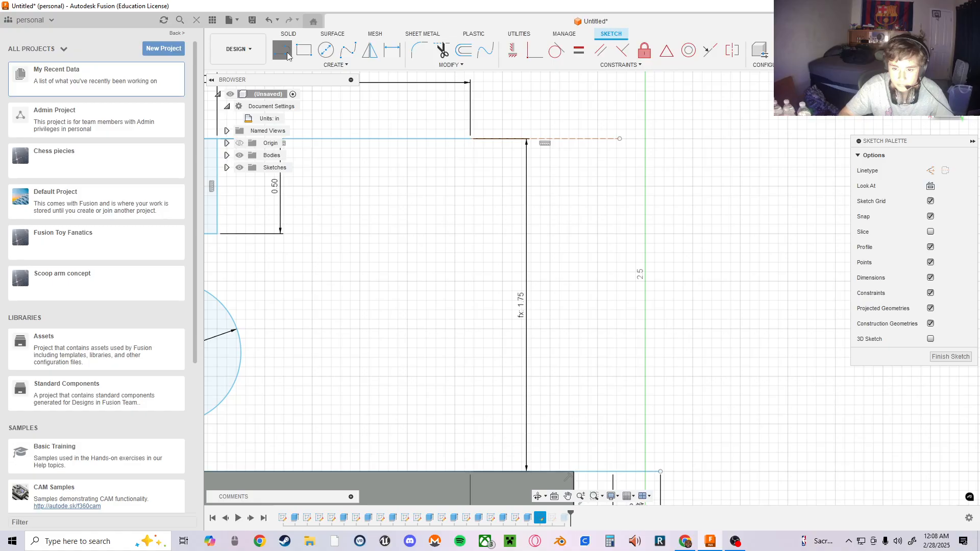
pyautogui.click(470, 138)
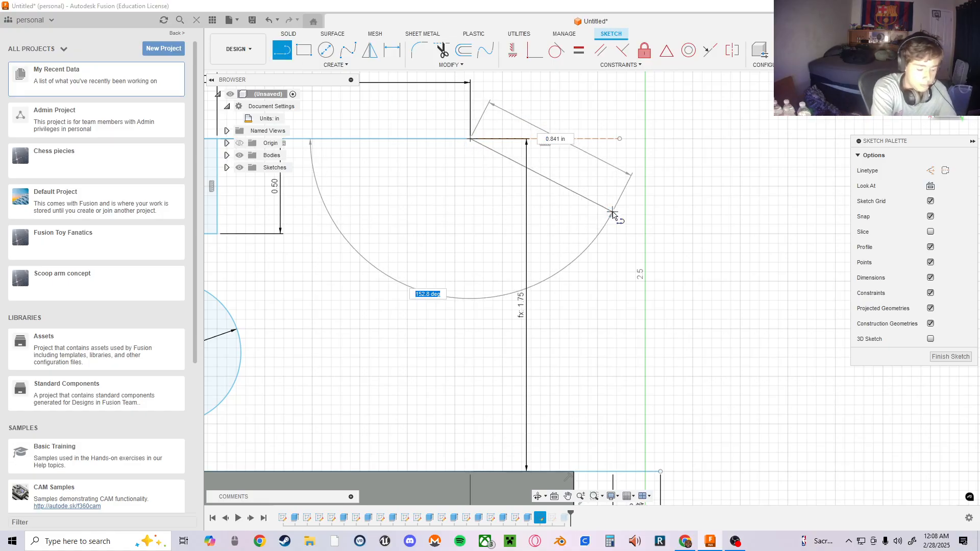
pyautogui.write('30')
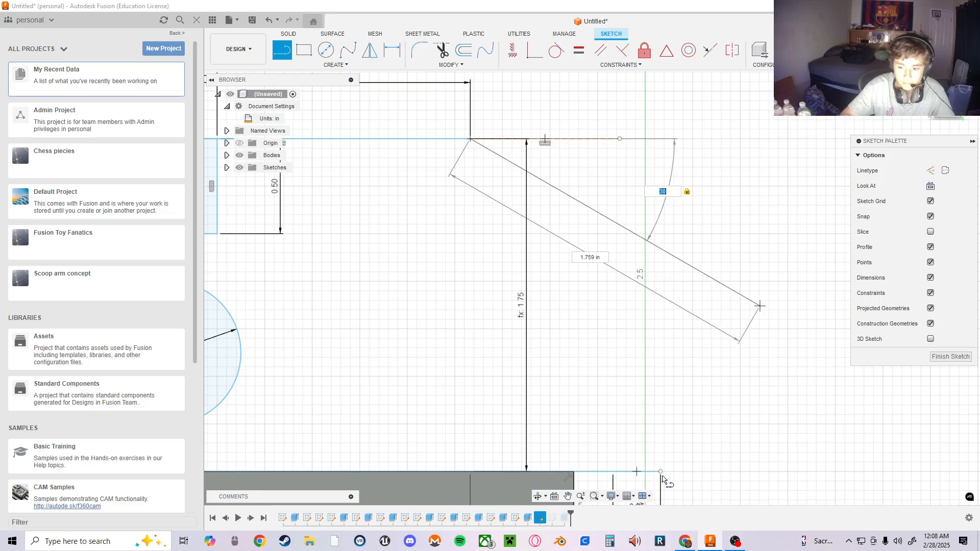
pyautogui.click(667, 250)
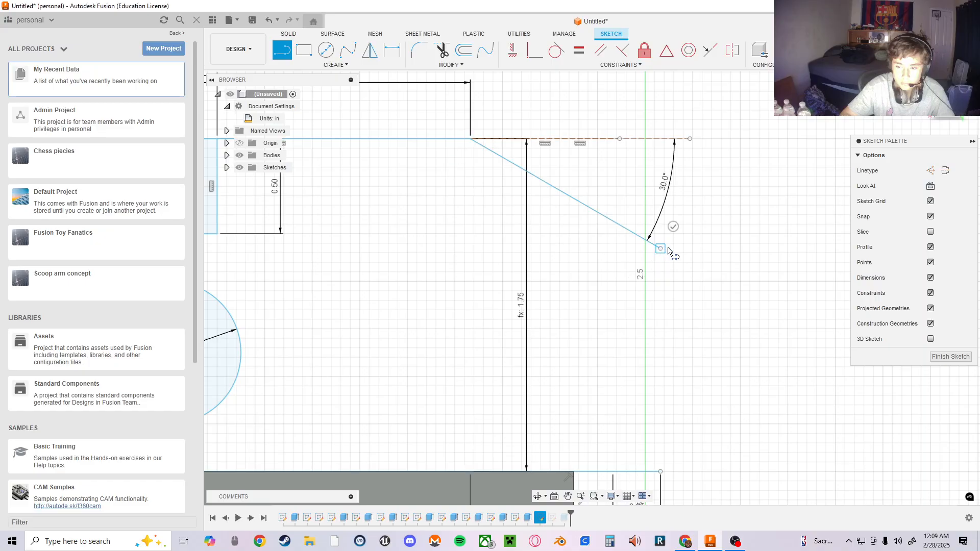
pyautogui.click(662, 475)
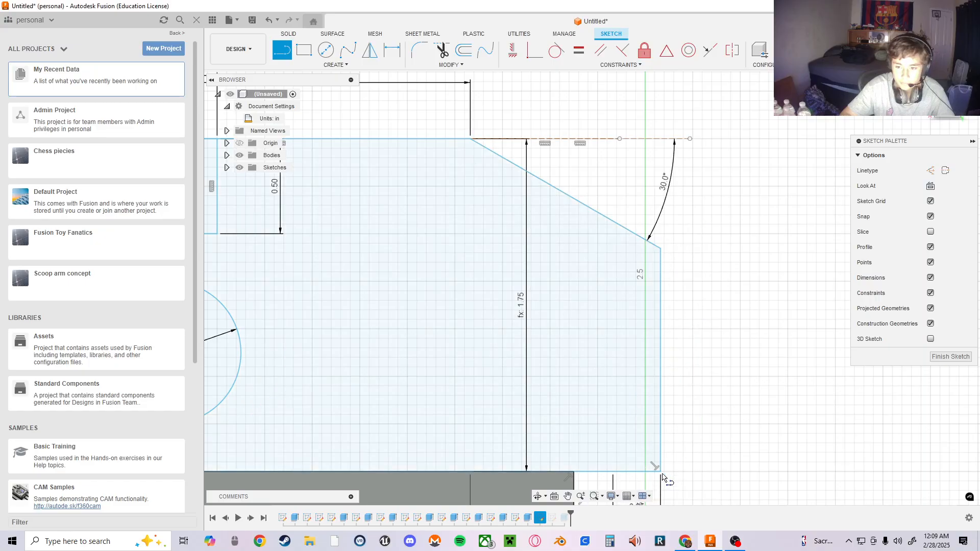
# - Draw a 0.25 in horizontal line outward from the plate profile's lower left corner
pyautogui.moveTo(512, 340); pyautogui.dragTo(771, 339, button='middle')
pyautogui.moveTo(558, 340); pyautogui.dragTo(789, 379, button='middle')
pyautogui.moveTo(331, 306); pyautogui.dragTo(509, 271, button='middle')
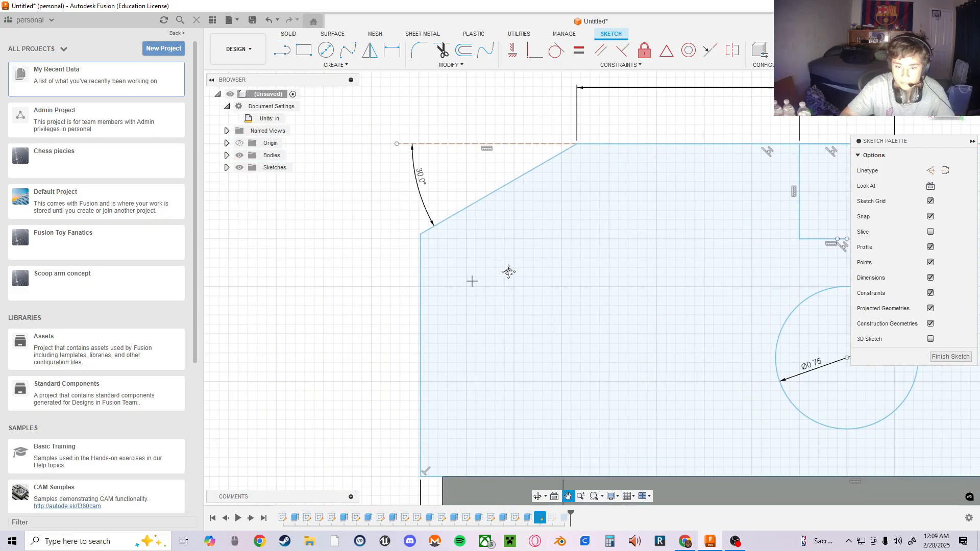
pyautogui.press('l')
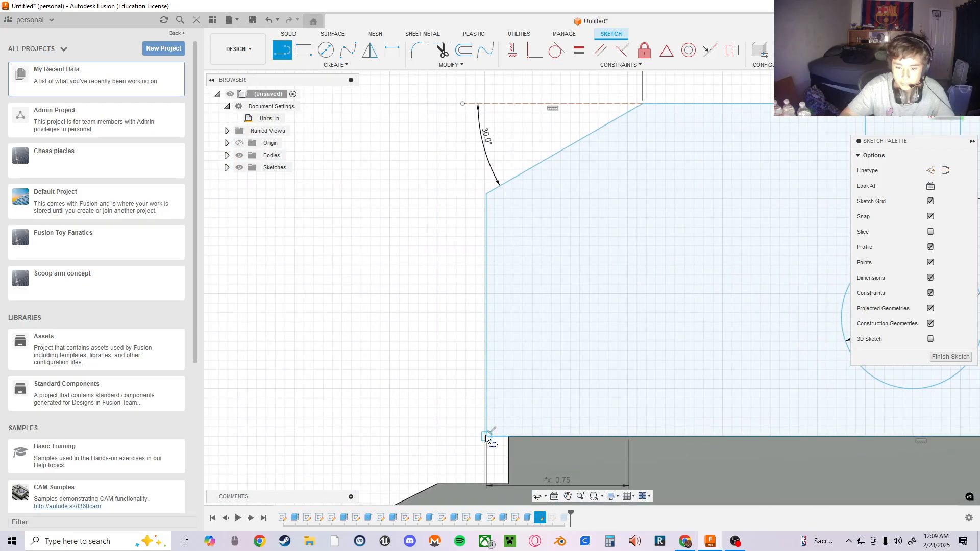
pyautogui.click(487, 437)
pyautogui.write('.25')
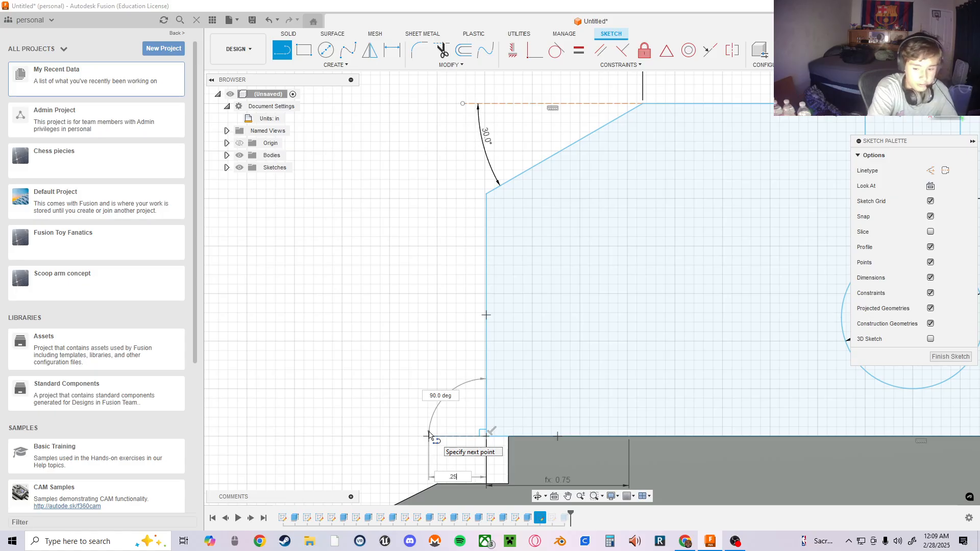
pyautogui.press('Return')
pyautogui.press('Escape')
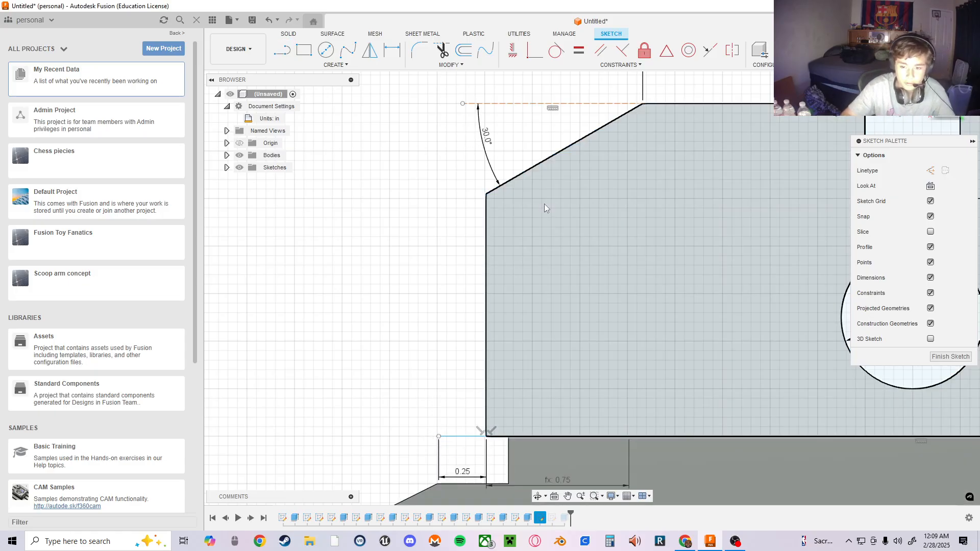
# - Delete the plate profile's left vertical edge and the sloped edge above it
pyautogui.click(486, 254)
pyautogui.rightClick(485, 258)
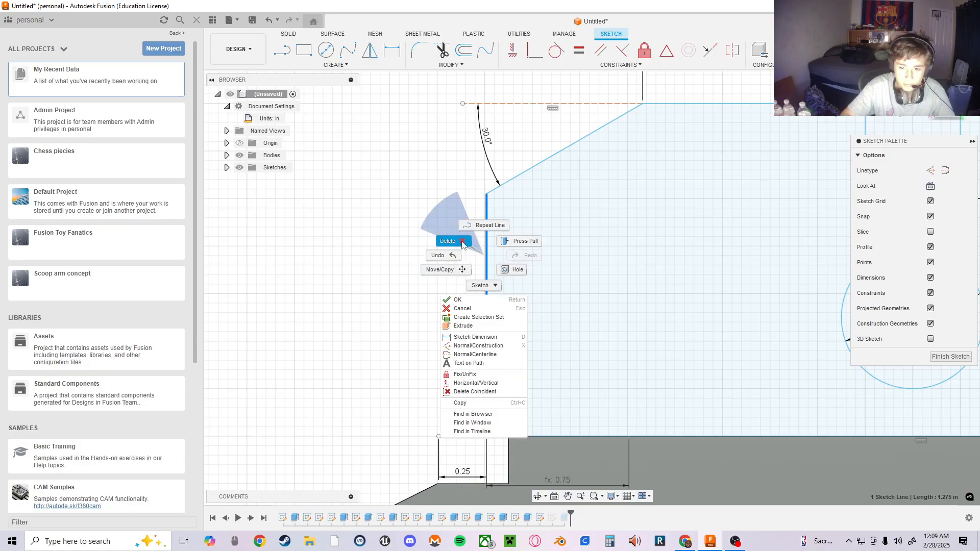
pyautogui.click(462, 245)
pyautogui.click(525, 170)
pyautogui.rightClick(527, 172)
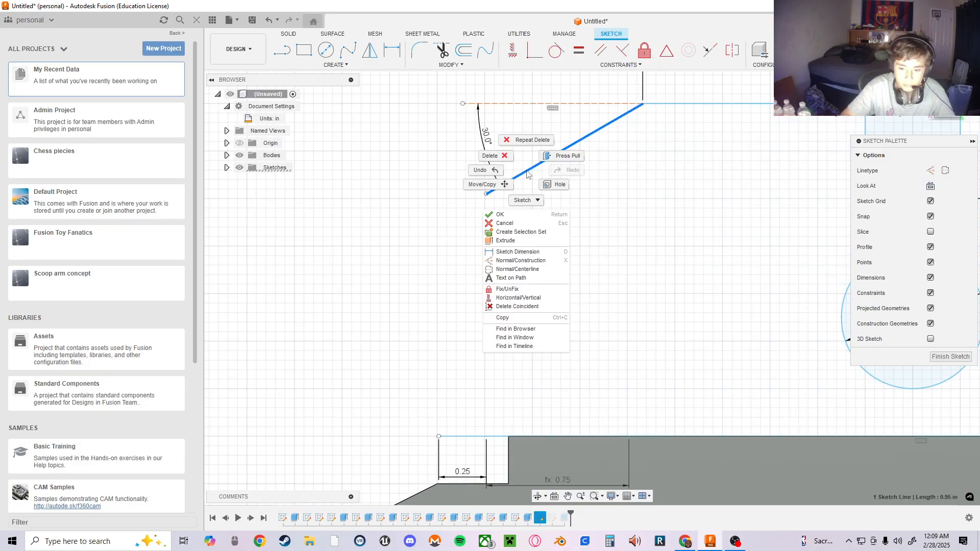
pyautogui.click(493, 163)
# - Redraw the left sloped edge at 30° from the top edge's end, stopping above the 0.25 in extension's outer end
pyautogui.click(282, 49)
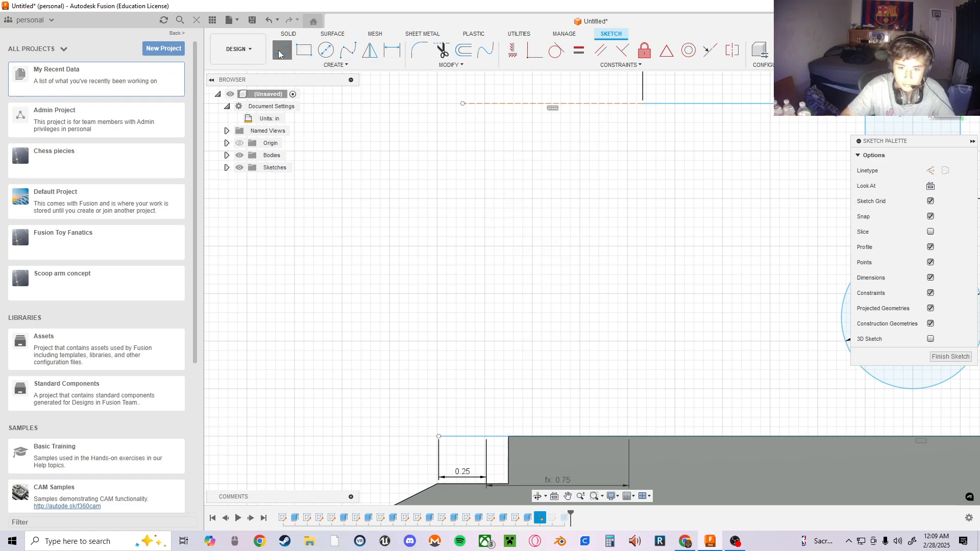
pyautogui.click(642, 103)
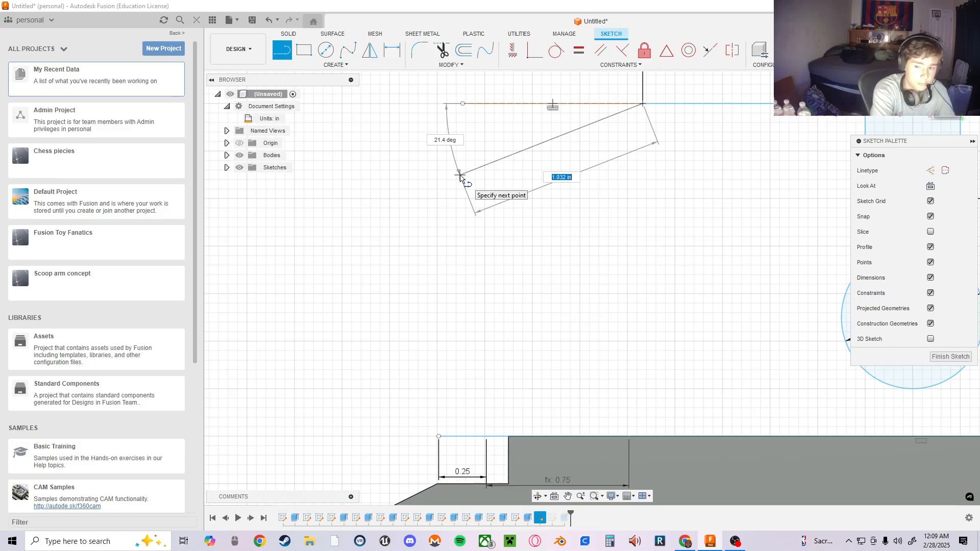
pyautogui.press('Tab')
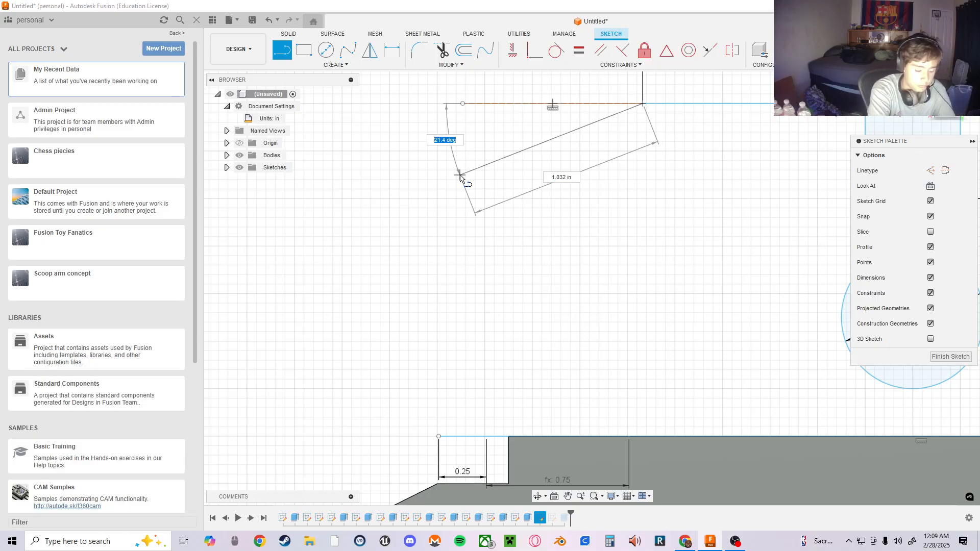
pyautogui.write('30')
pyautogui.press('Tab')
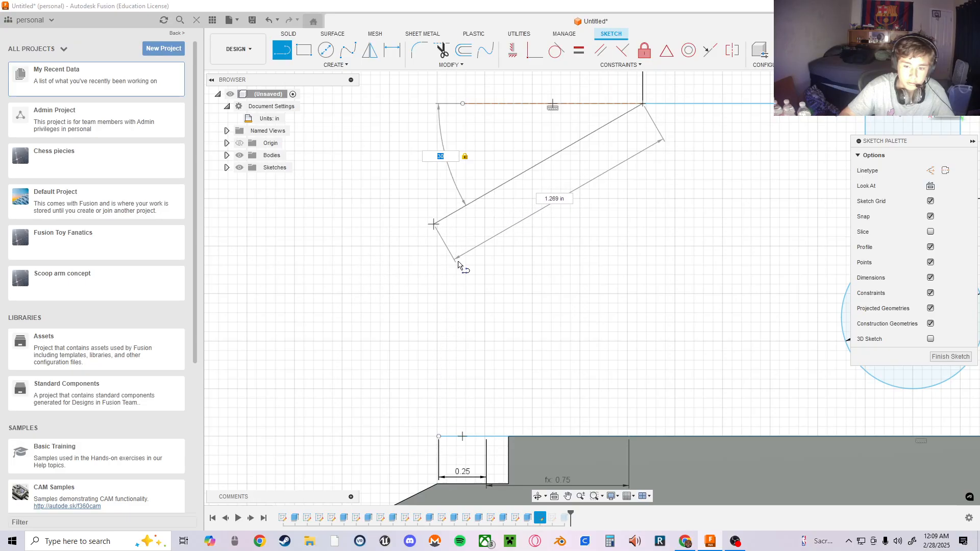
pyautogui.click(439, 223)
# - Try to close the left side with a line from the sloped edge down to the 0.25 in extension's outer end
pyautogui.click(438, 436)
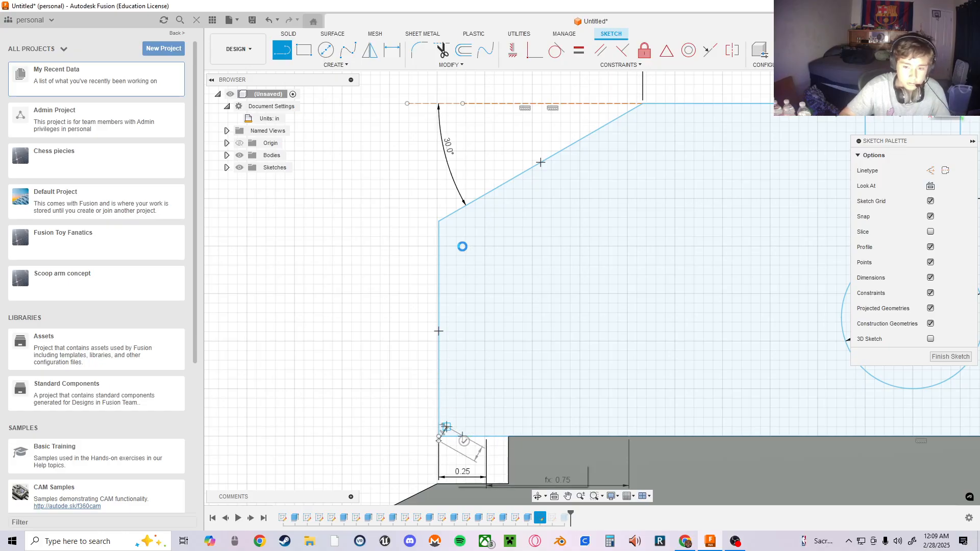
pyautogui.press('Escape')
pyautogui.moveTo(413, 304); pyautogui.dragTo(427, 298, button='middle')
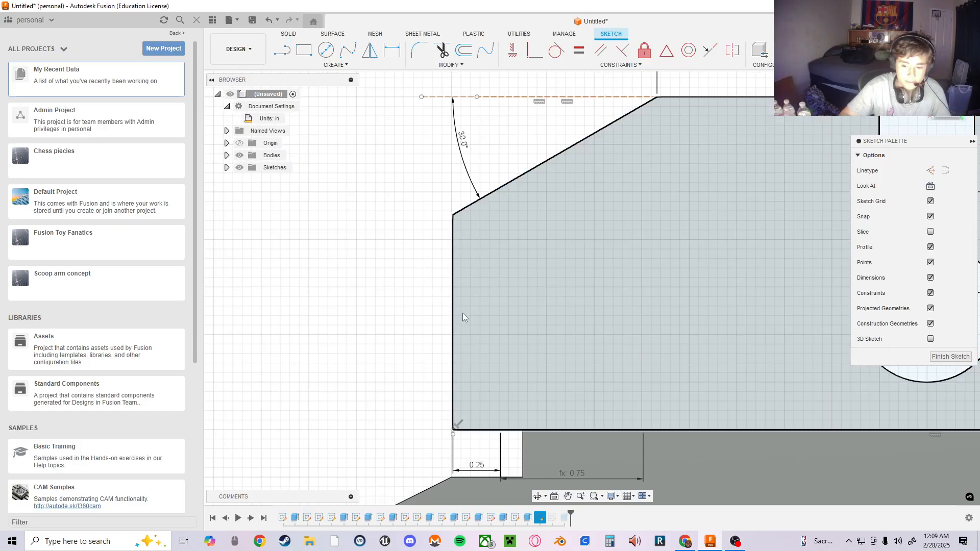
pyautogui.hotkey('ctrl', 'z')
# - Close the plate profile's left side with a vertical line from the sloped edge's end to the 0.25 in extension's outer end
pyautogui.click(276, 52)
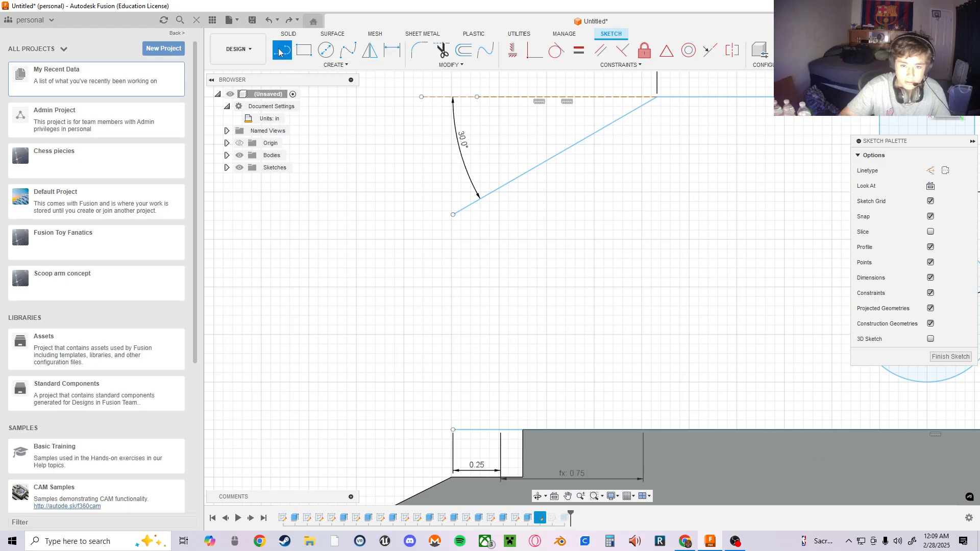
pyautogui.click(453, 215)
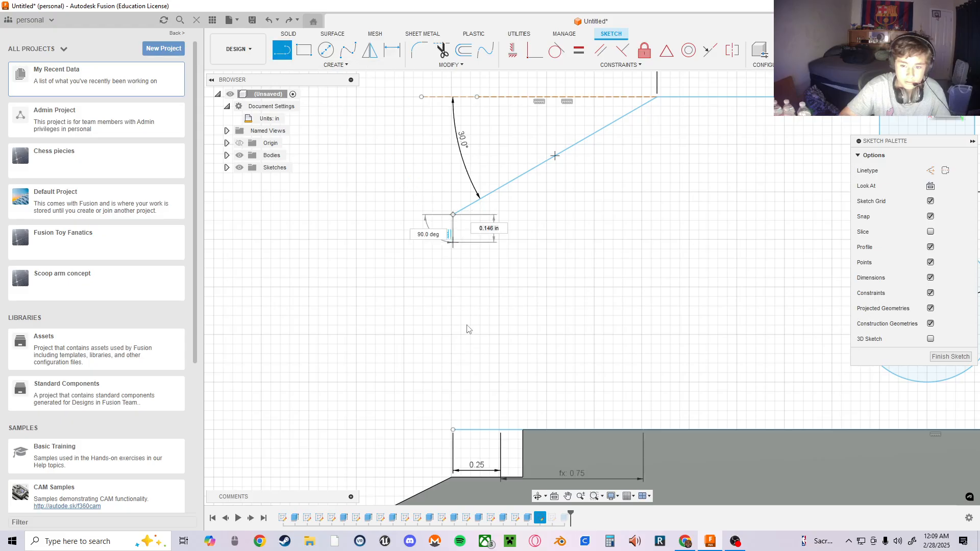
pyautogui.click(453, 430)
# - Draw a vertical reference line about 0.40 in long upward from the midpoint of the top edge of the block's opening
pyautogui.scroll(-3, 573, 343)
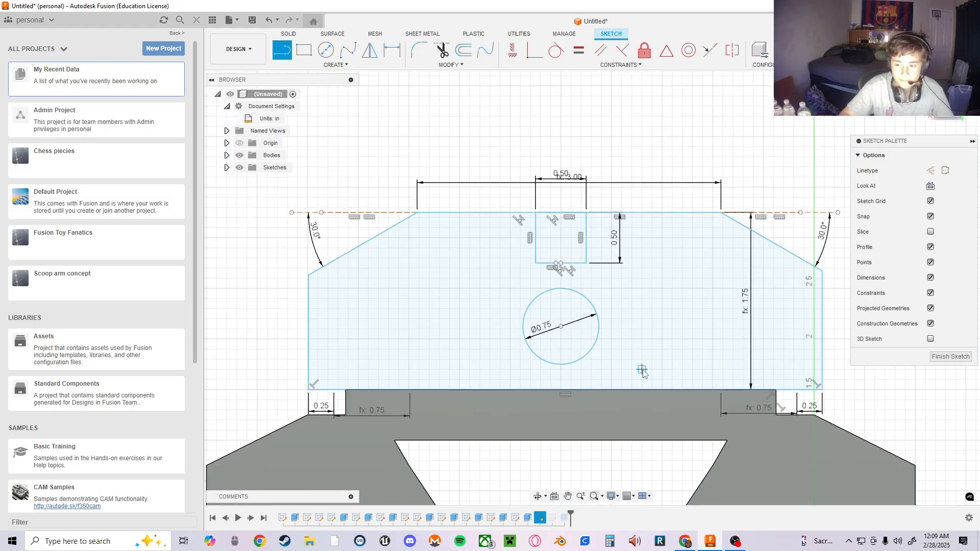
pyautogui.scroll(1, 535, 404)
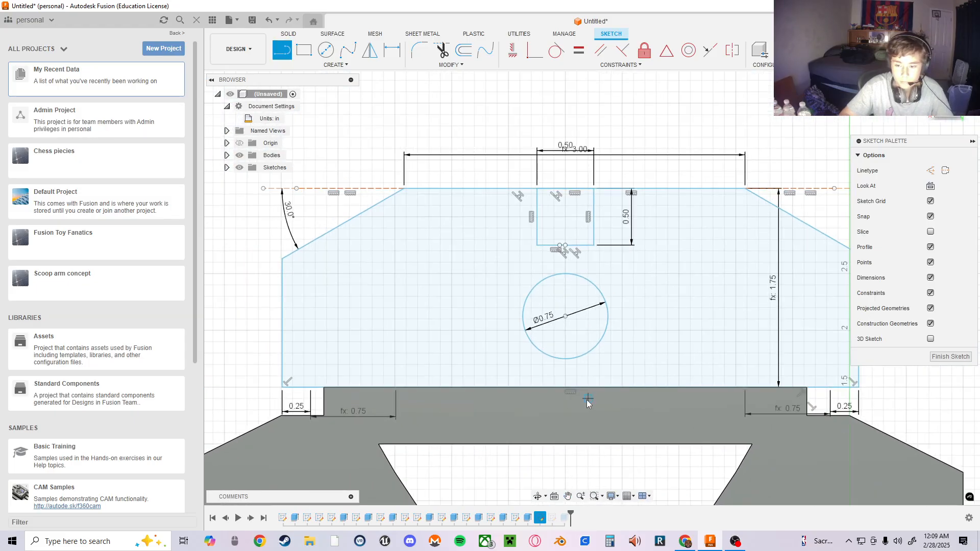
pyautogui.moveTo(587, 400); pyautogui.dragTo(531, 393, button='middle')
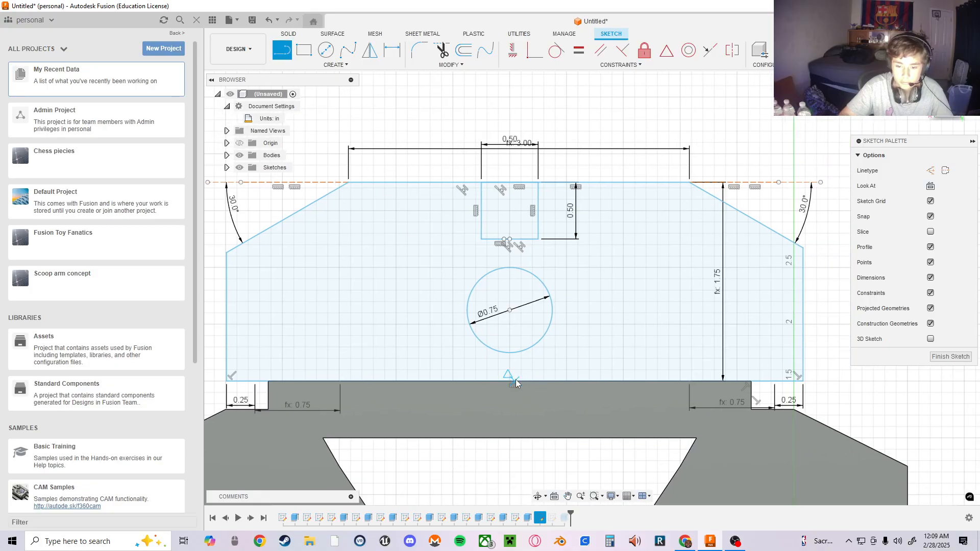
pyautogui.click(510, 438)
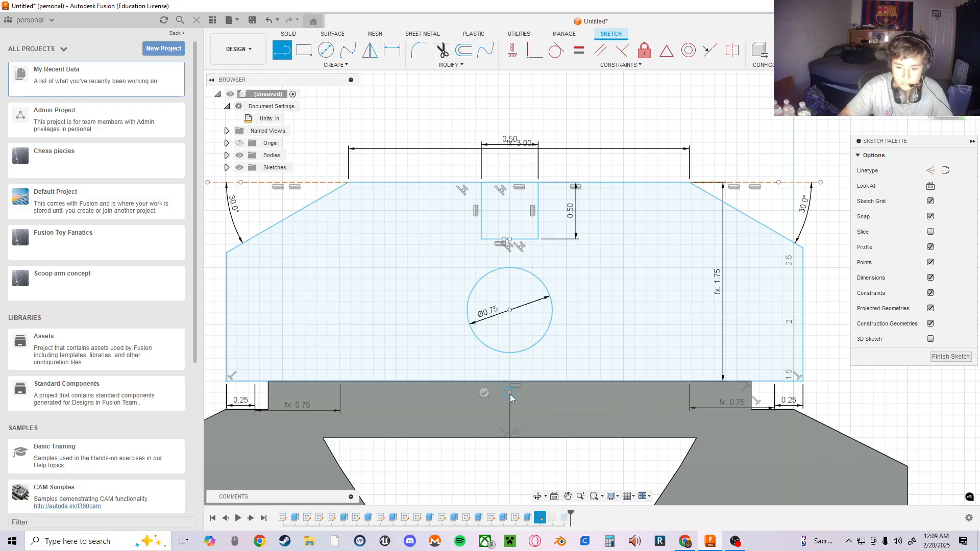
pyautogui.click(510, 381)
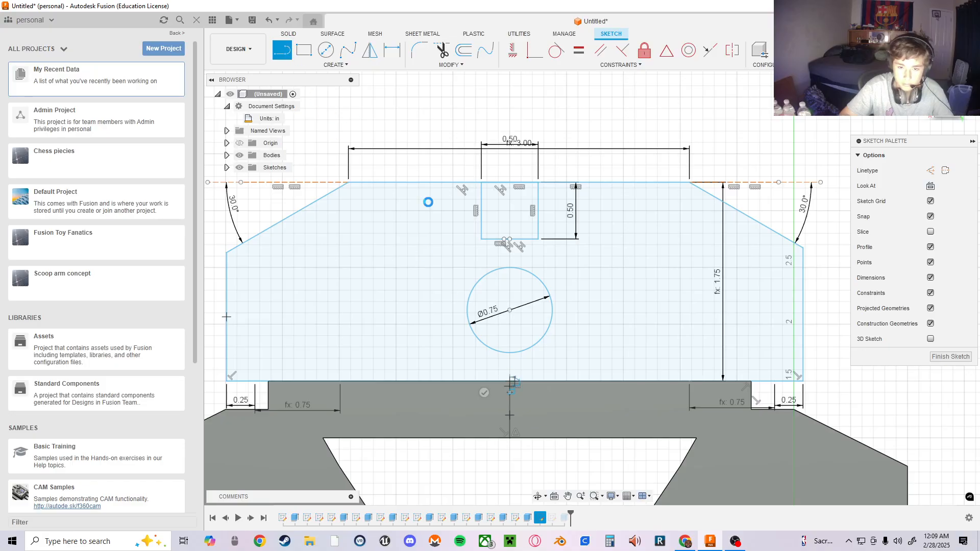
pyautogui.press('Escape')
# - Draw a vertical reference line about 0.115 in long from below the circle to the midpoint of the plate profile's bottom edge
pyautogui.scroll(-2, 544, 383)
pyautogui.scroll(-2, 624, 396)
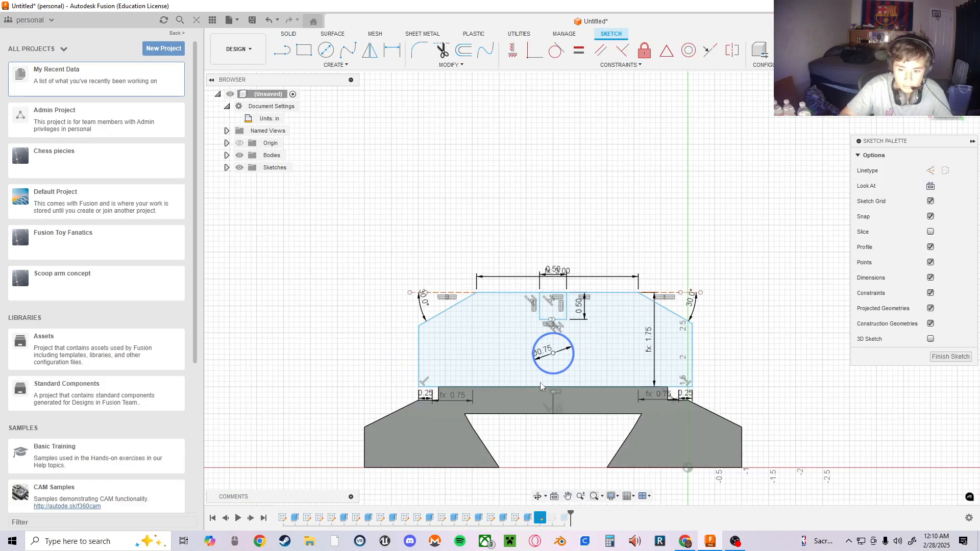
pyautogui.scroll(5, 573, 412)
pyautogui.scroll(2, 611, 382)
pyautogui.click(280, 51)
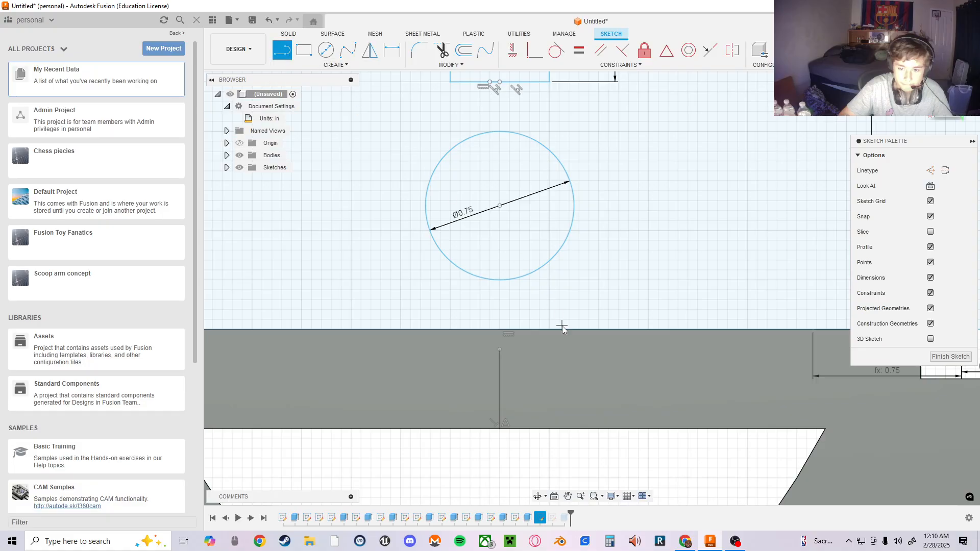
pyautogui.click(508, 332)
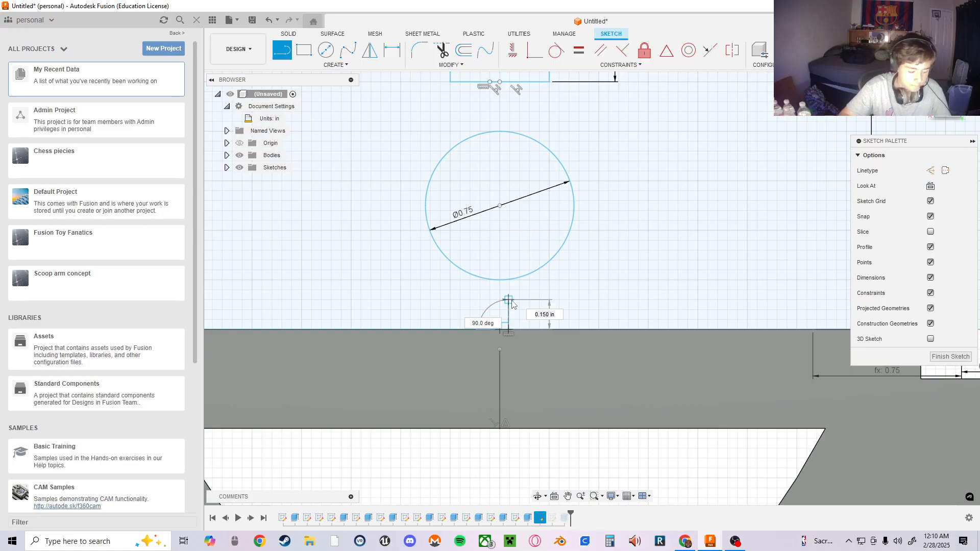
pyautogui.press('Escape')
pyautogui.click(283, 50)
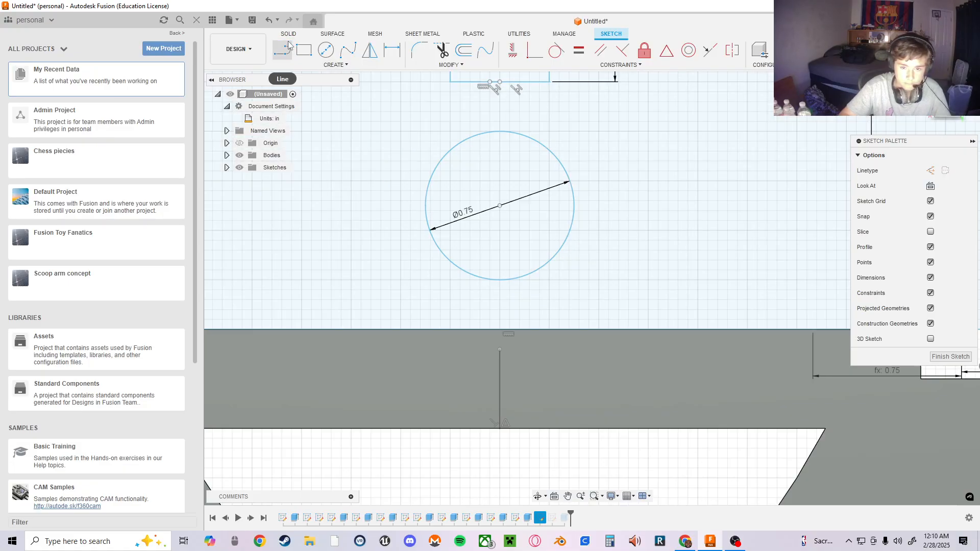
pyautogui.click(508, 307)
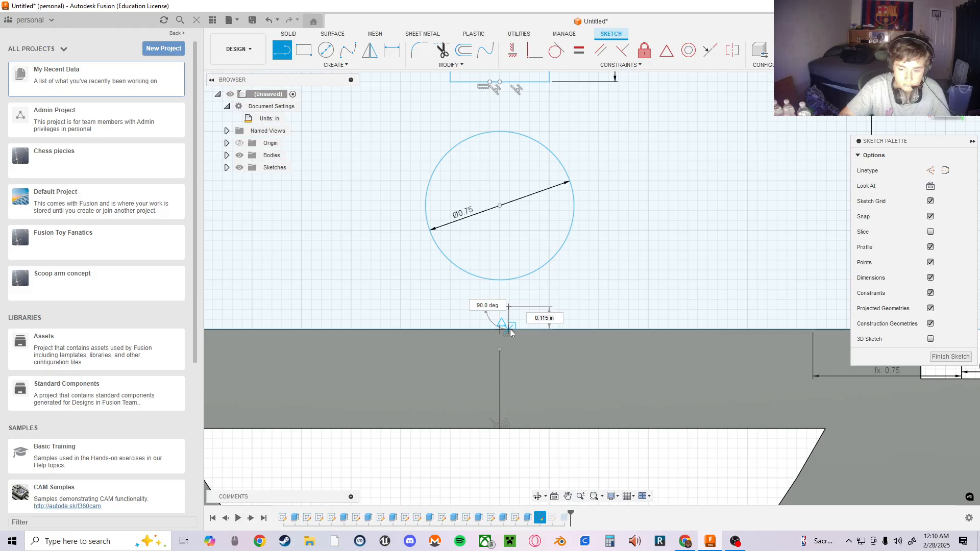
pyautogui.click(510, 332)
pyautogui.press('Escape')
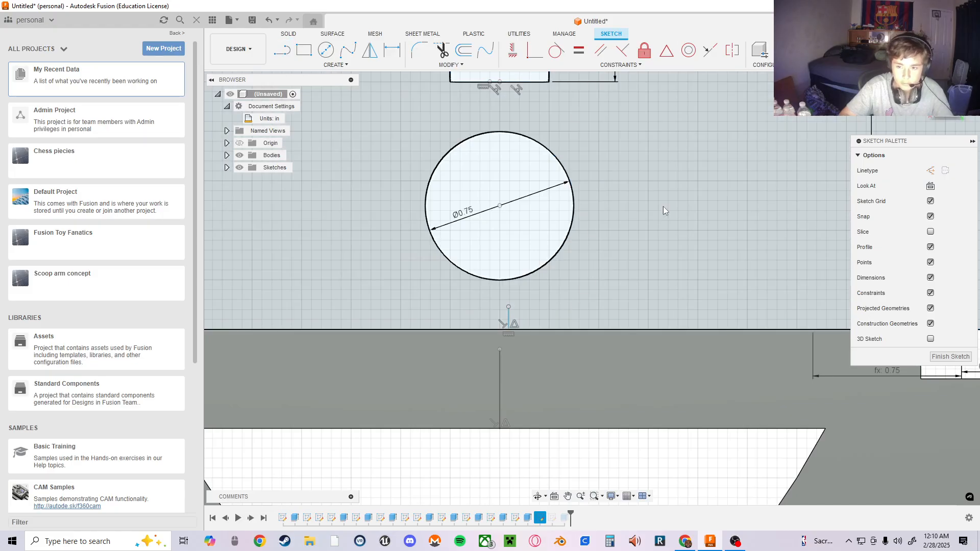
# - Fix the lower vertical reference line and make the upper one collinear with it to centre the plate profile on the block
pyautogui.click(513, 319)
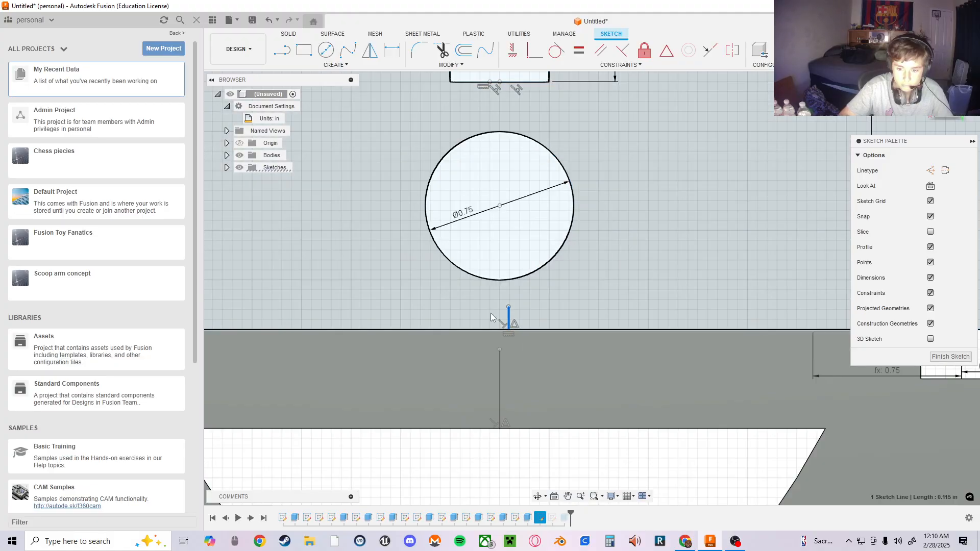
pyautogui.click(509, 300)
pyautogui.moveTo(611, 293); pyautogui.dragTo(686, 247, button='middle')
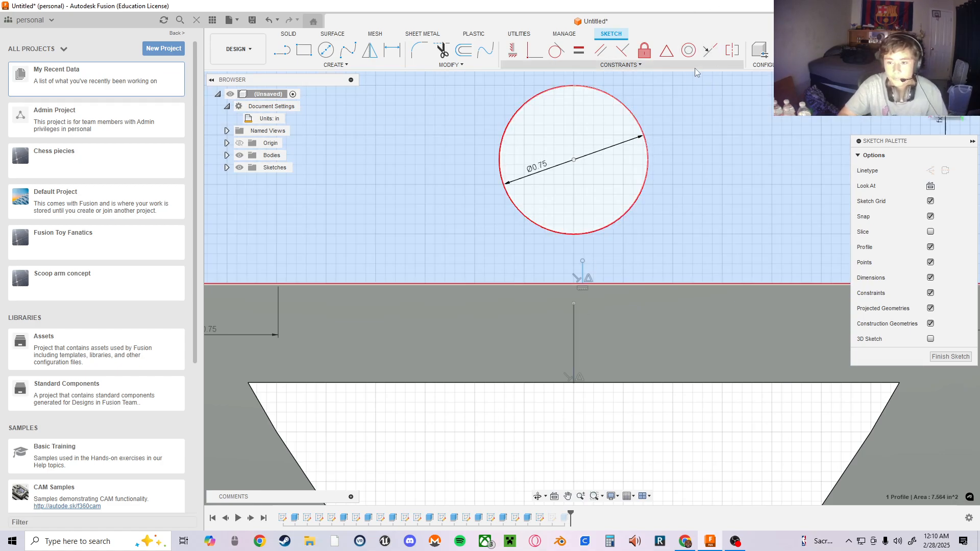
pyautogui.click(661, 66)
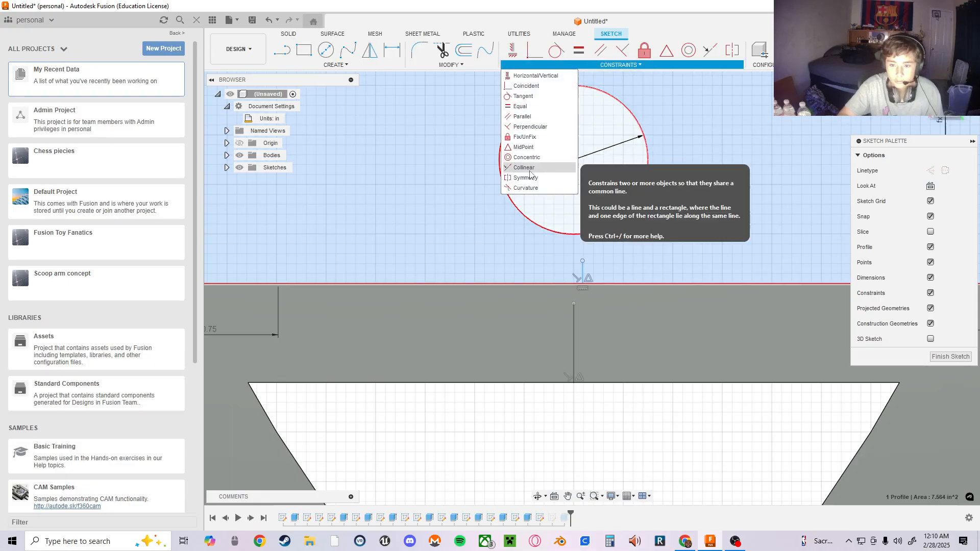
pyautogui.click(640, 52)
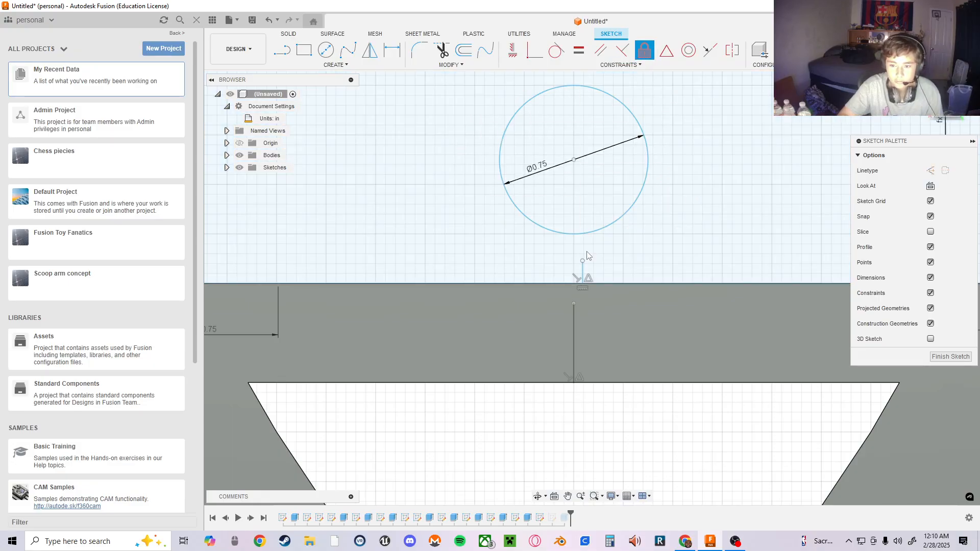
pyautogui.click(573, 327)
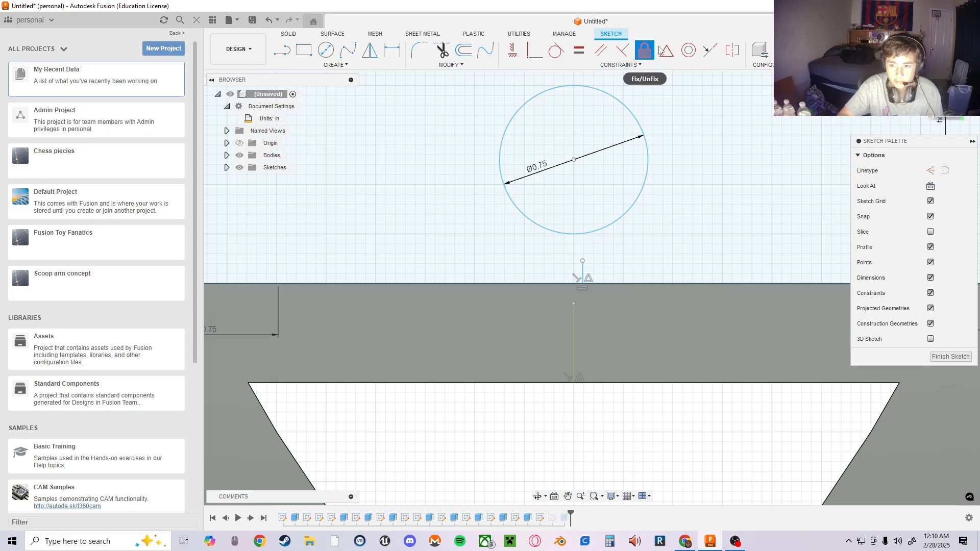
pyautogui.click(710, 50)
pyautogui.click(582, 271)
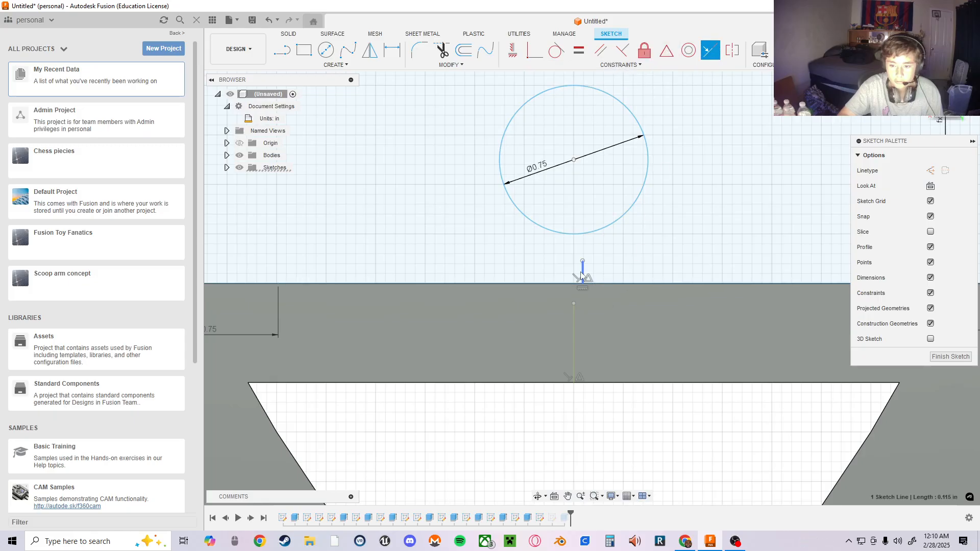
pyautogui.click(571, 336)
# - Delete the short reference line below the circle and the fixed reference line above the block's opening
pyautogui.moveTo(621, 274); pyautogui.dragTo(617, 363, button='middle')
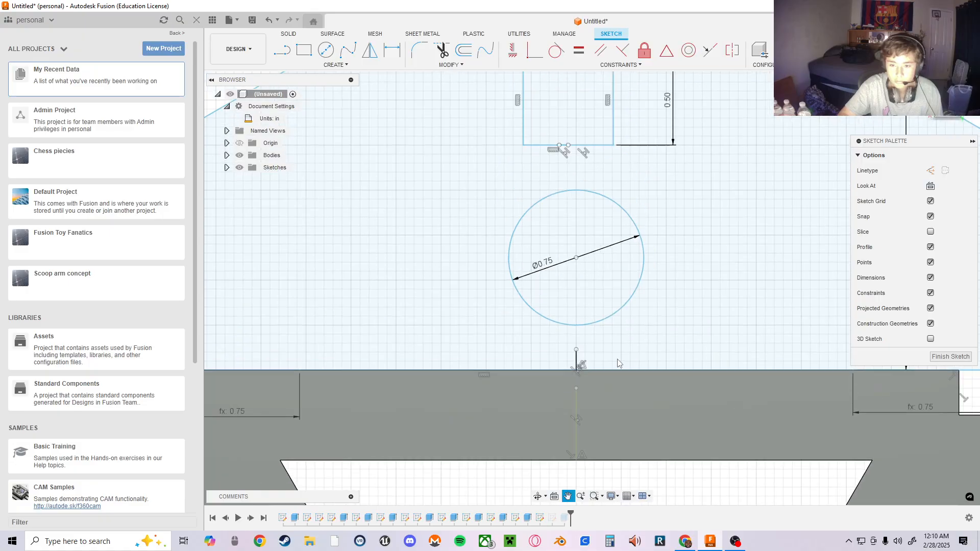
pyautogui.scroll(-2, 617, 363)
pyautogui.moveTo(716, 425); pyautogui.dragTo(619, 418, button='middle')
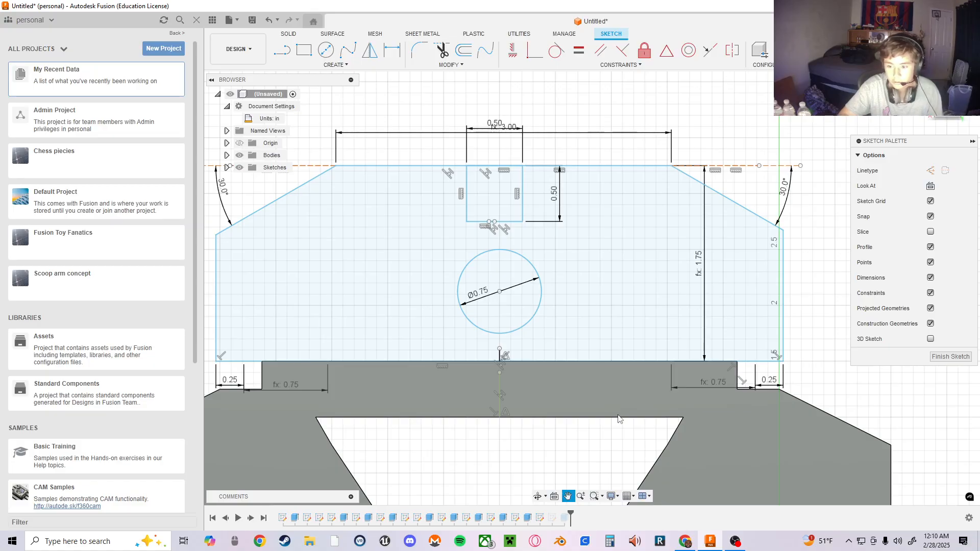
pyautogui.moveTo(618, 414); pyautogui.dragTo(660, 422, button='middle')
pyautogui.scroll(-3, 587, 364)
pyautogui.scroll(8, 566, 365)
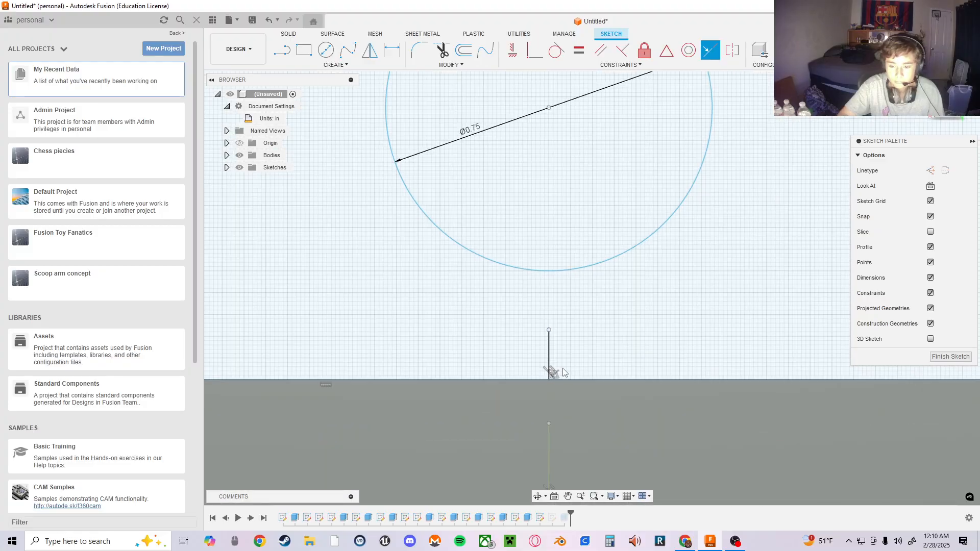
pyautogui.moveTo(563, 368); pyautogui.dragTo(568, 309, button='middle')
pyautogui.rightClick(560, 308)
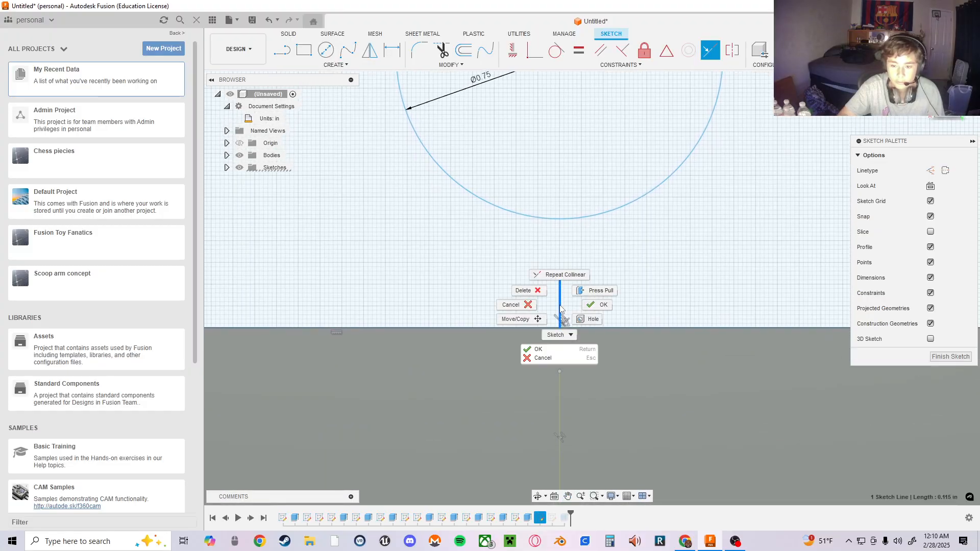
pyautogui.click(526, 289)
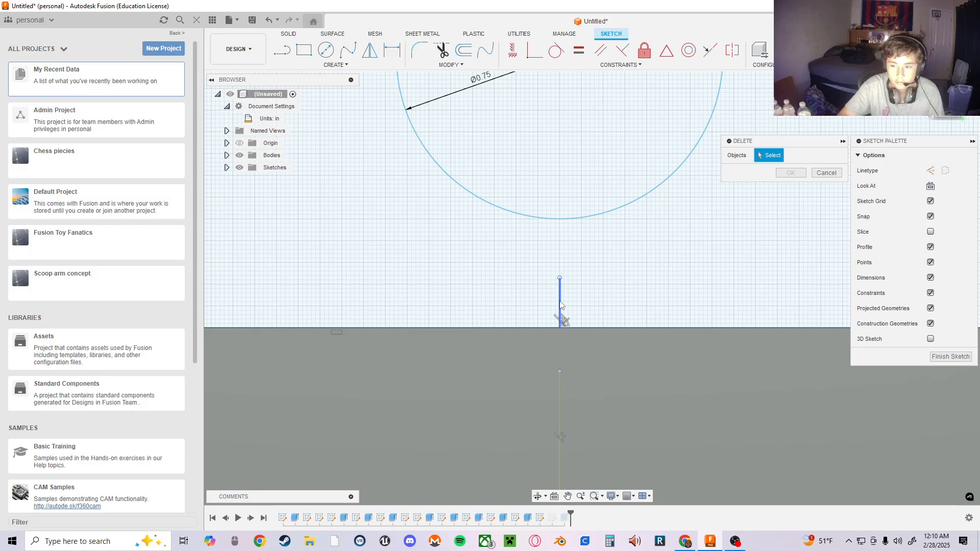
pyautogui.rightClick(560, 305)
pyautogui.click(533, 287)
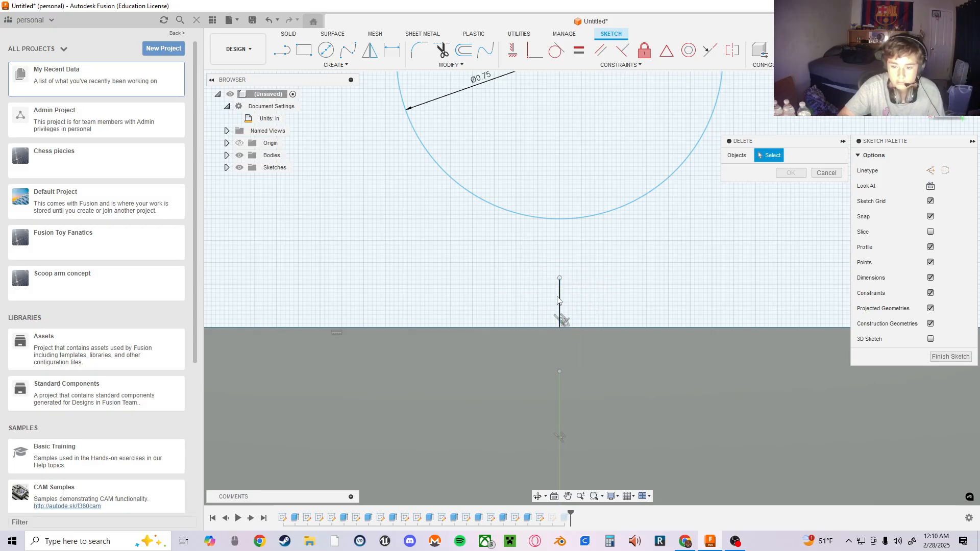
pyautogui.click(558, 297)
pyautogui.rightClick(558, 296)
pyautogui.click(545, 281)
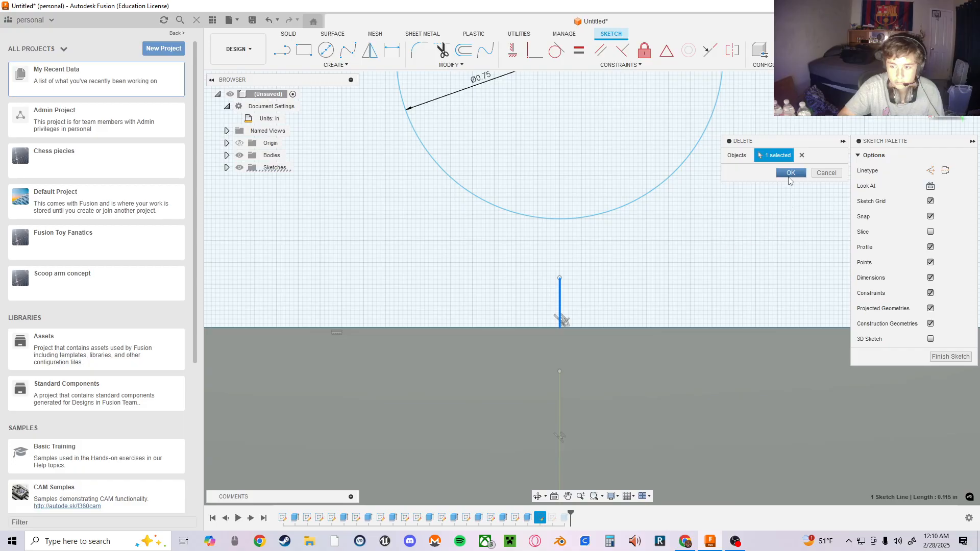
pyautogui.click(790, 173)
pyautogui.click(559, 416)
pyautogui.rightClick(559, 415)
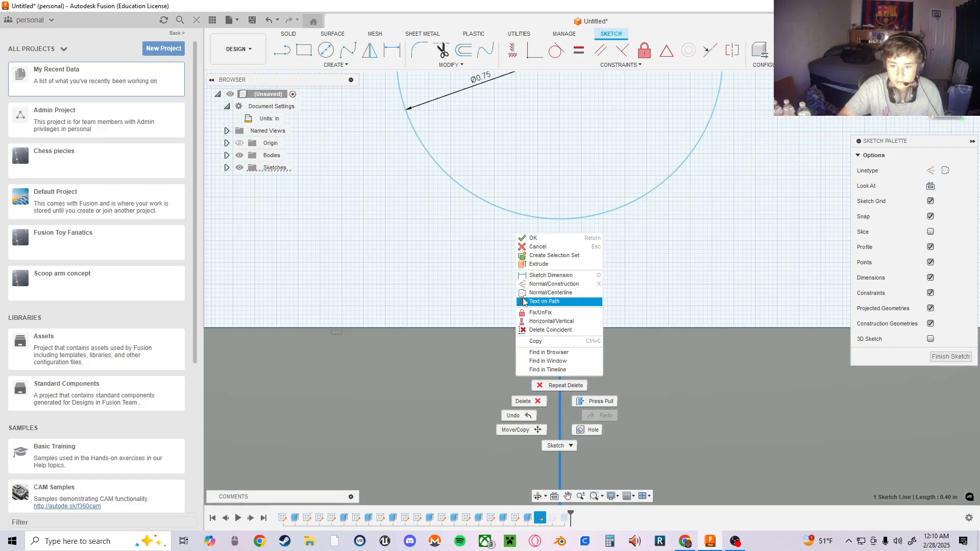
pyautogui.click(540, 400)
# - Finish the plate profile sketch
pyautogui.scroll(-3, 630, 267)
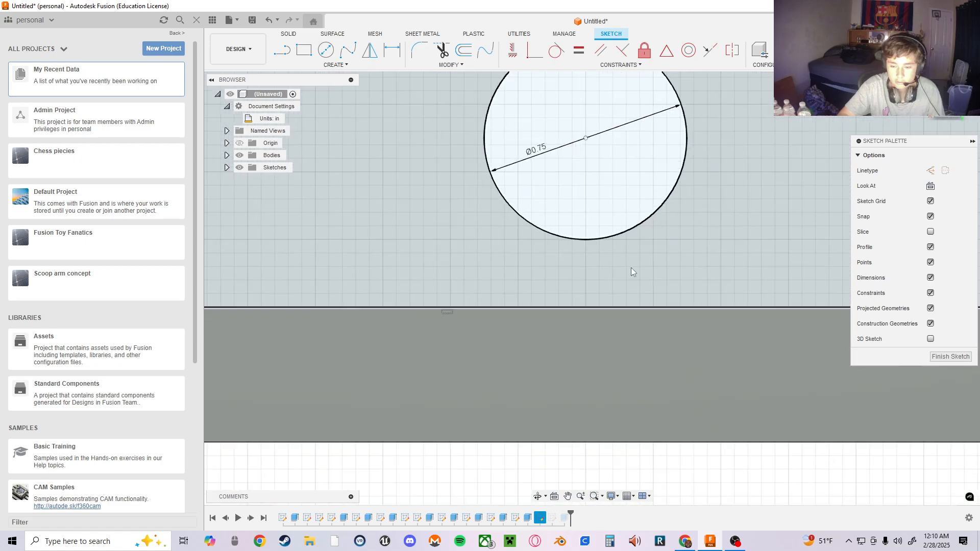
pyautogui.scroll(3, 630, 267)
pyautogui.scroll(-7, 676, 232)
pyautogui.moveTo(668, 378); pyautogui.dragTo(612, 418, button='middle')
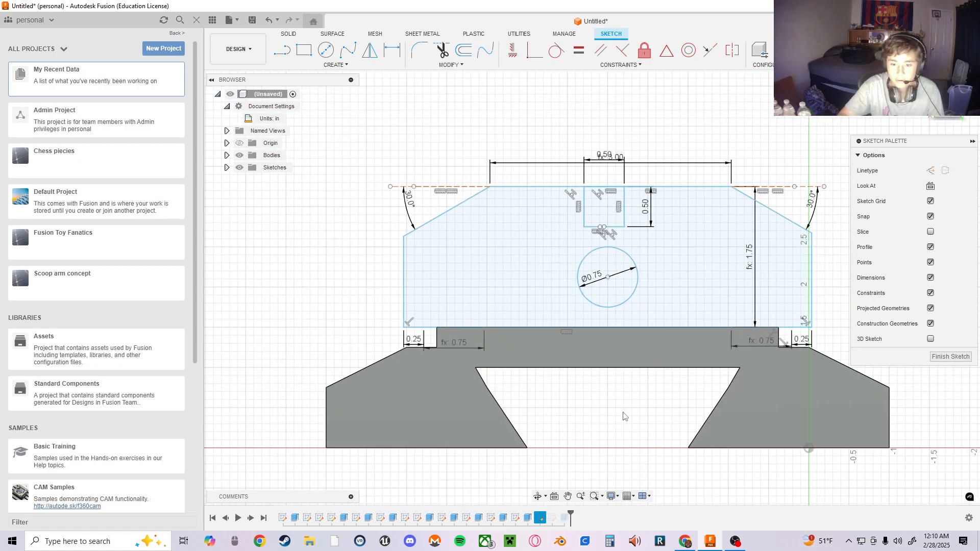
pyautogui.click(950, 357)
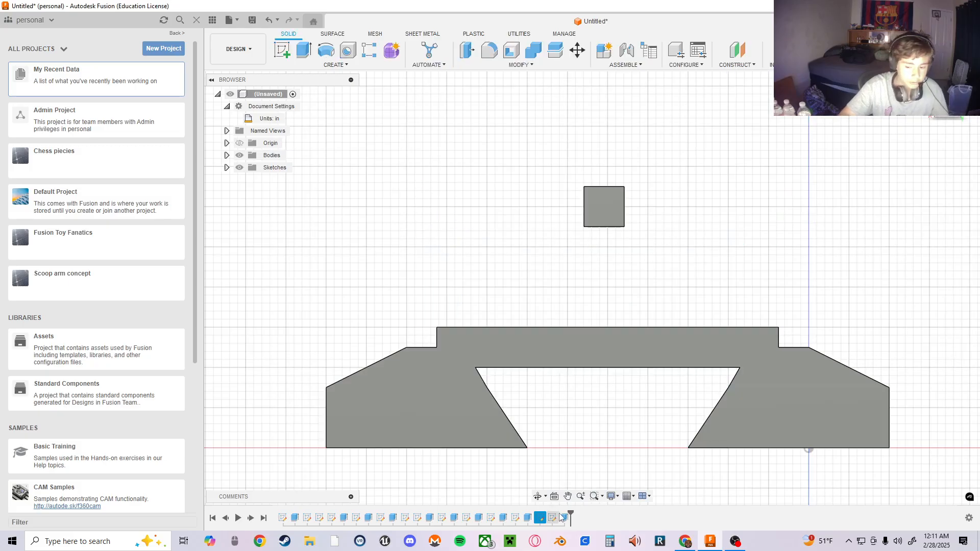
# - Try to roll the design history back before the last extrusion and edit a sketch there
pyautogui.moveTo(570, 516); pyautogui.dragTo(556, 517)
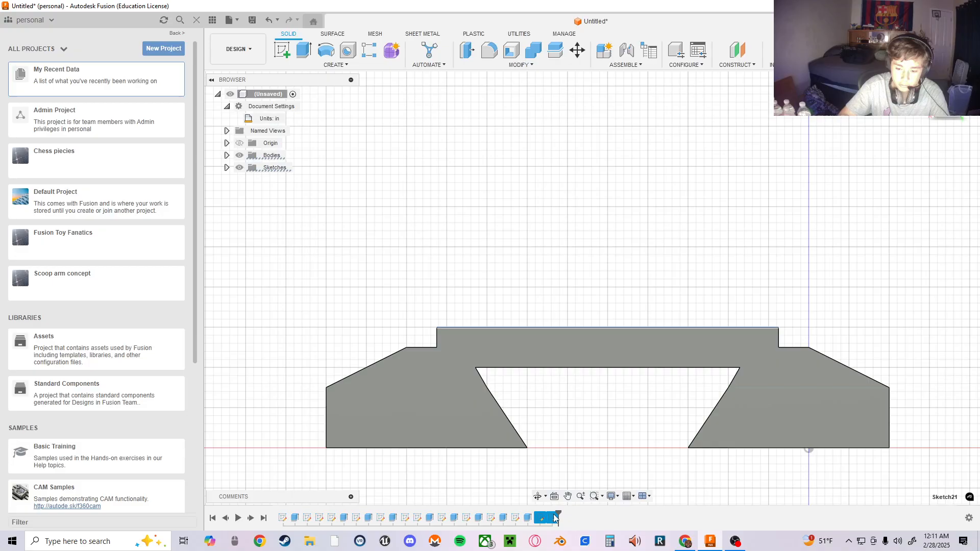
pyautogui.doubleClick(541, 518)
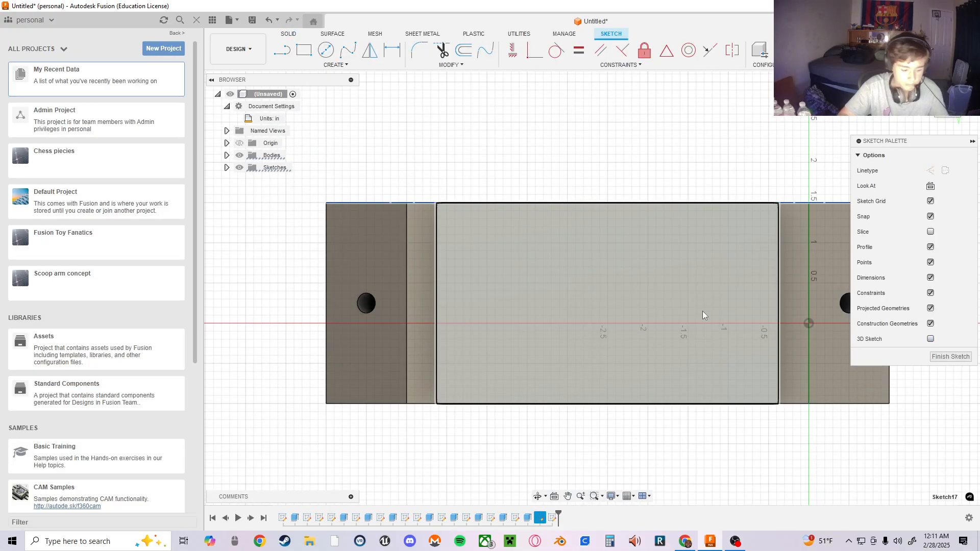
pyautogui.hotkey('ctrl', 'z')
pyautogui.hotkey('ctrl', 'z')
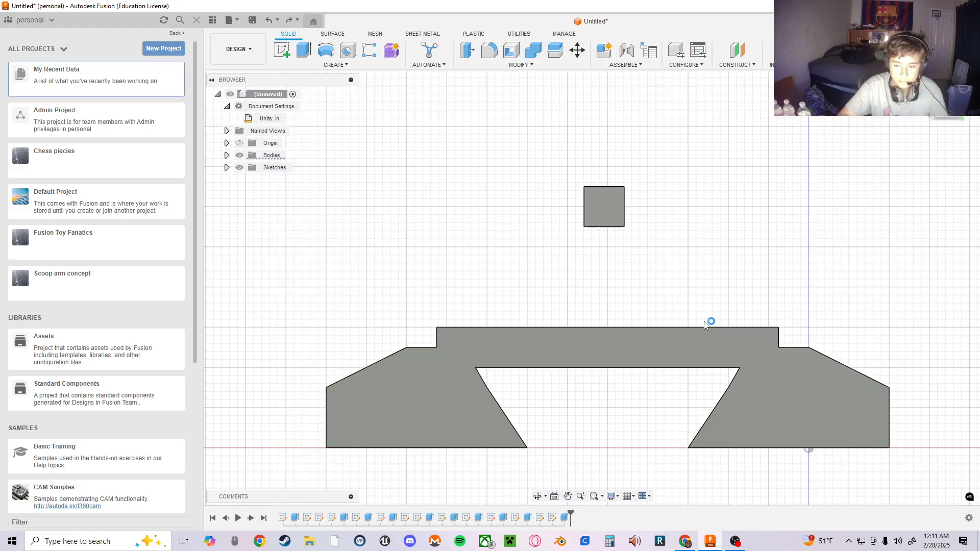
# - Redo the last undone action and return to the plate profile sketch in the design history
pyautogui.hotkey('ctrl', 'y')
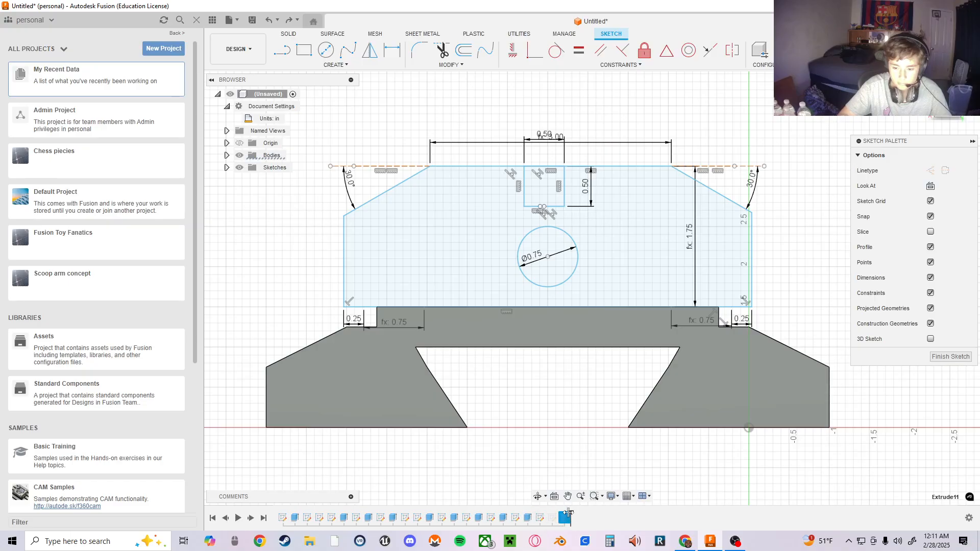
pyautogui.click(528, 517)
pyautogui.click(539, 517)
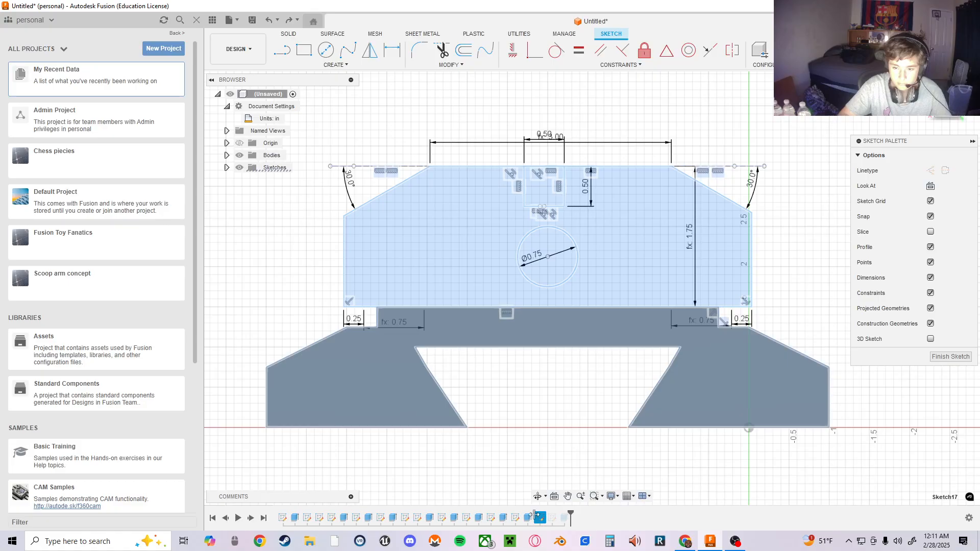
# - Delete all features after the history marker and finish the plate profile sketch
pyautogui.click(540, 414)
pyautogui.click(541, 519)
pyautogui.click(584, 447)
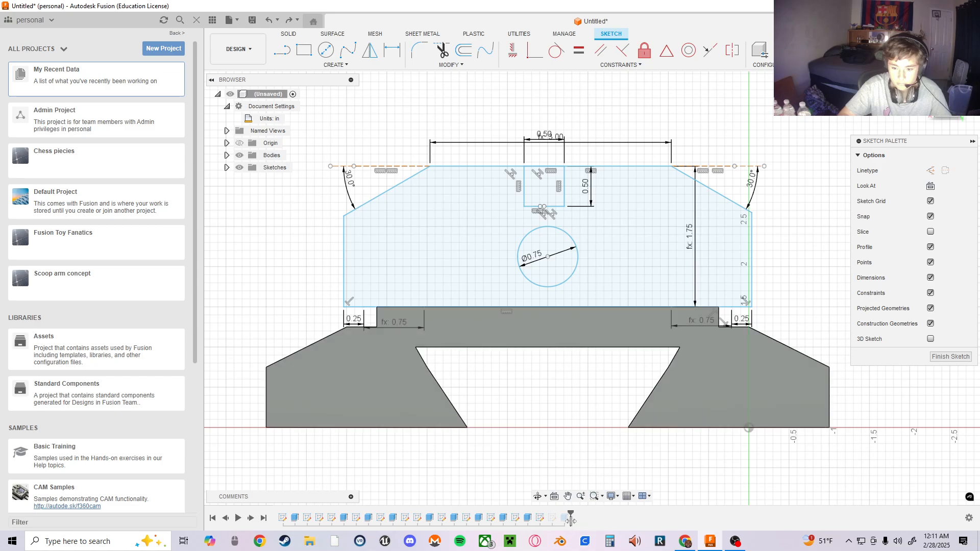
pyautogui.rightClick(552, 518)
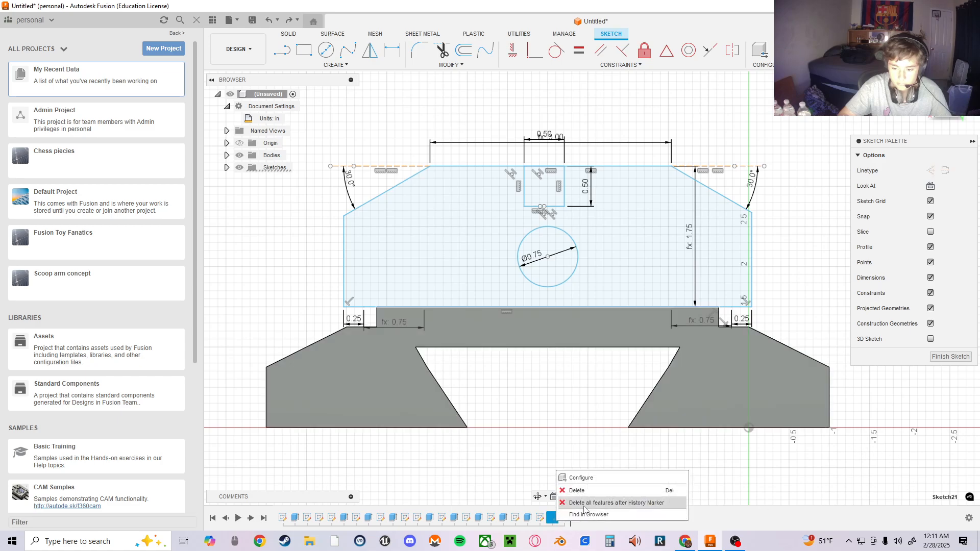
pyautogui.click(584, 504)
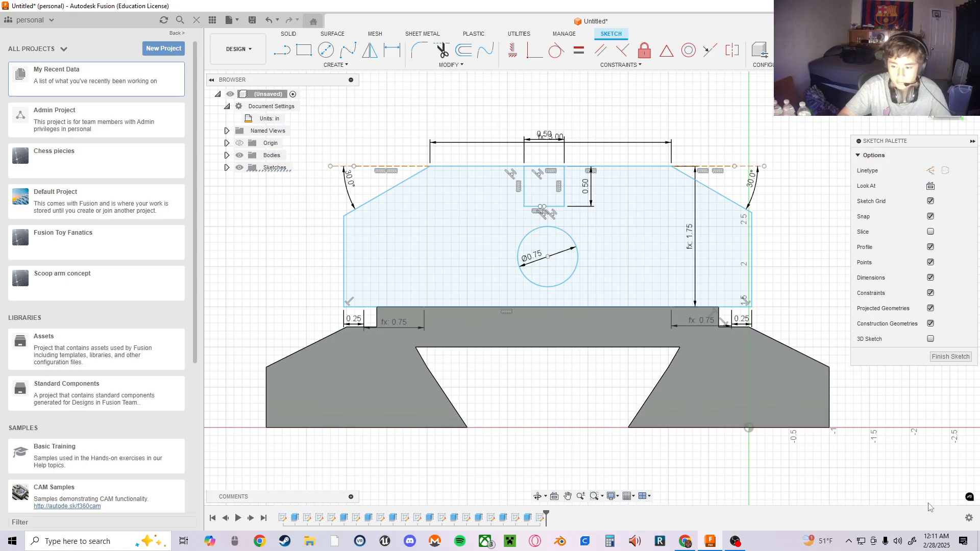
pyautogui.click(949, 357)
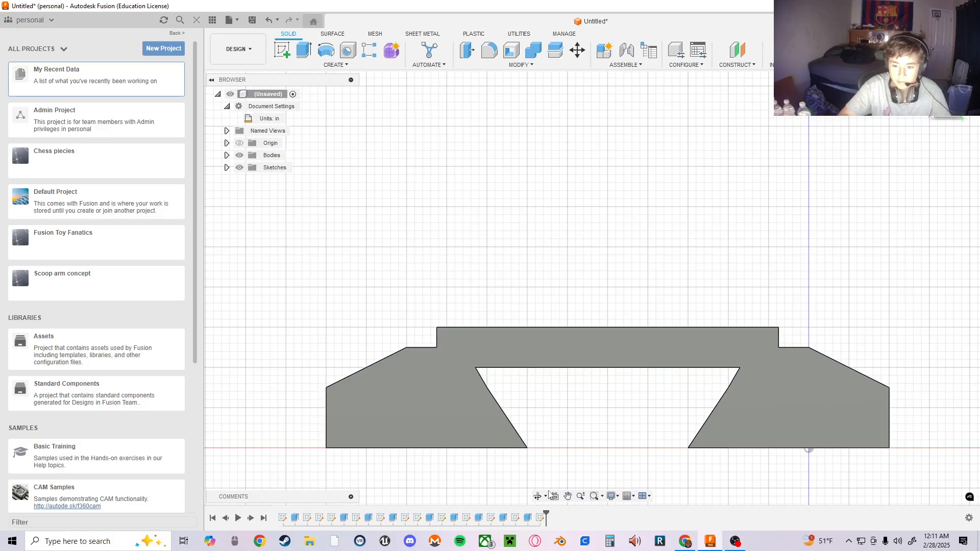
# - Reopen the plate profile sketch, examine its position on the block from several sides, and close it again
pyautogui.doubleClick(541, 517)
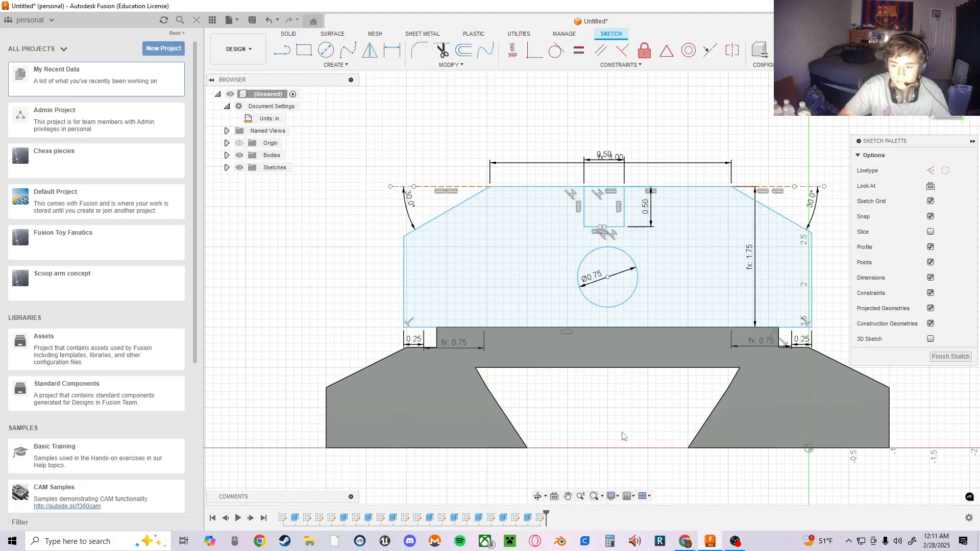
pyautogui.moveTo(782, 264); pyautogui.dragTo(776, 278, button='middle')
pyautogui.click(775, 278)
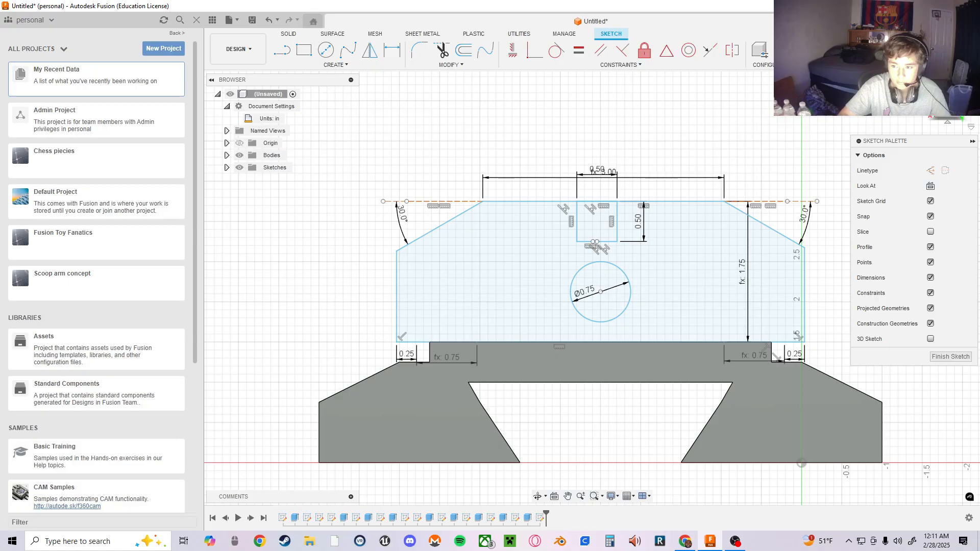
pyautogui.click(946, 87)
pyautogui.moveTo(716, 294); pyautogui.dragTo(835, 325, button='middle')
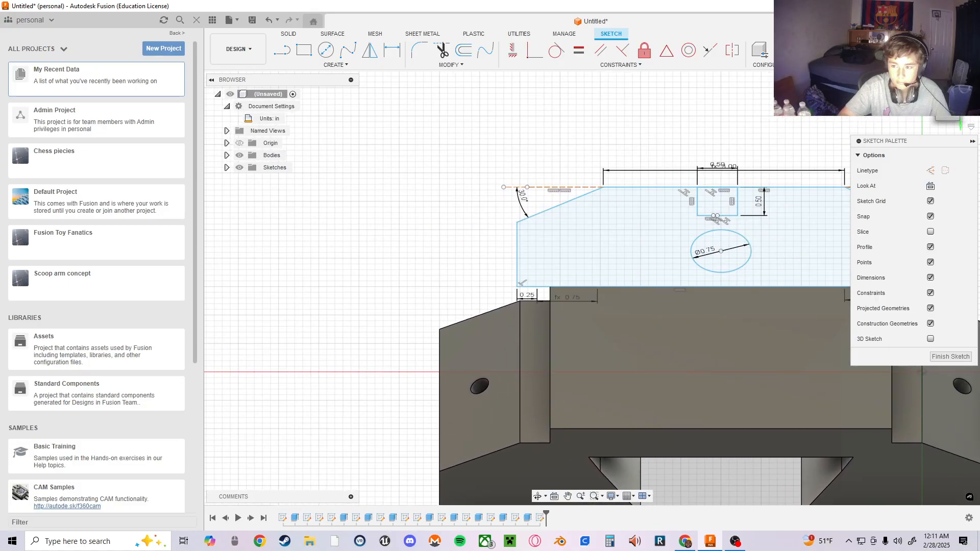
pyautogui.click(947, 82)
pyautogui.moveTo(708, 431); pyautogui.dragTo(721, 366, button='middle')
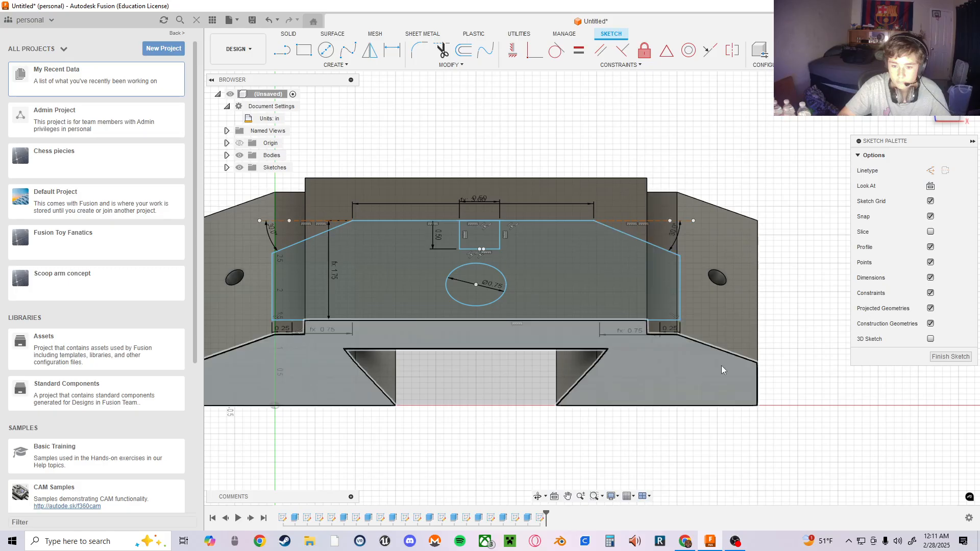
pyautogui.click(952, 118)
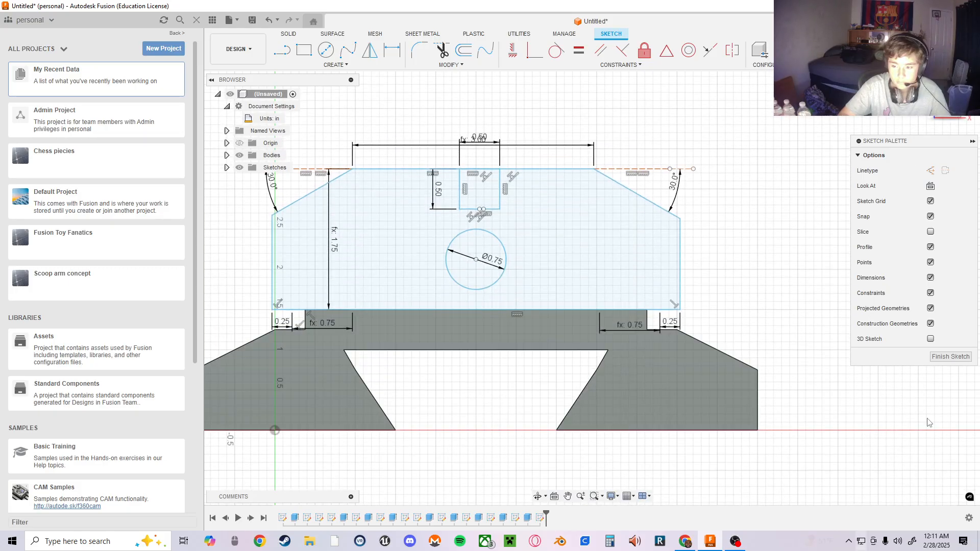
pyautogui.click(948, 357)
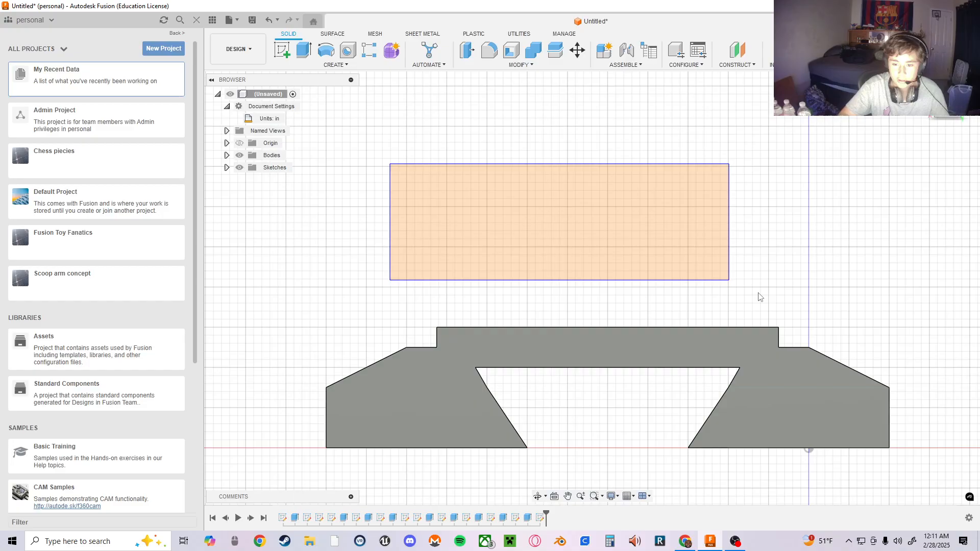
# - Reopen and finish the plate profile sketch, and make Sketch17 visible in the model
pyautogui.click(538, 518)
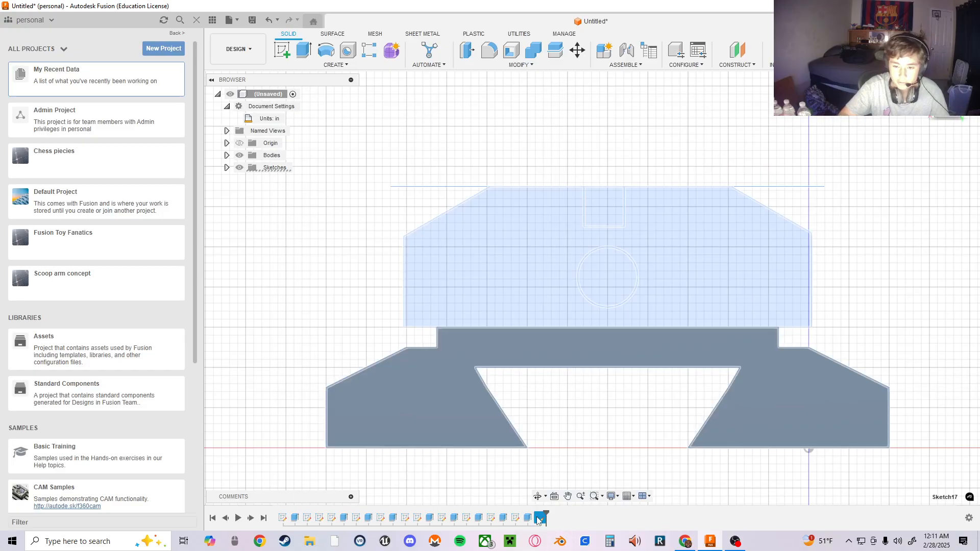
pyautogui.doubleClick(541, 519)
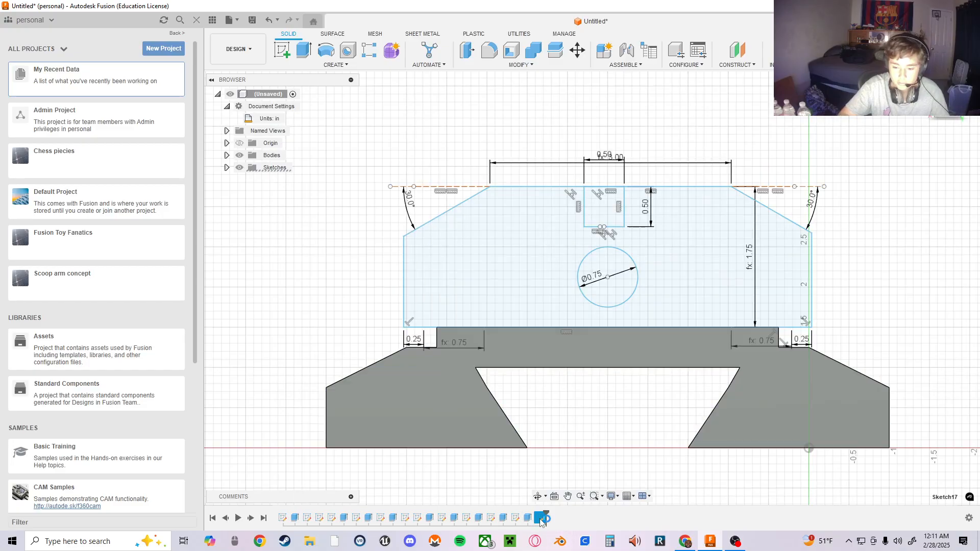
pyautogui.rightClick(540, 520)
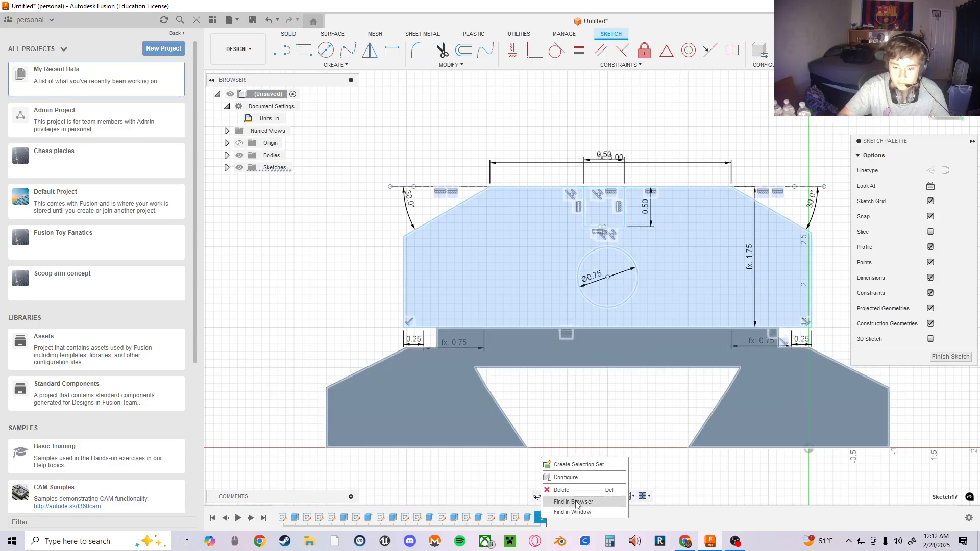
pyautogui.click(683, 481)
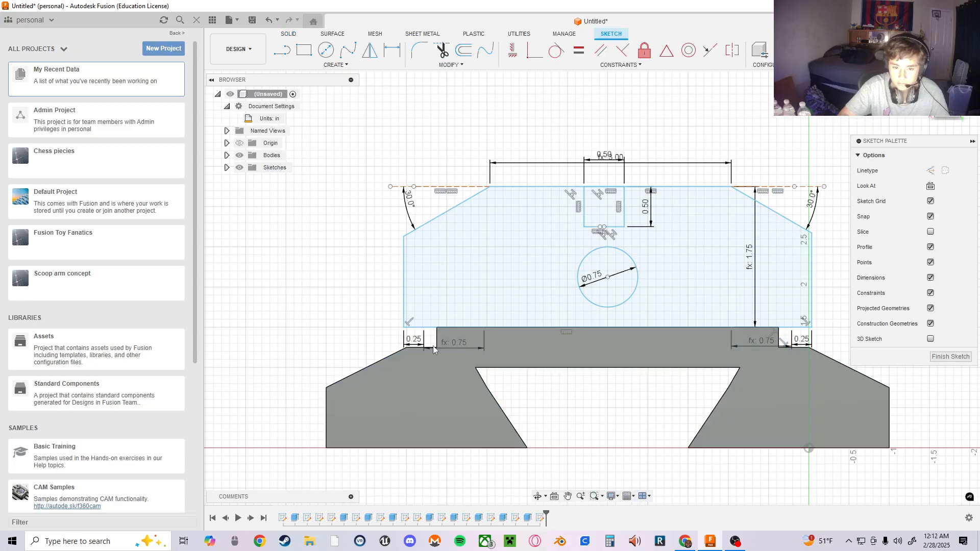
pyautogui.click(228, 167)
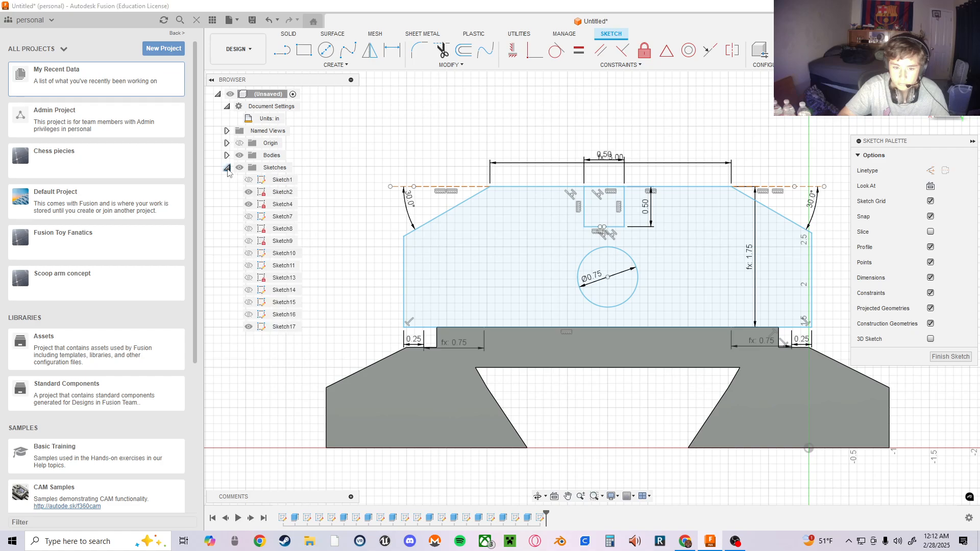
pyautogui.click(252, 327)
pyautogui.click(531, 463)
pyautogui.click(950, 357)
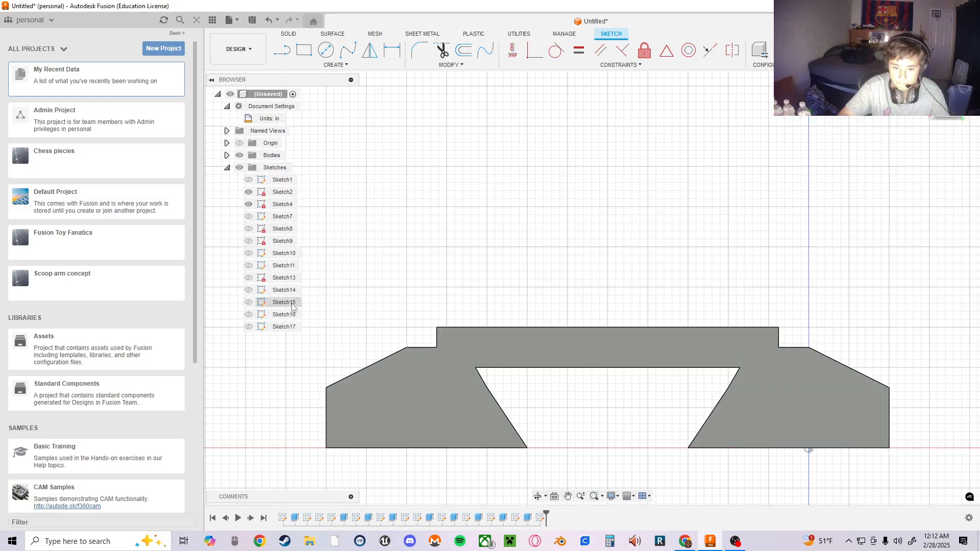
pyautogui.click(254, 327)
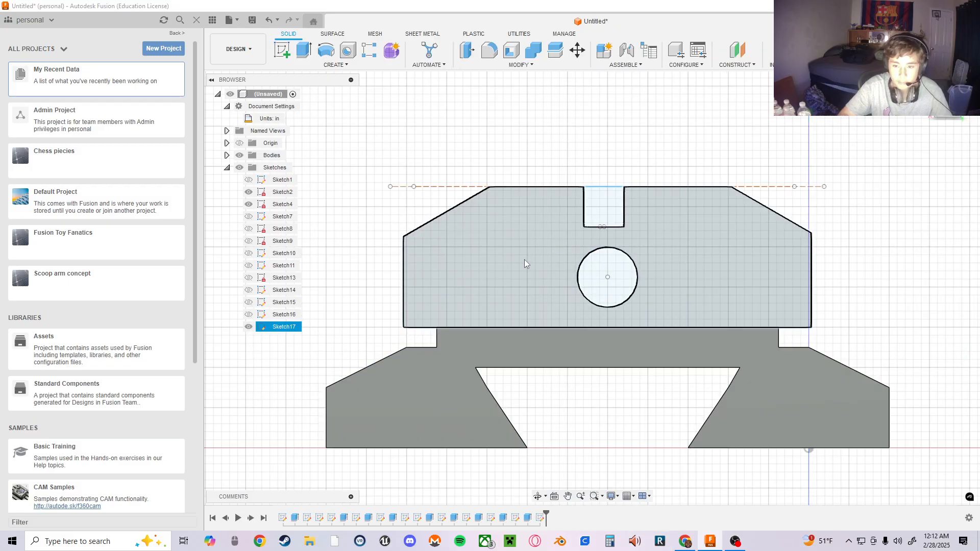
# - Extrude the plate profile around the notch and hole by -1.50 in, joined to the block
pyautogui.click(525, 259)
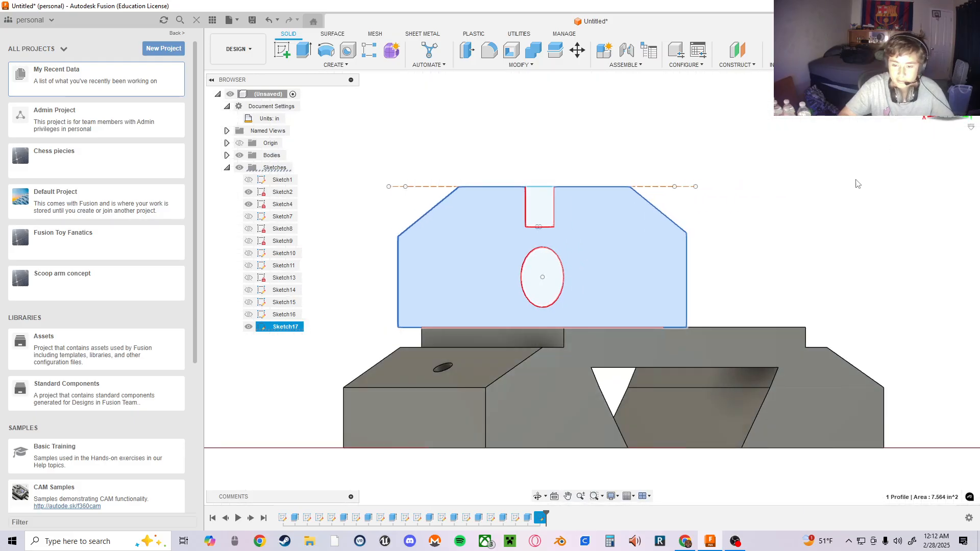
pyautogui.click(967, 122)
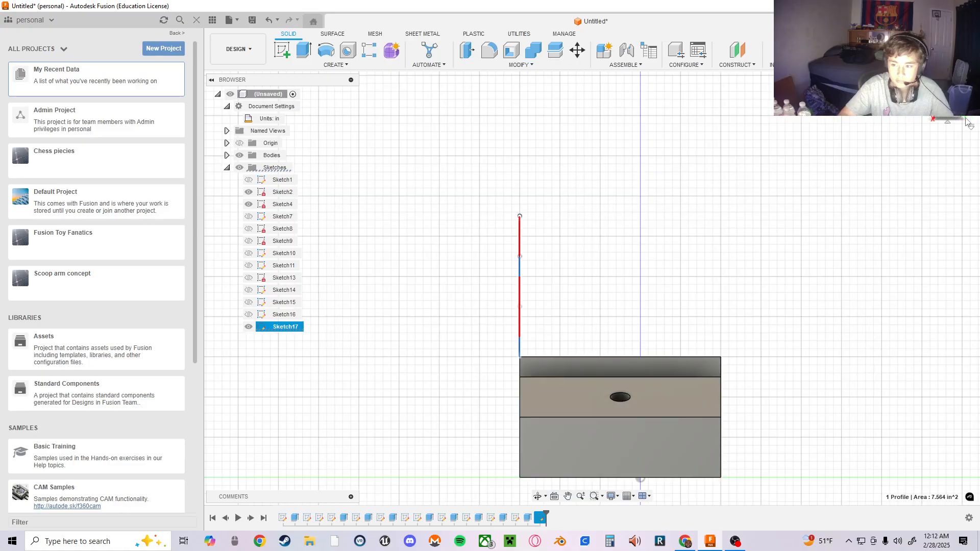
pyautogui.click(963, 110)
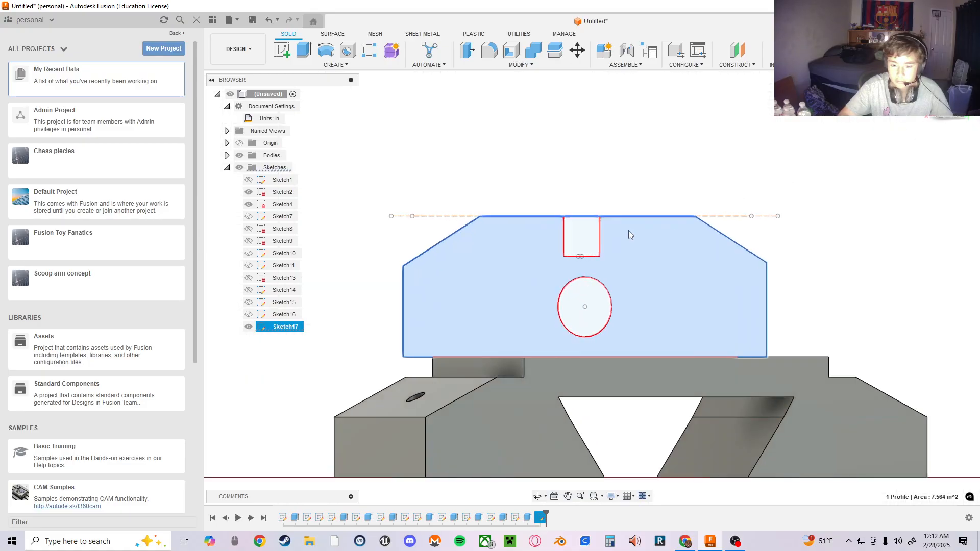
pyautogui.press('e')
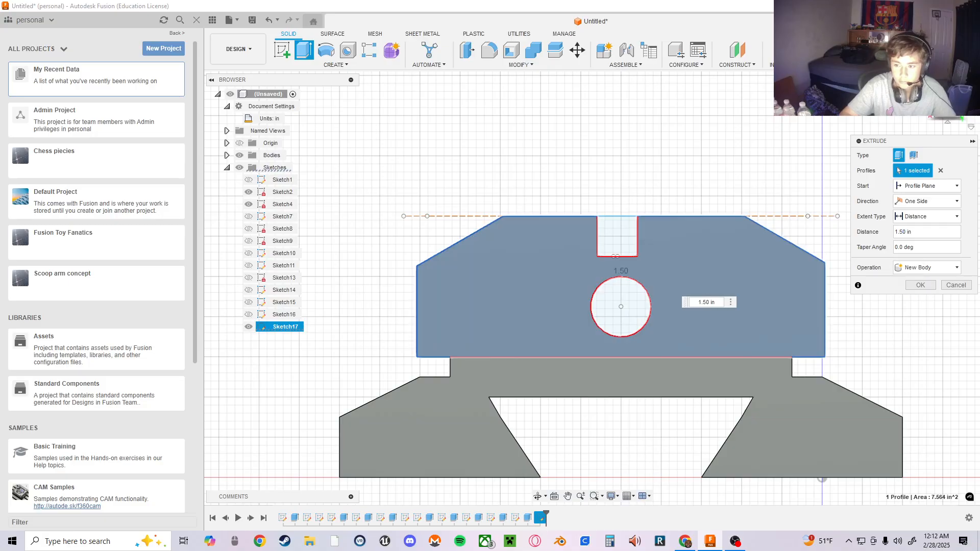
pyautogui.click(933, 102)
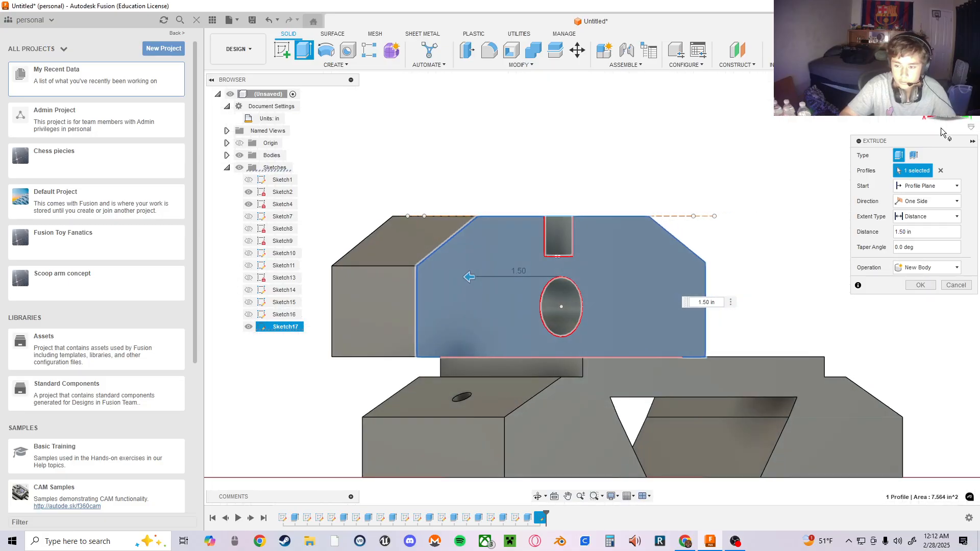
pyautogui.click(896, 232)
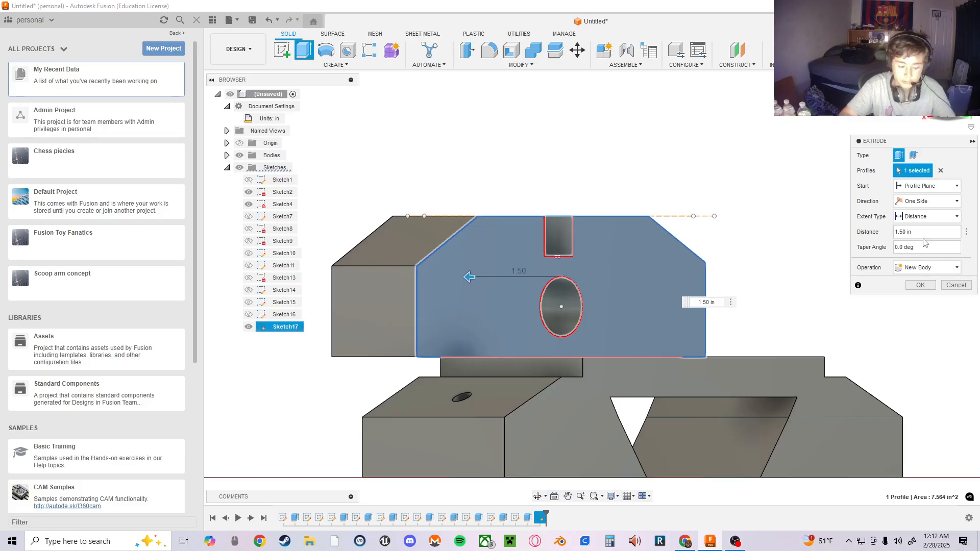
pyautogui.write('-')
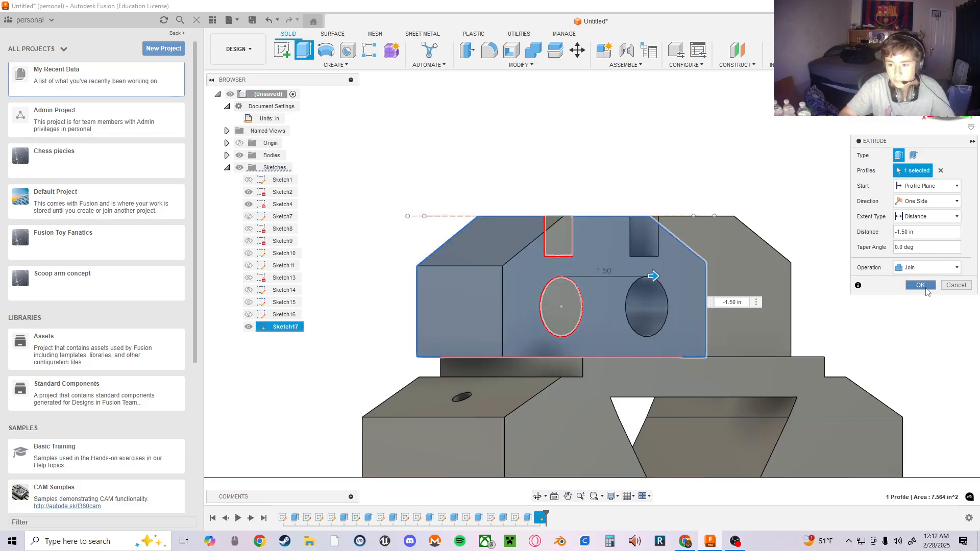
pyautogui.click(920, 285)
pyautogui.click(948, 118)
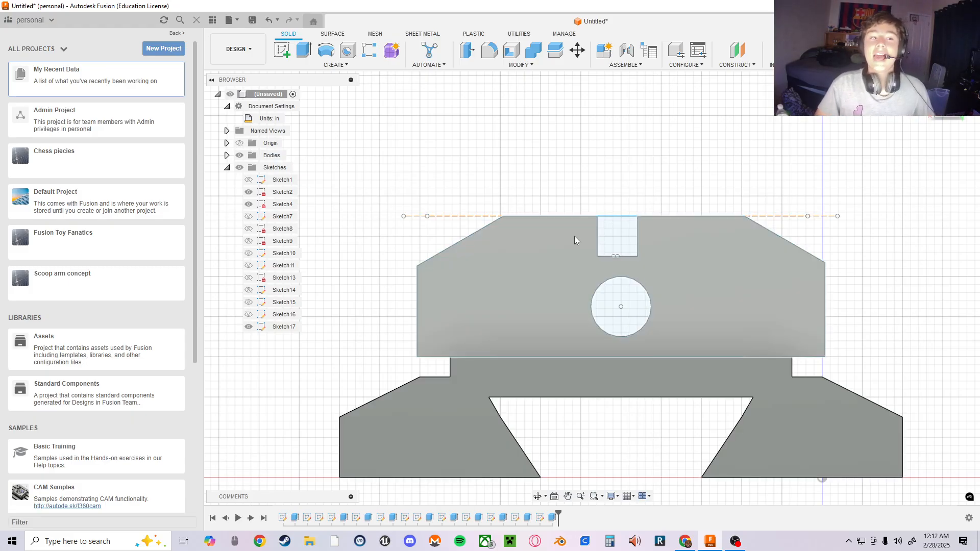
# - Start a new sketch on the floor face of the plate's notch
pyautogui.moveTo(669, 216)
pyautogui.mouseDown(button='middle')
pyautogui.moveTo(595, 289)
pyautogui.moveTo(585, 277)
pyautogui.mouseUp(button='middle')
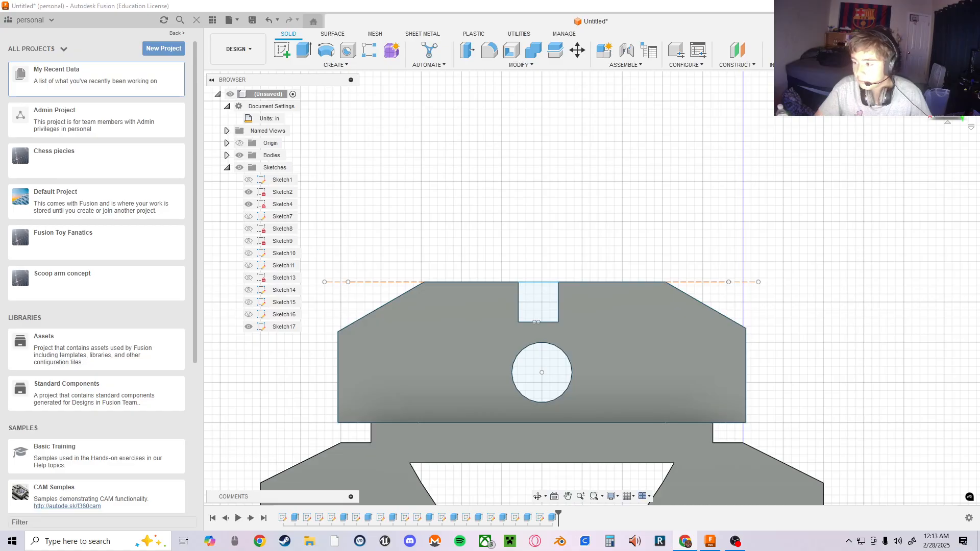
pyautogui.moveTo(604, 208); pyautogui.dragTo(613, 243, button='middle')
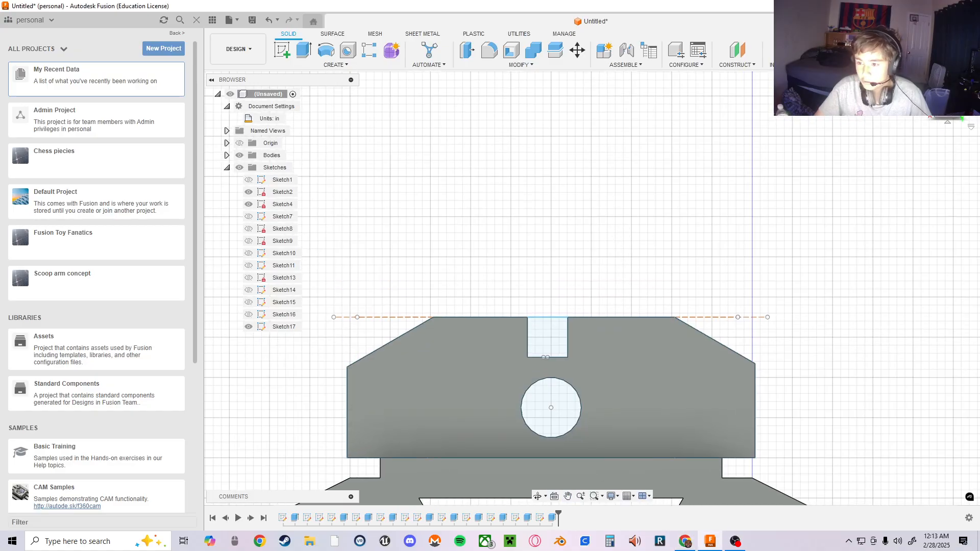
pyautogui.click(946, 89)
pyautogui.click(947, 95)
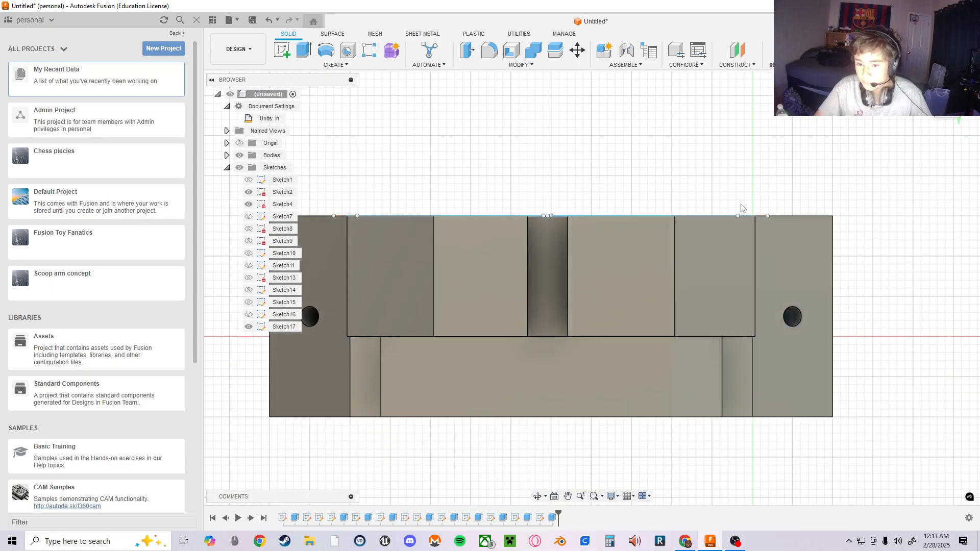
pyautogui.scroll(-2, 564, 260)
pyautogui.scroll(4, 522, 217)
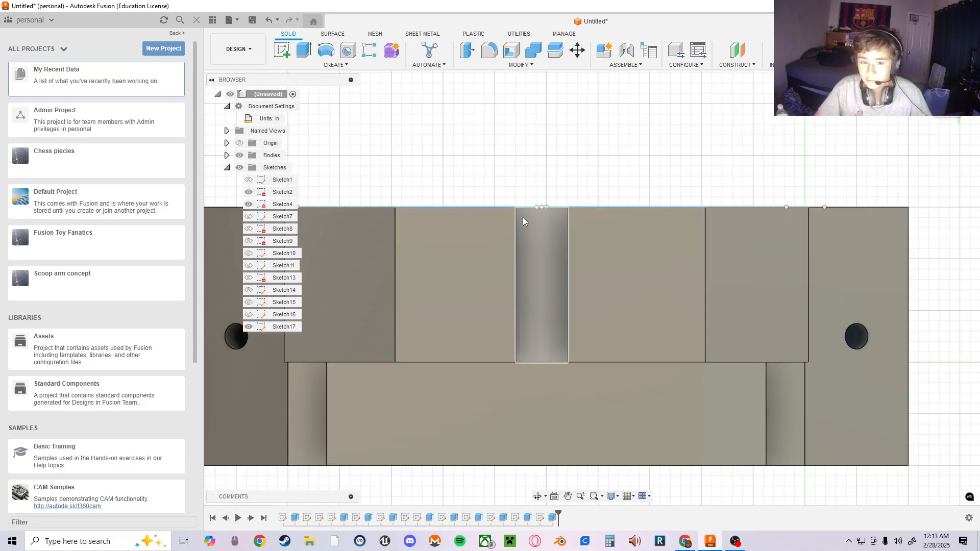
pyautogui.click(282, 49)
pyautogui.click(555, 261)
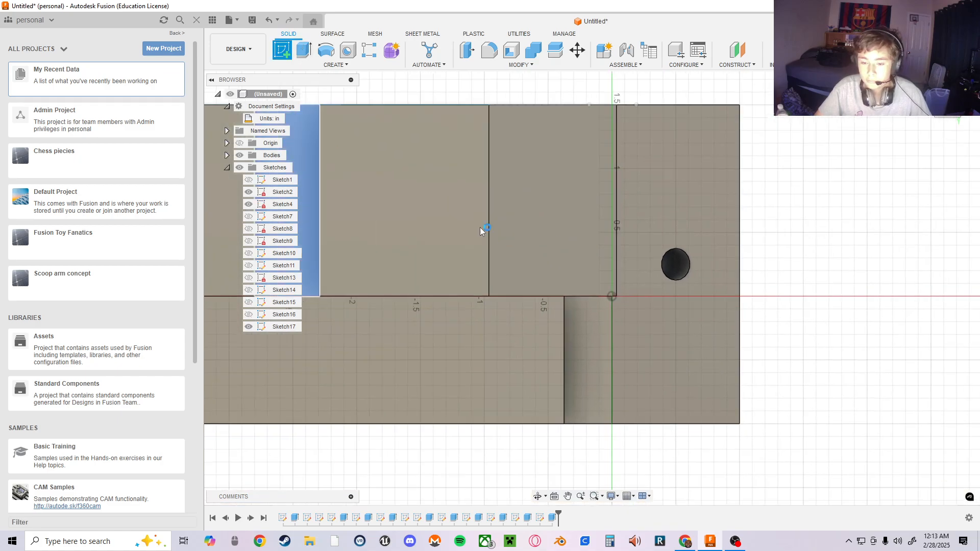
# - Draw a rectangle 0.438 in wide and 0.50 in deep from the midpoint of the notch floor's outer edge on the profile sketch side
pyautogui.press('r')
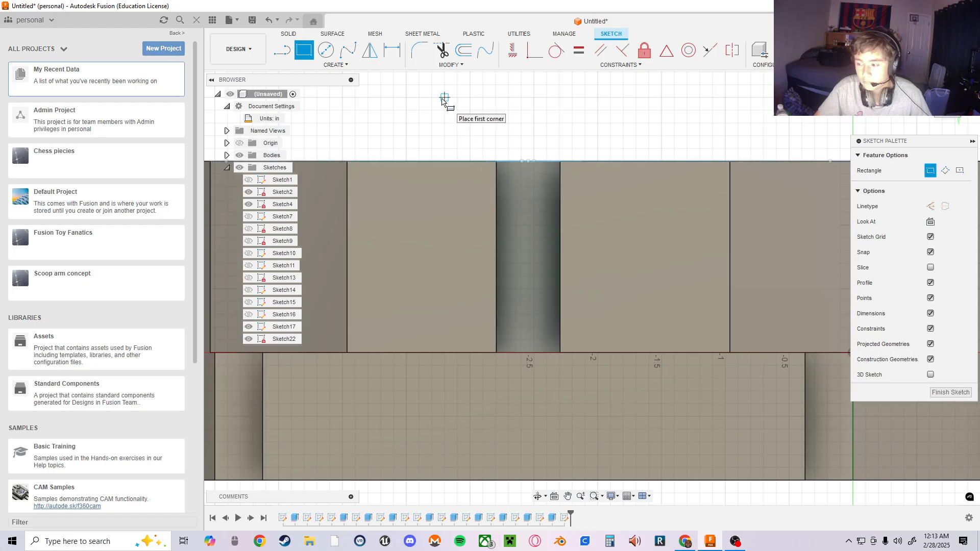
pyautogui.click(528, 161)
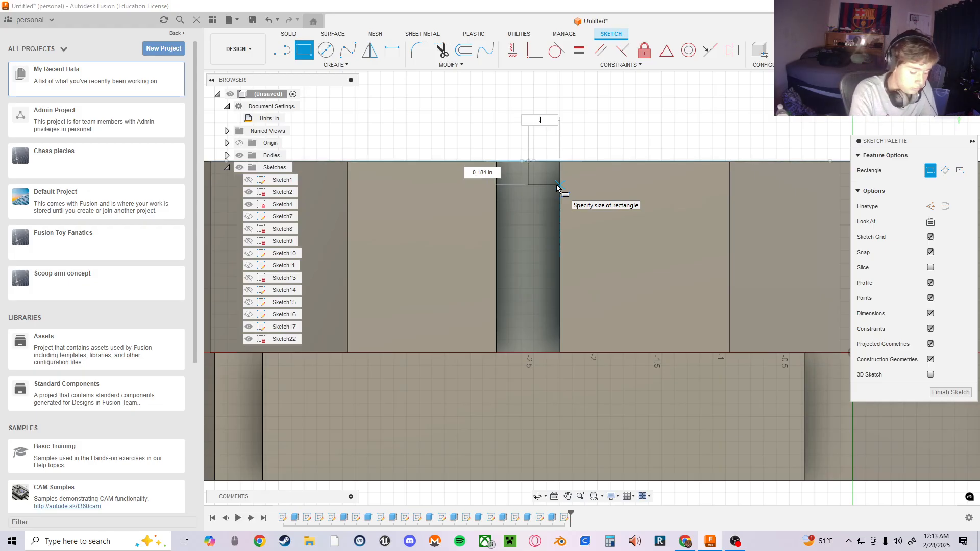
pyautogui.press('Tab')
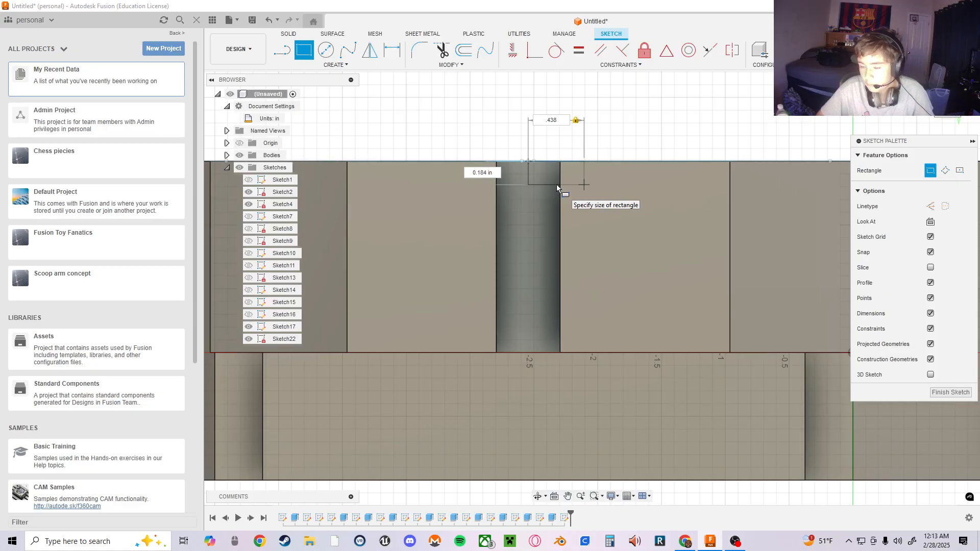
pyautogui.write('.5')
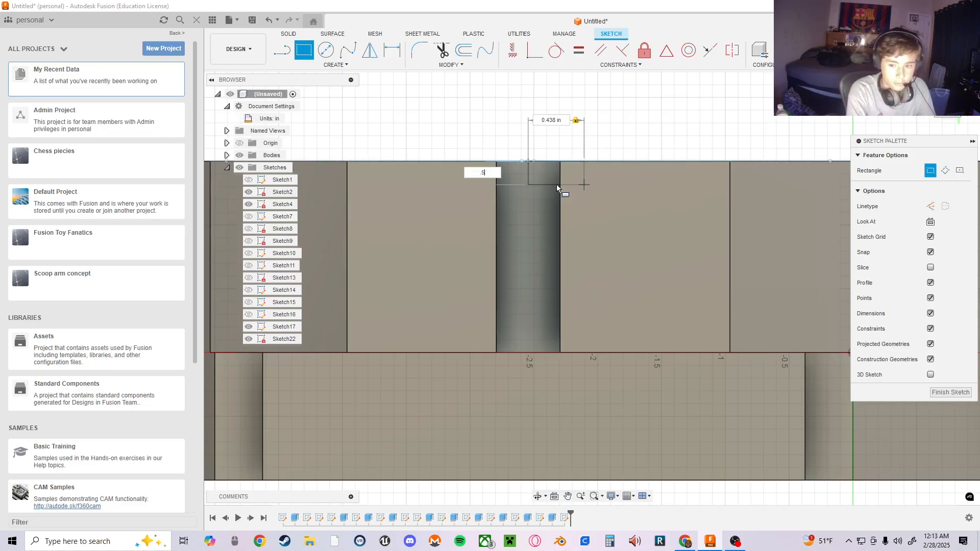
pyautogui.press('Return')
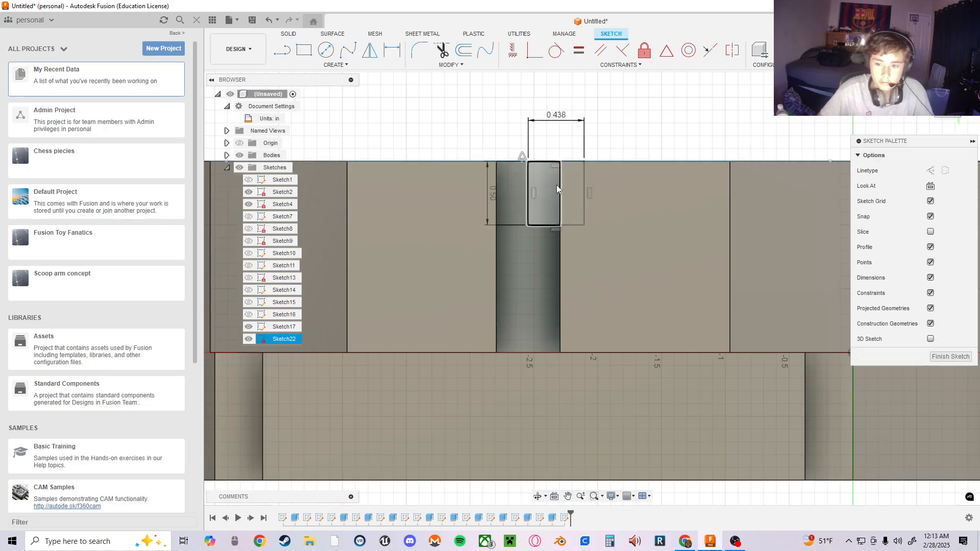
# - Mirror all four sides of the 0.438 by 0.50 in rectangle about its edge on the notch centerline
pyautogui.scroll(3, 556, 185)
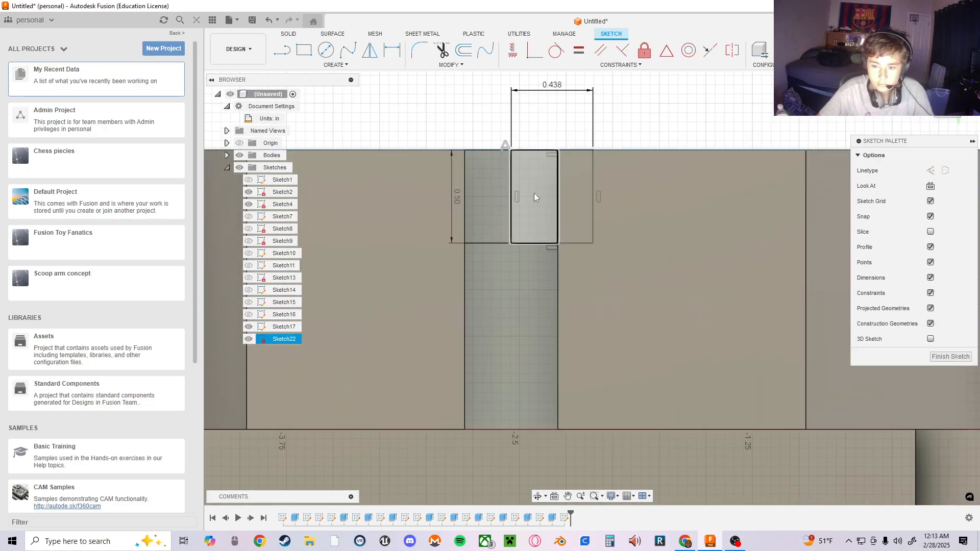
pyautogui.click(531, 194)
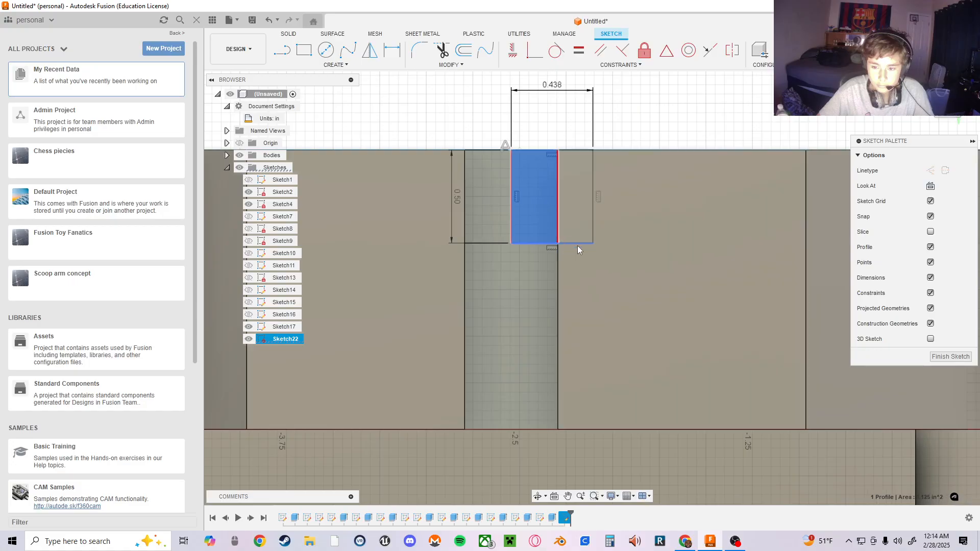
pyautogui.click(577, 244)
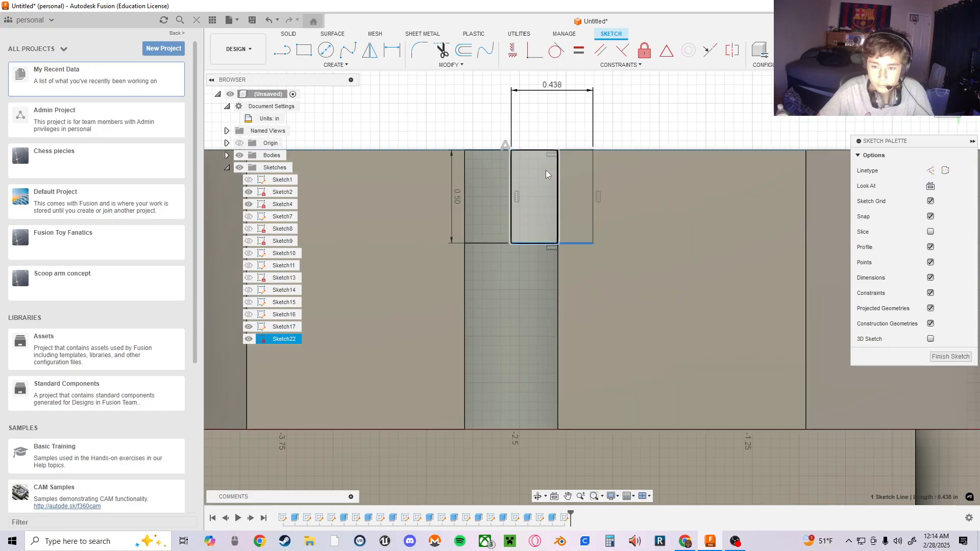
pyautogui.click(370, 49)
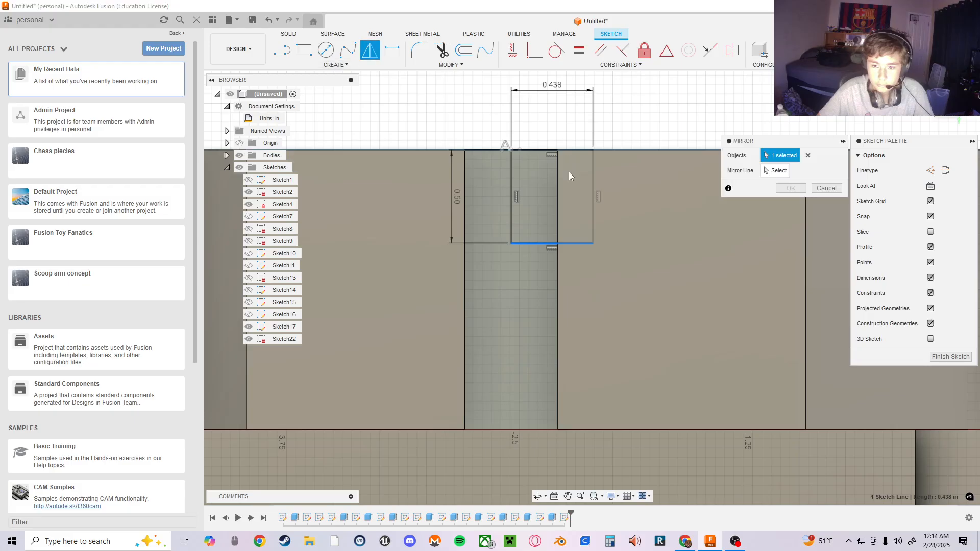
pyautogui.click(512, 204)
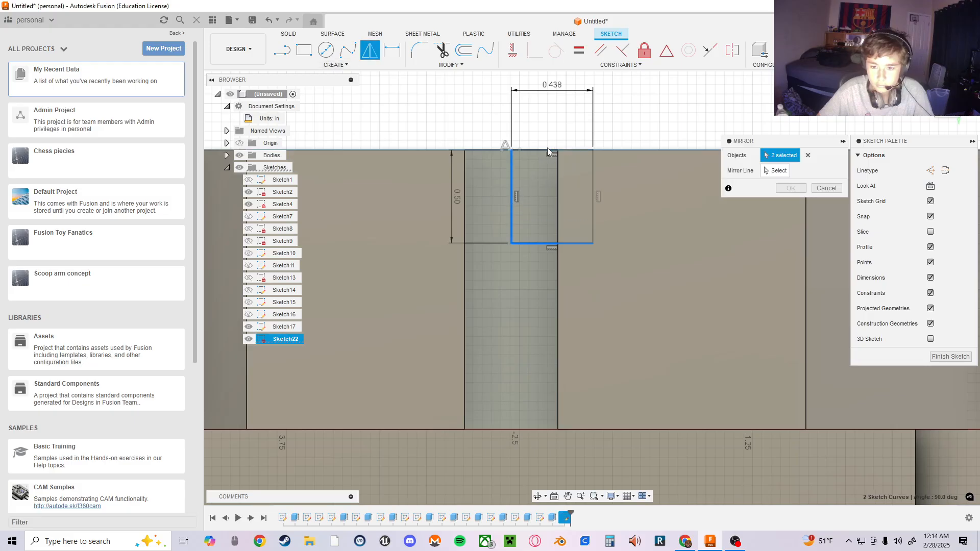
pyautogui.click(592, 181)
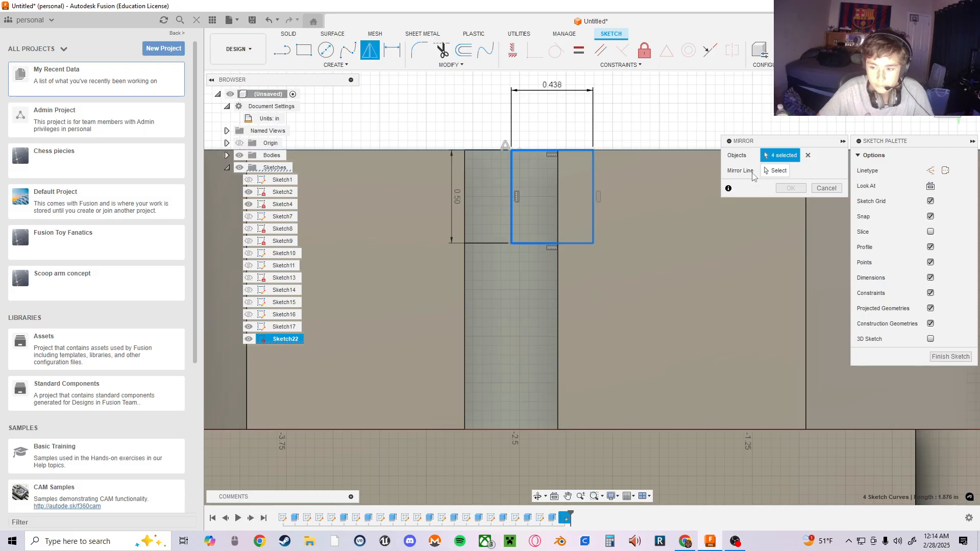
pyautogui.click(769, 173)
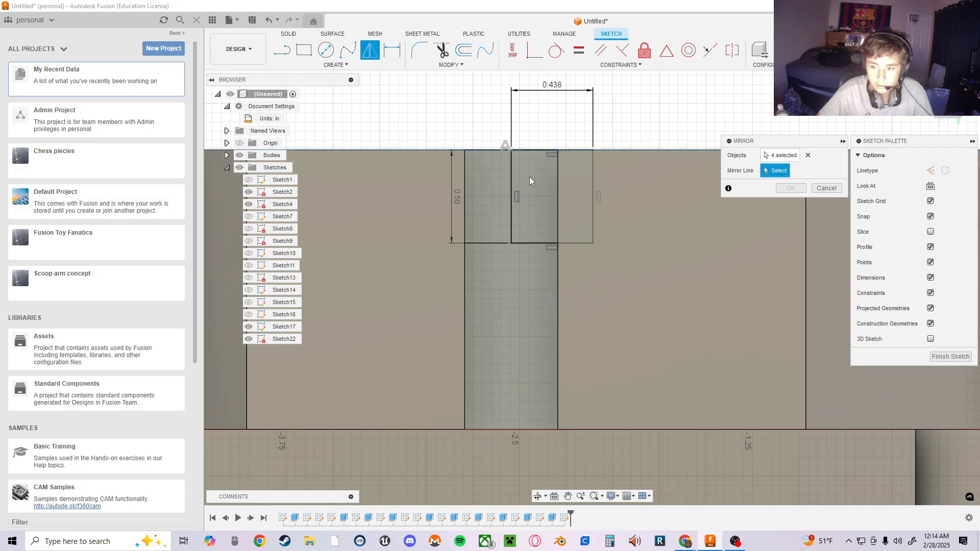
pyautogui.click(510, 185)
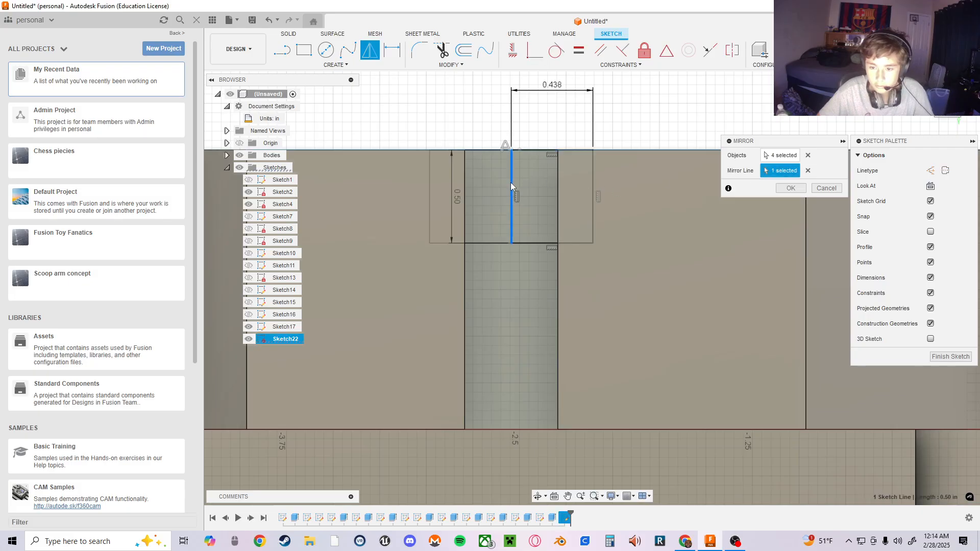
pyautogui.click(788, 188)
# - Examine how the mirrored rectangles sit against the notch floor and walls from several view directions
pyautogui.moveTo(485, 200); pyautogui.dragTo(513, 234, button='middle')
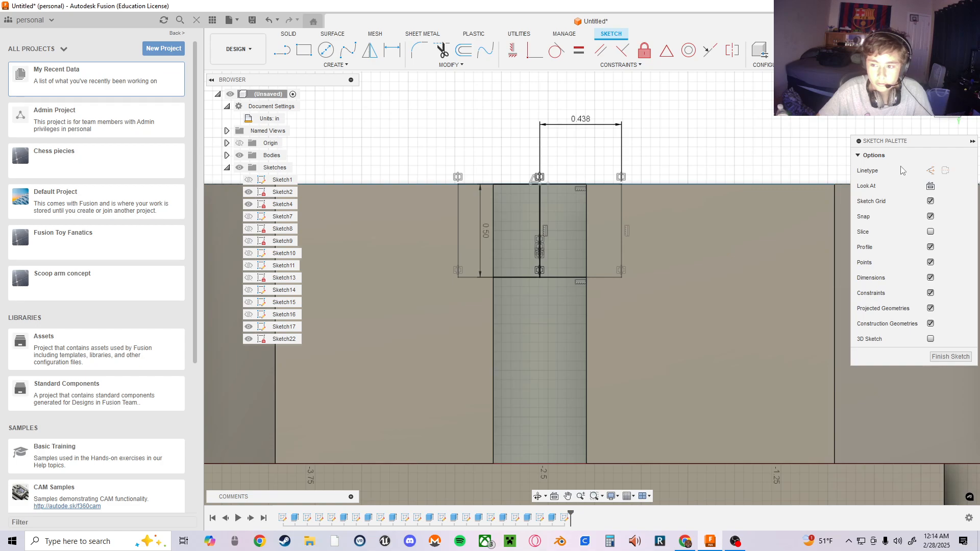
pyautogui.click(947, 115)
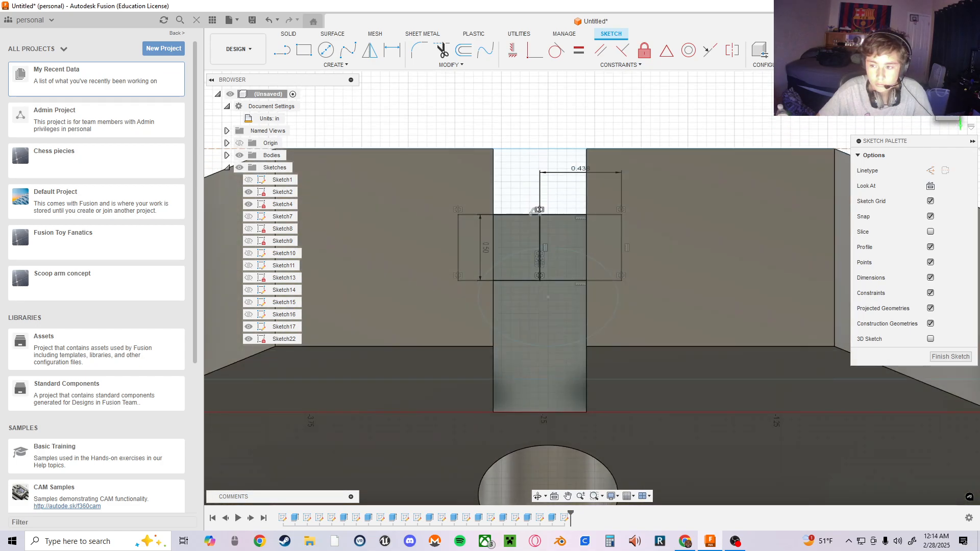
pyautogui.moveTo(562, 246); pyautogui.dragTo(675, 305, button='middle')
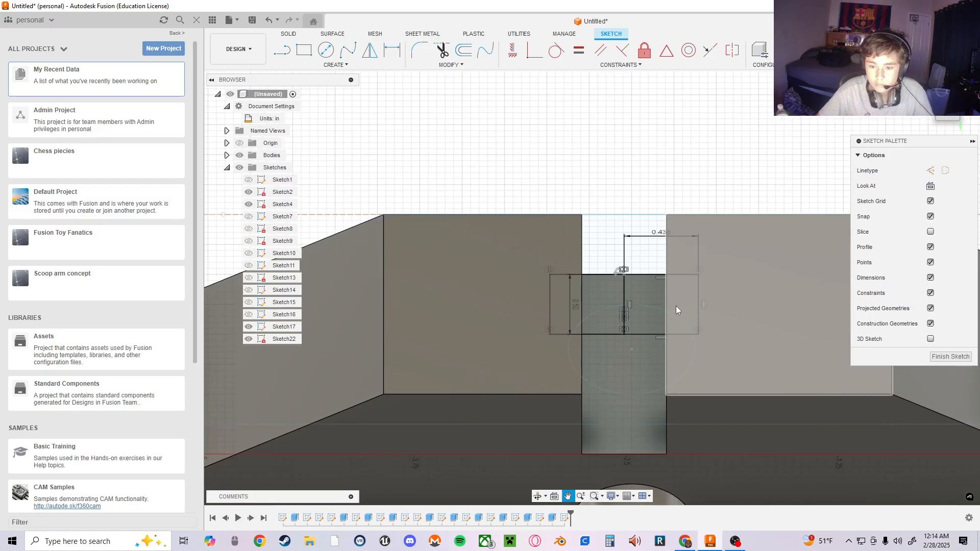
pyautogui.scroll(-1, 635, 295)
pyautogui.scroll(1, 734, 291)
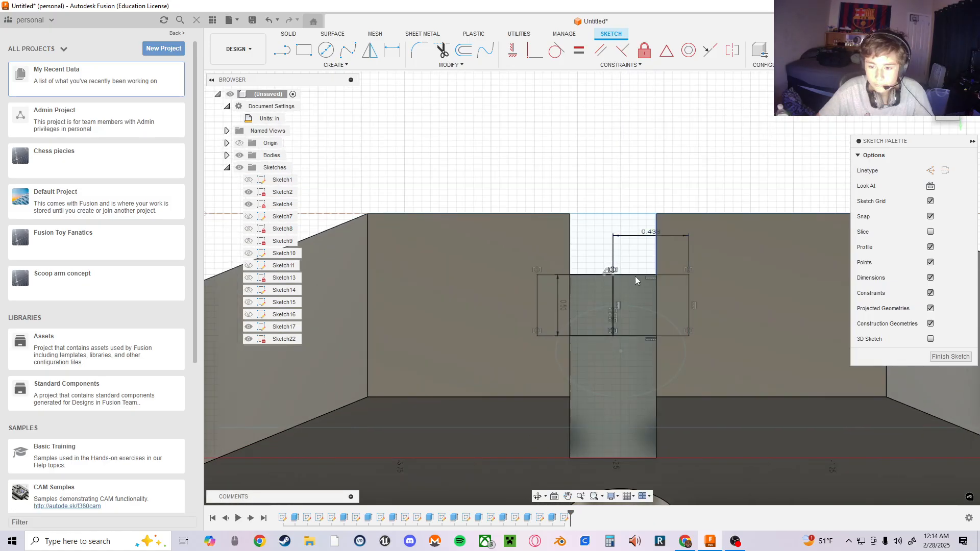
pyautogui.click(946, 118)
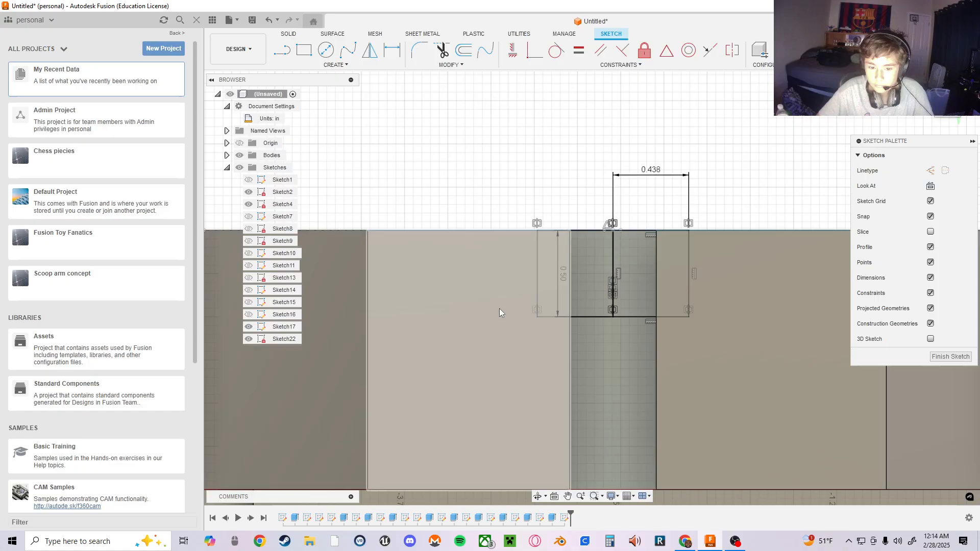
pyautogui.click(249, 339)
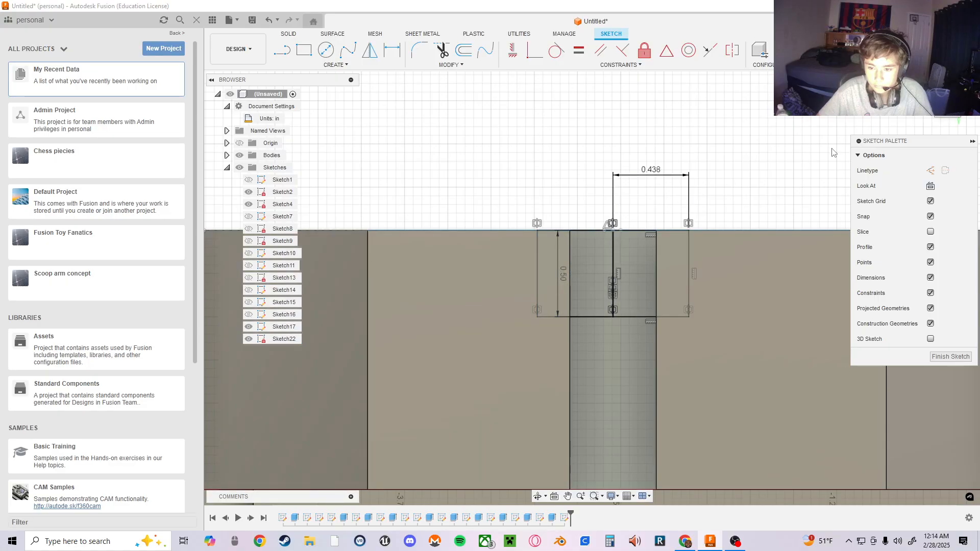
pyautogui.moveTo(625, 265); pyautogui.dragTo(605, 118, button='middle')
pyautogui.scroll(-2, 616, 209)
pyautogui.moveTo(651, 193); pyautogui.dragTo(616, 420, button='middle')
pyautogui.scroll(5, 511, 337)
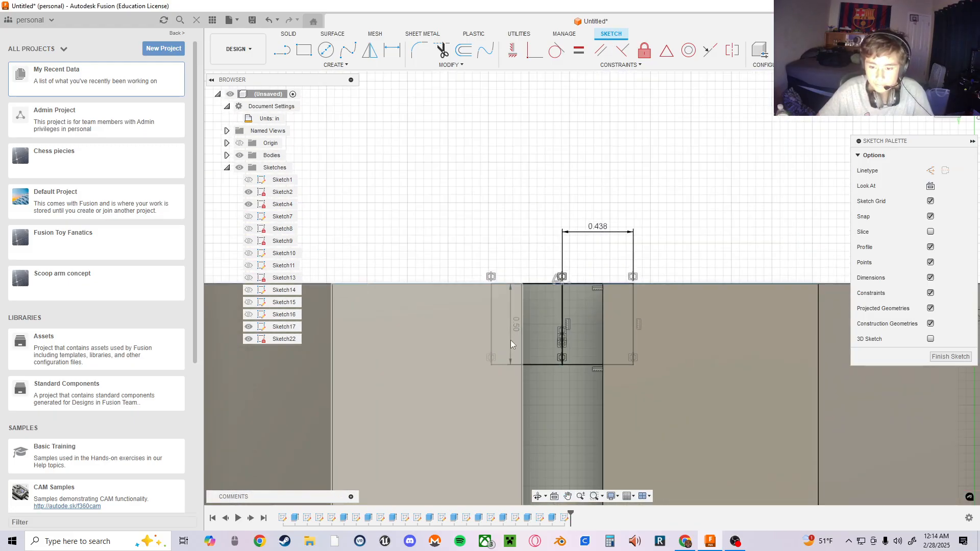
pyautogui.scroll(-5, 547, 359)
pyautogui.scroll(4, 546, 332)
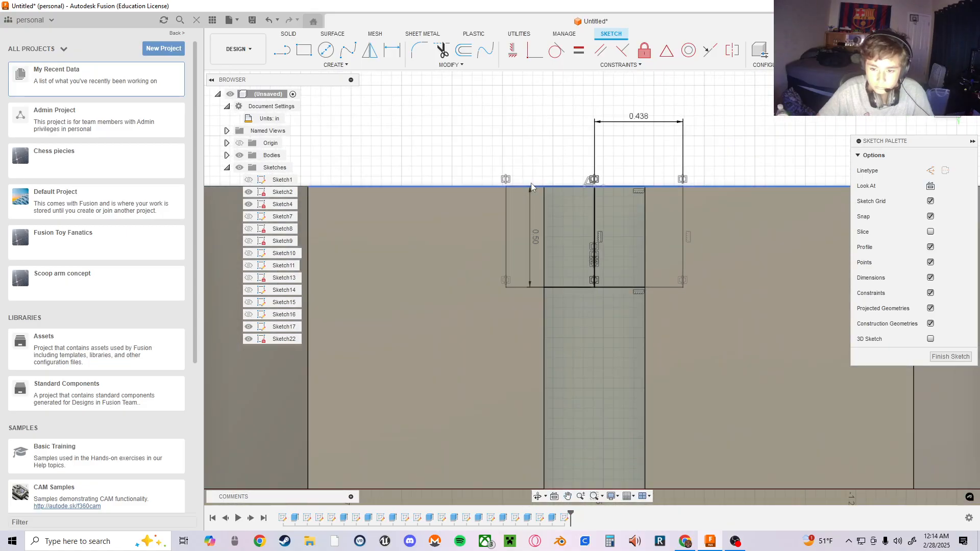
pyautogui.click(505, 211)
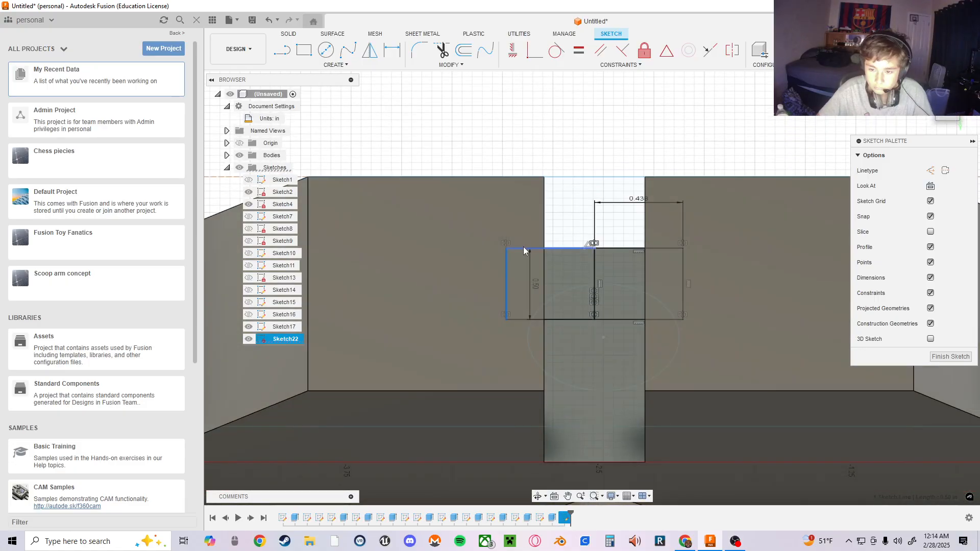
pyautogui.keyDown('ctrl'); pyautogui.click(522, 247); pyautogui.keyUp('ctrl')
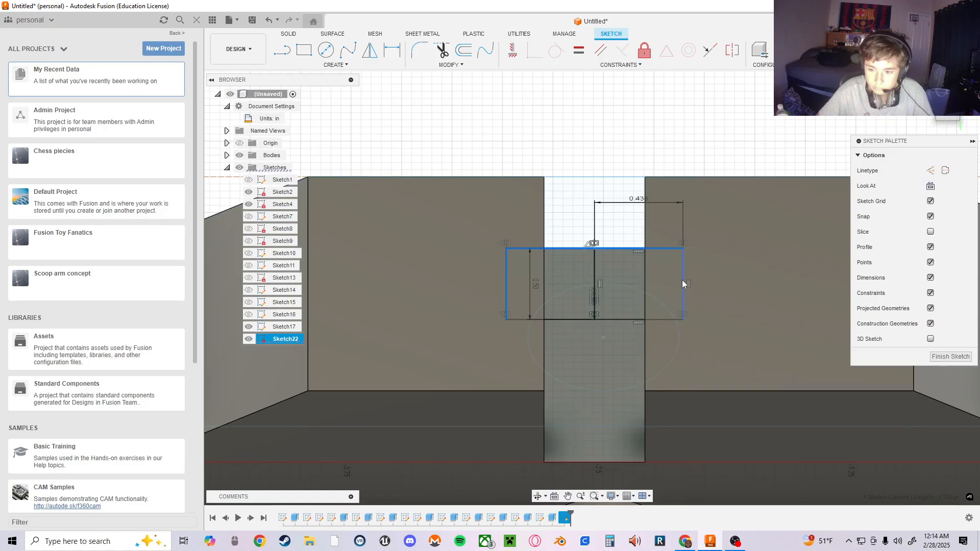
pyautogui.keyDown('ctrl'); pyautogui.click(683, 280); pyautogui.keyUp('ctrl')
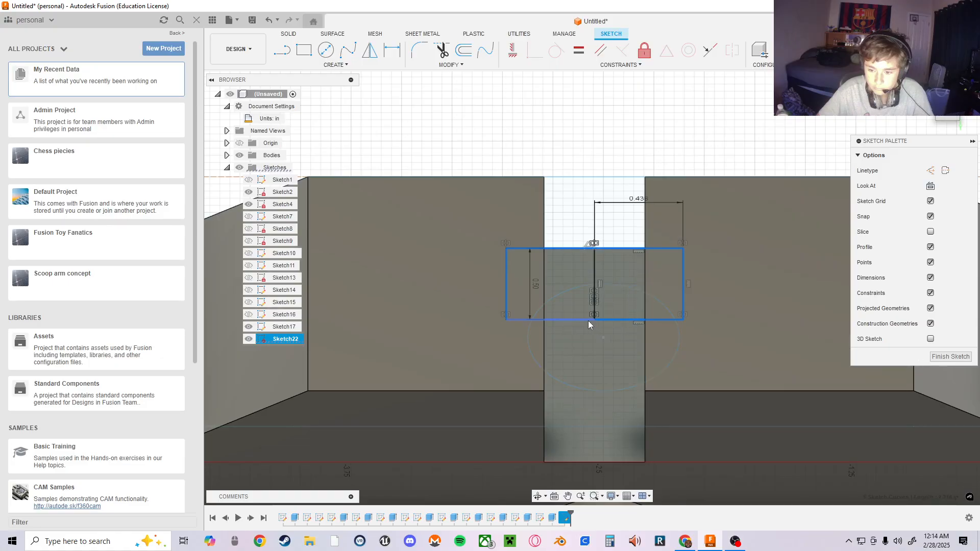
pyautogui.press('e')
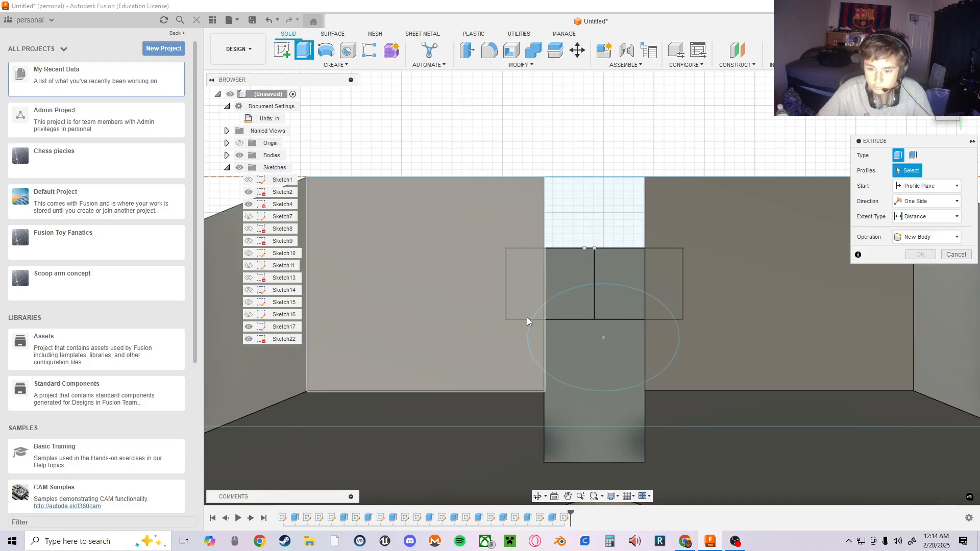
pyautogui.click(565, 303)
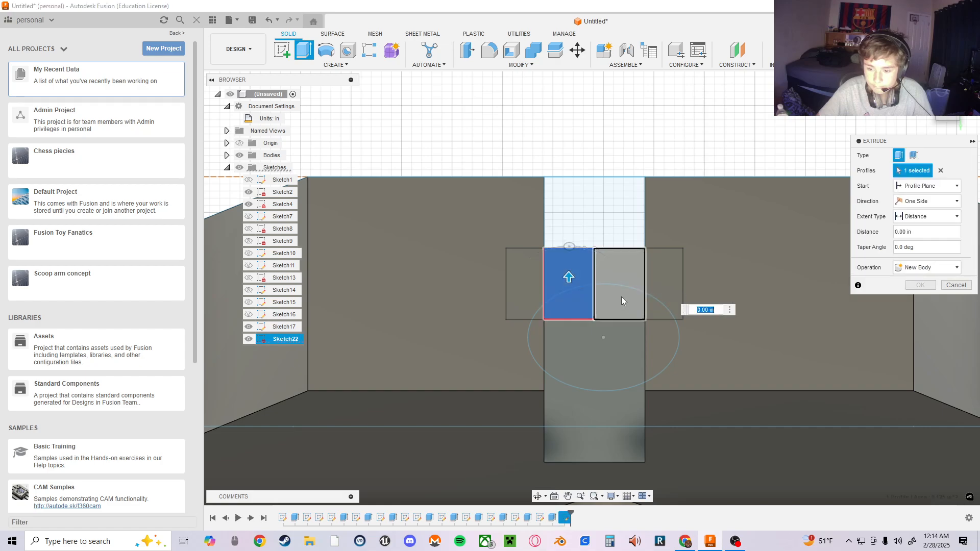
pyautogui.click(621, 295)
pyautogui.press('Escape')
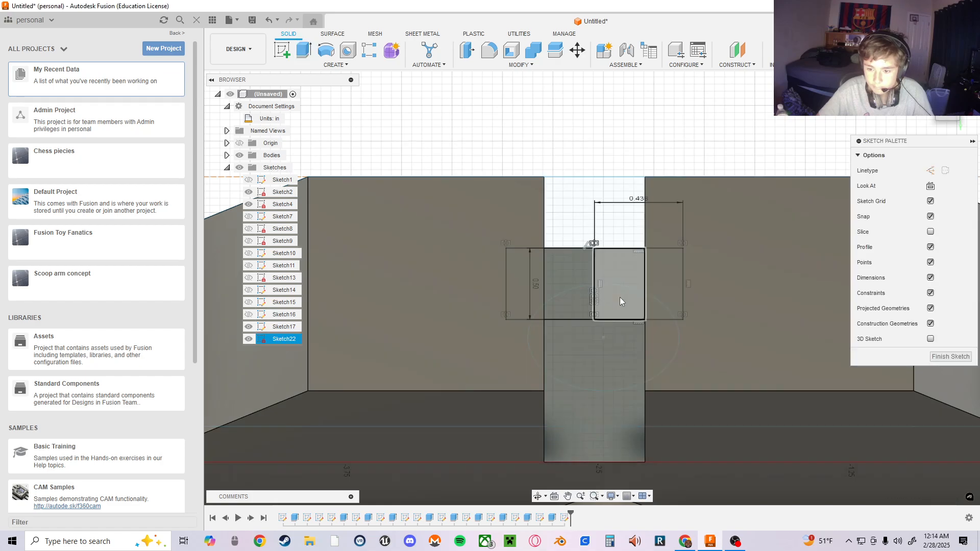
# - Undo the mirrored copy and the original rectangle in the notch floor sketch
pyautogui.moveTo(564, 291); pyautogui.dragTo(479, 296, button='middle')
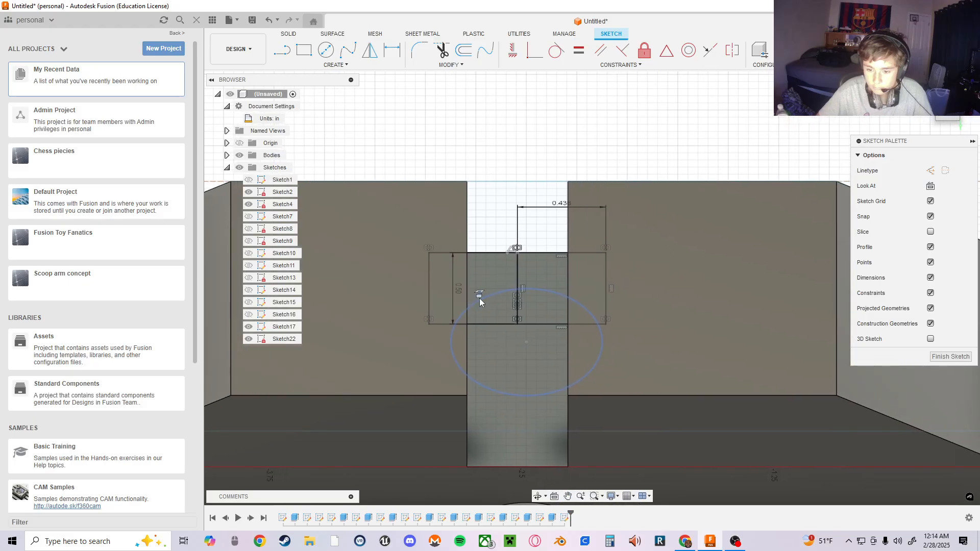
pyautogui.click(946, 106)
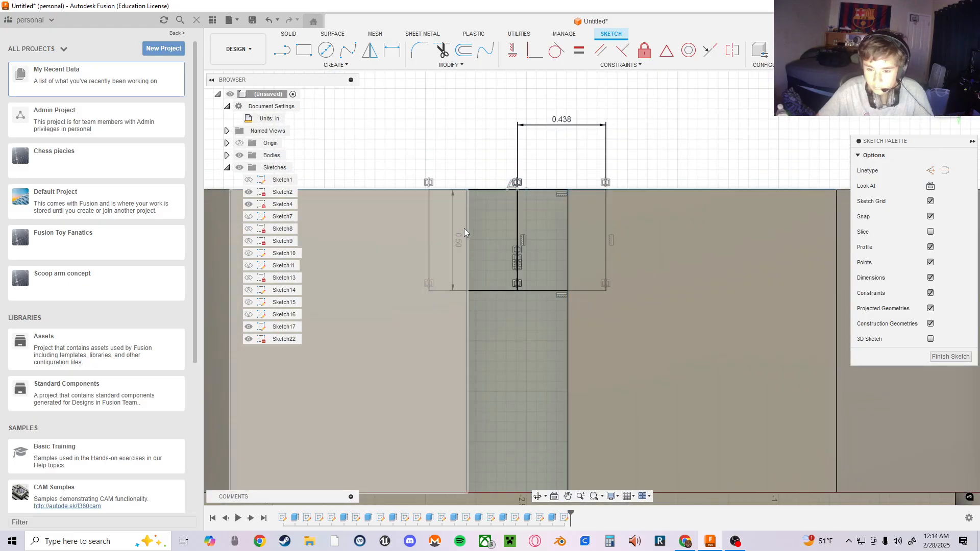
pyautogui.scroll(5, 462, 244)
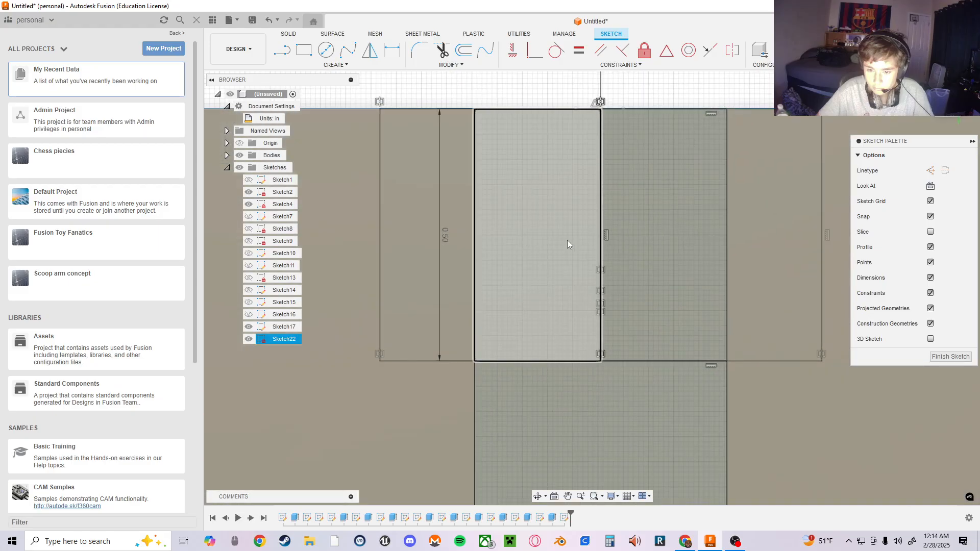
pyautogui.click(934, 100)
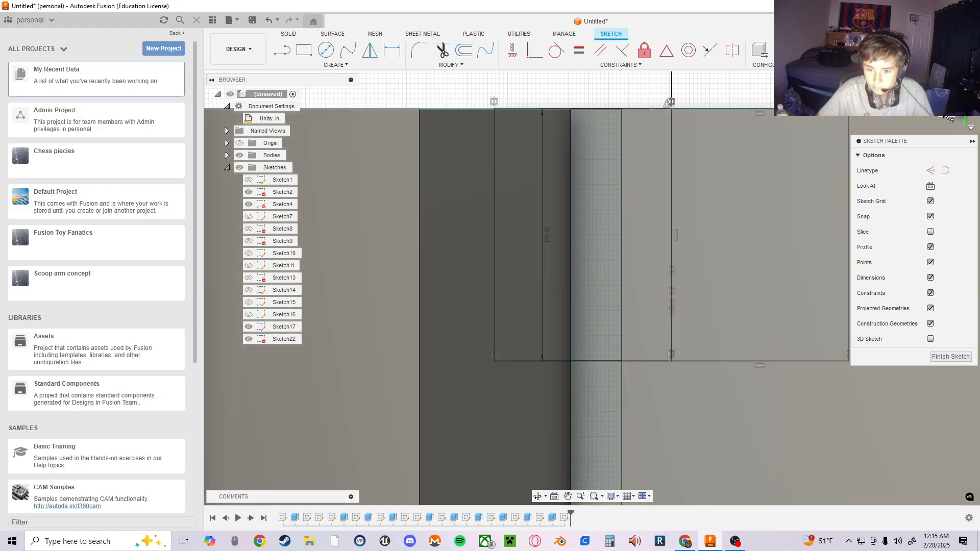
pyautogui.moveTo(603, 203); pyautogui.dragTo(693, 201, button='middle')
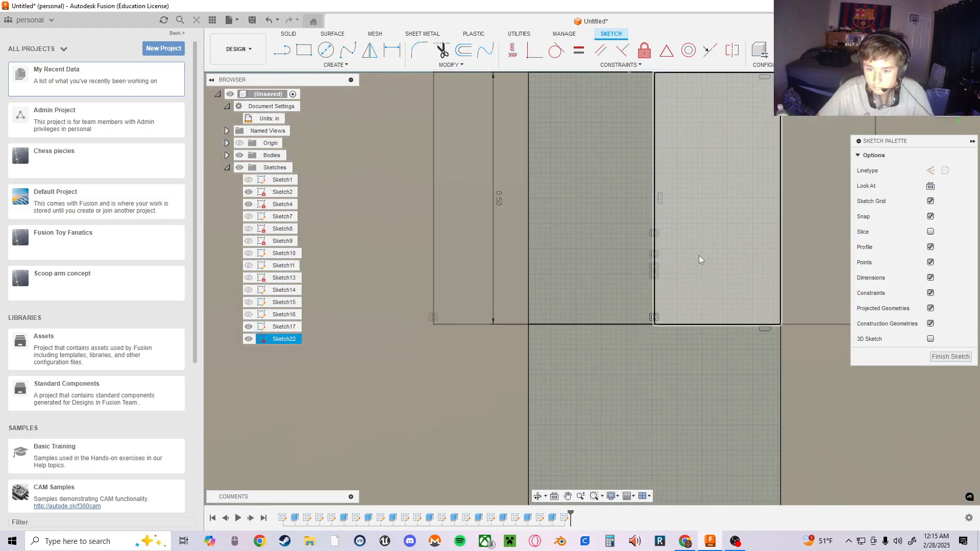
pyautogui.moveTo(699, 258)
pyautogui.keyDown('shift'); pyautogui.mouseDown(button='middle')
pyautogui.moveTo(679, 254)
pyautogui.moveTo(712, 360)
pyautogui.moveTo(717, 196)
pyautogui.moveTo(696, 263)
pyautogui.moveTo(690, 353)
pyautogui.moveTo(672, 376)
pyautogui.moveTo(684, 398)
pyautogui.moveTo(705, 292)
pyautogui.moveTo(768, 278)
pyautogui.moveTo(787, 286)
pyautogui.mouseUp(button='middle'); pyautogui.keyUp('shift')
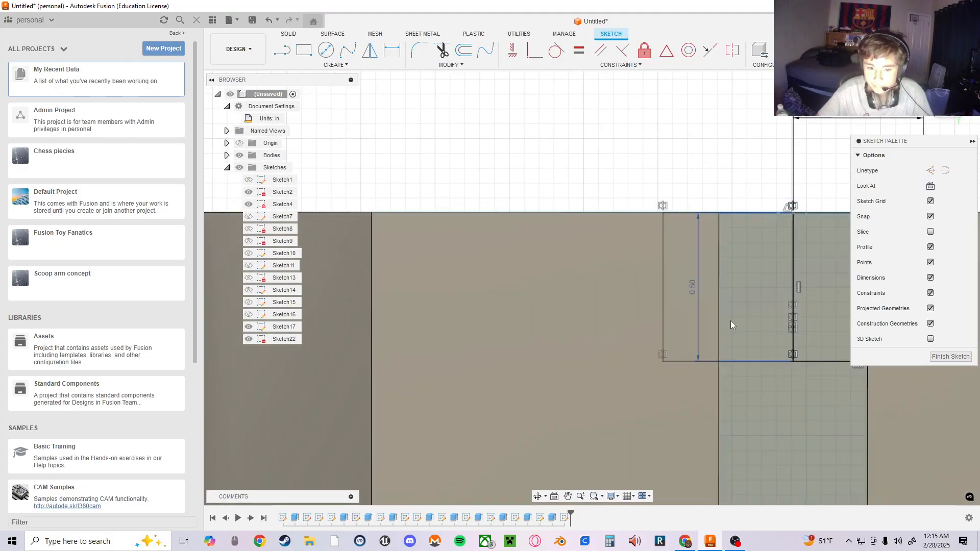
pyautogui.moveTo(736, 324); pyautogui.dragTo(542, 293, button='middle')
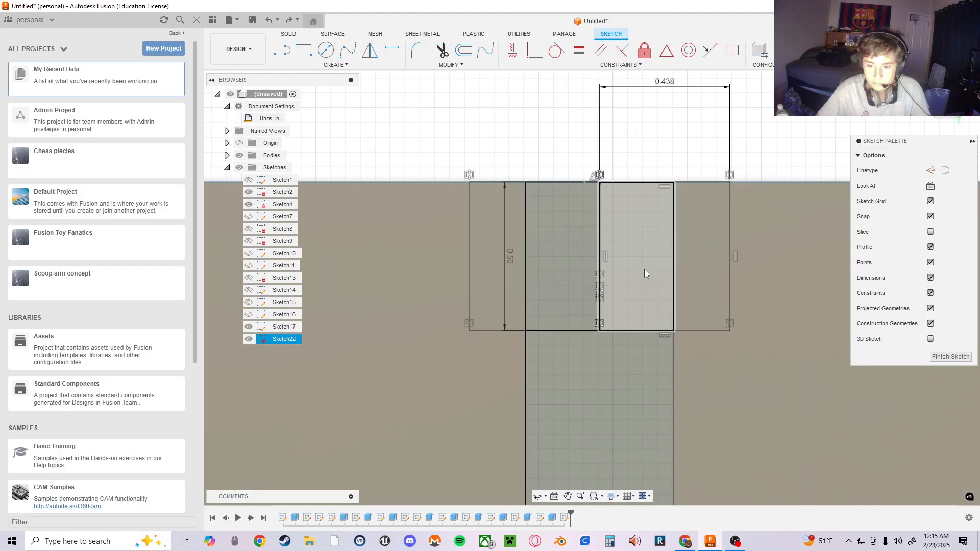
pyautogui.hotkey('ctrl', 'z')
pyautogui.hotkey('ctrl', 'z')
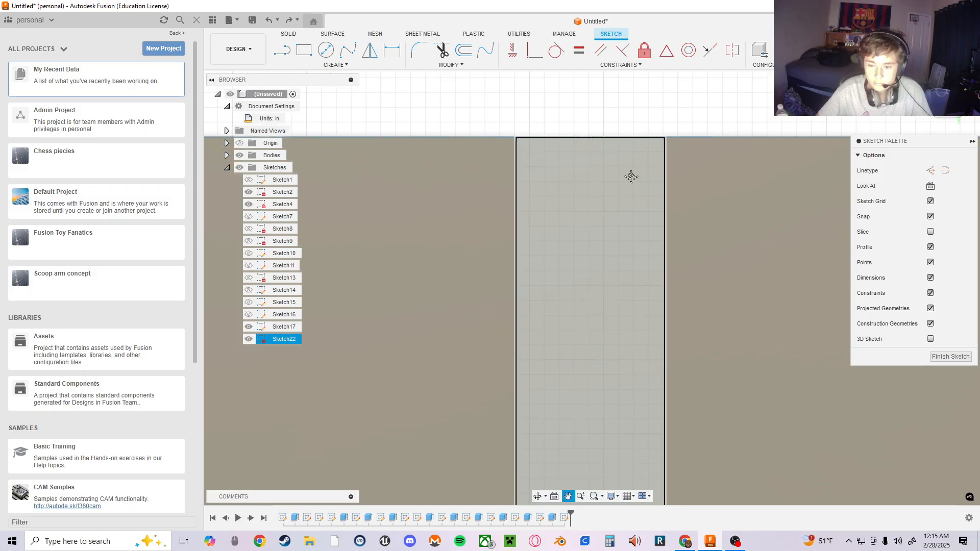
# - Draw a rectangle 0.438 in wide and 0.50 in high outside the plate, with its lower side on the notch floor's outer edge
pyautogui.click(304, 49)
pyautogui.moveTo(694, 218)
pyautogui.mouseDown(button='middle')
pyautogui.moveTo(671, 319)
pyautogui.moveTo(676, 384)
pyautogui.mouseUp(button='middle')
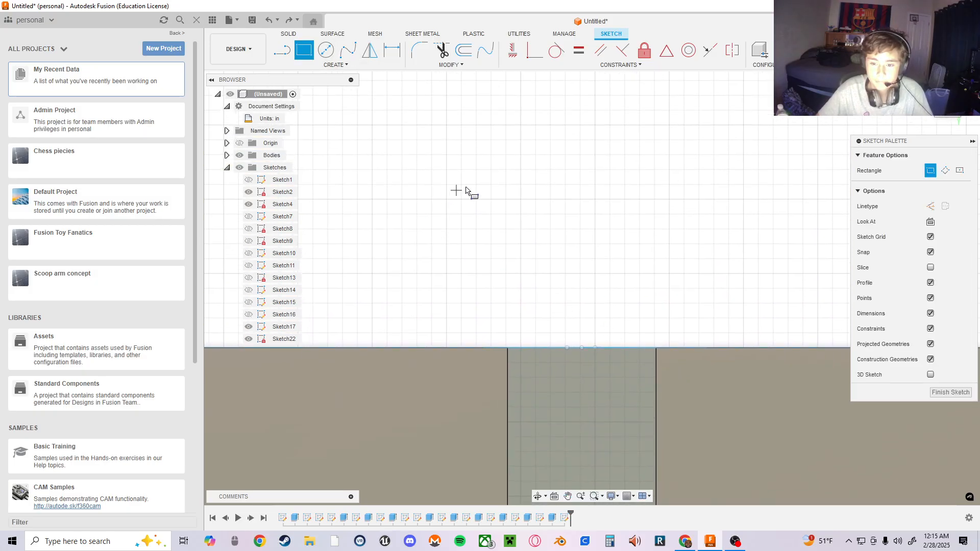
pyautogui.click(447, 200)
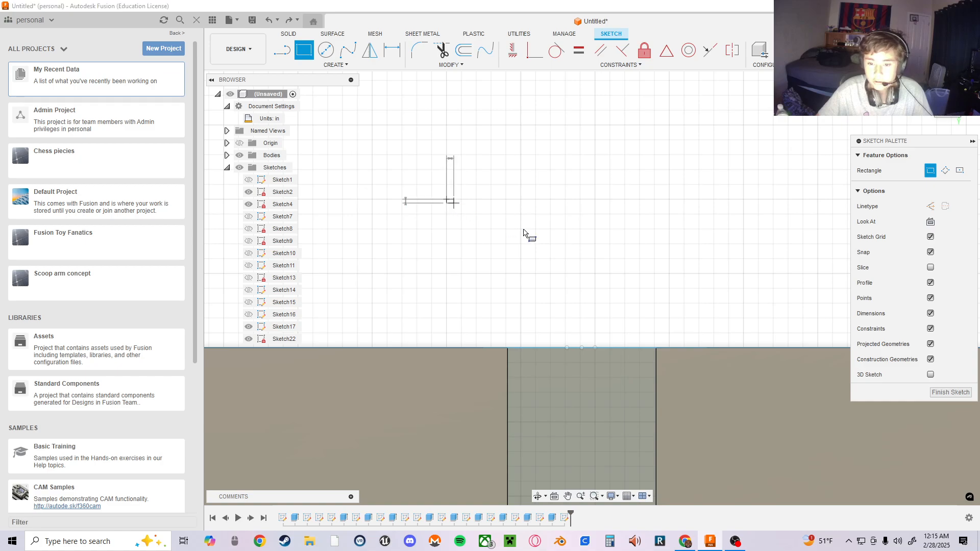
pyautogui.write('.4')
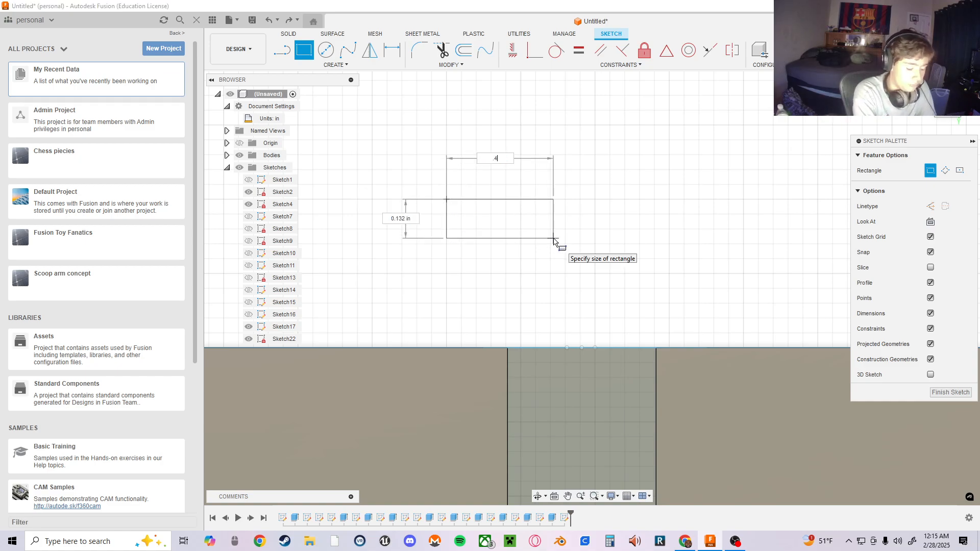
pyautogui.write('38')
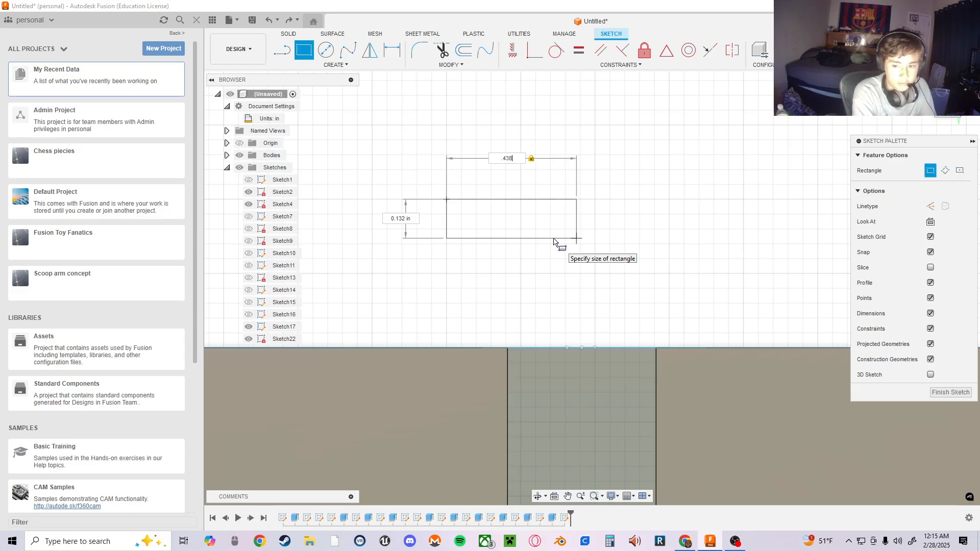
pyautogui.press('Tab')
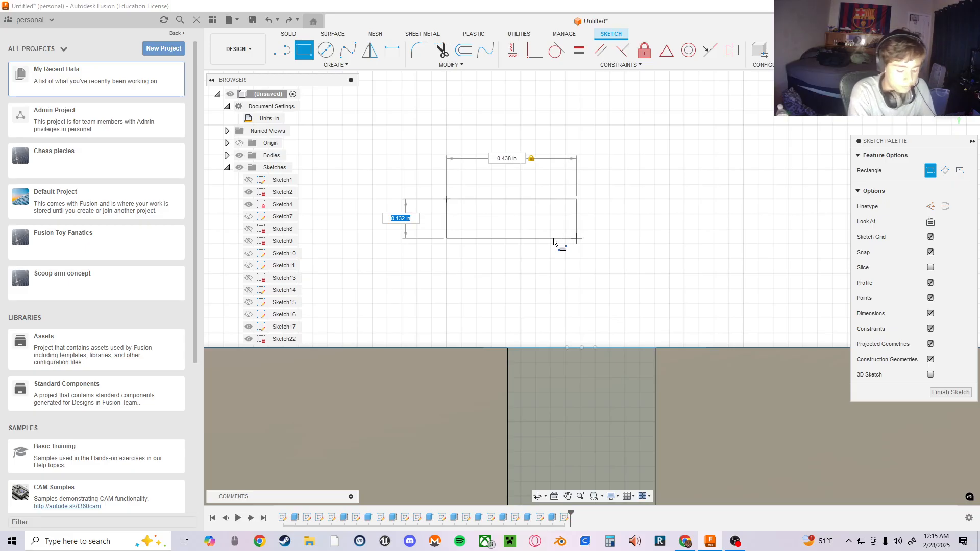
pyautogui.press('Tab')
pyautogui.press('Return')
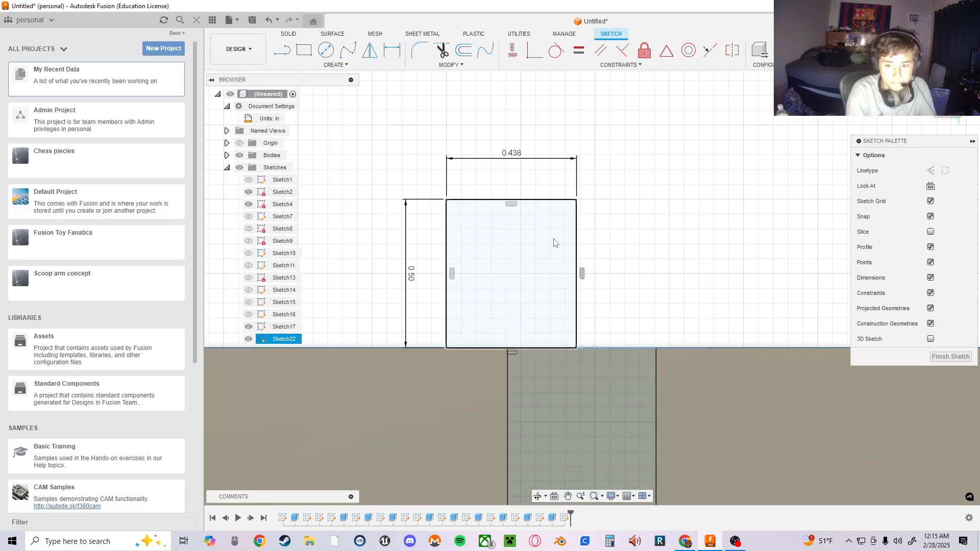
pyautogui.click(554, 241)
# - Draw a 0.50 in guide line from the midpoint of the notch floor's outer edge straight into the notch
pyautogui.moveTo(667, 332); pyautogui.dragTo(661, 249, button='middle')
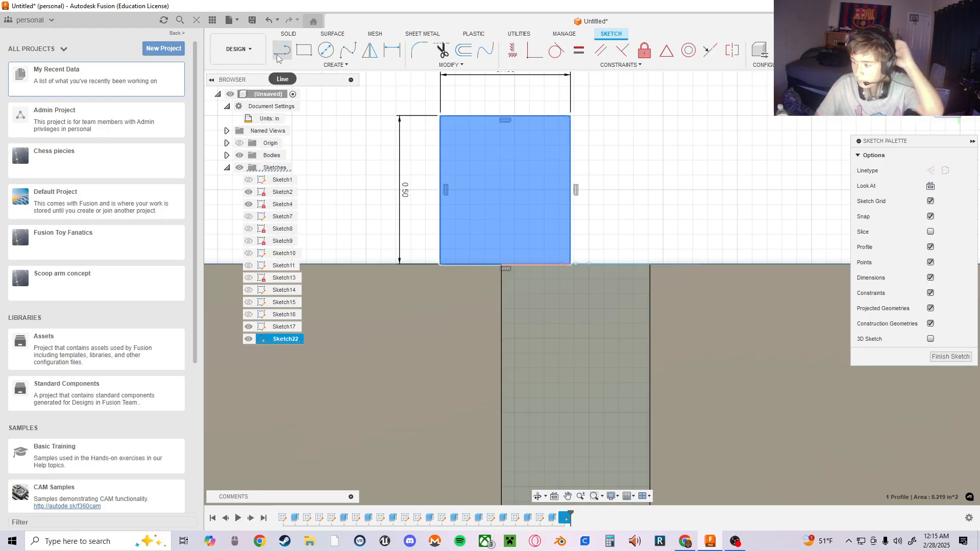
pyautogui.moveTo(678, 376)
pyautogui.mouseDown(button='middle')
pyautogui.moveTo(627, 348)
pyautogui.moveTo(620, 366)
pyautogui.mouseUp(button='middle')
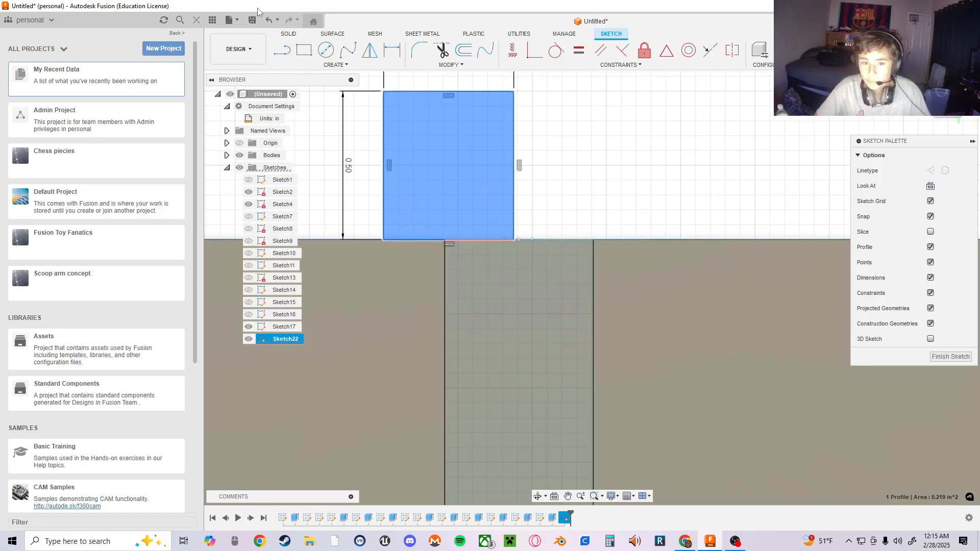
pyautogui.click(282, 50)
pyautogui.click(519, 241)
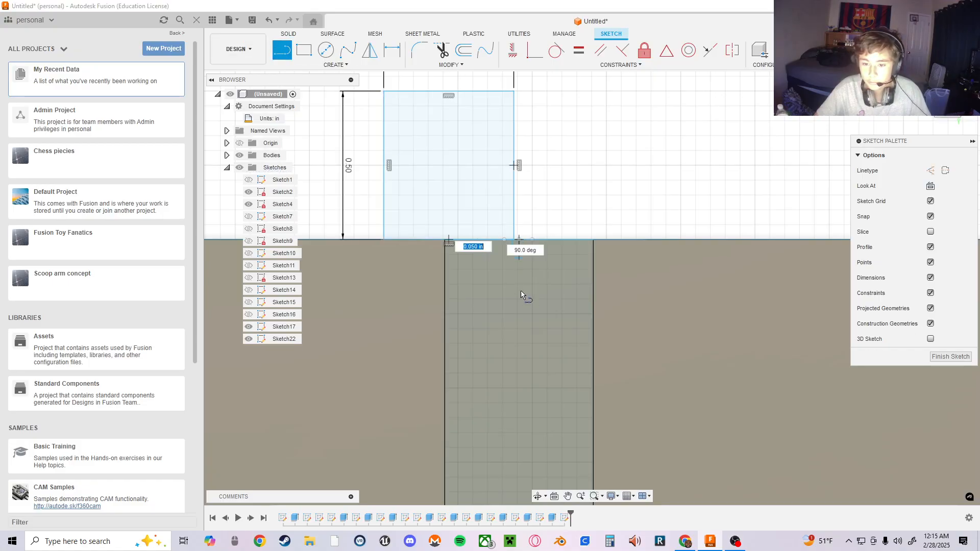
pyautogui.write('0.5')
pyautogui.press('Return')
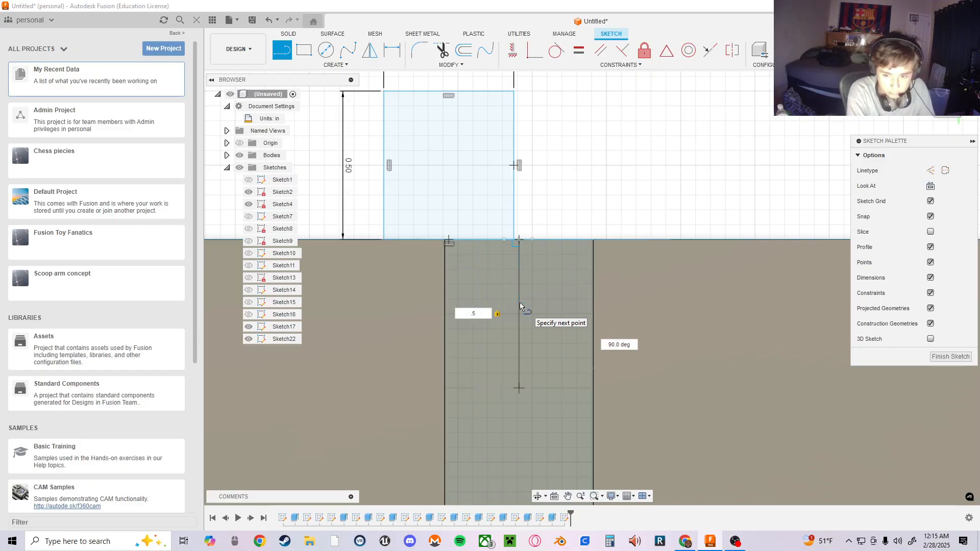
pyautogui.press('Escape')
pyautogui.press('Escape')
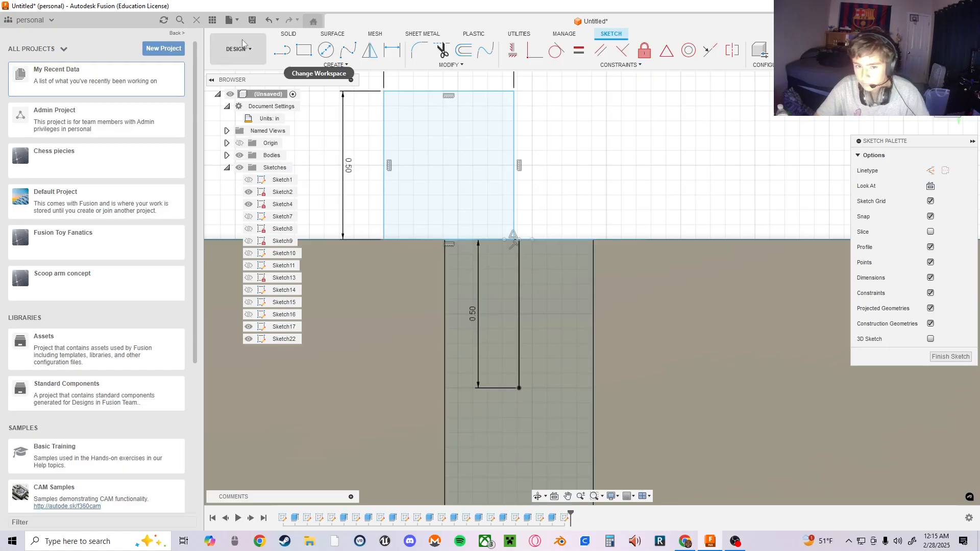
# - Draw a short perpendicular line from the guide line's inner end and fix both lines in place
pyautogui.click(282, 50)
pyautogui.click(522, 390)
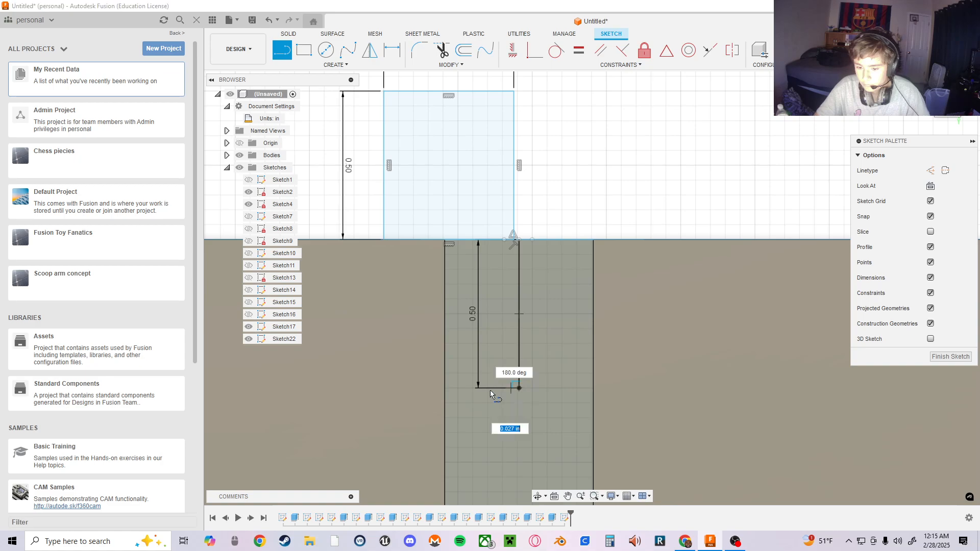
pyautogui.click(475, 388)
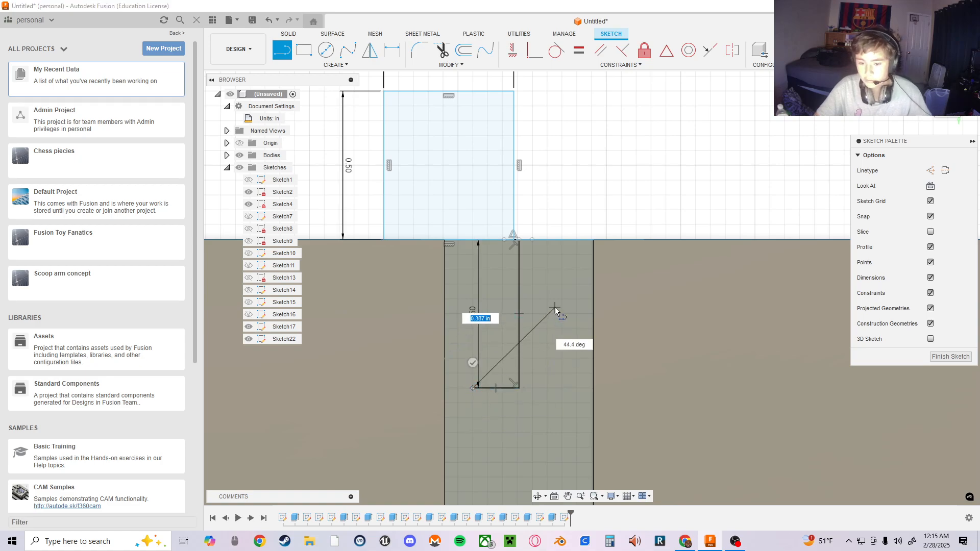
pyautogui.press('Escape')
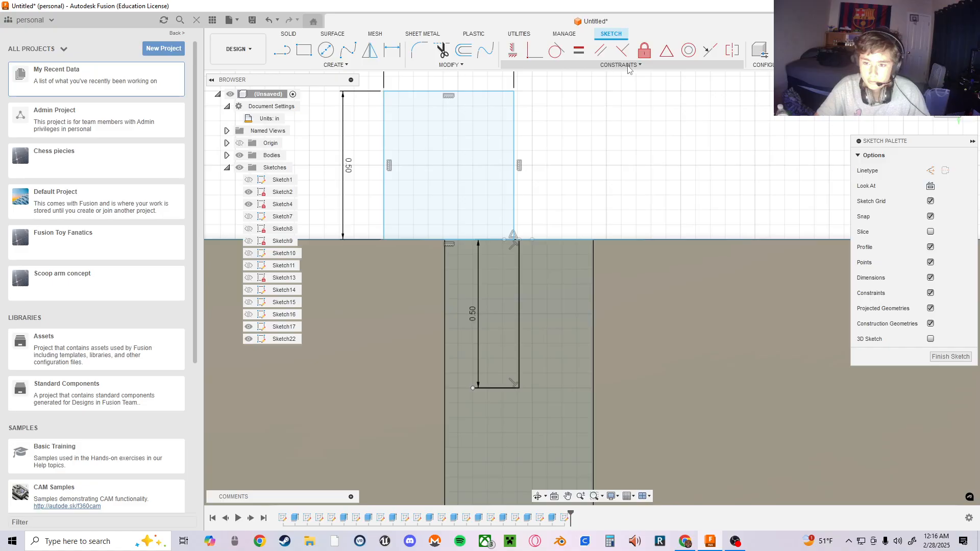
pyautogui.click(644, 50)
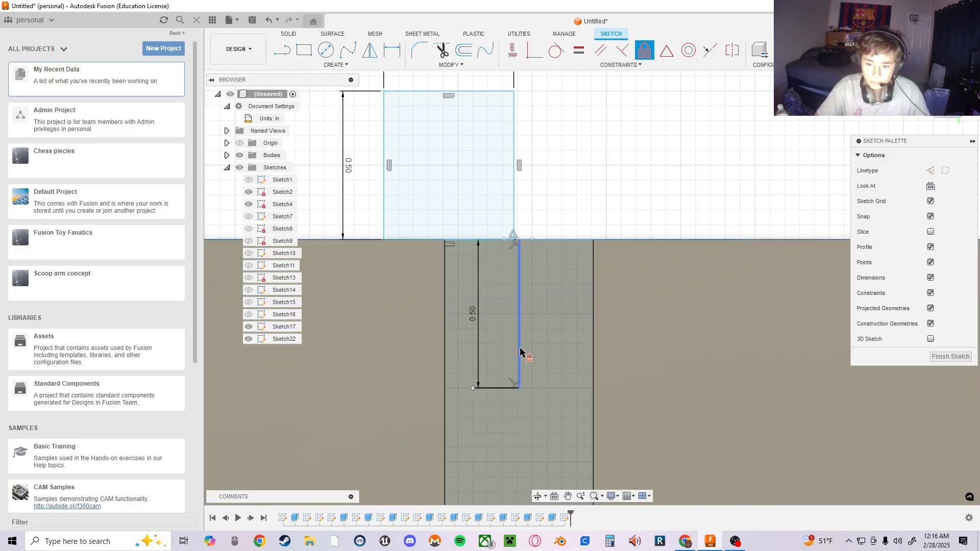
pyautogui.click(520, 352)
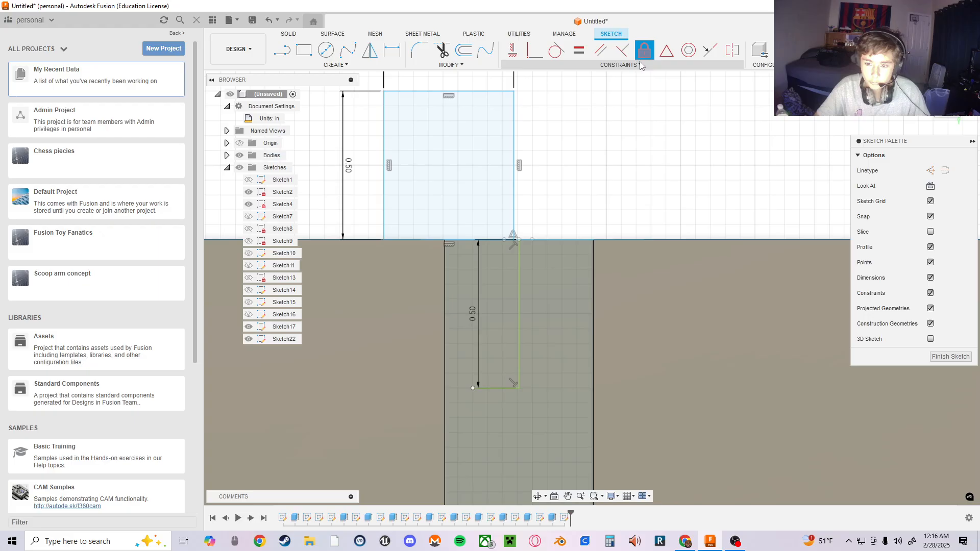
# - Leave the collinear constraint and undo the rectangle, both guide lines and their fix constraints
pyautogui.click(709, 50)
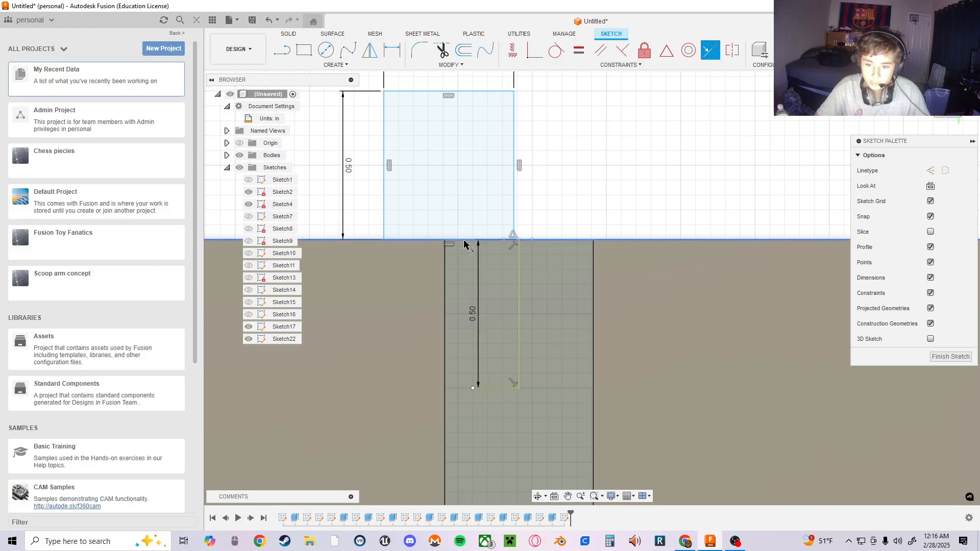
pyautogui.moveTo(495, 137); pyautogui.dragTo(535, 207, button='middle')
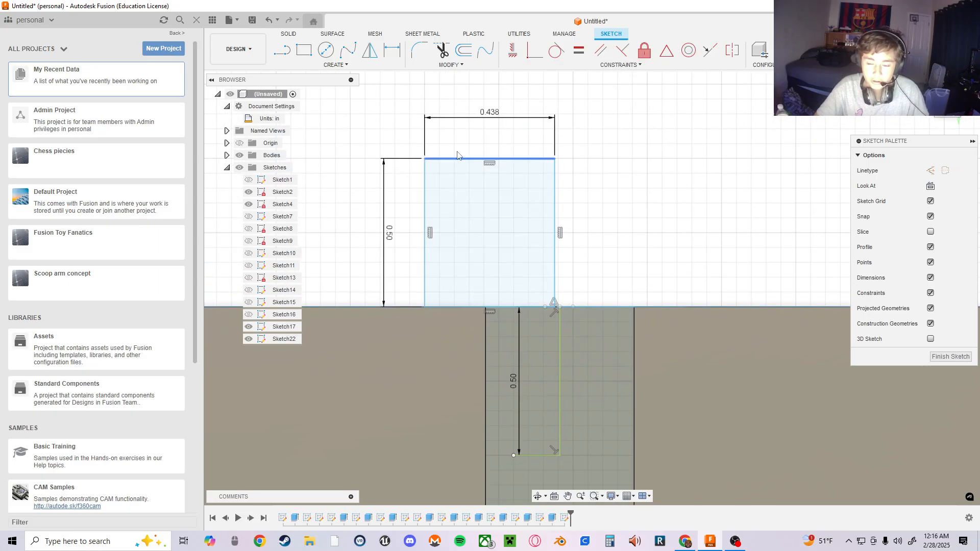
pyautogui.hotkey('ctrl', 'z')
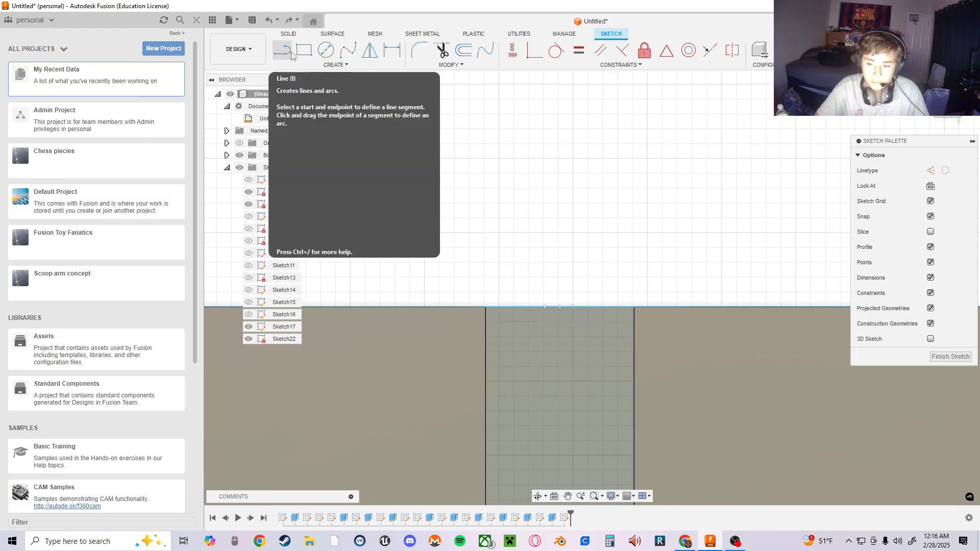
# - Draw a rectangle 0.438 in wide and 0.50 in high outside the plate, centered over the notch and clear of its edge
pyautogui.click(282, 50)
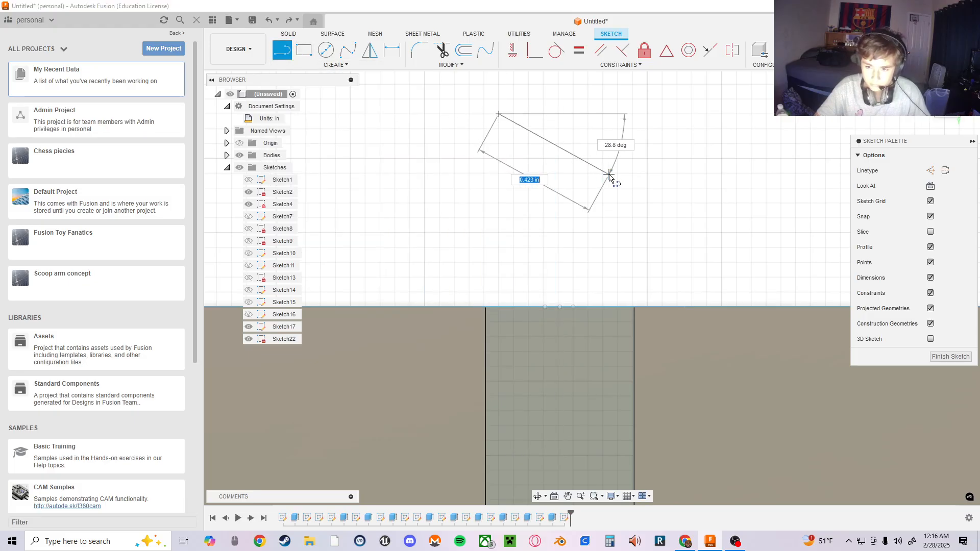
pyautogui.click(303, 50)
pyautogui.click(494, 87)
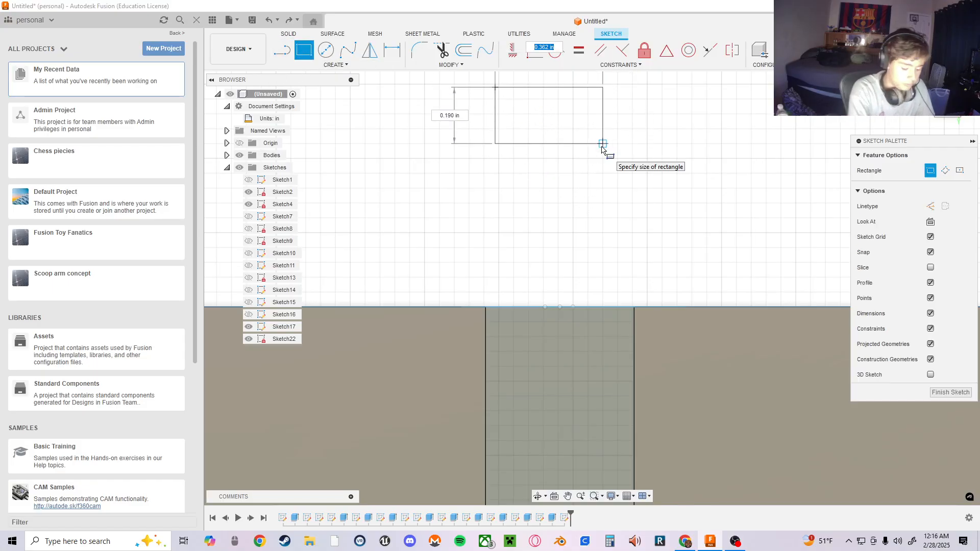
pyautogui.write('.438')
pyautogui.press('Tab')
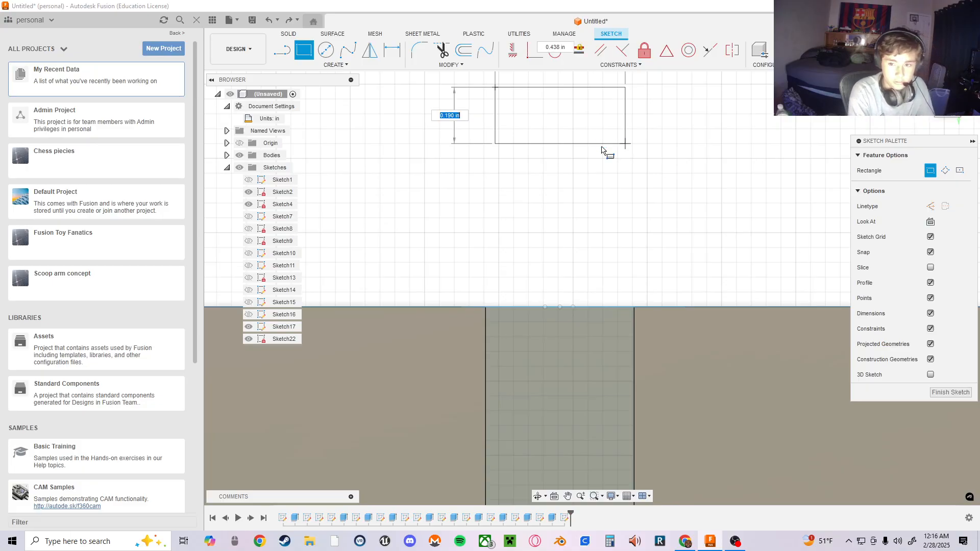
pyautogui.press('Tab')
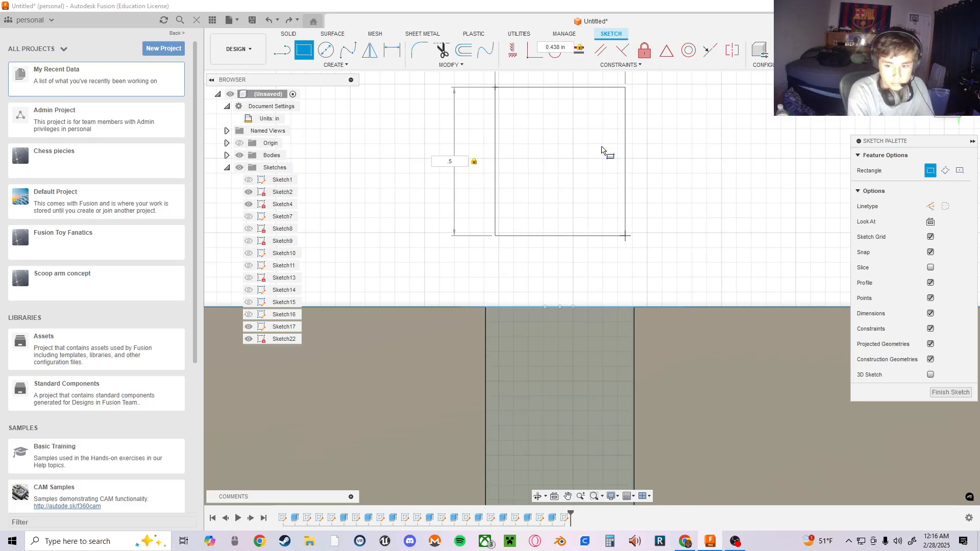
pyautogui.press('Return')
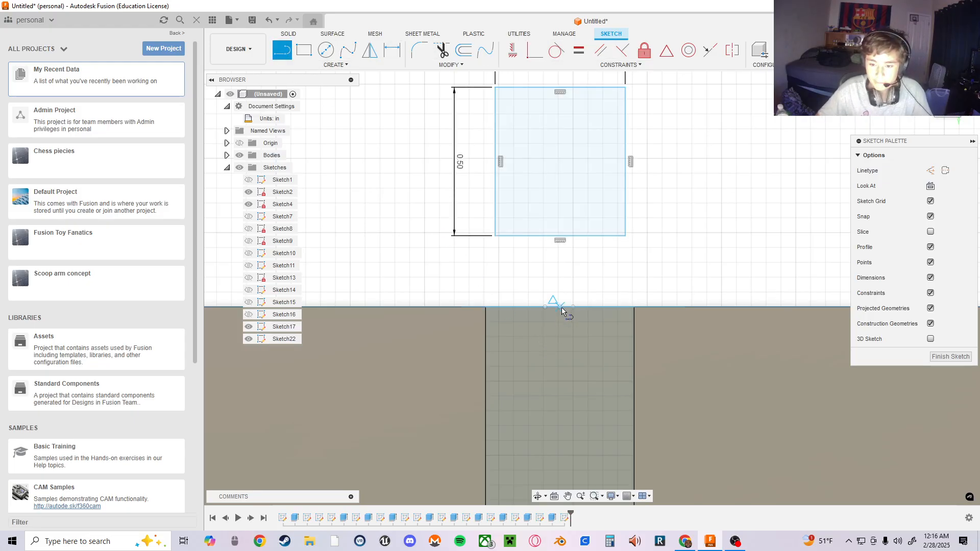
# - Draw a 0.50 in line from the midpoint of the notch floor's outer edge straight down the notch's centre
pyautogui.click(560, 326)
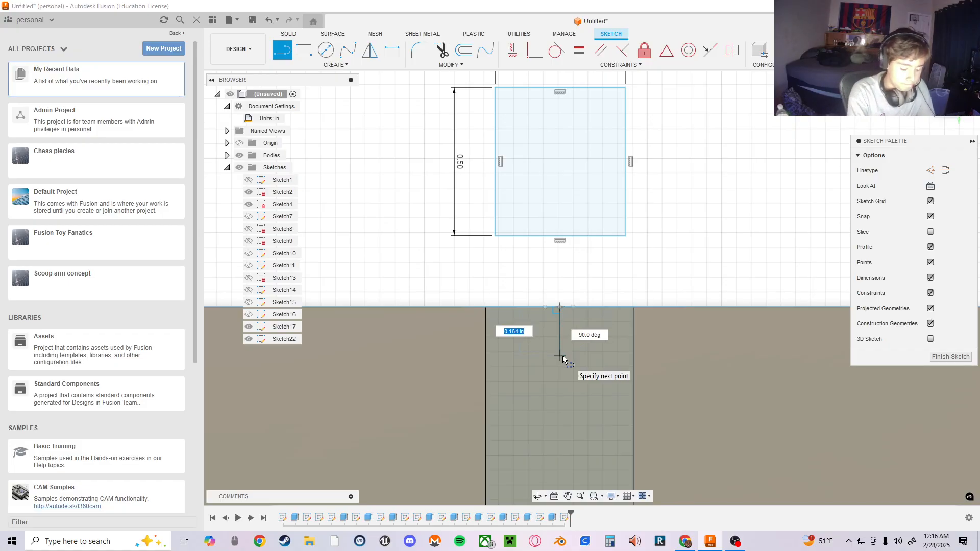
pyautogui.write('.5')
pyautogui.press('Return')
pyautogui.press('Escape')
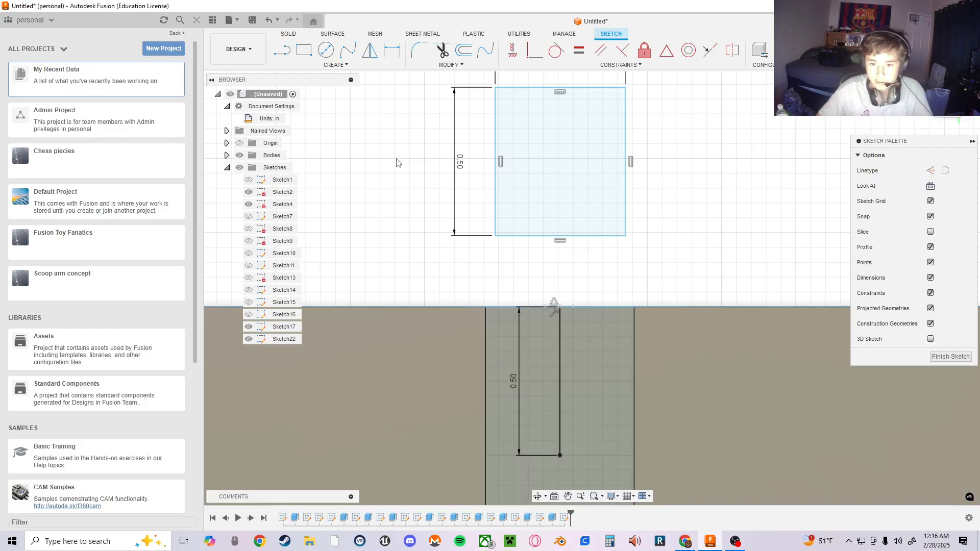
# - Draw a short line at a right angle from the centre line's inner end and fix both lines in place
pyautogui.click(284, 53)
pyautogui.click(559, 456)
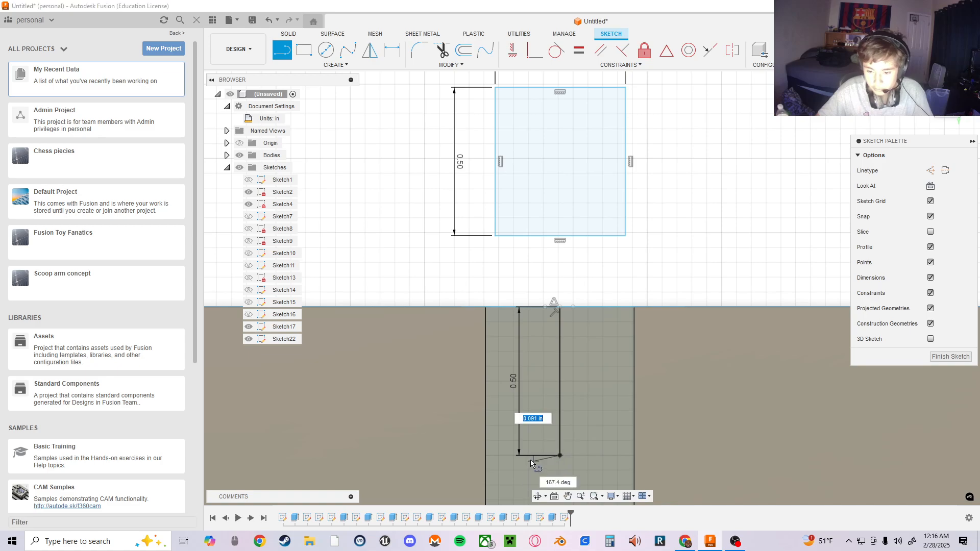
pyautogui.click(513, 457)
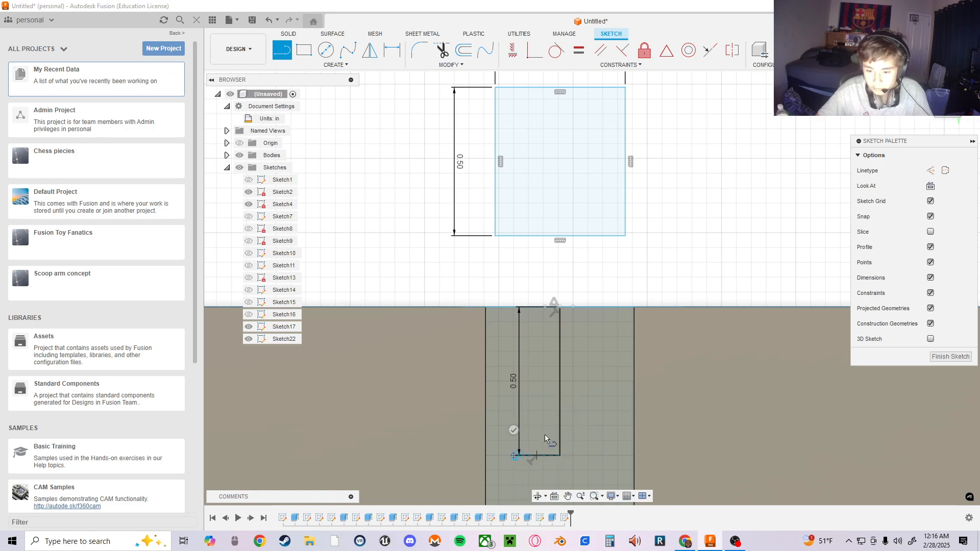
pyautogui.press('Escape')
pyautogui.click(644, 50)
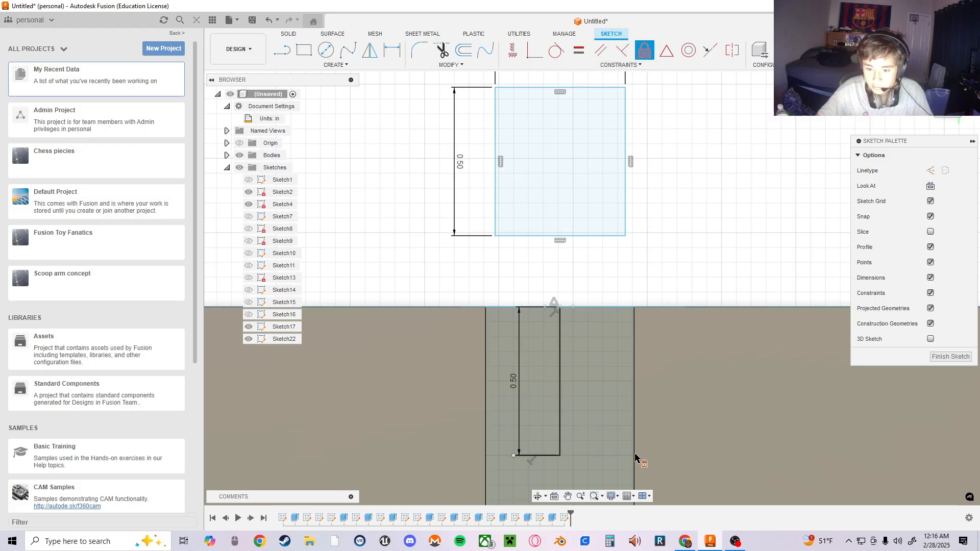
pyautogui.click(560, 426)
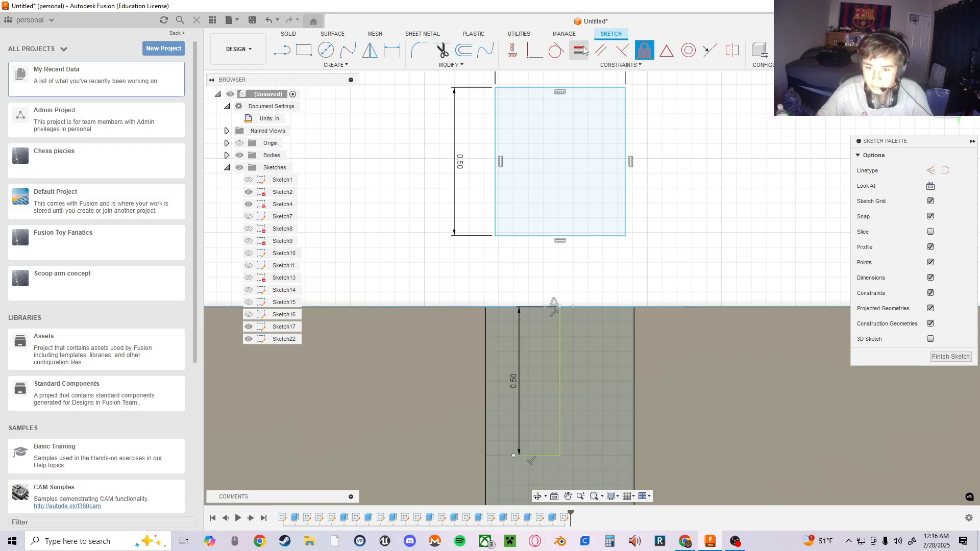
# - Make the rectangle's lower side collinear with the short fixed line to move the rectangle into the notch
pyautogui.click(716, 51)
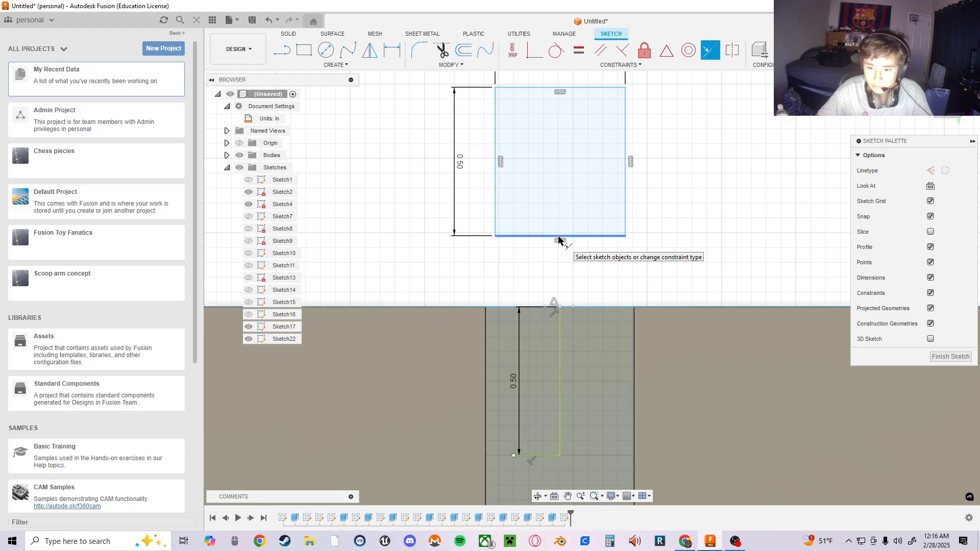
pyautogui.click(560, 236)
pyautogui.click(540, 456)
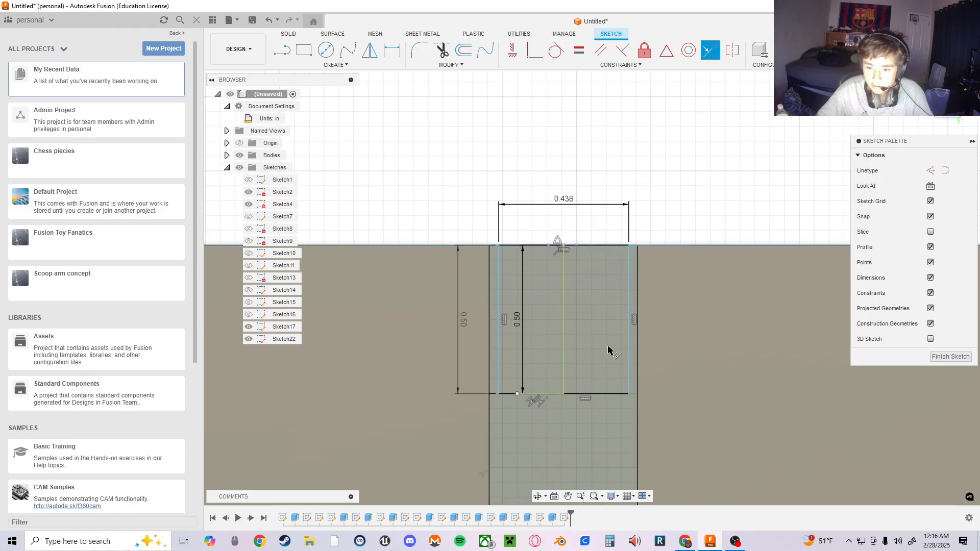
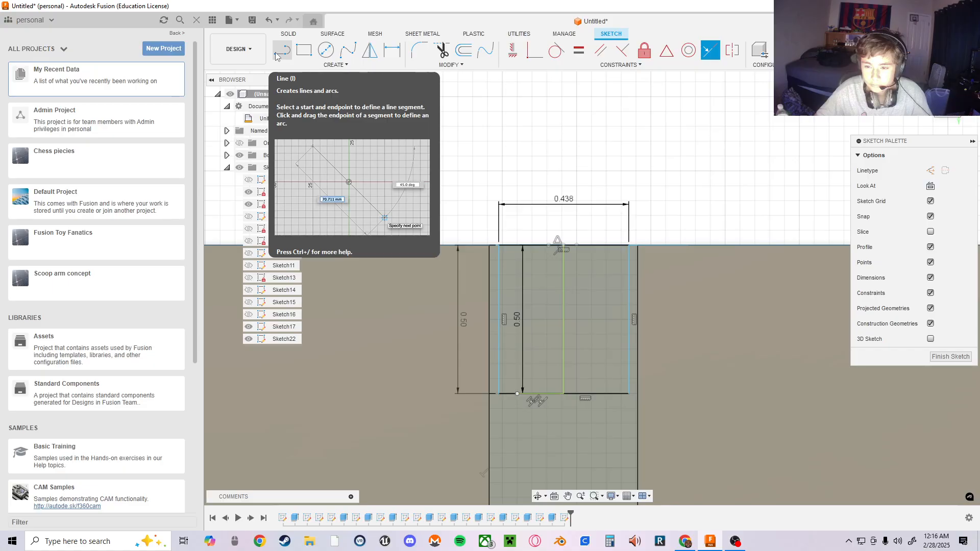
# - Make the rectangle's right side collinear with the fixed line down the notch's centre
pyautogui.click(276, 53)
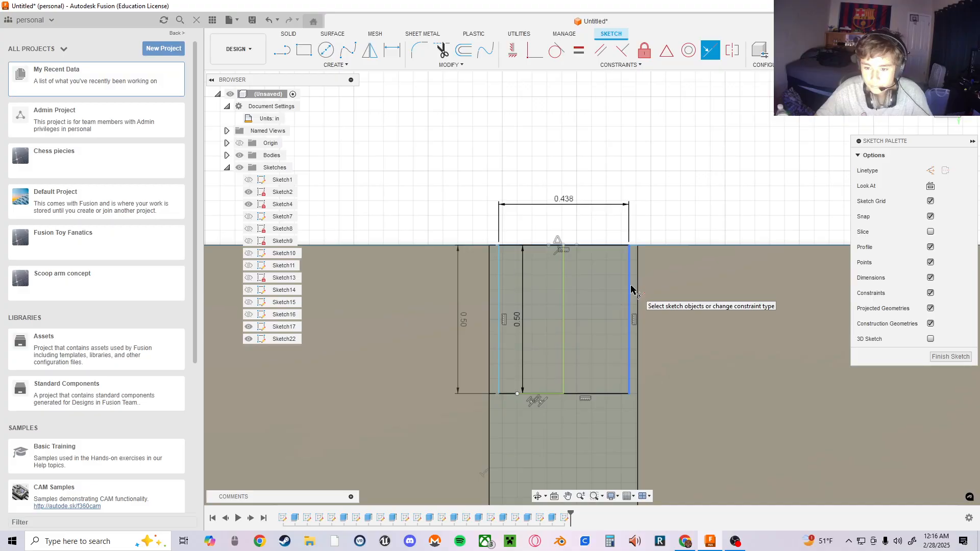
pyautogui.click(629, 319)
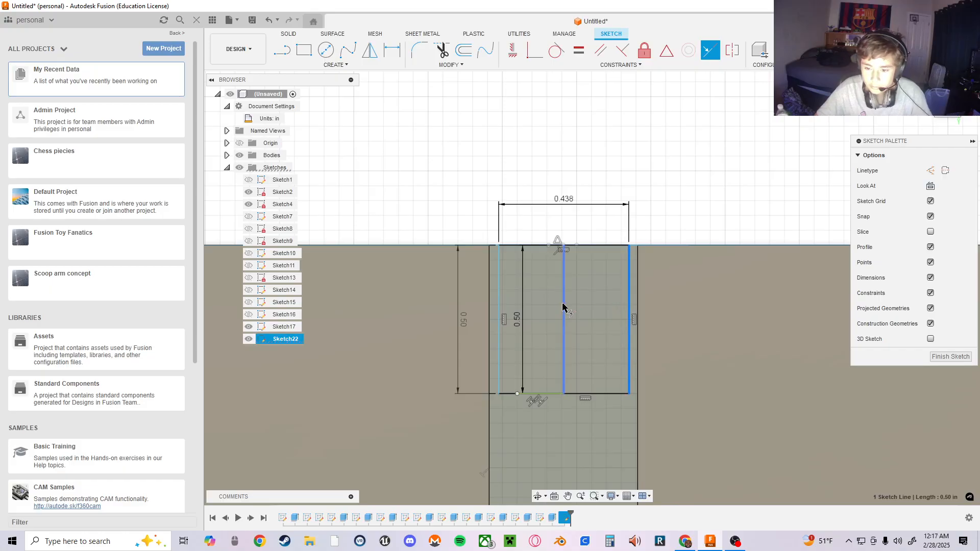
pyautogui.press('Delete')
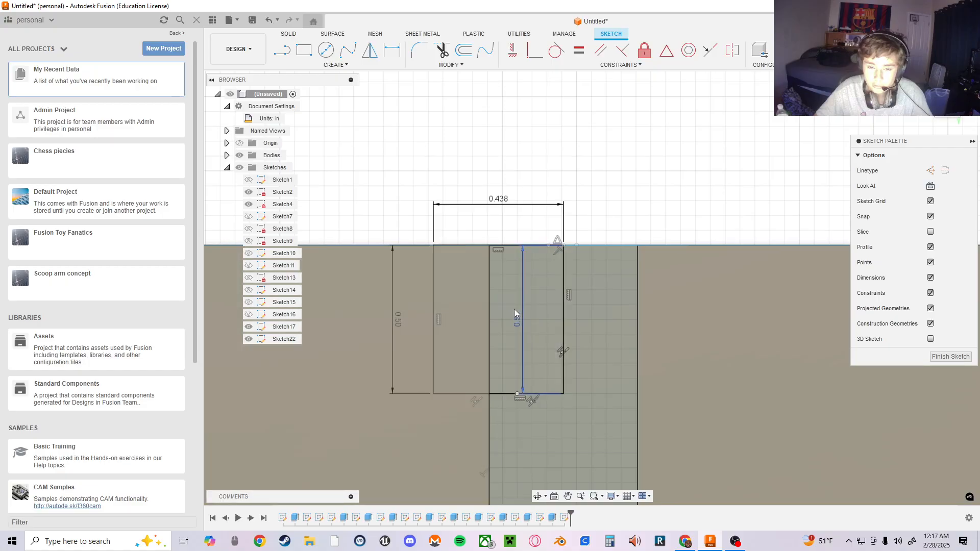
# - Try to extrude the part of the rectangle inside the notch as a cut, up to the plate face beside the notch
pyautogui.click(499, 293)
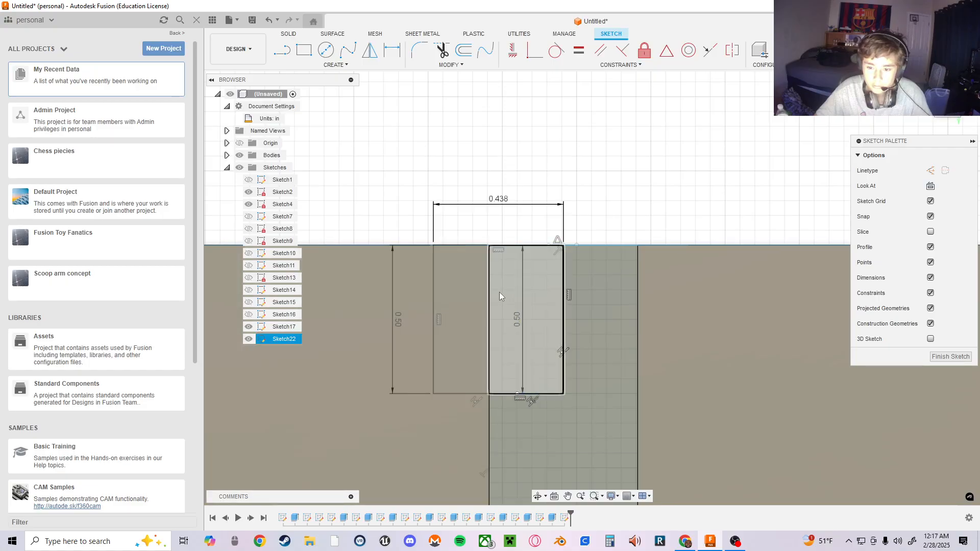
pyautogui.press('e')
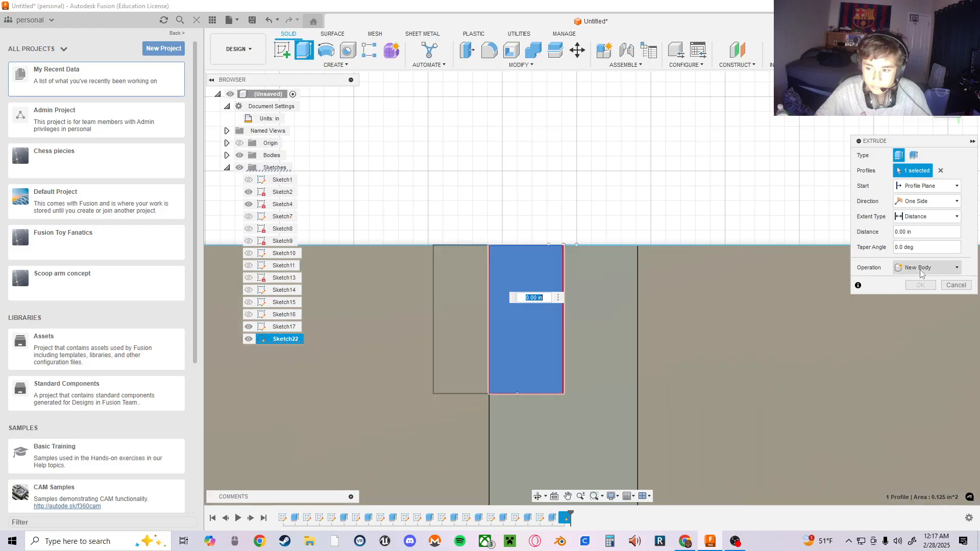
pyautogui.click(921, 271)
pyautogui.click(920, 290)
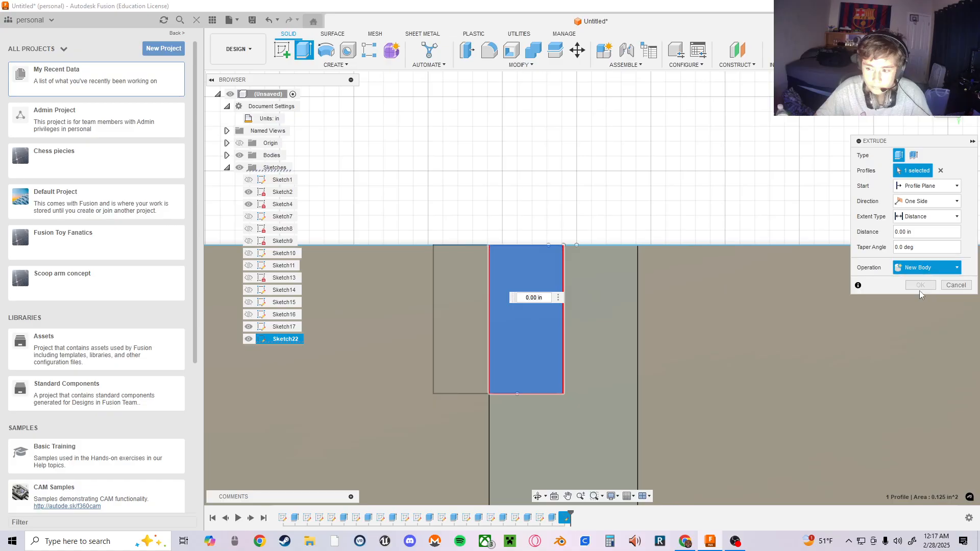
pyautogui.click(915, 216)
pyautogui.click(915, 236)
pyautogui.click(449, 332)
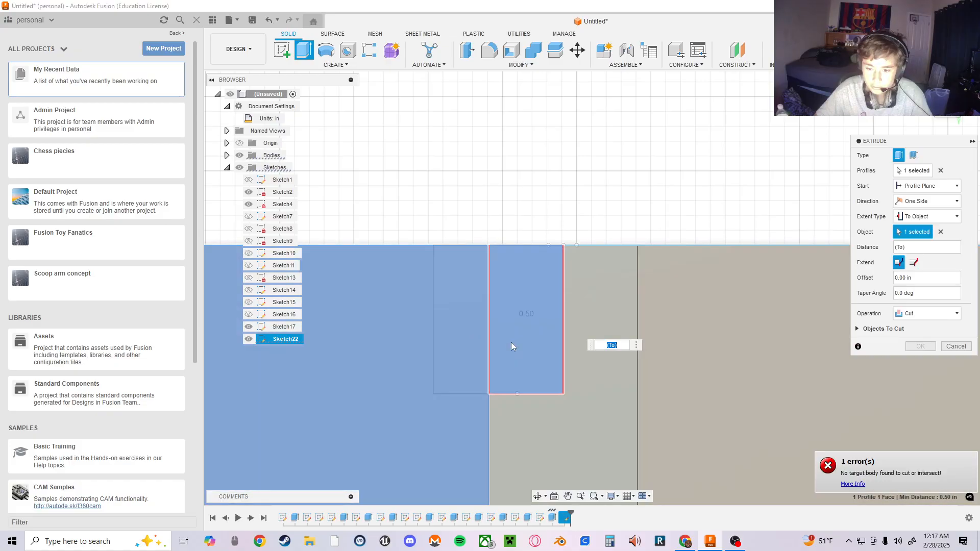
pyautogui.press('Escape')
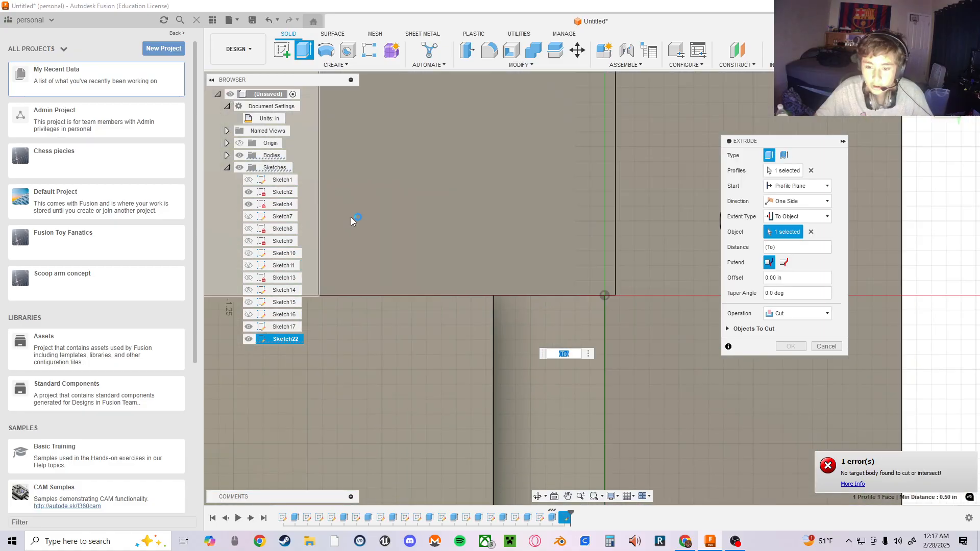
pyautogui.moveTo(350, 217)
pyautogui.mouseDown(button='middle')
pyautogui.moveTo(654, 370)
pyautogui.moveTo(486, 333)
pyautogui.moveTo(660, 398)
pyautogui.mouseUp(button='middle')
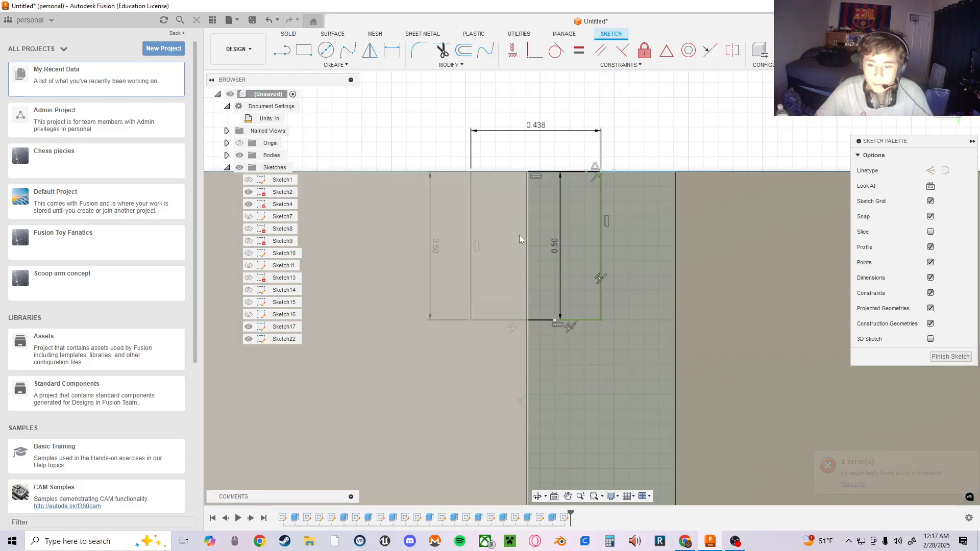
pyautogui.moveTo(537, 190); pyautogui.dragTo(520, 286, button='middle')
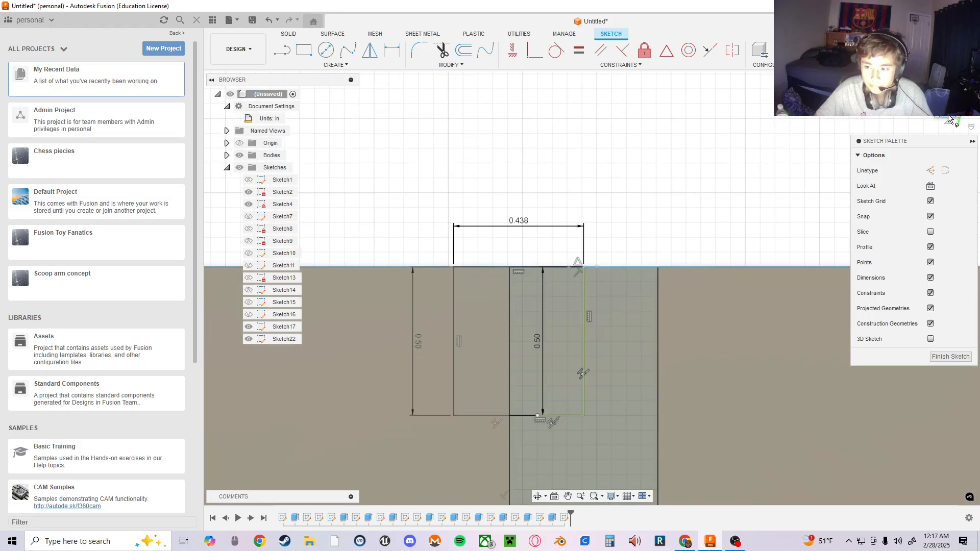
# - Undo the collinear constraints, rectangle and guide lines until the sketch on the notch floor is removed
pyautogui.hotkey('ctrl', 'z')
pyautogui.hotkey('ctrl', 'z')
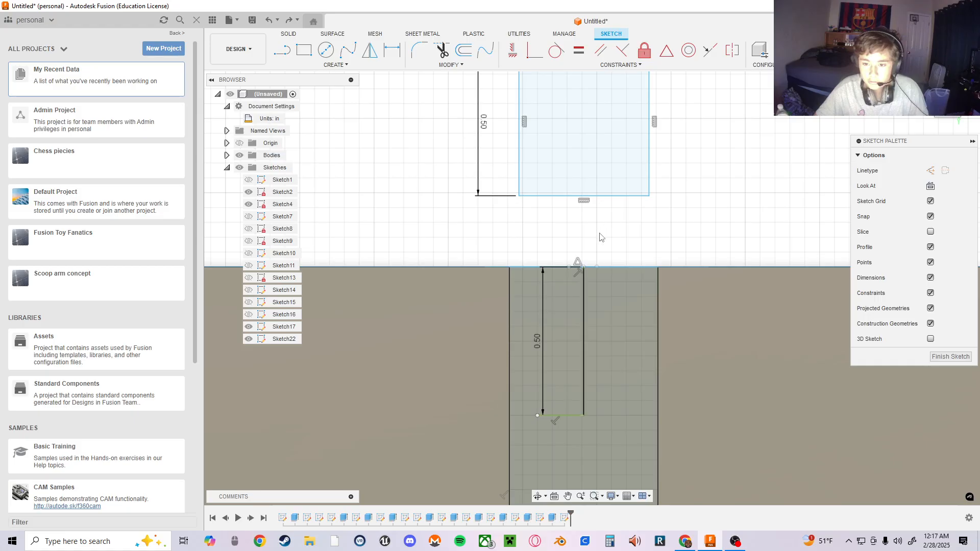
pyautogui.hotkey('ctrl', 'z')
pyautogui.hotkey('ctrl', 'z')
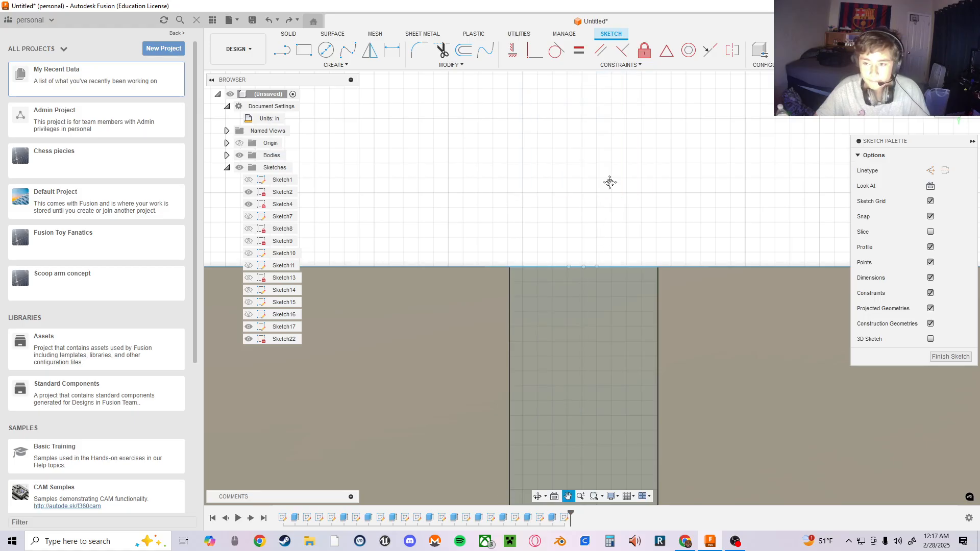
pyautogui.moveTo(609, 182); pyautogui.dragTo(522, 194, button='middle')
pyautogui.hotkey('ctrl', 'z')
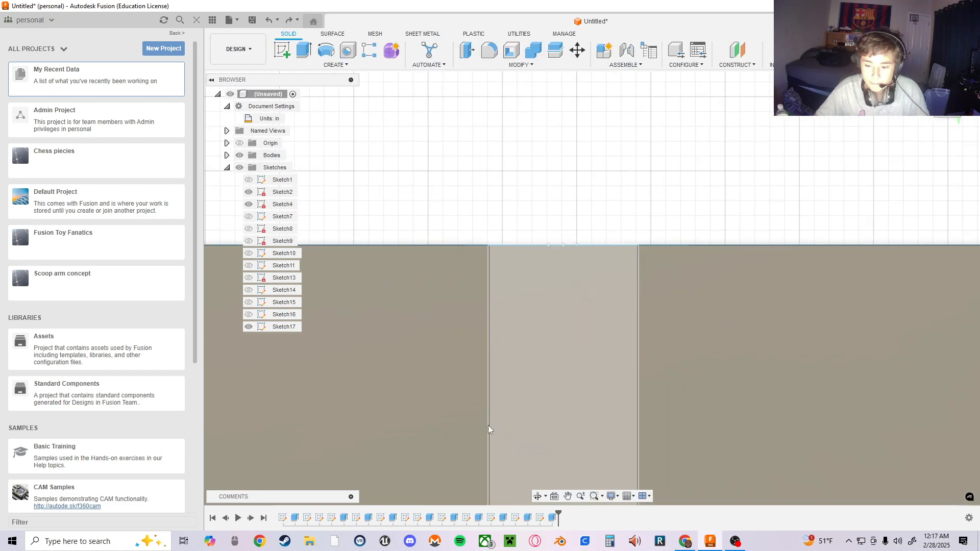
# - Start a new sketch on the plate face directly beside the notch
pyautogui.click(282, 50)
pyautogui.click(403, 359)
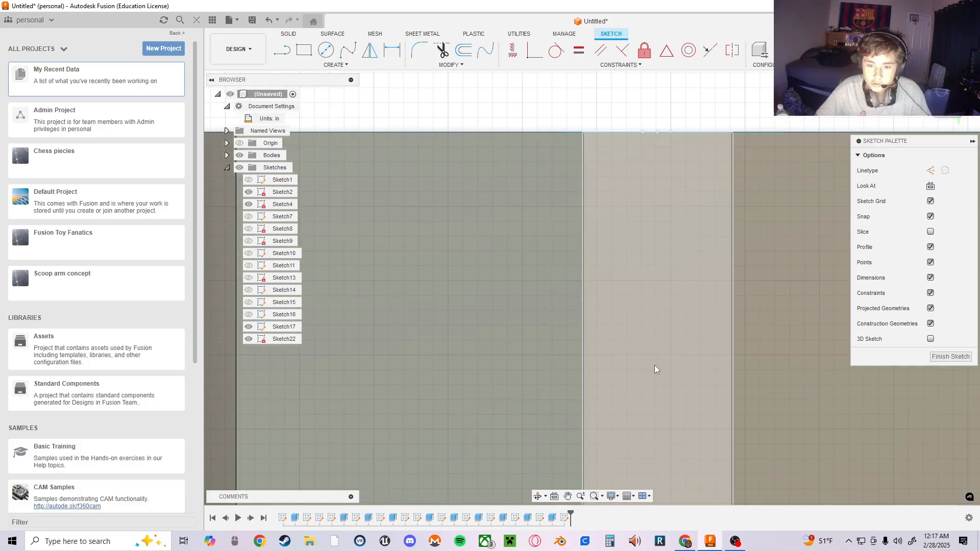
pyautogui.scroll(3, 745, 329)
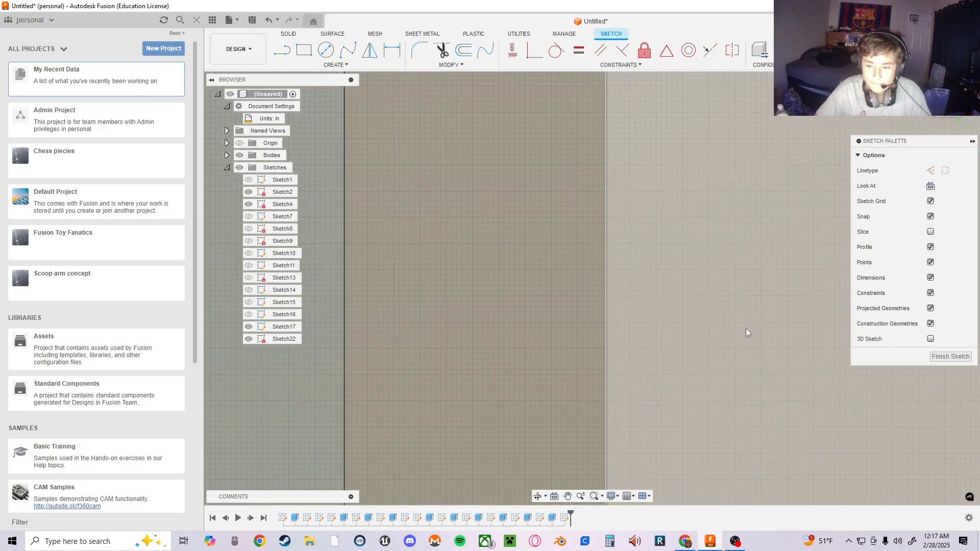
pyautogui.scroll(-6, 706, 357)
pyautogui.scroll(3, 667, 322)
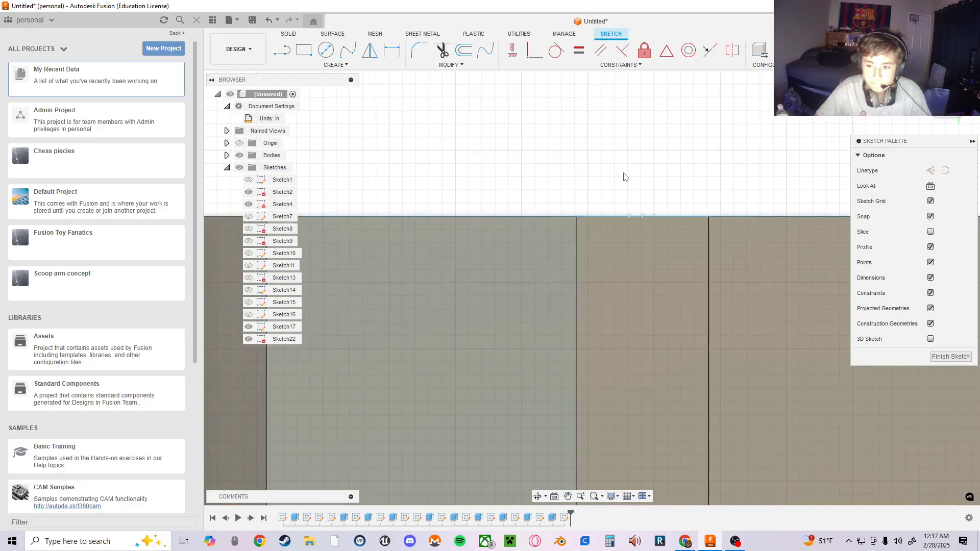
# - Draw a 0.50 in line from the midpoint of the notch's outer edge straight down the notch's centre
pyautogui.click(284, 48)
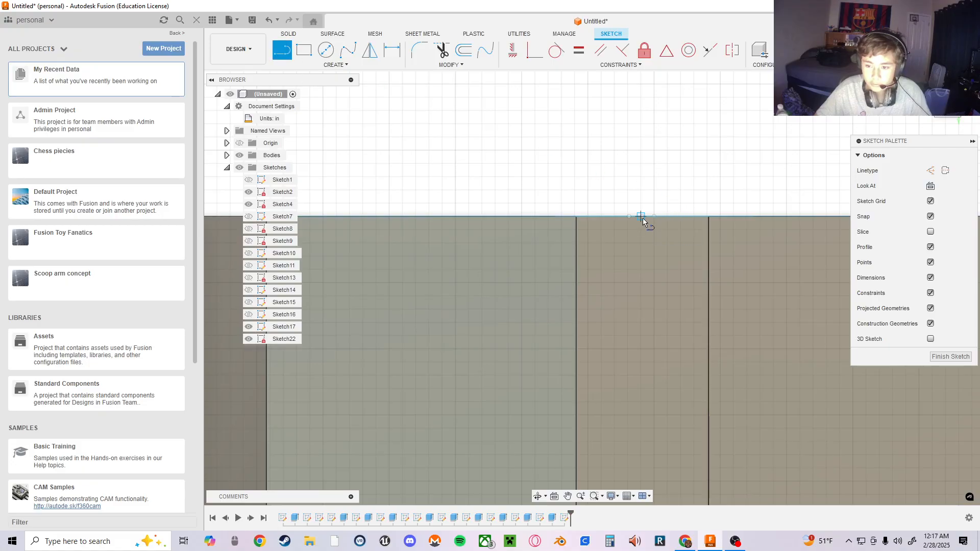
pyautogui.click(642, 234)
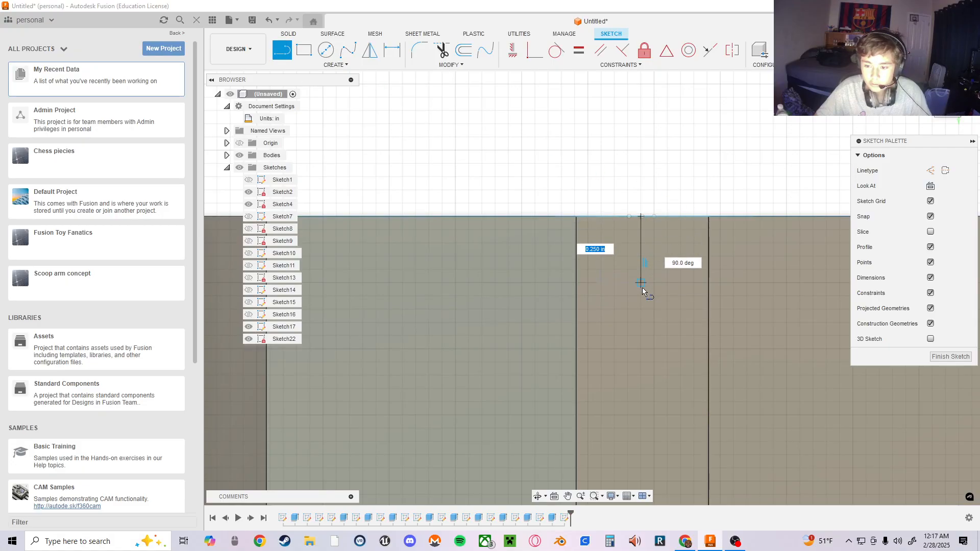
pyautogui.write('.5')
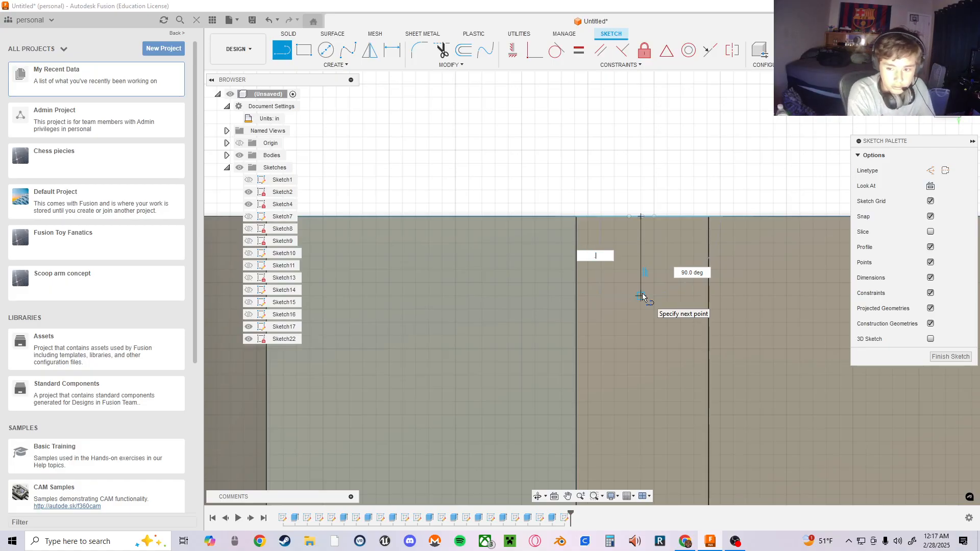
pyautogui.press('Tab')
pyautogui.press('Return')
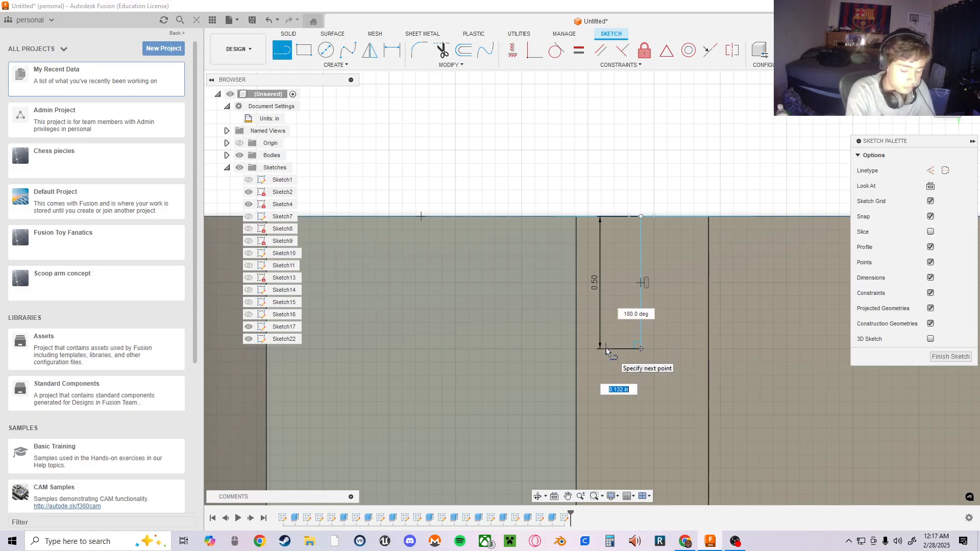
# - Draw a 0.20 in line at a right angle from the centre line's inner end and fix both lines in place
pyautogui.write('.2')
pyautogui.press('Return')
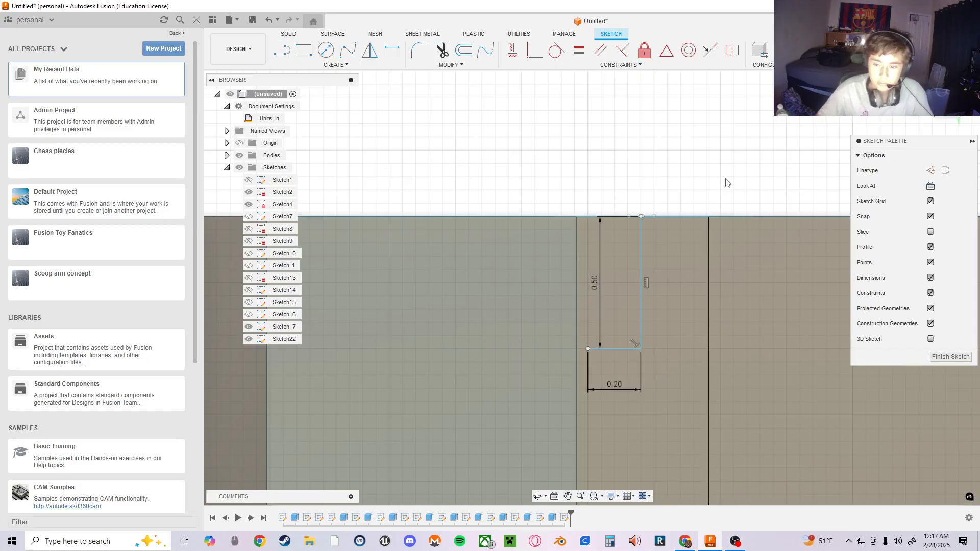
pyautogui.press('Escape')
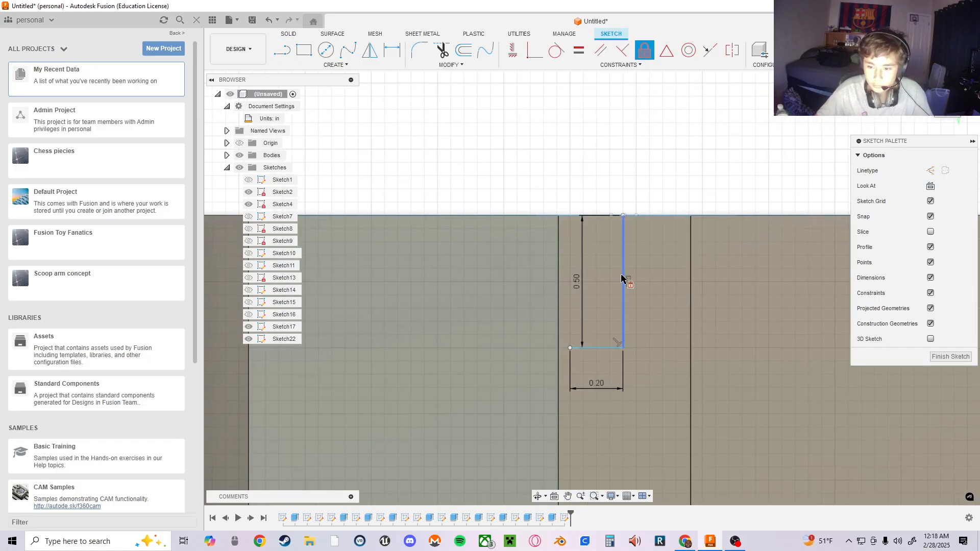
pyautogui.click(622, 278)
pyautogui.click(609, 349)
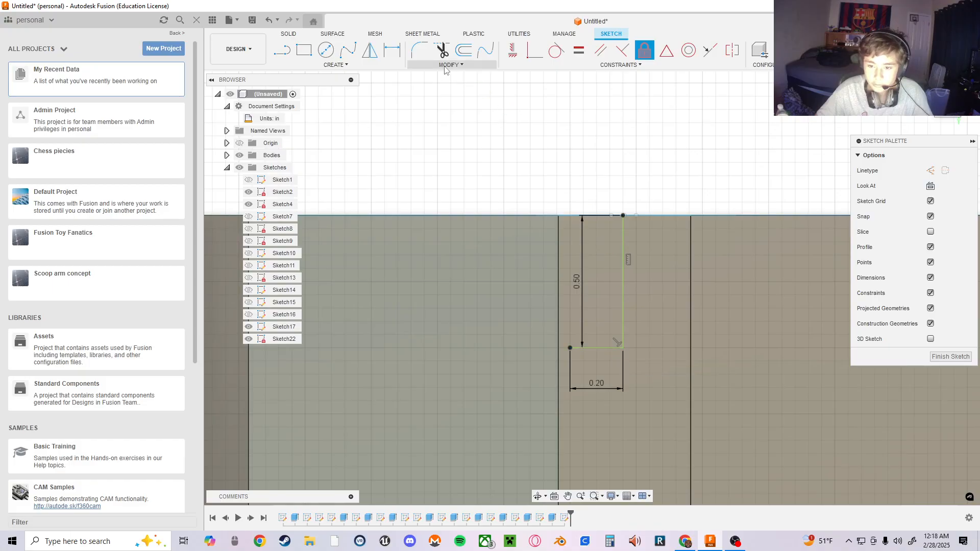
pyautogui.click(307, 52)
pyautogui.moveTo(590, 184); pyautogui.dragTo(579, 278, button='middle')
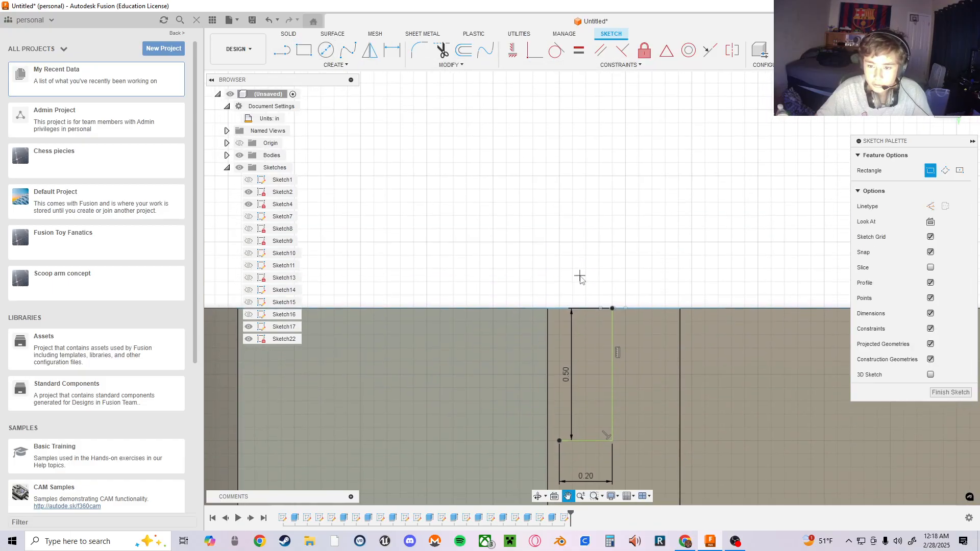
pyautogui.click(487, 89)
pyautogui.write('.4')
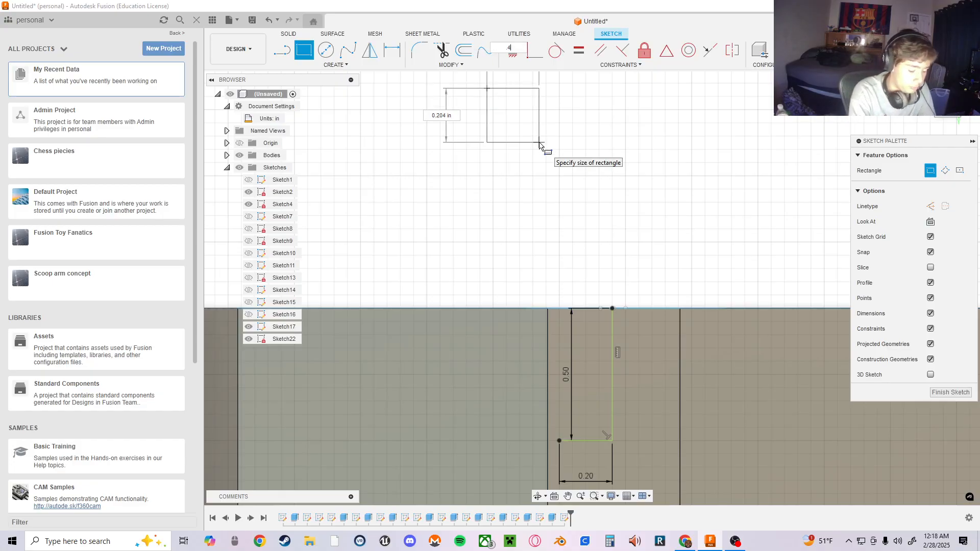
pyautogui.write('38')
pyautogui.press('Return')
pyautogui.press('Escape')
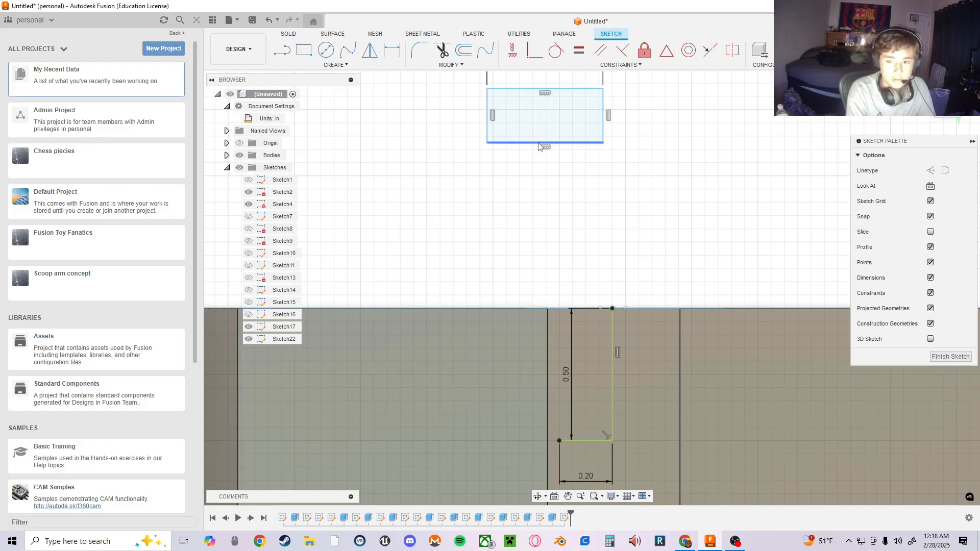
pyautogui.hotkey('ctrl', 'z')
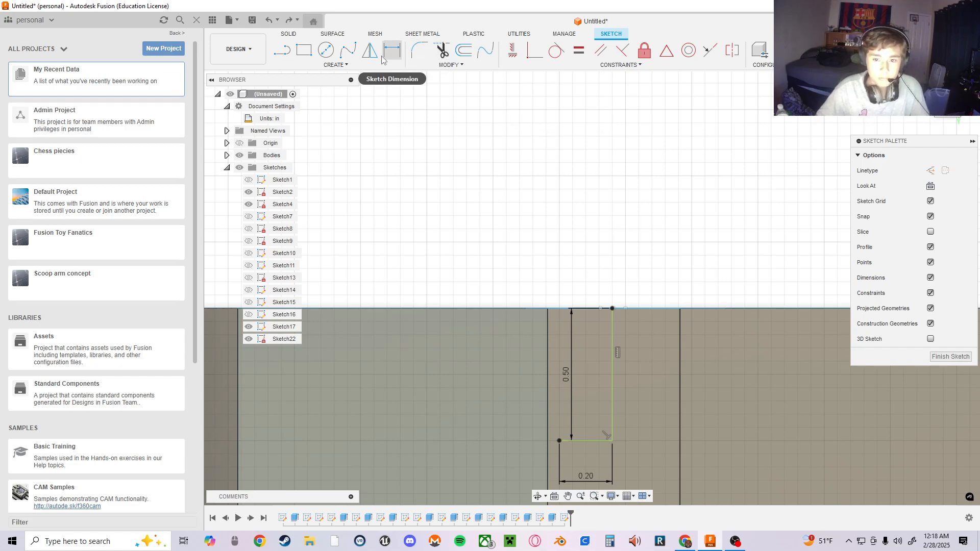
# - Draw a rectangle 0.438 in wide and 0.50 in high outside the plate, just beyond the notch's outer edge
pyautogui.press('r')
pyautogui.click(492, 150)
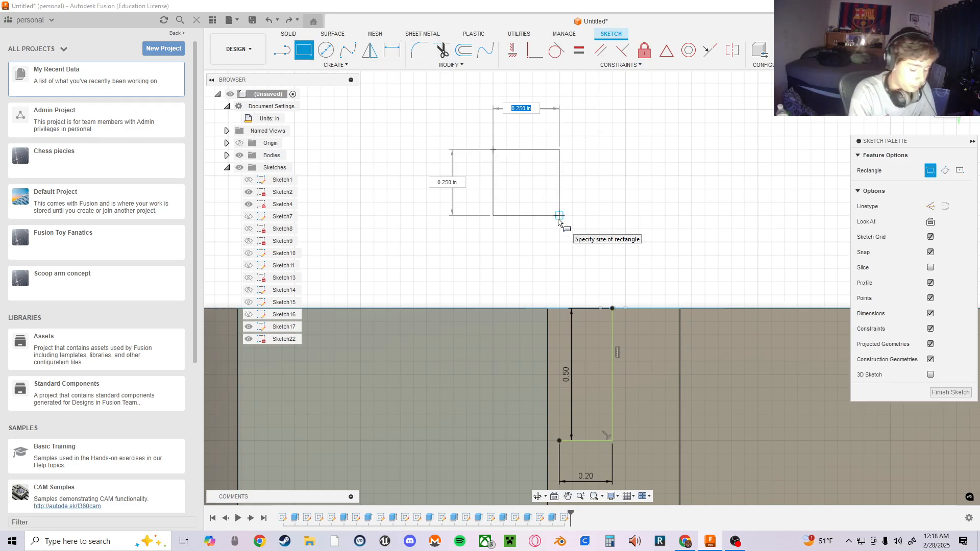
pyautogui.press('Tab')
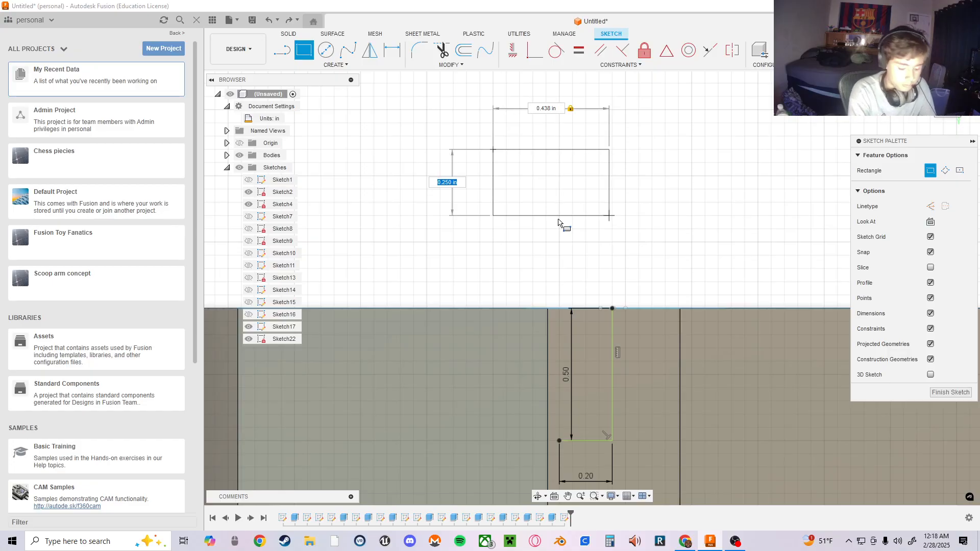
pyautogui.write('.5')
pyautogui.press('Return')
pyautogui.press('Escape')
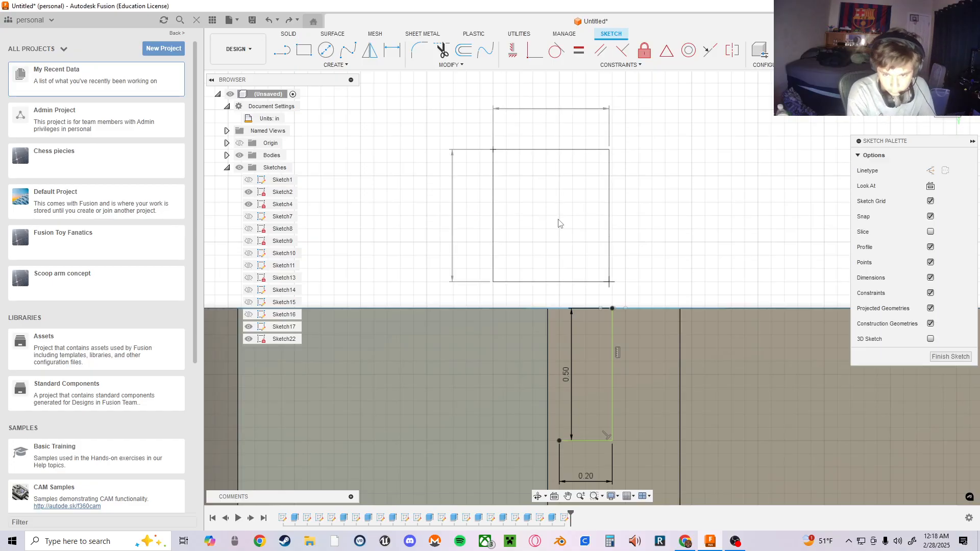
# - Make the rectangle's lower side collinear with the short fixed line and its right side collinear with the centre line
pyautogui.moveTo(558, 219)
pyautogui.mouseDown(button='middle')
pyautogui.moveTo(565, 215)
pyautogui.moveTo(546, 207)
pyautogui.mouseUp(button='middle')
pyautogui.click(709, 50)
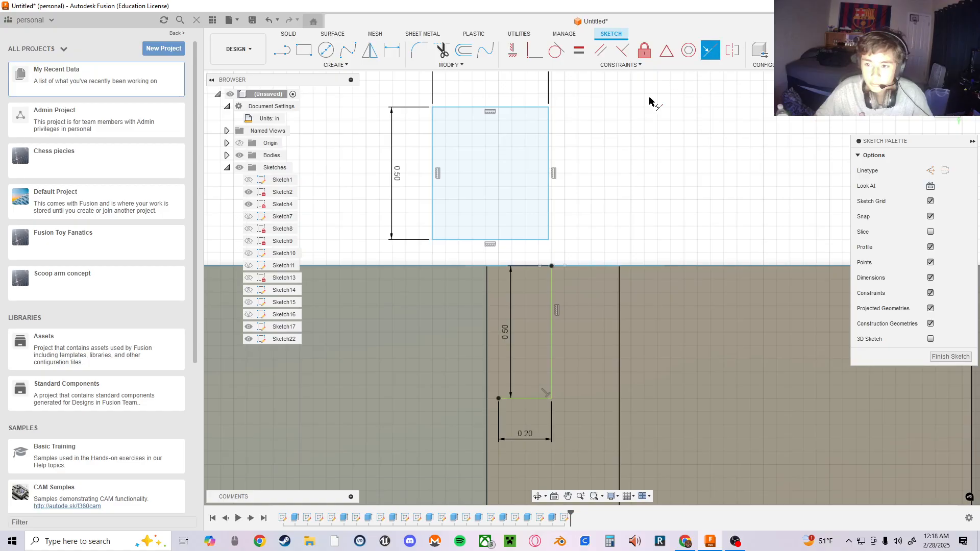
pyautogui.click(509, 238)
pyautogui.click(528, 399)
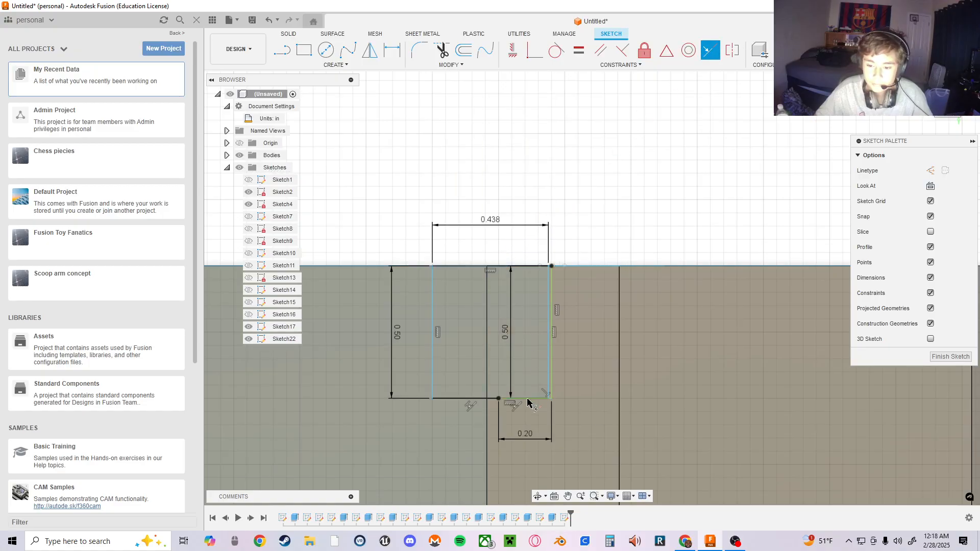
pyautogui.click(550, 342)
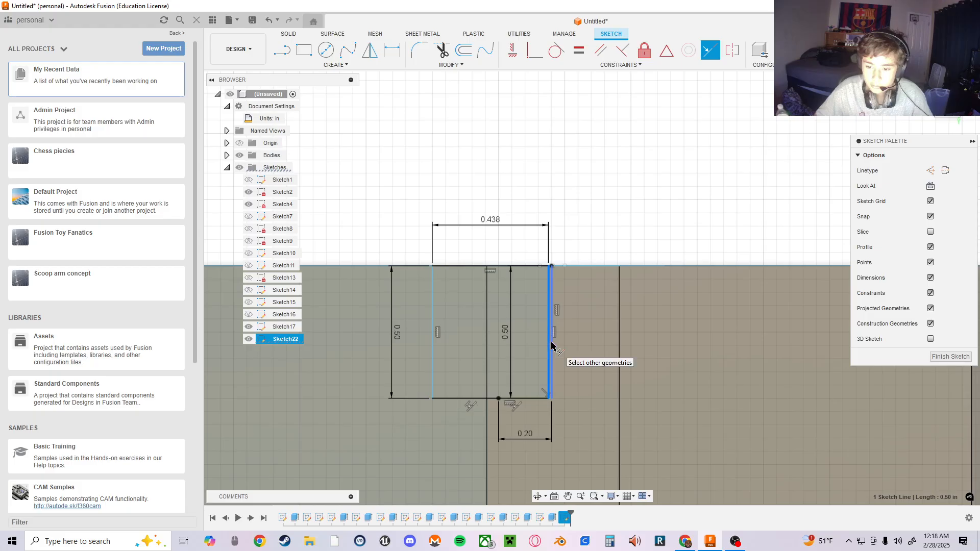
pyautogui.click(551, 342)
pyautogui.moveTo(492, 100); pyautogui.dragTo(394, 80, button='middle')
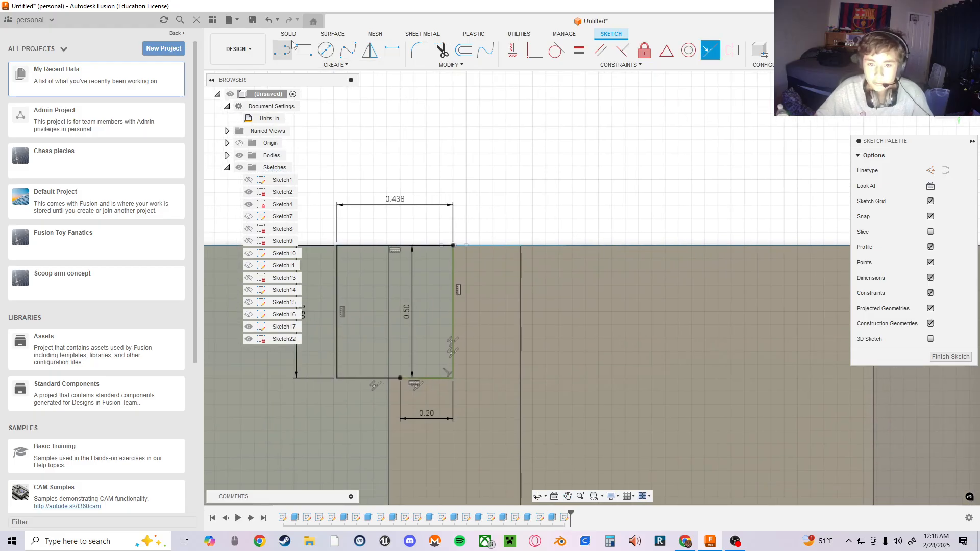
pyautogui.click(368, 51)
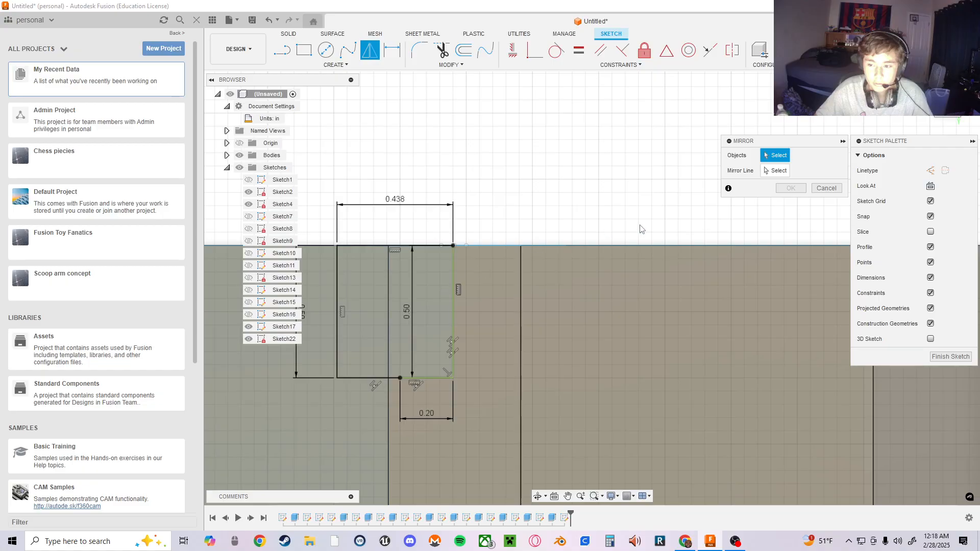
pyautogui.click(369, 51)
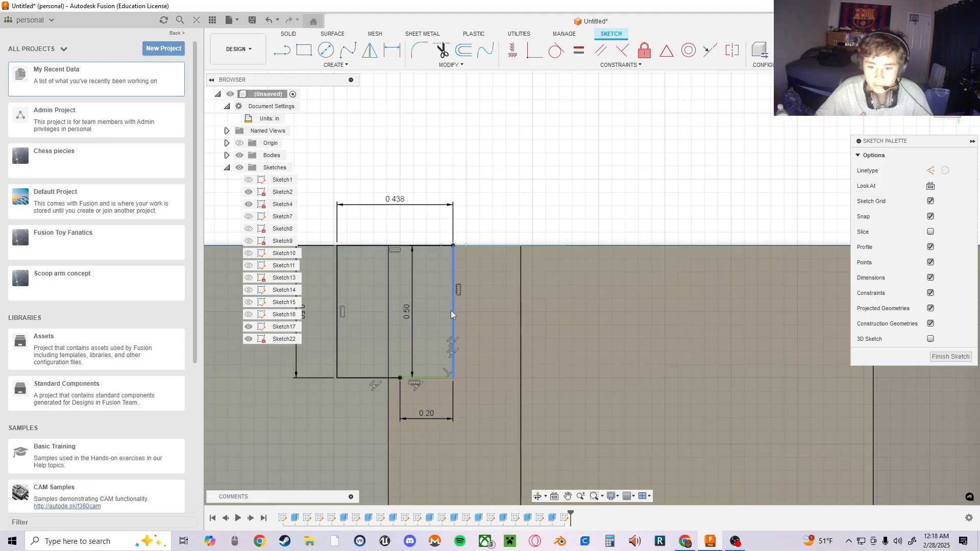
# - Delete the two overlapping vertical lines on the notch's centre, the guide line and the rectangle's side
pyautogui.scroll(-3, 433, 381)
pyautogui.scroll(6, 434, 381)
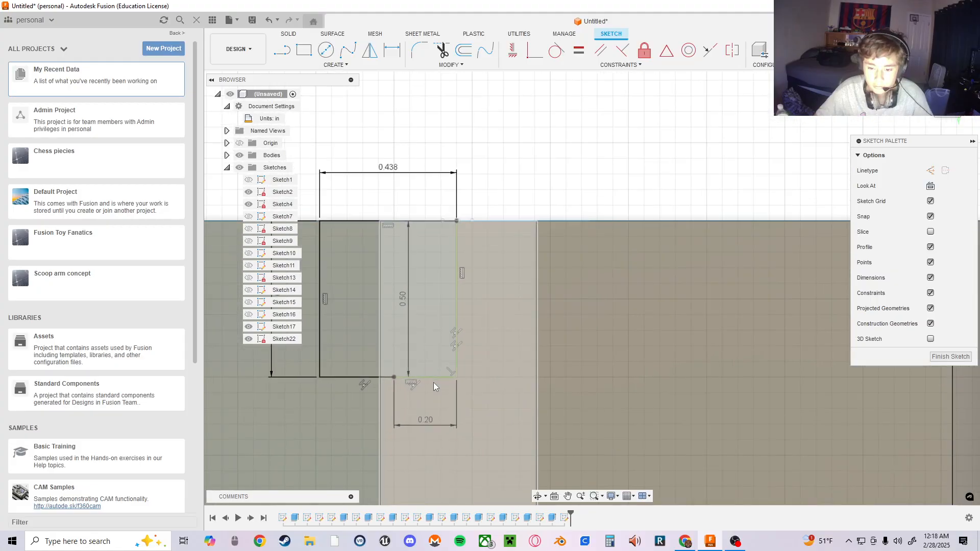
pyautogui.scroll(2, 437, 378)
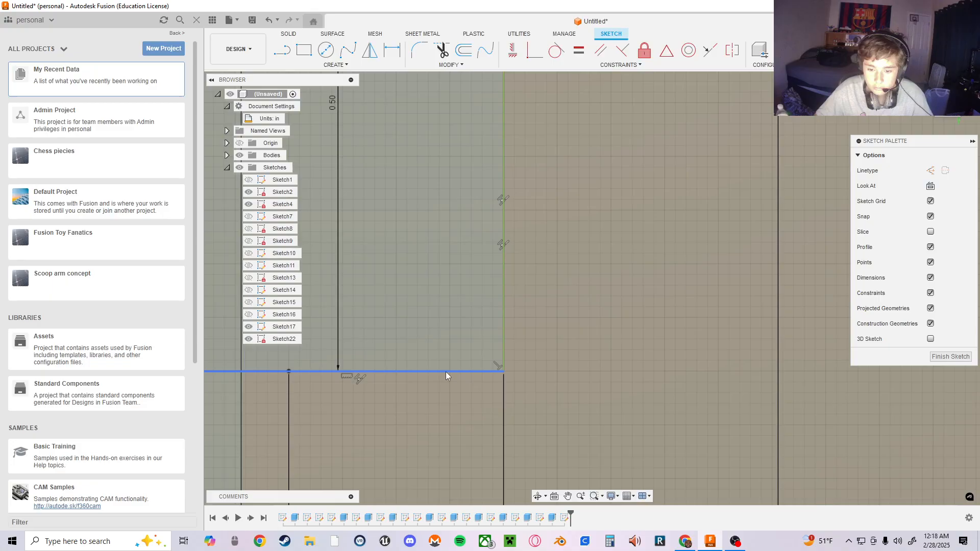
pyautogui.click(445, 371)
pyautogui.click(501, 330)
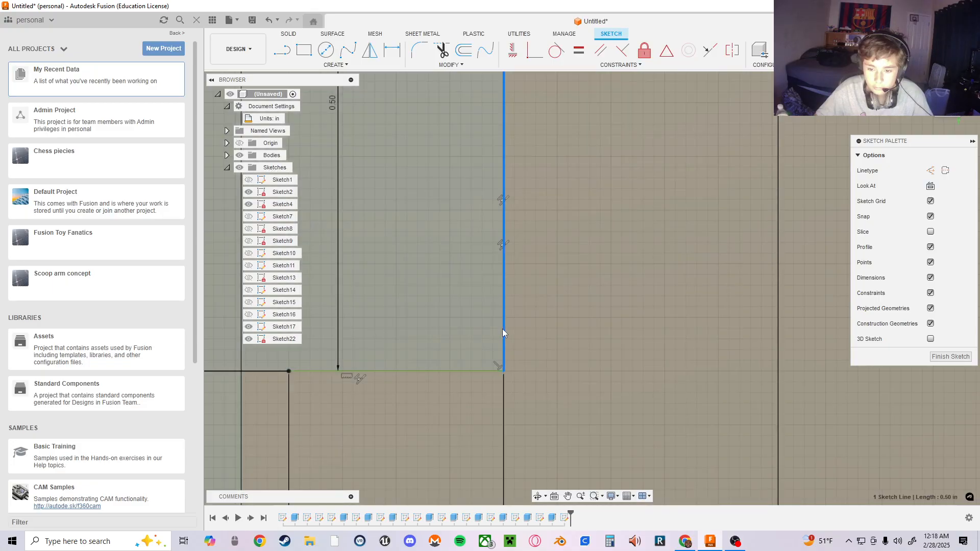
pyautogui.rightClick(504, 329)
pyautogui.click(484, 320)
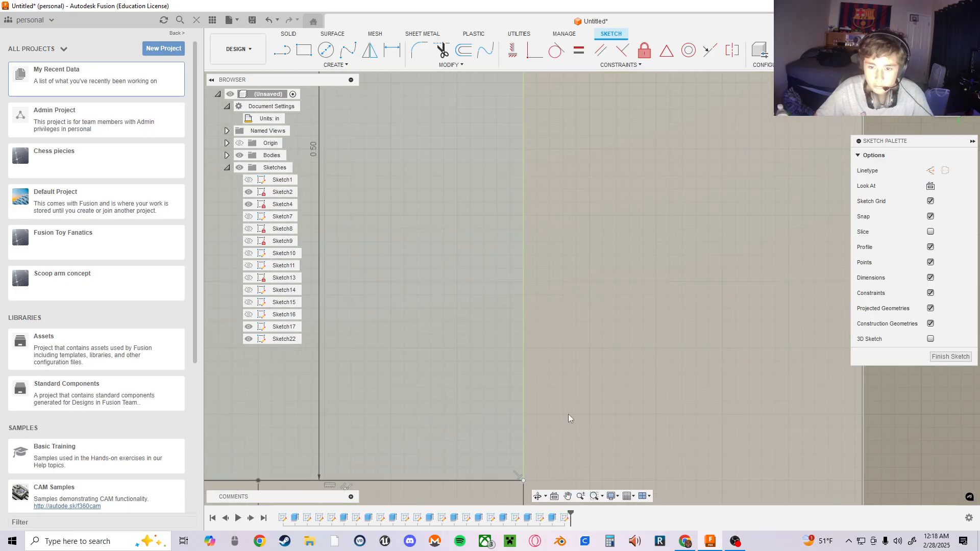
pyautogui.scroll(-2, 568, 415)
pyautogui.click(526, 318)
pyautogui.rightClick(526, 318)
pyautogui.click(504, 306)
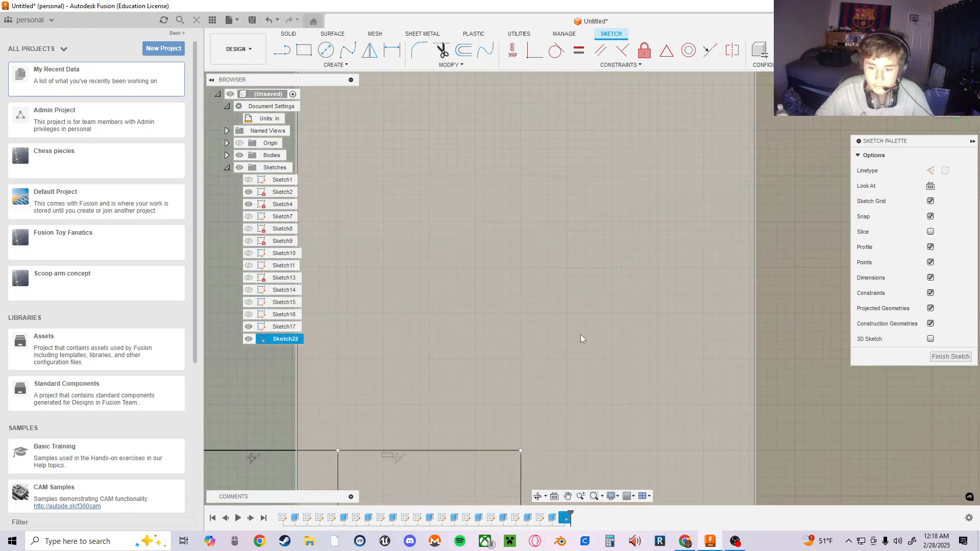
# - Draw a vertical line along the notch's centre between the rectangle's open upper and lower corners
pyautogui.scroll(-2, 626, 405)
pyautogui.click(283, 54)
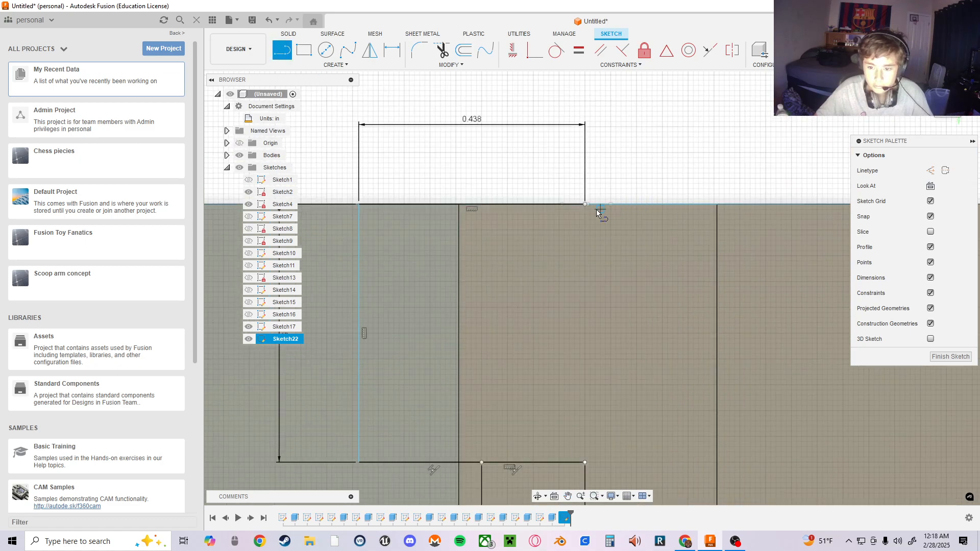
pyautogui.moveTo(585, 204); pyautogui.dragTo(585, 462)
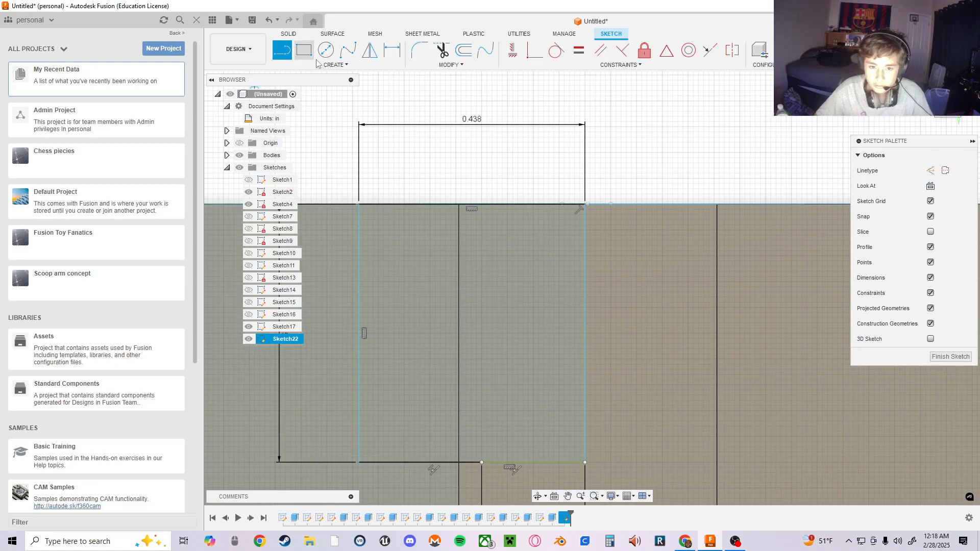
pyautogui.press('Escape')
# - Delete the short 0.20 in guide line lying on the rectangle's lower side
pyautogui.click(531, 463)
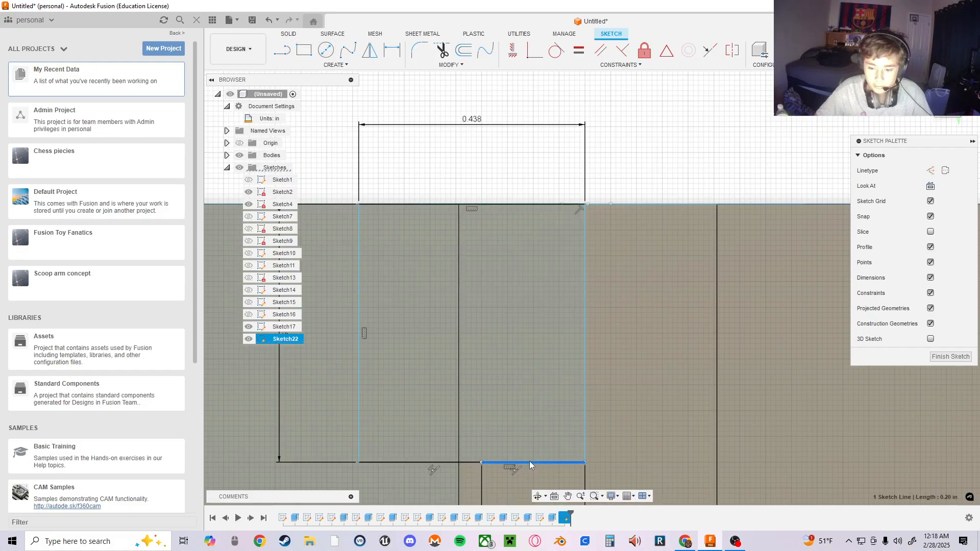
pyautogui.rightClick(529, 461)
pyautogui.click(505, 447)
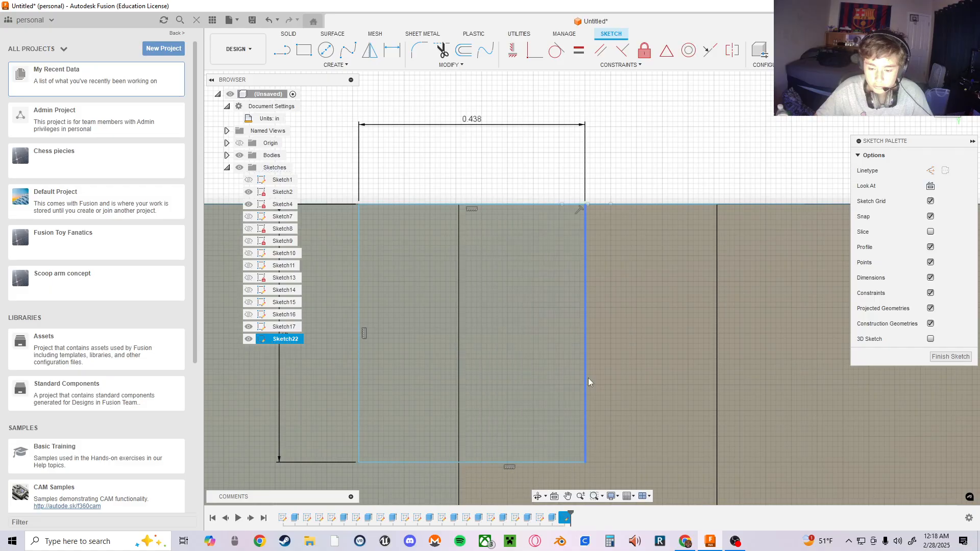
# - Mirror all four sides of the rectangle across its vertical side on the notch's centre
pyautogui.scroll(-1, 582, 297)
pyautogui.moveTo(582, 298); pyautogui.dragTo(695, 278, button='middle')
pyautogui.scroll(-1, 454, 243)
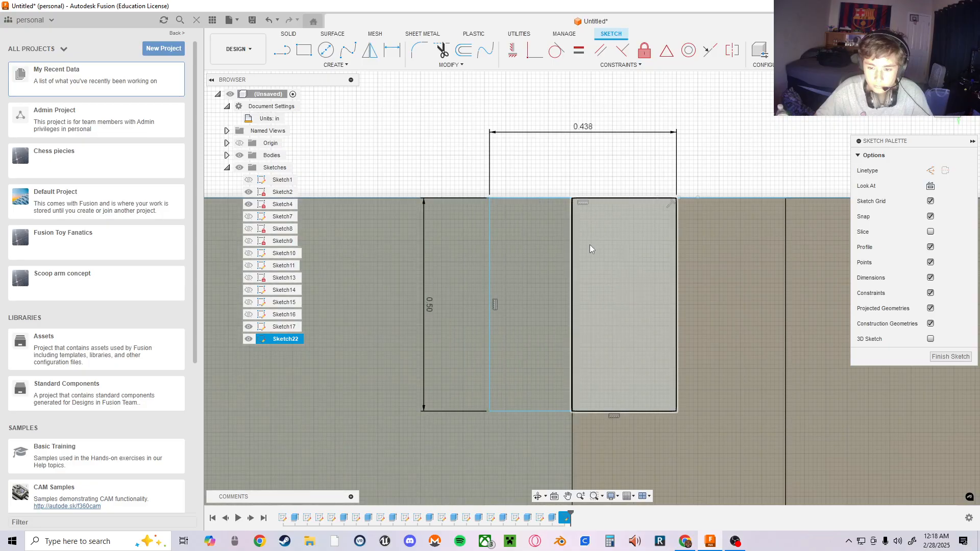
pyautogui.moveTo(490, 265); pyautogui.dragTo(391, 254, button='middle')
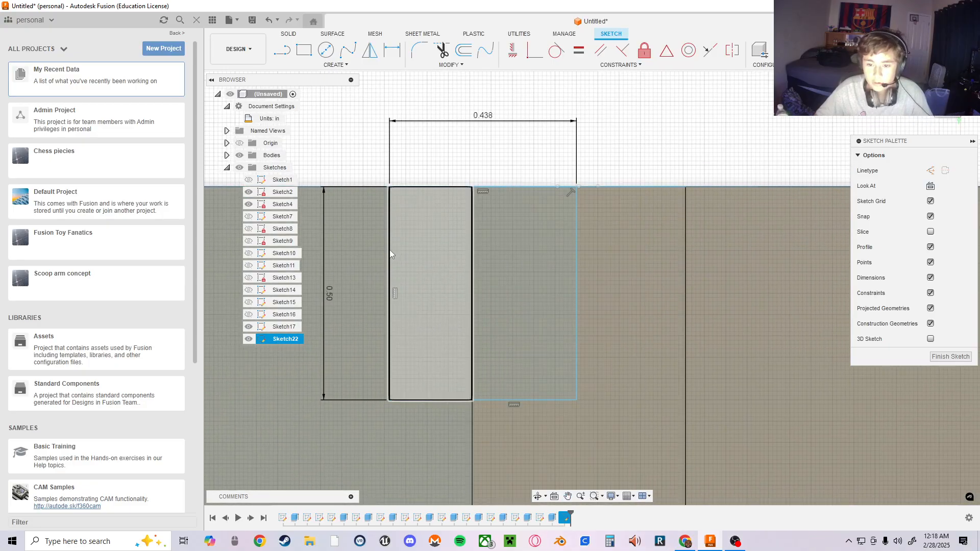
pyautogui.click(369, 50)
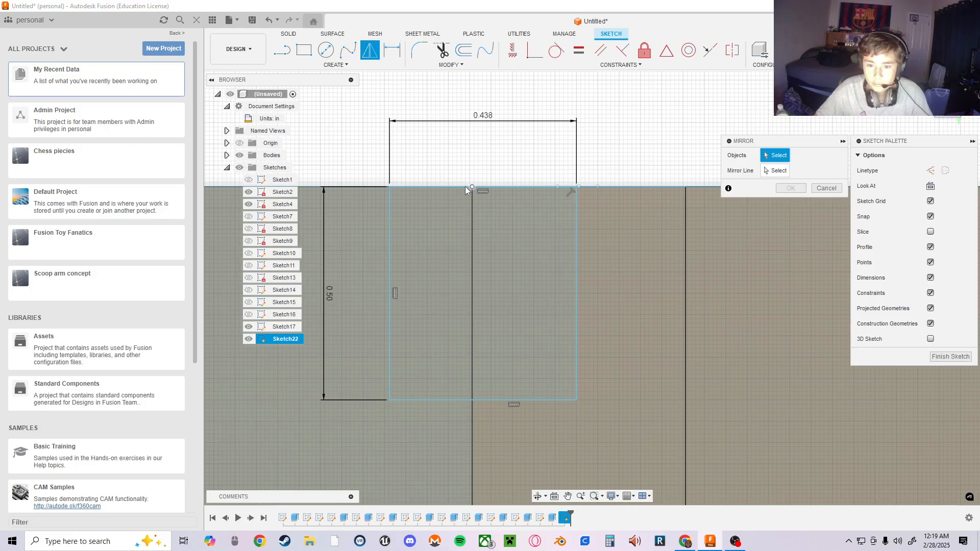
pyautogui.click(445, 186)
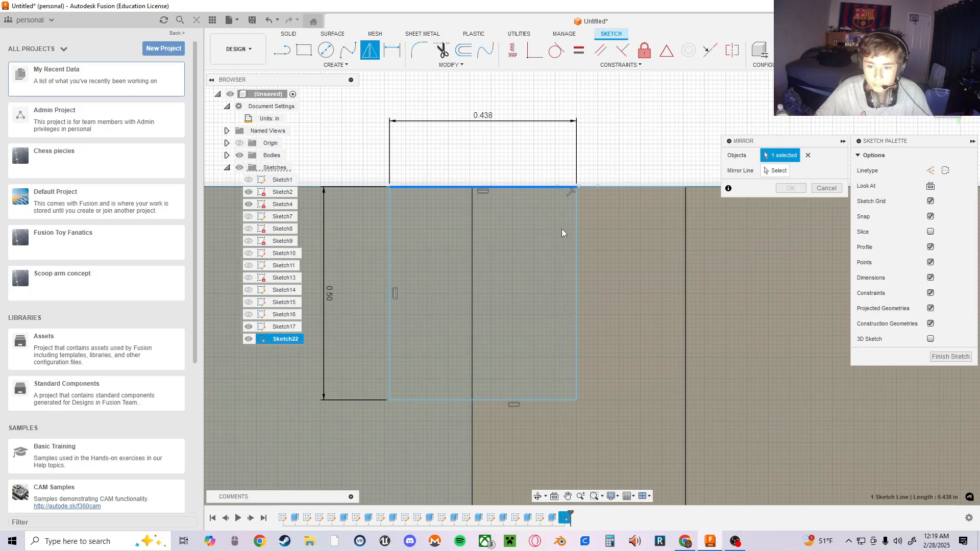
pyautogui.click(578, 240)
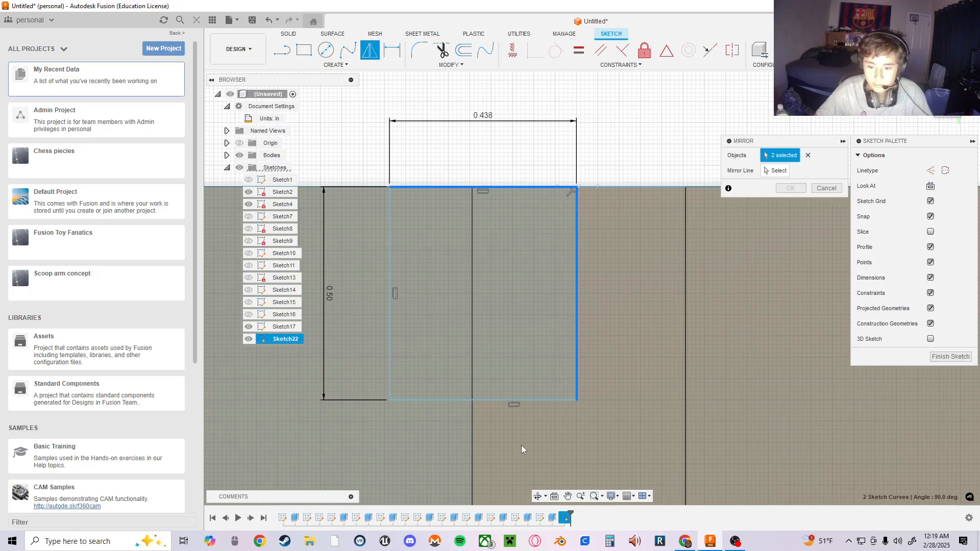
pyautogui.click(390, 340)
pyautogui.click(775, 171)
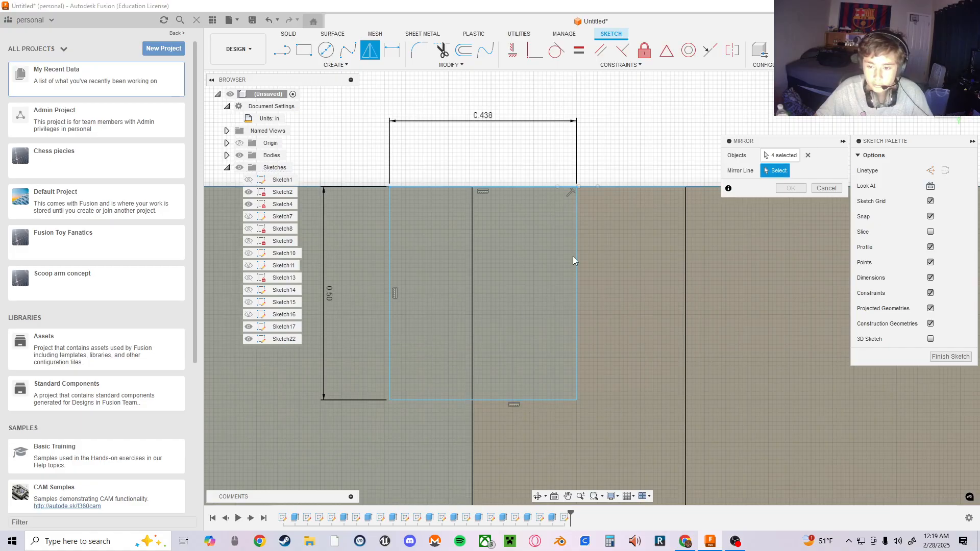
pyautogui.click(576, 256)
pyautogui.click(780, 188)
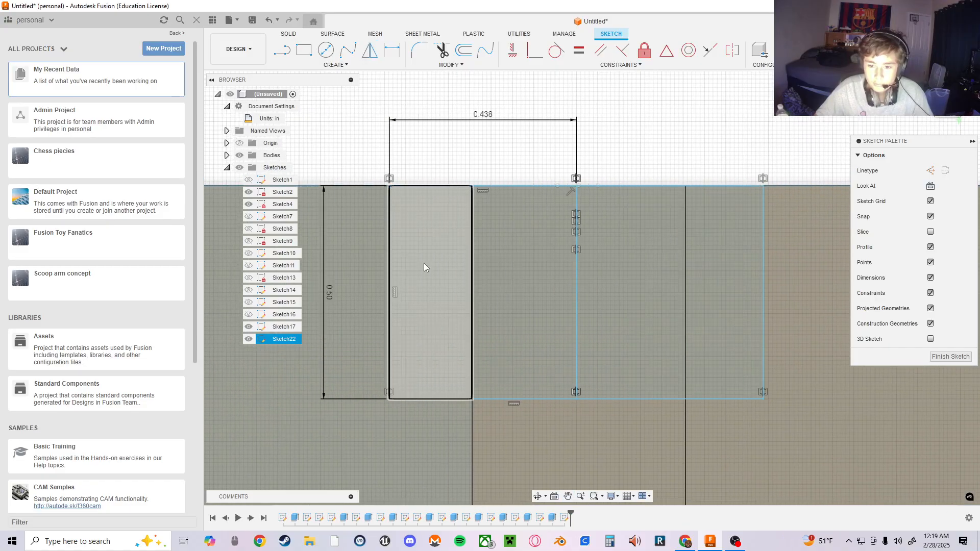
# - Finish the sketch and extrude the three profiles of both rectangles by -0.50 in as a cut into the plate
pyautogui.click(523, 284)
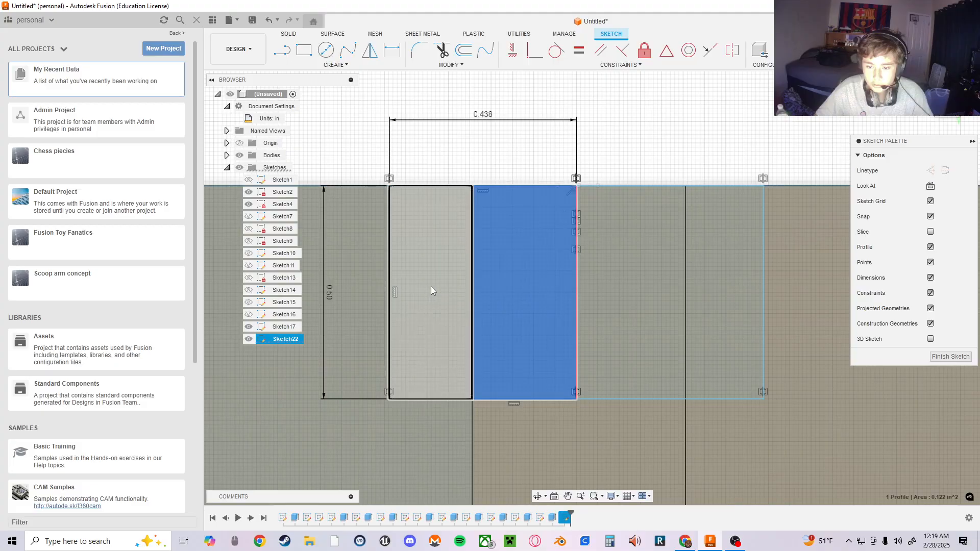
pyautogui.click(430, 286)
pyautogui.click(669, 304)
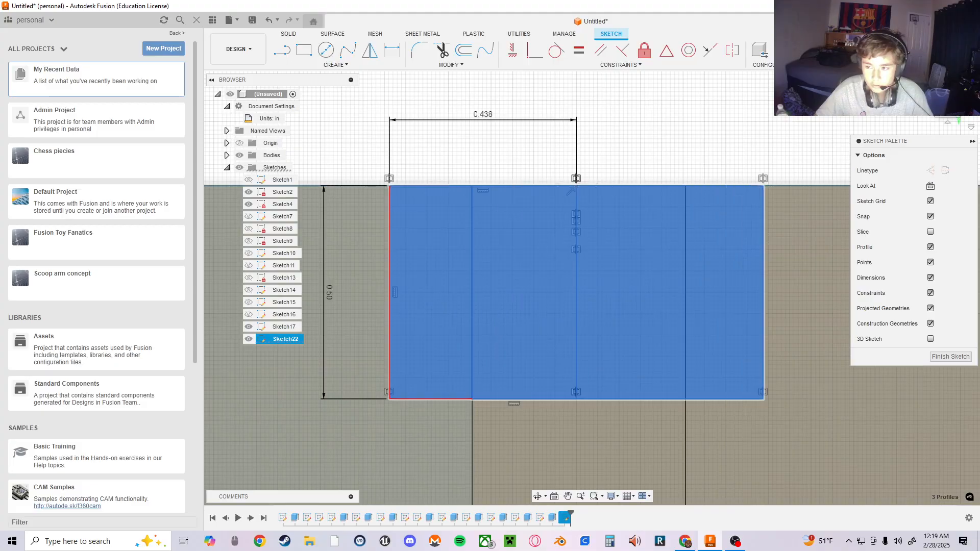
pyautogui.click(951, 358)
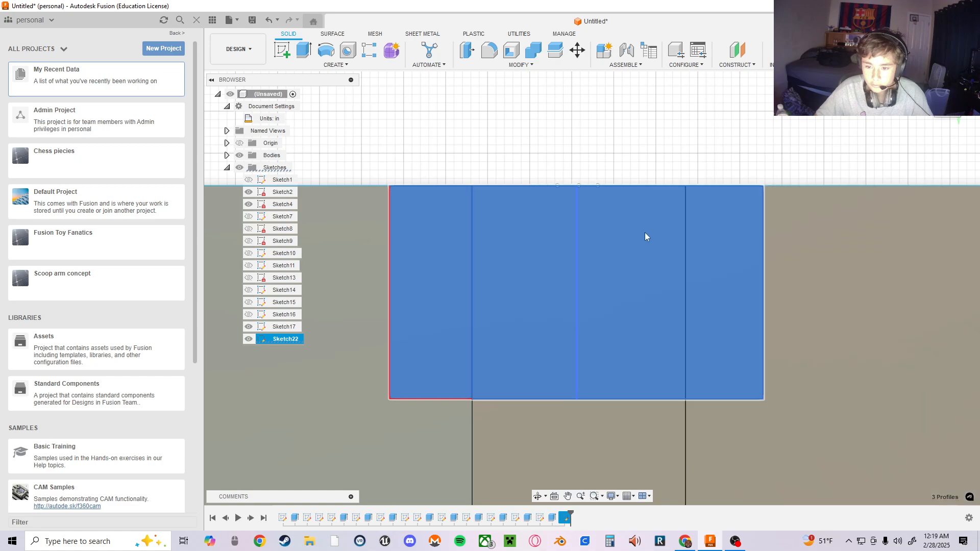
pyautogui.click(946, 115)
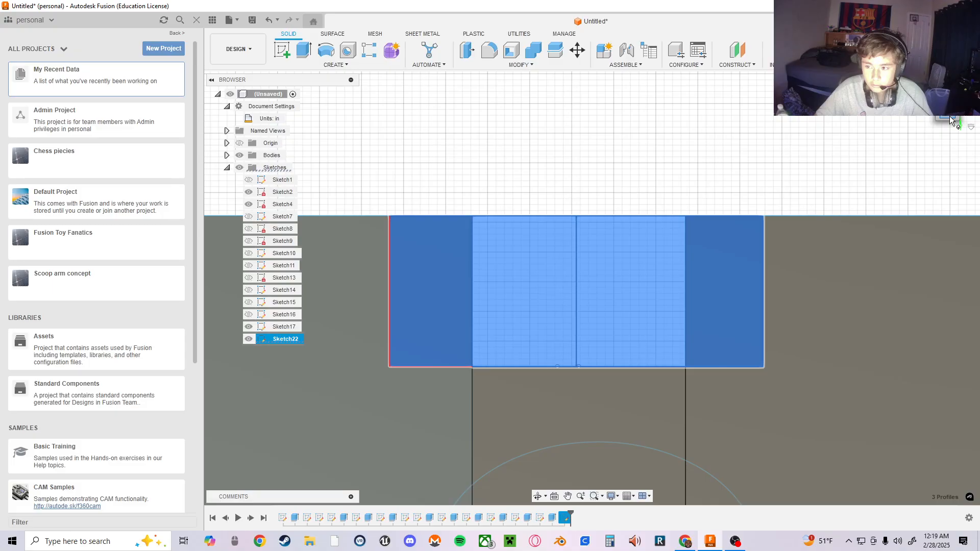
pyautogui.press('e')
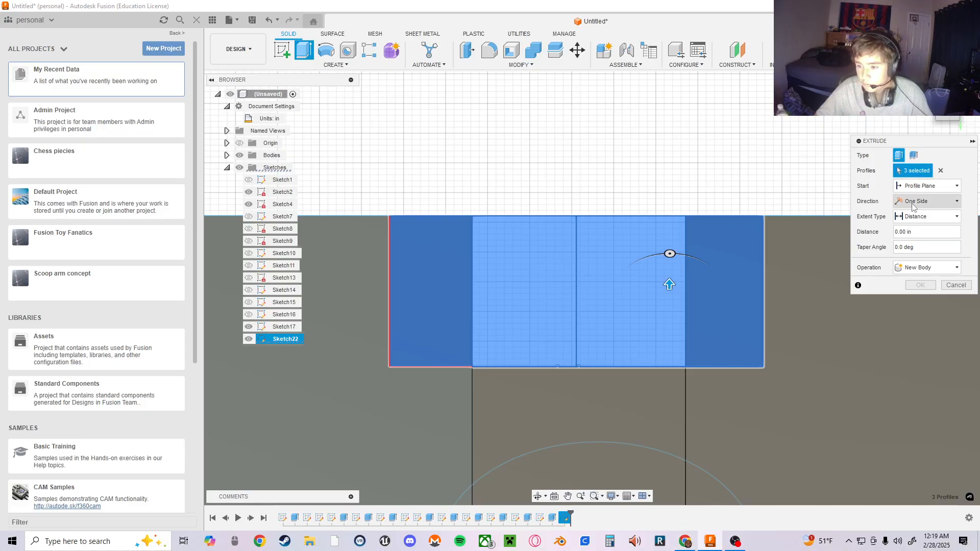
pyautogui.click(898, 233)
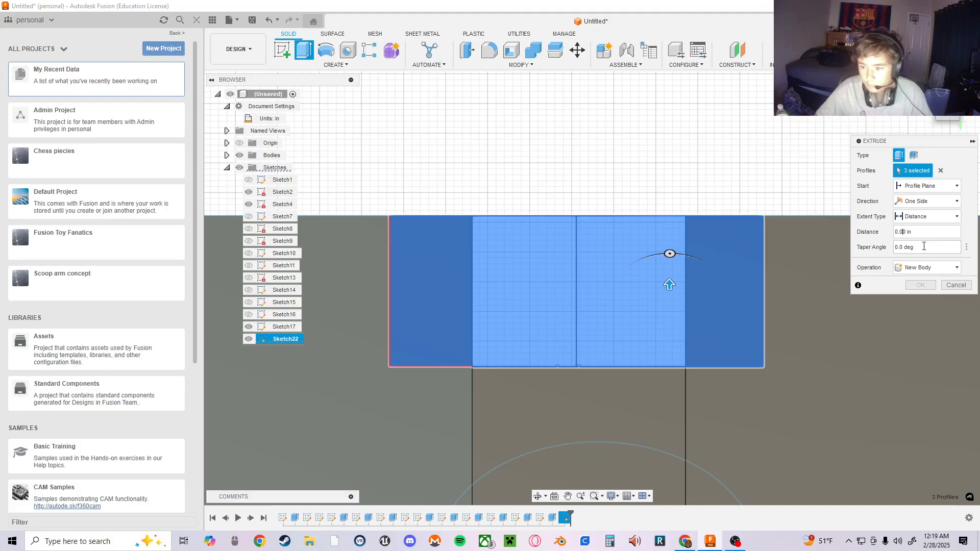
pyautogui.press('BackSpace')
pyautogui.write('5')
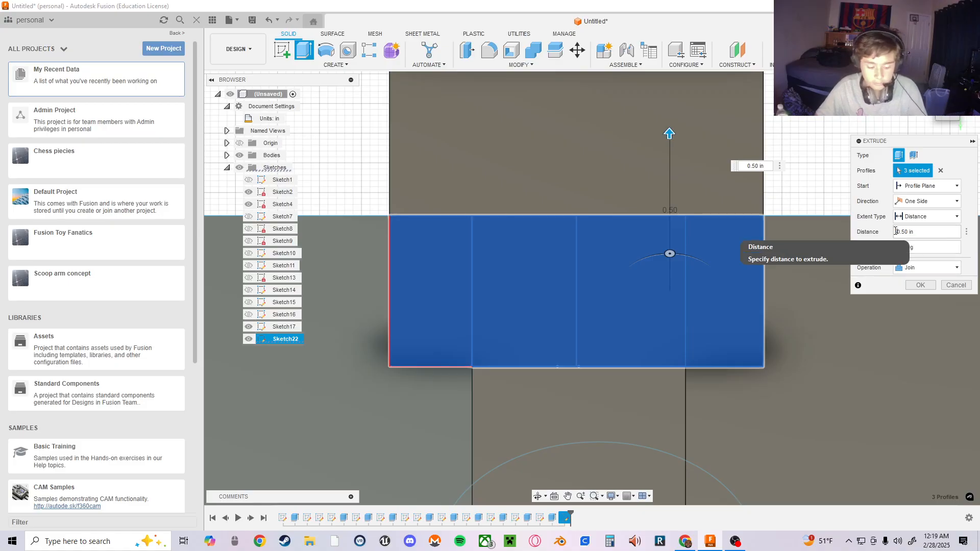
pyautogui.write('-')
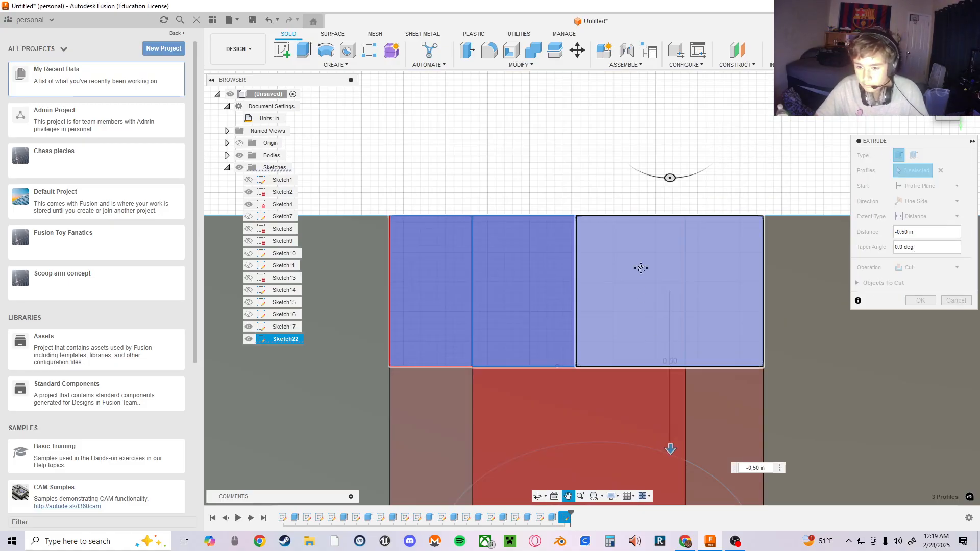
pyautogui.moveTo(638, 266); pyautogui.dragTo(655, 176, button='middle')
pyautogui.click(919, 300)
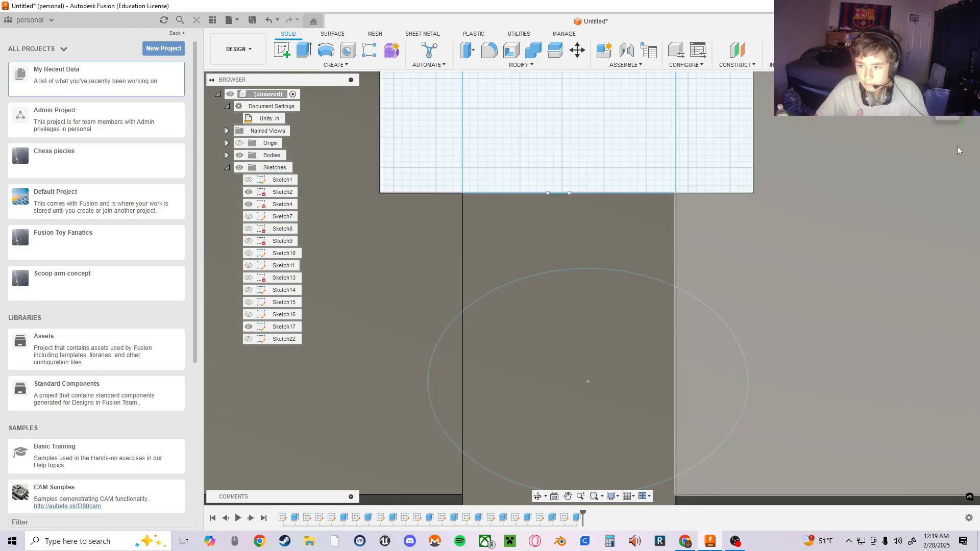
# - Examine the widened cut at the notch from the plate's edge and front, and inspect the whole part
pyautogui.click(944, 119)
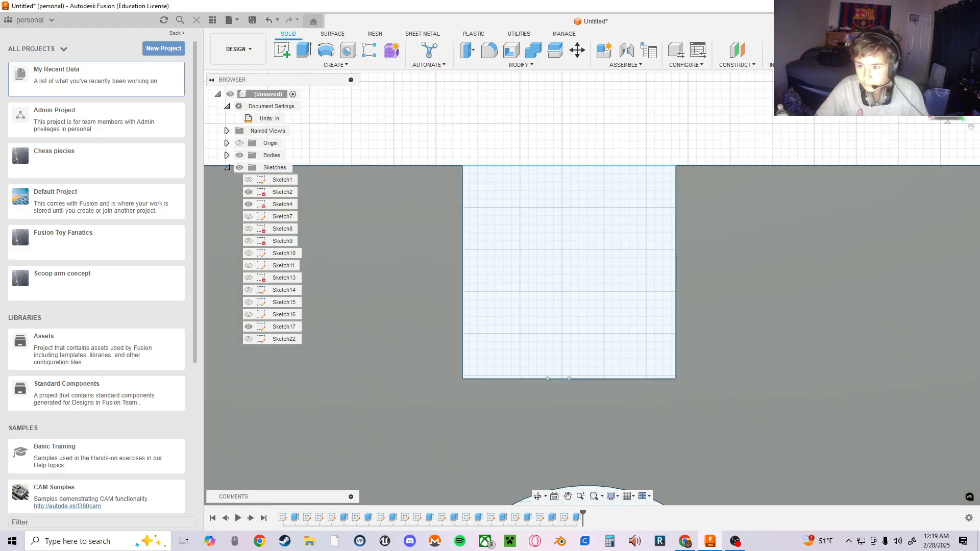
pyautogui.click(947, 118)
pyautogui.scroll(-2, 801, 166)
pyautogui.scroll(1, 801, 168)
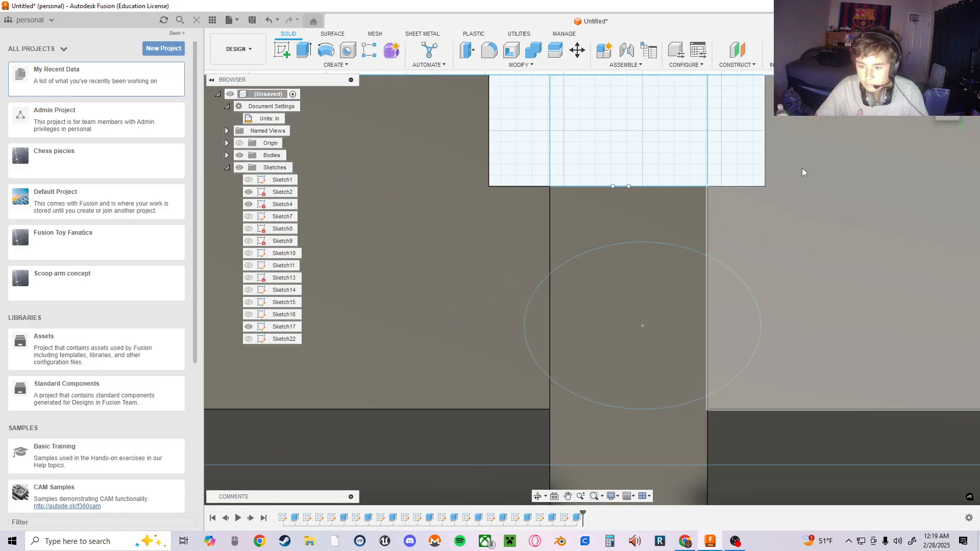
pyautogui.scroll(-3, 801, 167)
pyautogui.moveTo(793, 188); pyautogui.dragTo(712, 334, button='middle')
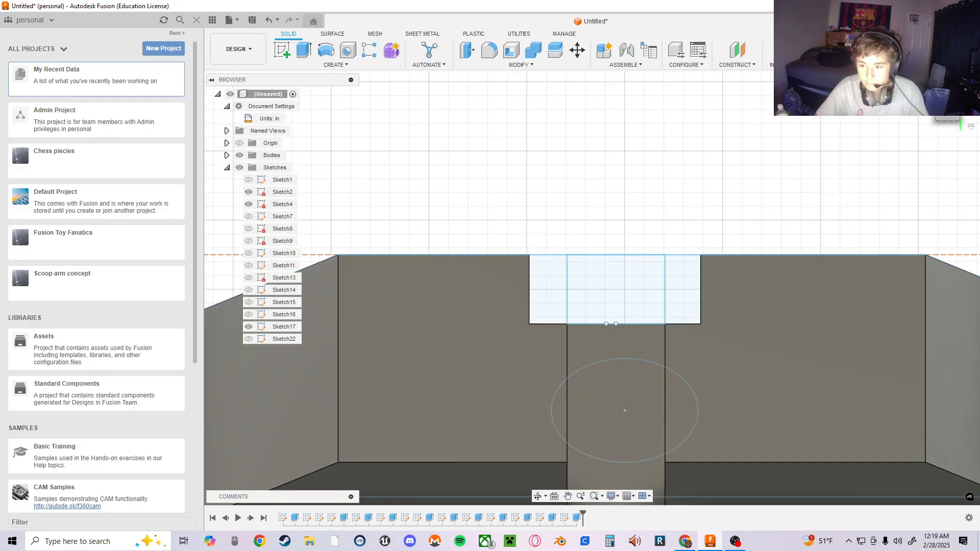
pyautogui.click(948, 126)
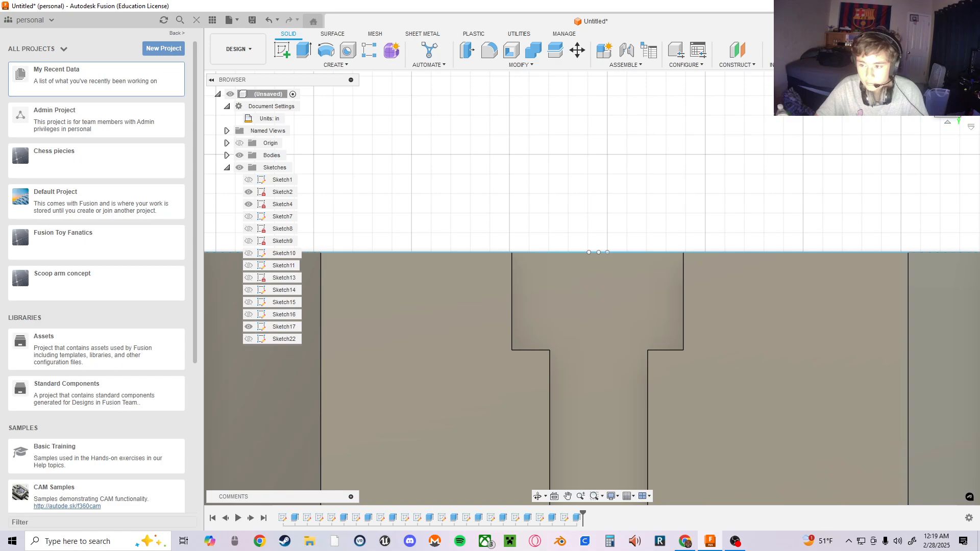
pyautogui.click(946, 93)
pyautogui.click(949, 116)
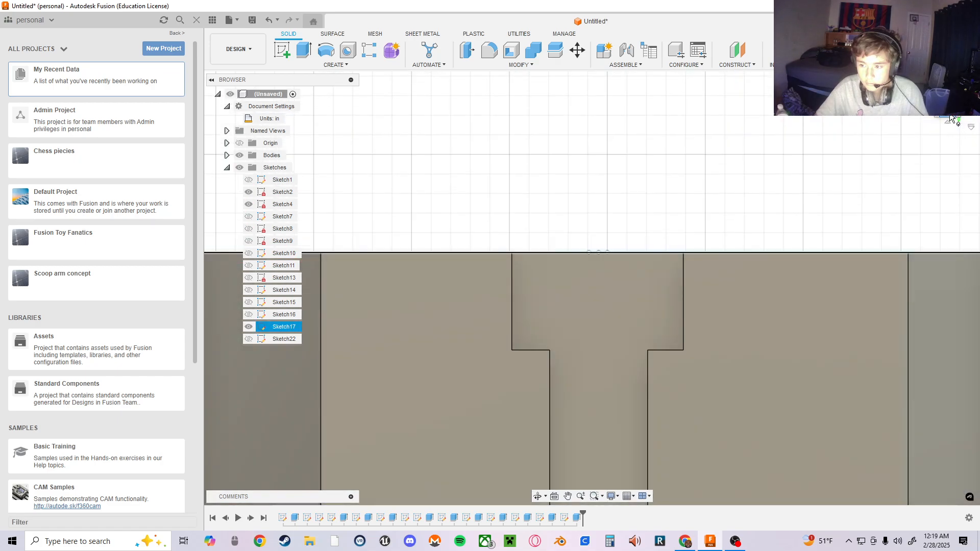
pyautogui.scroll(3, 810, 265)
pyautogui.moveTo(785, 301); pyautogui.dragTo(844, 83, button='middle')
pyautogui.scroll(-5, 696, 246)
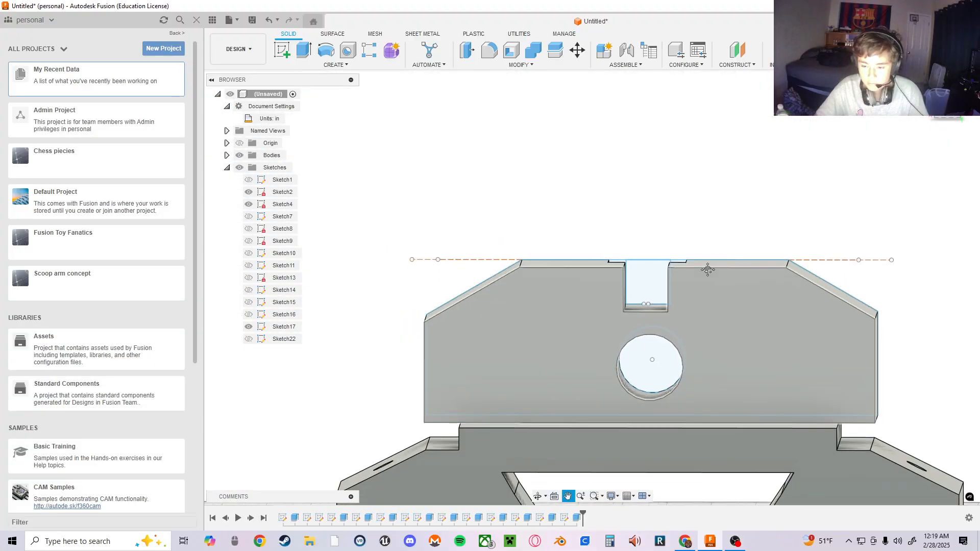
pyautogui.moveTo(707, 270)
pyautogui.keyDown('shift'); pyautogui.mouseDown(button='middle')
pyautogui.moveTo(744, 181)
pyautogui.moveTo(715, 261)
pyautogui.moveTo(586, 223)
pyautogui.mouseUp(button='middle'); pyautogui.keyUp('shift')
pyautogui.keyDown('shift'); pyautogui.moveTo(595, 153); pyautogui.dragTo(704, 128, button='middle'); pyautogui.keyUp('shift')
pyautogui.moveTo(761, 163)
pyautogui.keyDown('shift'); pyautogui.mouseDown(button='middle')
pyautogui.moveTo(676, 155)
pyautogui.moveTo(747, 153)
pyautogui.mouseUp(button='middle'); pyautogui.keyUp('shift')
pyautogui.click(946, 109)
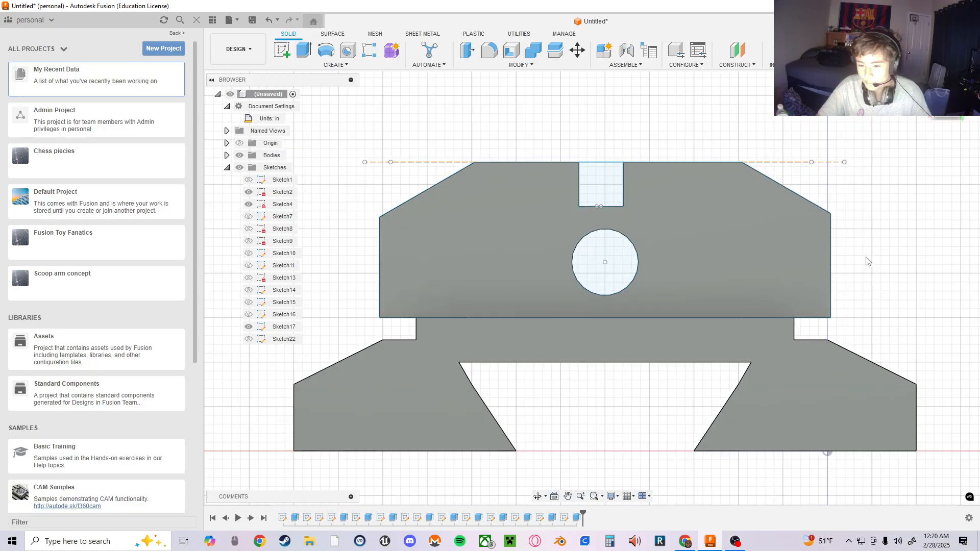
pyautogui.moveTo(856, 254); pyautogui.dragTo(785, 252, button='middle')
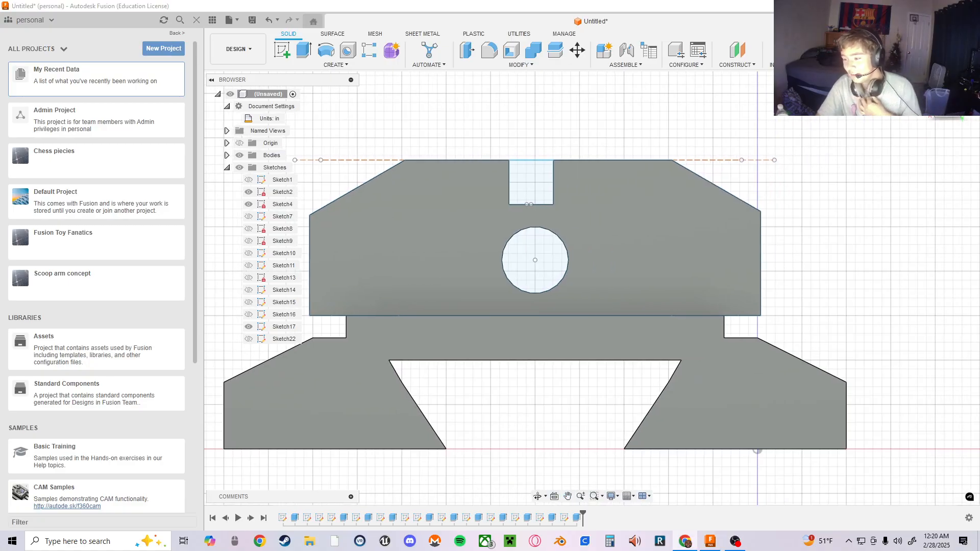